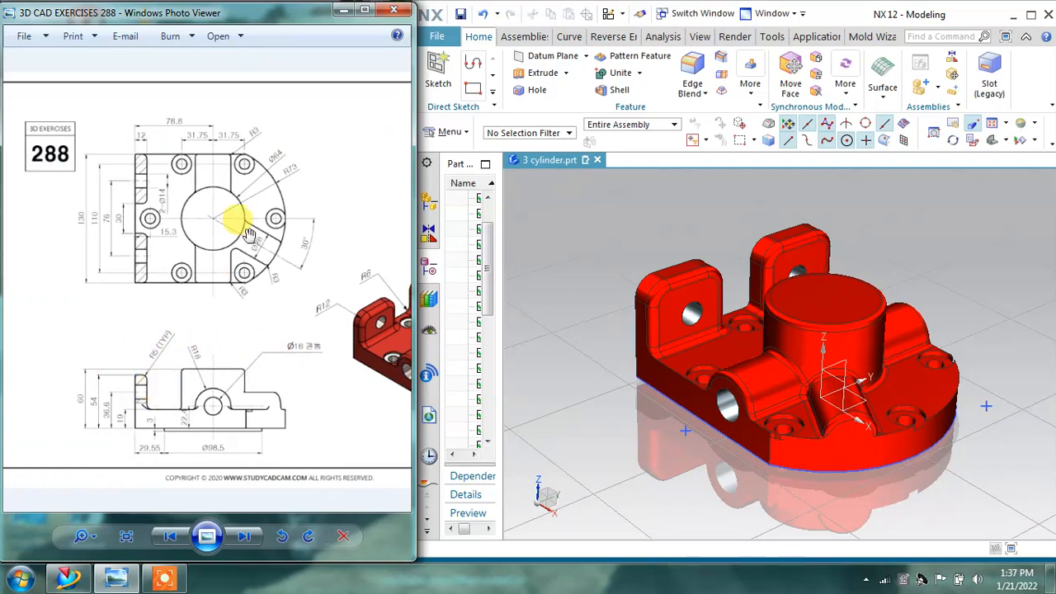
Step: Compare the exercise 288 drawing with the finished red model and close the part 3 cylinder.prt
mouse_move(303, 254)
mouse_down()
mouse_move(188, 245)
mouse_move(219, 304)
mouse_up()
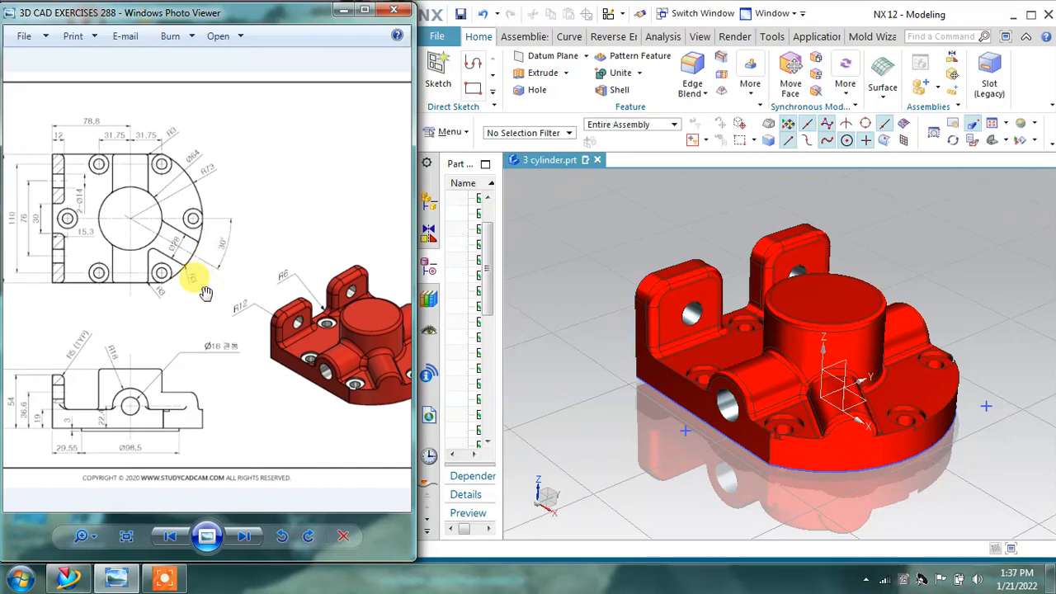
scroll(146, 255, up, 2)
scroll(175, 158, up, 1)
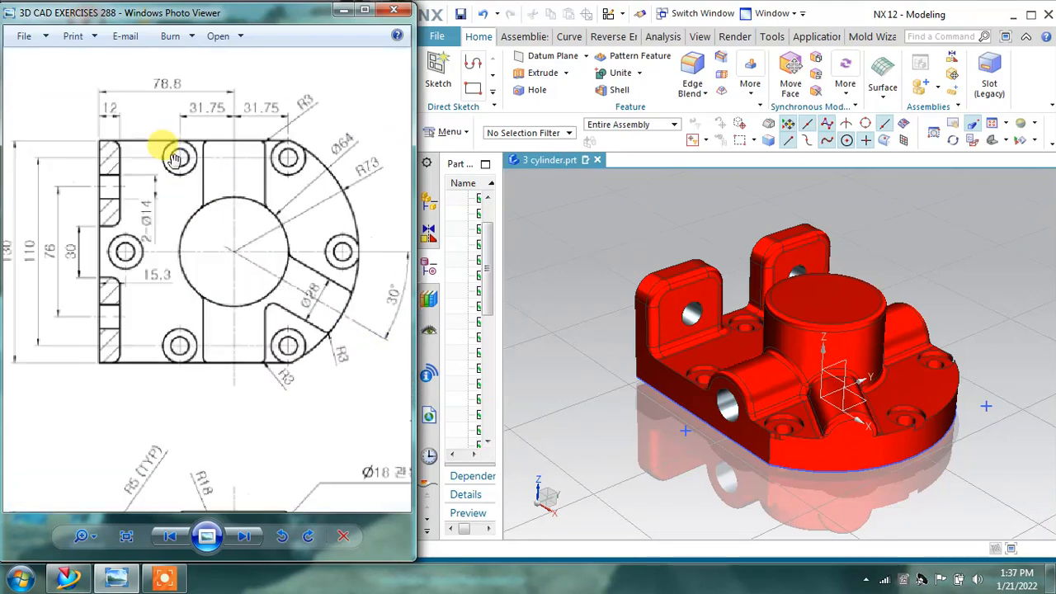
drag(183, 198, 190, 238)
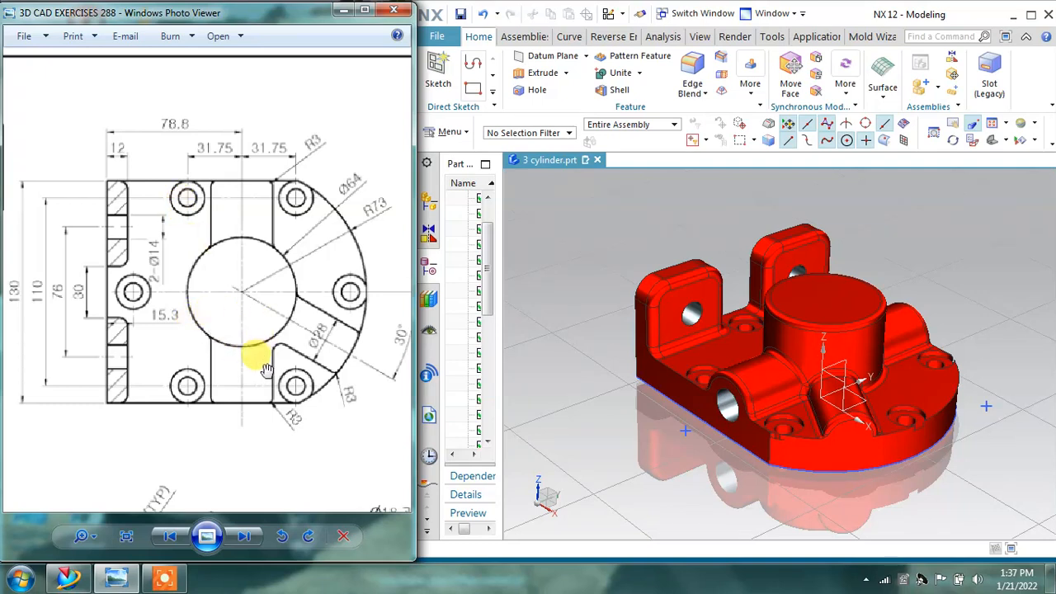
drag(285, 306, 243, 298)
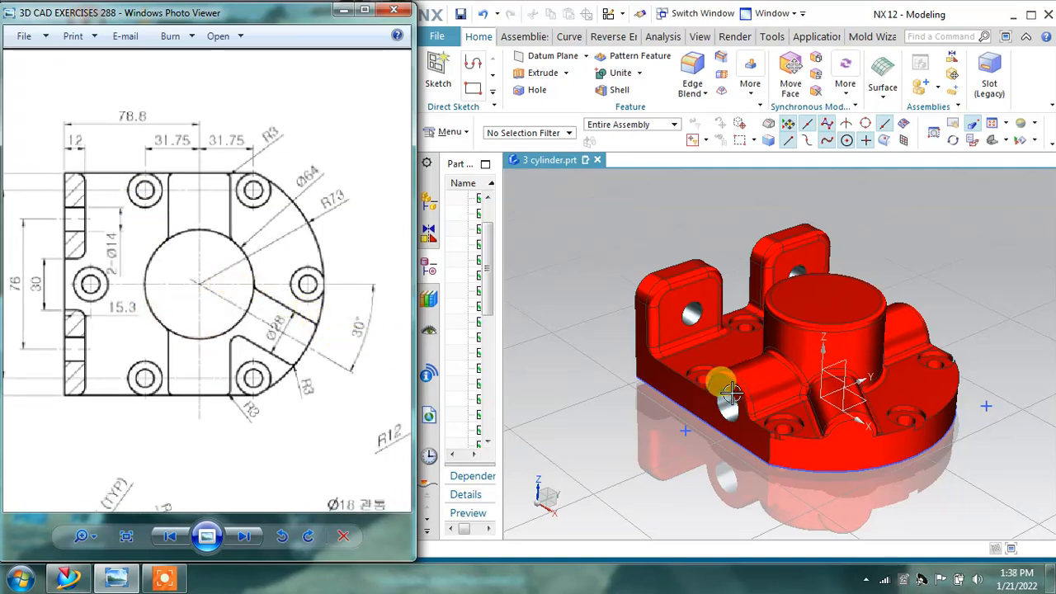
middle_drag(877, 323, 949, 357)
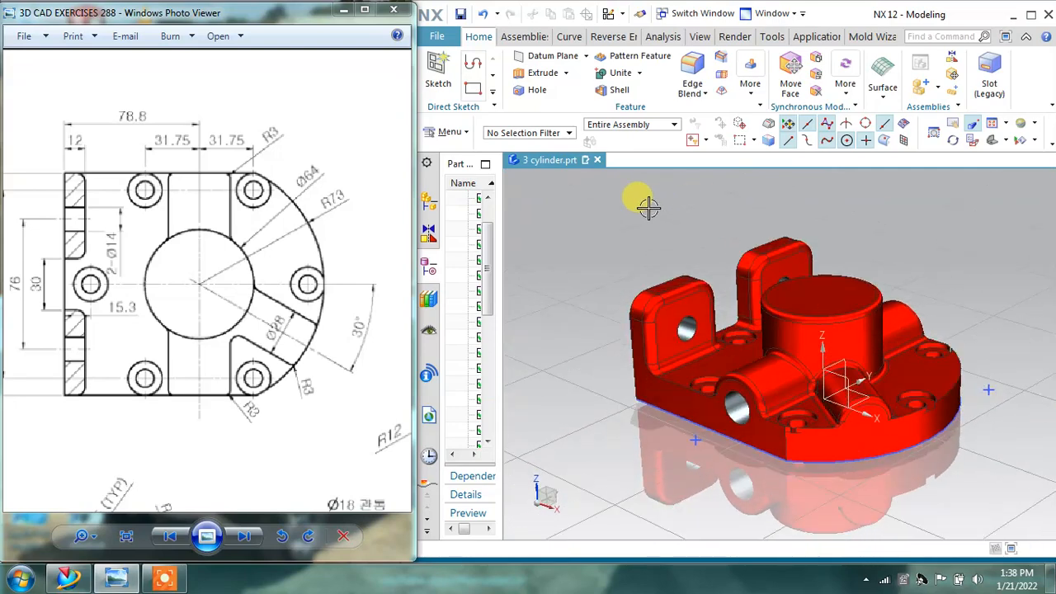
click(597, 159)
click(753, 321)
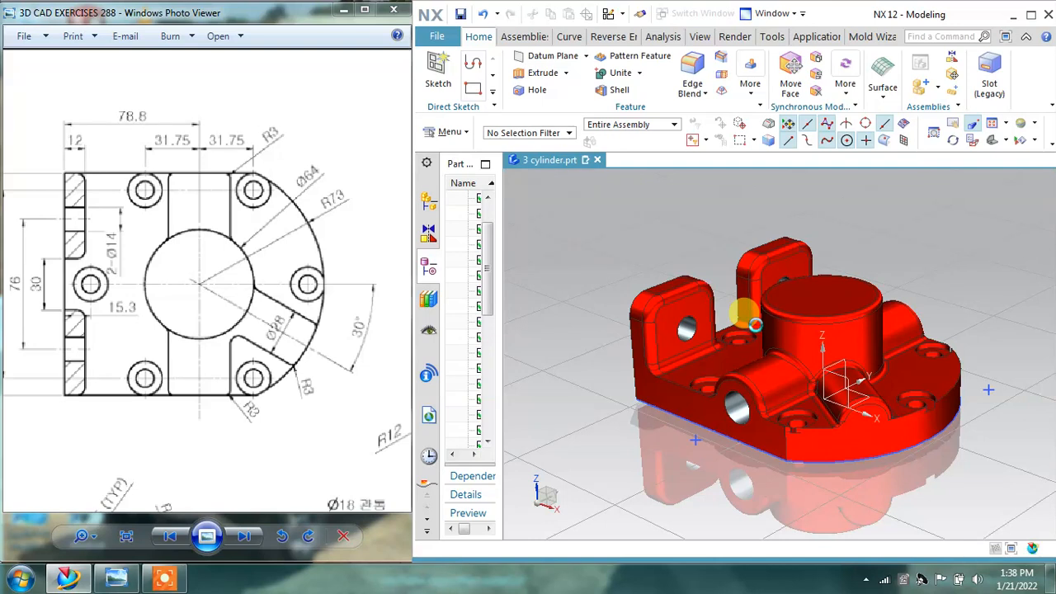
Step: Examine the top, front and isometric views of the exercise 288 drawing for the part's shape and dimensions
click(214, 326)
drag(216, 328, 217, 258)
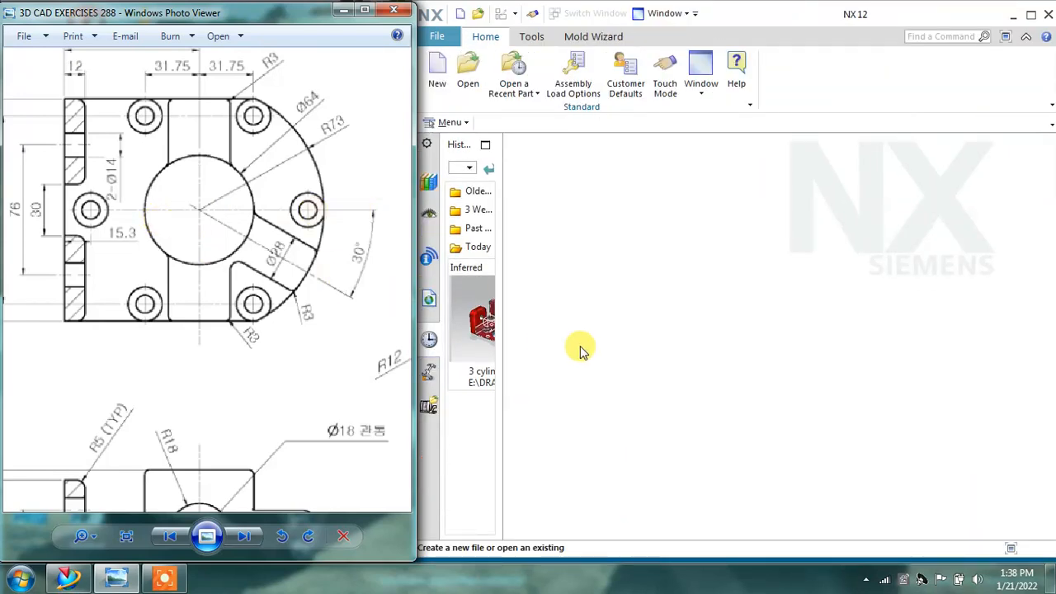
click(365, 10)
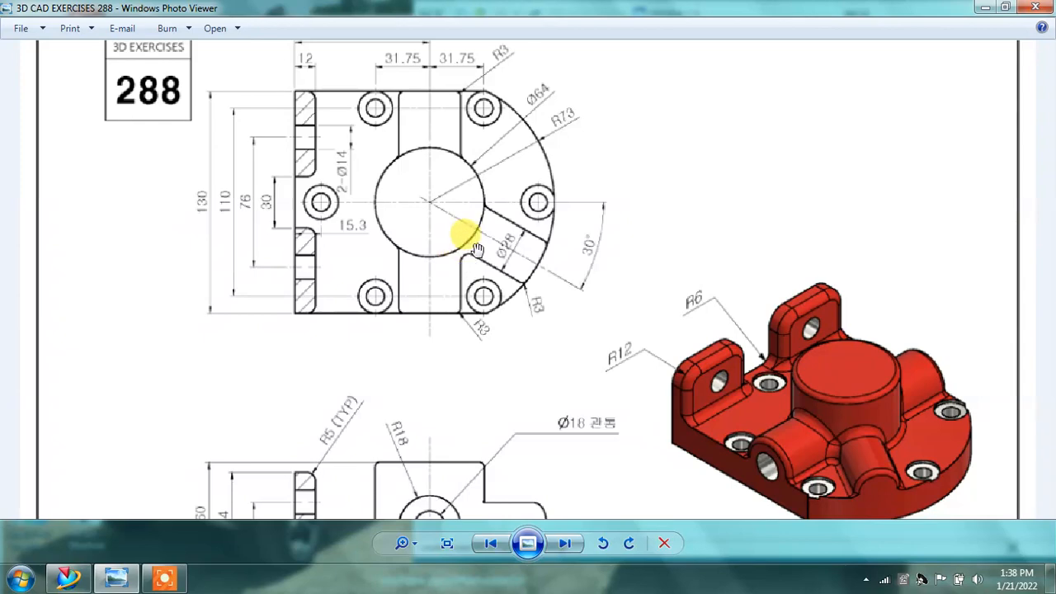
drag(803, 467, 768, 301)
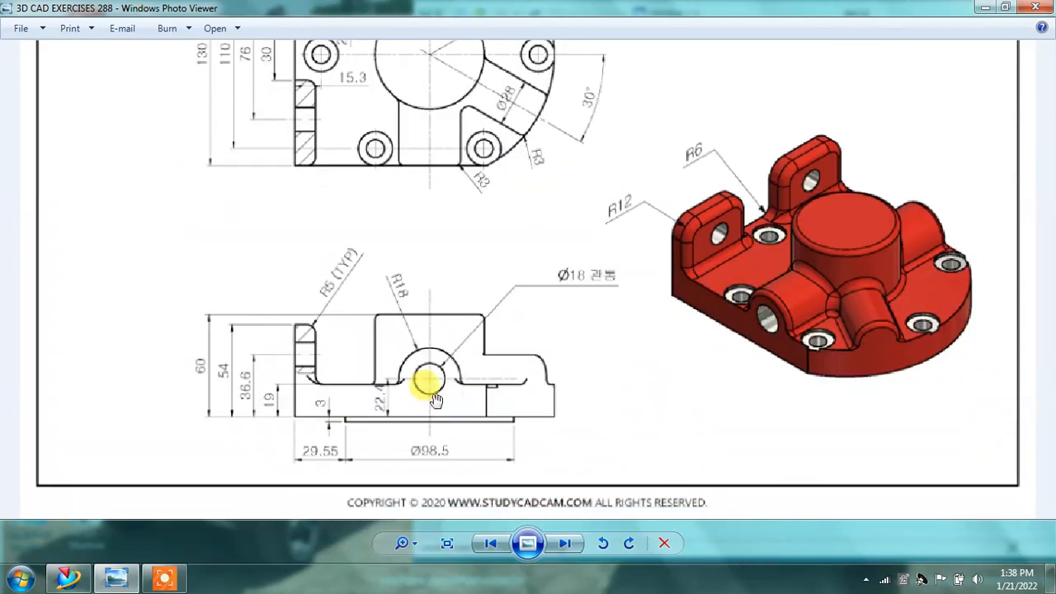
scroll(434, 395, up, 2)
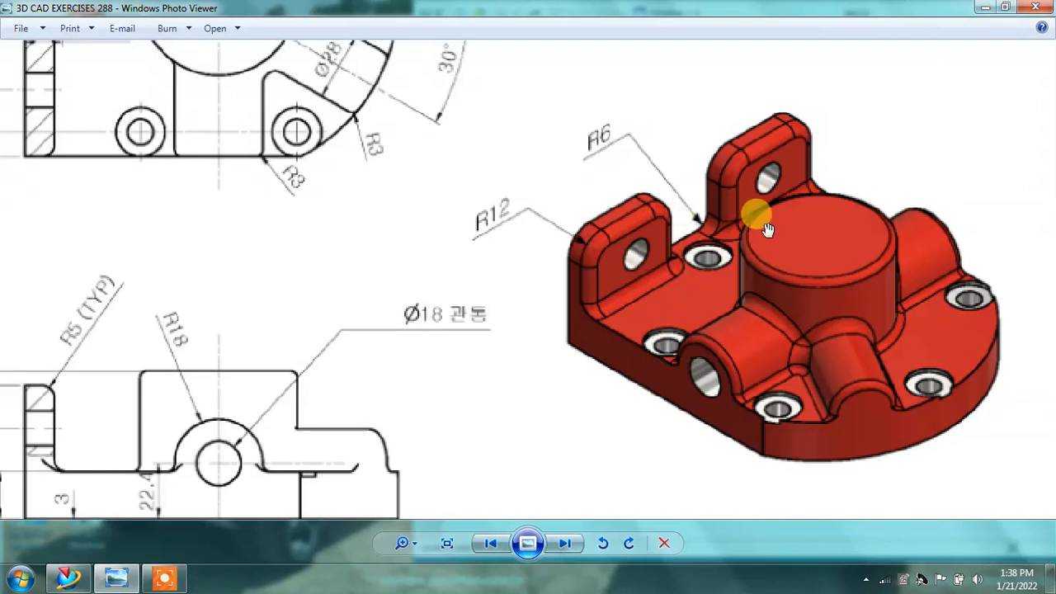
click(1005, 7)
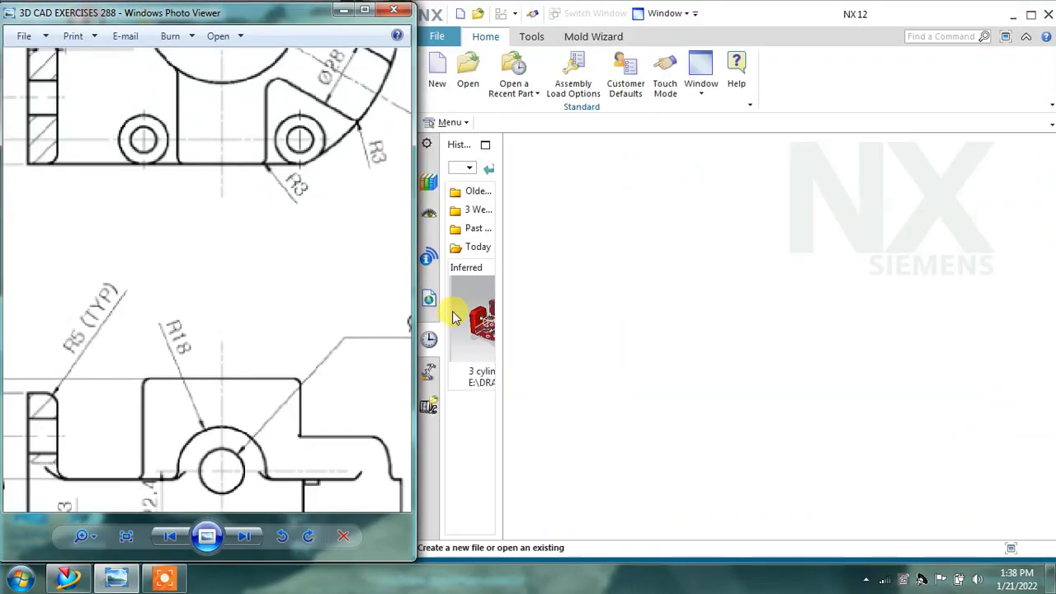
drag(213, 195, 220, 354)
scroll(212, 236, down, 1)
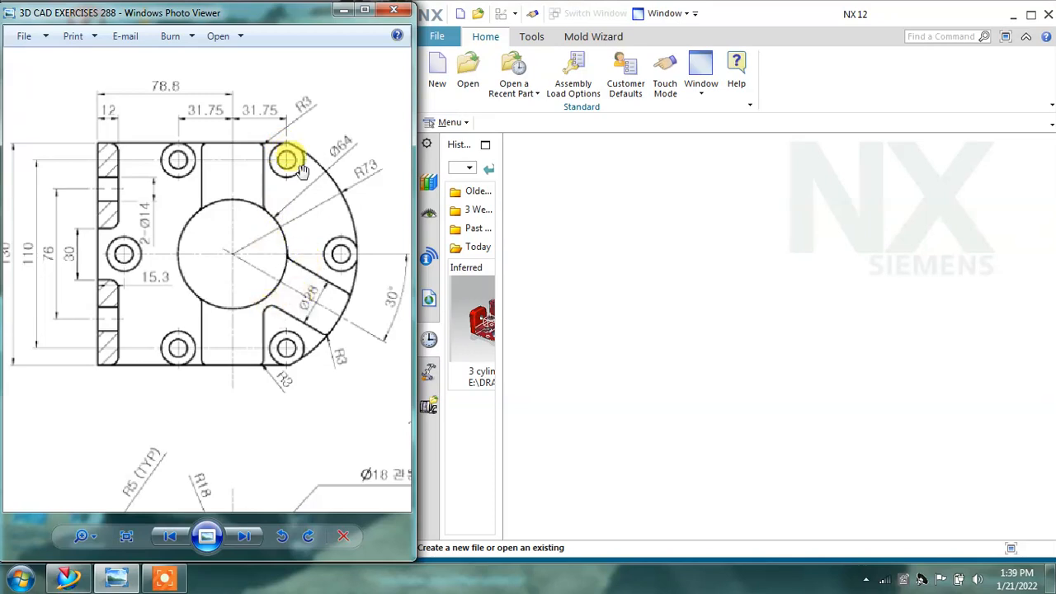
Step: Create a new millimetre Model part named model1.prt and start a sketch on the XY plane
click(537, 181)
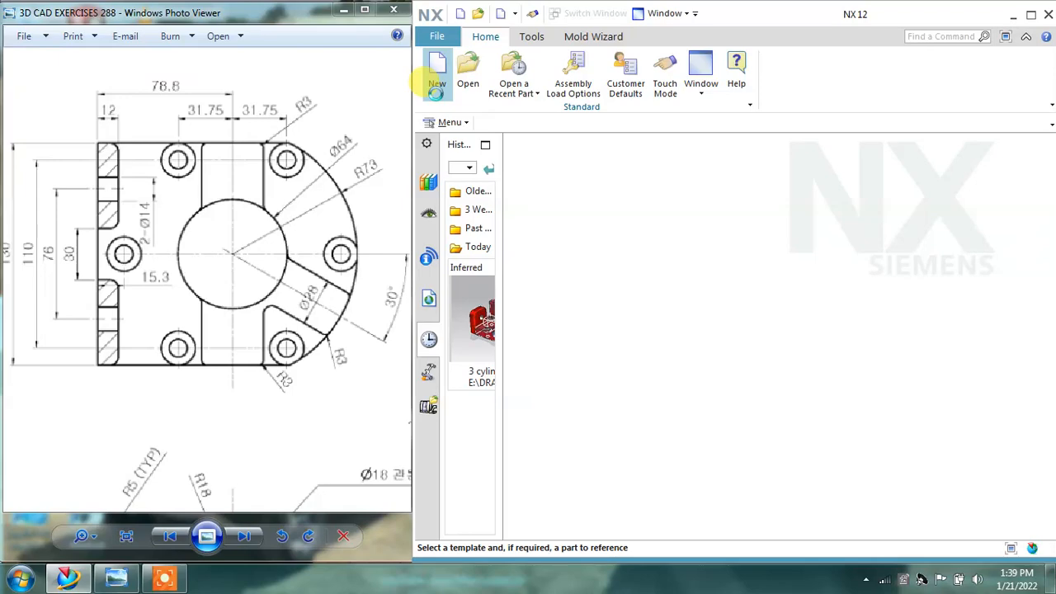
click(437, 74)
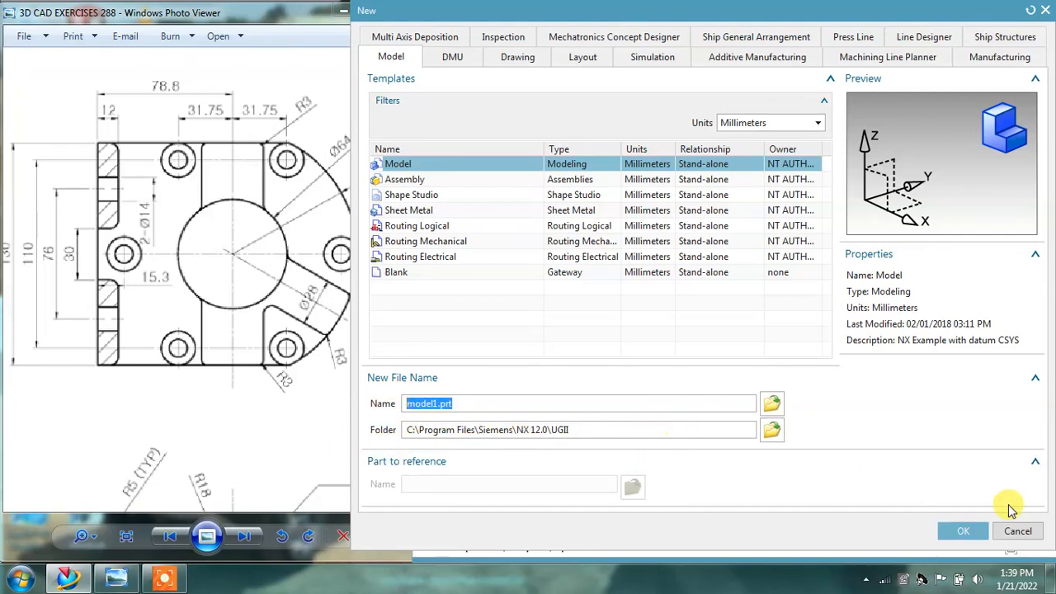
click(973, 534)
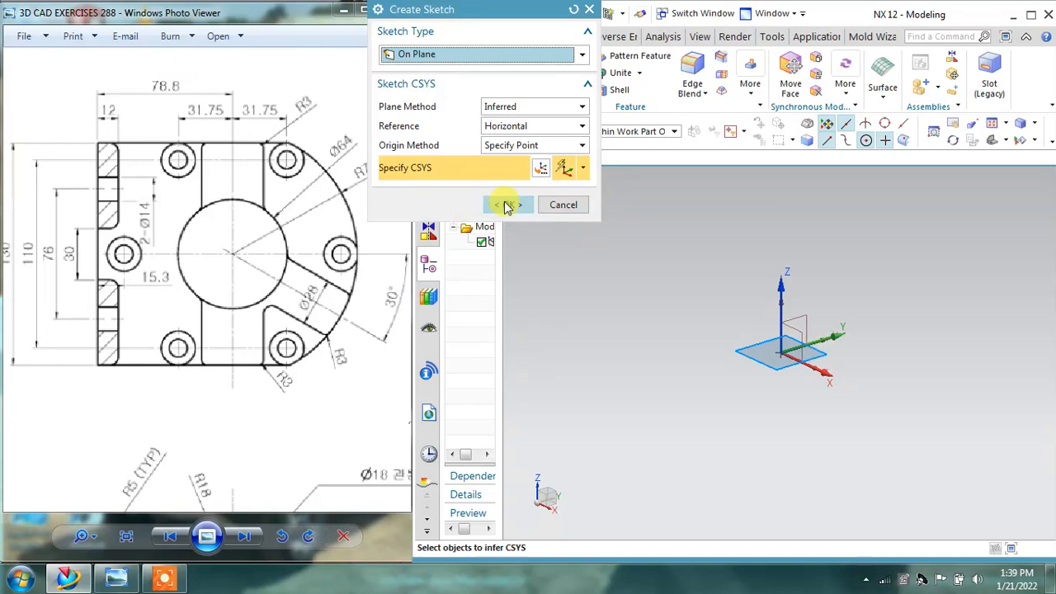
click(507, 206)
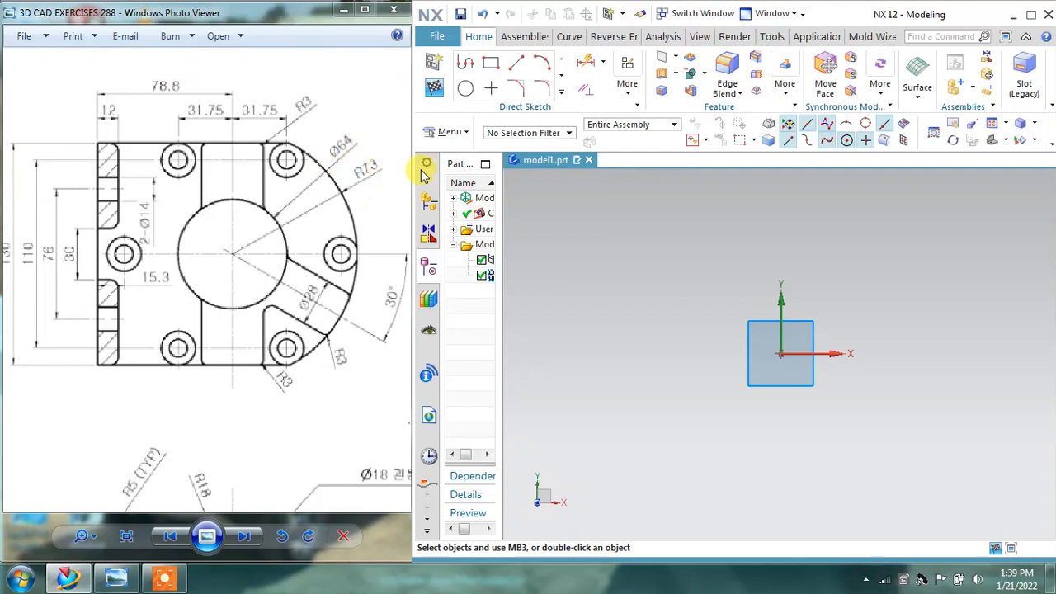
Step: Sketch two concentric circles centred on the origin, about 118 mm and 75 mm in diameter
click(466, 87)
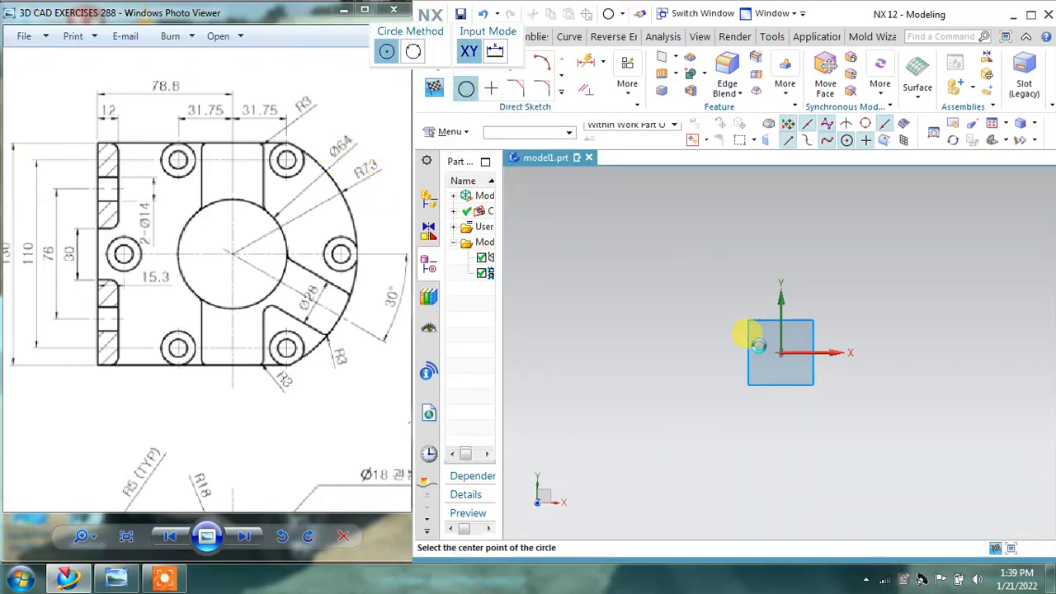
click(780, 352)
click(810, 277)
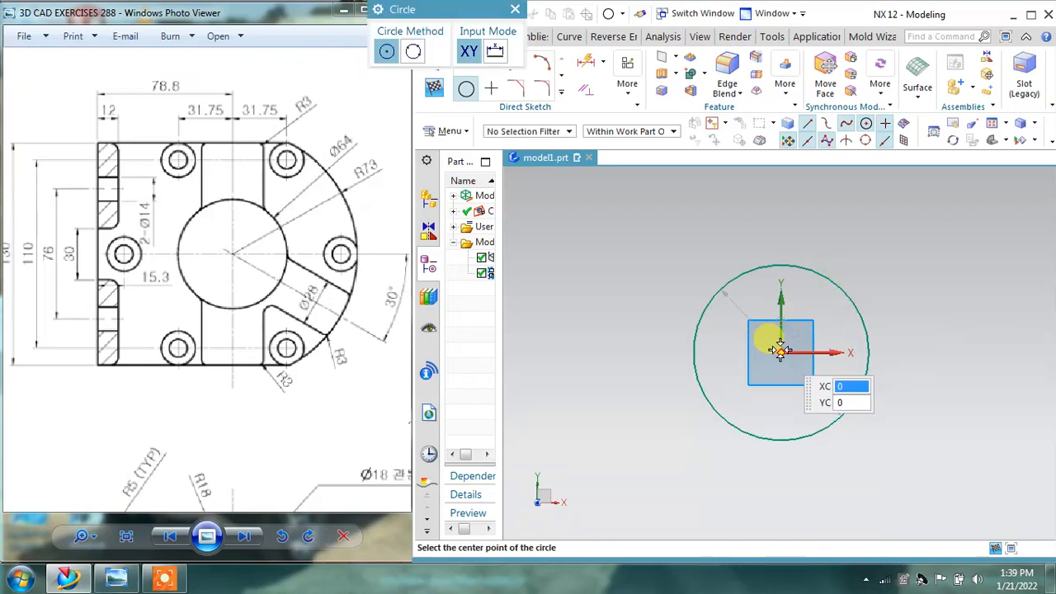
click(780, 352)
click(801, 302)
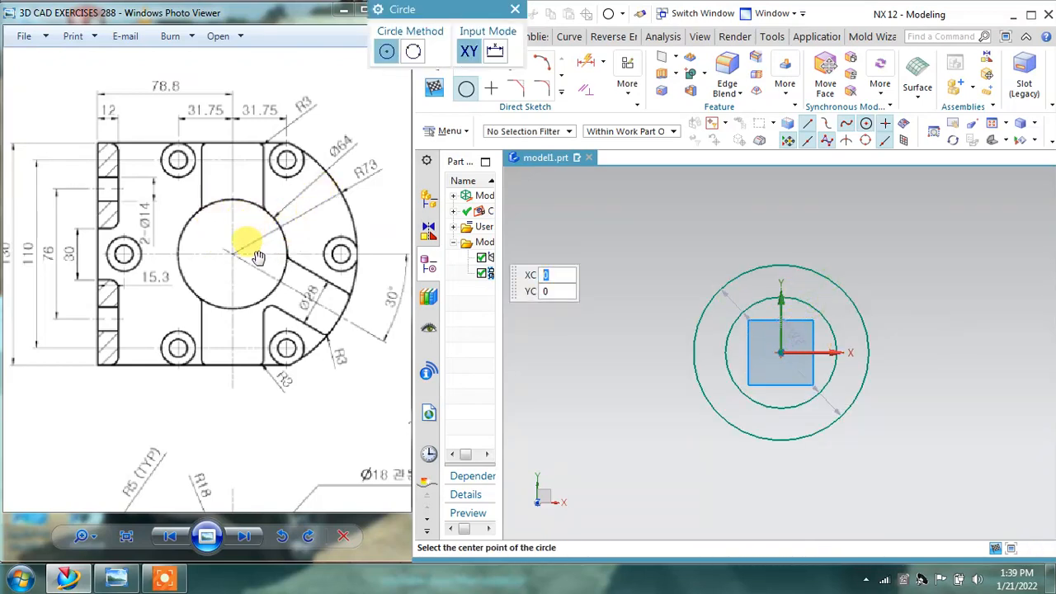
click(514, 10)
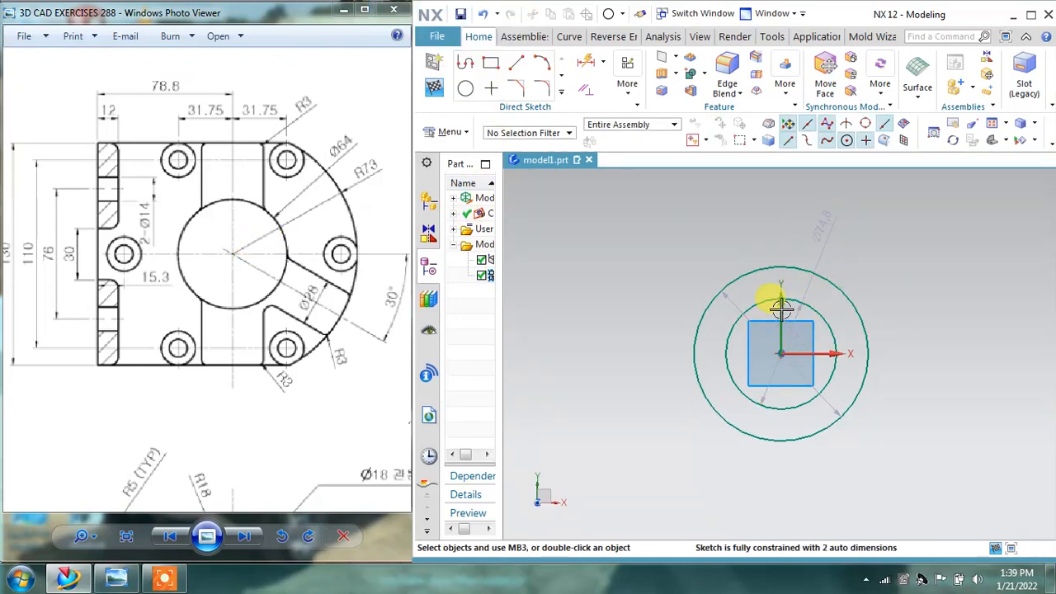
Step: Set the inner circle's diameter to 64 mm and place both diameter dimensions clear of the circles
drag(796, 346, 951, 382)
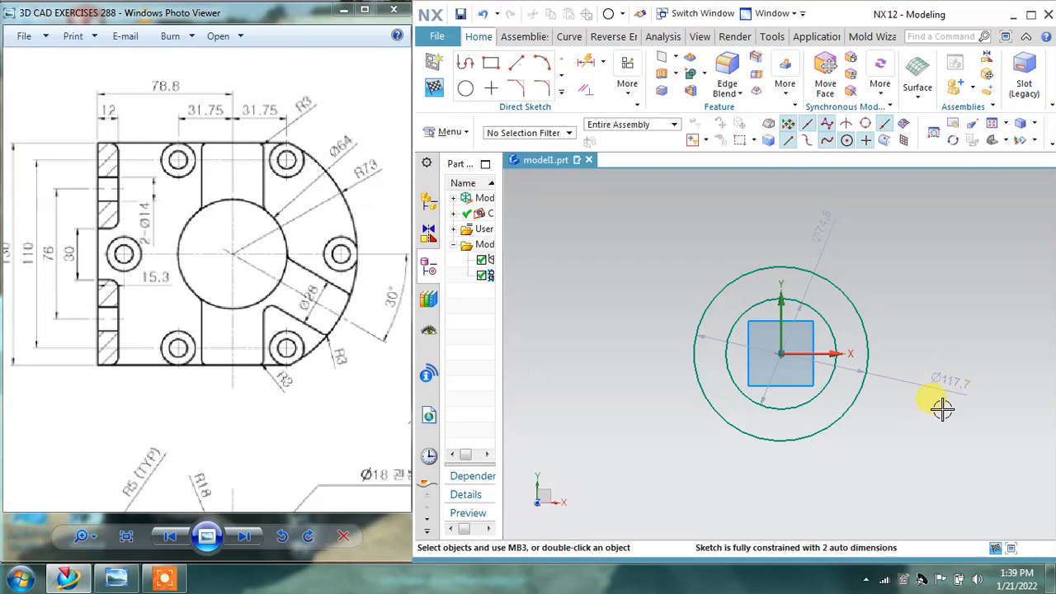
double_click(825, 227)
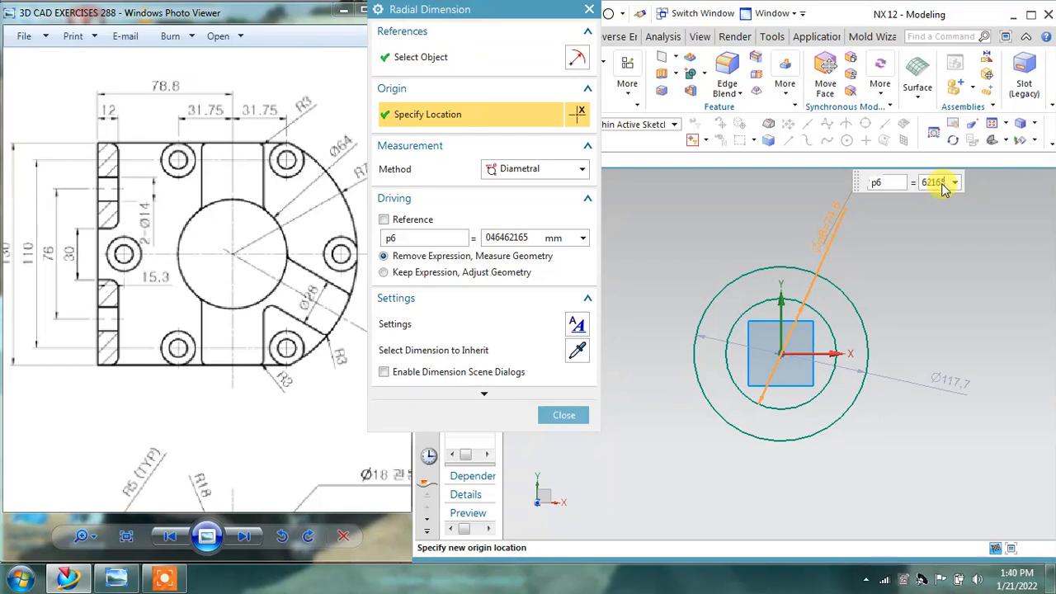
key(Return)
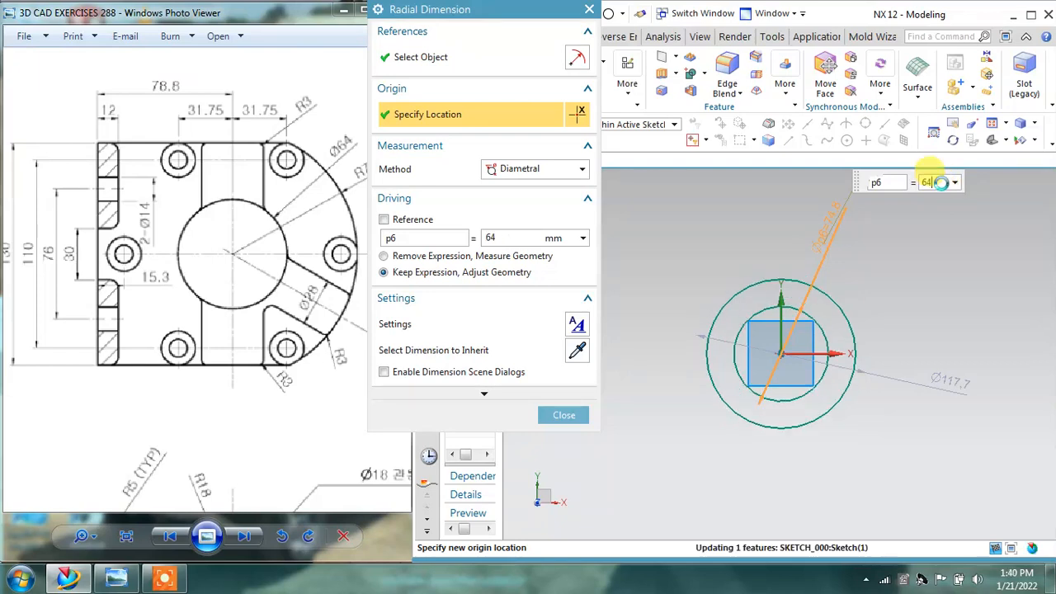
click(962, 318)
click(340, 258)
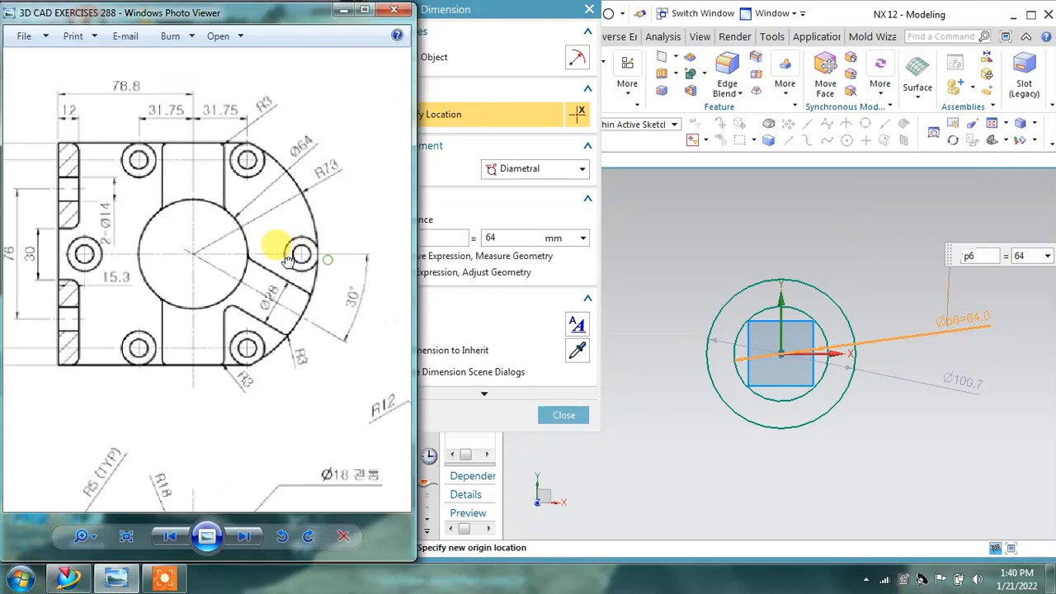
drag(495, 12, 542, 11)
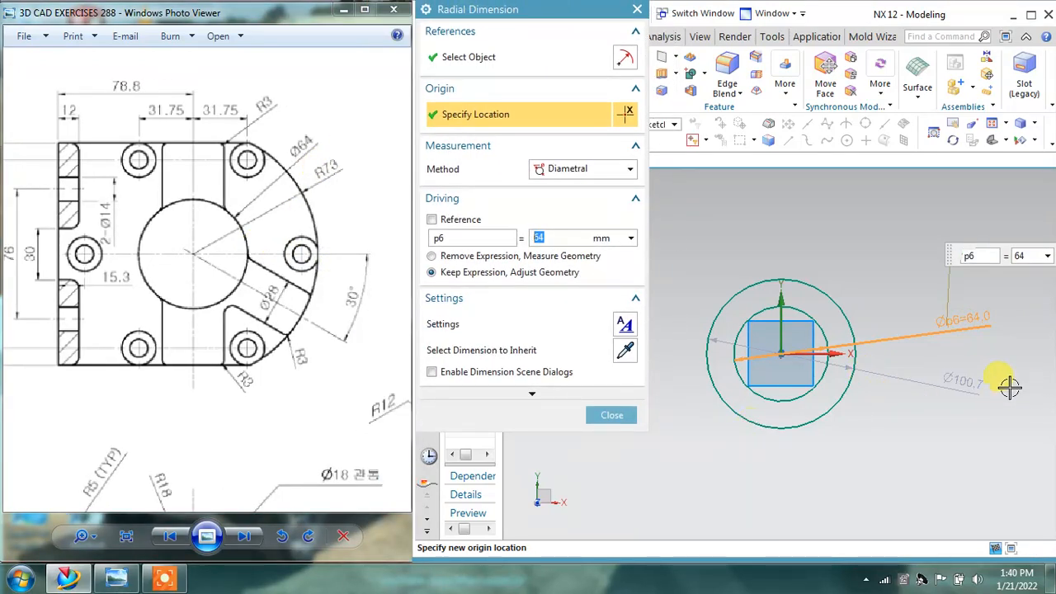
middle_click(962, 379)
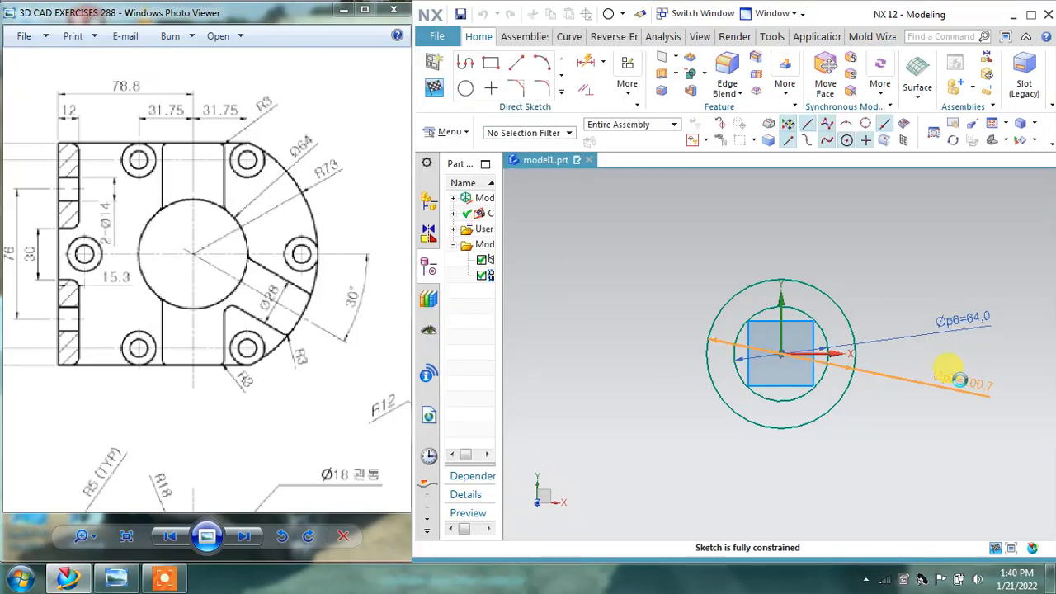
Step: Set the outer circle's diameter to 146 mm
double_click(959, 380)
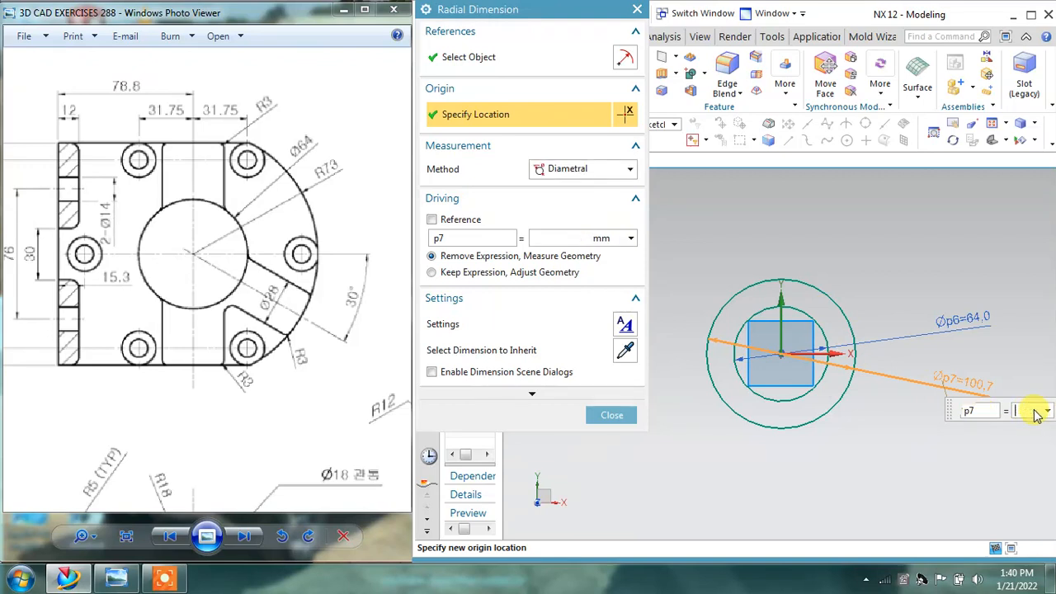
text(6)
key(Return)
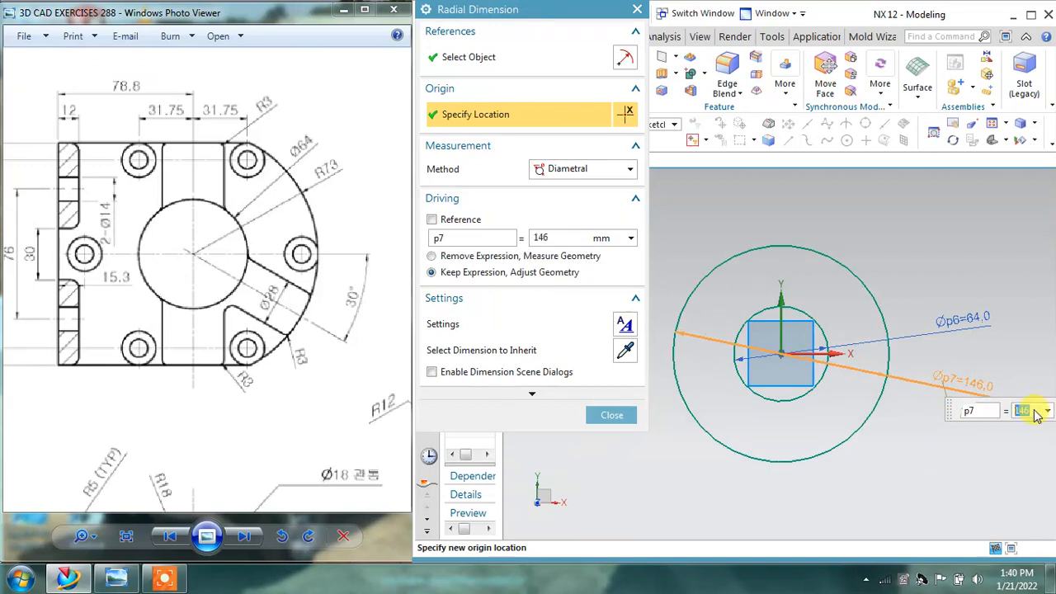
click(615, 415)
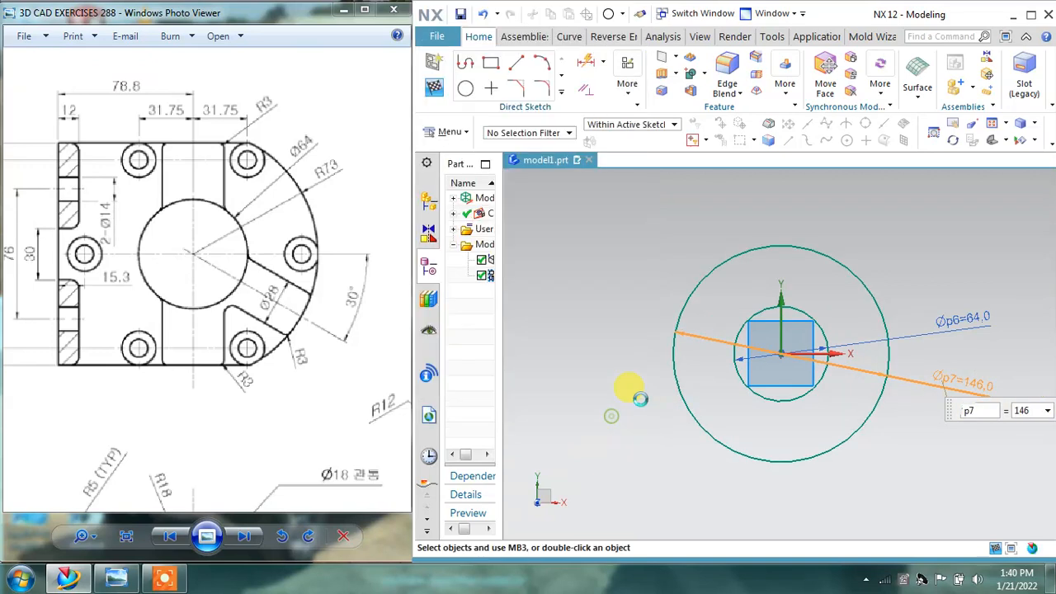
Step: Turn off continuous auto dimensioning and sketch a rectangle about 170 mm tall enclosing the left half of the outer circle
click(487, 70)
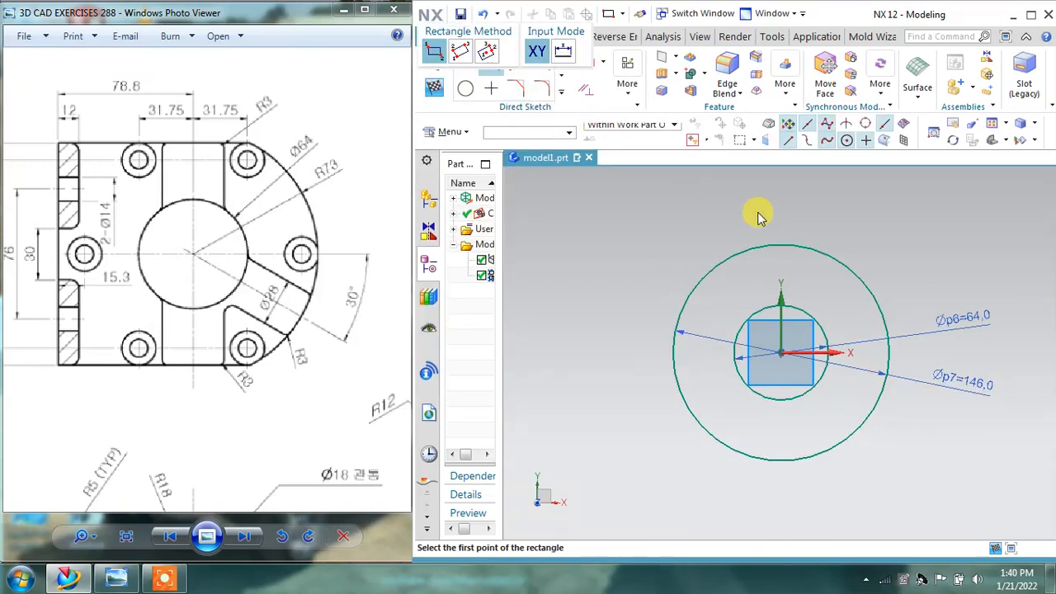
click(817, 235)
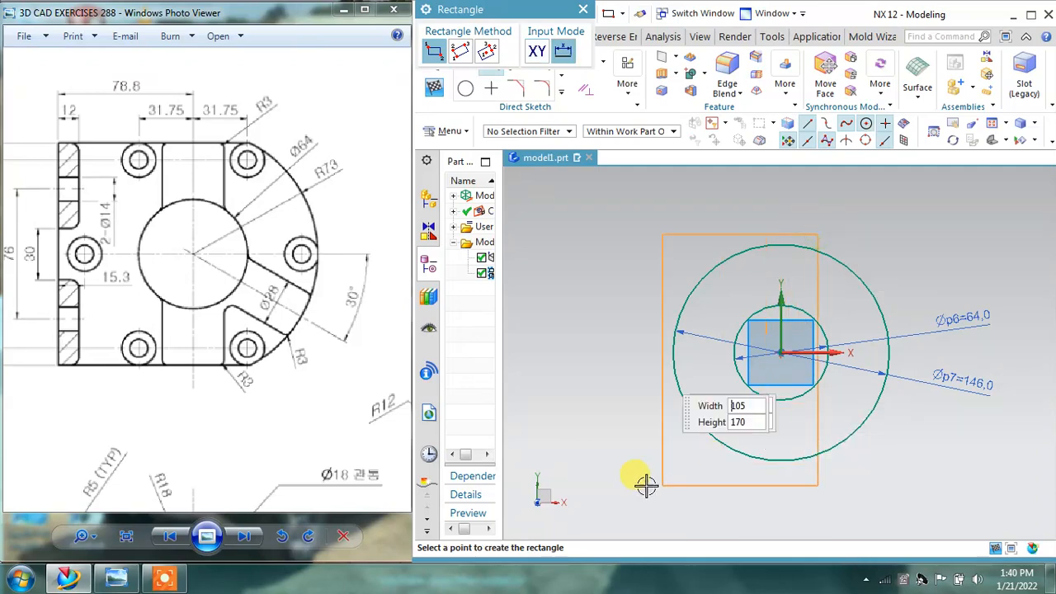
click(626, 93)
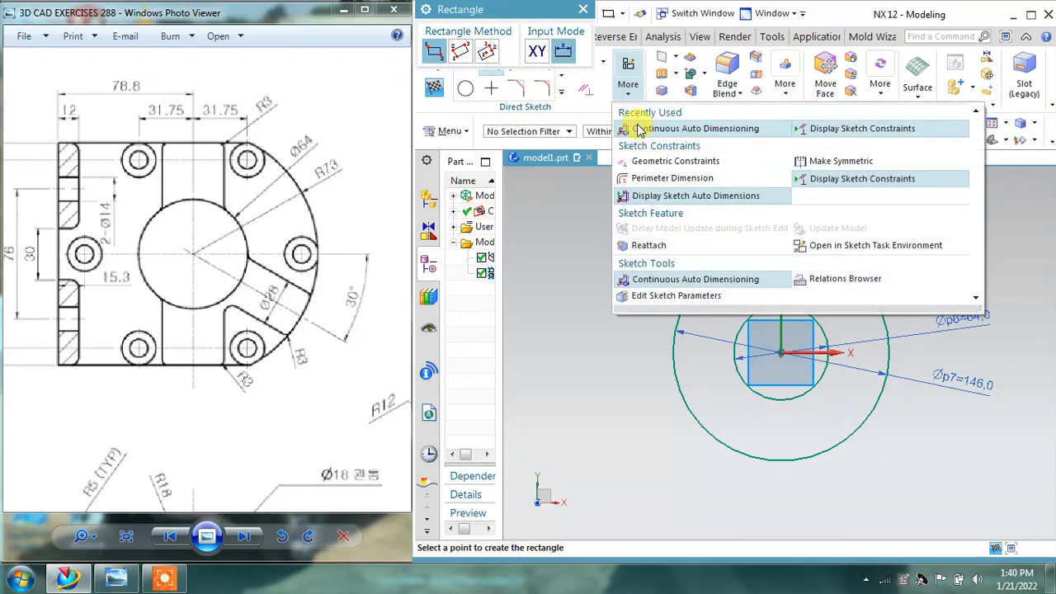
click(683, 131)
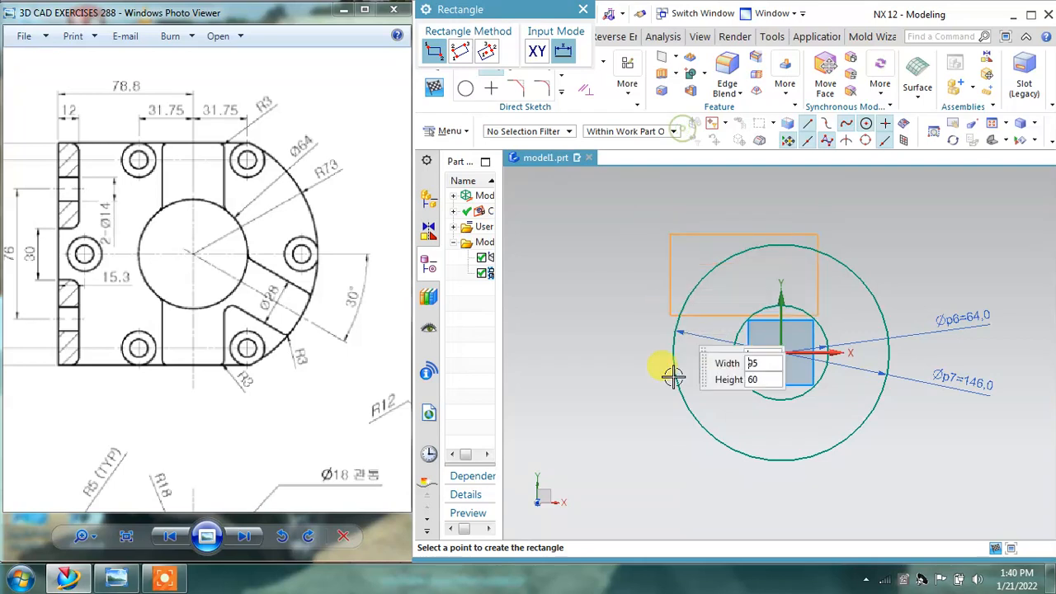
click(635, 485)
click(583, 9)
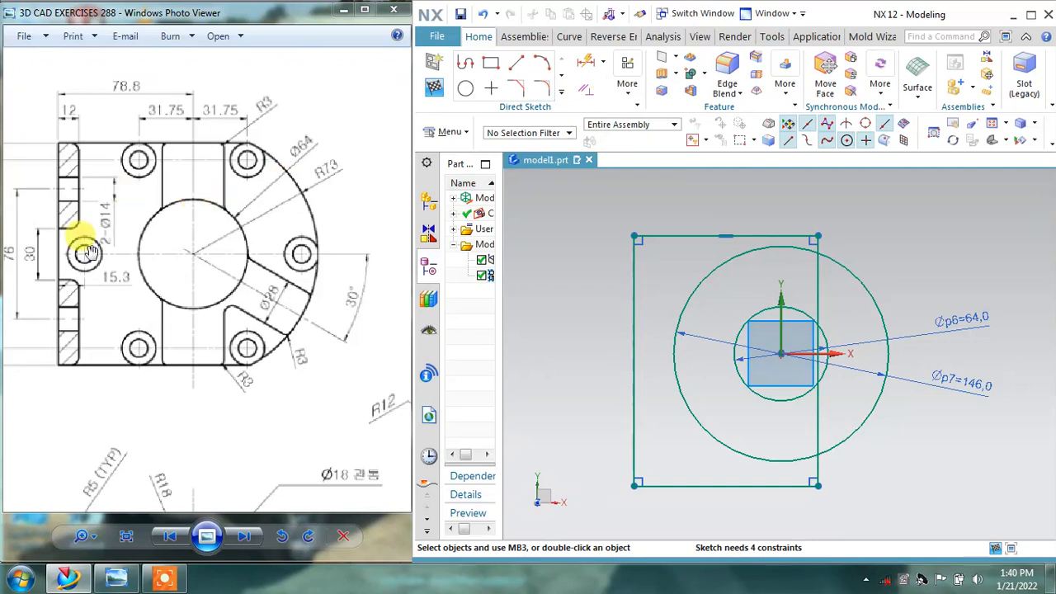
drag(90, 252, 140, 259)
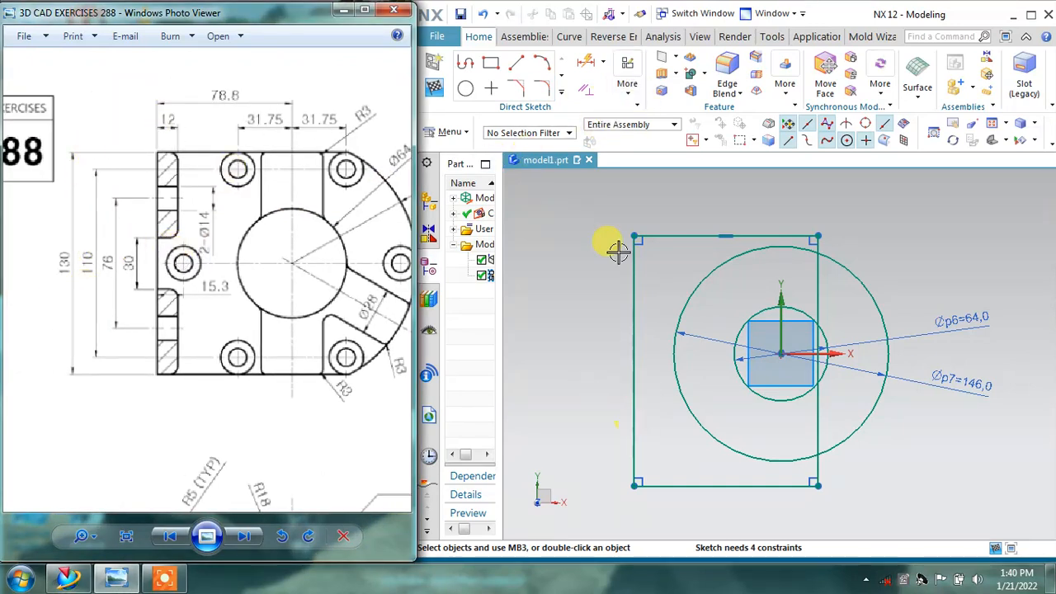
Step: Add a vertical linear dimension to the rectangle's left side and set its height to 130 mm
click(602, 62)
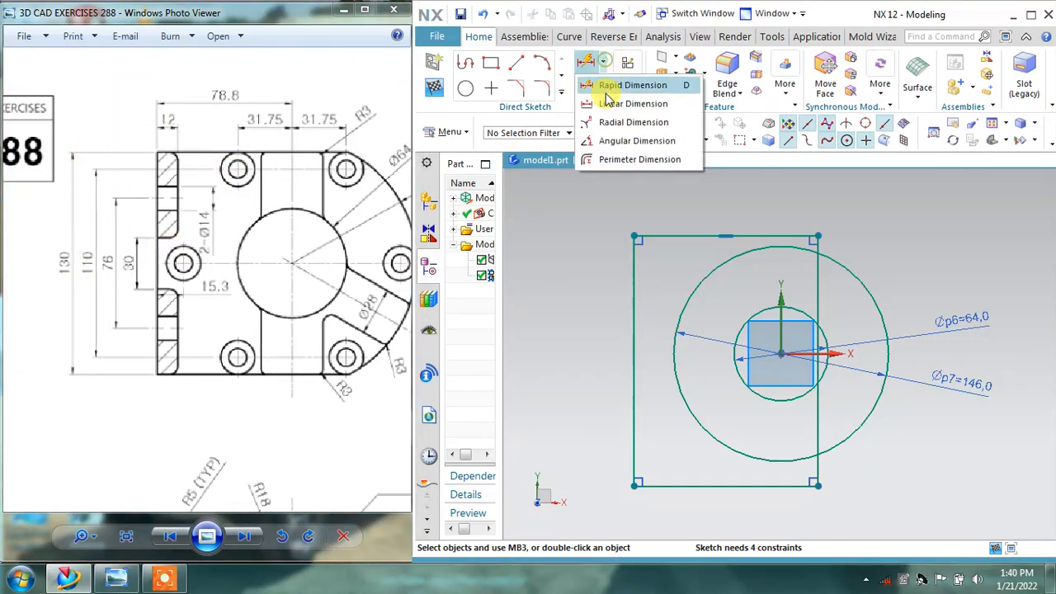
click(602, 105)
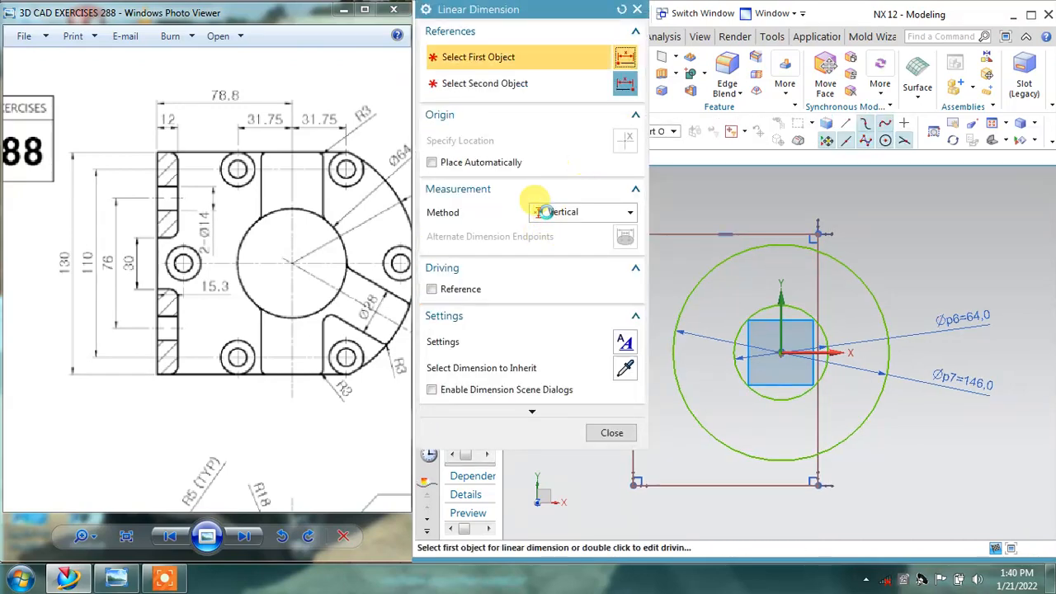
click(544, 212)
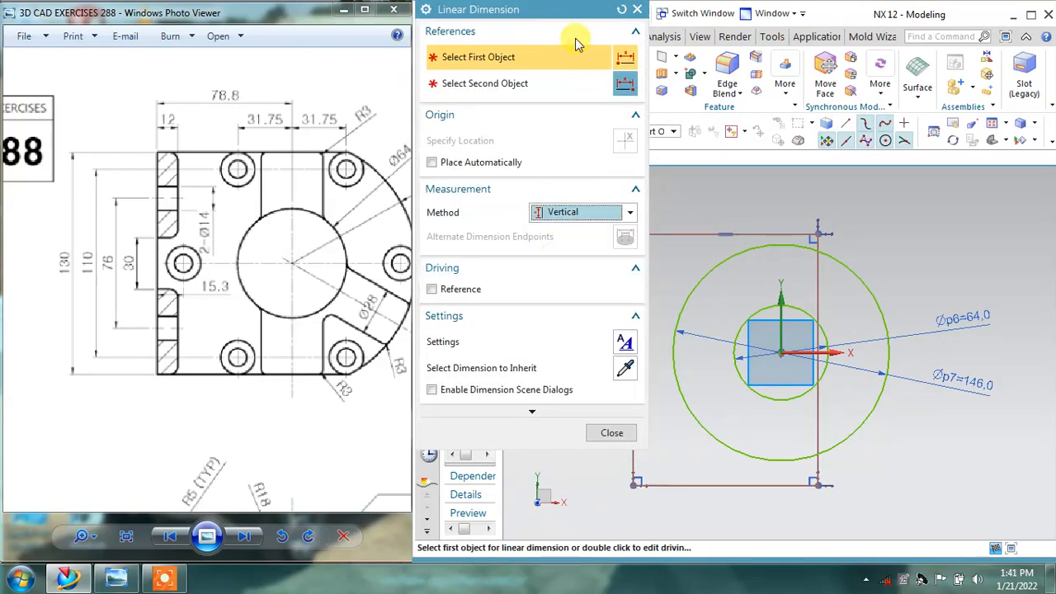
drag(537, 10, 464, 23)
click(633, 236)
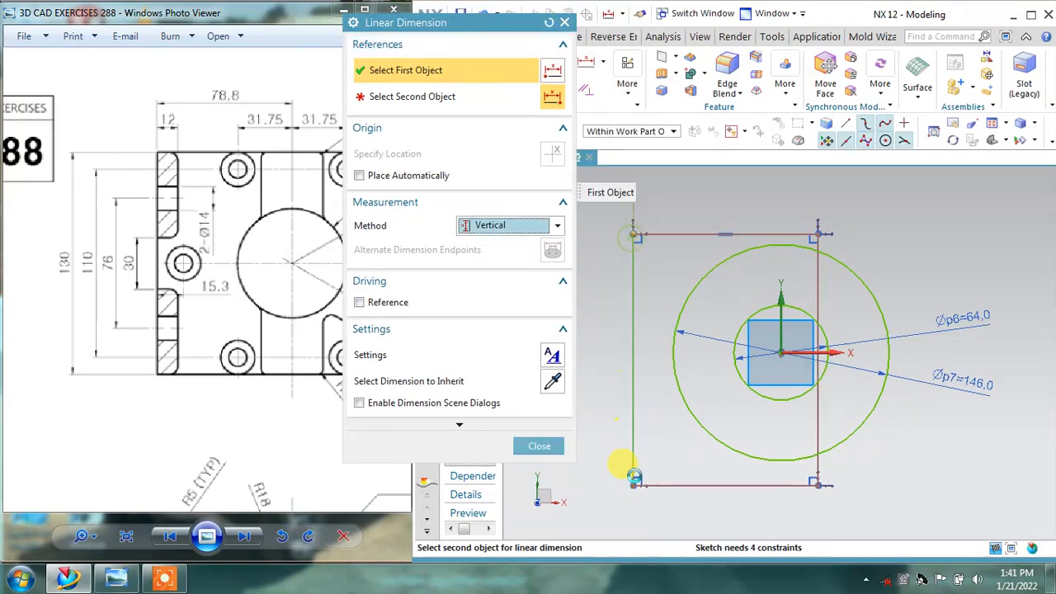
click(633, 479)
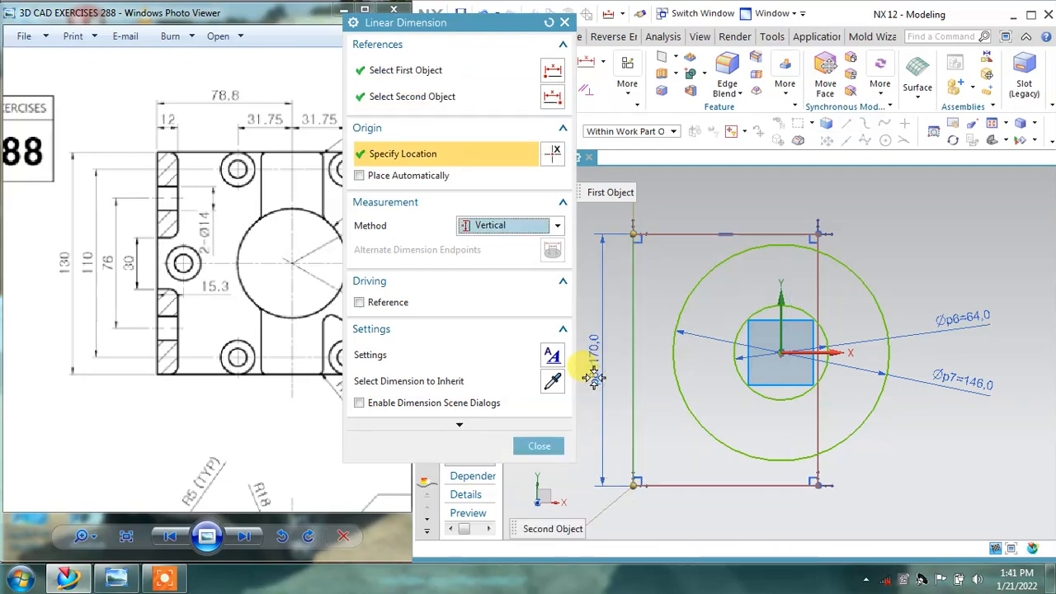
click(594, 377)
text(130)
key(Return)
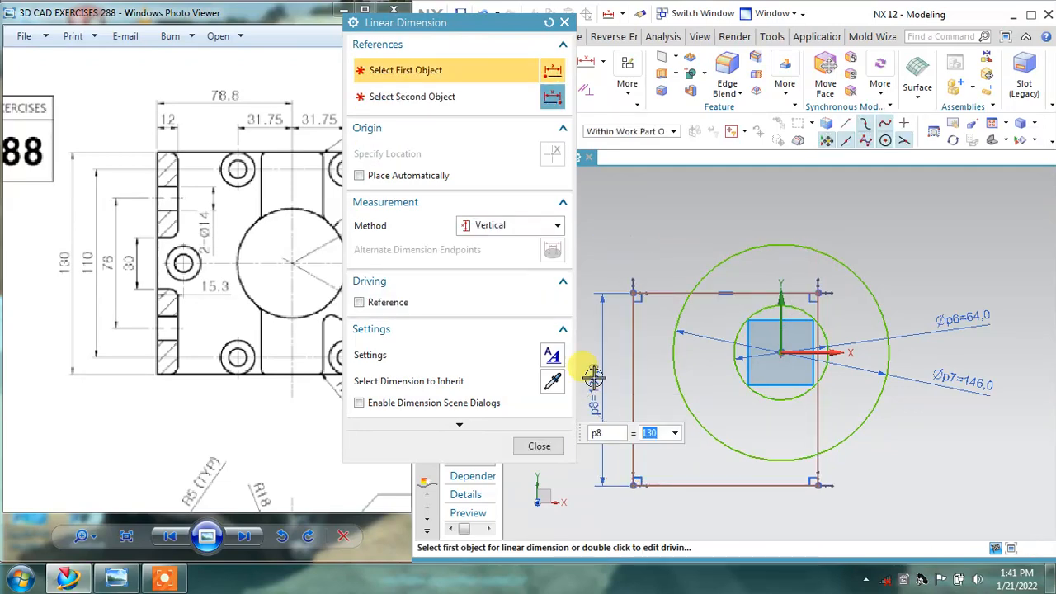
click(540, 451)
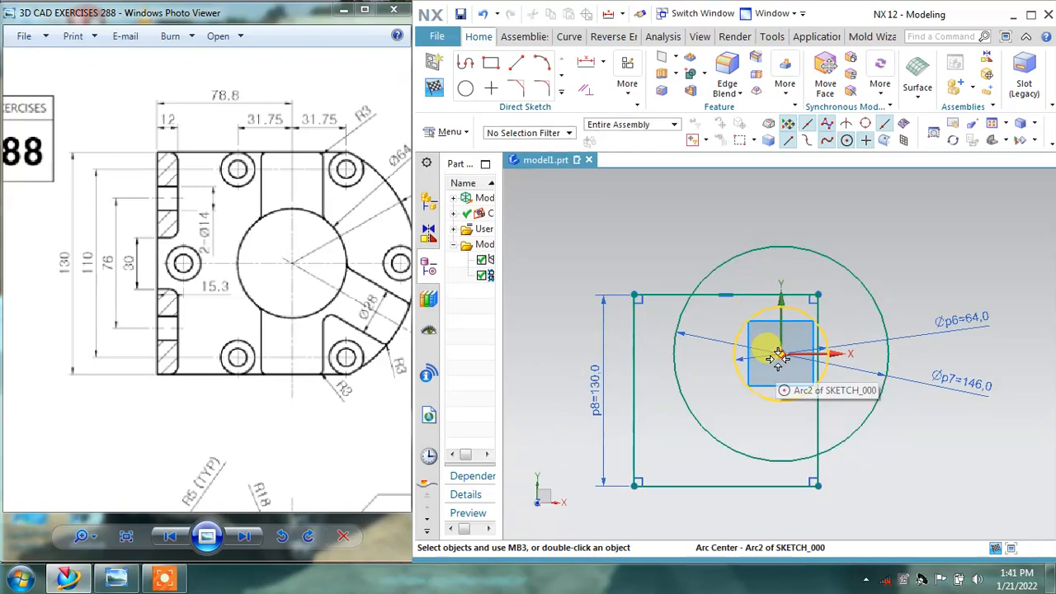
Step: Centre the rectangle vertically by dimensioning the circles' centre to its top edge with the value 130/2
click(600, 66)
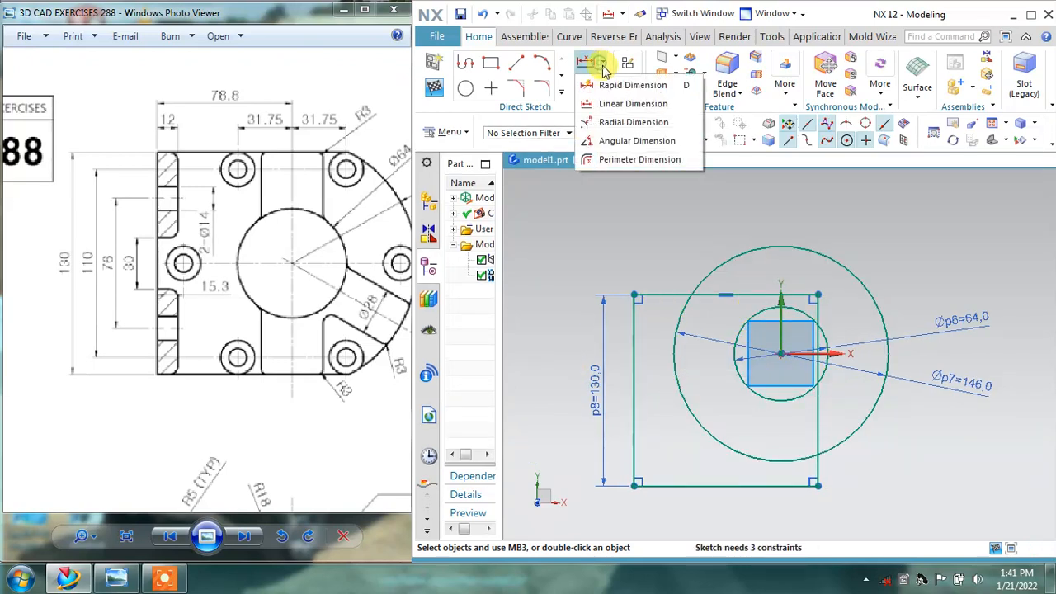
click(607, 75)
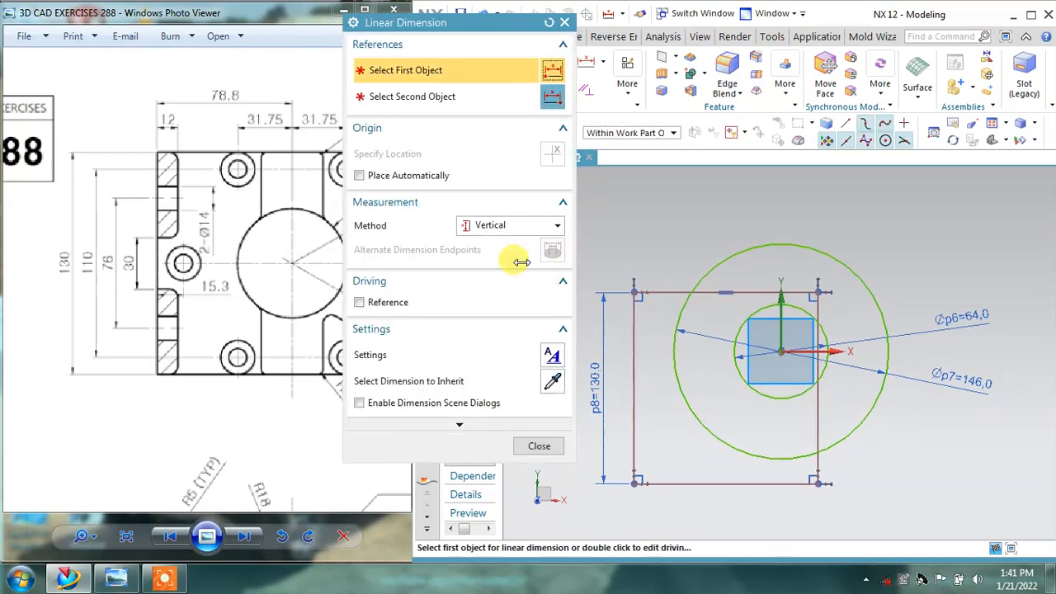
click(775, 353)
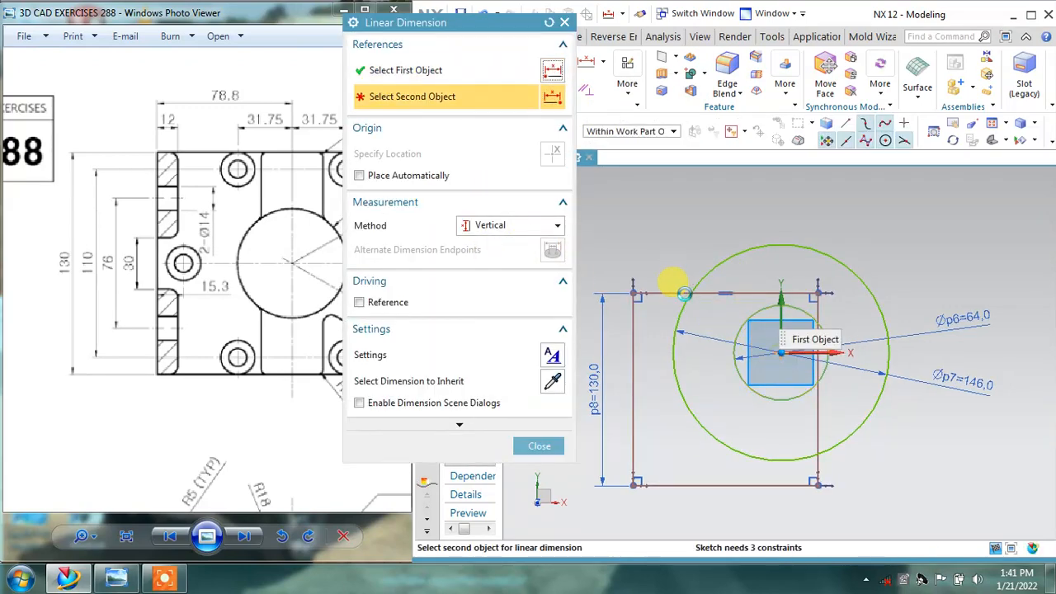
click(655, 289)
click(640, 342)
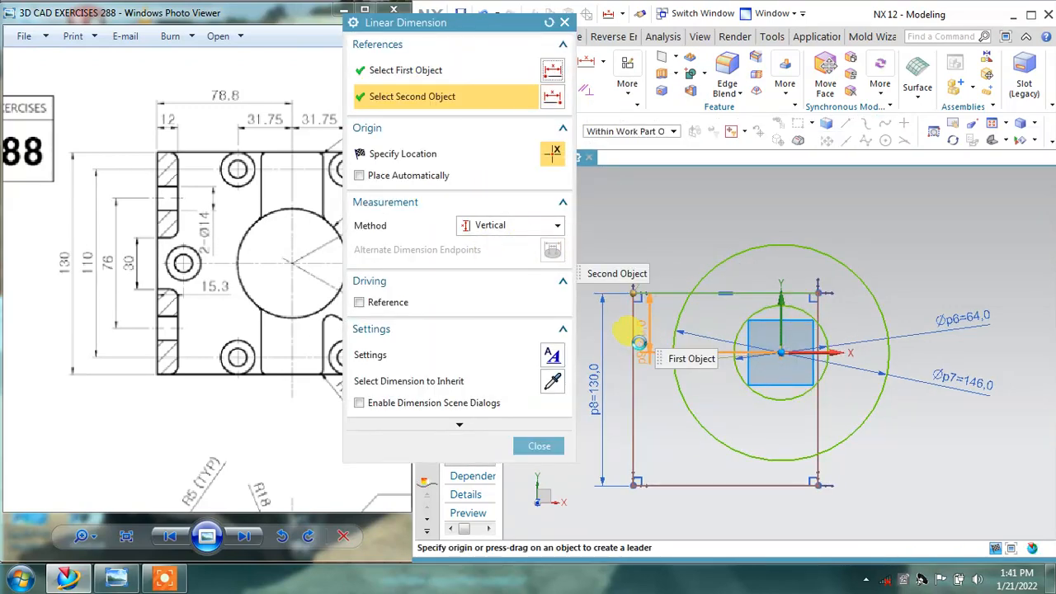
click(623, 338)
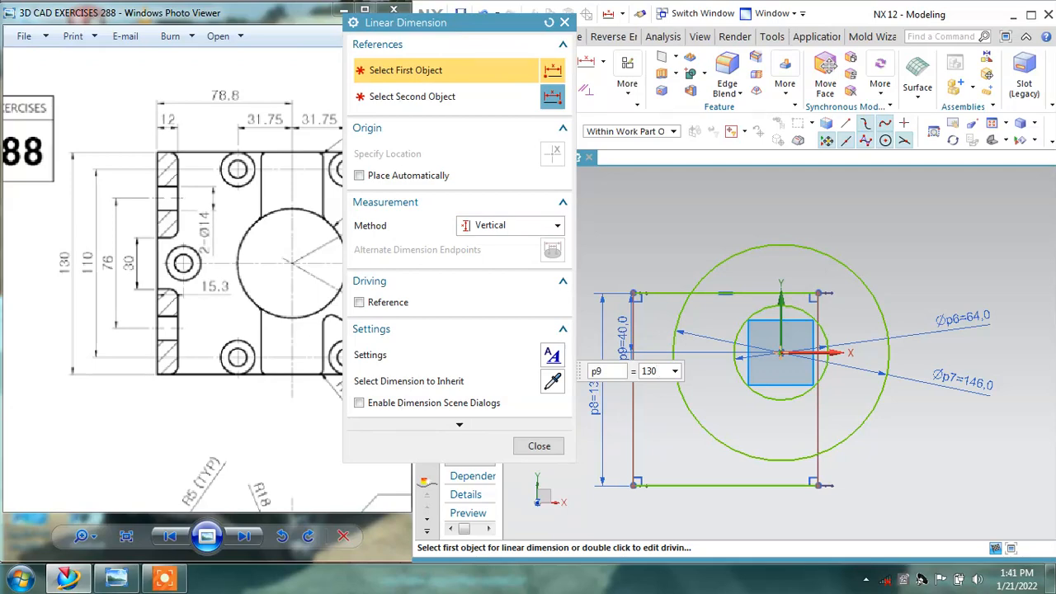
text(130/2)
key(Return)
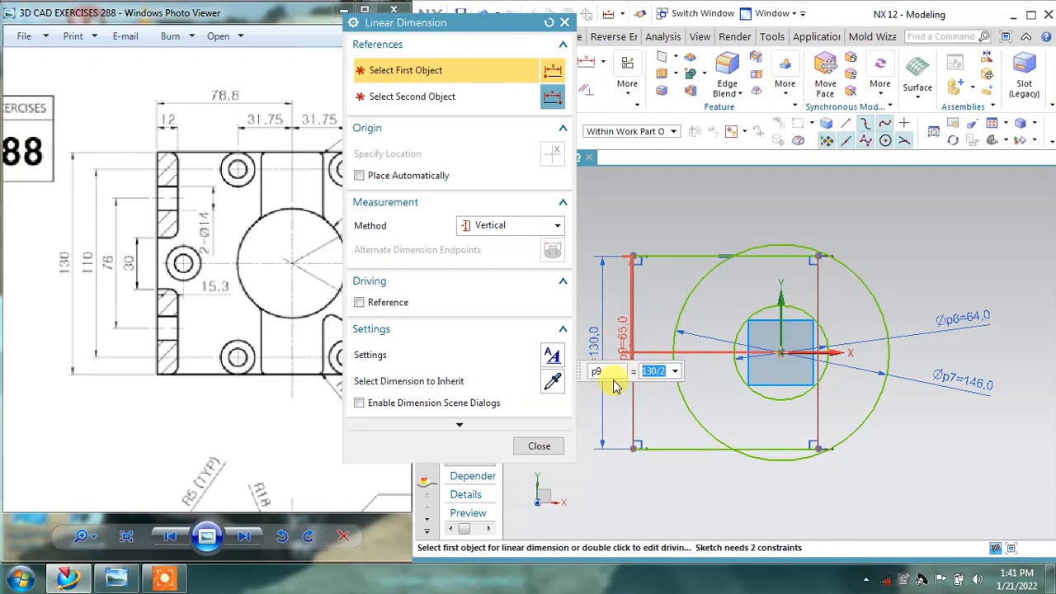
click(537, 448)
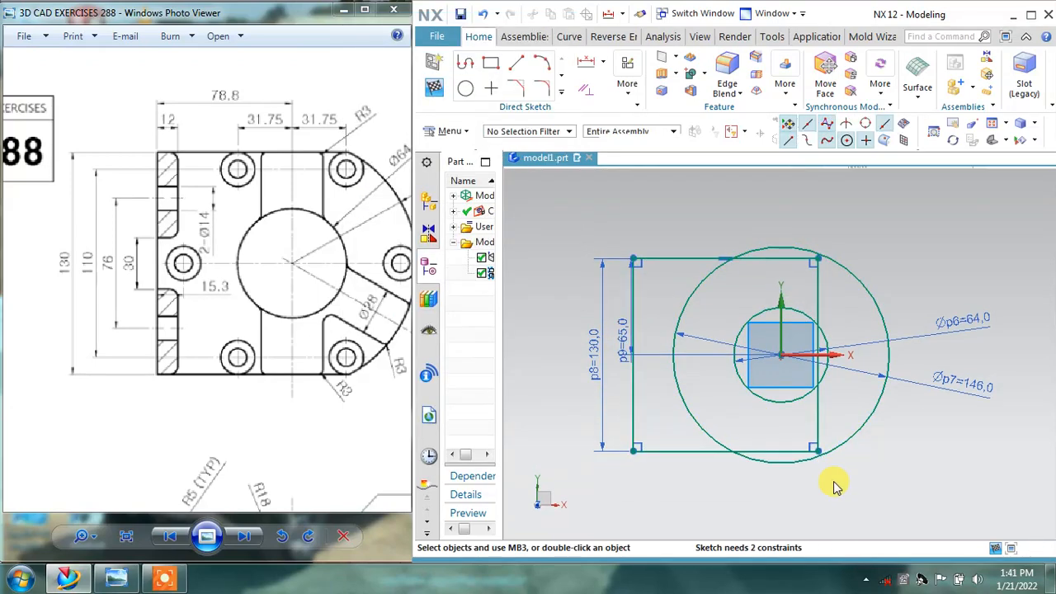
Step: Add a horizontal dimension from the circles' centre to the rectangle's left side and set it to 78.8 mm
scroll(849, 288, down, 2)
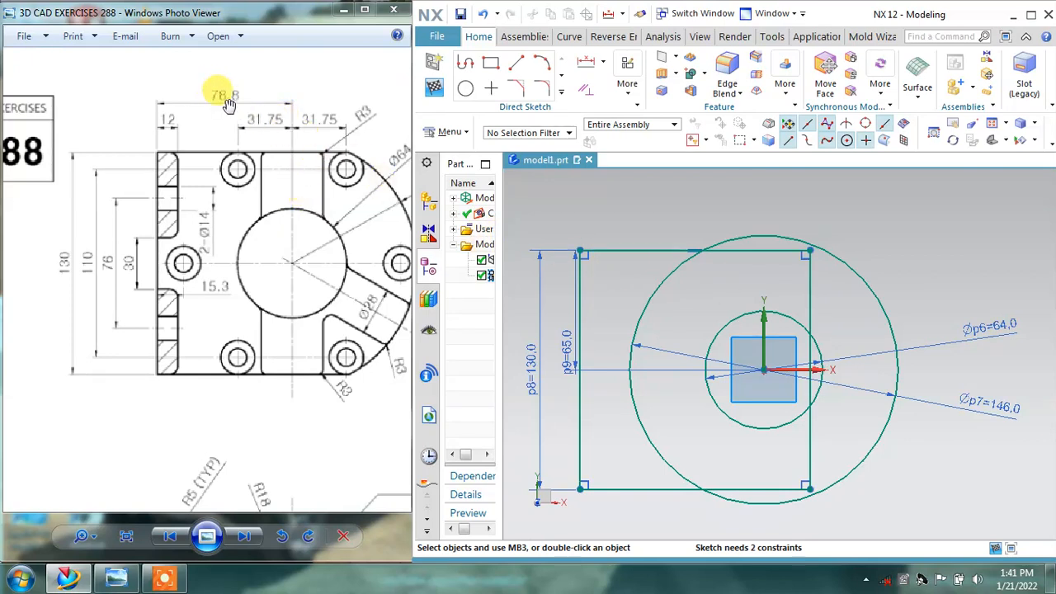
click(602, 62)
click(607, 103)
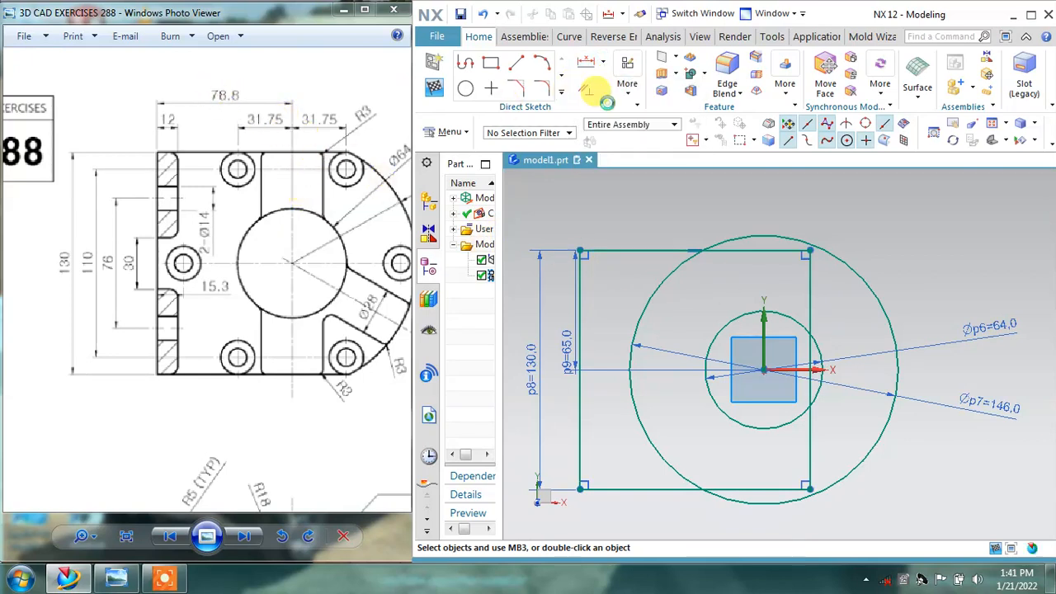
click(493, 225)
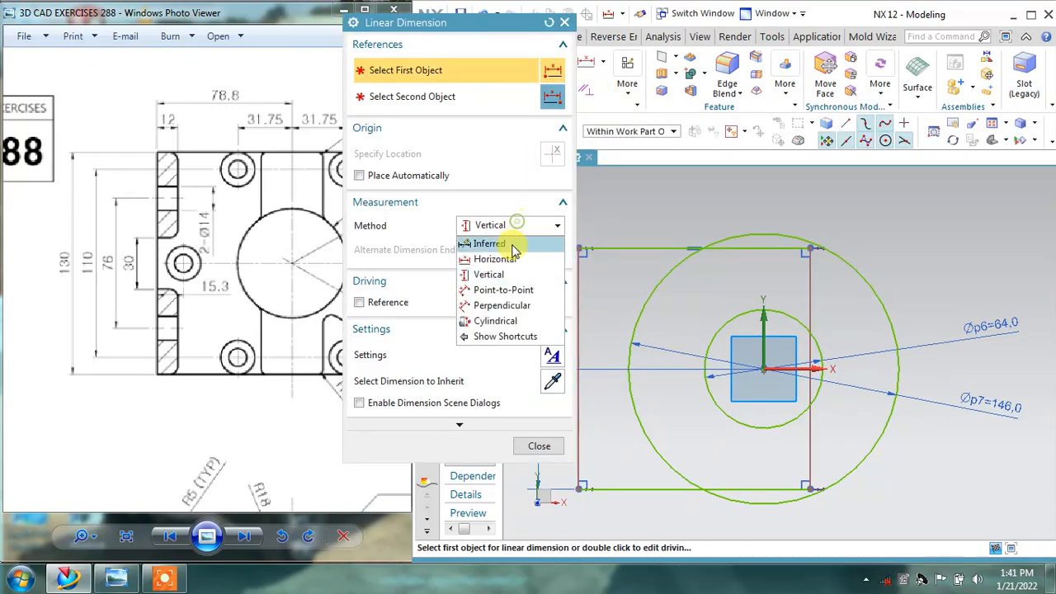
click(505, 259)
mouse_move(508, 25)
mouse_down()
mouse_move(438, 177)
mouse_move(272, 196)
mouse_up()
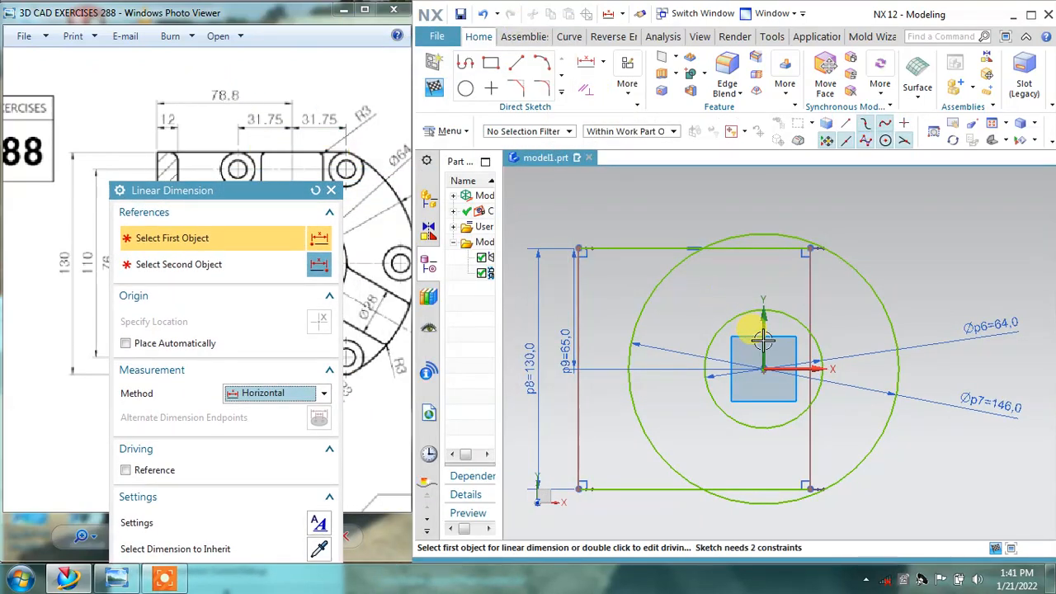
click(751, 421)
click(575, 245)
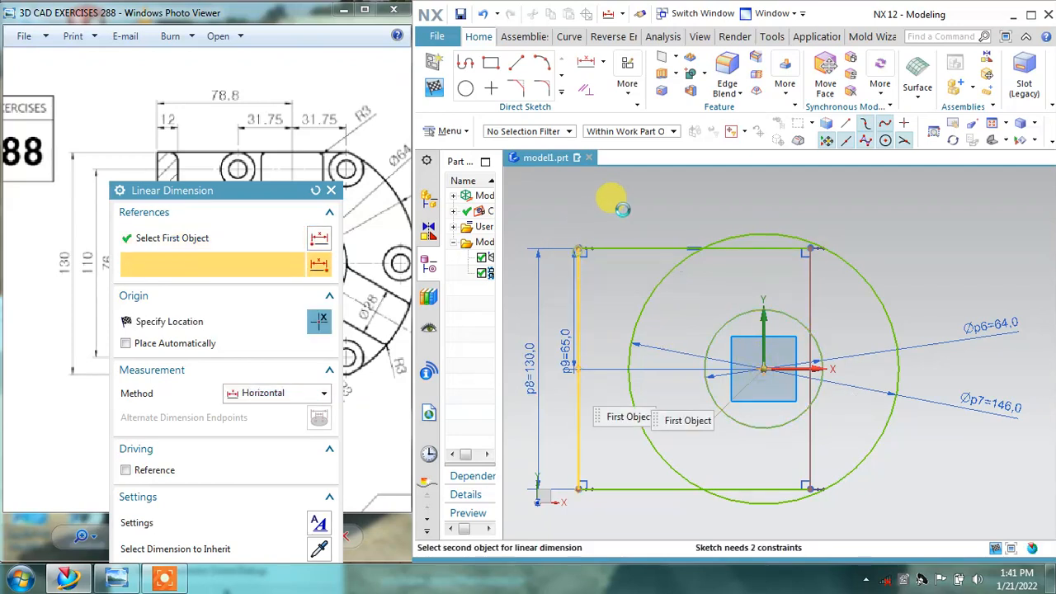
click(637, 200)
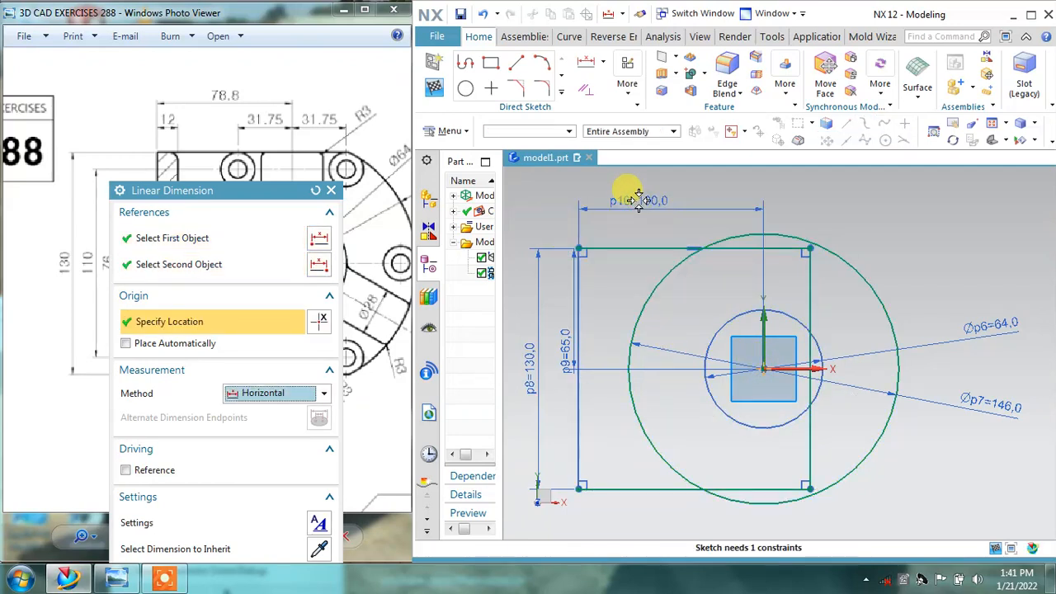
text(788)
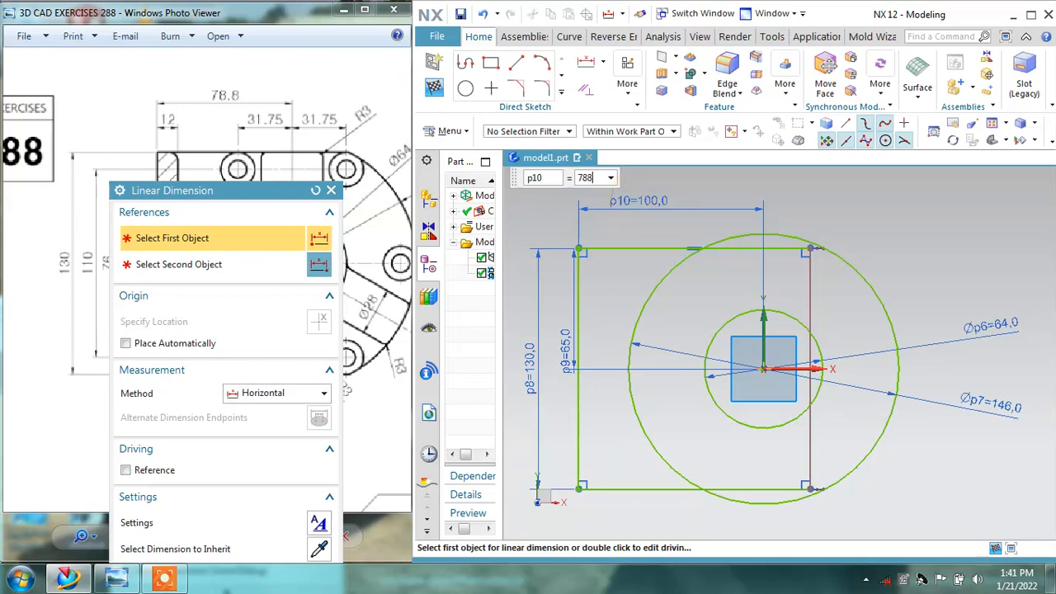
key(Return)
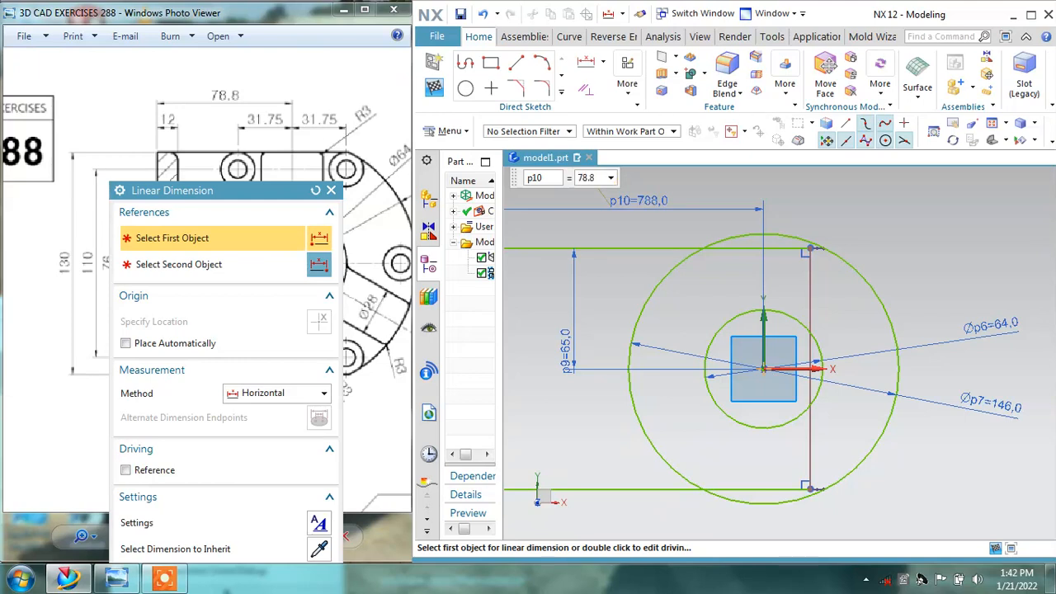
text(78.8)
key(Return)
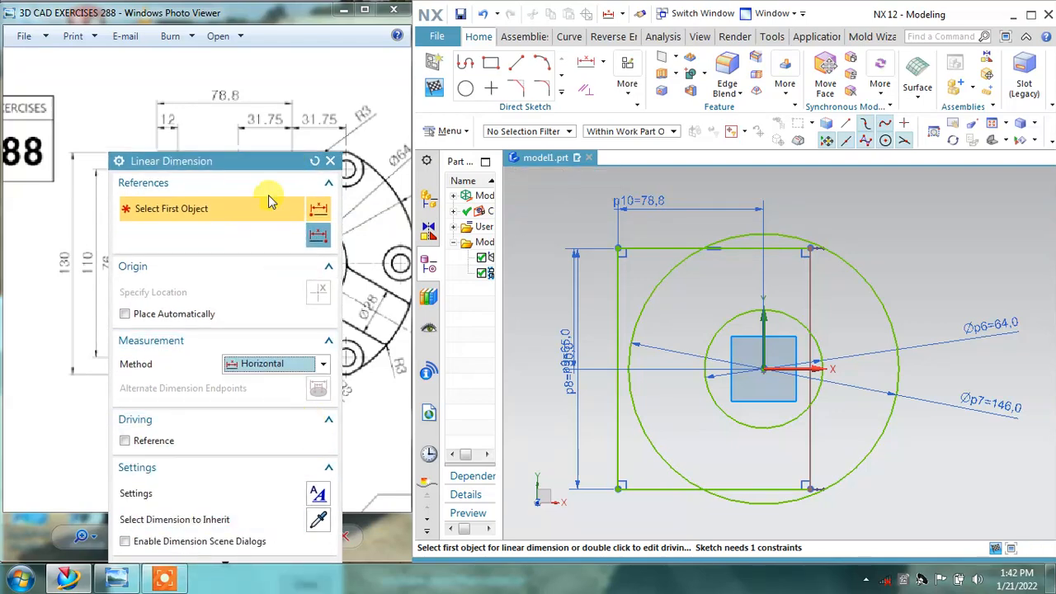
click(308, 497)
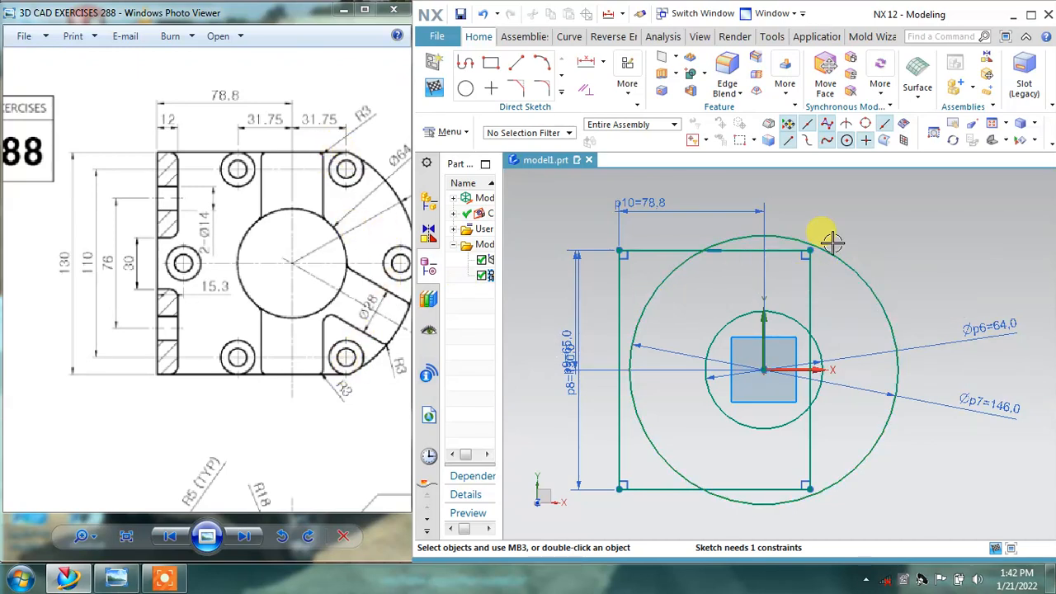
Step: Extend the rectangle's top and bottom edges rightward to meet the outer circle using Quick Extend
click(561, 94)
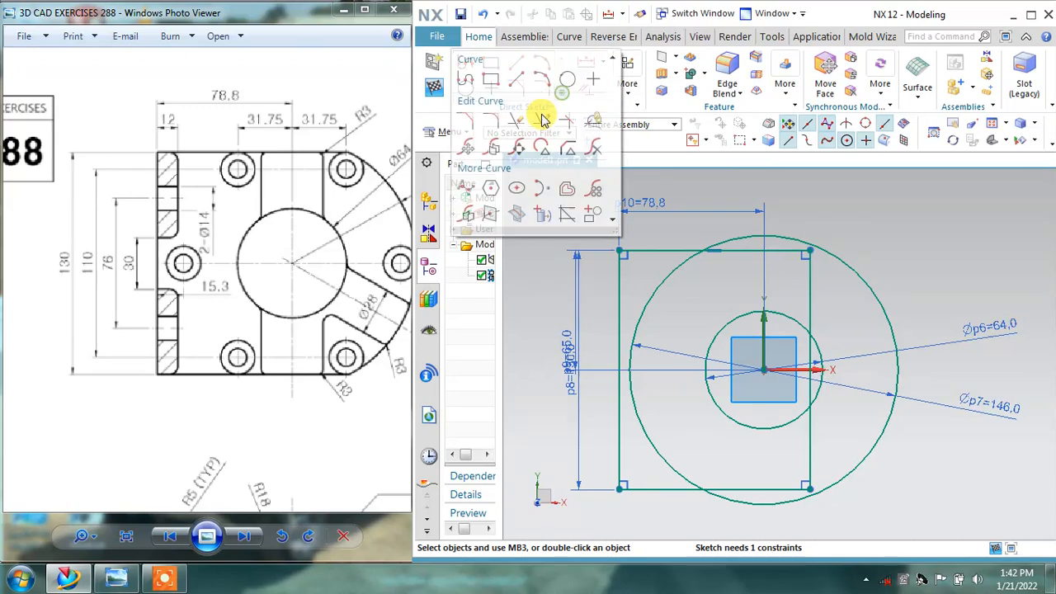
click(540, 124)
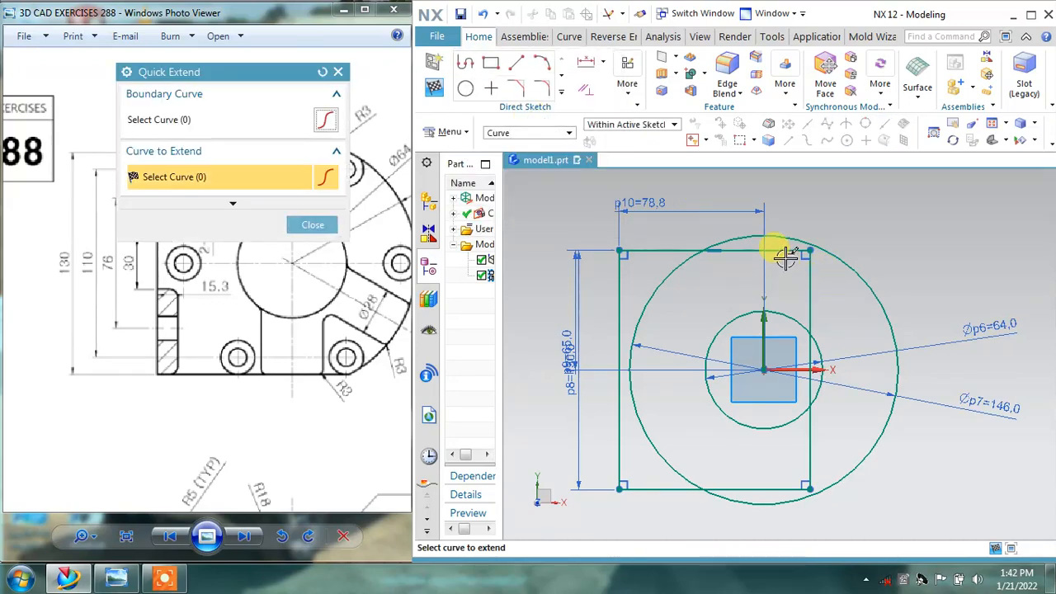
click(786, 254)
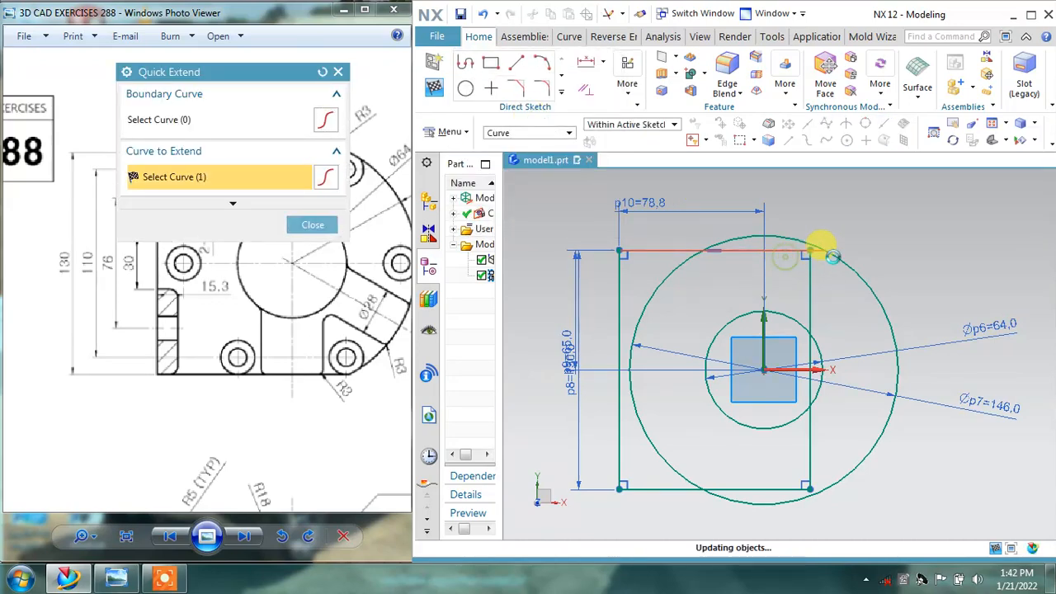
click(760, 480)
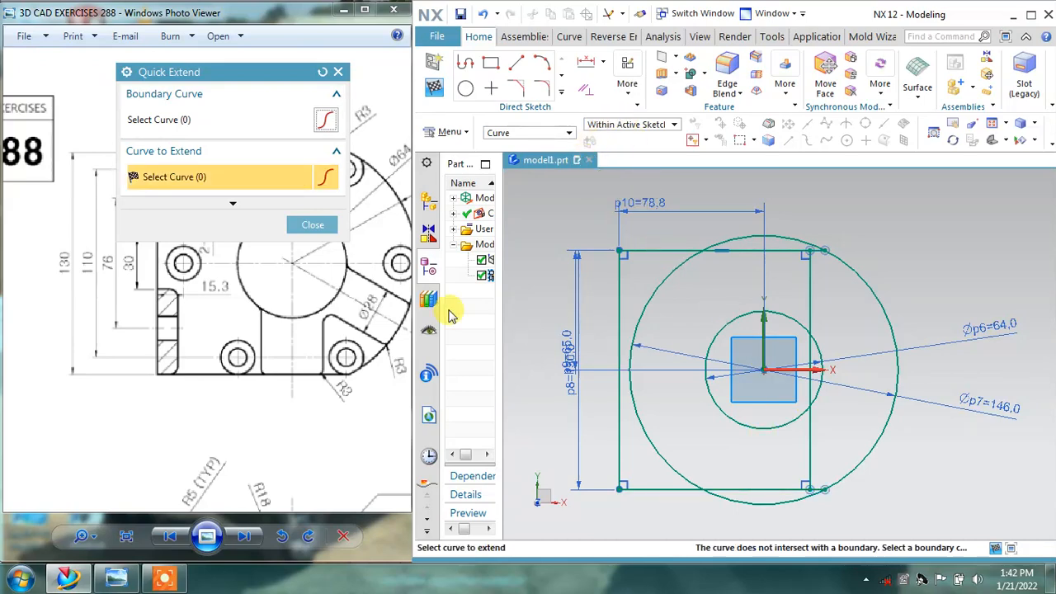
click(321, 224)
Step: Use Quick Trim to remove the outer circle's left, top and bottom arcs and the rectangle's right side, leaving a D-shaped outline
click(559, 91)
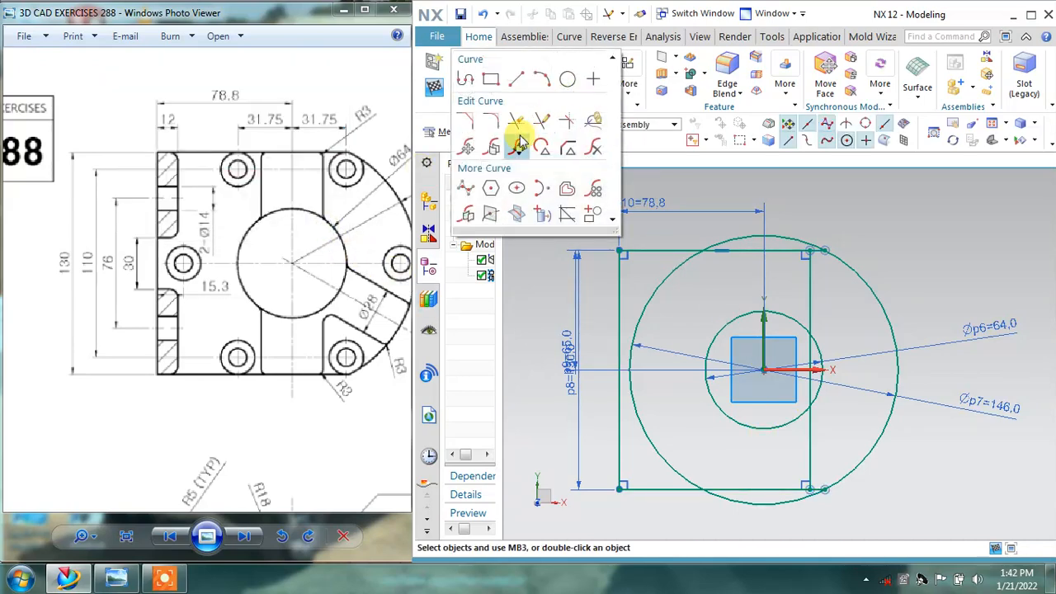
click(513, 122)
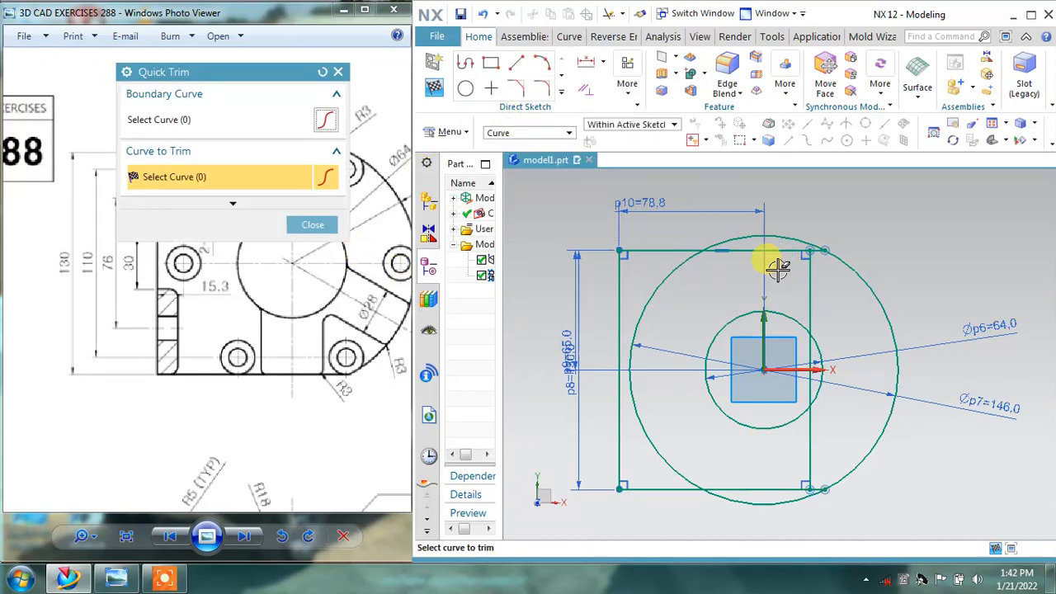
click(668, 266)
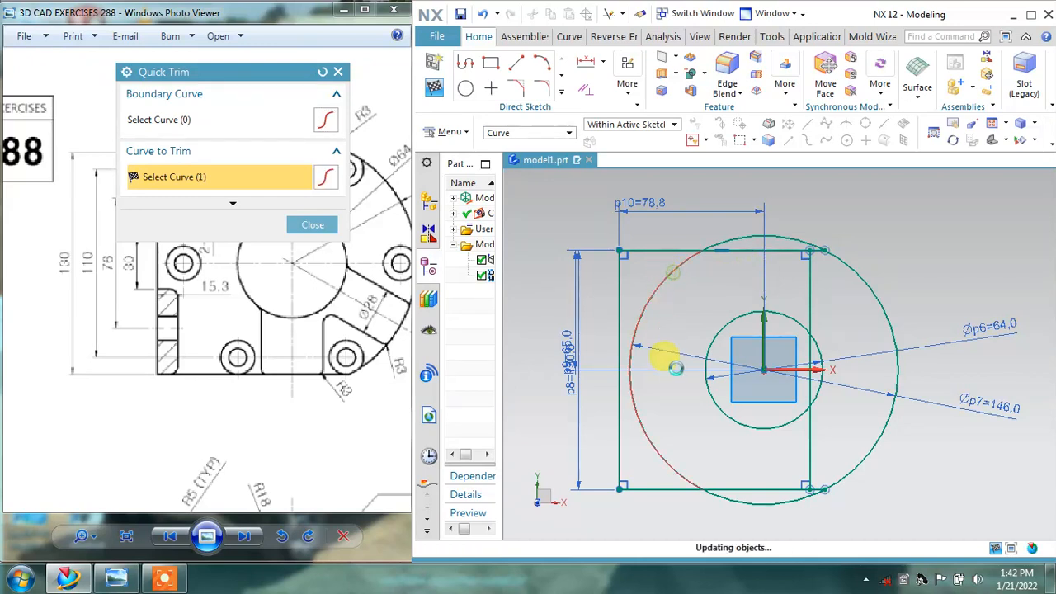
click(742, 504)
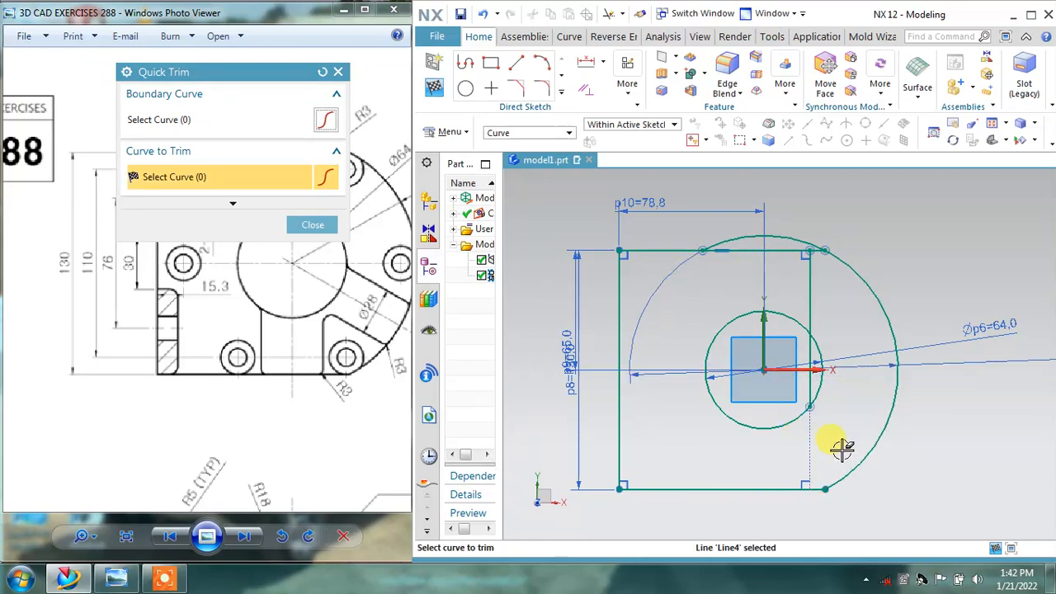
click(716, 239)
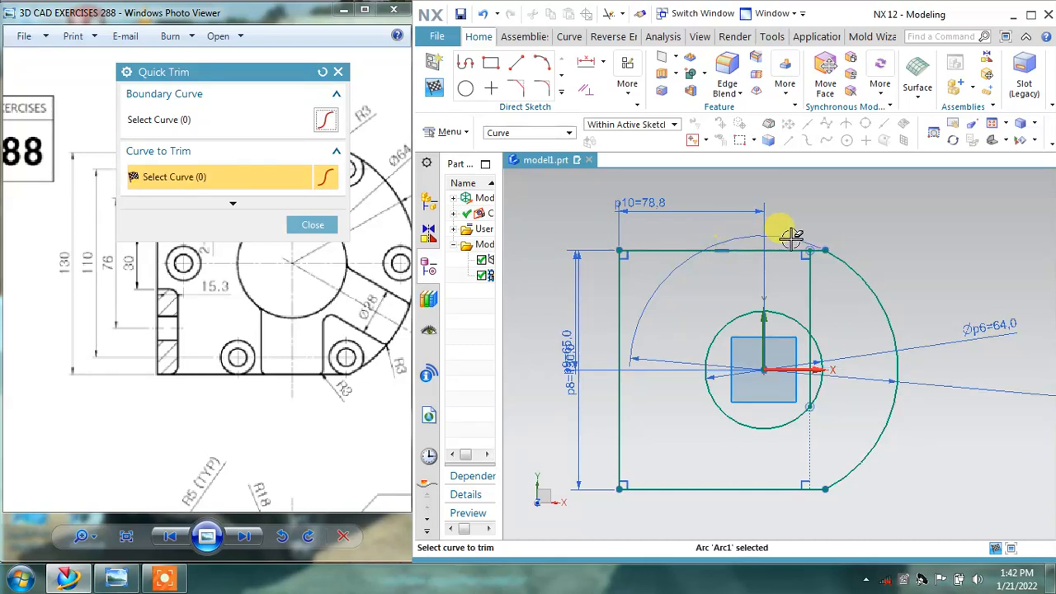
click(809, 276)
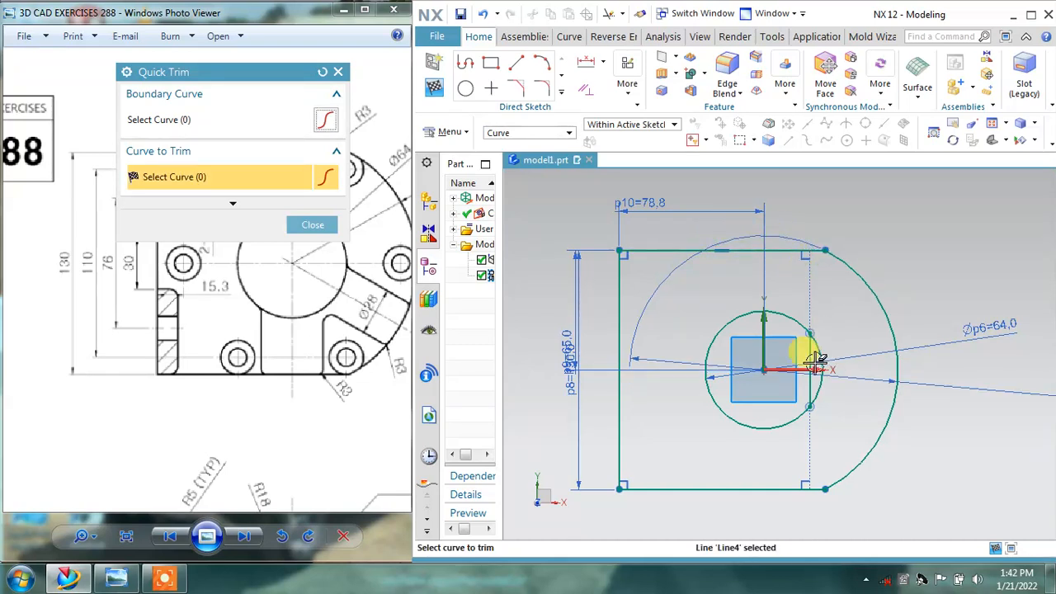
click(809, 352)
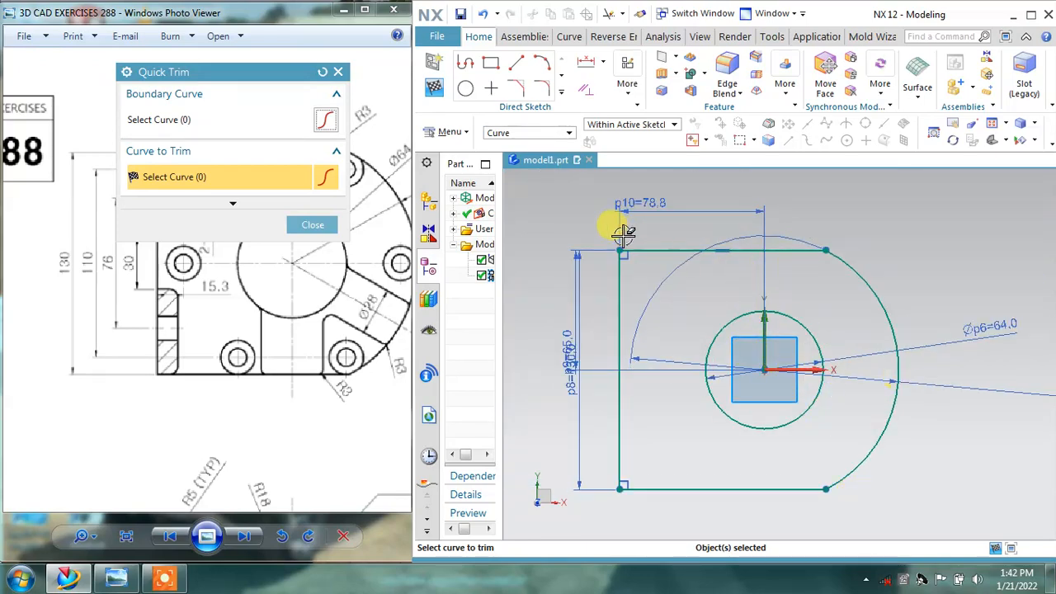
Step: Finish trimming and reposition the outer-arc diameter and the two overlapping vertical dimensions so they sit apart around the D-shaped outline
click(311, 225)
scroll(733, 388, up, 2)
scroll(733, 389, down, 4)
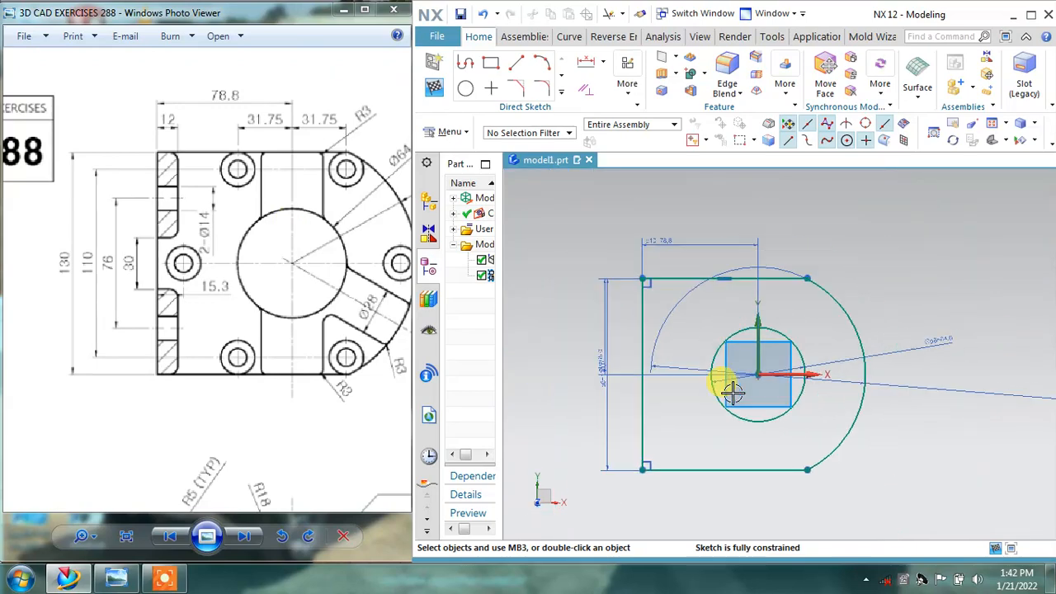
mouse_move(789, 392)
mouse_down()
mouse_move(872, 335)
mouse_move(867, 443)
mouse_move(689, 456)
mouse_move(615, 410)
mouse_move(837, 432)
mouse_move(778, 384)
mouse_move(781, 353)
mouse_move(738, 338)
mouse_move(731, 349)
mouse_move(868, 326)
mouse_up()
scroll(672, 295, up, 4)
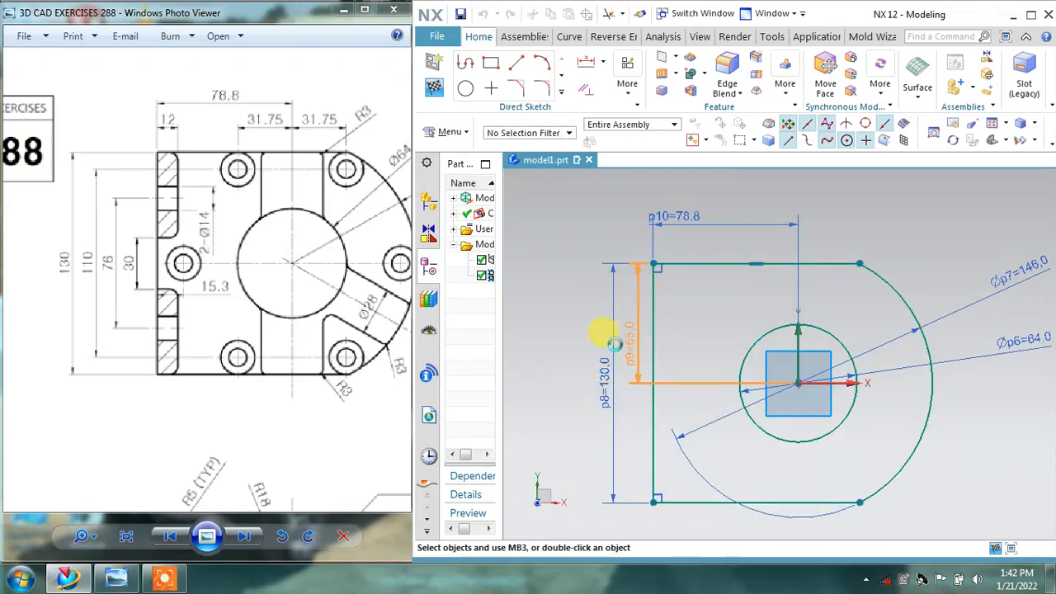
Step: Sketch an L-shaped profile about 18 mm wide from the outline's top edge down and across to its left edge, constraining its lower line horizontal
click(466, 65)
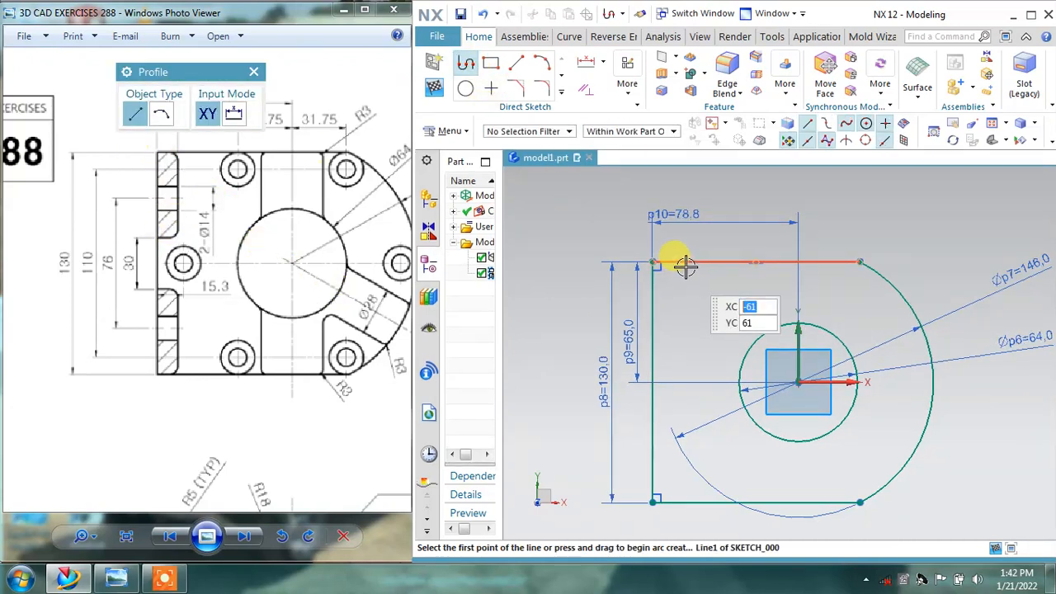
click(685, 263)
click(685, 328)
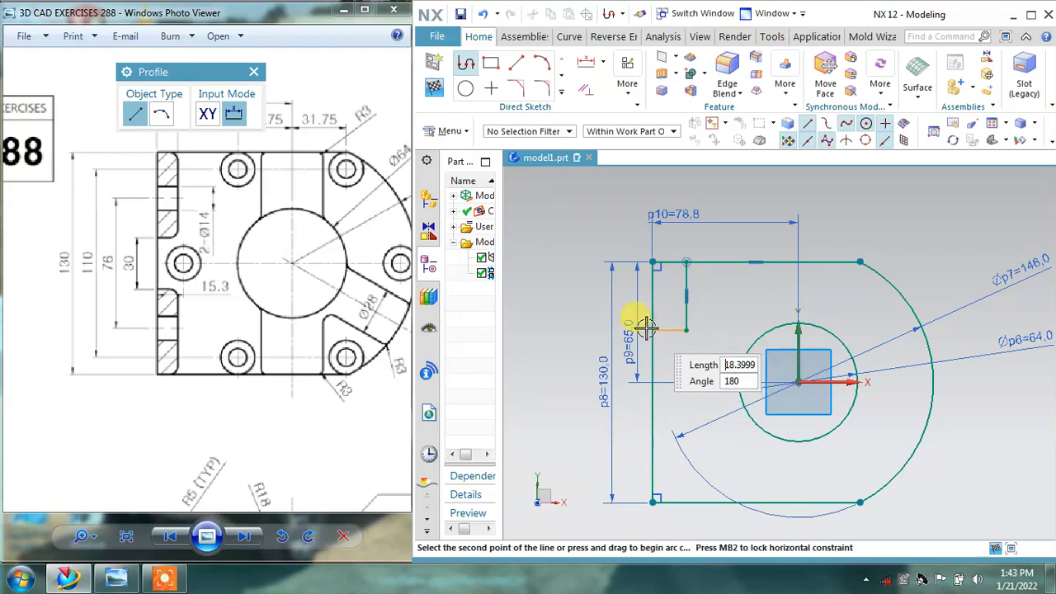
click(652, 328)
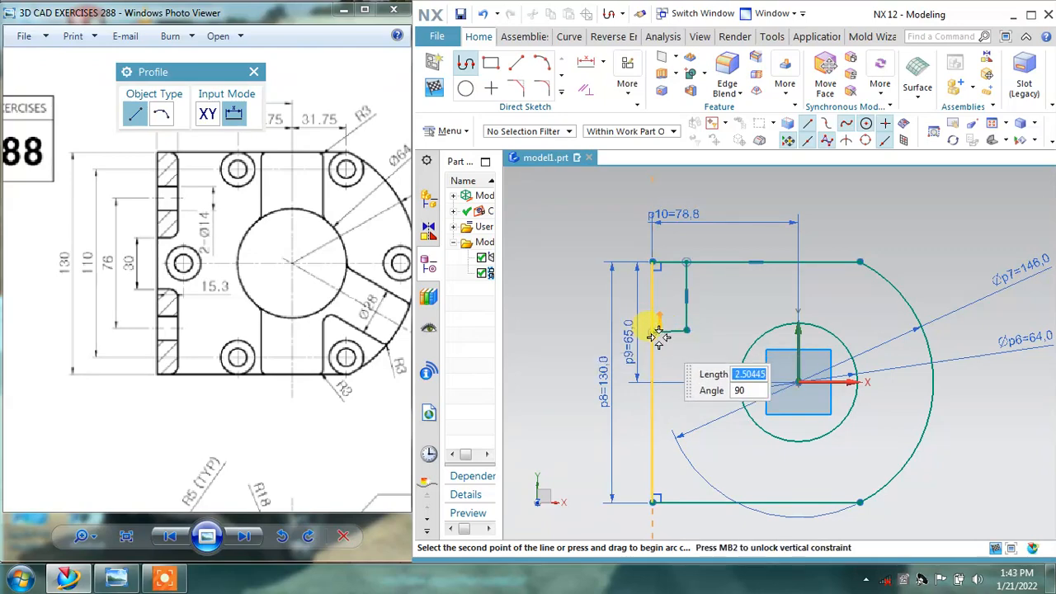
right_click(657, 337)
click(687, 63)
scroll(663, 334, up, 3)
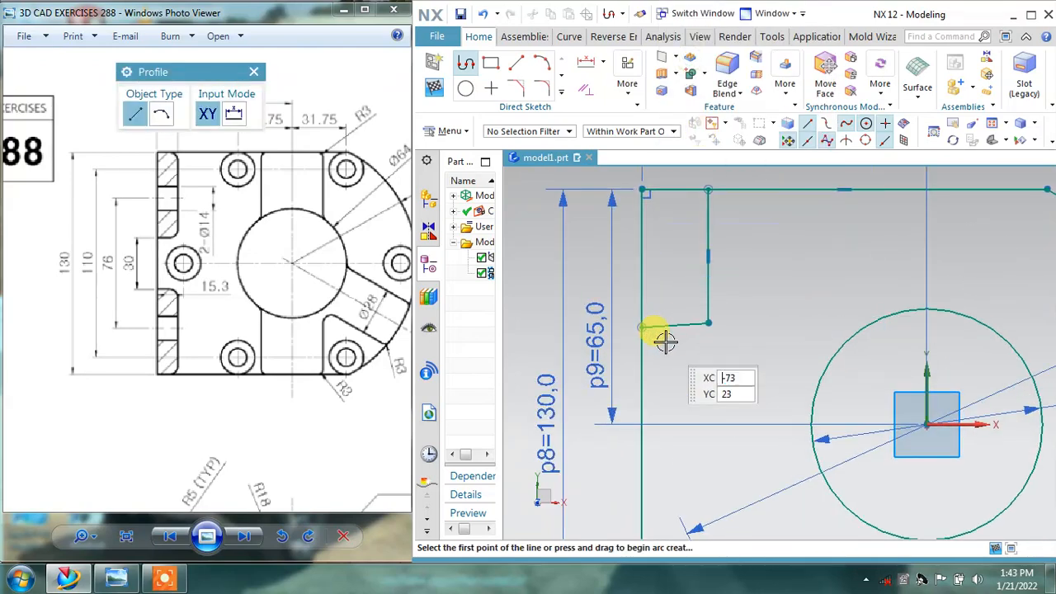
scroll(667, 336, up, 3)
key(Escape)
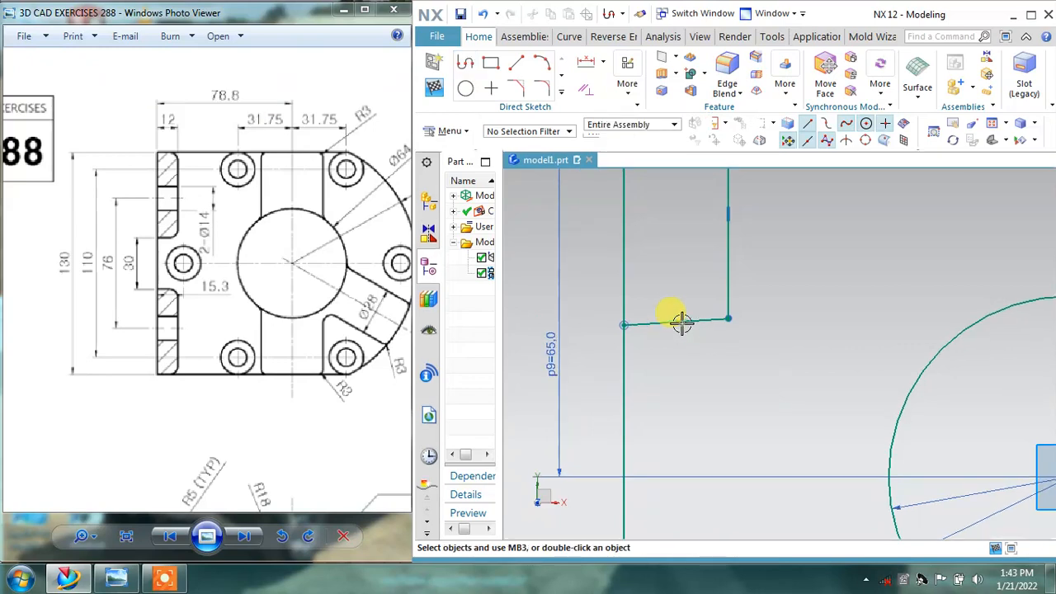
click(685, 320)
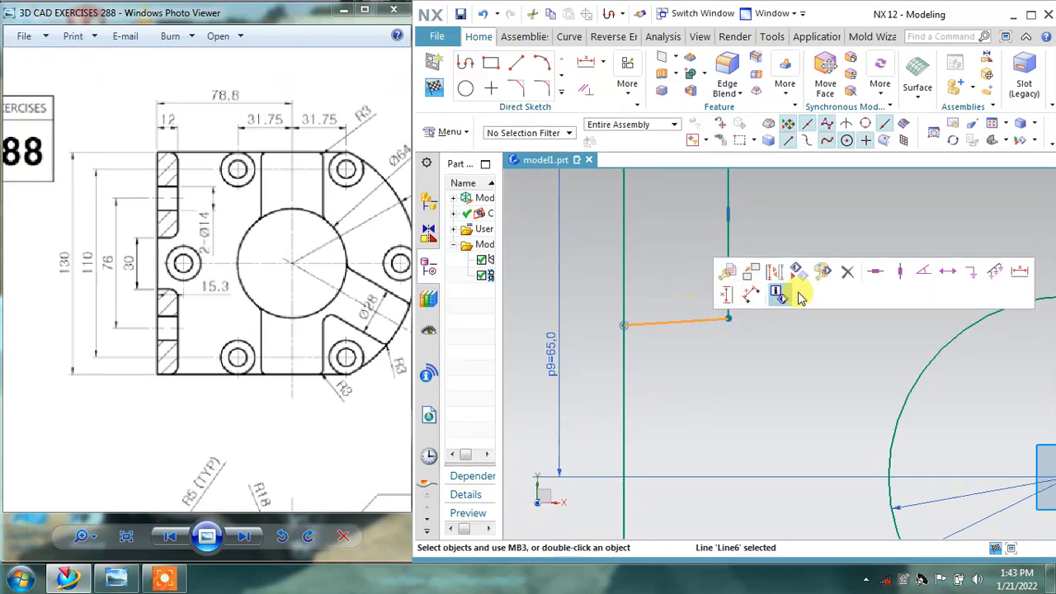
scroll(782, 346, down, 2)
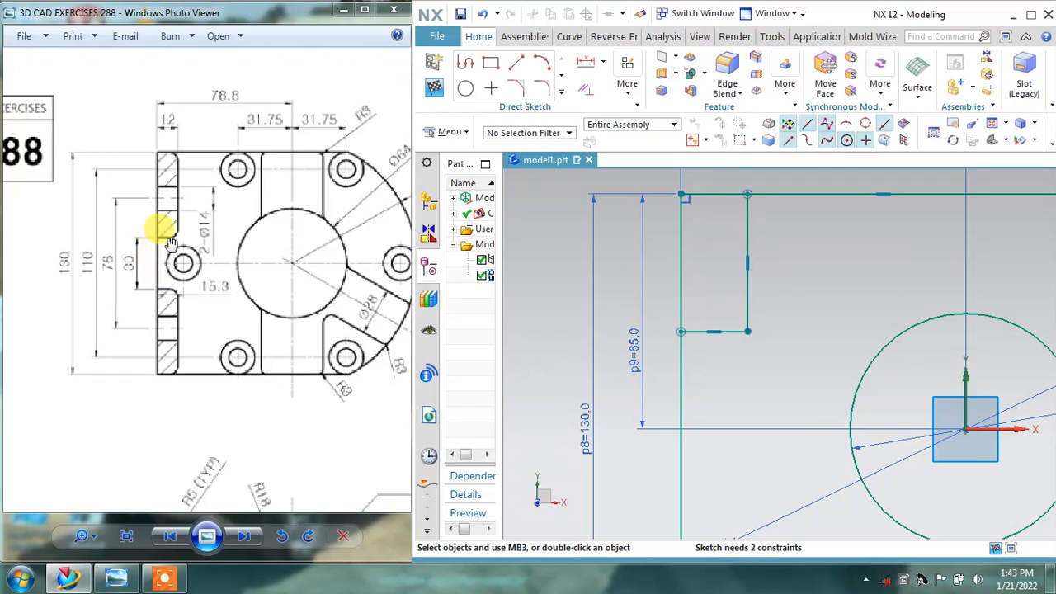
Step: Add a vertical dimension from the L-shaped profile's lower line to the bore's centre and set it to 15 mm
click(606, 66)
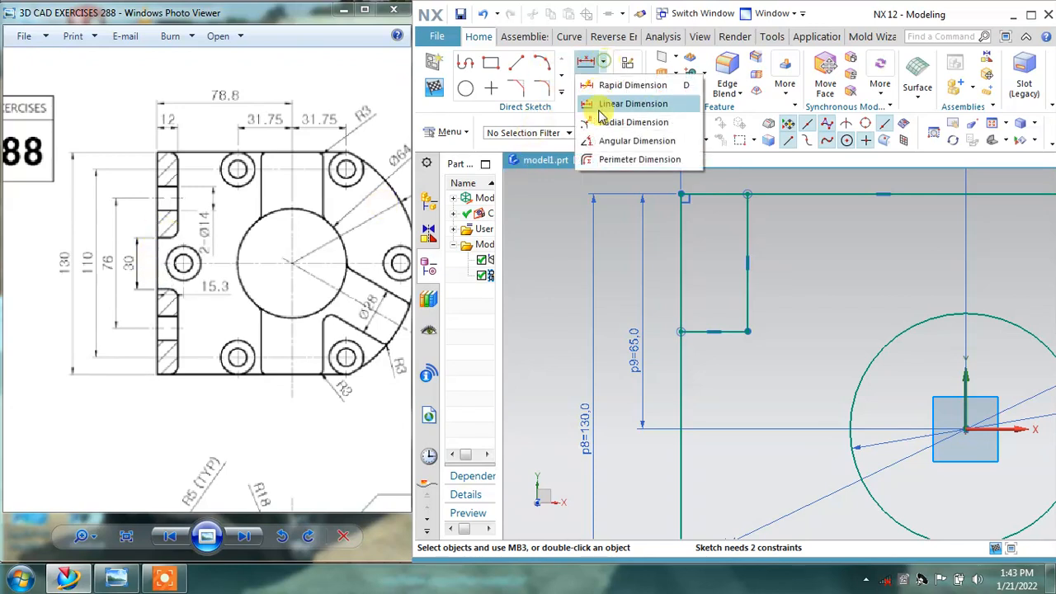
click(608, 104)
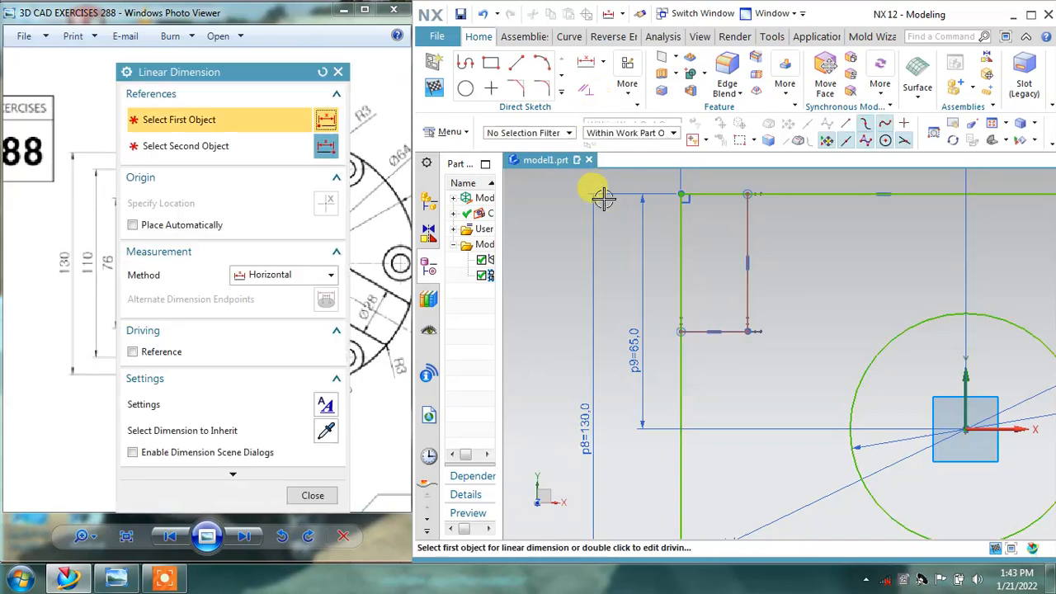
click(283, 276)
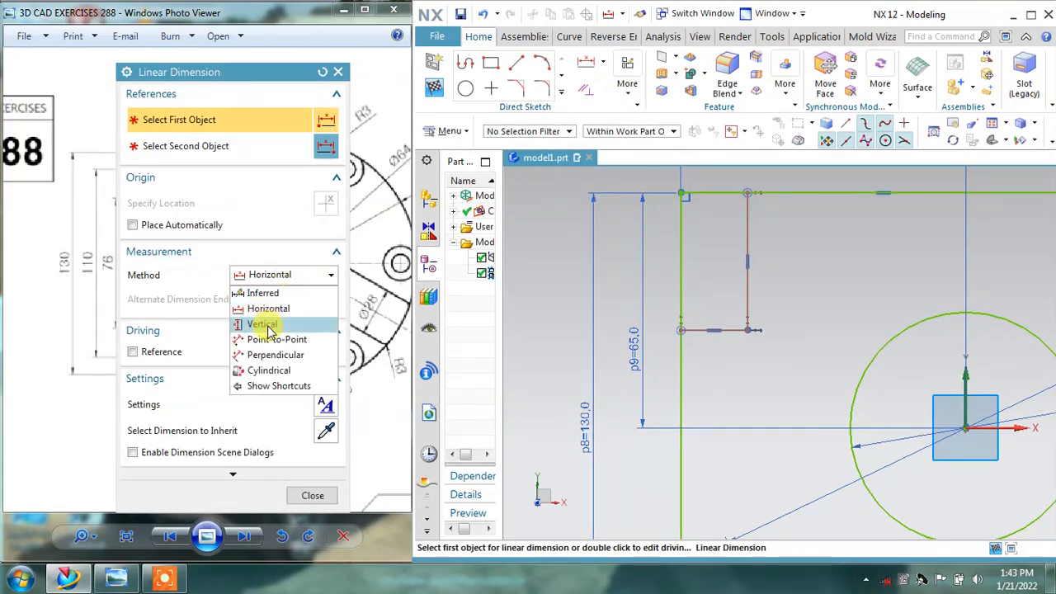
click(266, 323)
click(731, 330)
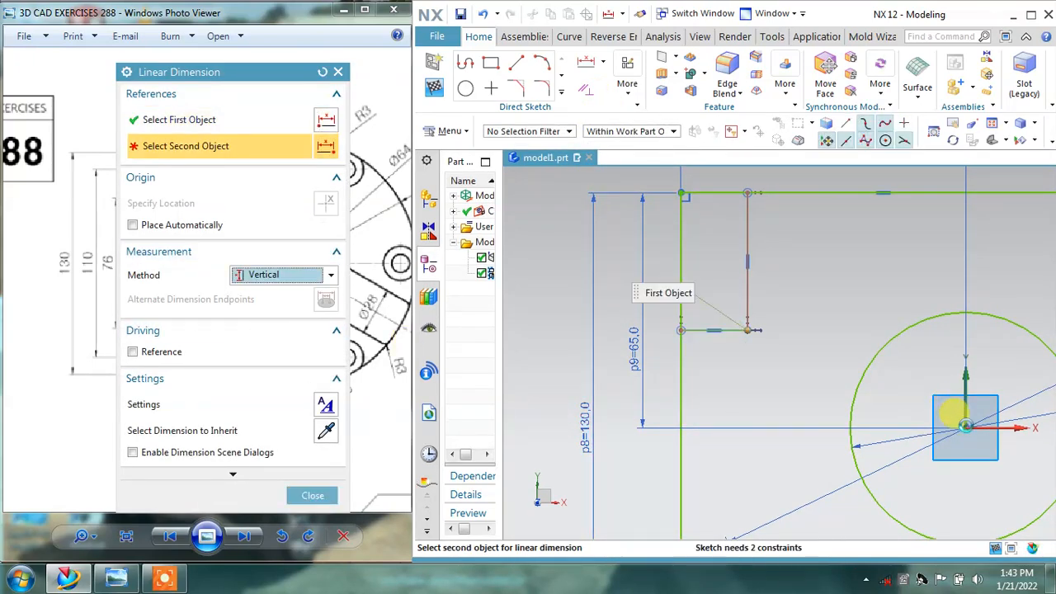
click(949, 423)
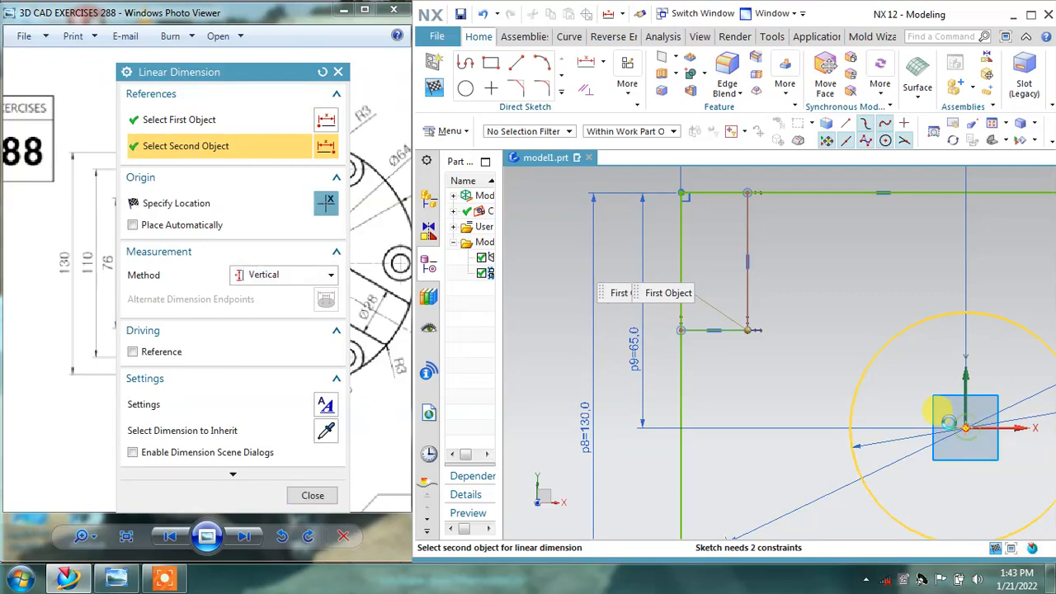
click(665, 385)
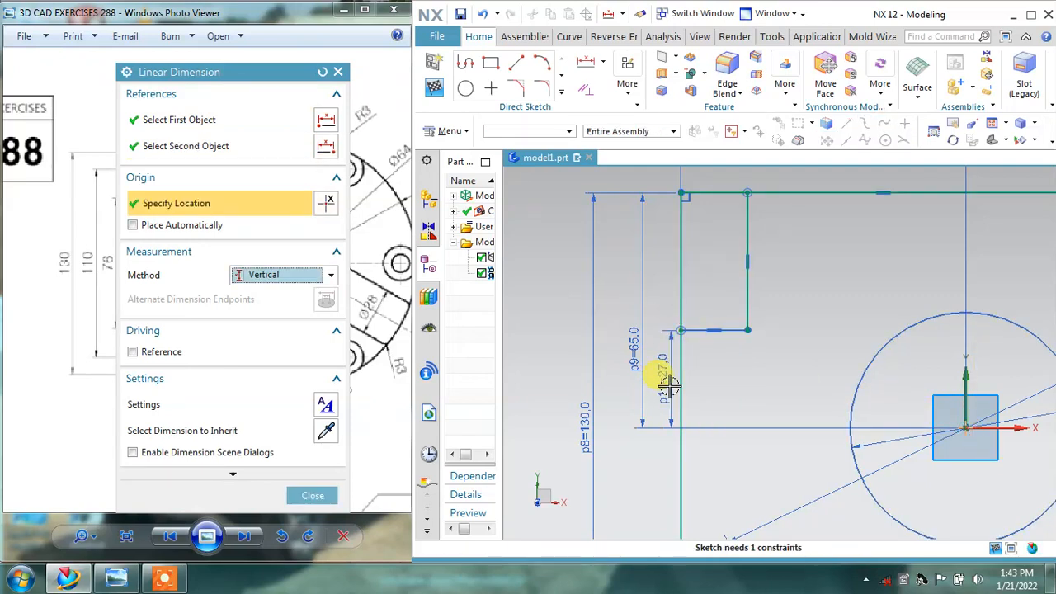
text(15)
key(Return)
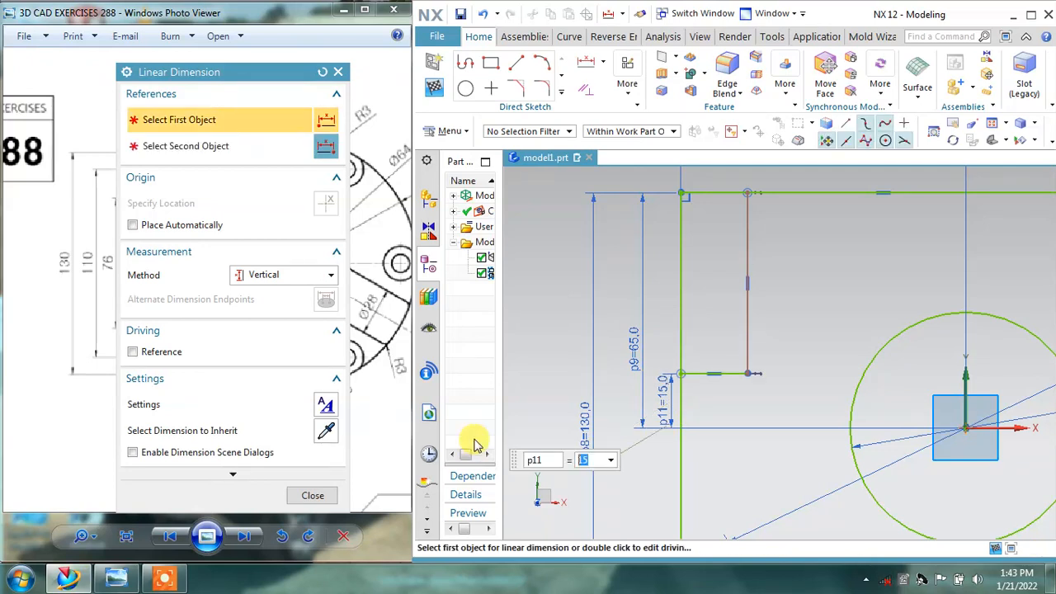
click(332, 496)
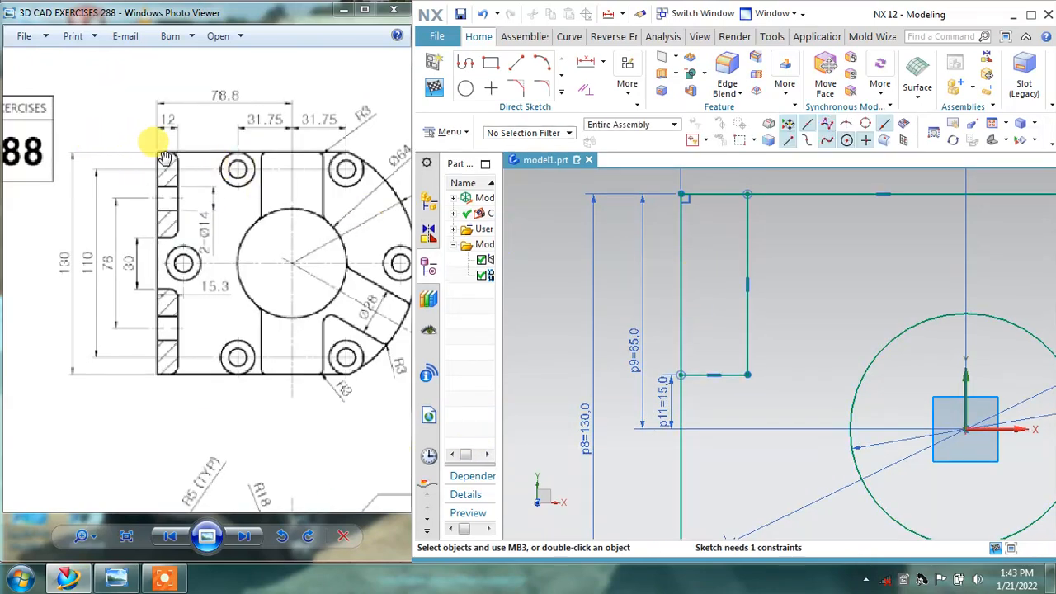
Step: Add a horizontal dimension across the L-shaped profile's lower line to the outline's left edge and set it to 12 mm
click(602, 62)
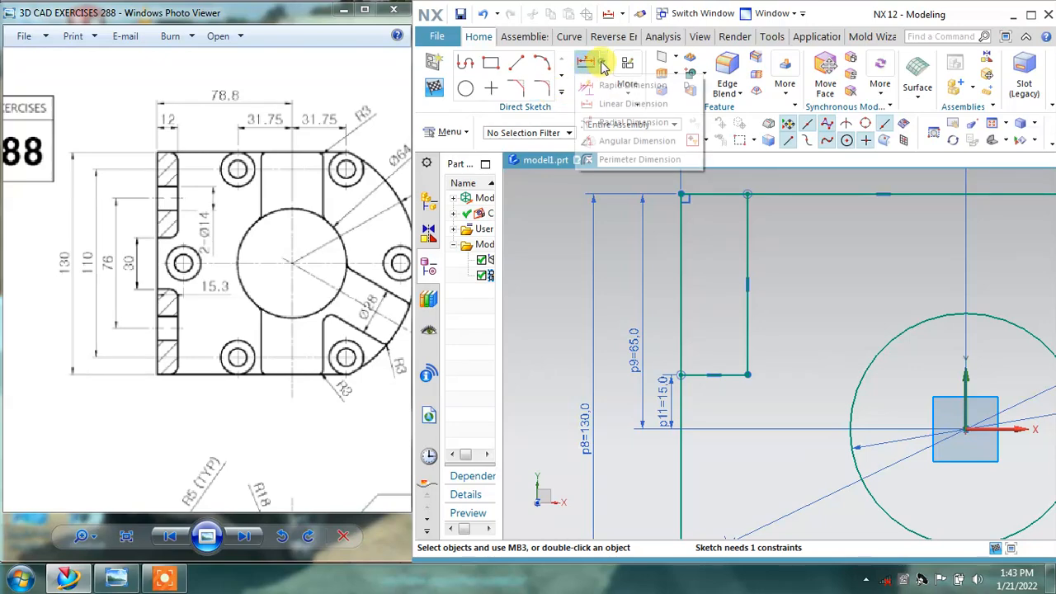
click(606, 105)
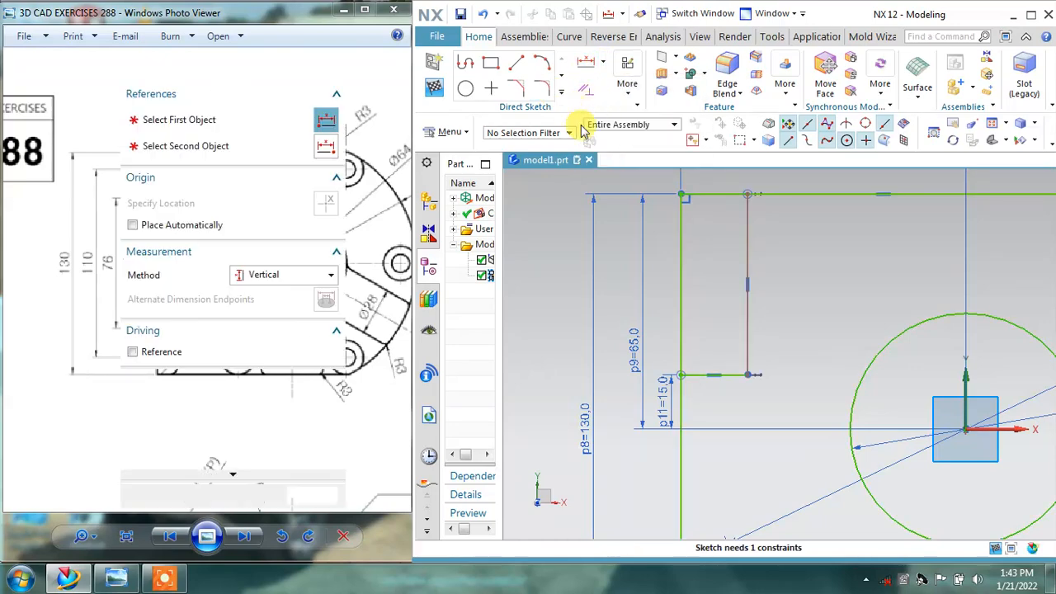
click(266, 276)
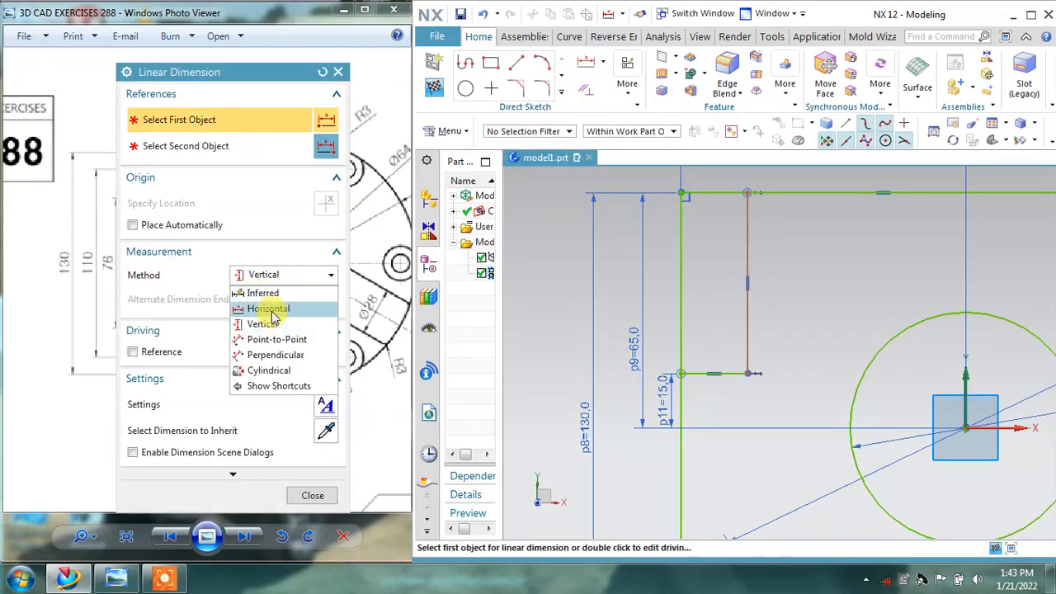
click(269, 308)
click(747, 375)
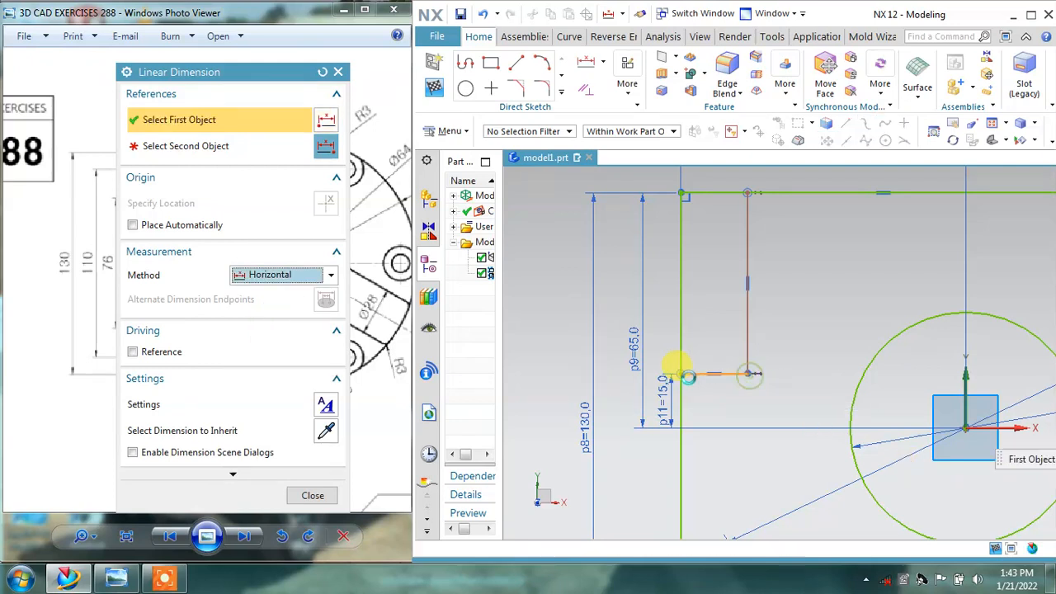
click(678, 373)
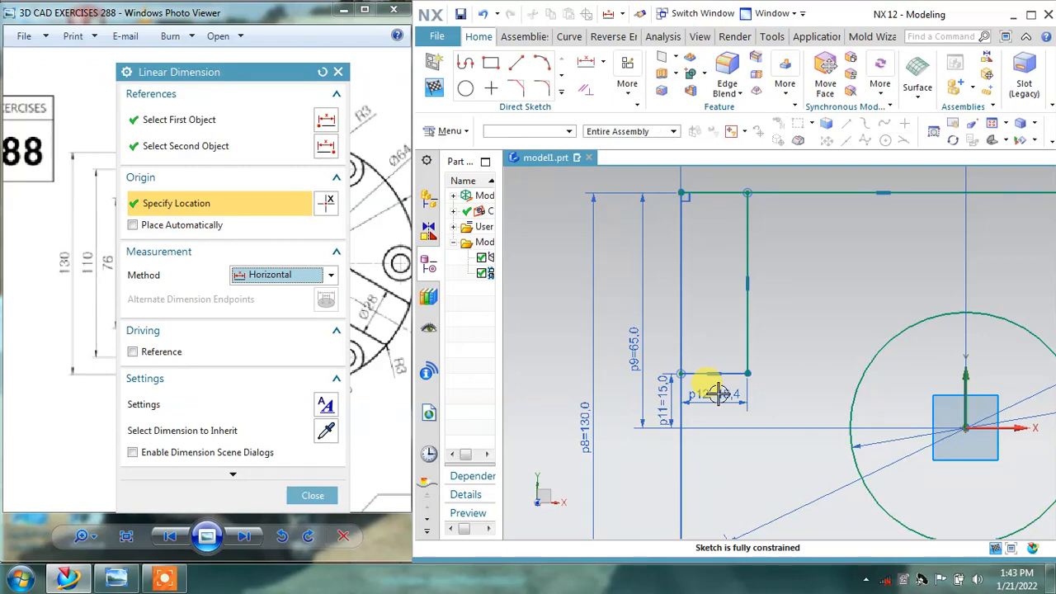
click(716, 394)
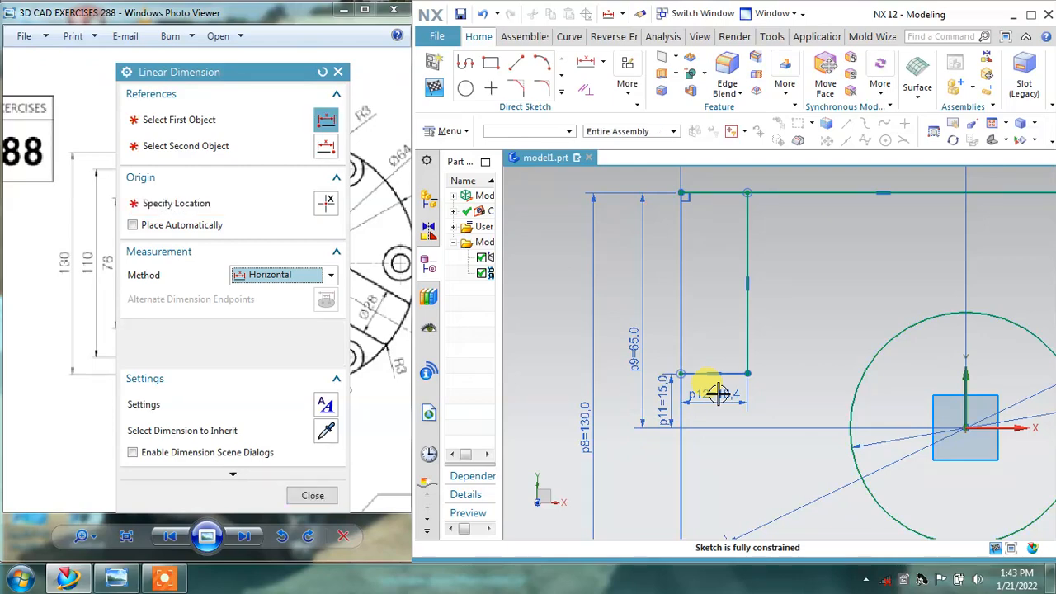
text(12)
key(Return)
click(320, 495)
Step: Mirror the L-shaped profile's two lines about the horizontal X axis with Mirror Curve to form the matching lower rectangle
scroll(652, 356, up, 1)
scroll(652, 353, down, 4)
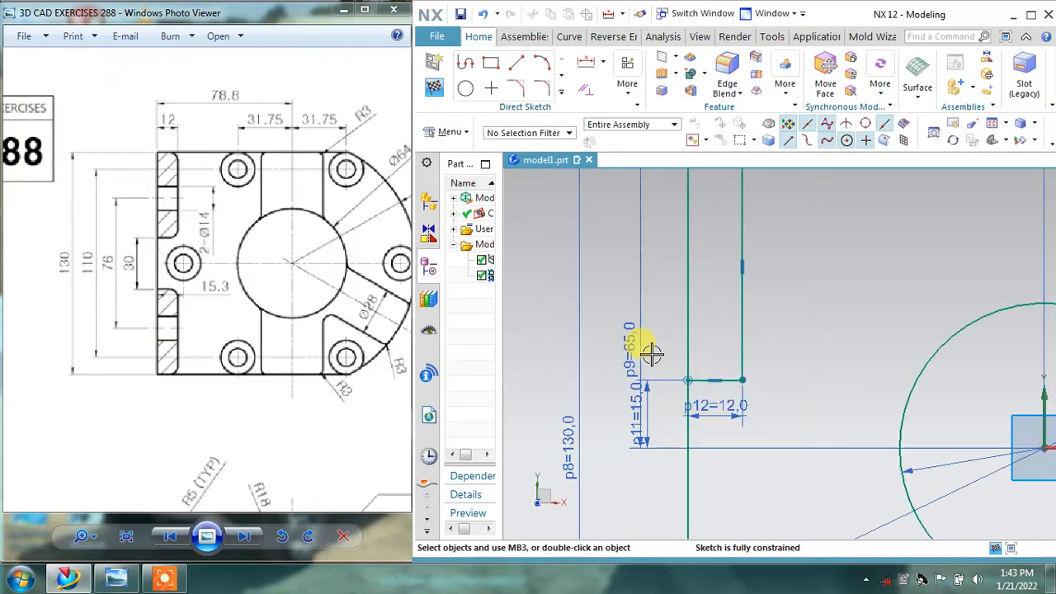
click(562, 95)
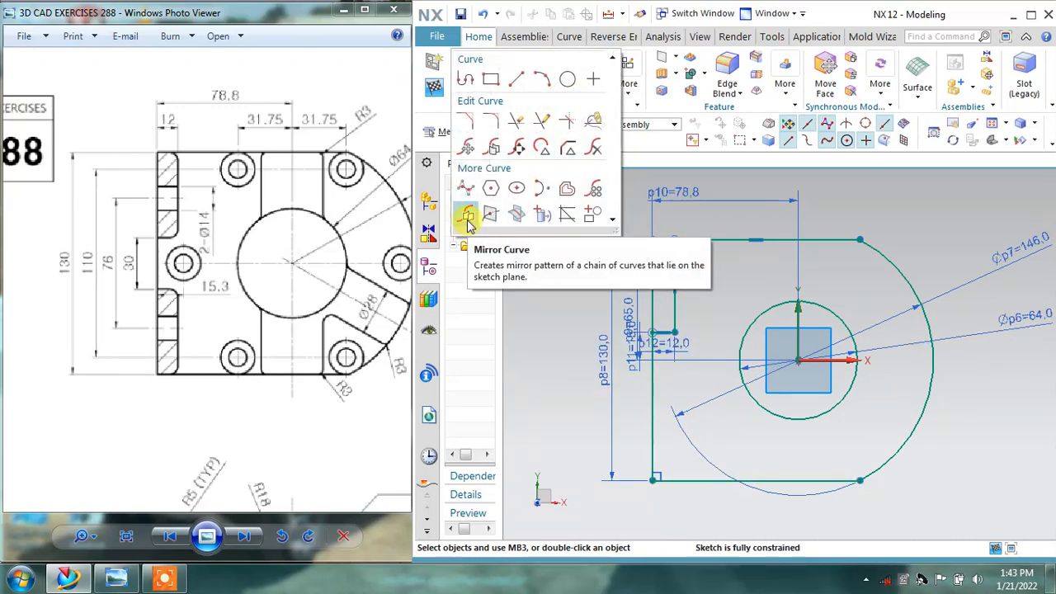
click(467, 218)
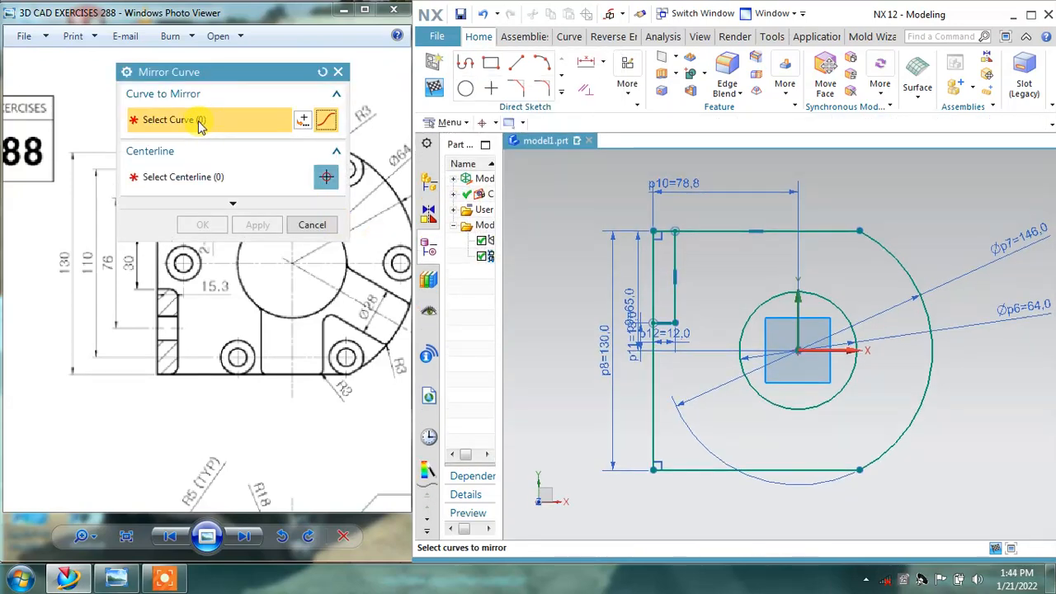
scroll(685, 237, down, 2)
click(666, 243)
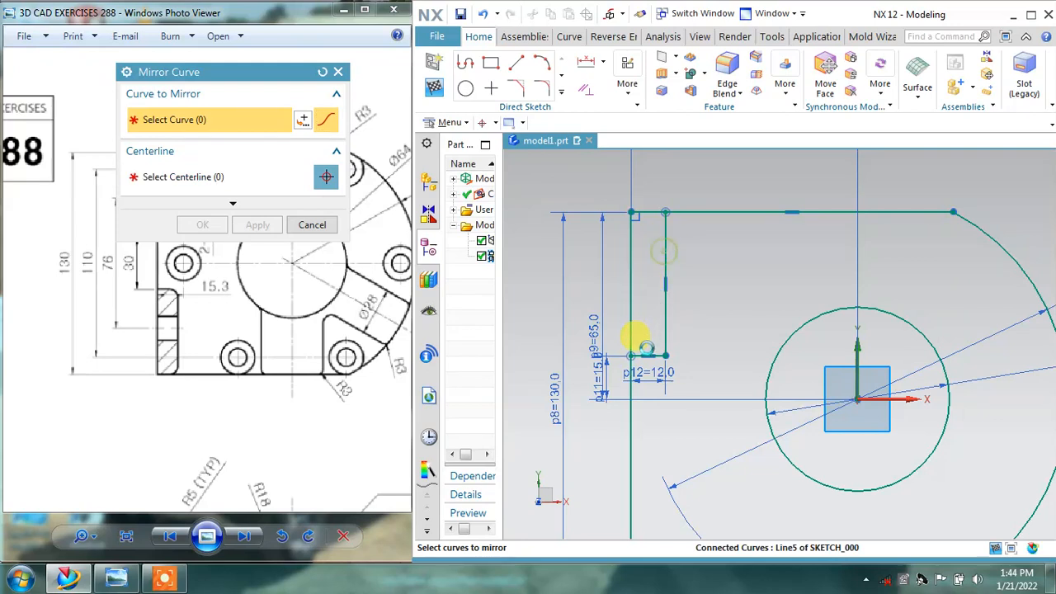
click(647, 350)
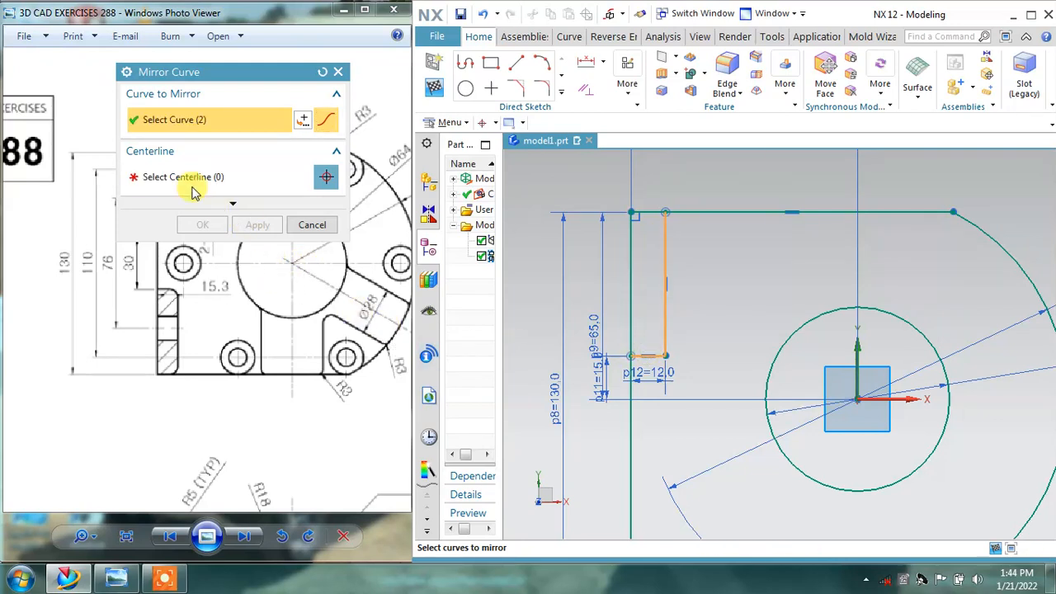
click(169, 176)
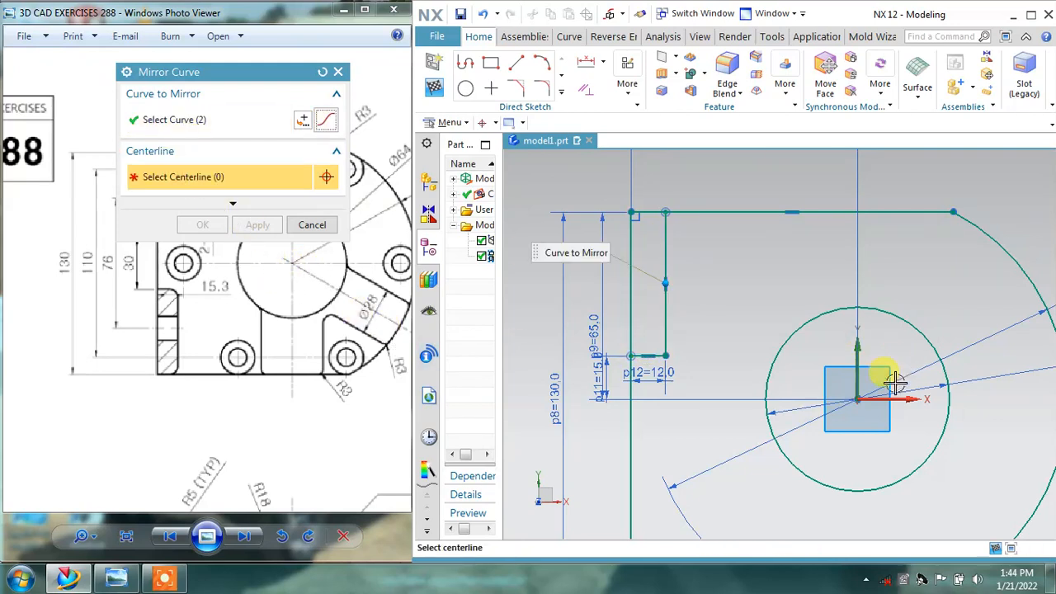
click(901, 398)
click(257, 224)
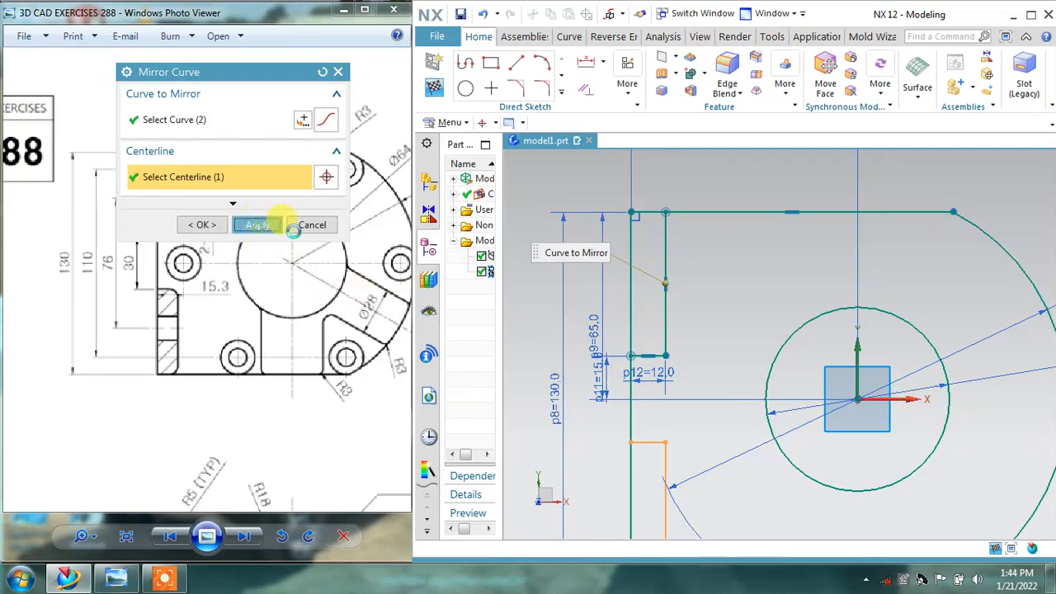
click(312, 225)
scroll(655, 337, down, 3)
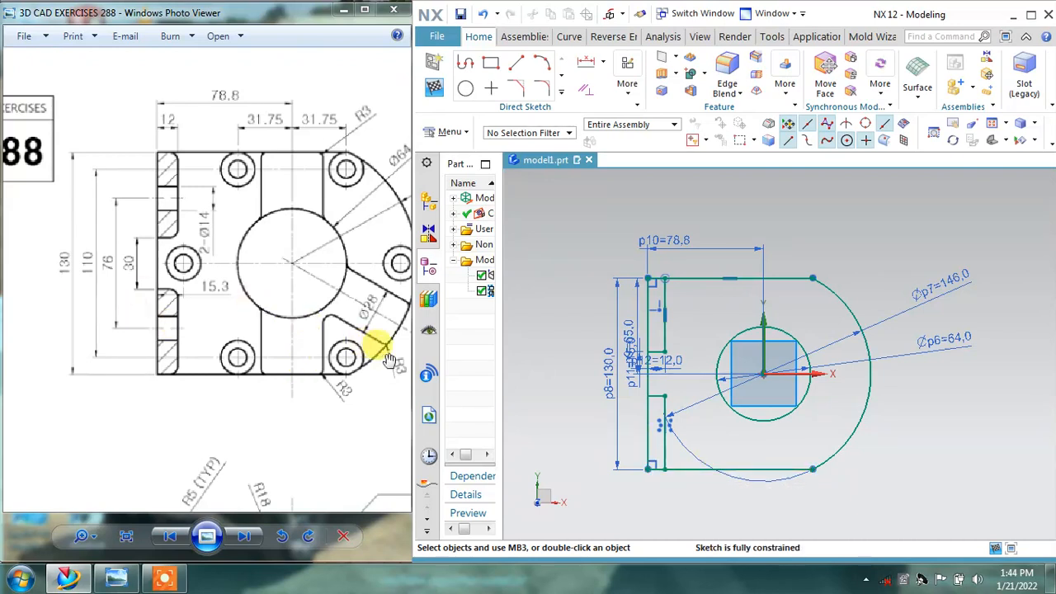
Step: Finish the base profile sketch and examine the height dimensions in the reference drawing's front view in Windows Photo Viewer
drag(365, 348, 302, 330)
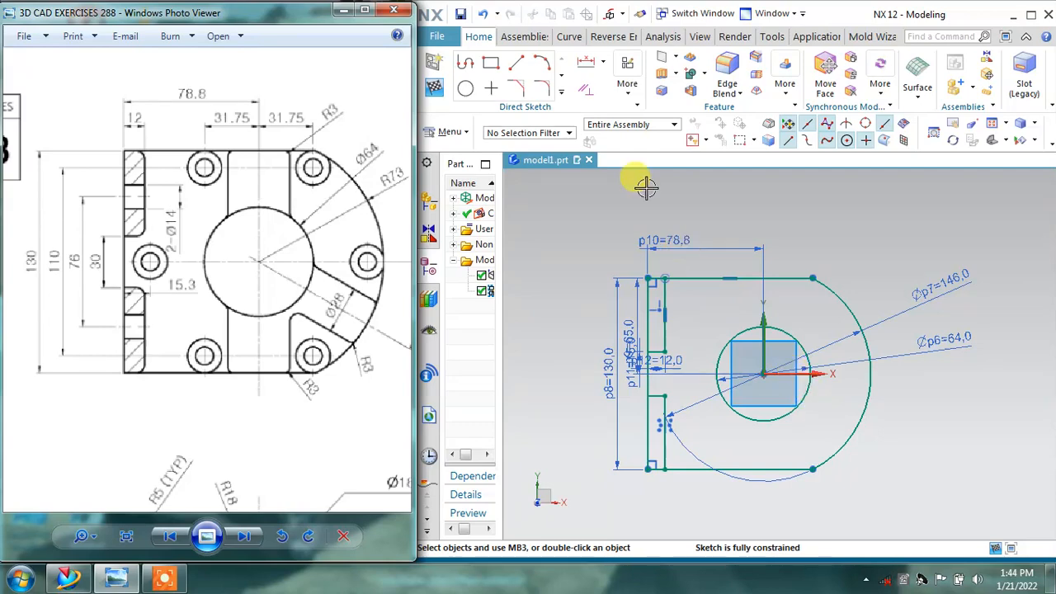
click(434, 86)
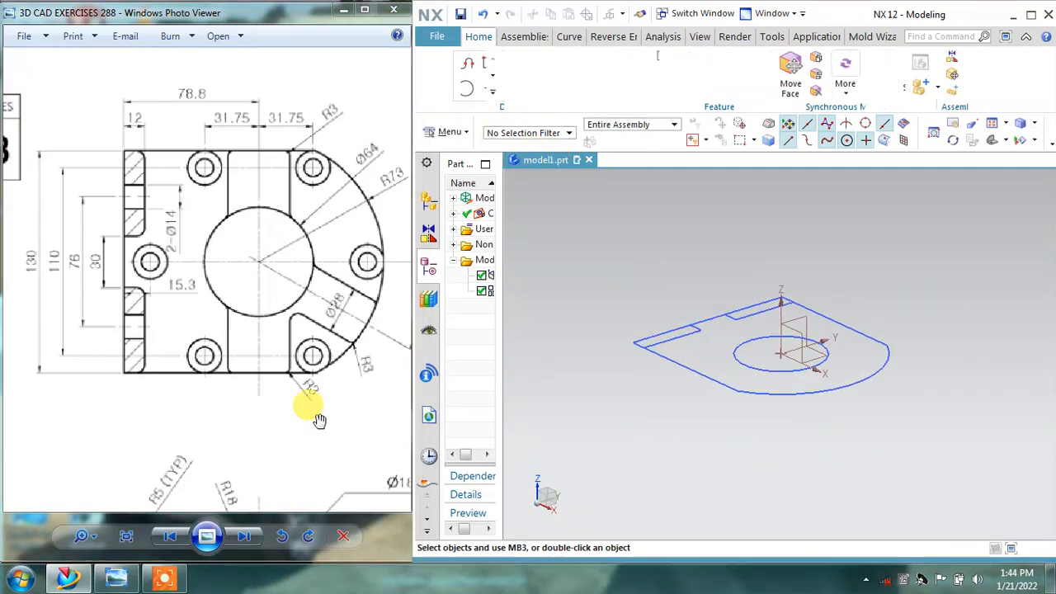
mouse_move(219, 337)
mouse_down()
mouse_move(207, 349)
mouse_move(169, 338)
mouse_move(203, 339)
mouse_move(59, 354)
mouse_up()
mouse_move(317, 337)
mouse_down()
mouse_move(192, 345)
mouse_move(164, 329)
mouse_move(358, 293)
mouse_up()
drag(144, 317, 294, 332)
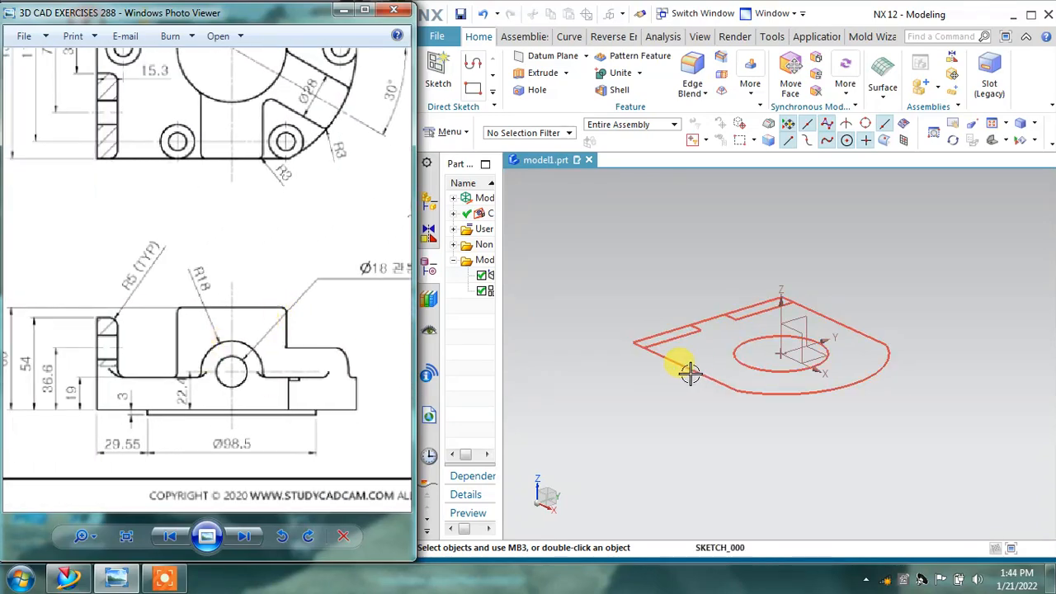
scroll(94, 389, up, 2)
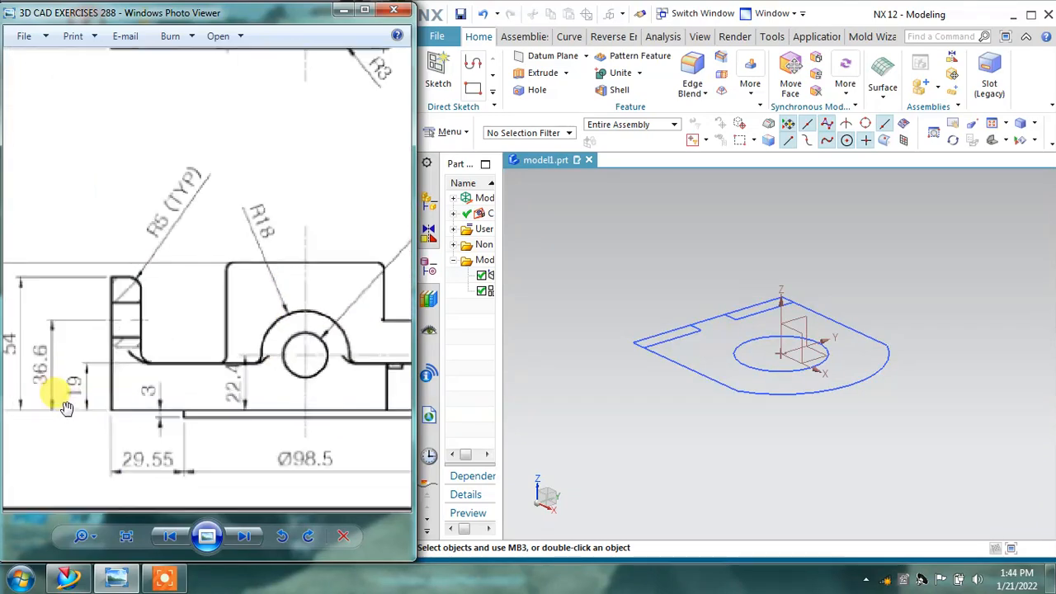
Step: Extrude the base outline region, excluding the central circle and two corner rectangles, 19 mm as a new body using Region Boundary Curve selection
scroll(217, 368, down, 2)
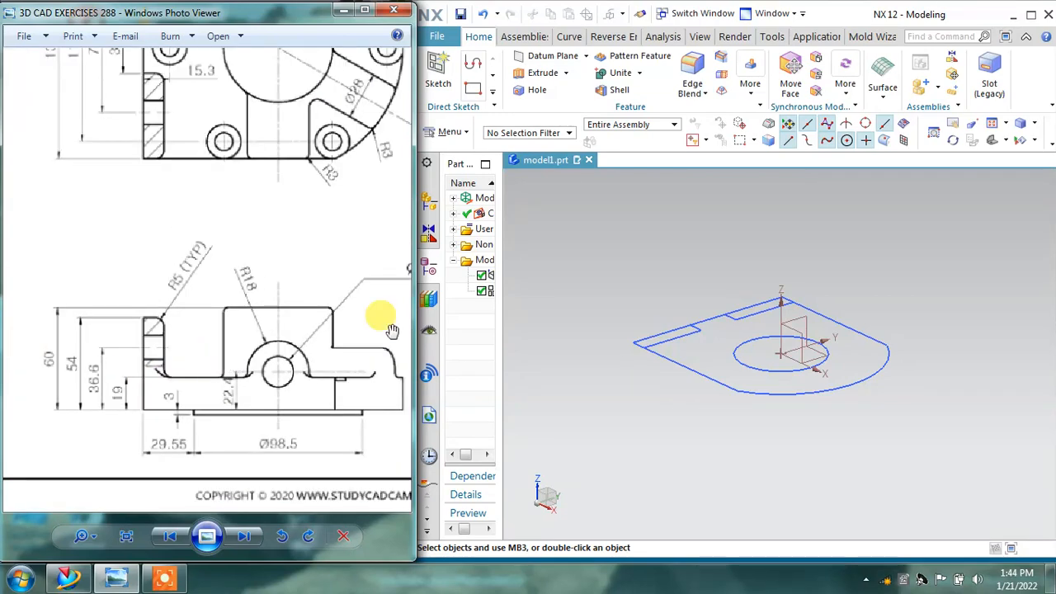
click(540, 78)
click(540, 76)
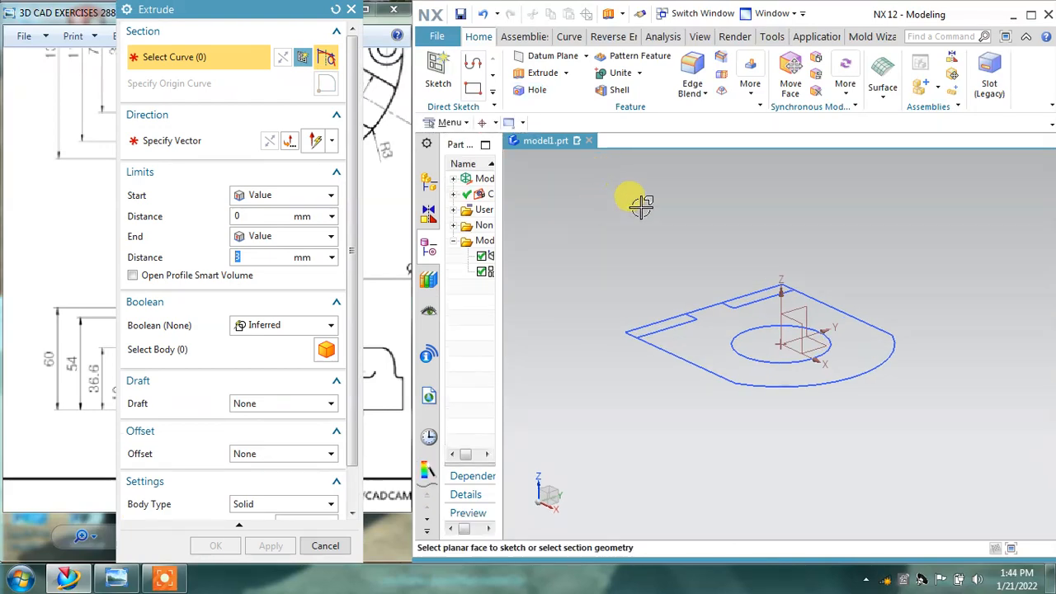
click(1031, 16)
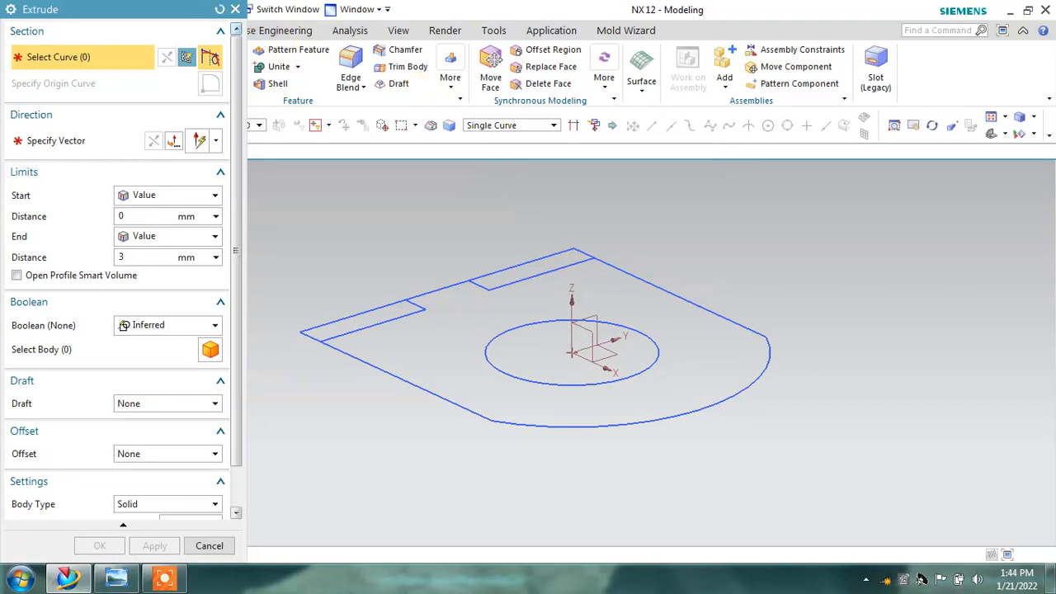
drag(160, 2, 208, 22)
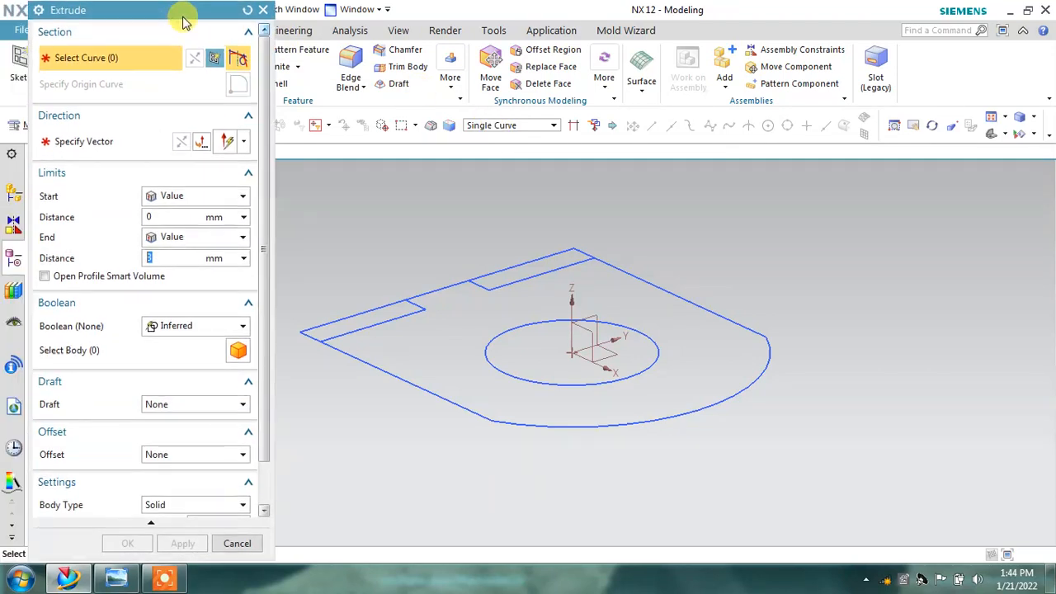
click(490, 125)
click(495, 209)
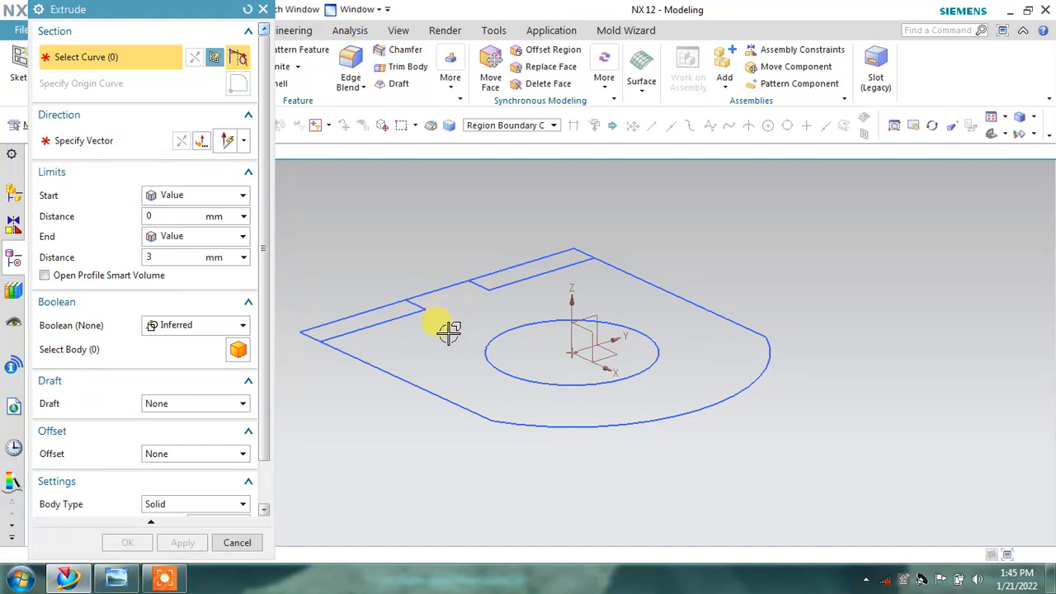
click(453, 349)
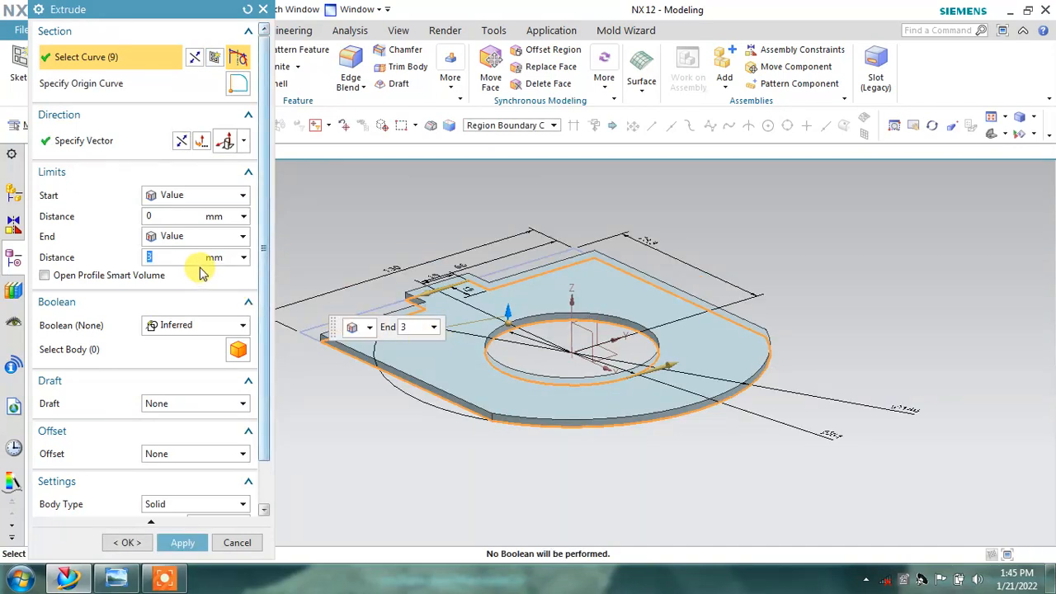
click(206, 325)
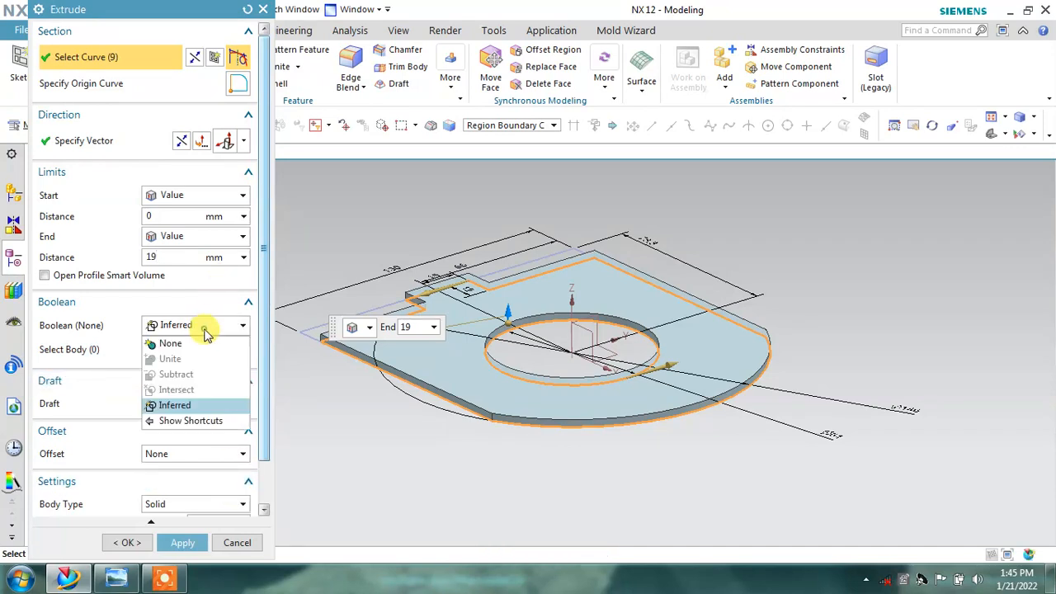
click(173, 341)
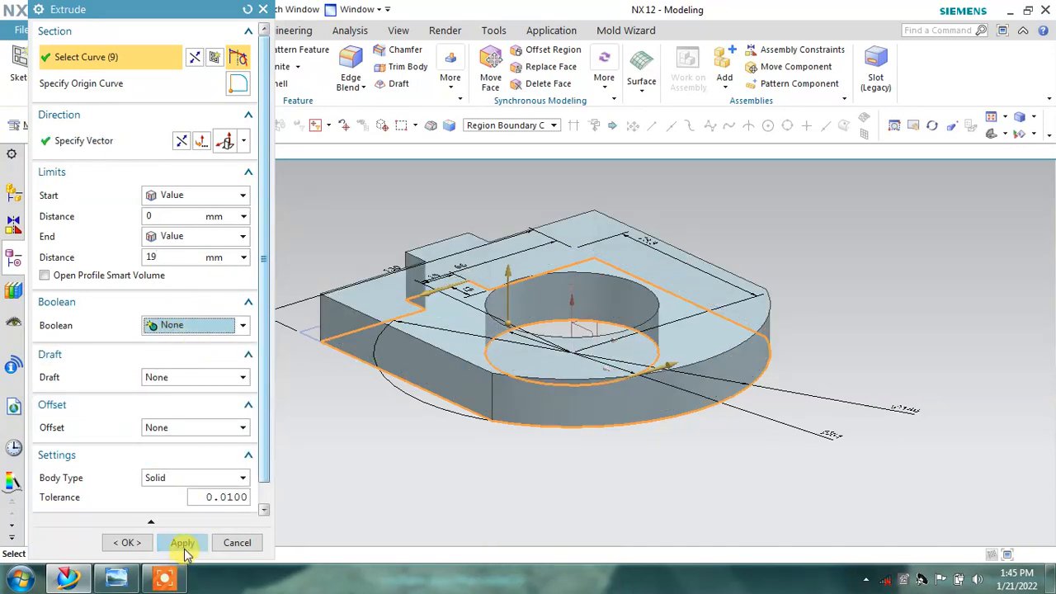
click(183, 544)
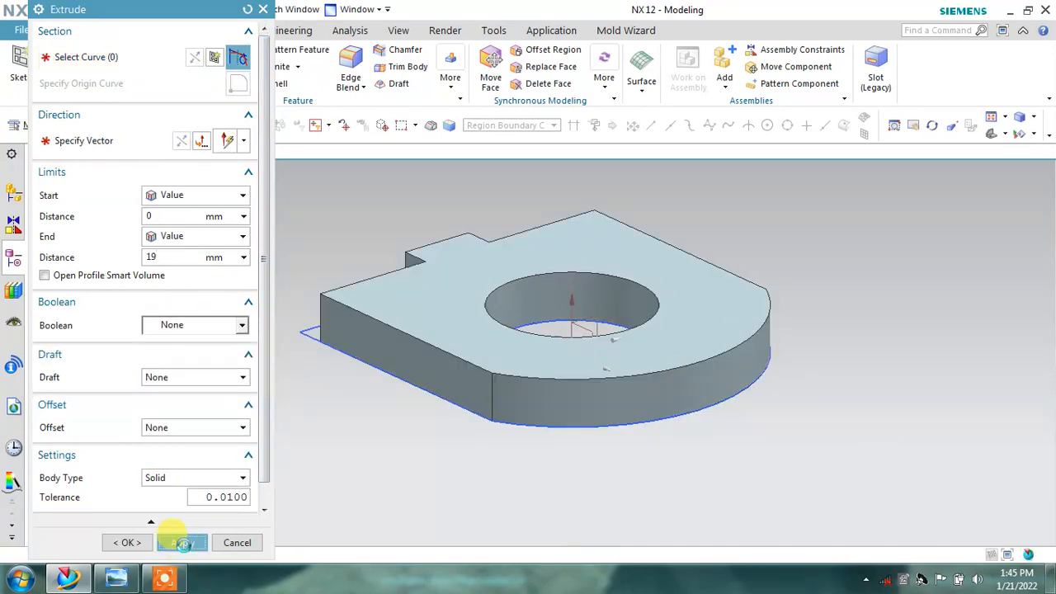
Step: Extrude the central circle of the base sketch from 0 to 60 mm and unite it with the base plate
click(118, 578)
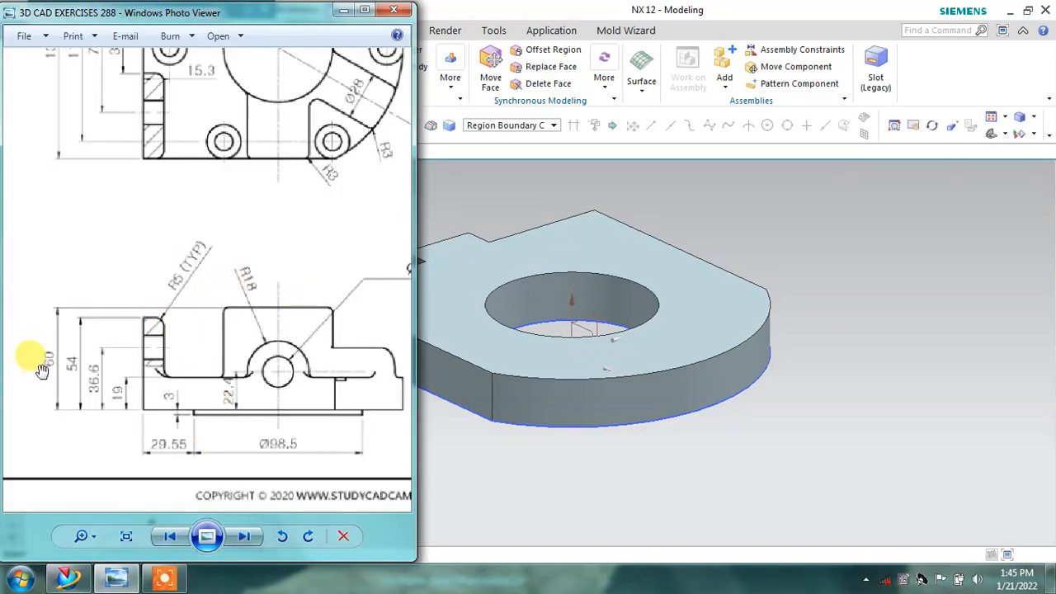
click(342, 9)
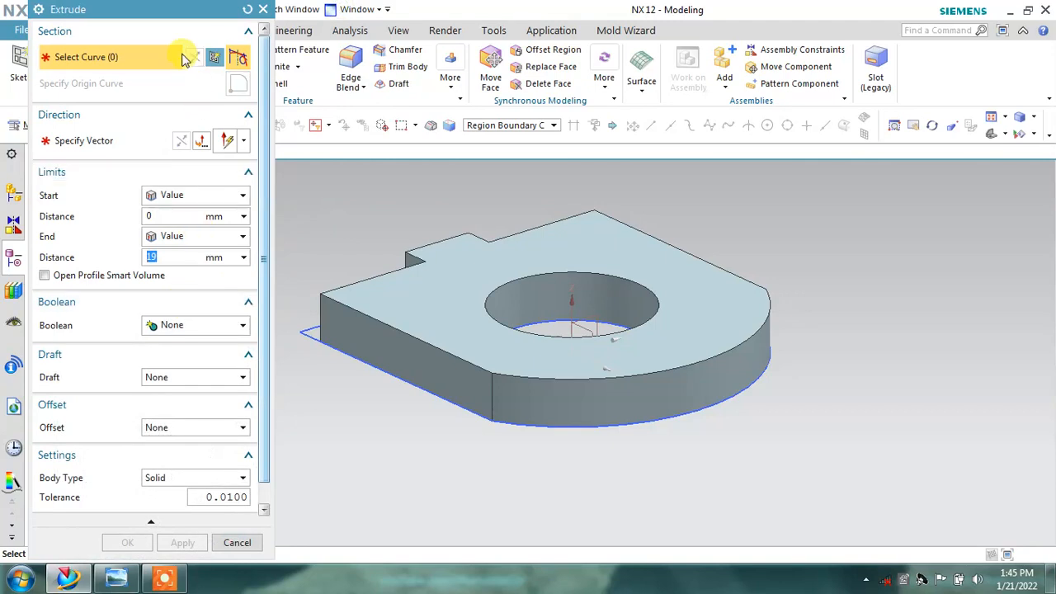
middle_drag(476, 198, 523, 366)
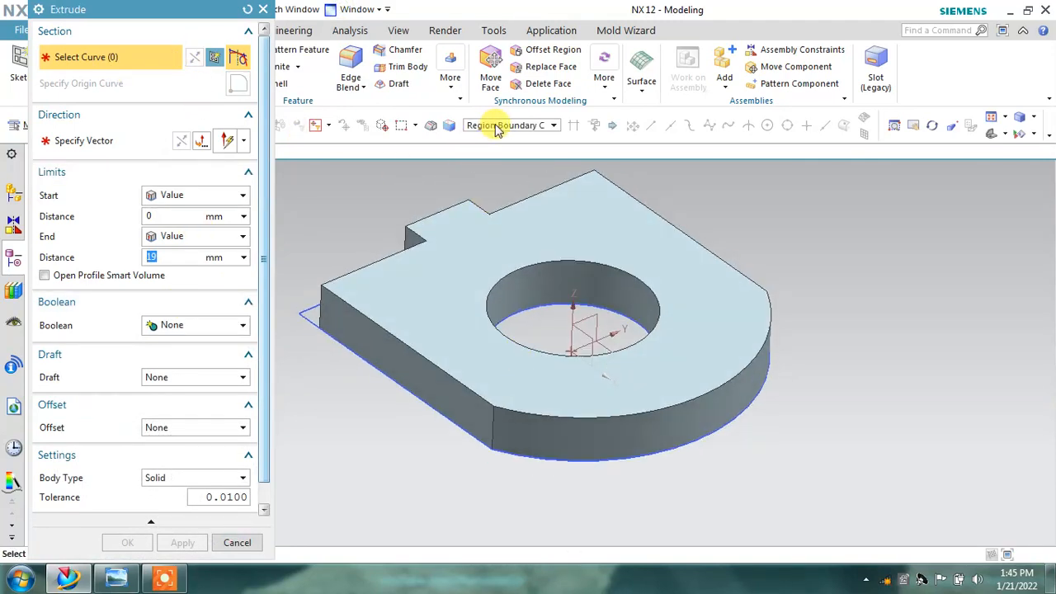
click(532, 324)
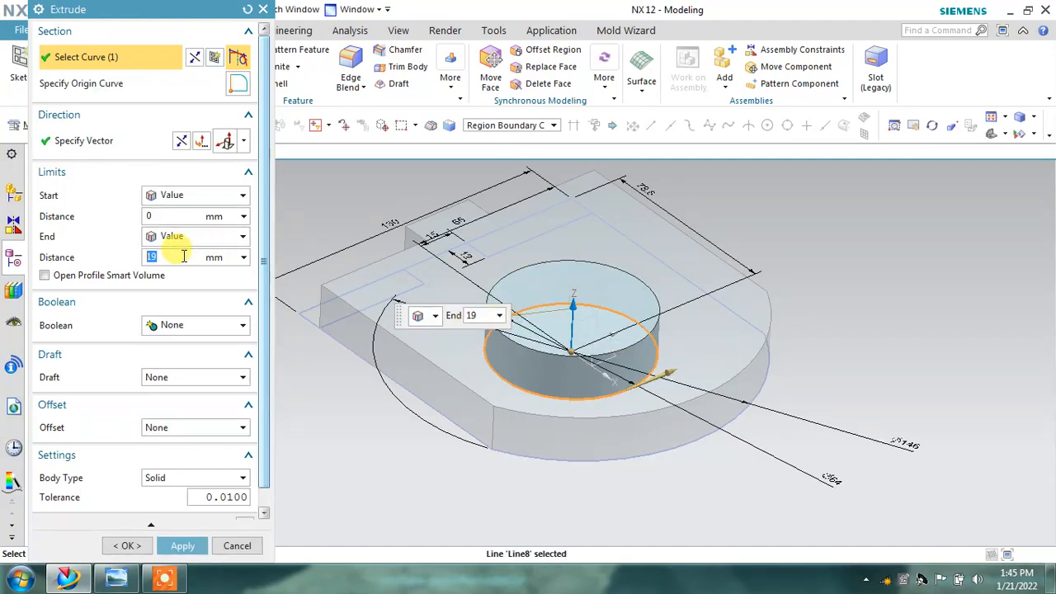
text(60)
key(Return)
click(198, 324)
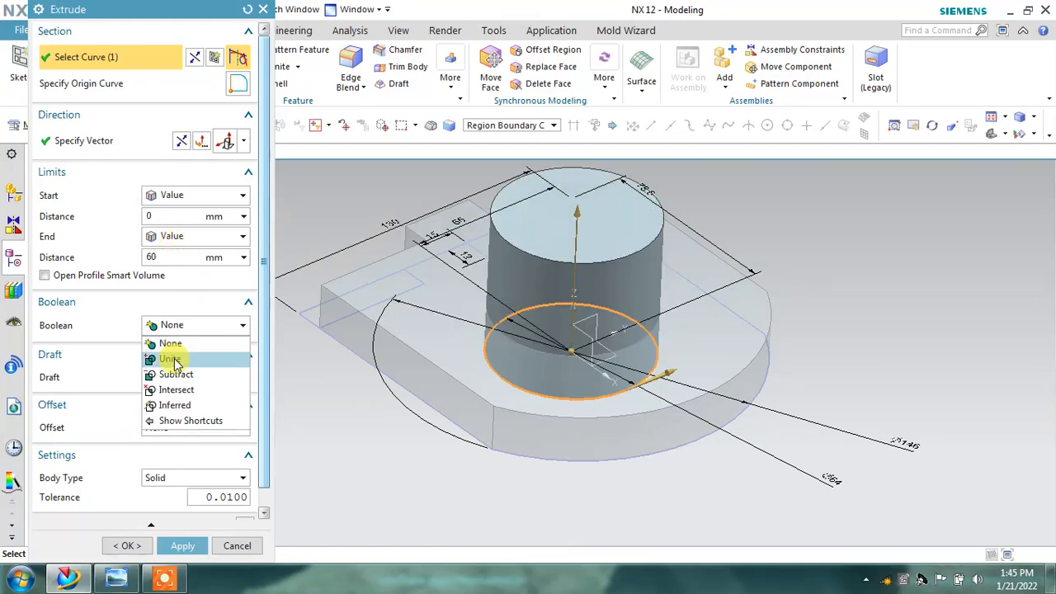
click(171, 360)
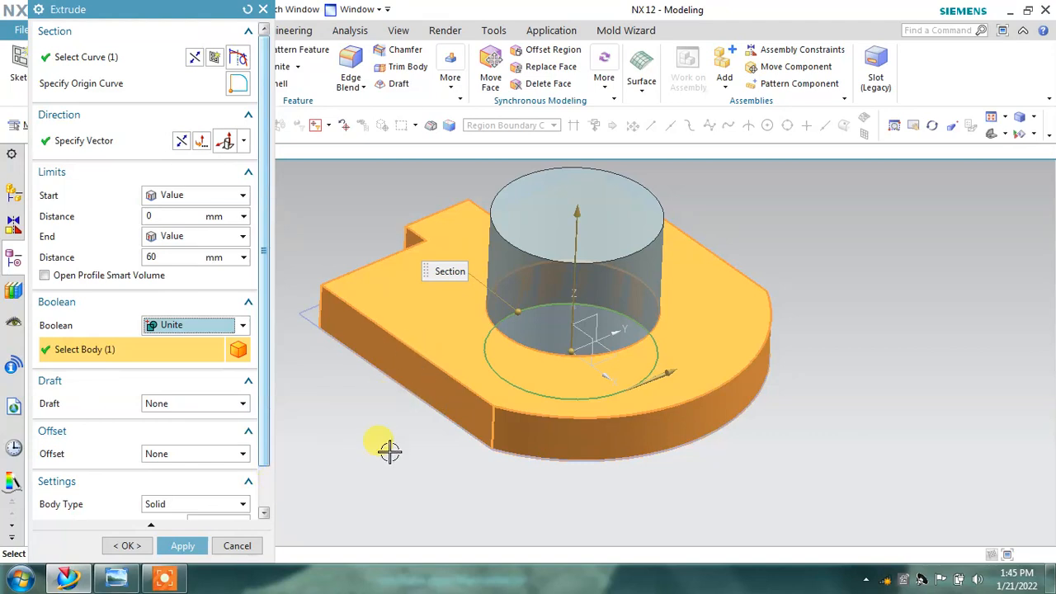
click(180, 545)
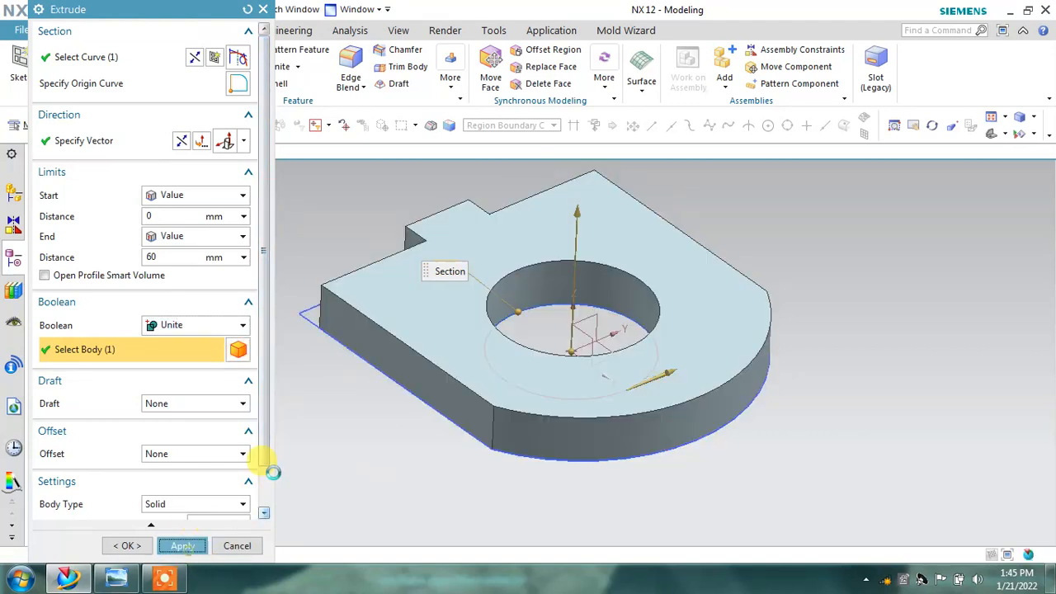
Step: Extrude the two rectangular regions along the base's straight edge to 60 mm and unite them with the body
middle_drag(401, 443, 445, 438)
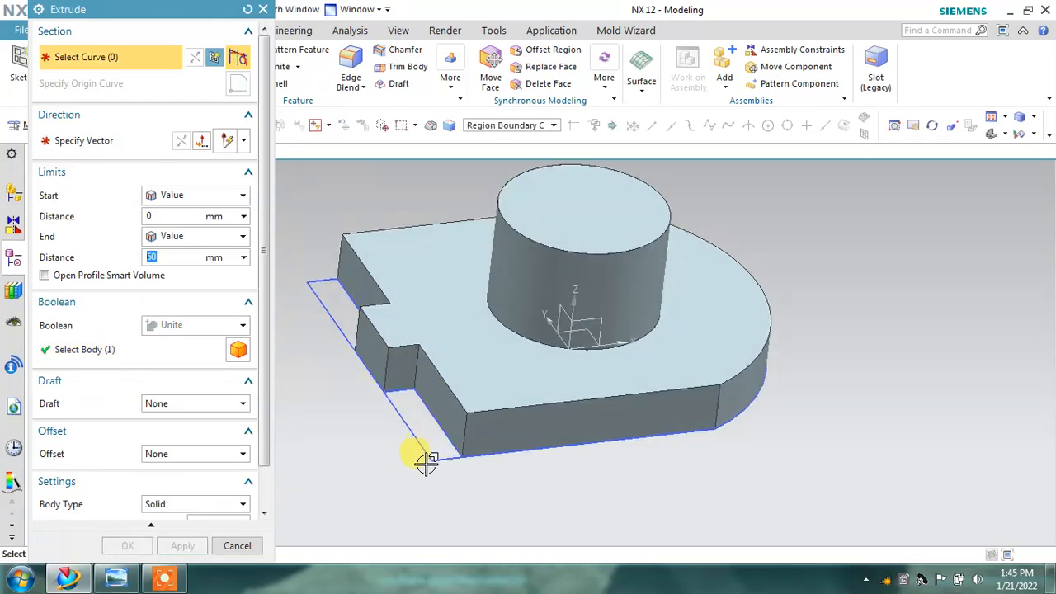
click(336, 304)
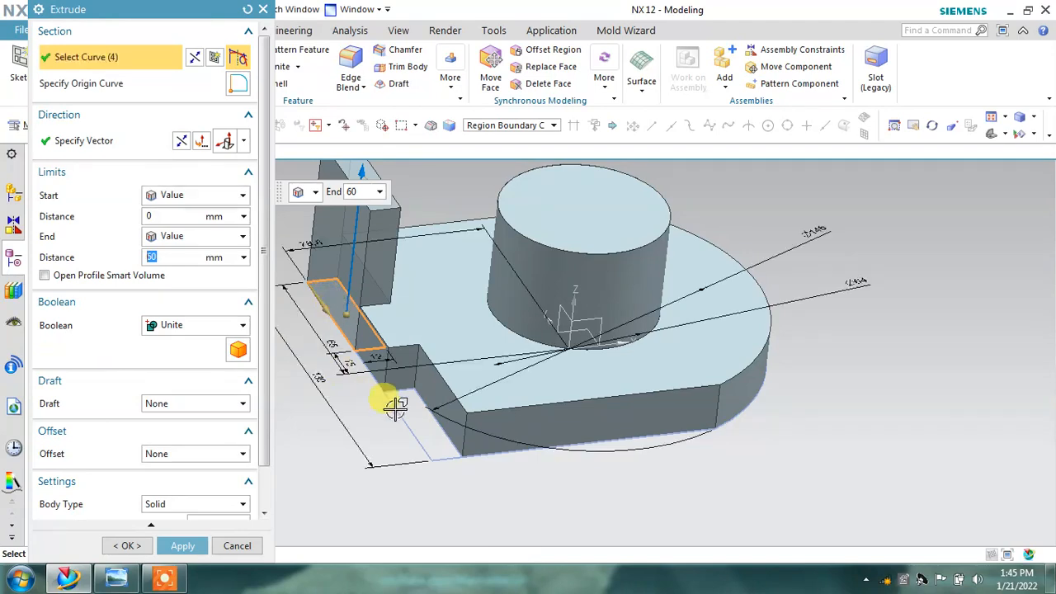
click(182, 327)
click(174, 362)
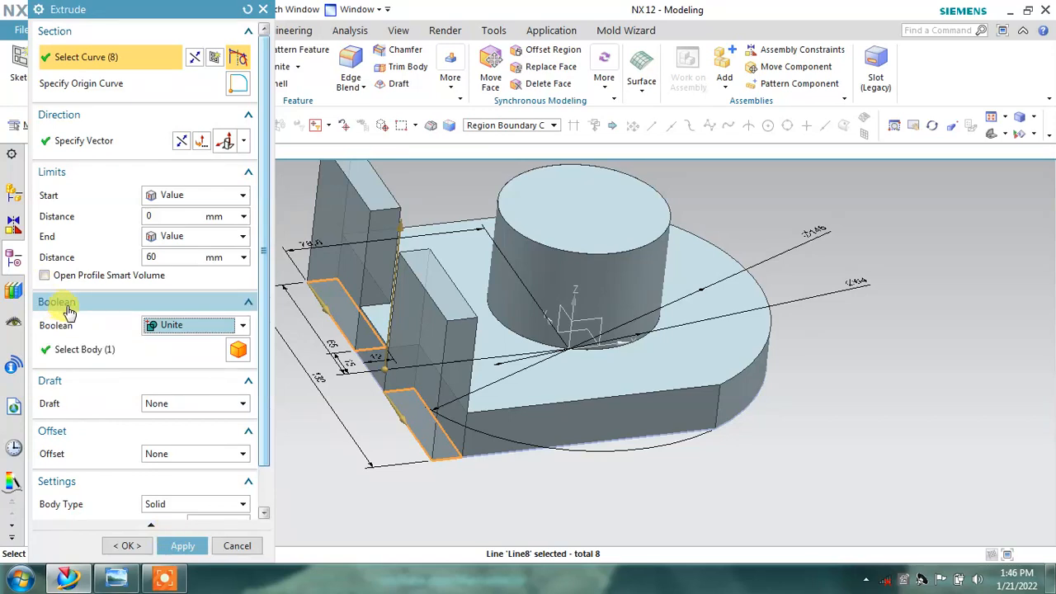
click(181, 546)
click(235, 546)
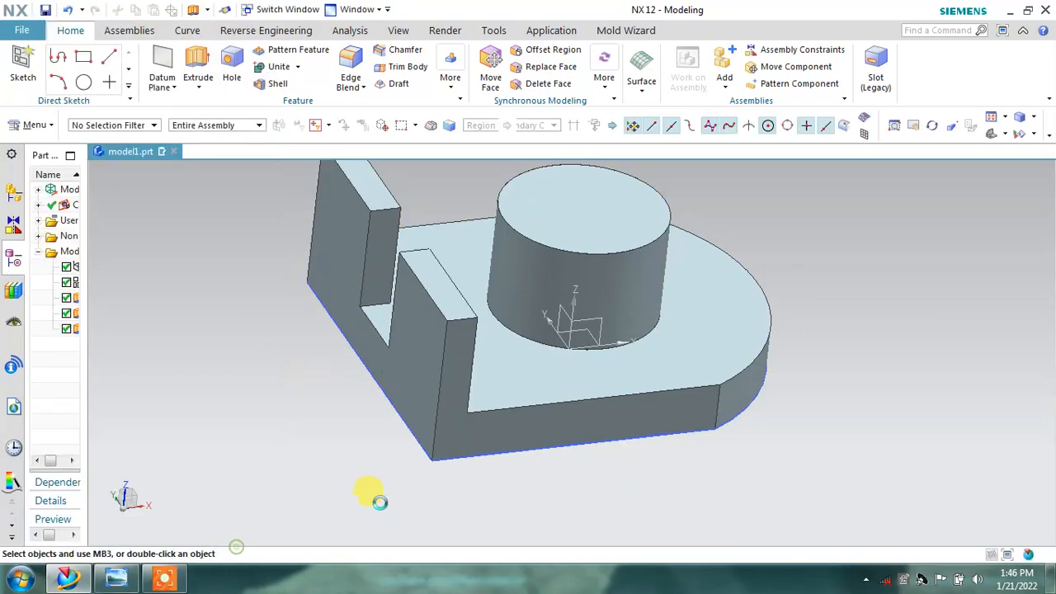
Step: Hide the base profile sketch on the part's underside
middle_drag(371, 490, 510, 311)
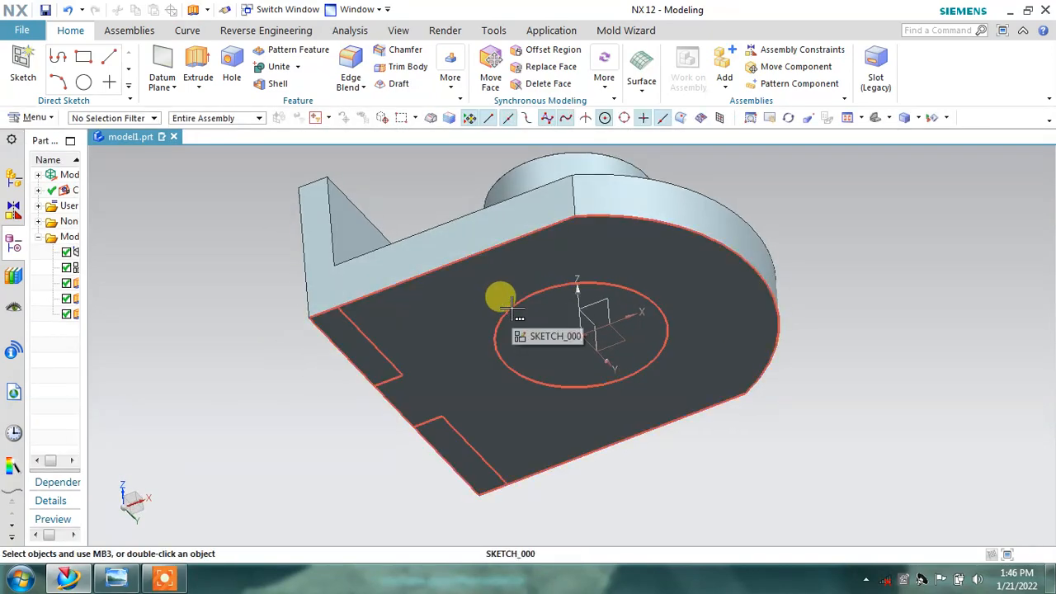
click(511, 309)
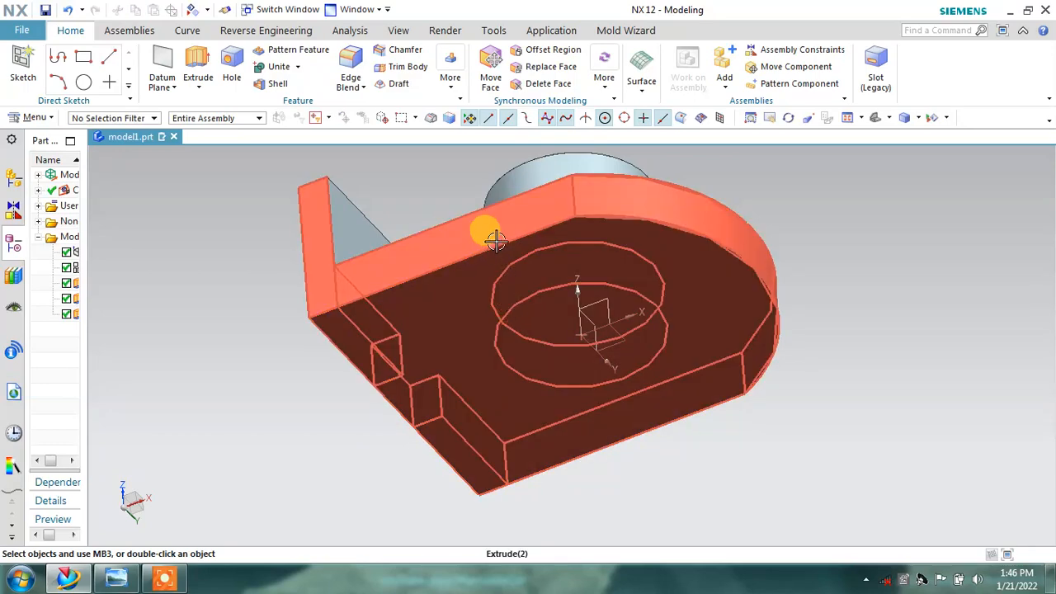
middle_drag(487, 228, 506, 309)
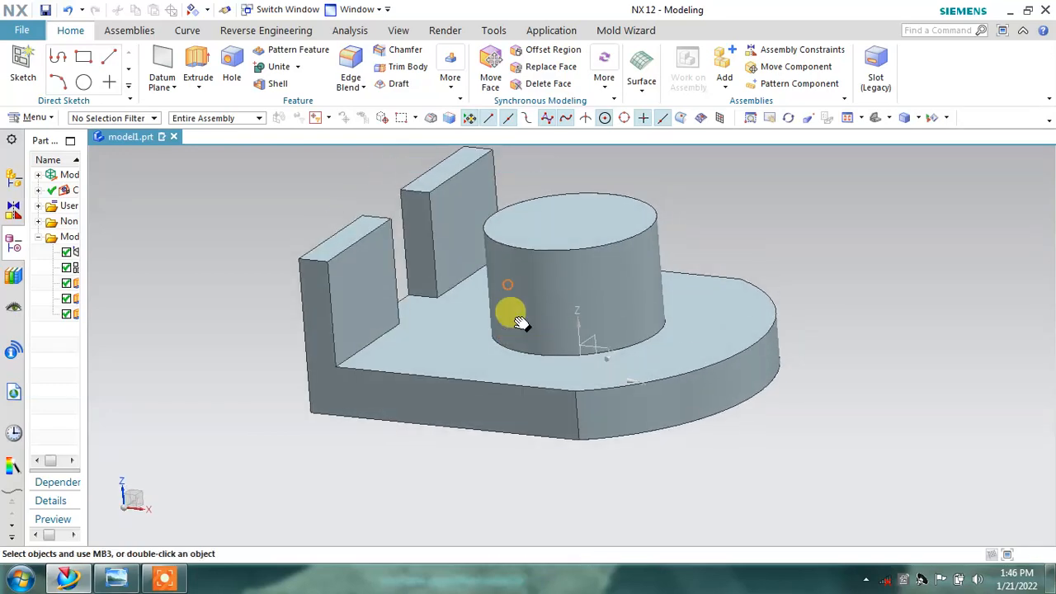
Step: Show the reference drawing's front view in Windows Photo Viewer beside the model and start a sketch on the base plate's flat front side face
click(1029, 11)
click(115, 578)
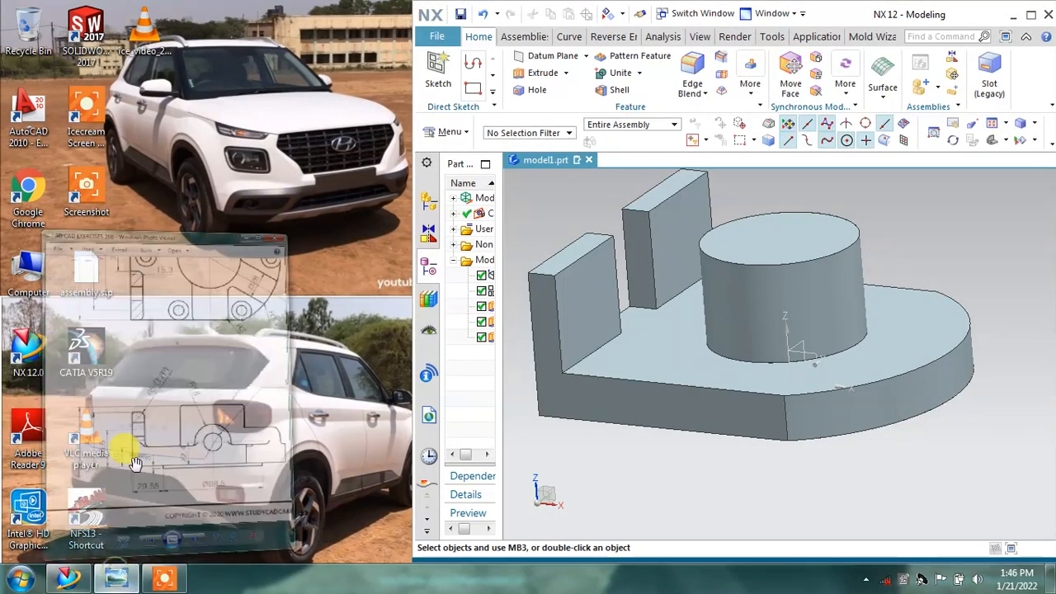
mouse_move(255, 294)
mouse_down()
mouse_move(198, 358)
mouse_move(197, 378)
mouse_up()
scroll(255, 241, down, 2)
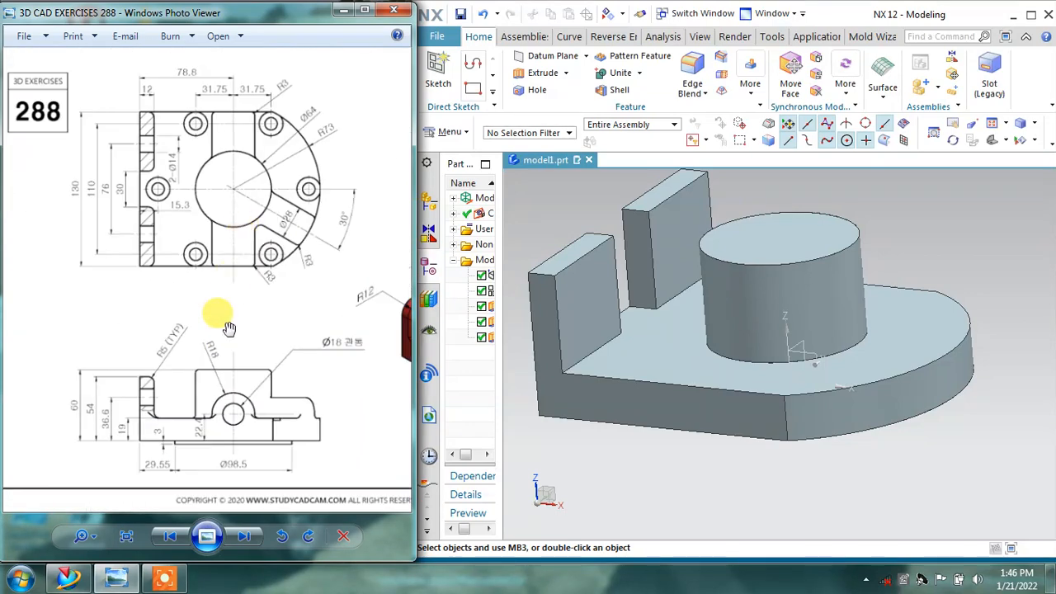
scroll(216, 445, up, 3)
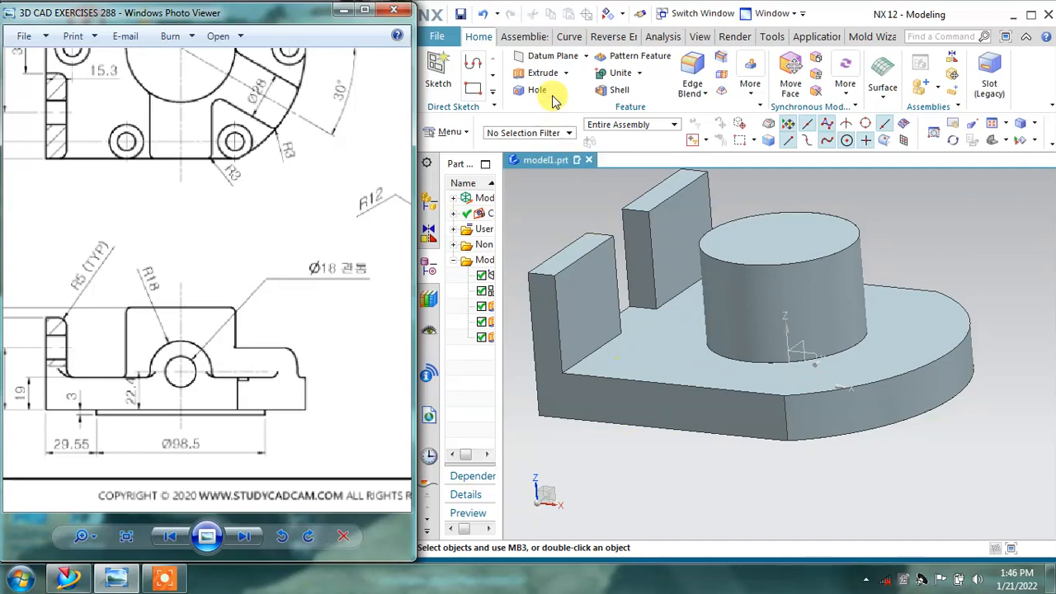
click(472, 68)
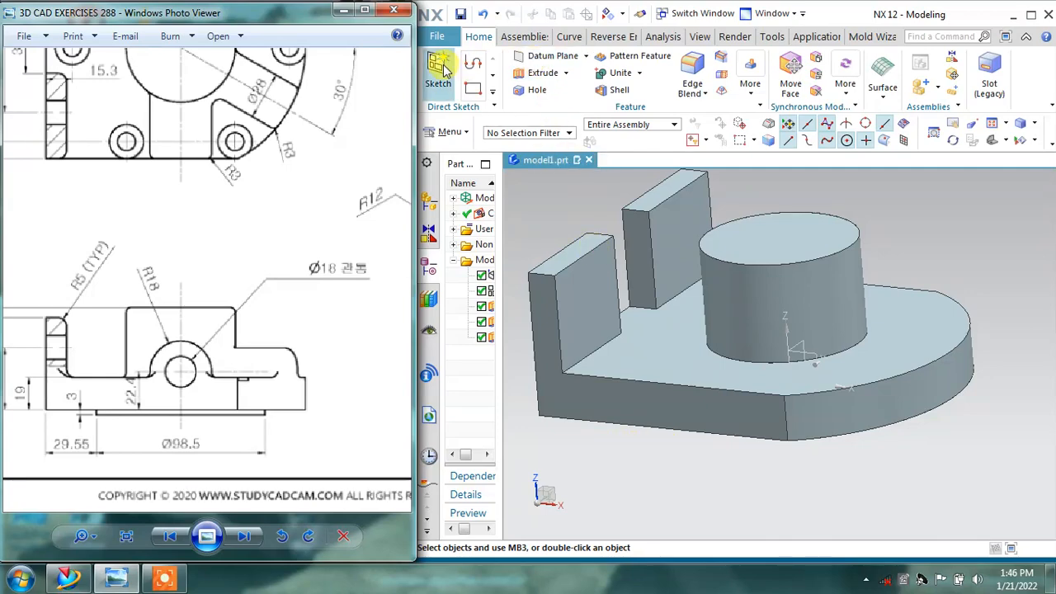
click(688, 399)
click(586, 213)
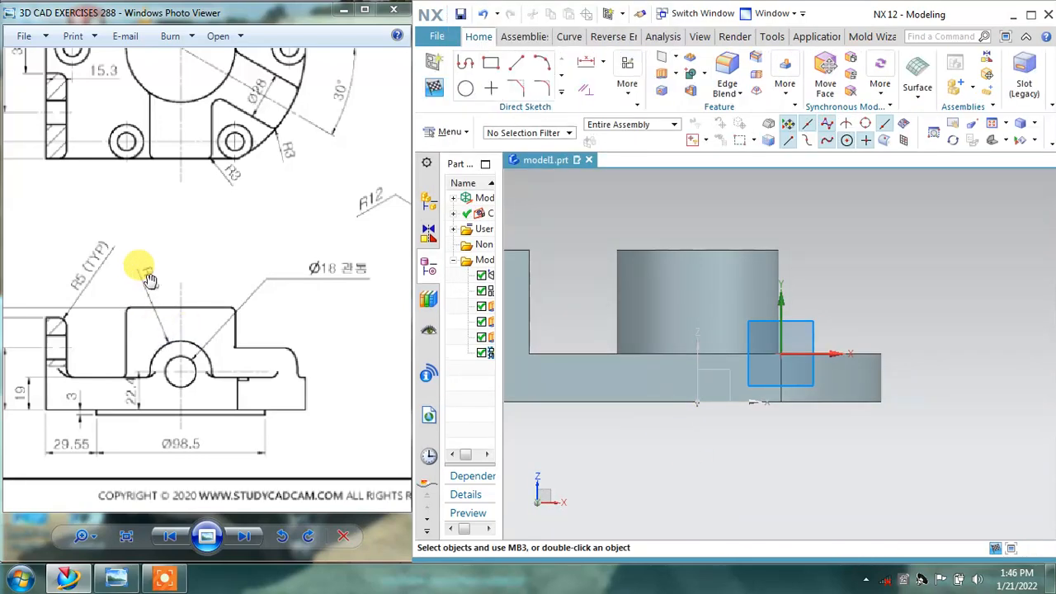
Step: Sketch a 36 mm diameter circle in front of the central cylinder, just above the base plate's upper edge
click(466, 88)
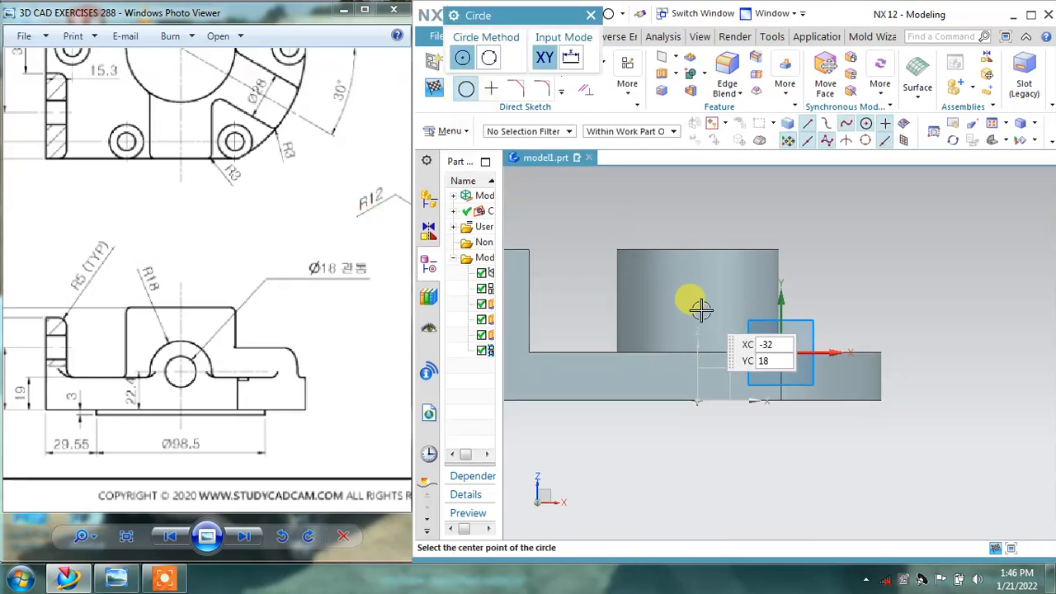
click(700, 311)
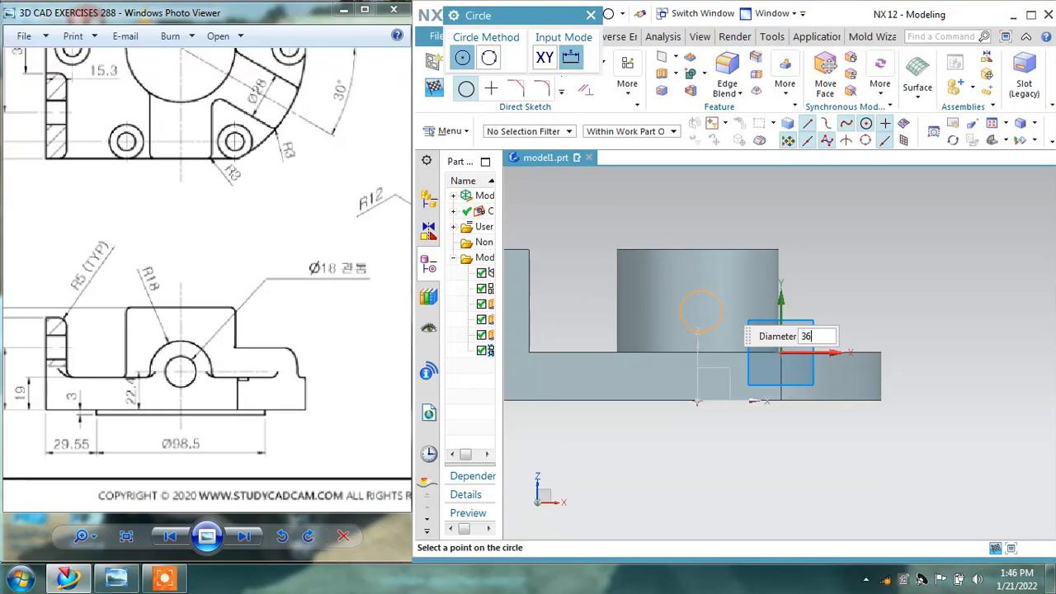
key(Return)
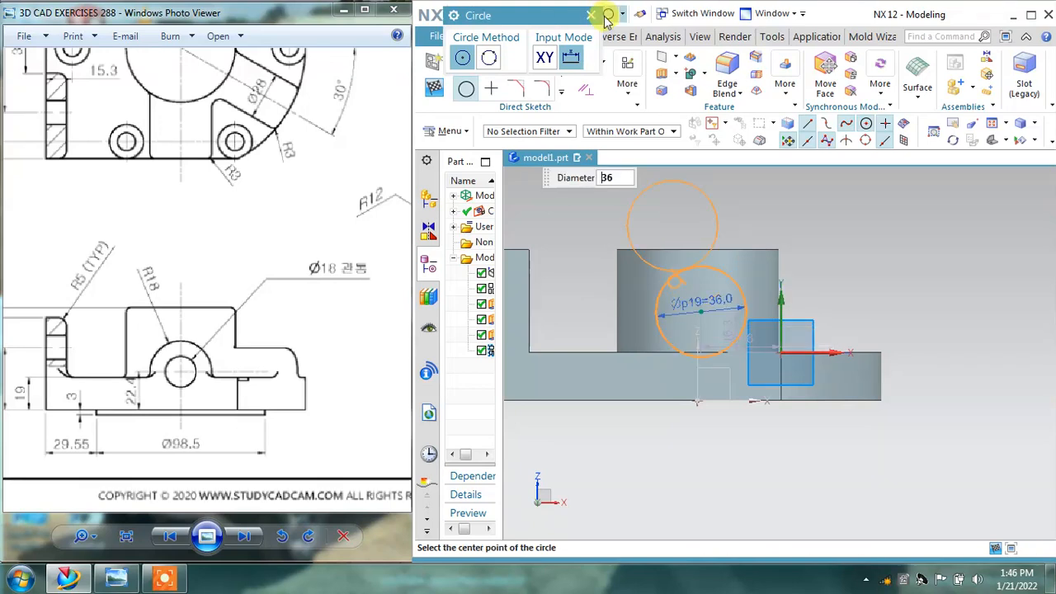
click(591, 15)
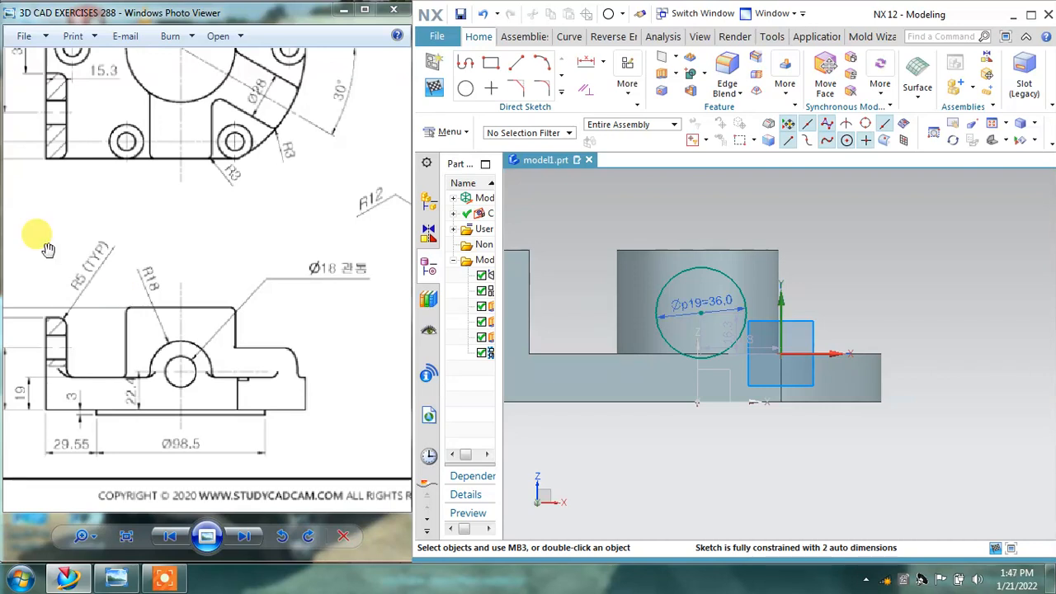
Step: Examine the R18 boss's position in the front and top views of the reference drawing
scroll(769, 334, up, 1)
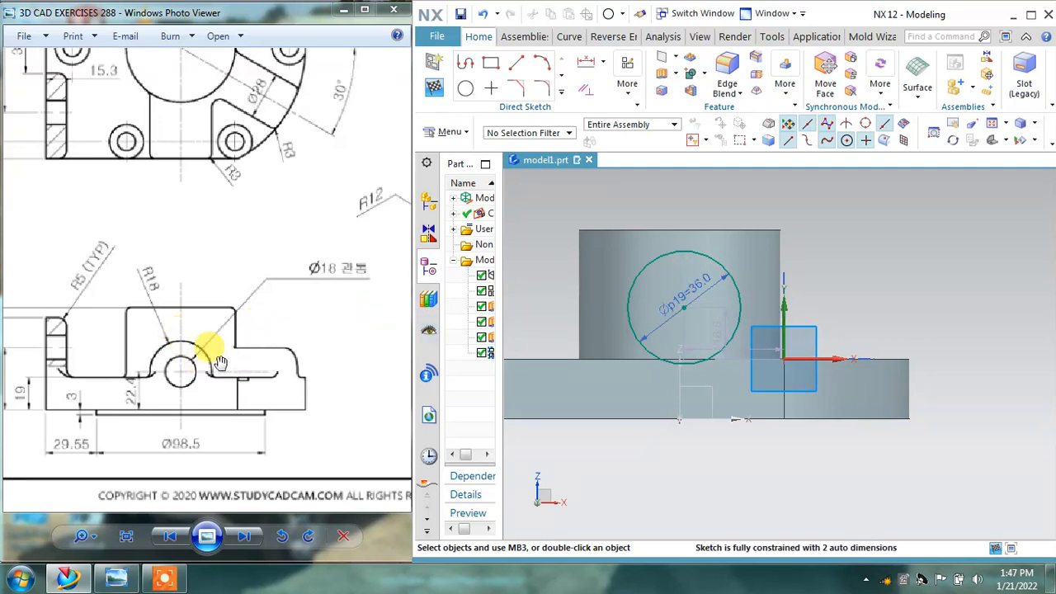
drag(130, 377, 149, 361)
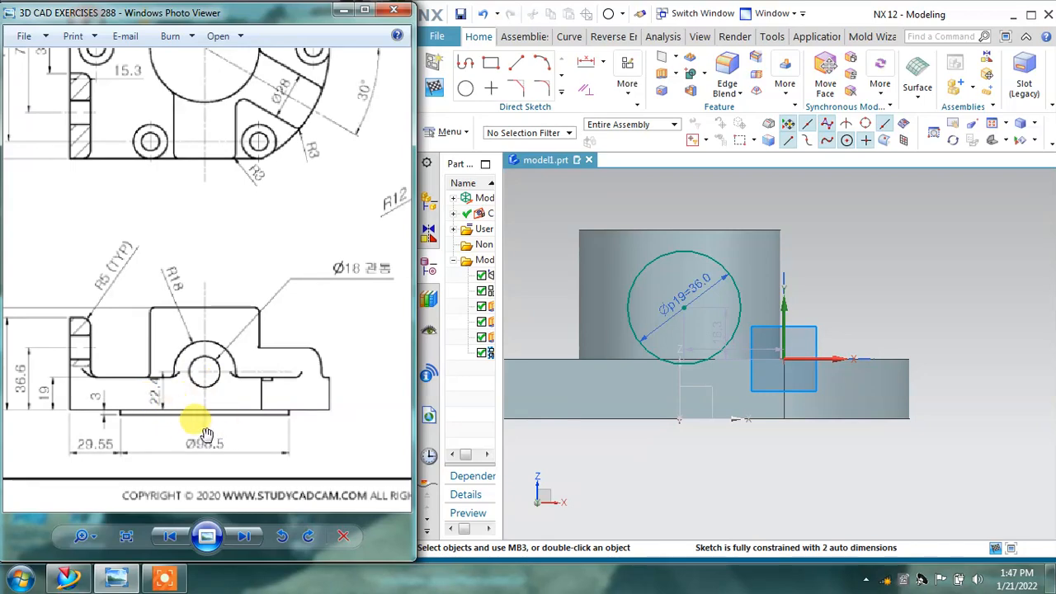
mouse_move(165, 141)
mouse_down()
mouse_move(177, 288)
mouse_move(194, 317)
mouse_up()
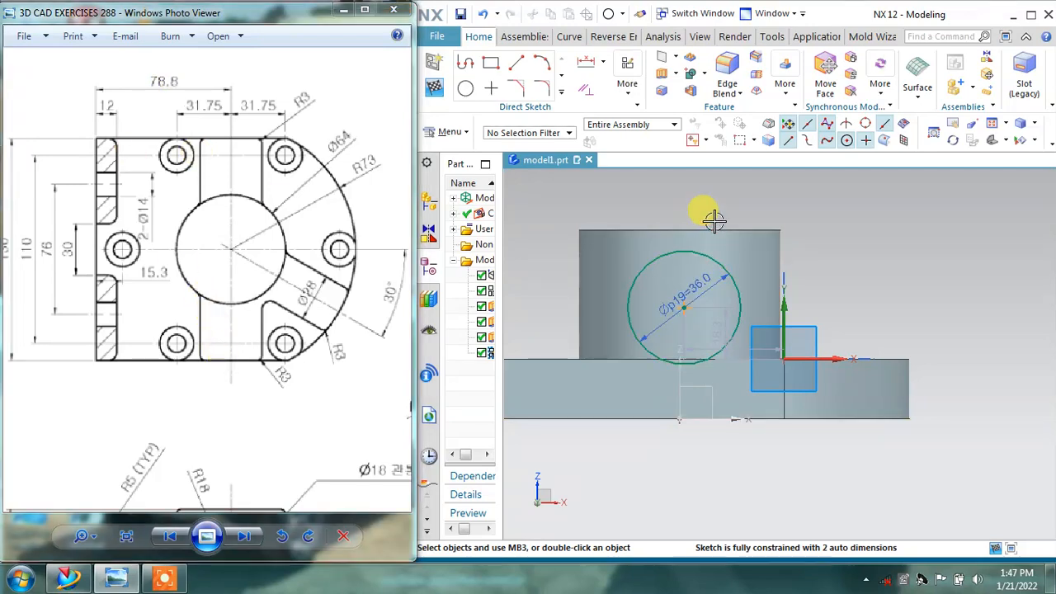
Step: Dimension the circle's centre horizontally from the base plate's outer corner beneath the upright flange and set the distance to 78.8 mm
right_drag(689, 201, 801, 196)
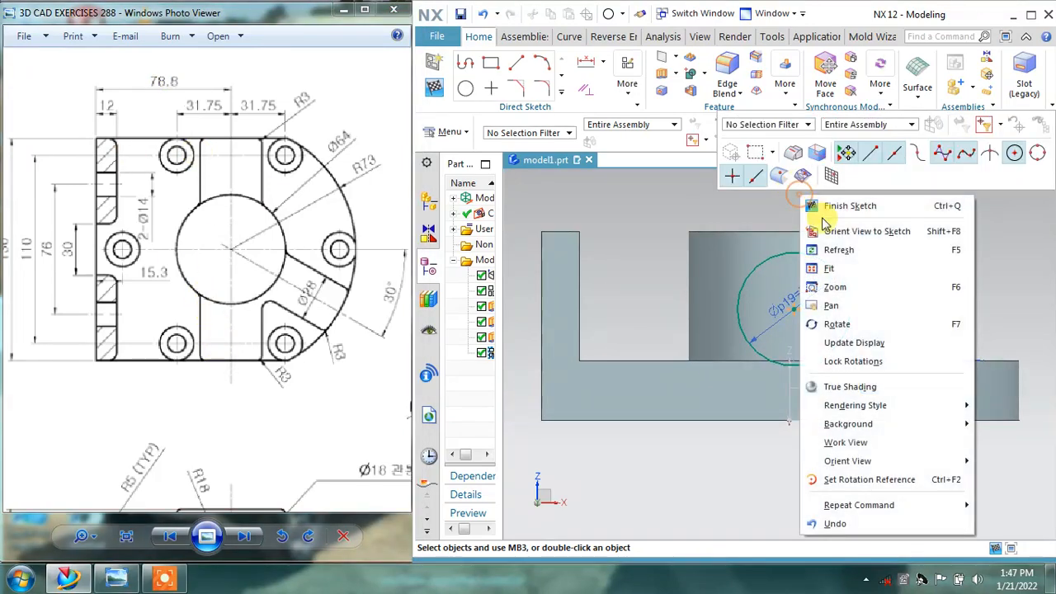
click(837, 250)
click(603, 63)
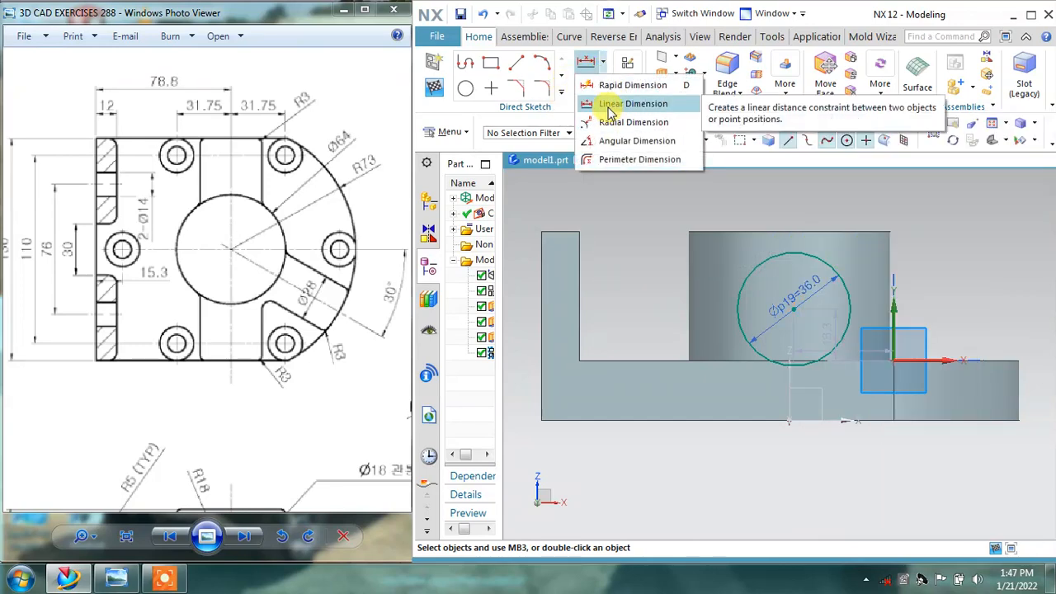
click(610, 106)
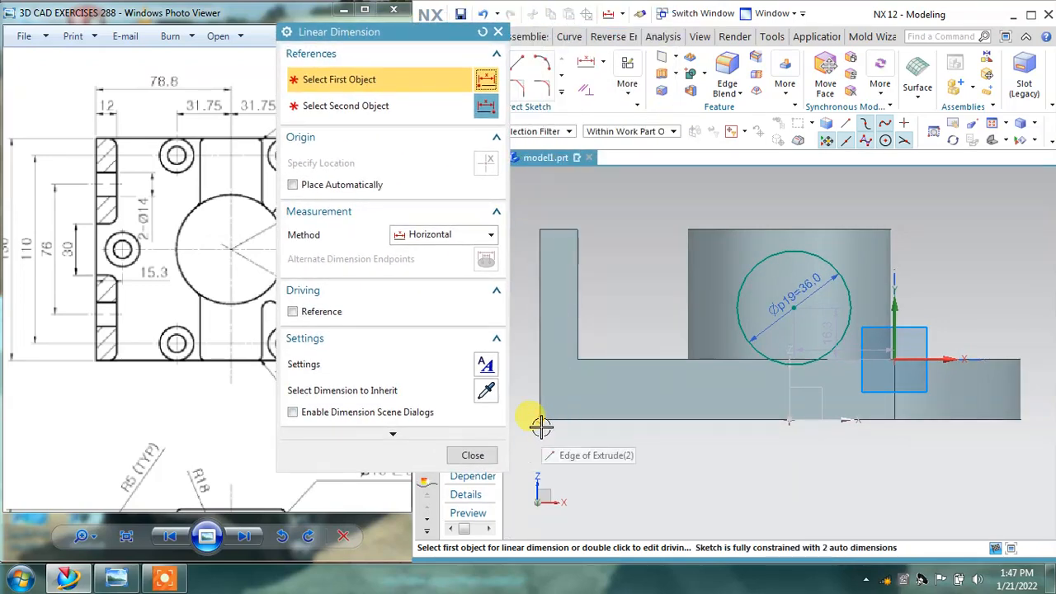
click(540, 420)
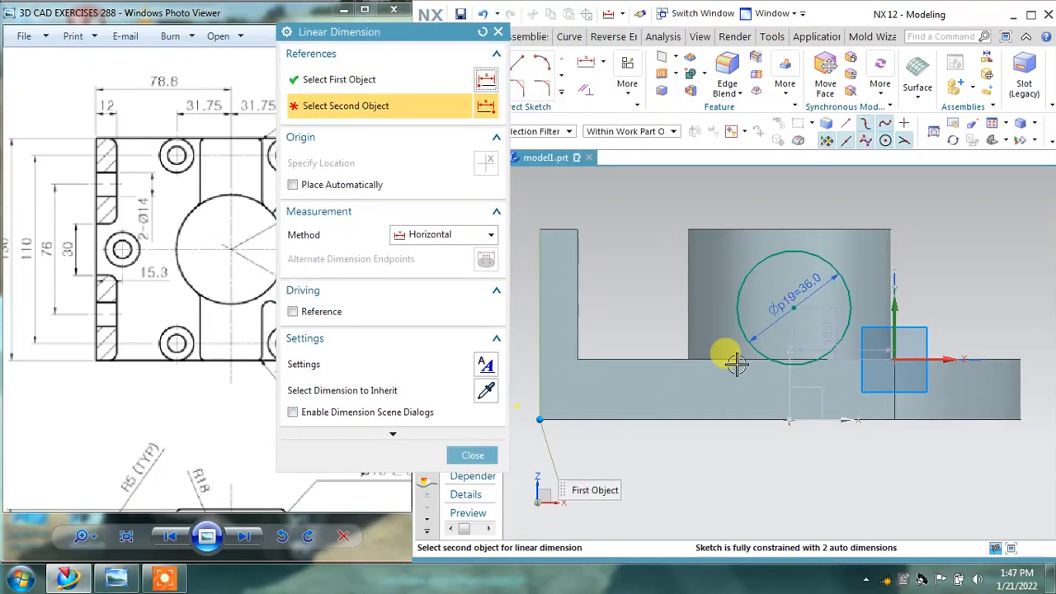
click(793, 309)
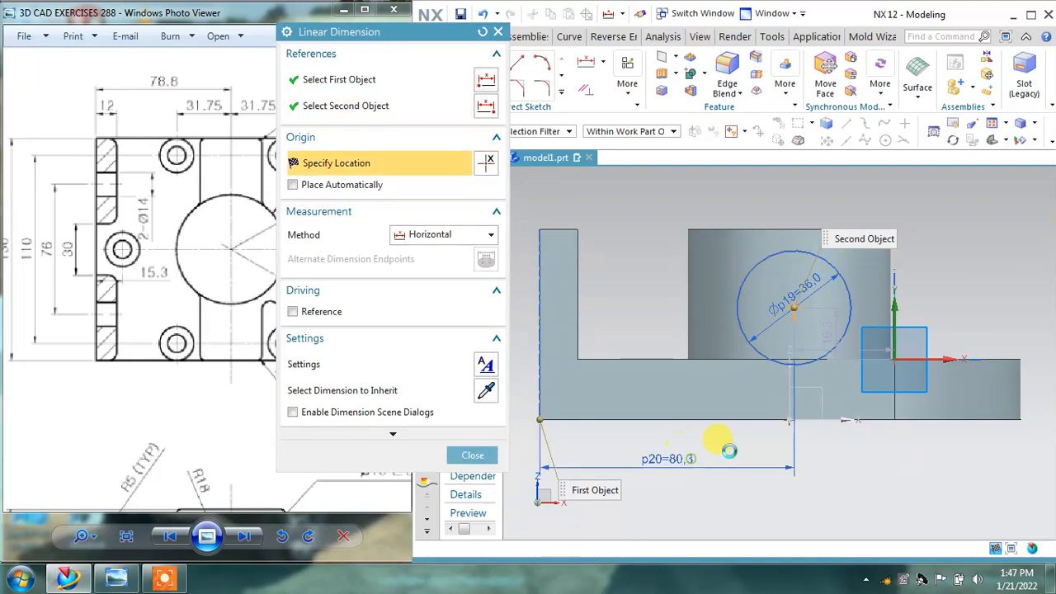
click(729, 450)
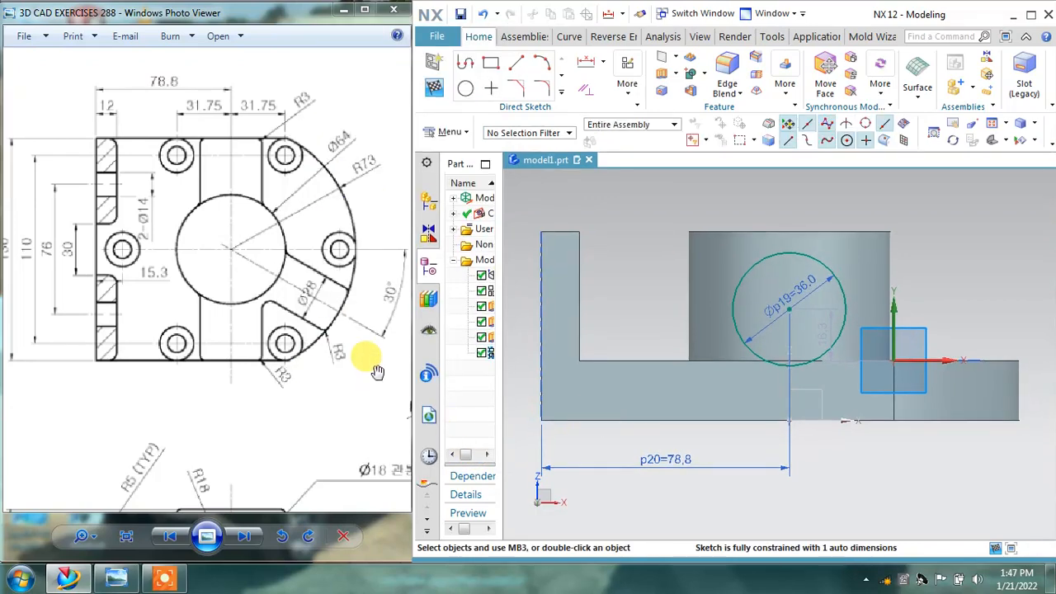
Step: Add a vertical dimension from the circle's centre to the base plate's bottom edge and set it to 22.4 mm, as in the drawing's front view
drag(259, 378, 285, 218)
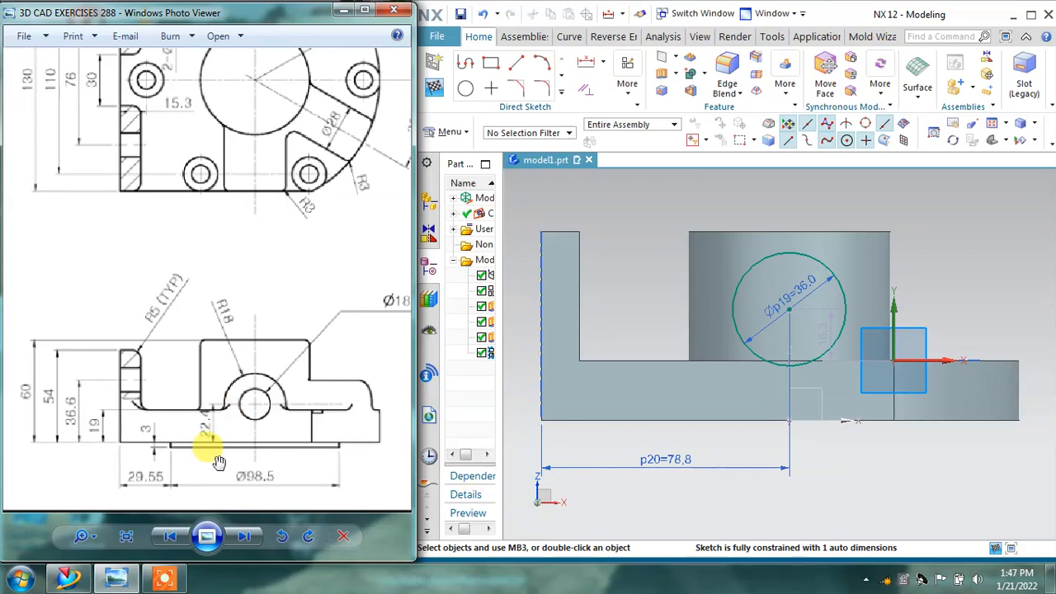
scroll(193, 447, up, 1)
scroll(202, 443, up, 1)
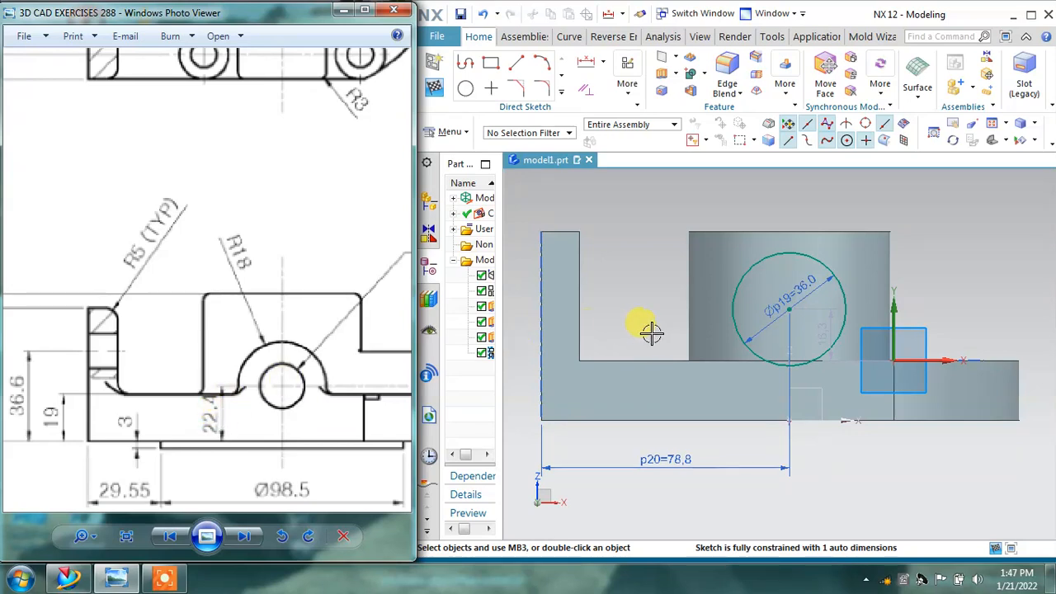
click(602, 63)
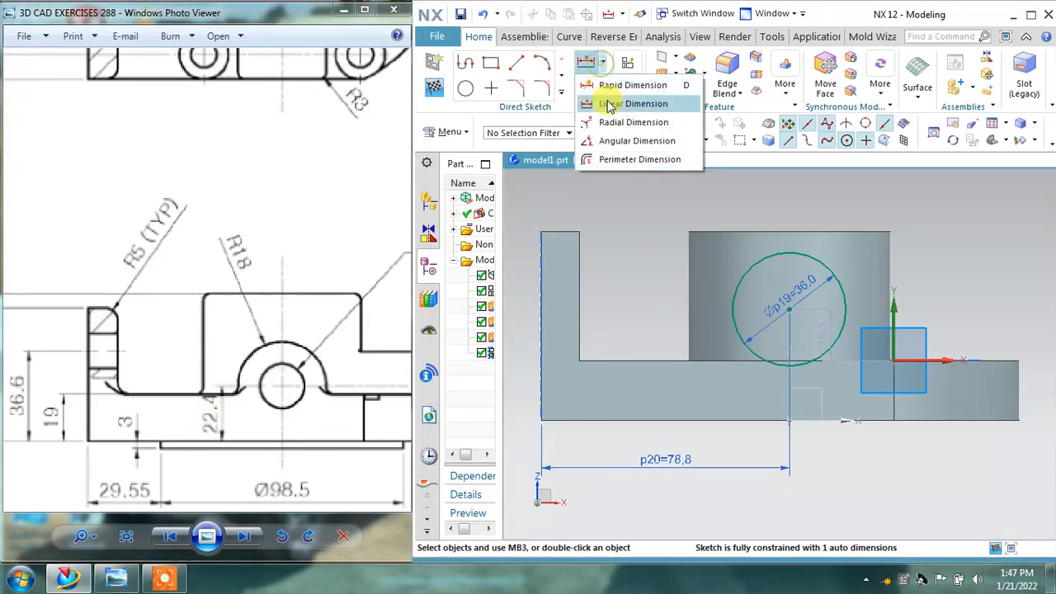
click(615, 105)
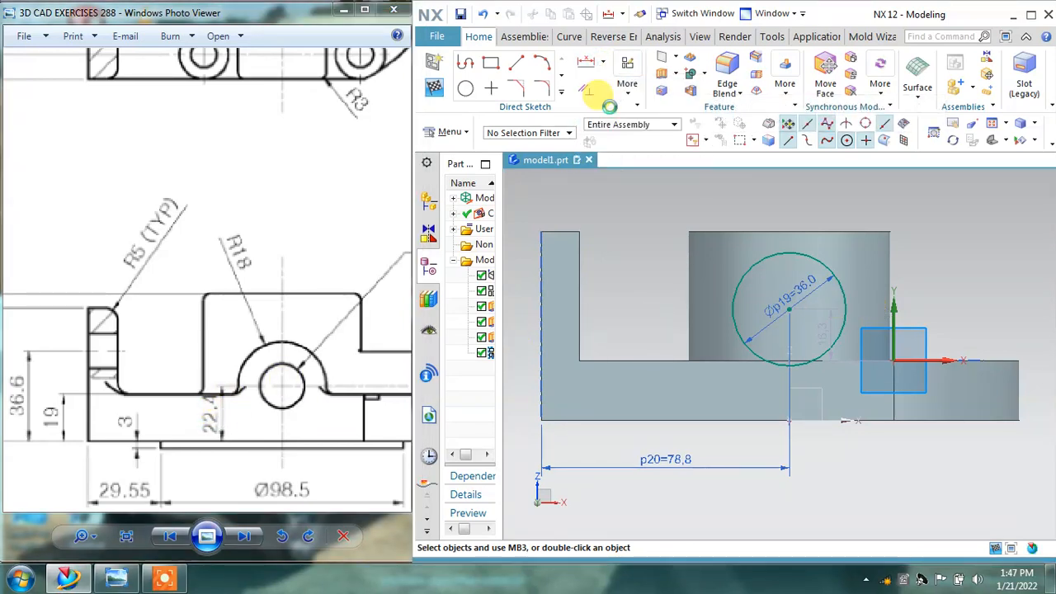
click(432, 235)
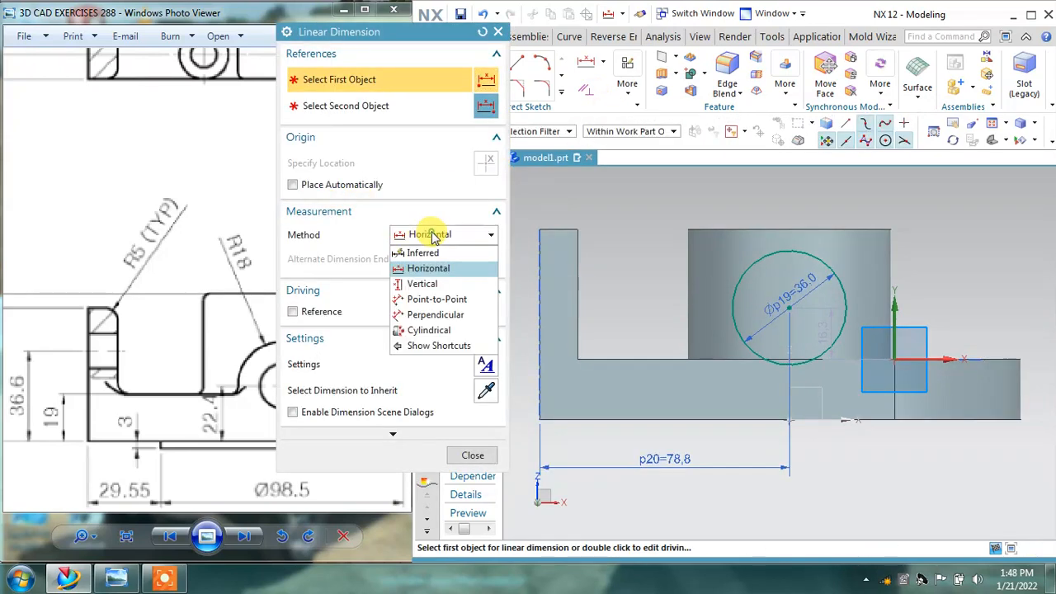
click(425, 283)
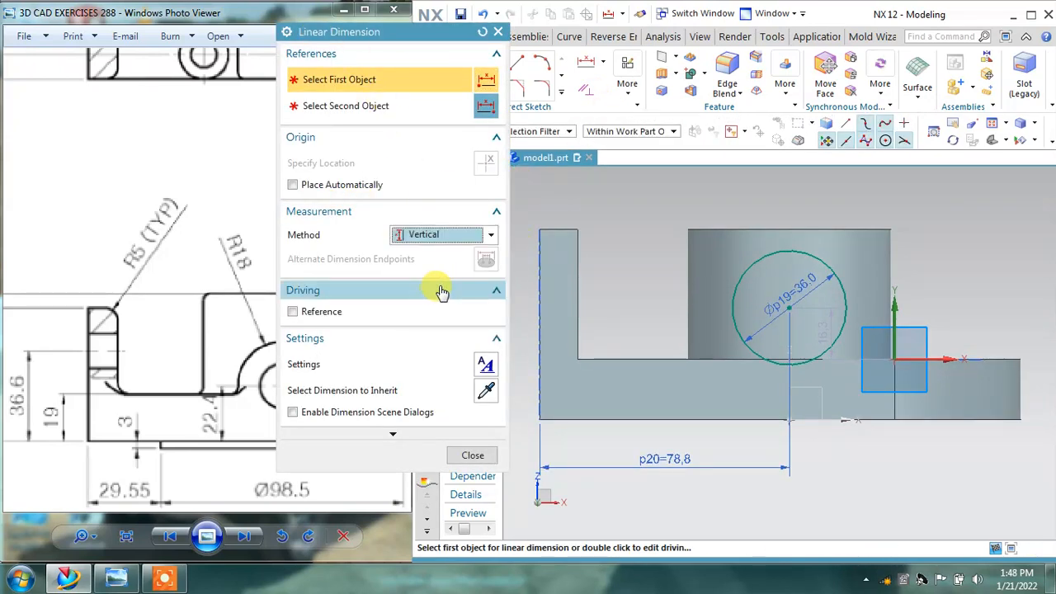
click(790, 305)
click(716, 422)
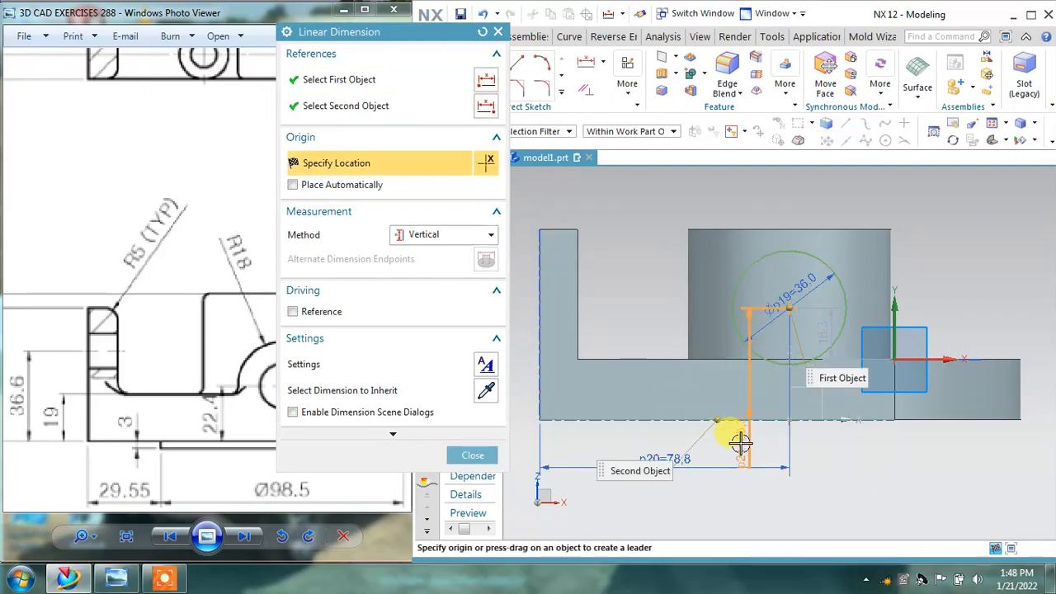
click(740, 446)
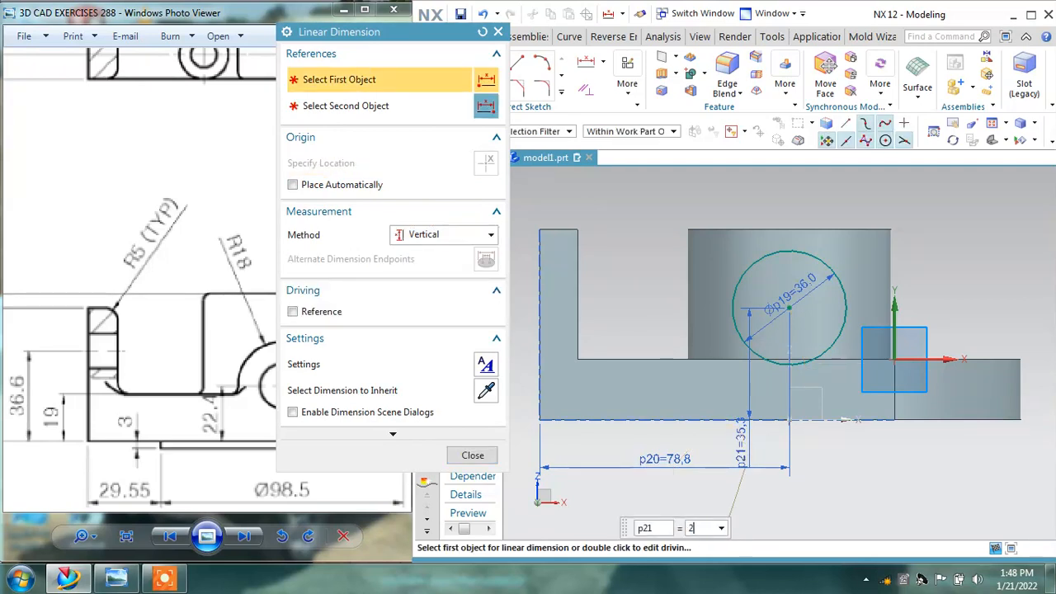
text(22.4)
key(Return)
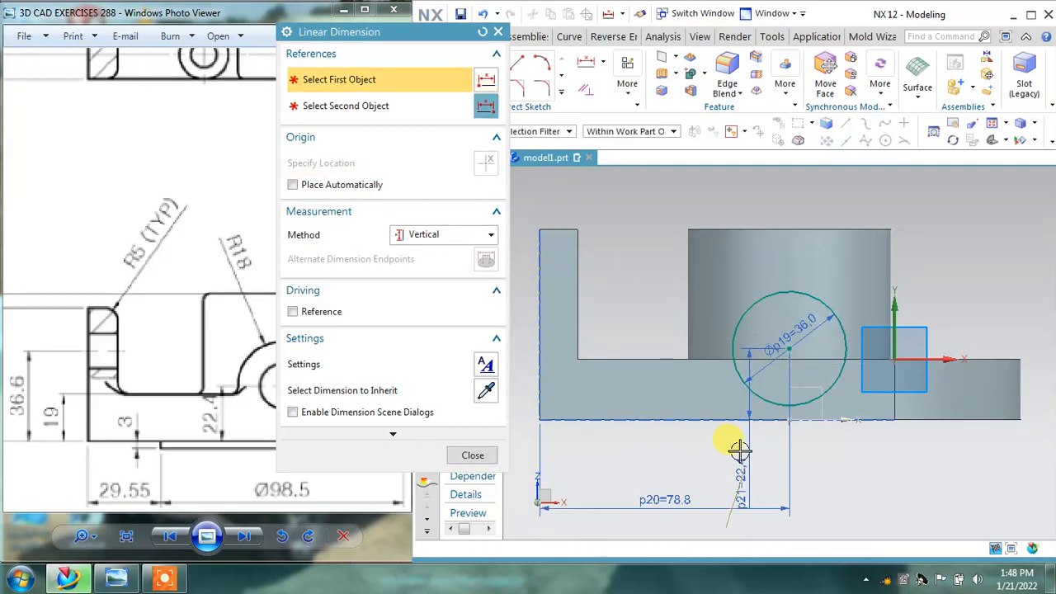
click(472, 456)
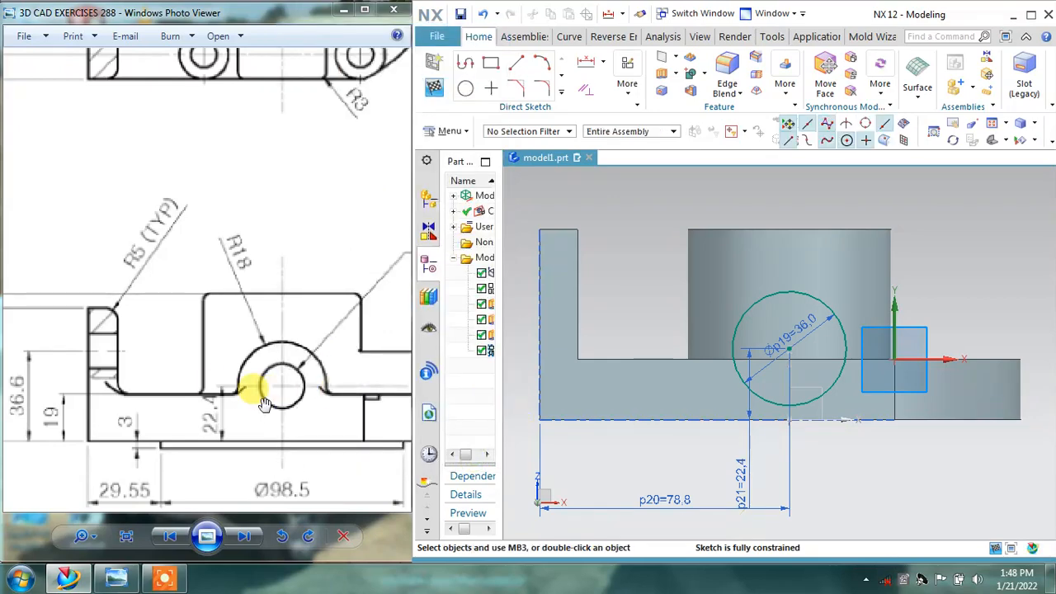
Step: Check the R18 boss outline in the reference drawing and project the base plate's upper edge into the sketch
click(231, 380)
scroll(248, 384, up, 5)
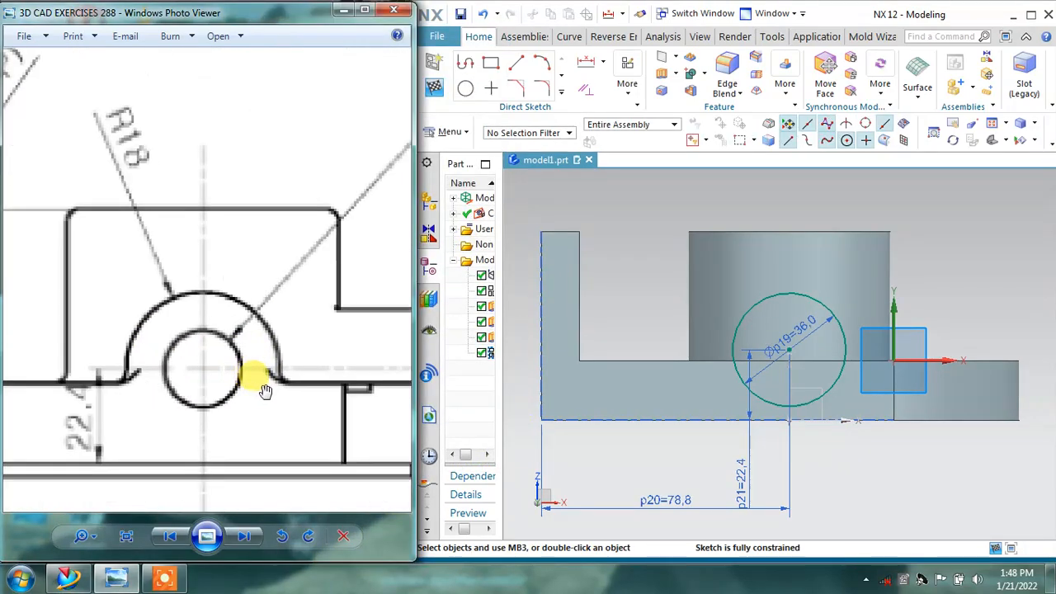
scroll(262, 388, down, 4)
scroll(269, 381, up, 3)
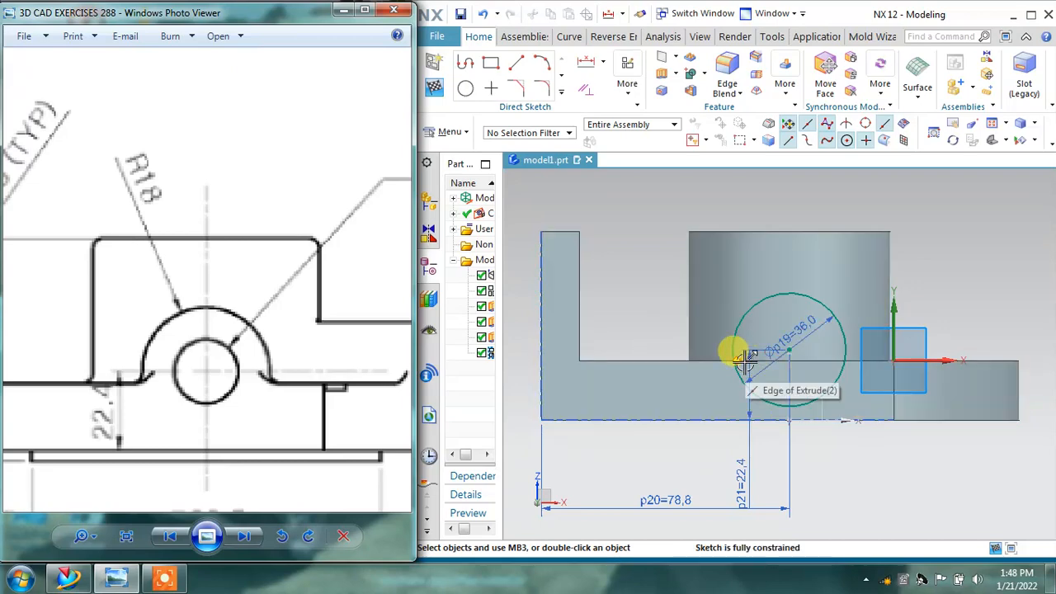
right_click(938, 281)
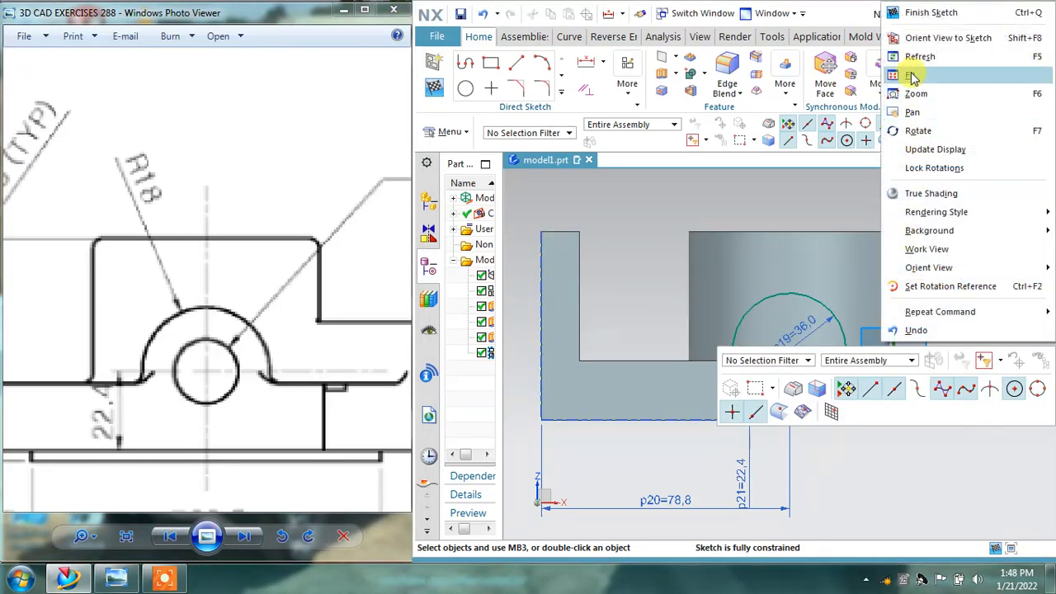
click(911, 75)
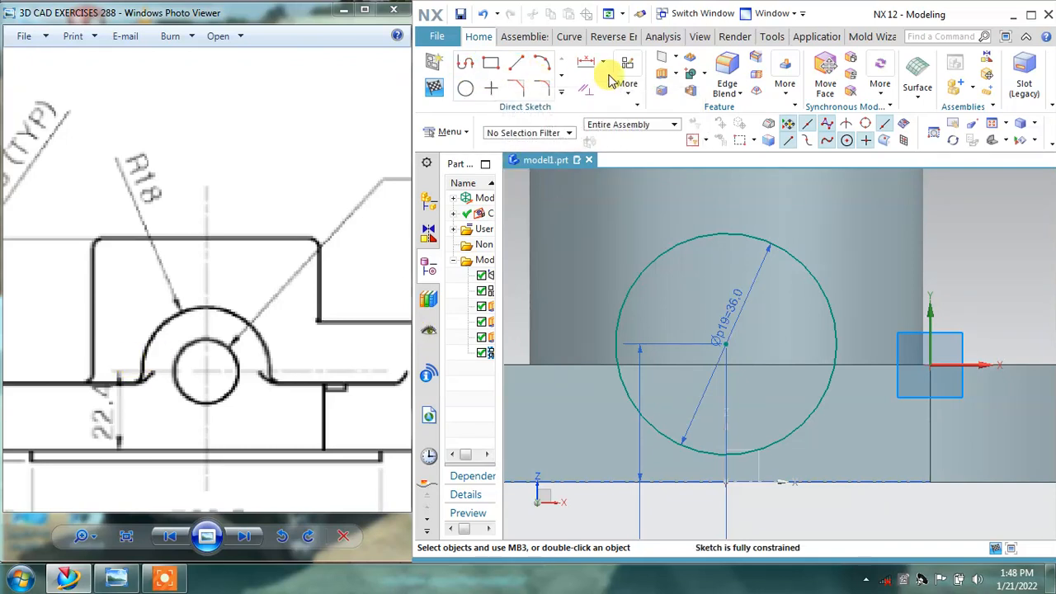
click(561, 91)
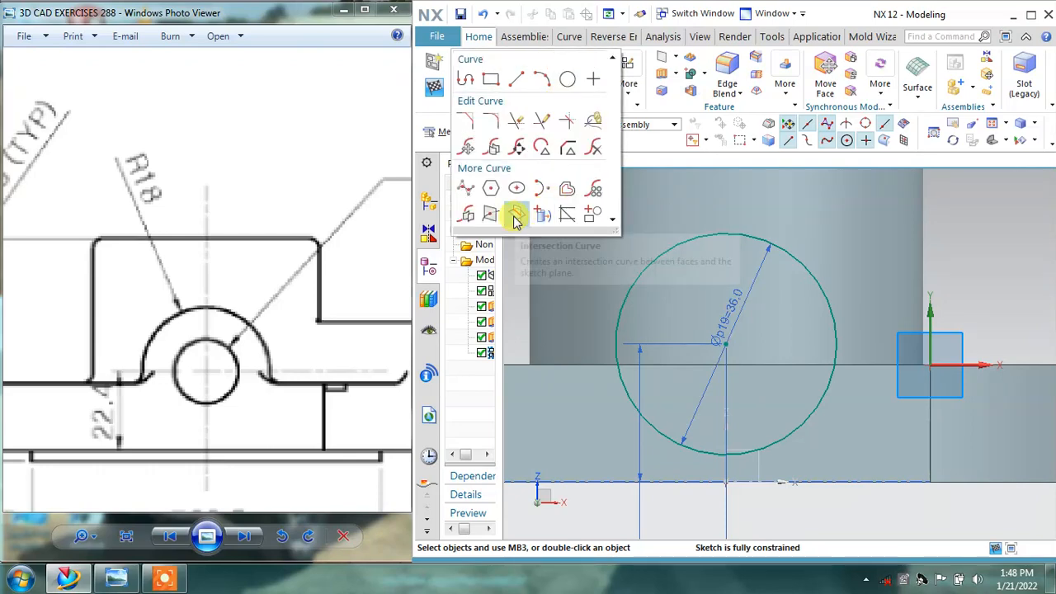
click(544, 218)
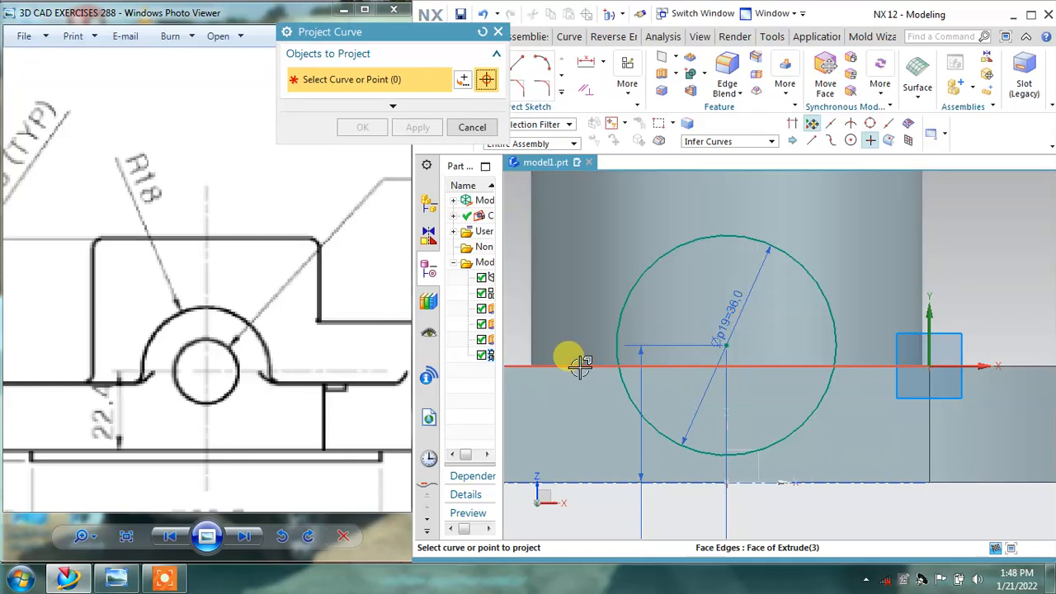
click(568, 365)
click(417, 127)
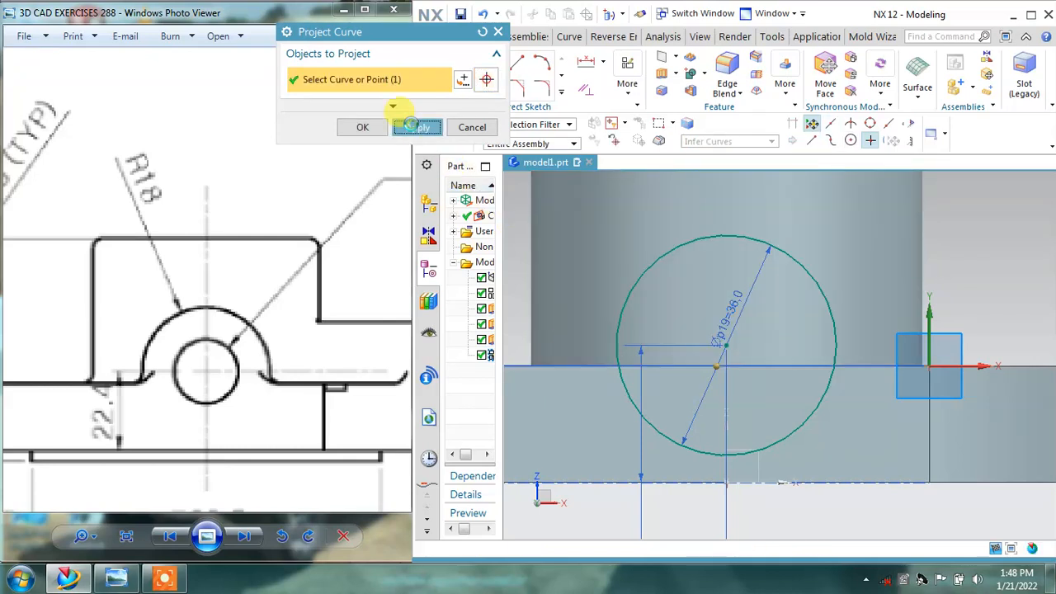
click(472, 127)
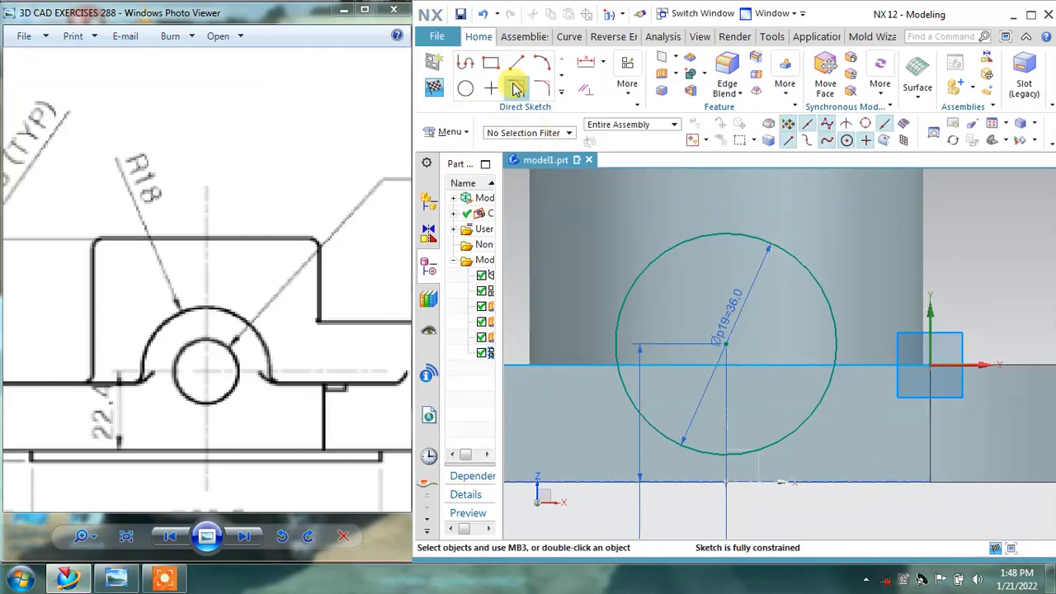
Step: Draw two equal vertical lines downward from the circle's side quadrant points, crossing the projected edge and ending inside the base plate
click(466, 66)
scroll(632, 372, up, 2)
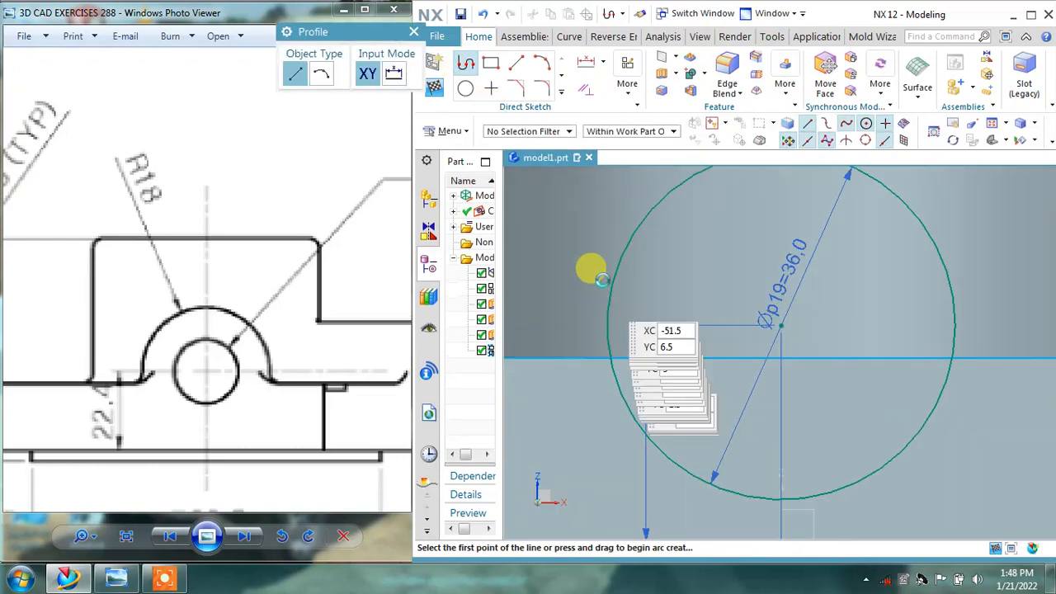
click(606, 328)
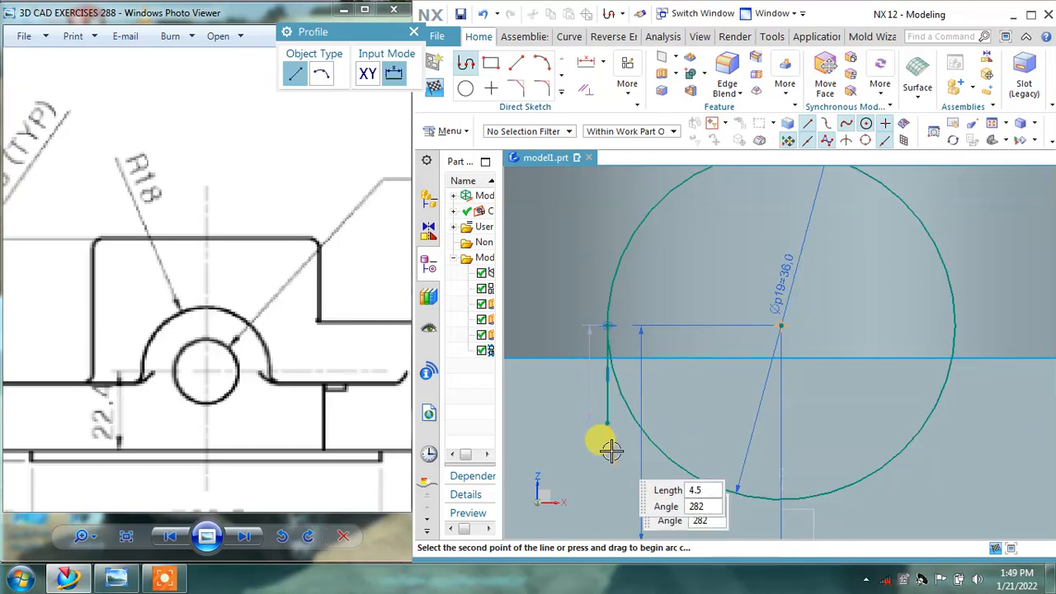
click(607, 422)
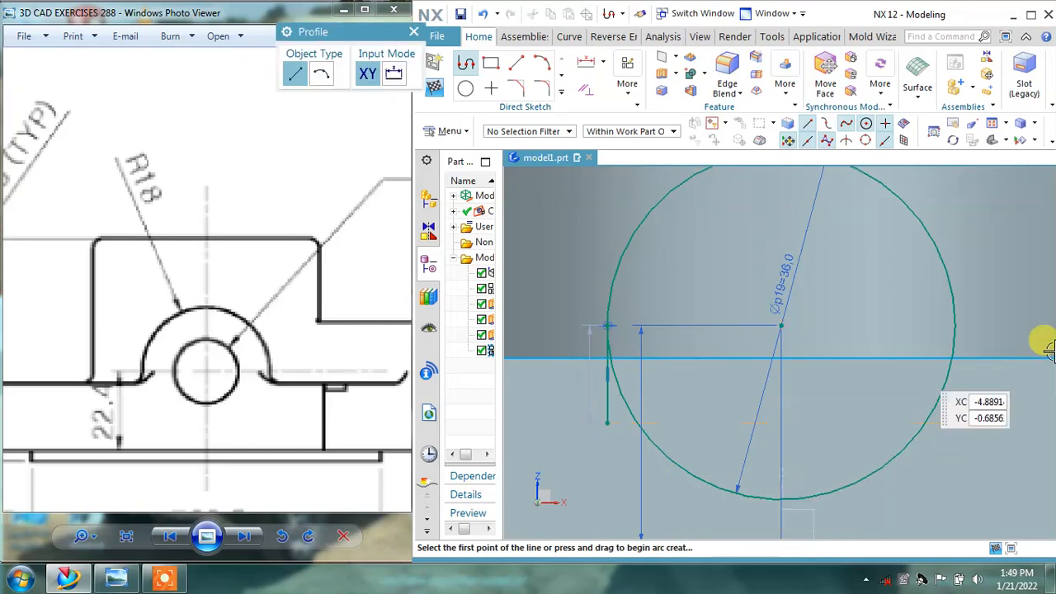
click(954, 320)
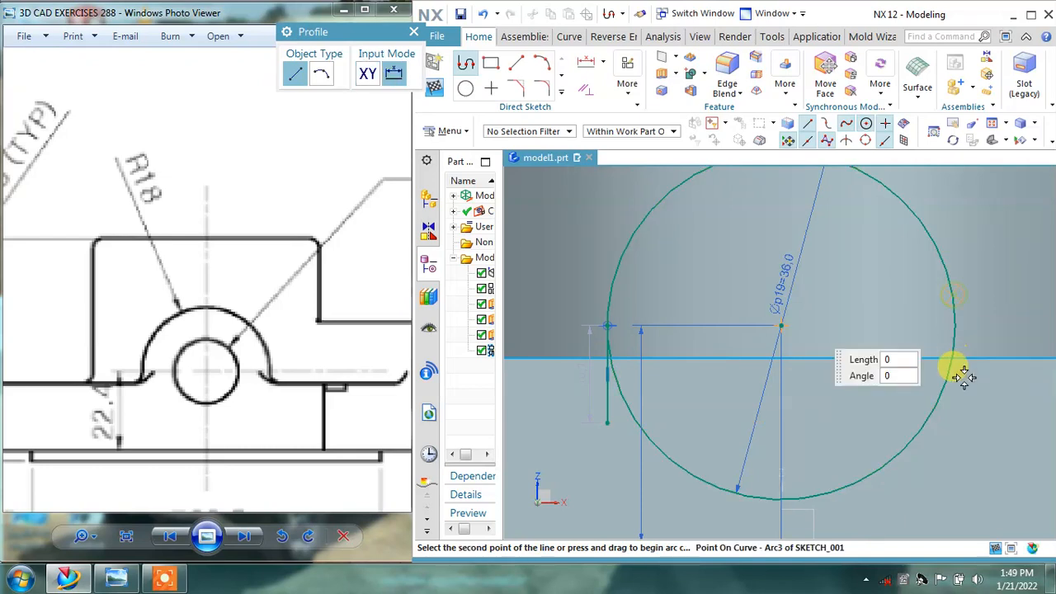
click(954, 422)
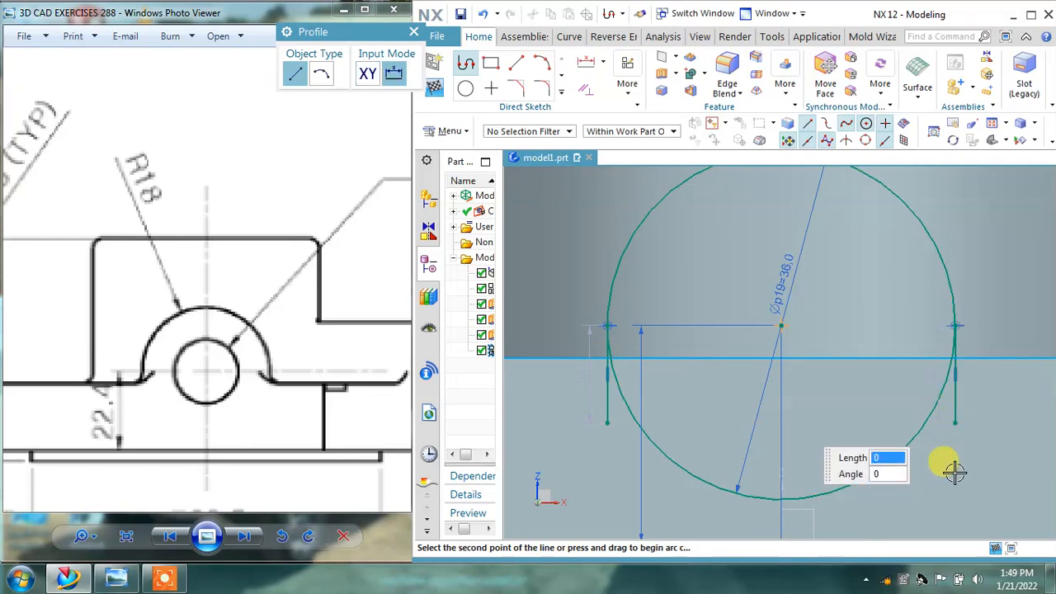
key(Escape)
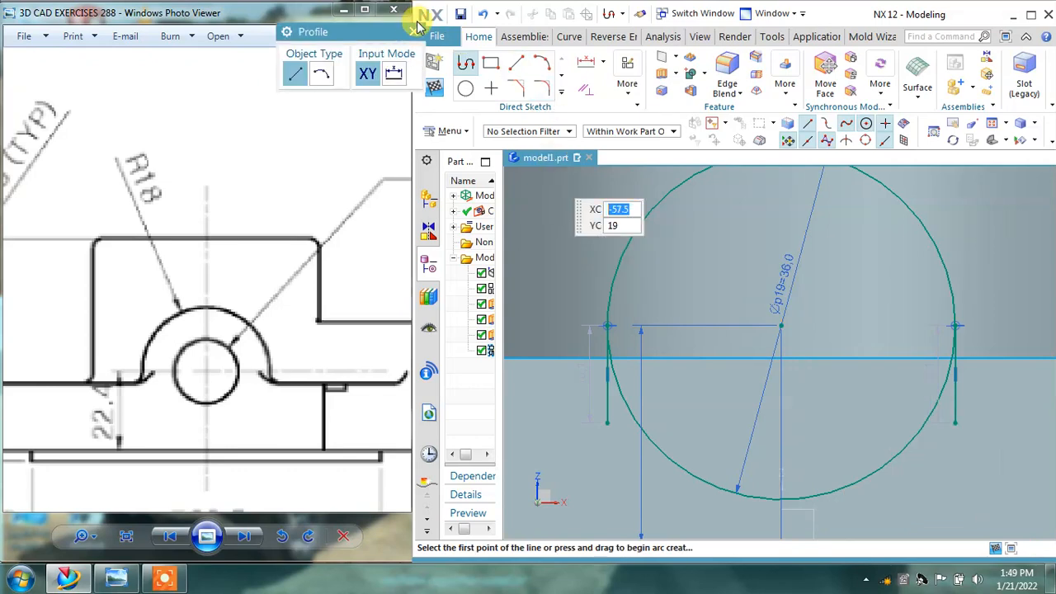
key(Escape)
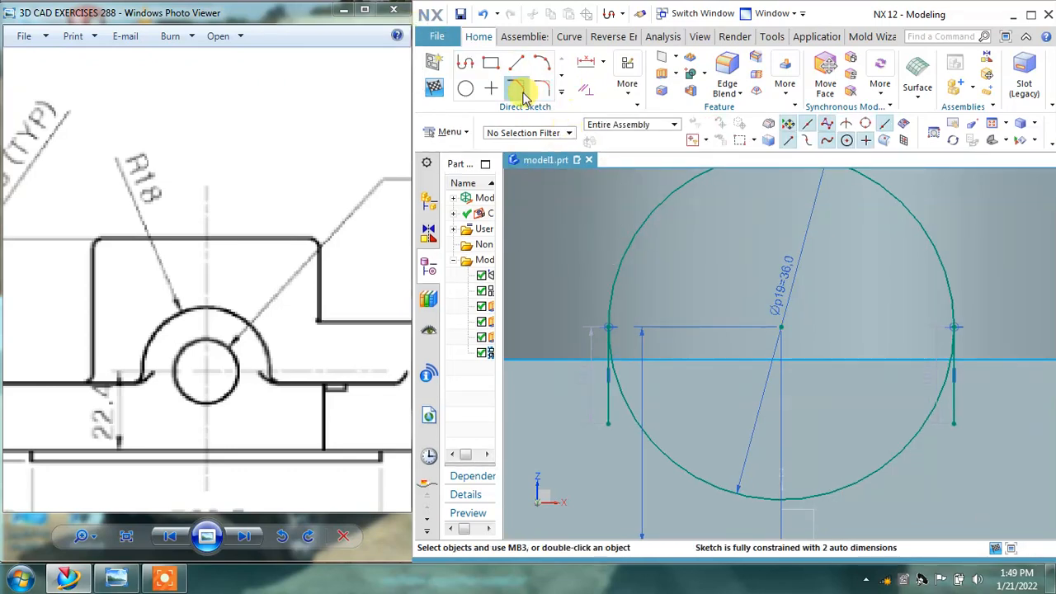
Step: Trim the projected edge beyond the two vertical lines and the line and circle portions that extend below that edge
click(559, 94)
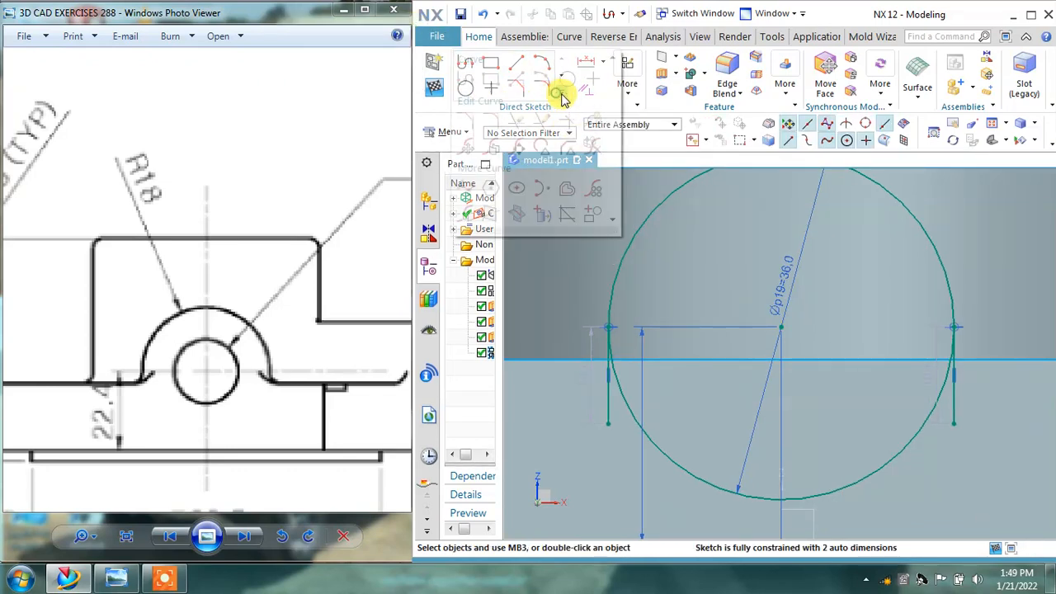
click(517, 128)
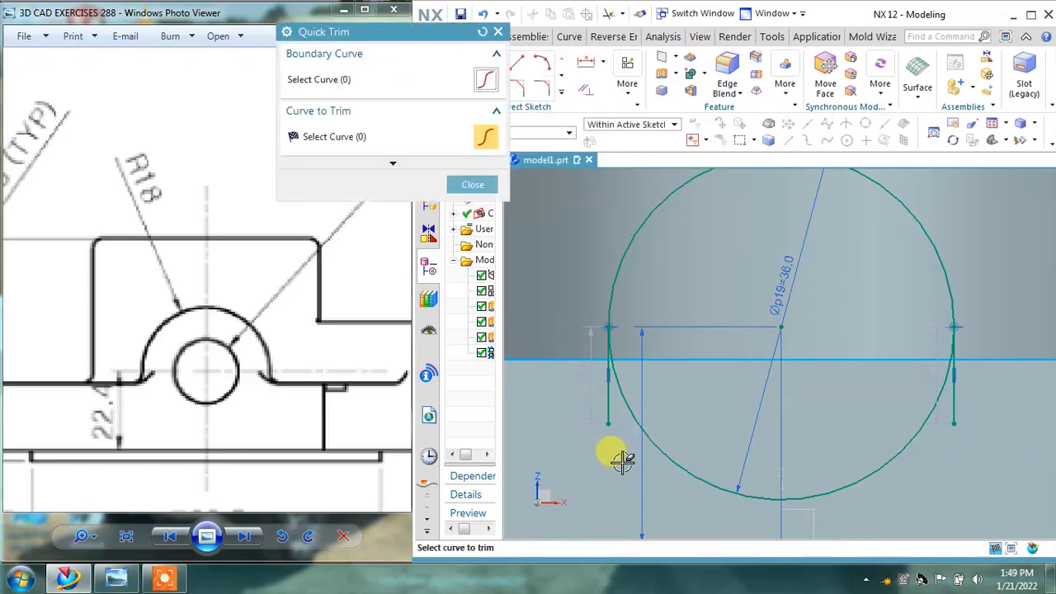
click(566, 358)
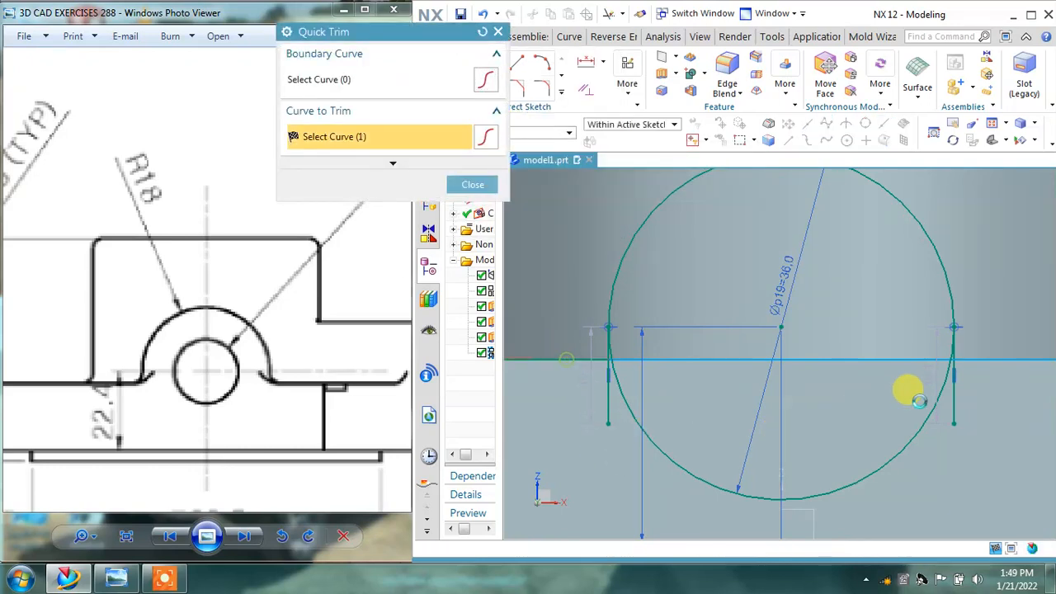
click(993, 360)
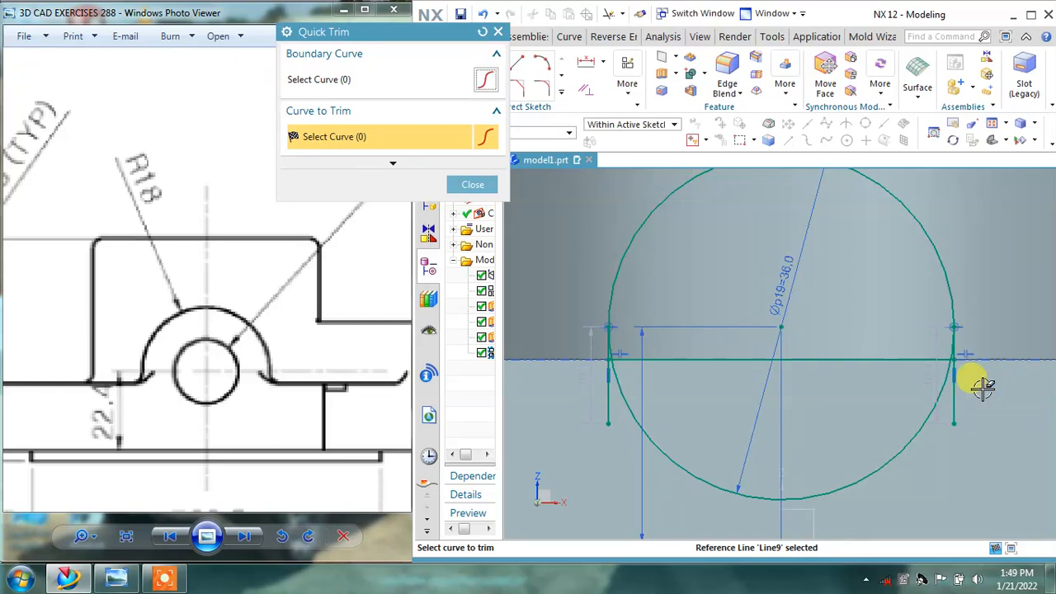
click(952, 412)
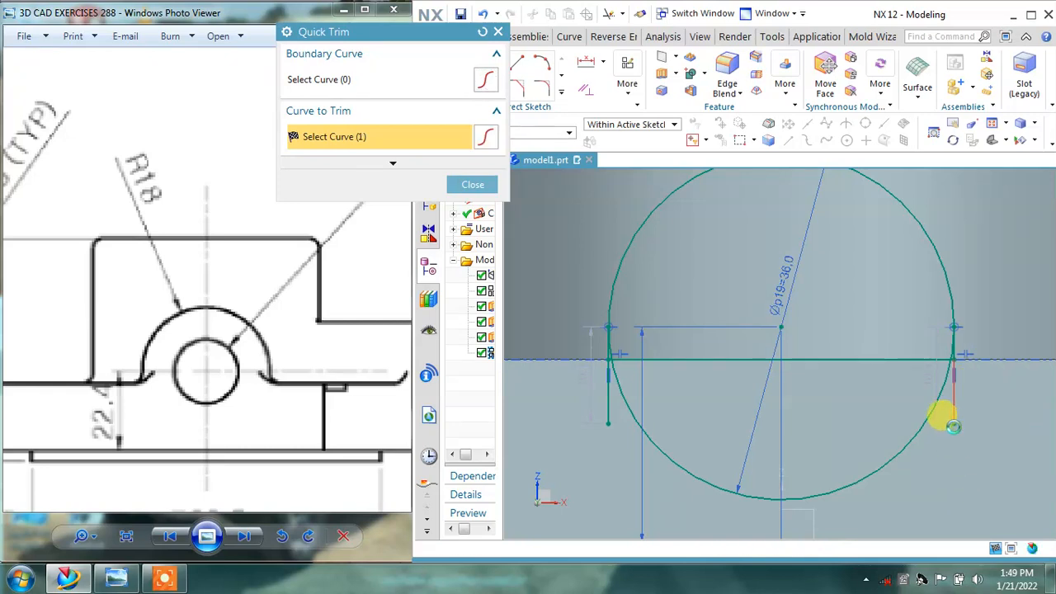
click(913, 446)
click(608, 416)
Step: Trim the leftover circle slivers beside both vertical lines so the boss outline becomes an arched profile closed by the projected edge
scroll(619, 353, up, 3)
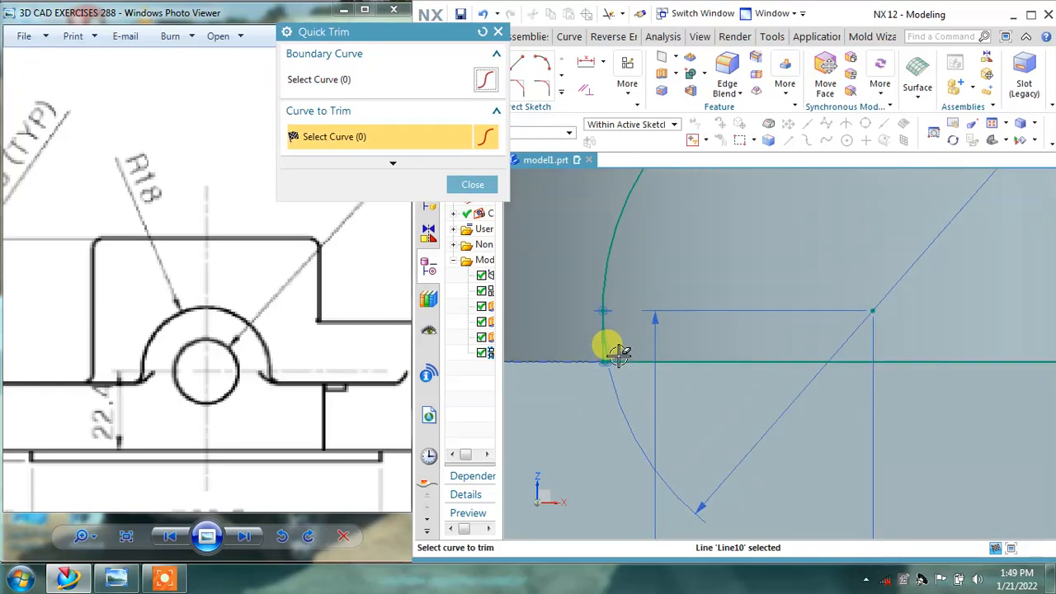
scroll(614, 350, up, 3)
scroll(606, 347, down, 2)
click(606, 347)
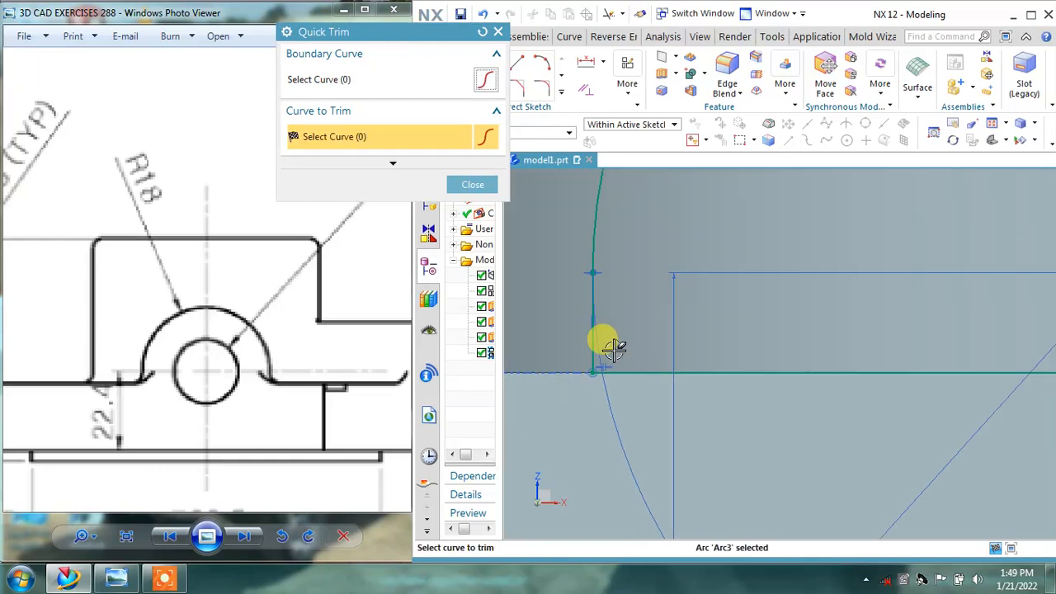
scroll(607, 341, down, 3)
scroll(950, 344, up, 4)
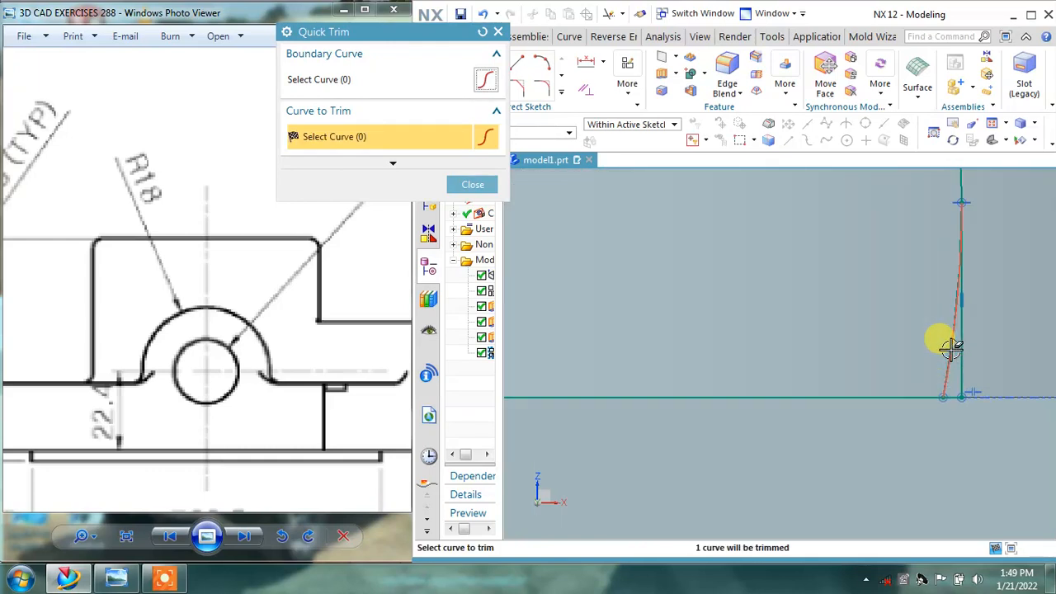
click(953, 342)
scroll(954, 350, down, 3)
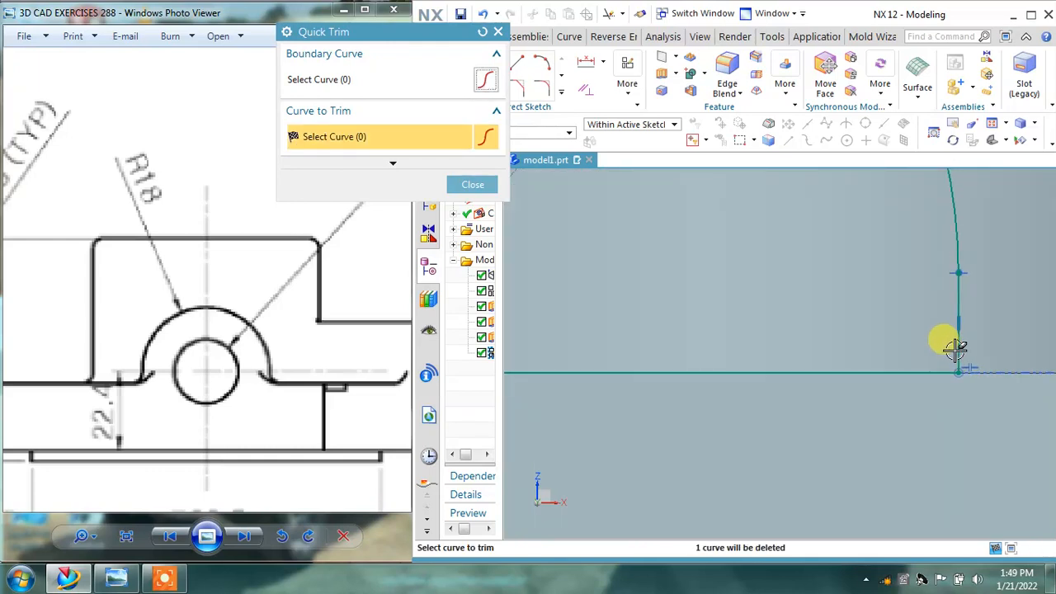
scroll(954, 356, down, 4)
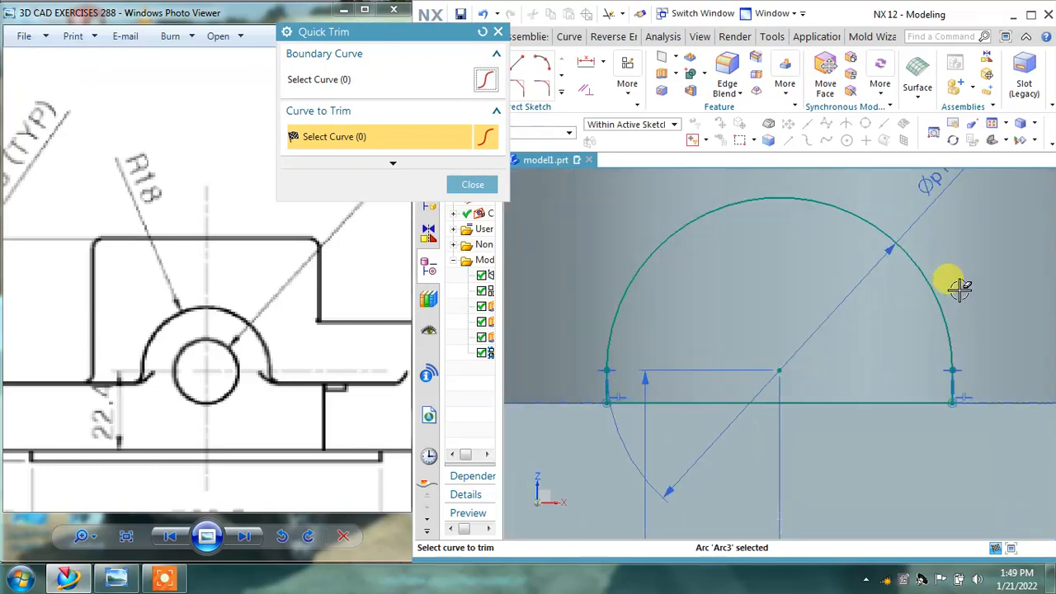
Step: Check the boss hole in the reference drawing and draw an 18 mm diameter circle concentric with the boss arc
mouse_move(221, 380)
mouse_down()
mouse_move(101, 412)
mouse_move(41, 406)
mouse_move(95, 383)
mouse_up()
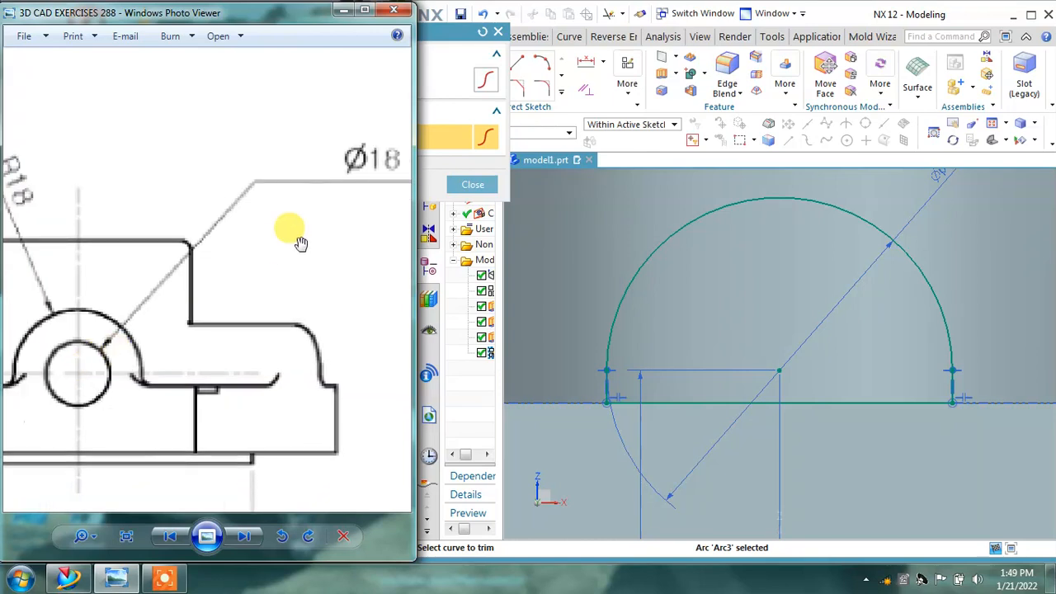
click(498, 33)
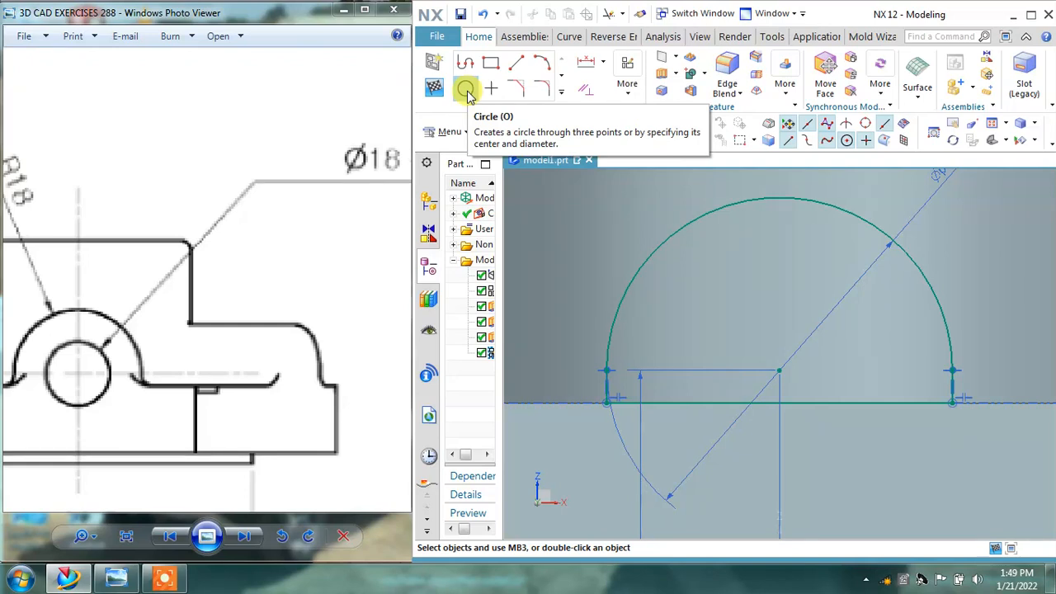
click(466, 90)
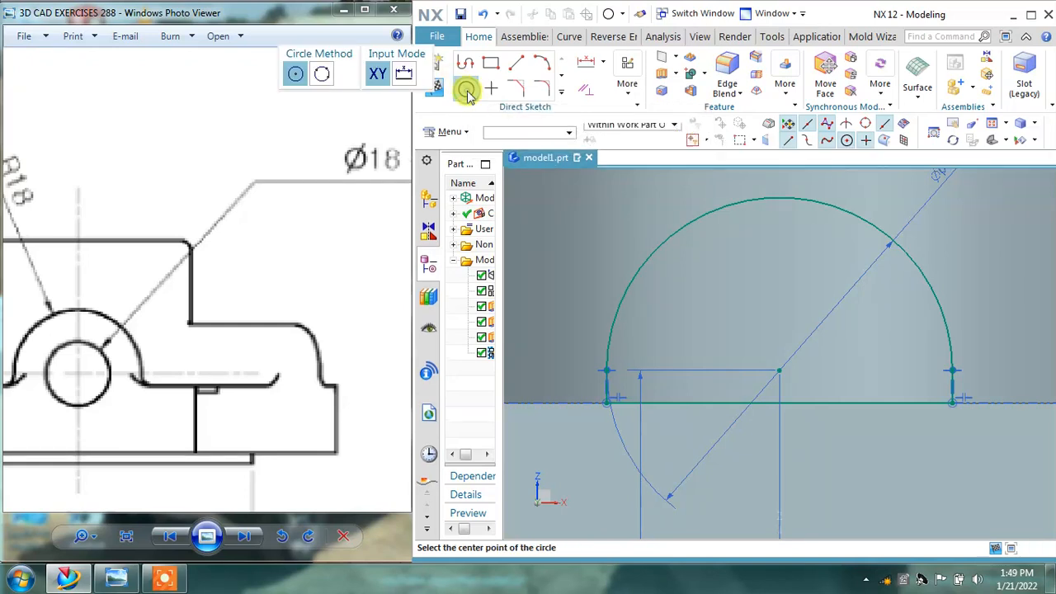
click(777, 358)
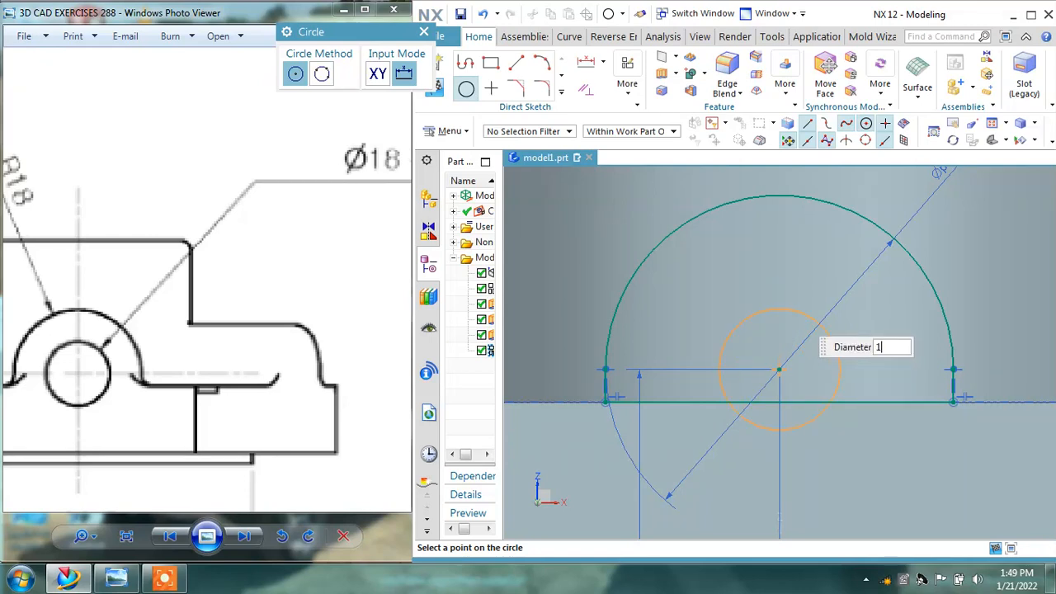
click(783, 300)
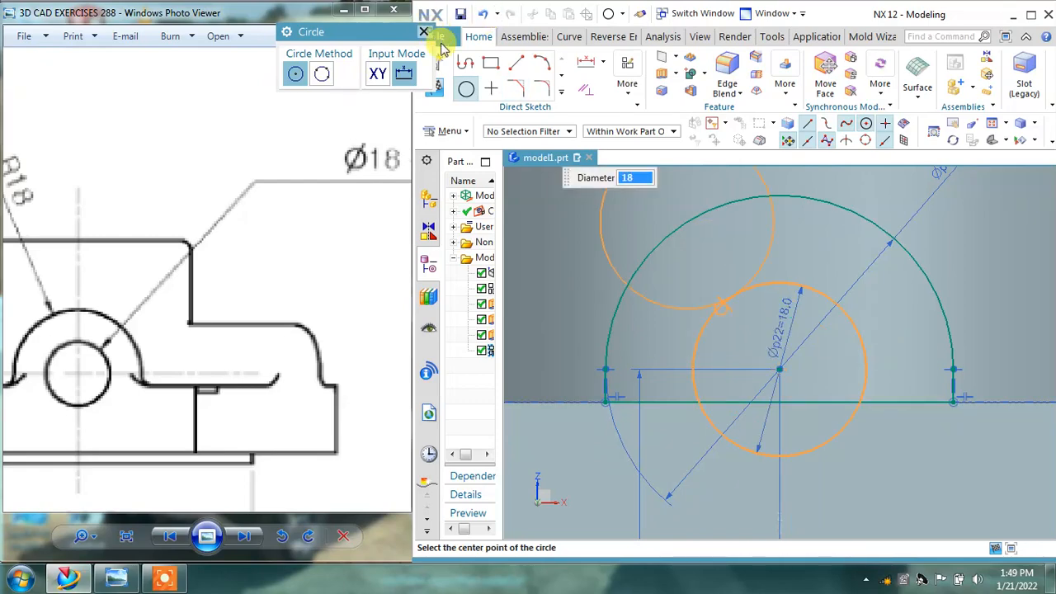
scroll(738, 278, down, 5)
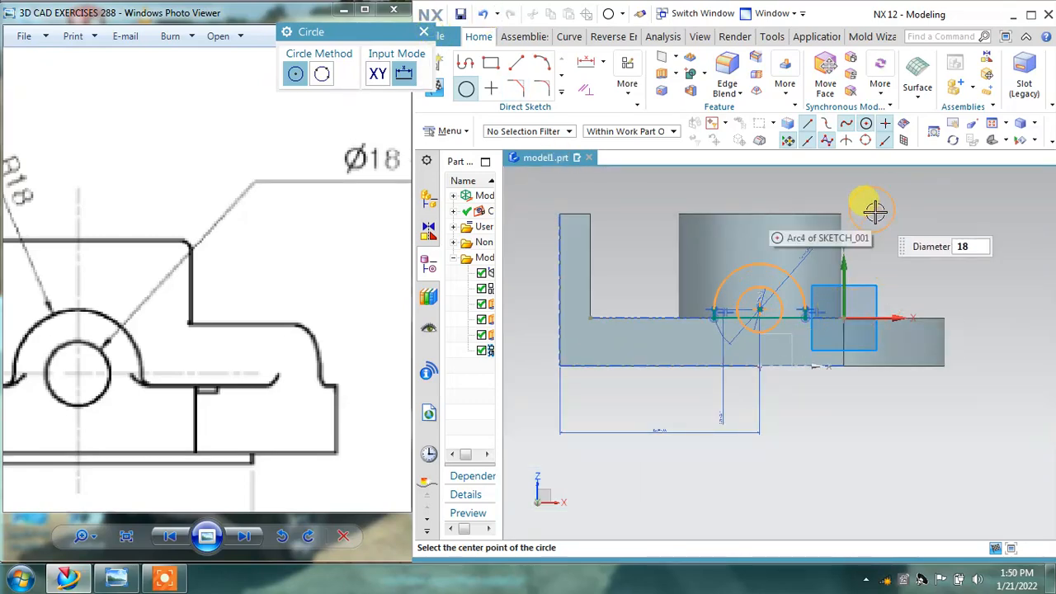
key(Escape)
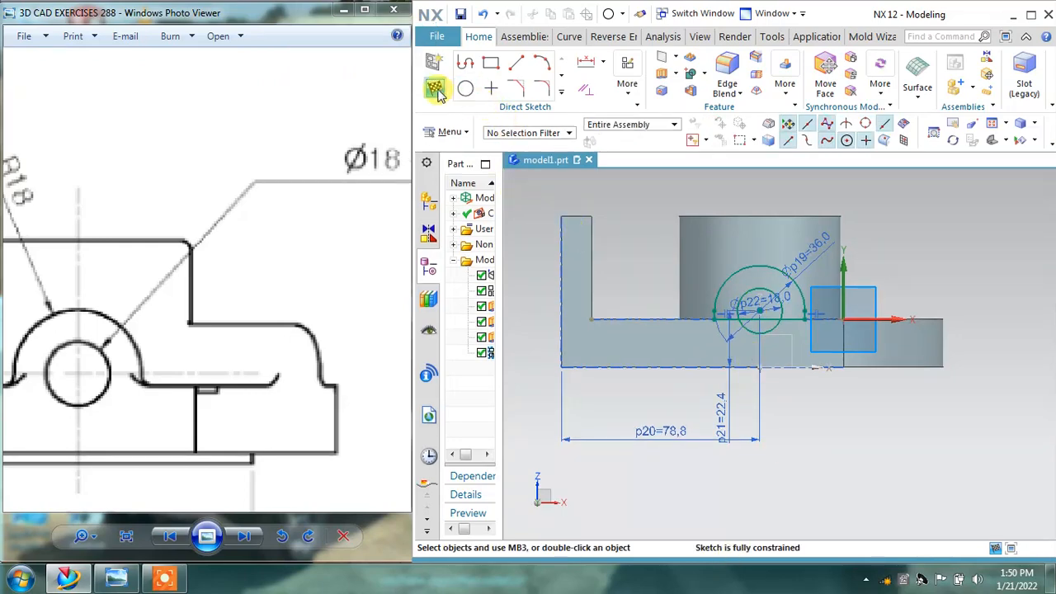
Step: Finish the sketch, then maximize the modeling window and widen the Part Navigator
click(434, 88)
middle_drag(730, 478, 766, 471)
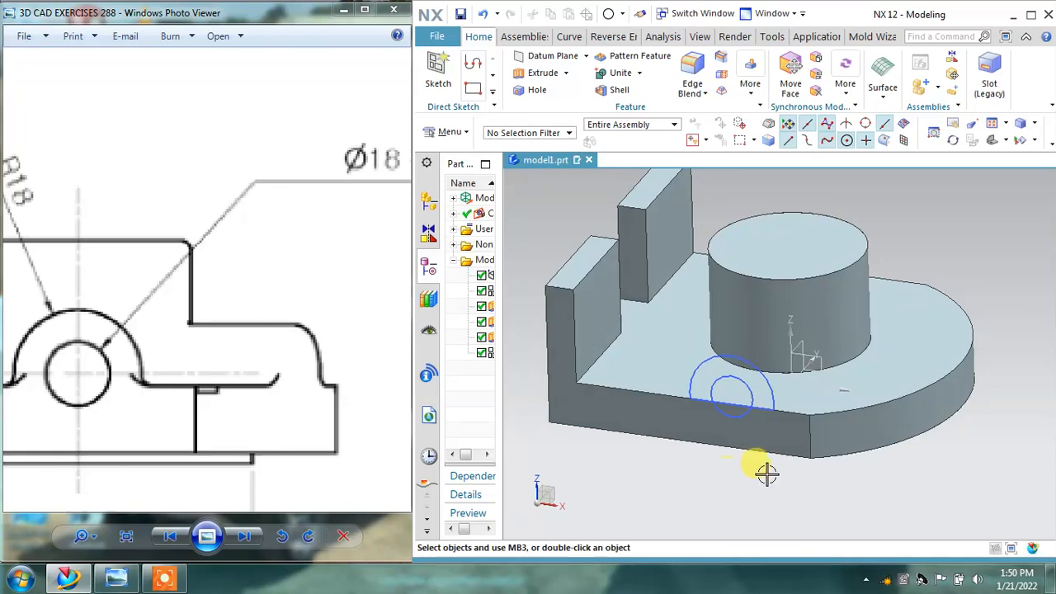
click(1032, 16)
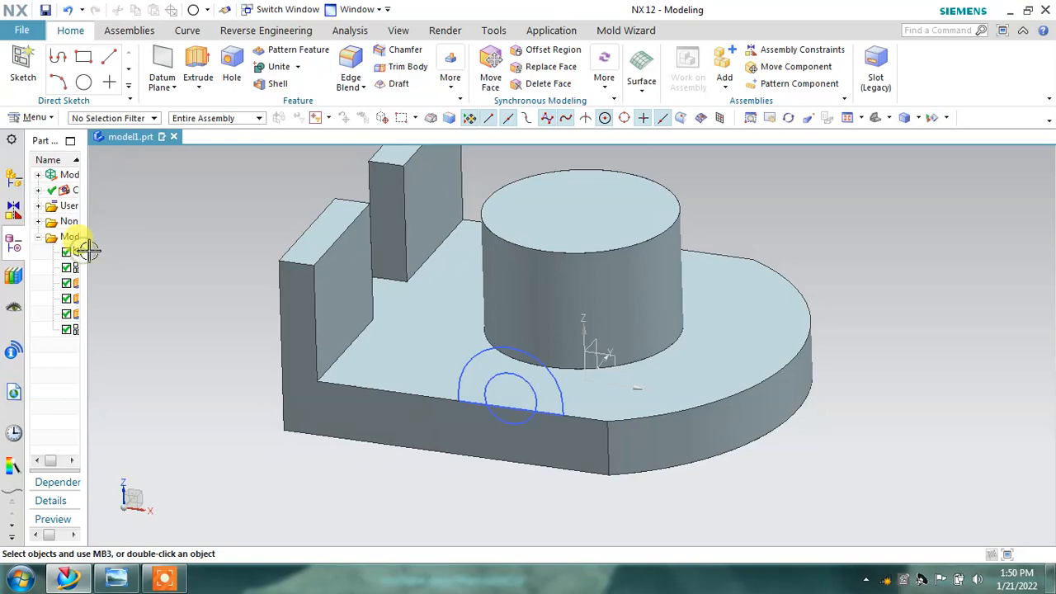
drag(88, 250, 162, 246)
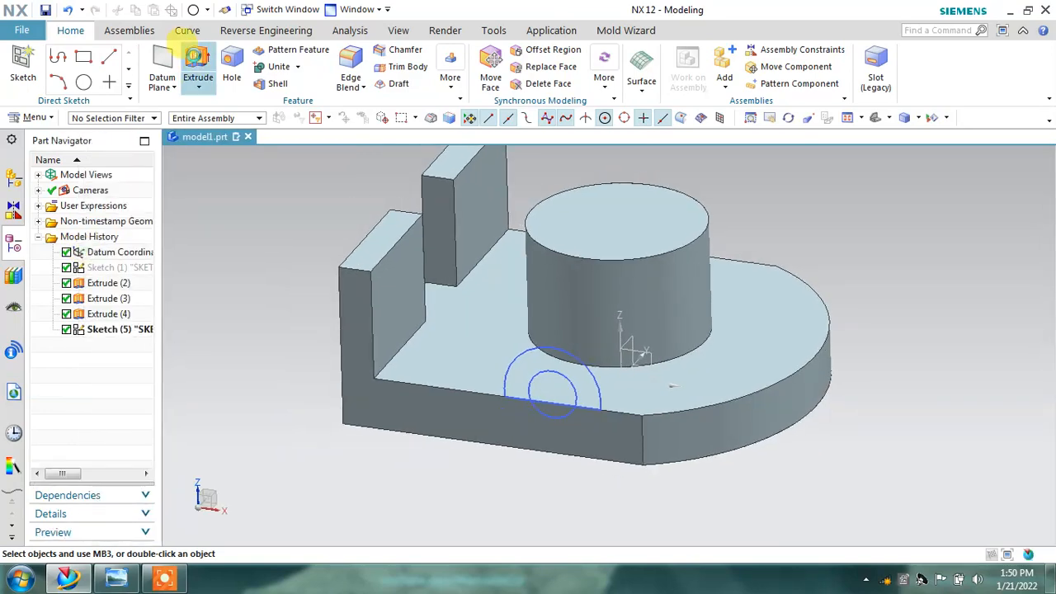
Step: Start a united extrusion of the outer boss outline using the Connected Curves rule, and reverse its direction inward over the base plate
click(196, 66)
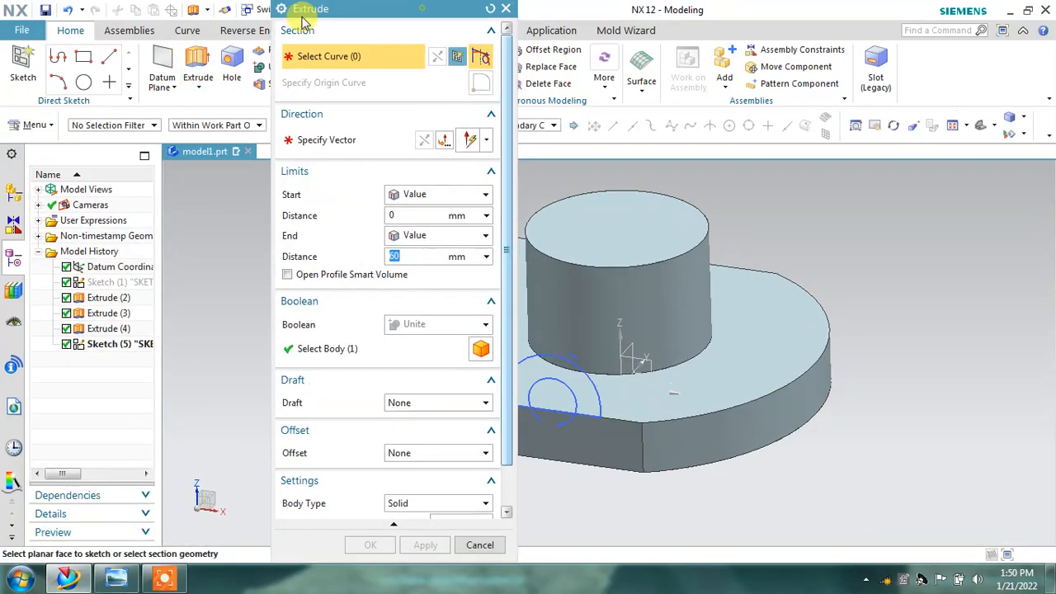
drag(302, 18, 260, 27)
click(550, 388)
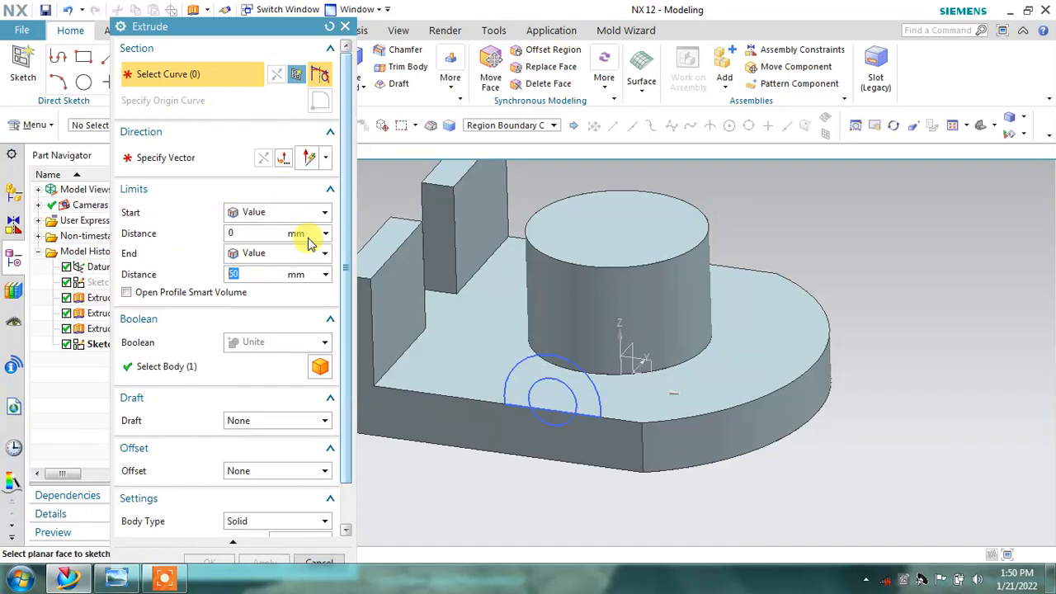
click(475, 127)
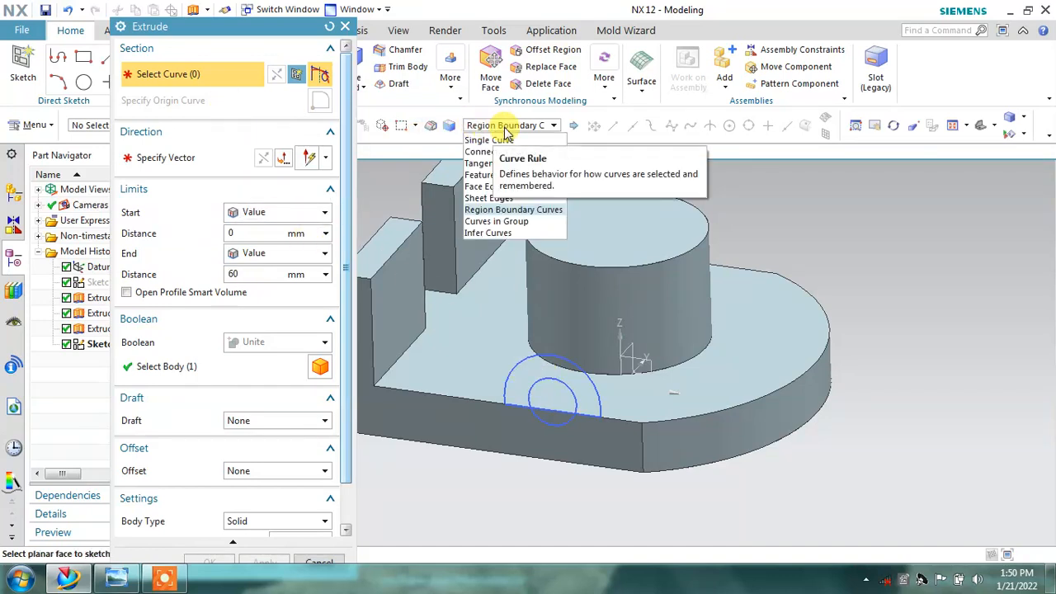
click(485, 141)
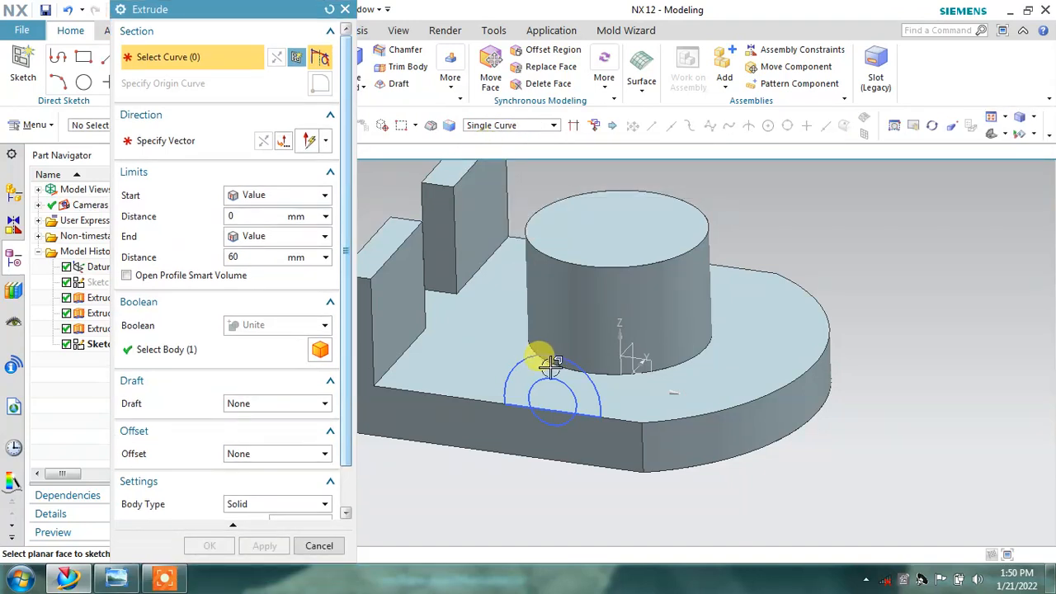
click(511, 125)
click(507, 152)
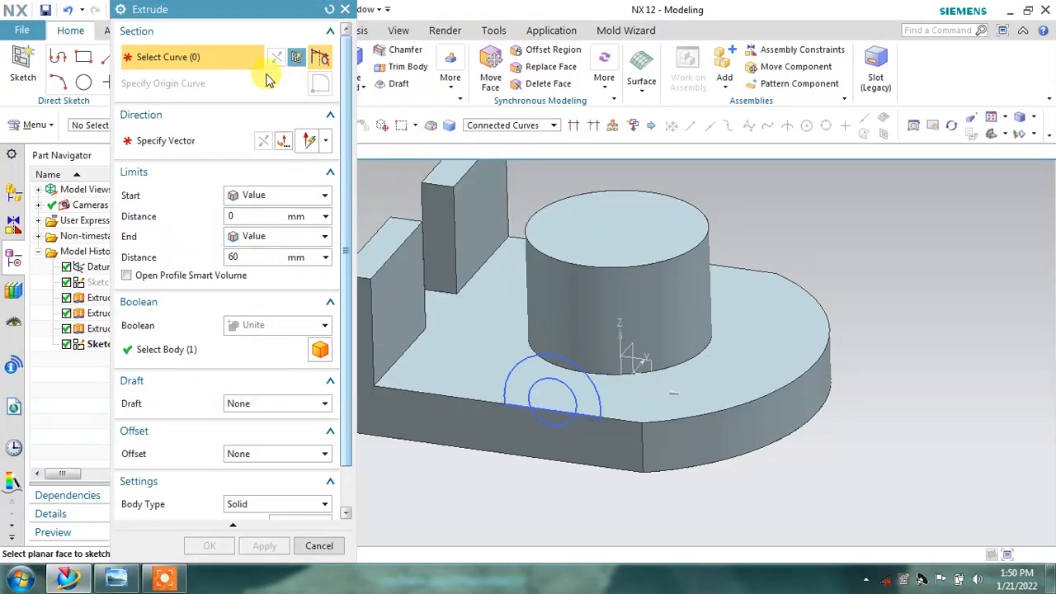
click(526, 357)
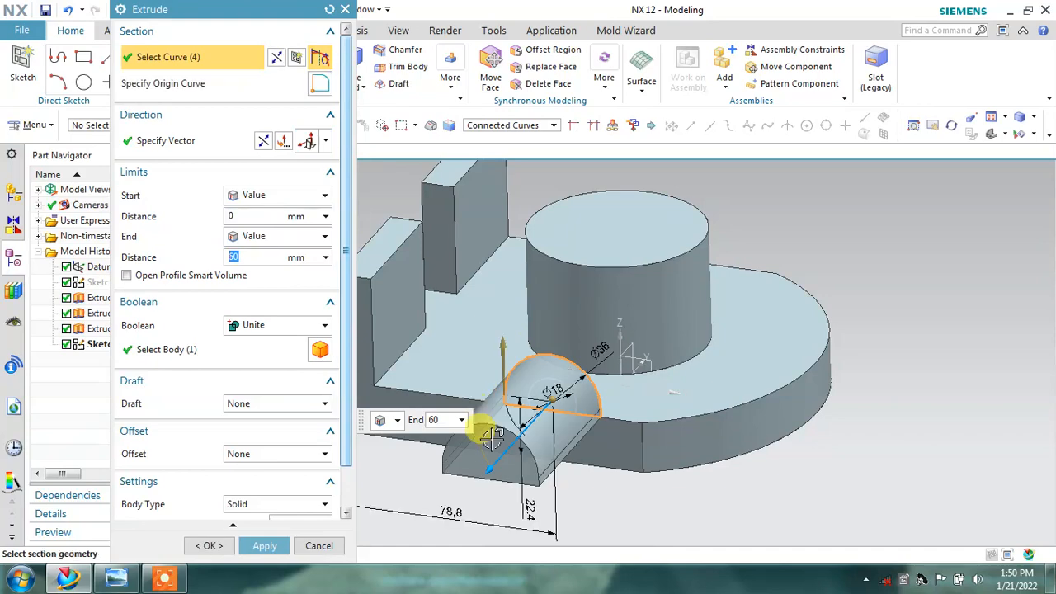
click(283, 142)
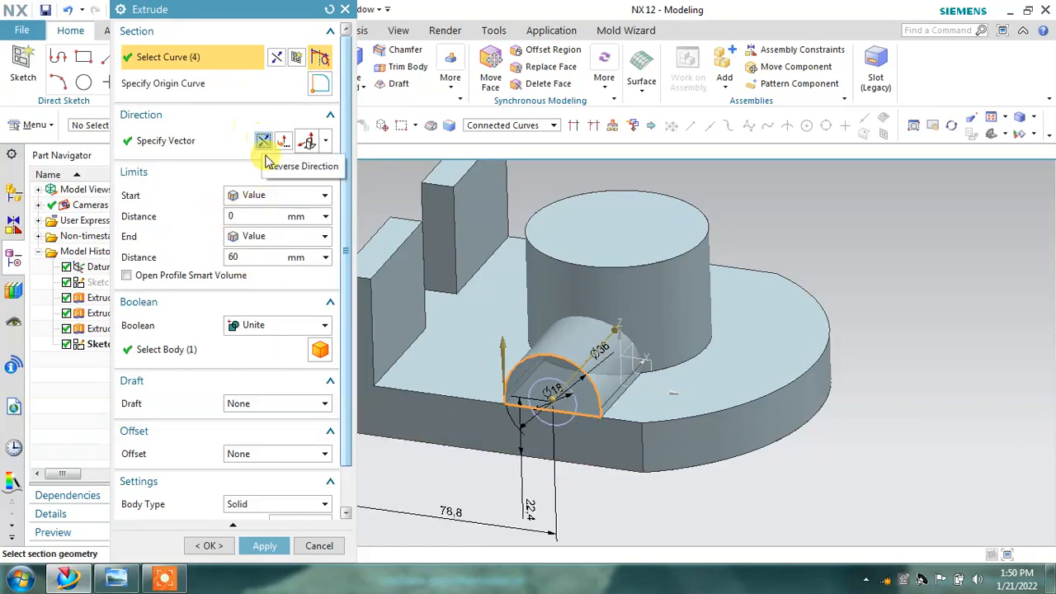
Step: Try to end the boss extrusion at the base plate's opposite side face with the Until Selected limit
middle_drag(670, 381, 578, 401)
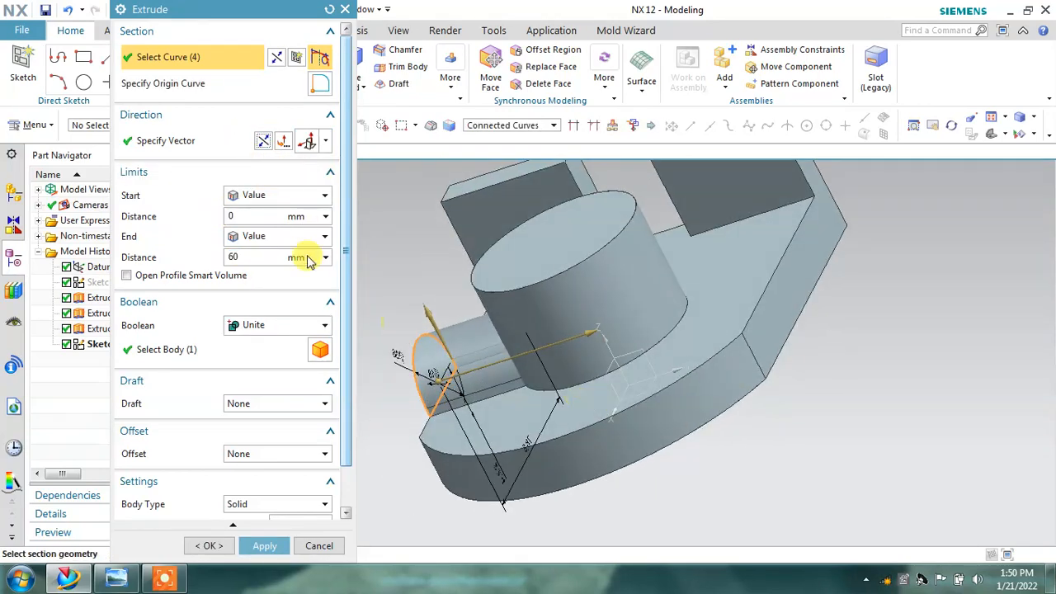
click(284, 239)
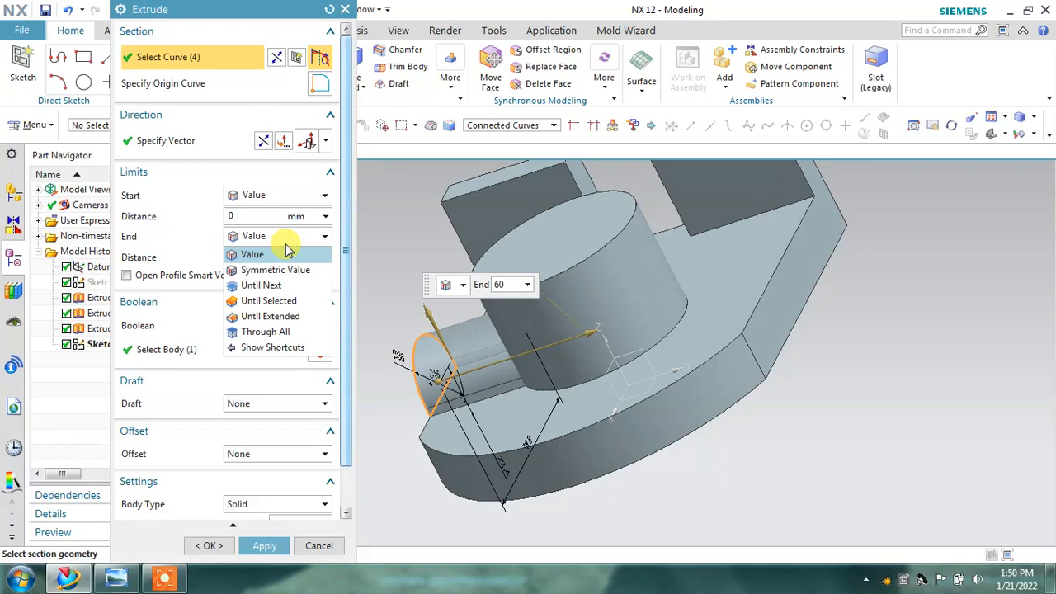
click(267, 301)
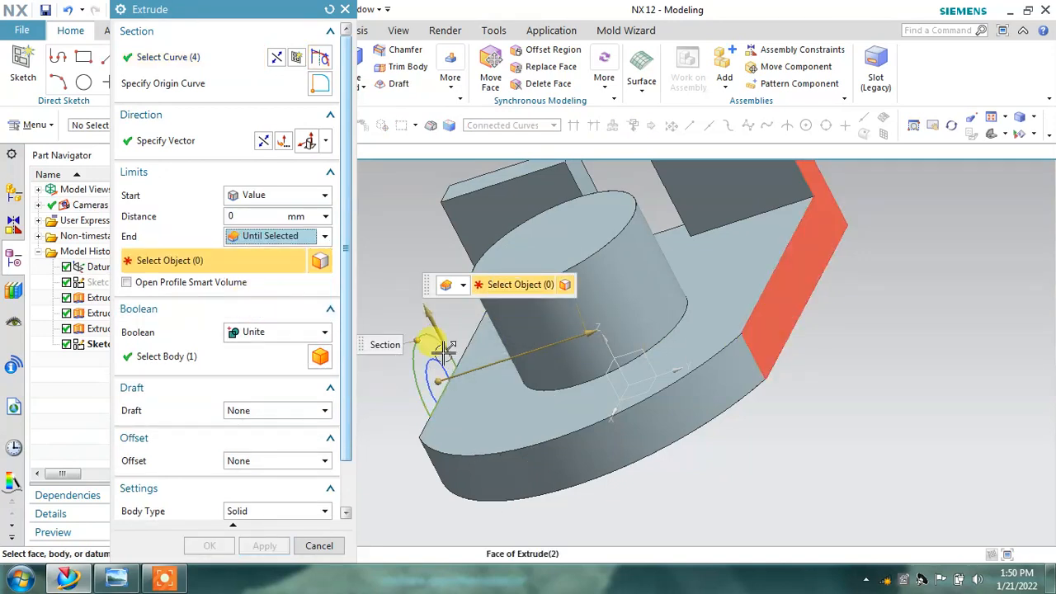
click(788, 304)
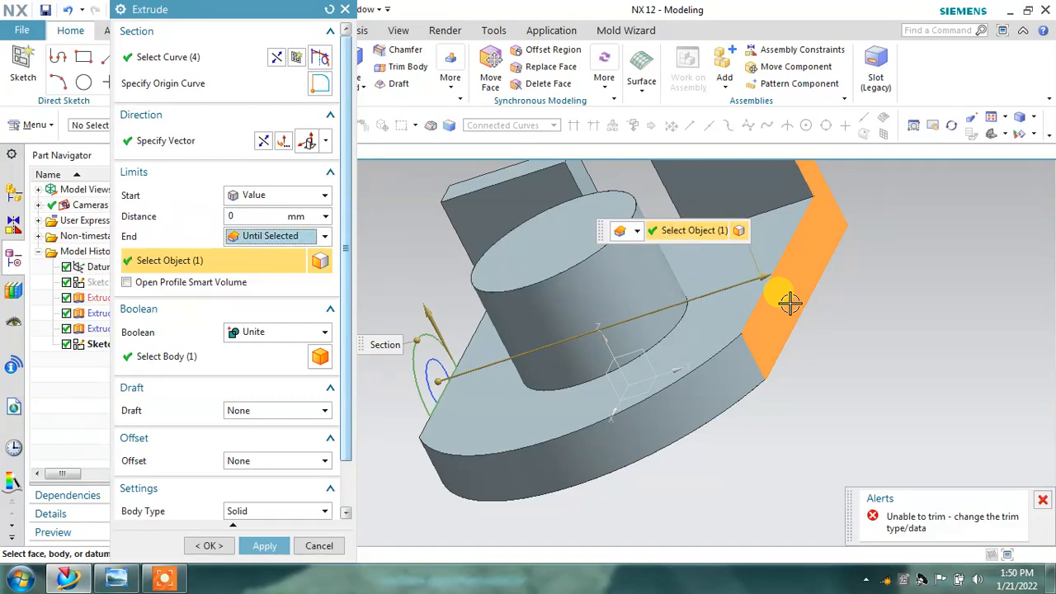
click(1042, 502)
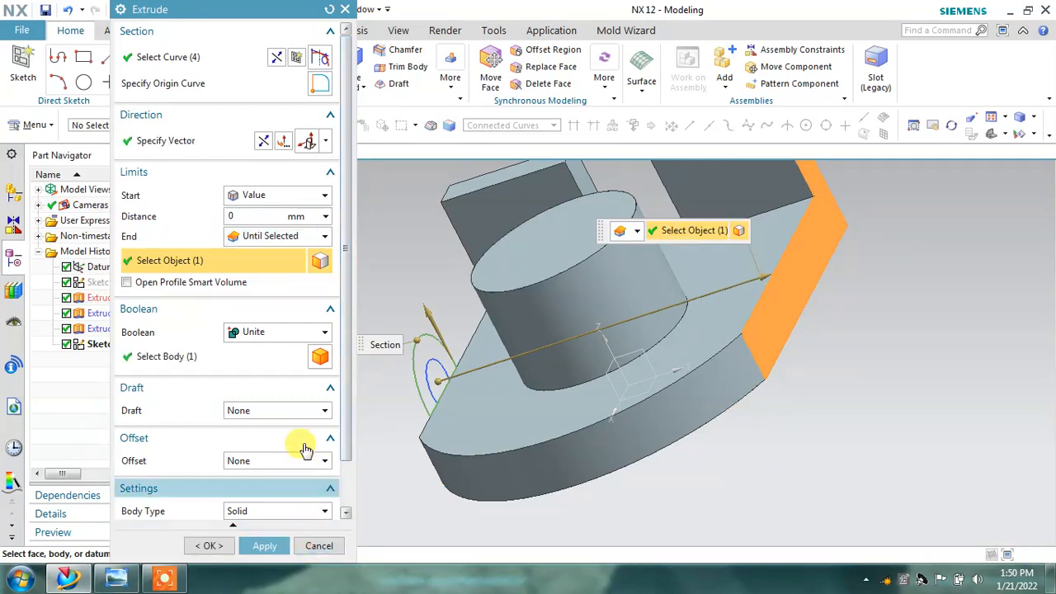
Step: Set the boss extrusion's end limit to Until Next so that it runs to the central cylinder
click(275, 238)
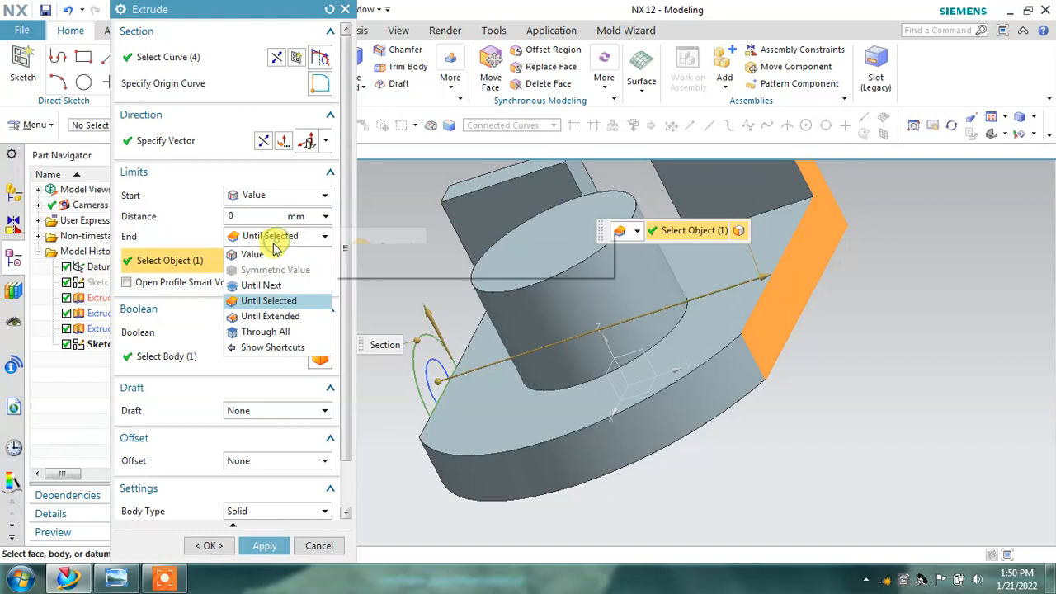
click(264, 285)
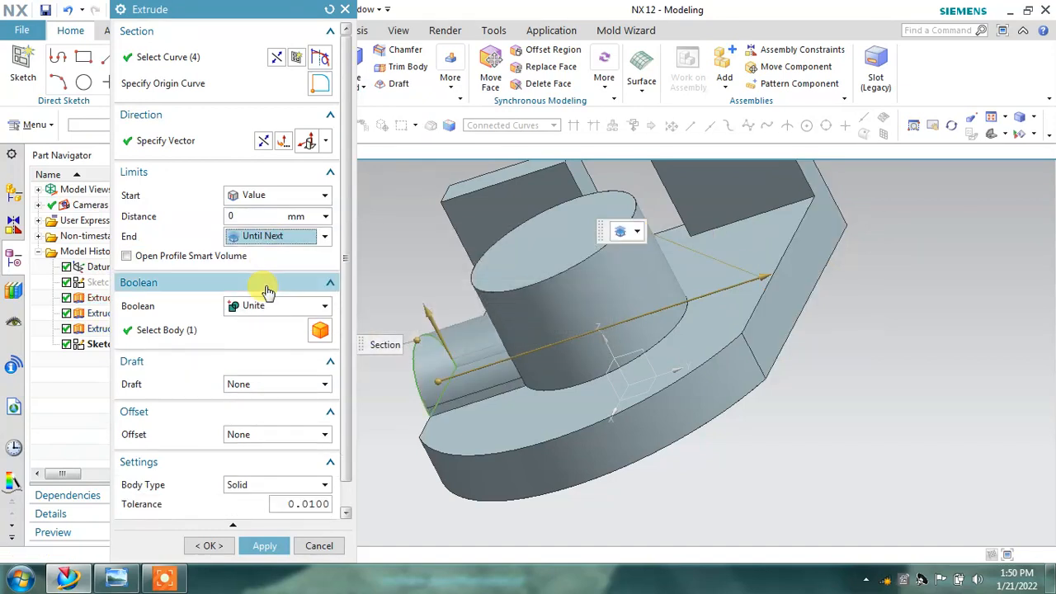
click(766, 273)
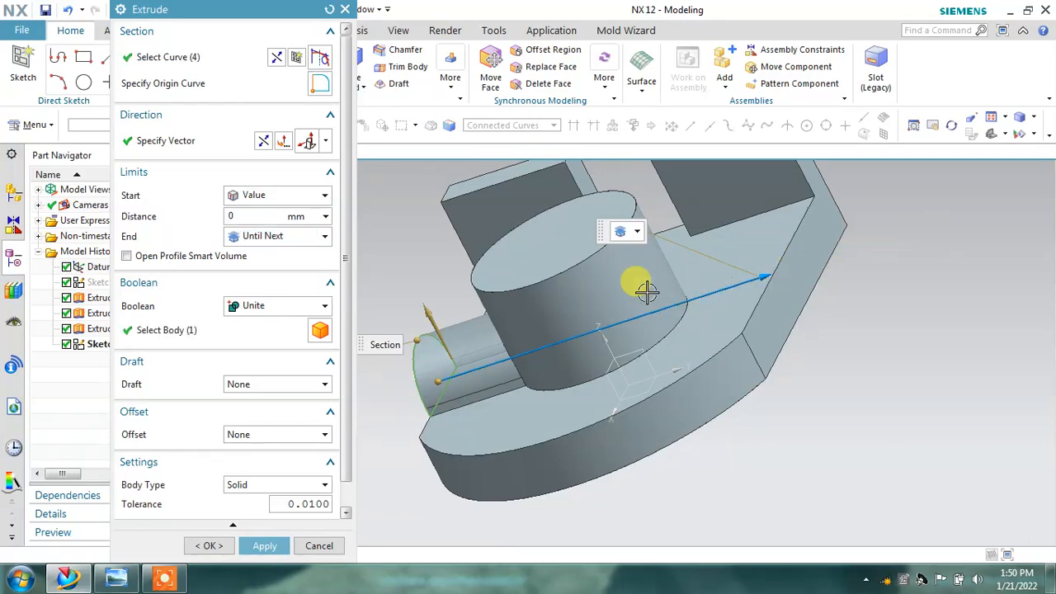
Step: Change the boss extrusion's end limit to a value of 130 mm and apply it united with the body
click(268, 236)
click(251, 257)
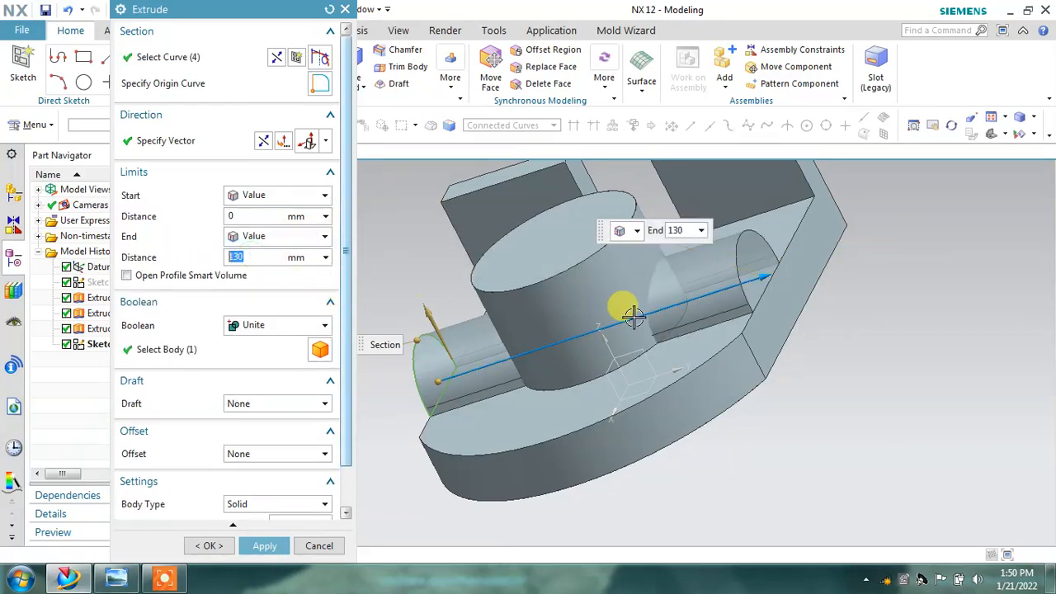
middle_drag(769, 270, 794, 292)
middle_drag(802, 319, 800, 300)
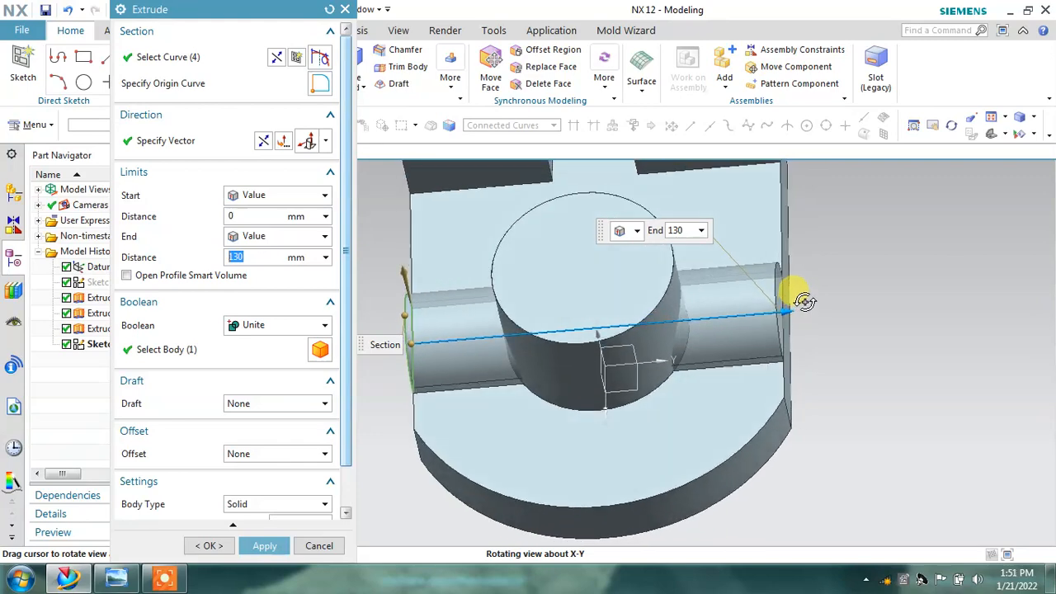
drag(225, 16, 256, 36)
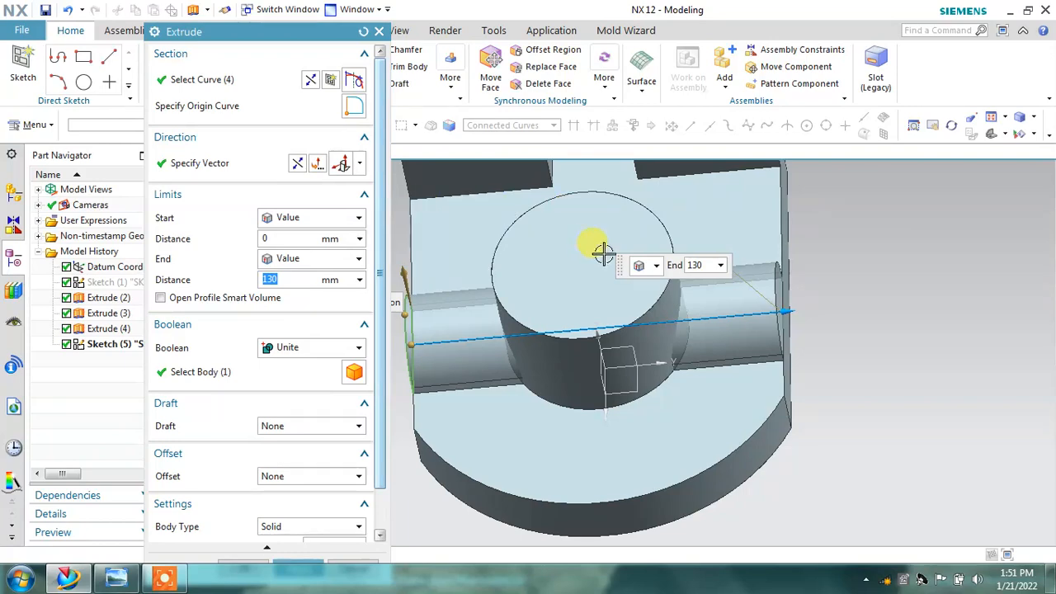
middle_drag(603, 253, 861, 366)
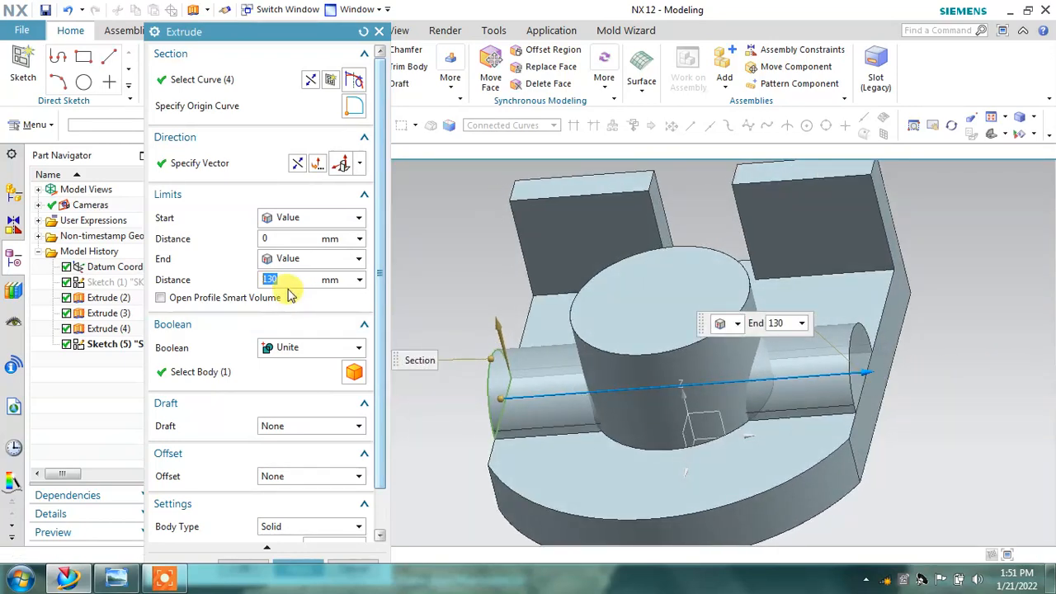
drag(279, 38, 278, 16)
click(297, 545)
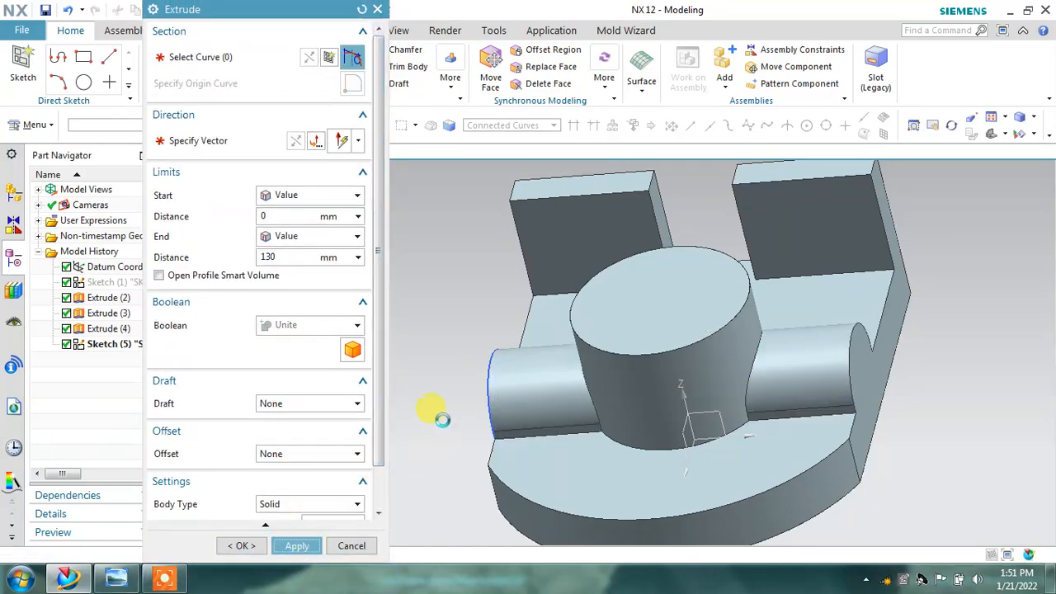
Step: Extrude the boss's inner circle 130 mm as a subtraction to cut the through hole, and finish the Extrude command
middle_drag(436, 417, 577, 385)
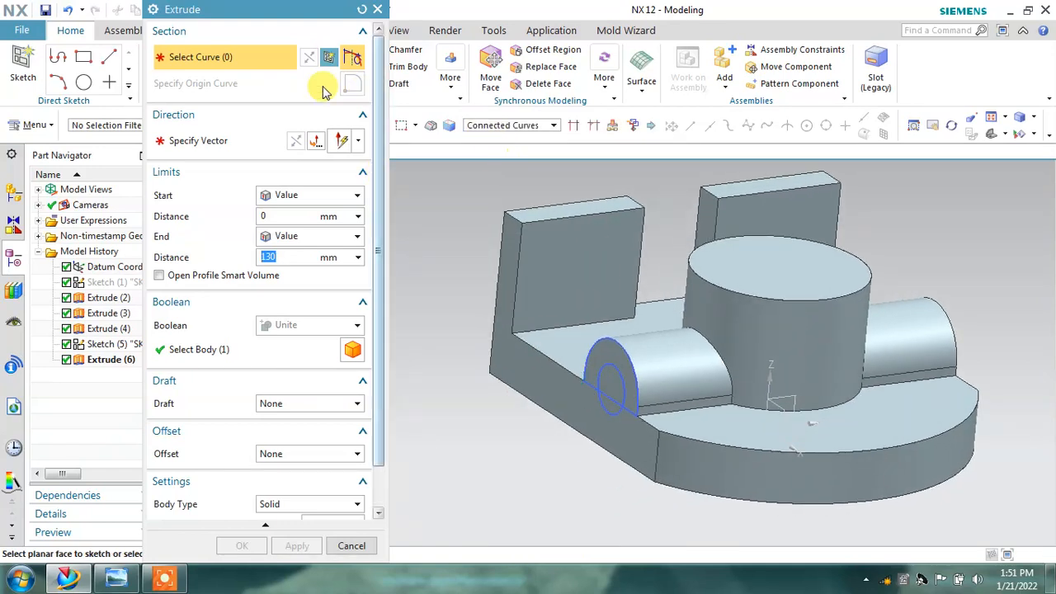
click(617, 365)
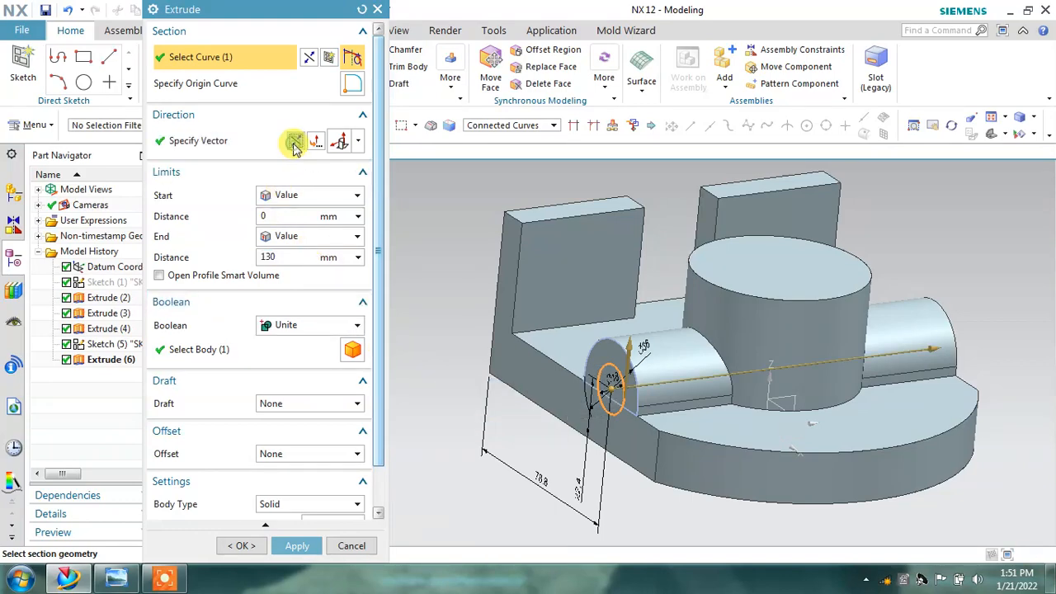
click(290, 326)
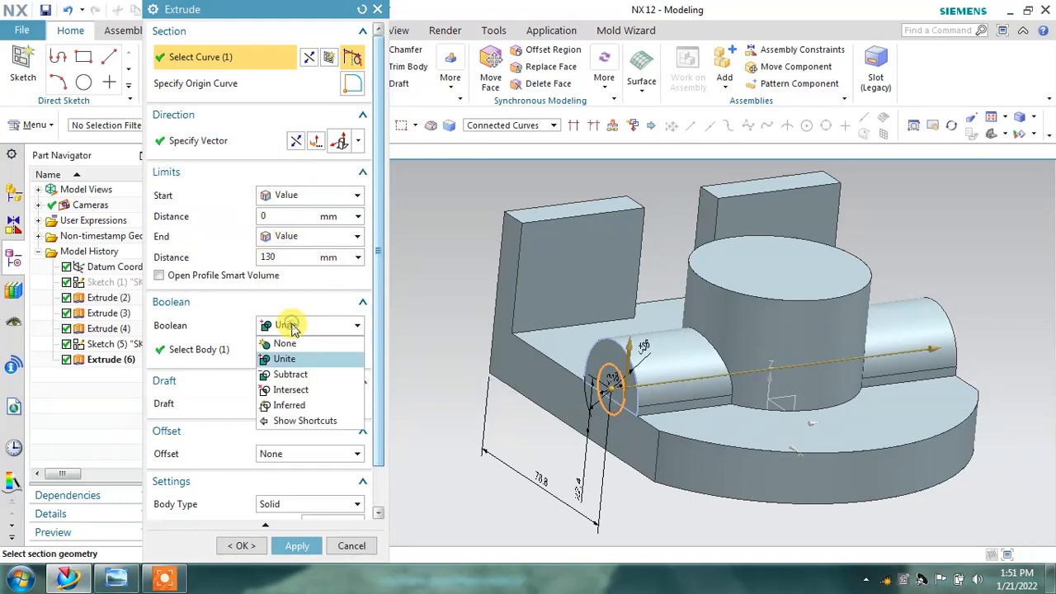
click(285, 371)
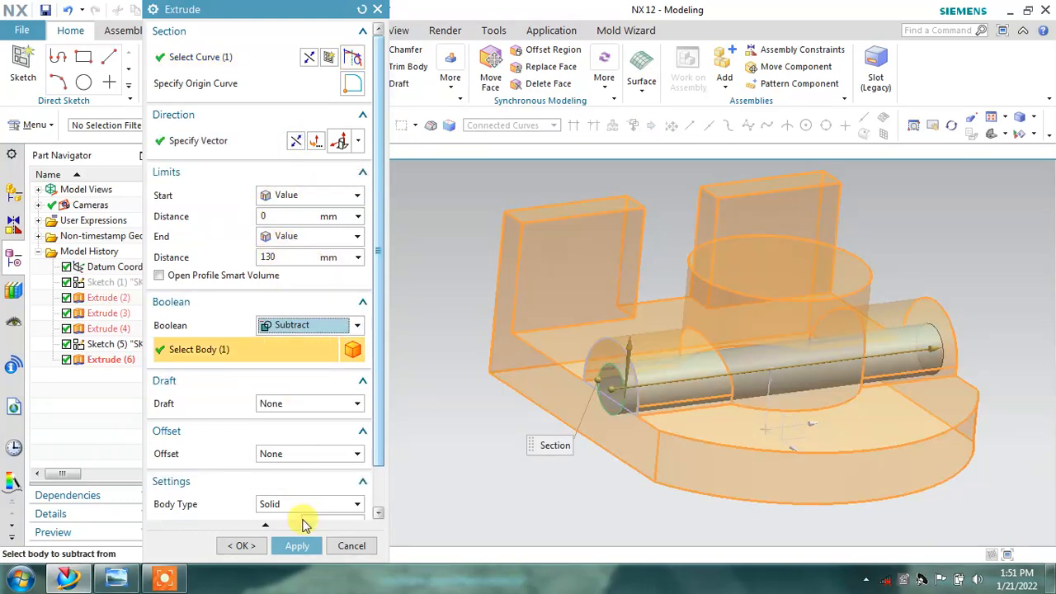
click(297, 546)
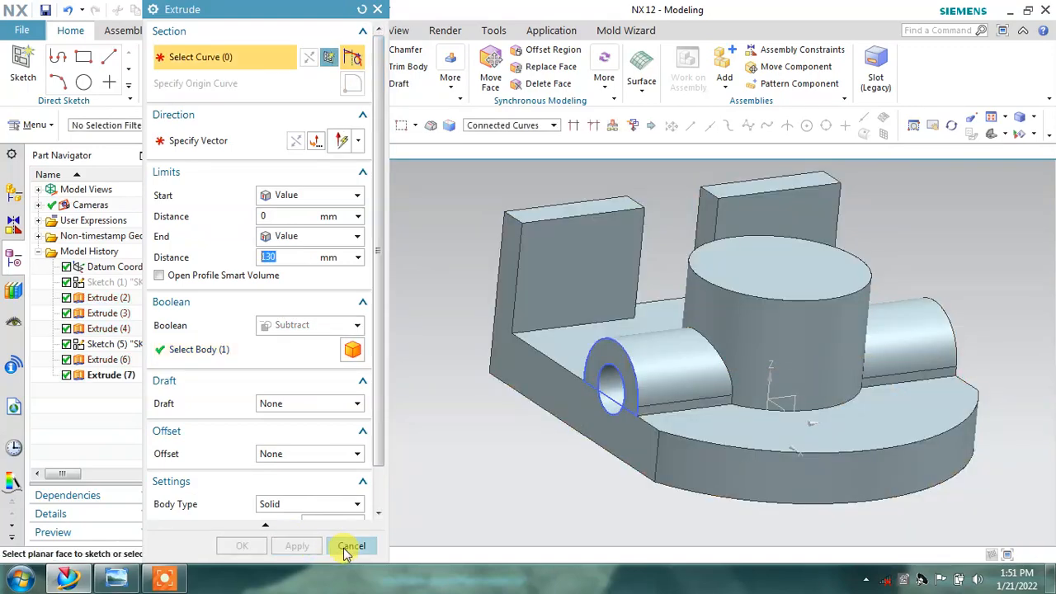
click(346, 546)
Step: Hide the sketch of the boss profile on the base plate's side face
middle_drag(341, 542, 677, 404)
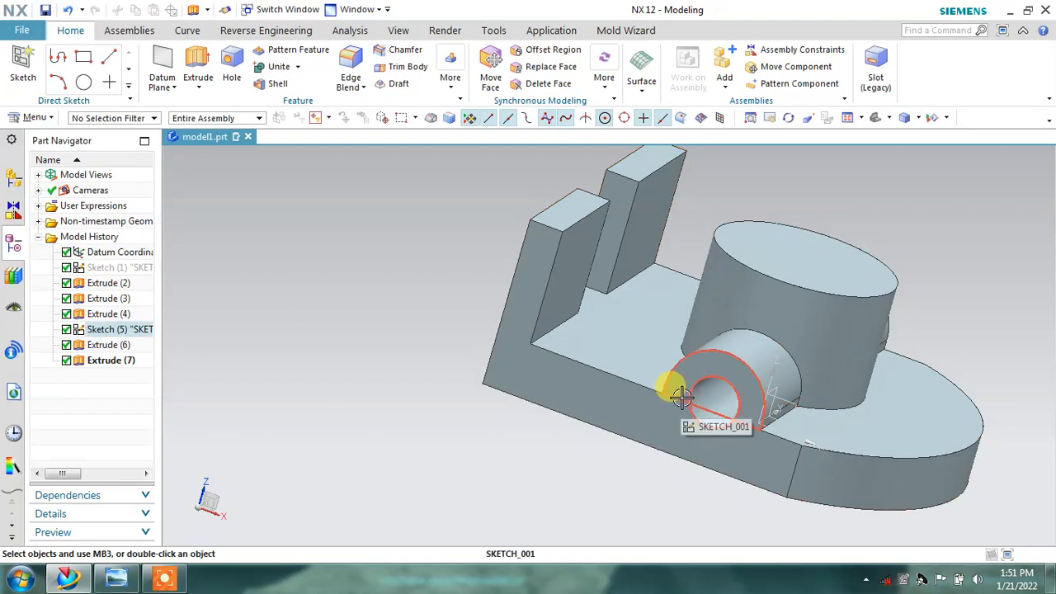
click(683, 398)
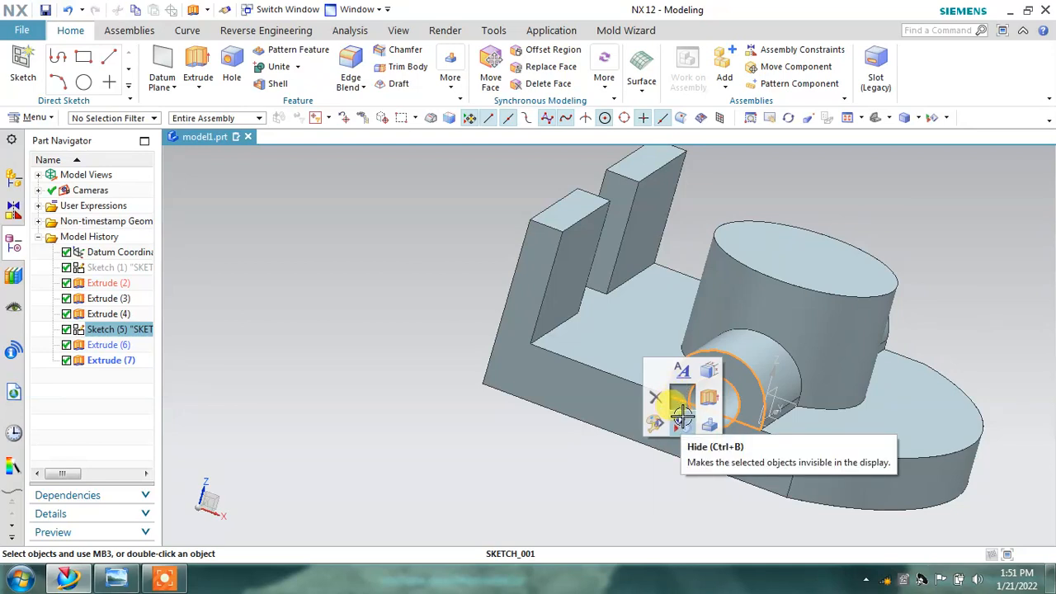
click(683, 421)
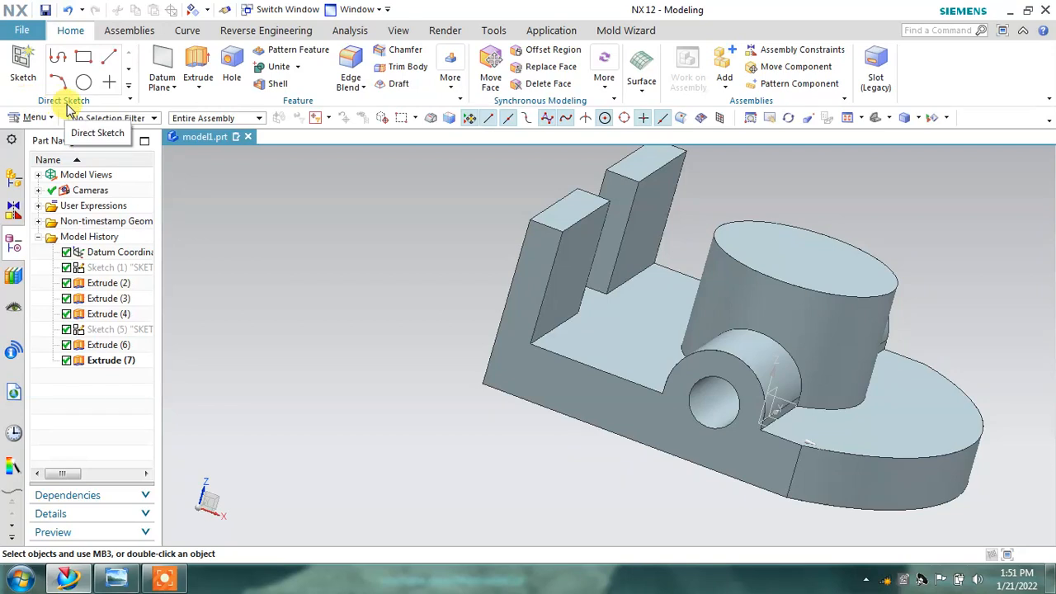
Step: Create a sketch on the base plate's upper face beside the central cylinder
click(23, 67)
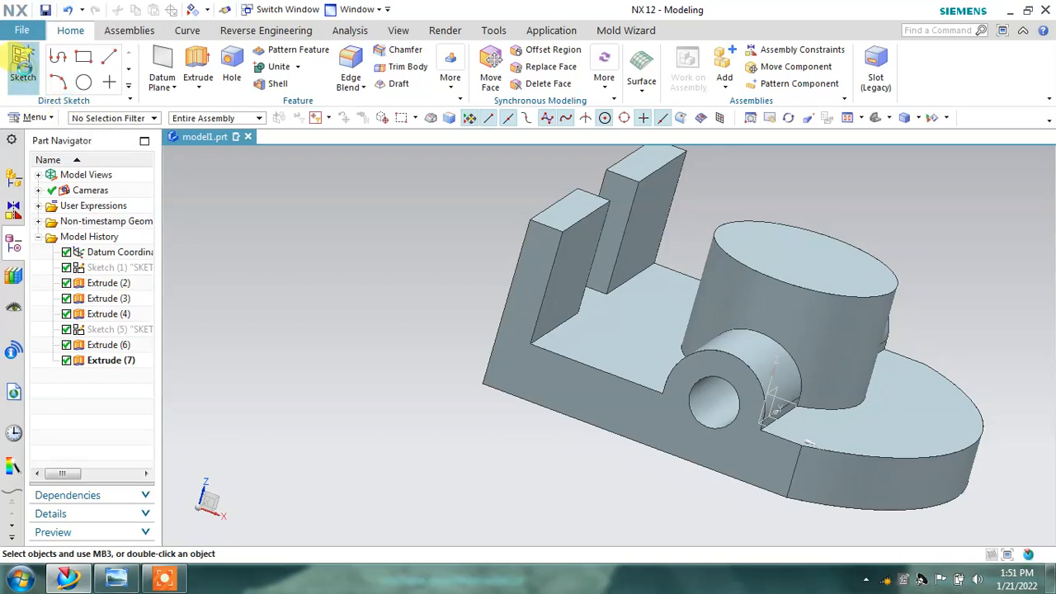
click(930, 426)
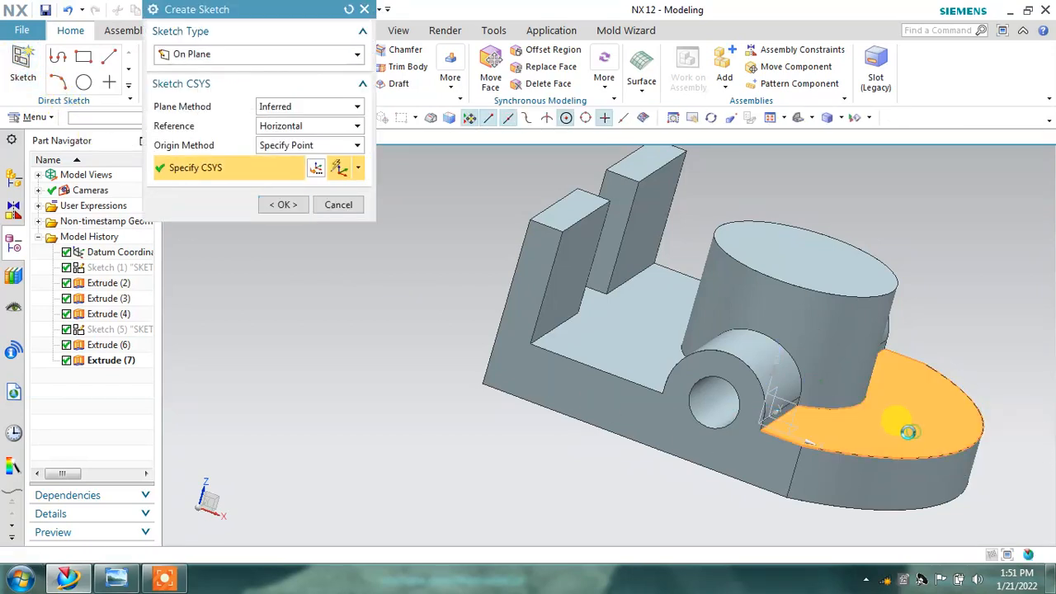
click(278, 205)
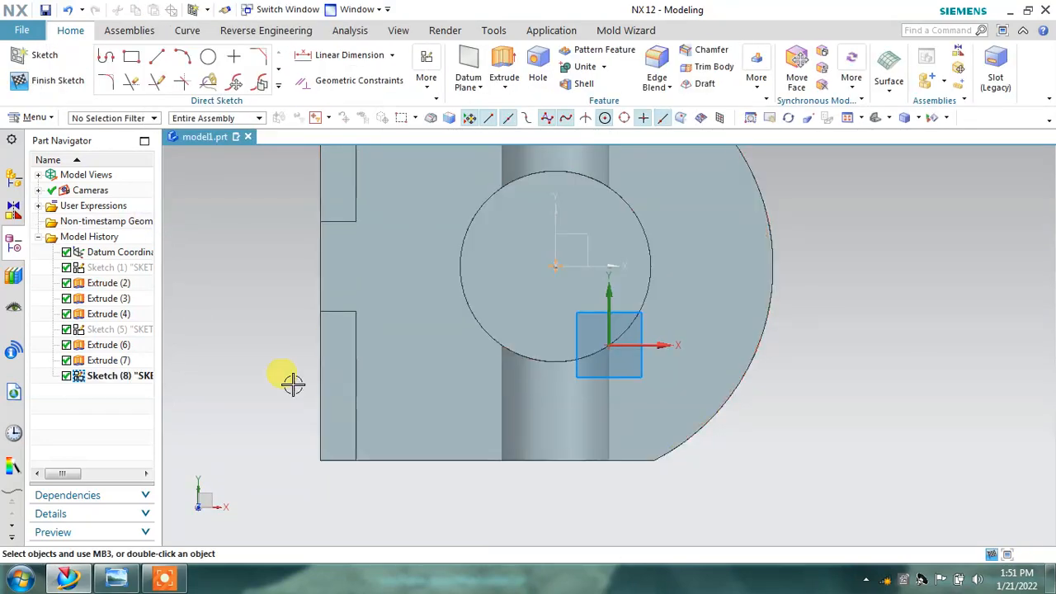
Step: Bring the reference drawing into view and examine its front and top views for the angled arm's dimensions
click(1028, 10)
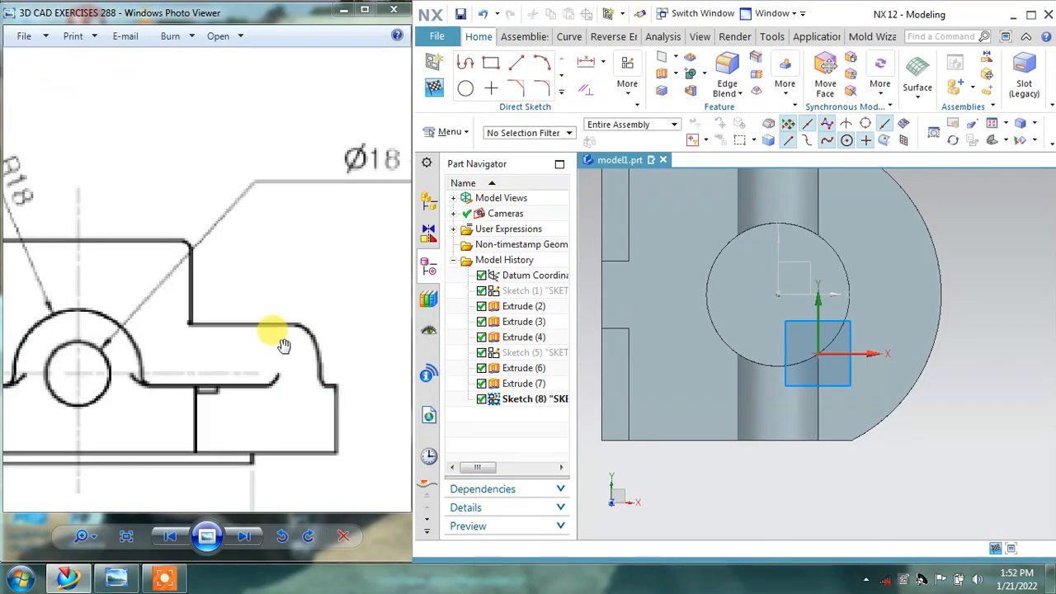
scroll(264, 297, down, 2)
scroll(280, 247, up, 2)
scroll(277, 223, down, 2)
drag(280, 305, 150, 241)
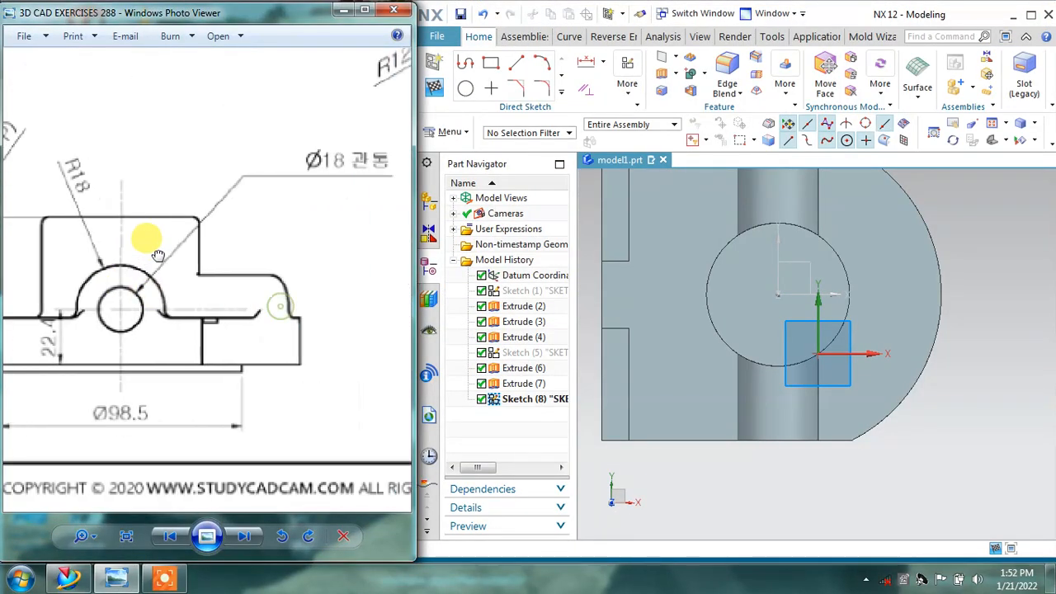
drag(151, 333, 154, 165)
scroll(212, 288, down, 2)
scroll(207, 258, up, 3)
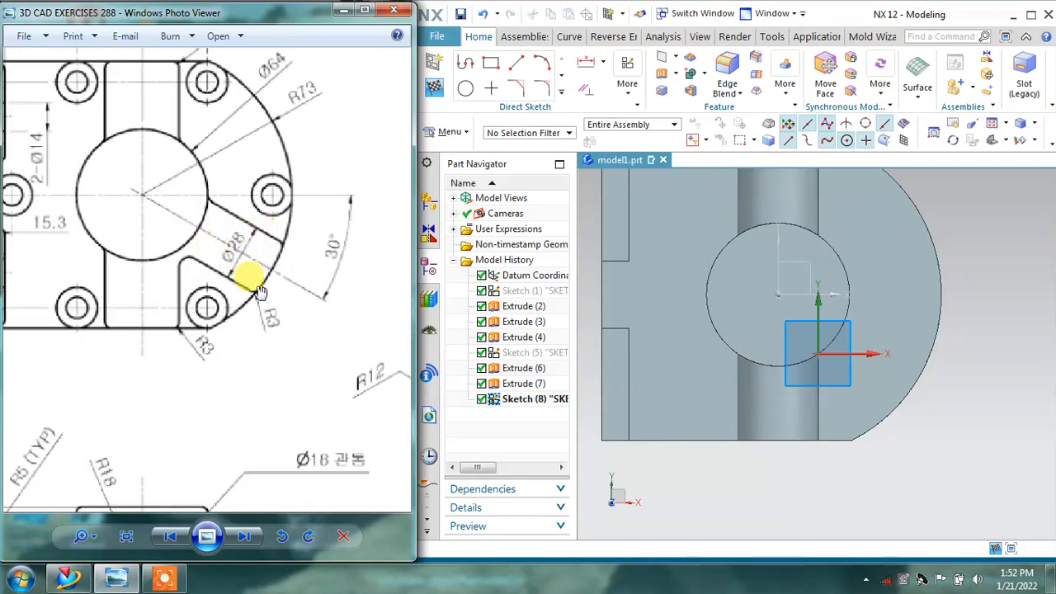
drag(367, 377, 31, 230)
mouse_move(112, 248)
mouse_down()
mouse_move(306, 389)
mouse_move(351, 439)
mouse_up()
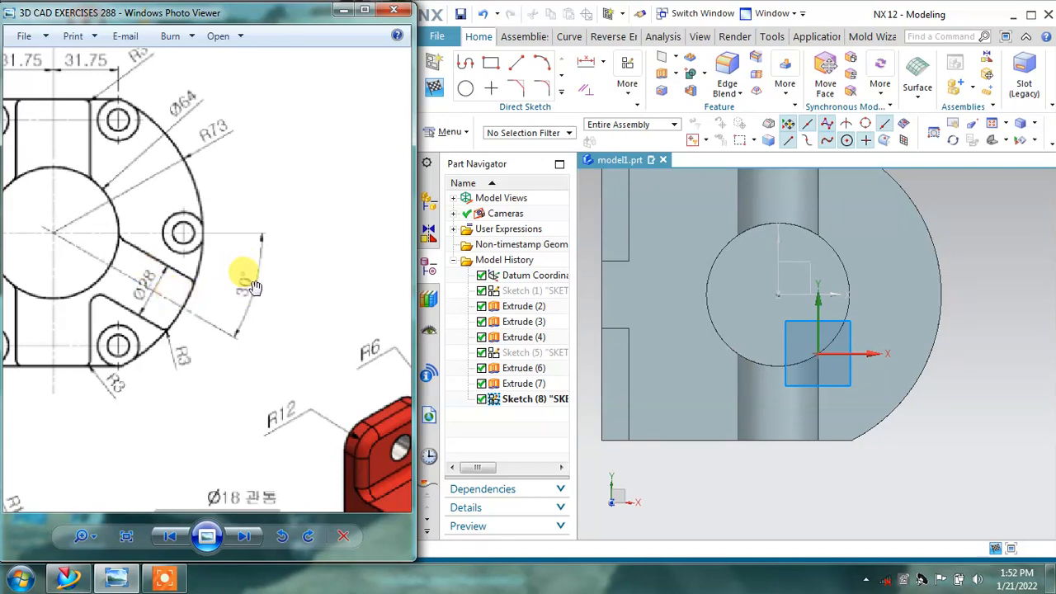
click(465, 62)
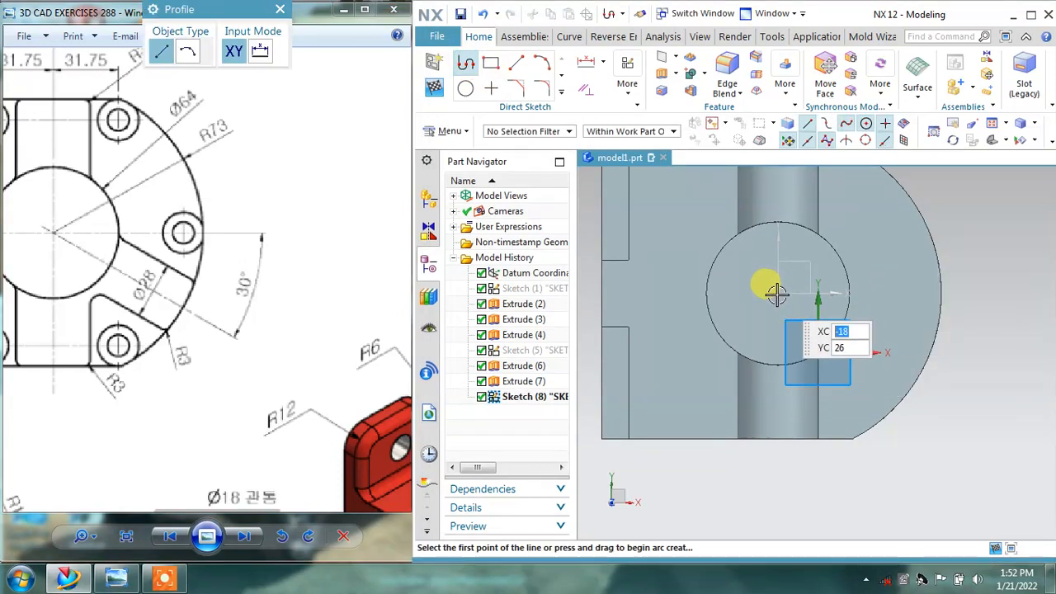
scroll(776, 294, up, 4)
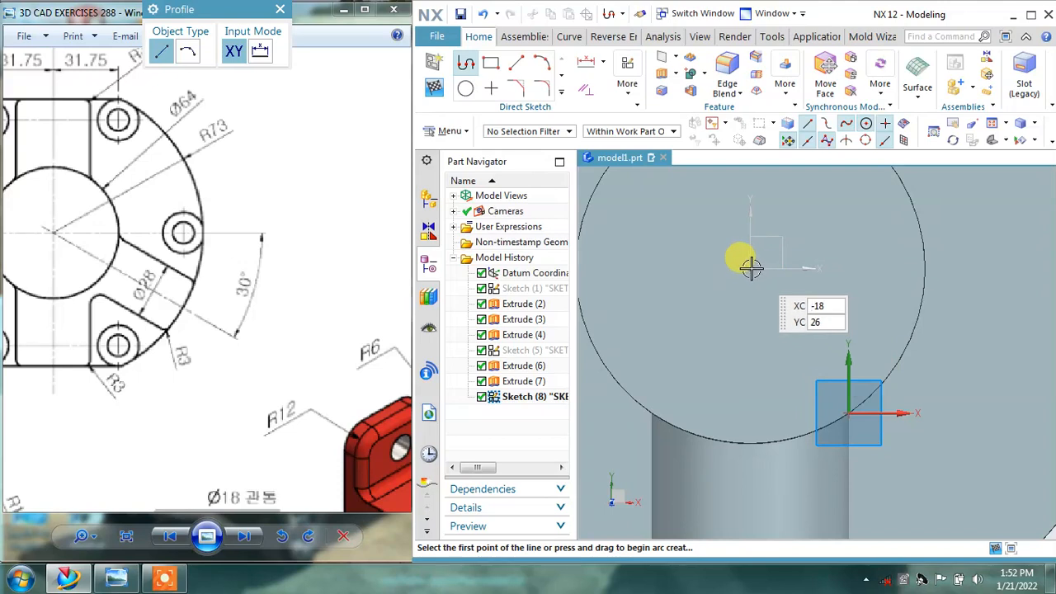
click(747, 267)
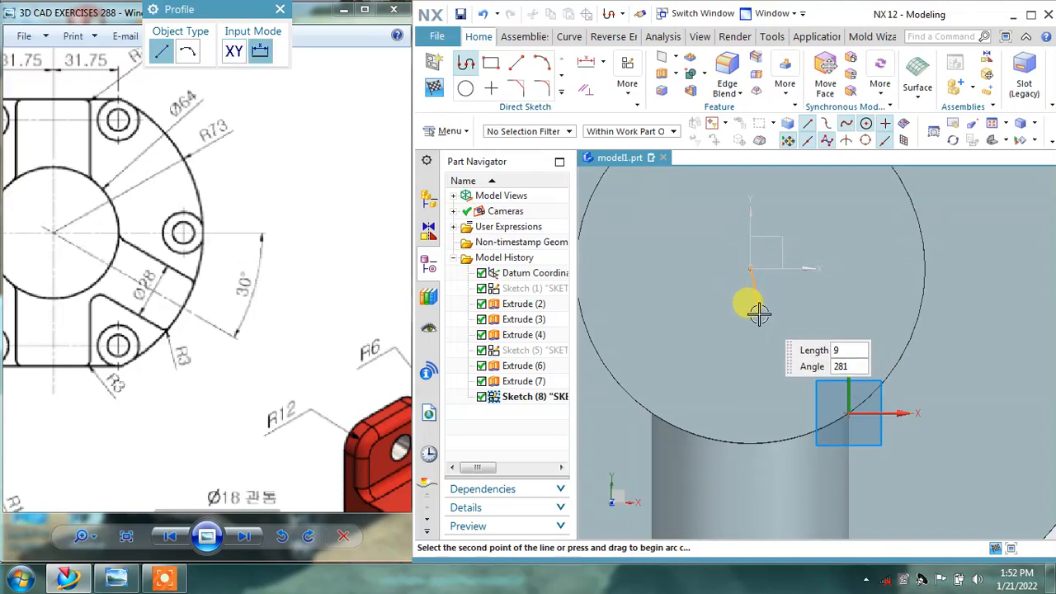
scroll(754, 308, down, 4)
key(Escape)
key(Escape)
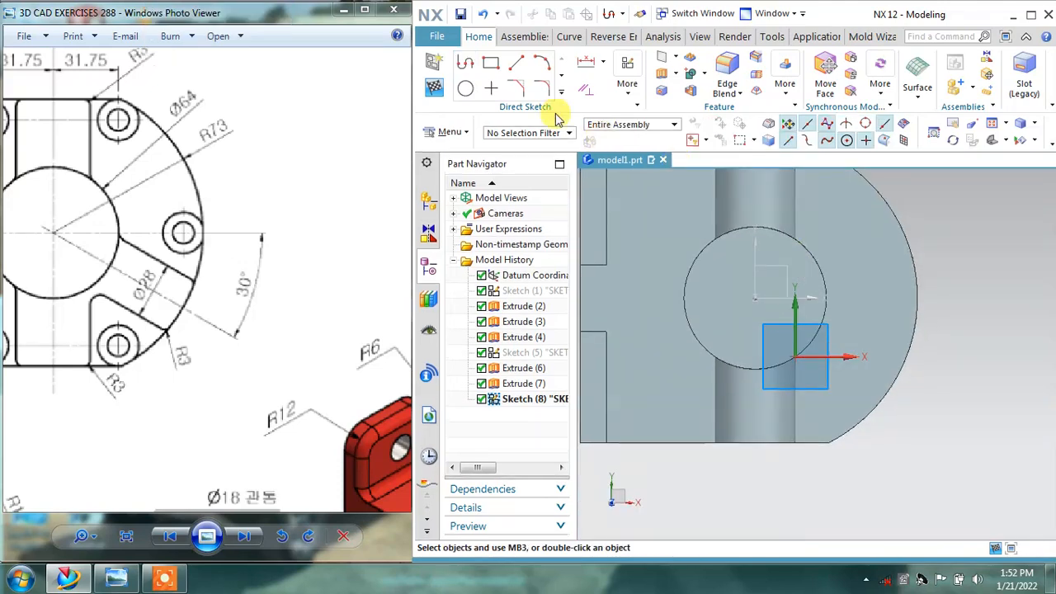
Step: Sketch a slanted line from the central cylinder's centre down to just beyond the base plate's rounded edge
click(468, 66)
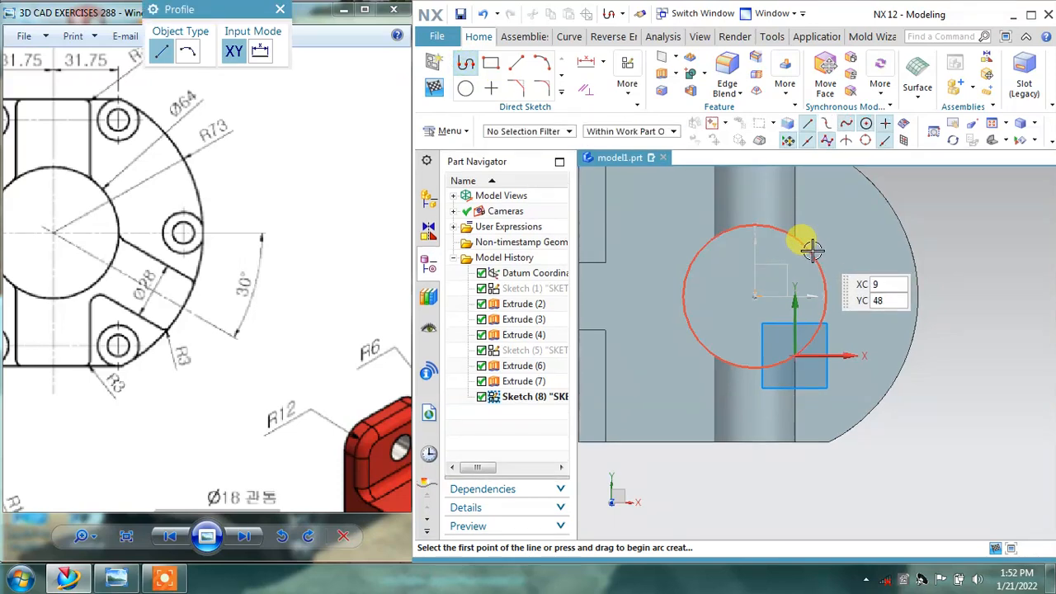
click(754, 295)
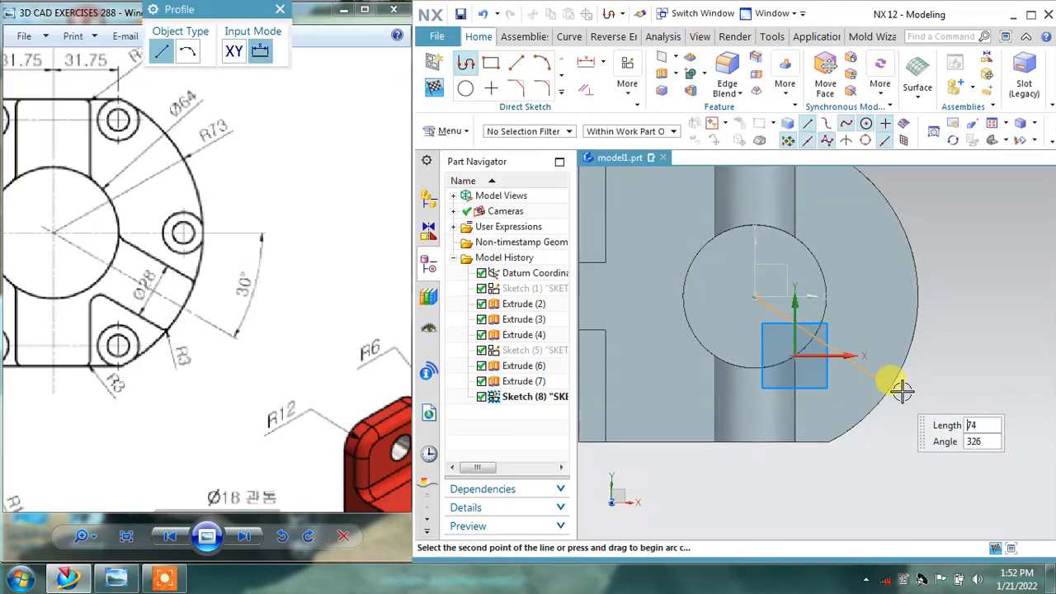
click(916, 401)
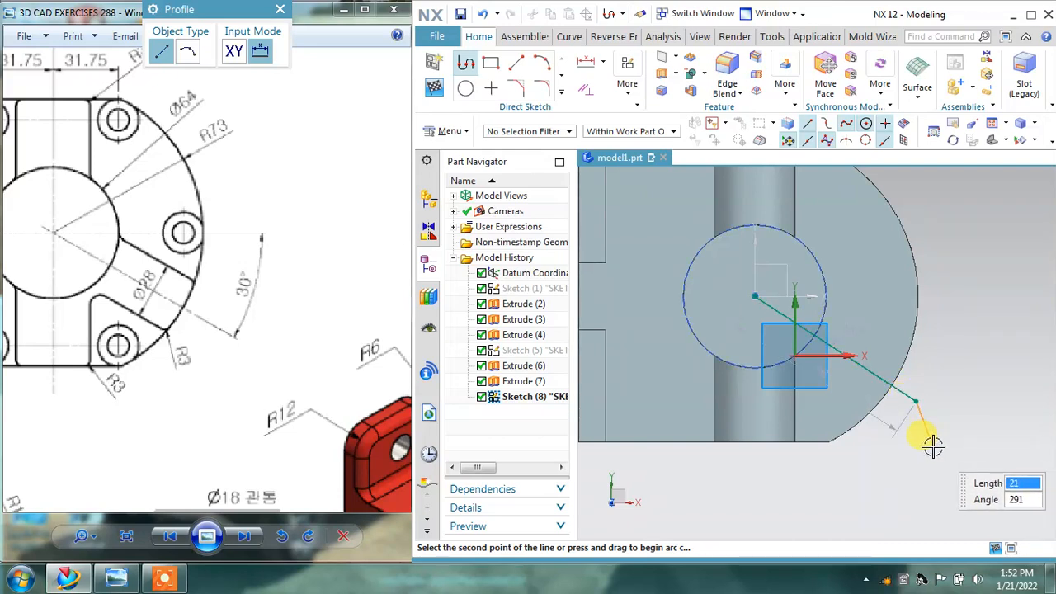
key(Escape)
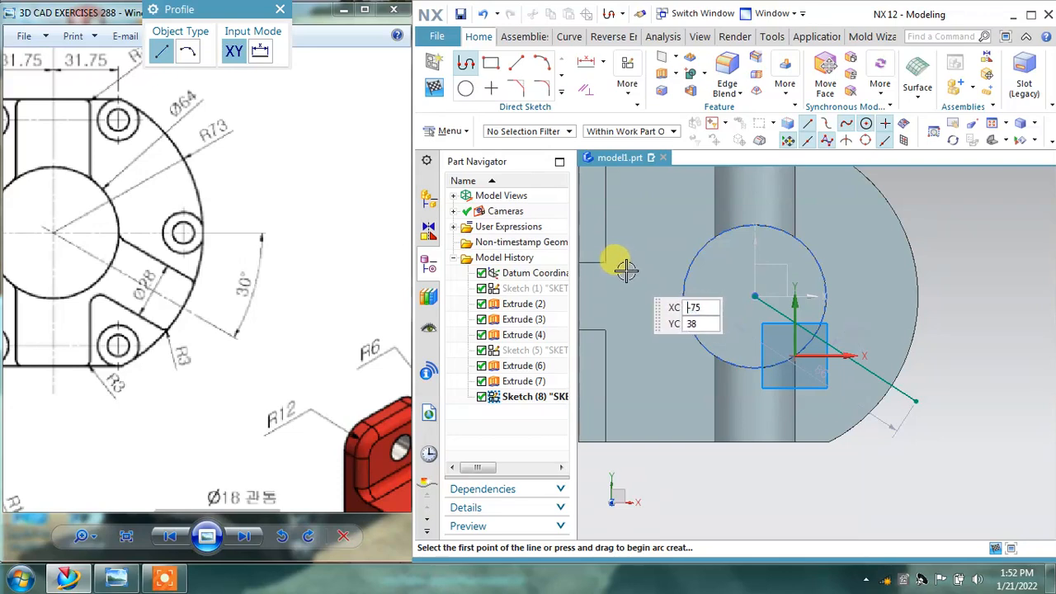
key(Escape)
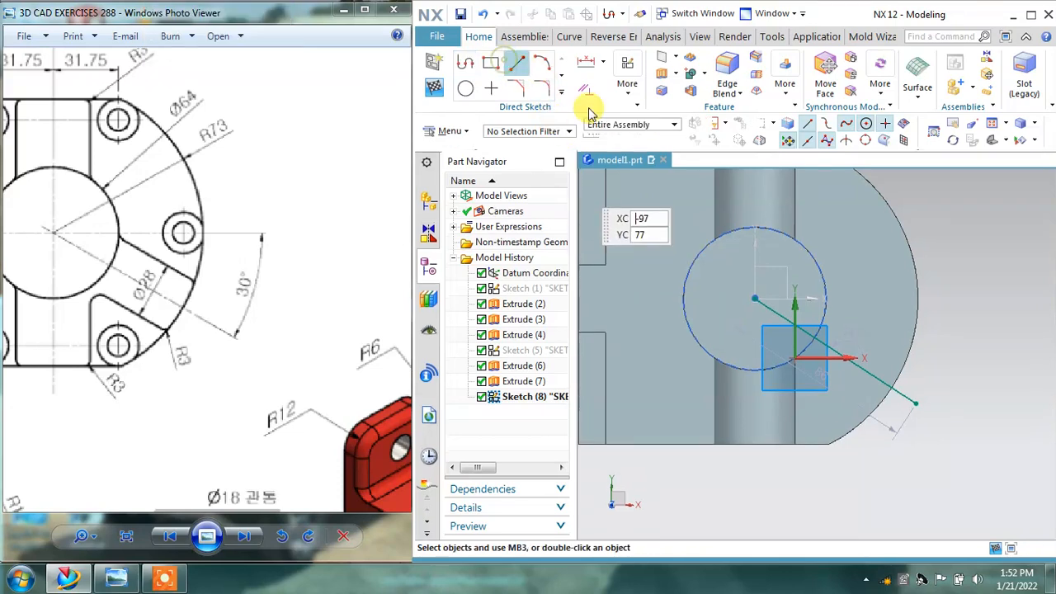
Step: Sketch a horizontal line from the cylinder's centre to the base plate's rounded edge and convert it to a reference line
key(l)
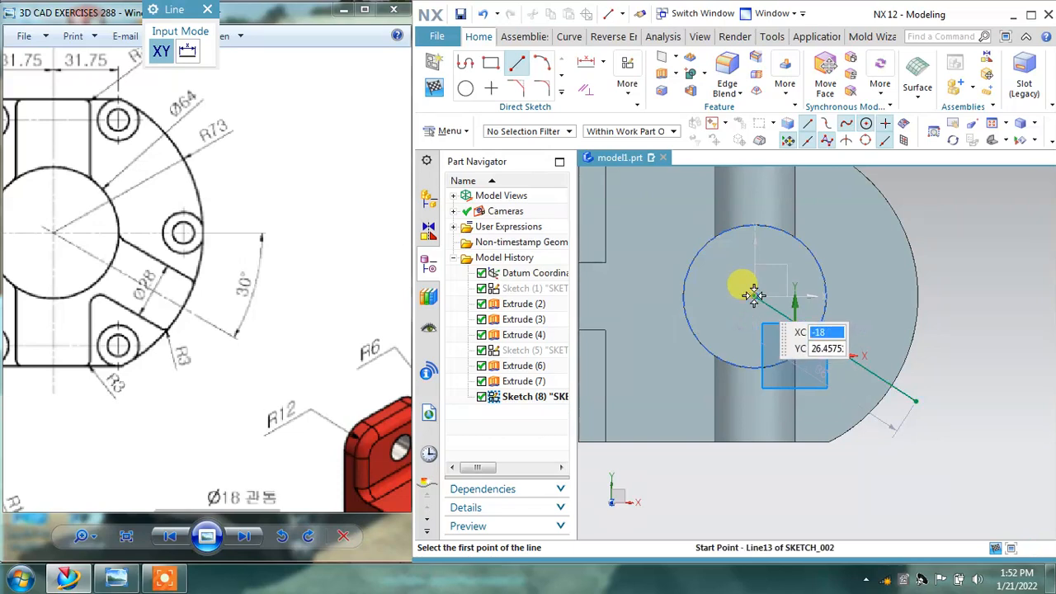
click(754, 295)
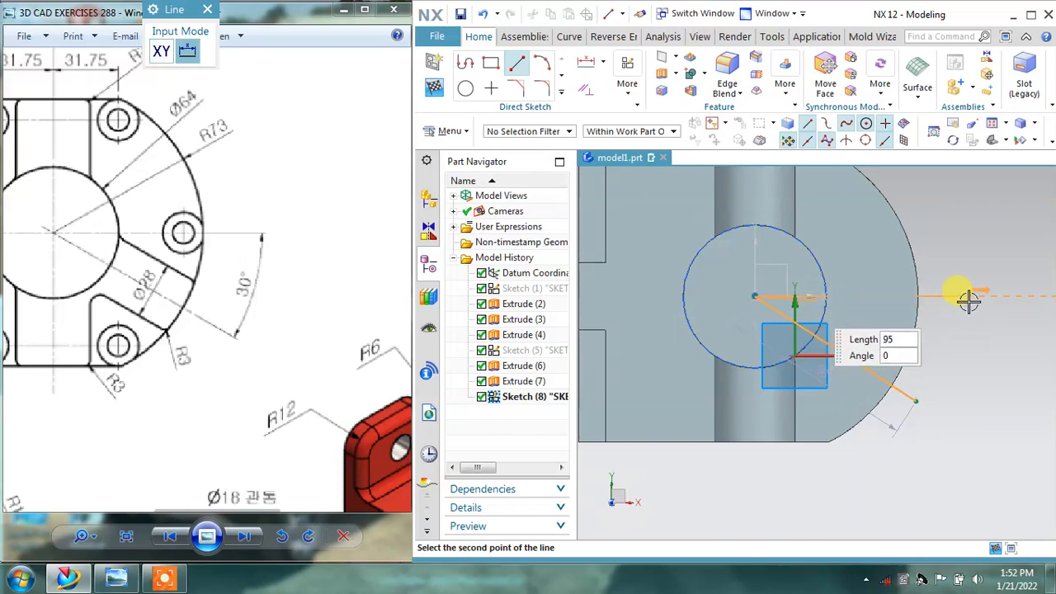
click(919, 294)
right_click(938, 283)
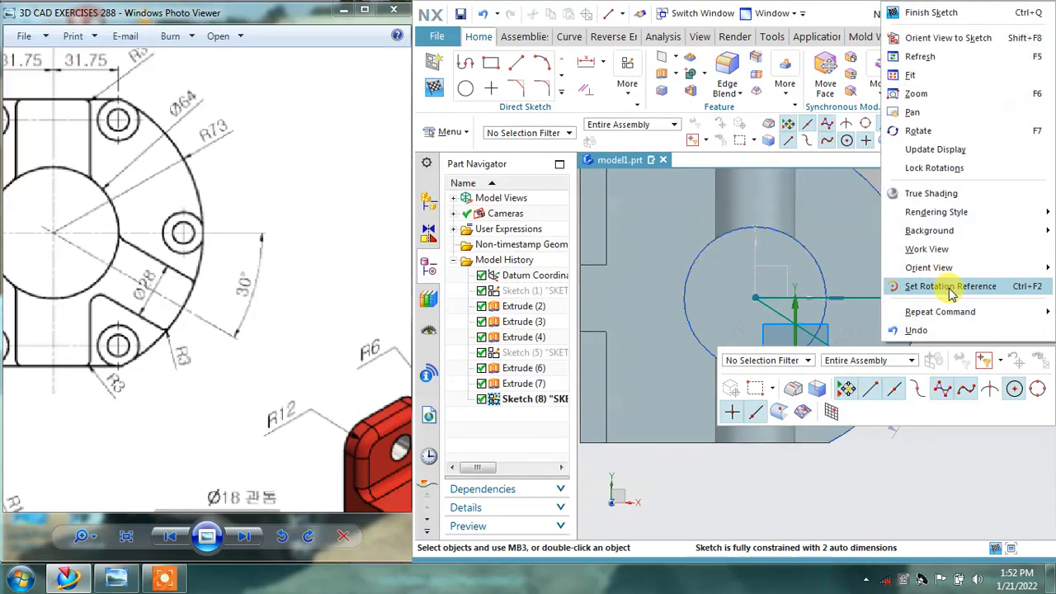
click(958, 455)
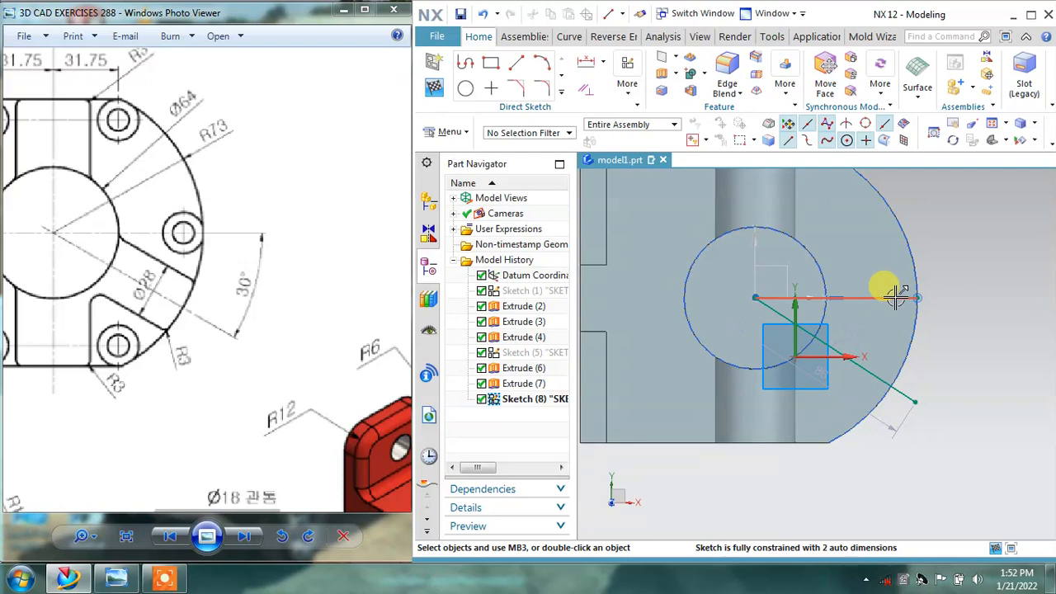
click(895, 297)
click(797, 243)
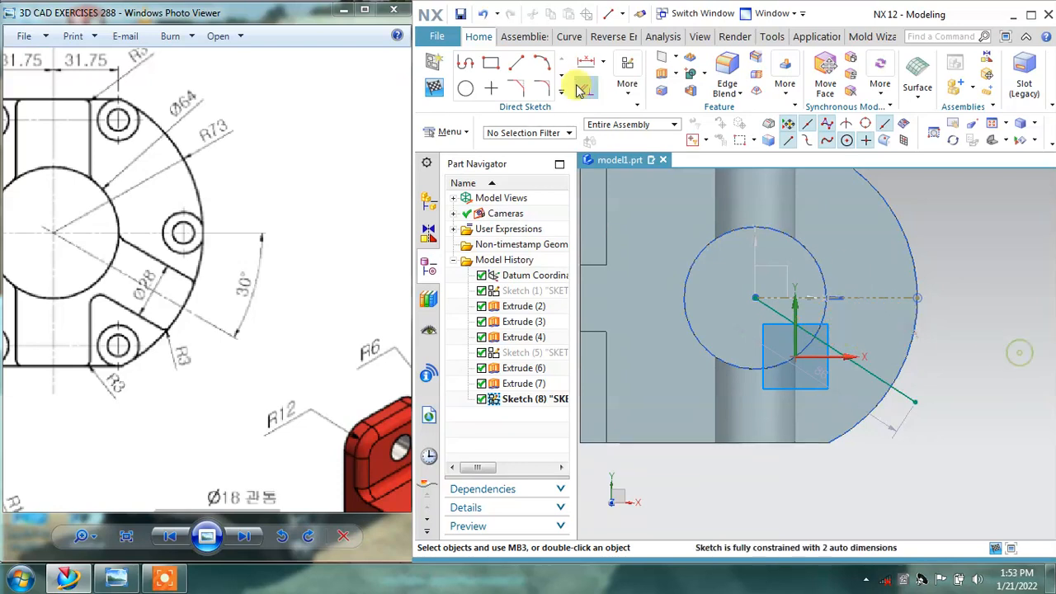
Step: Add a 30° angular dimension between the horizontal reference line and the slanted line, and finish the sketch
click(603, 64)
click(630, 136)
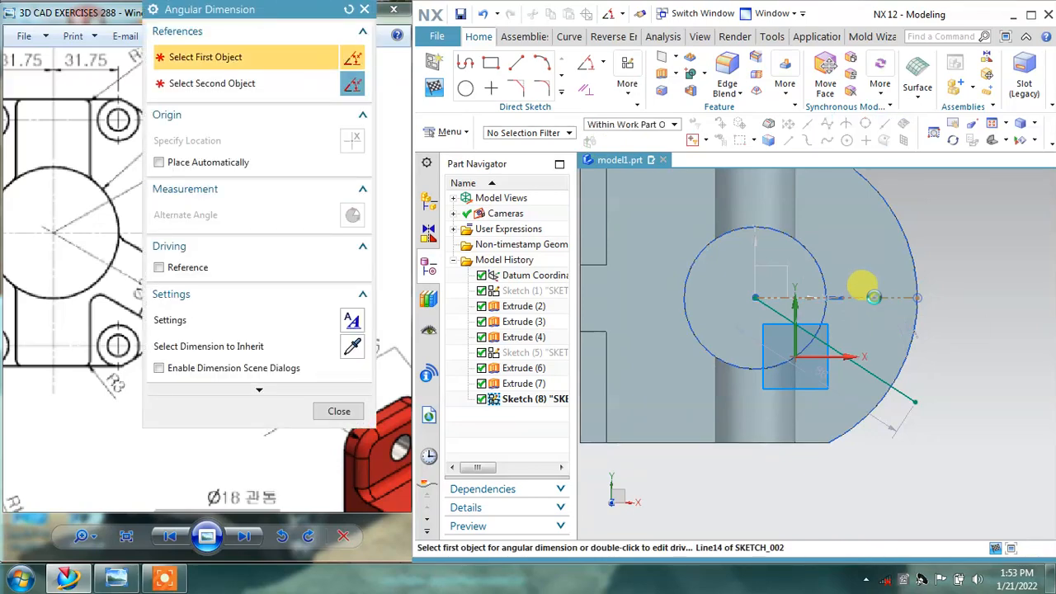
click(868, 298)
click(854, 340)
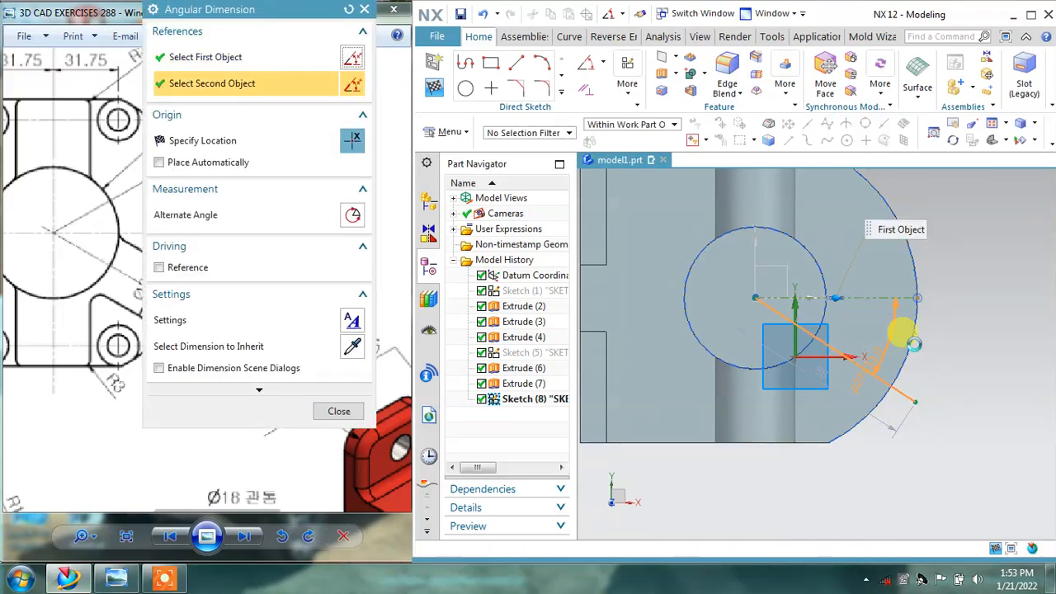
click(932, 375)
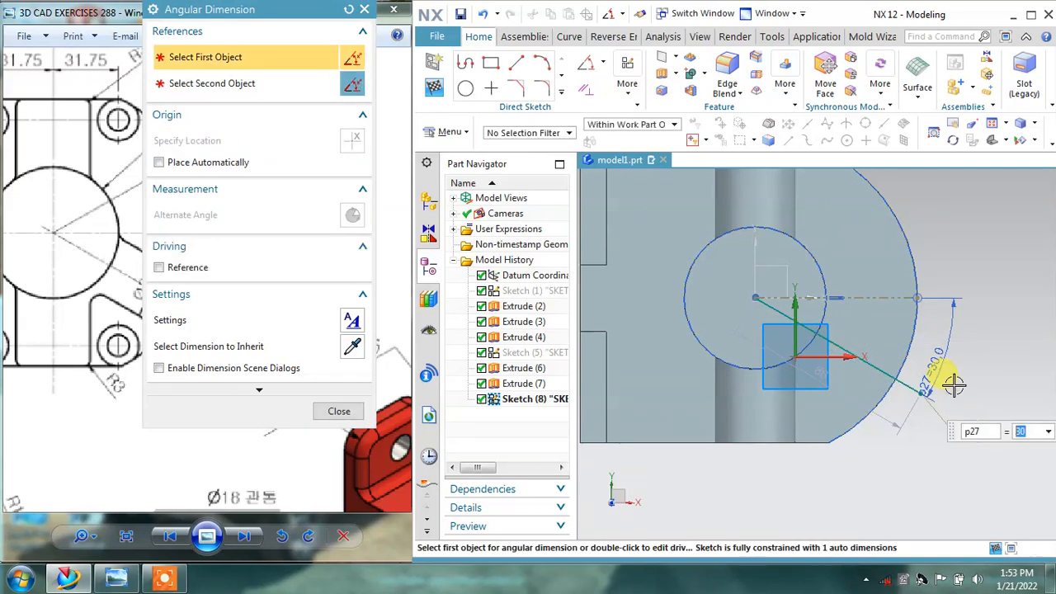
click(343, 423)
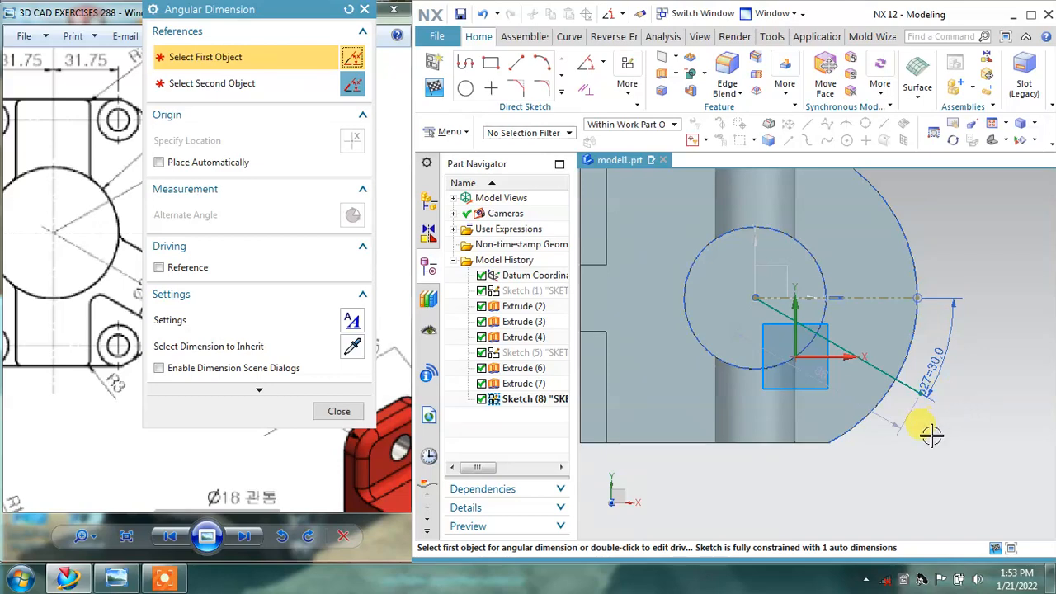
click(355, 421)
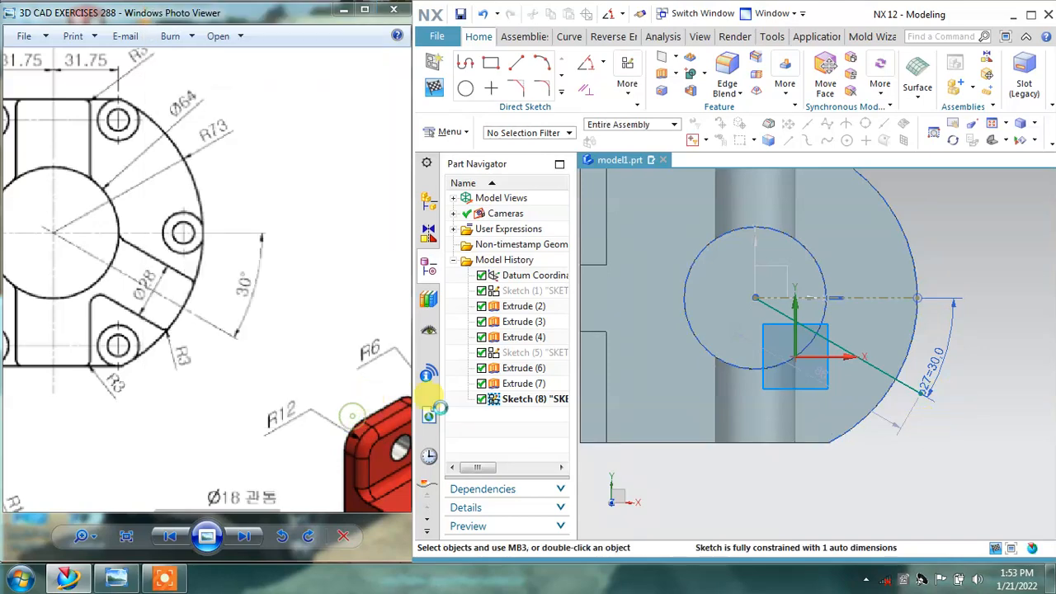
click(431, 87)
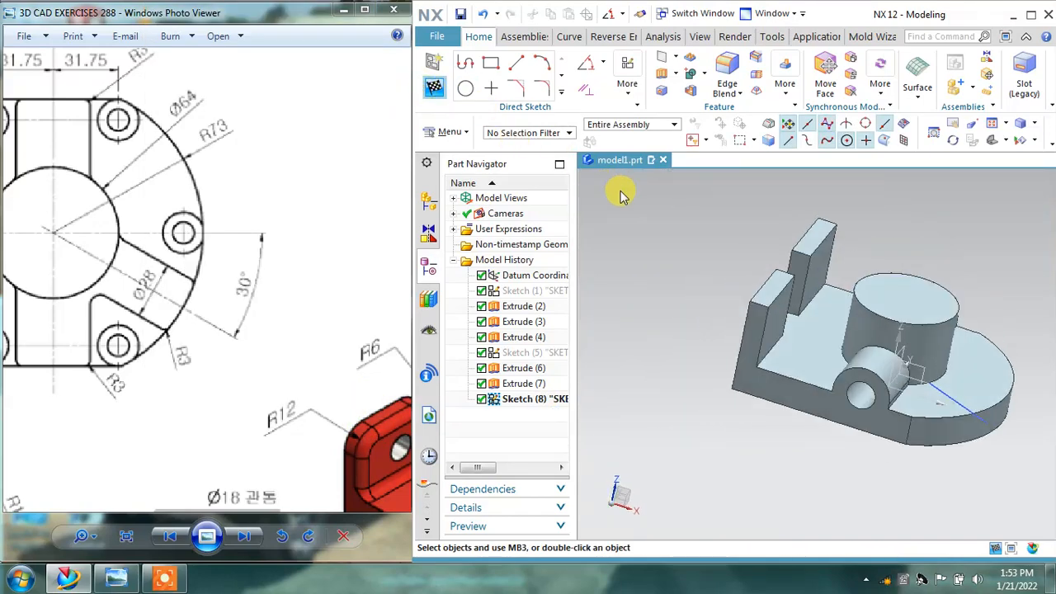
Step: Create a Point and Direction datum plane through the slanted line's outer end, normal to the line
shift+middle_drag(772, 282, 711, 255)
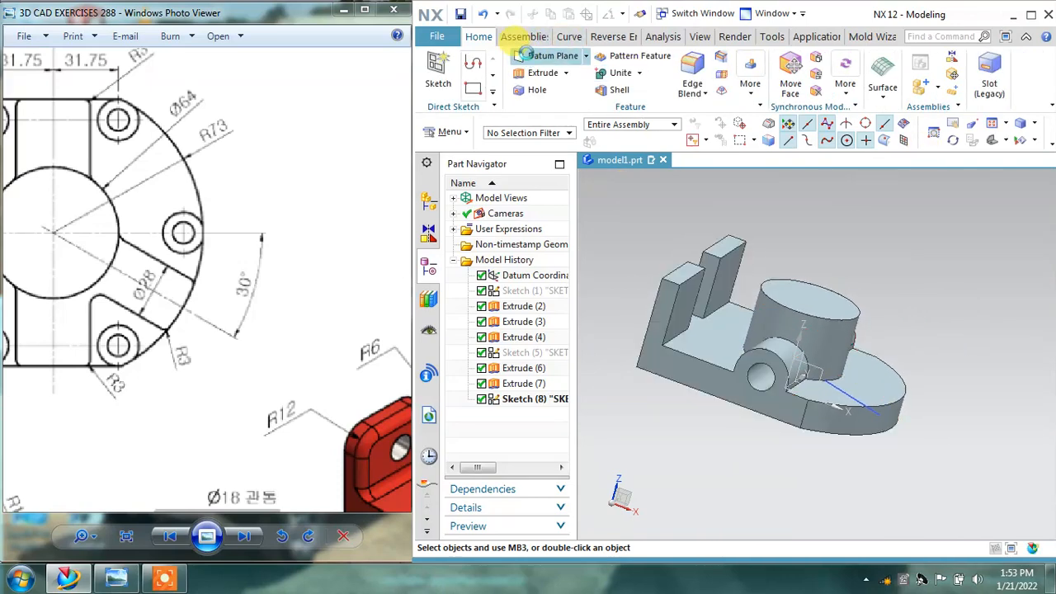
click(540, 56)
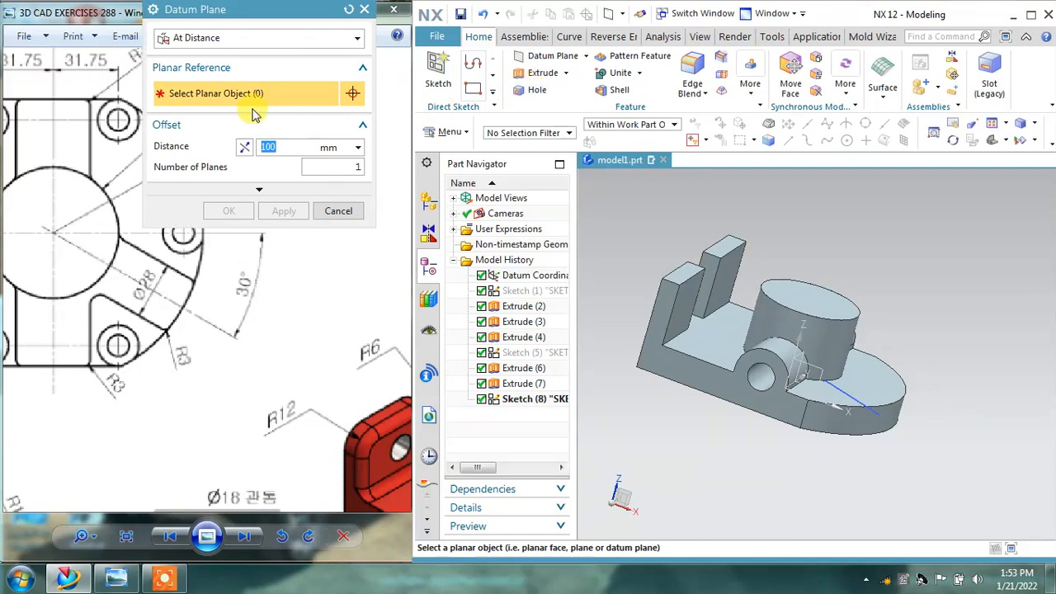
click(227, 40)
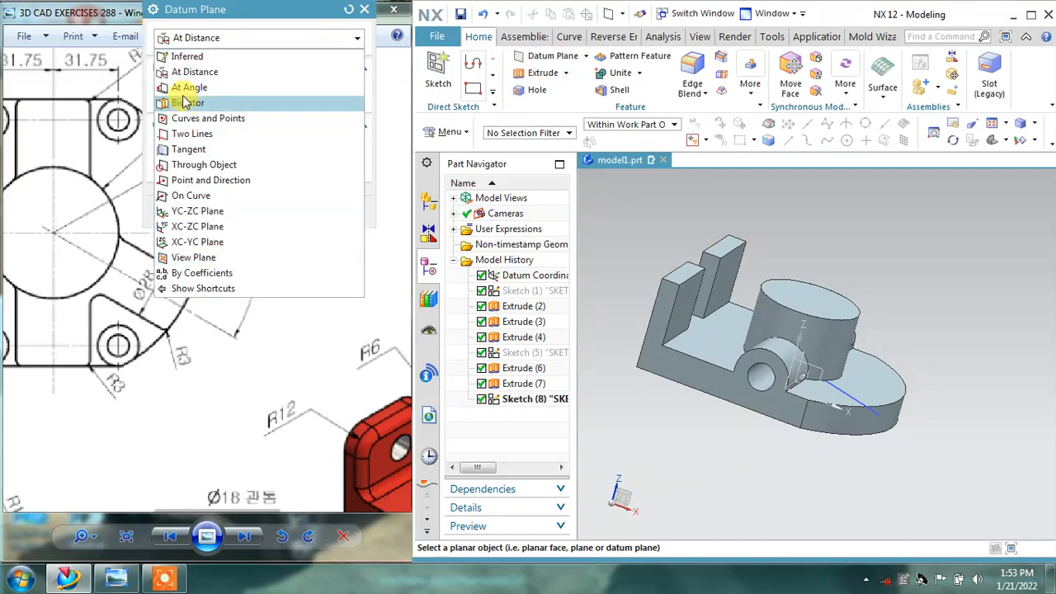
click(212, 181)
scroll(935, 445, up, 2)
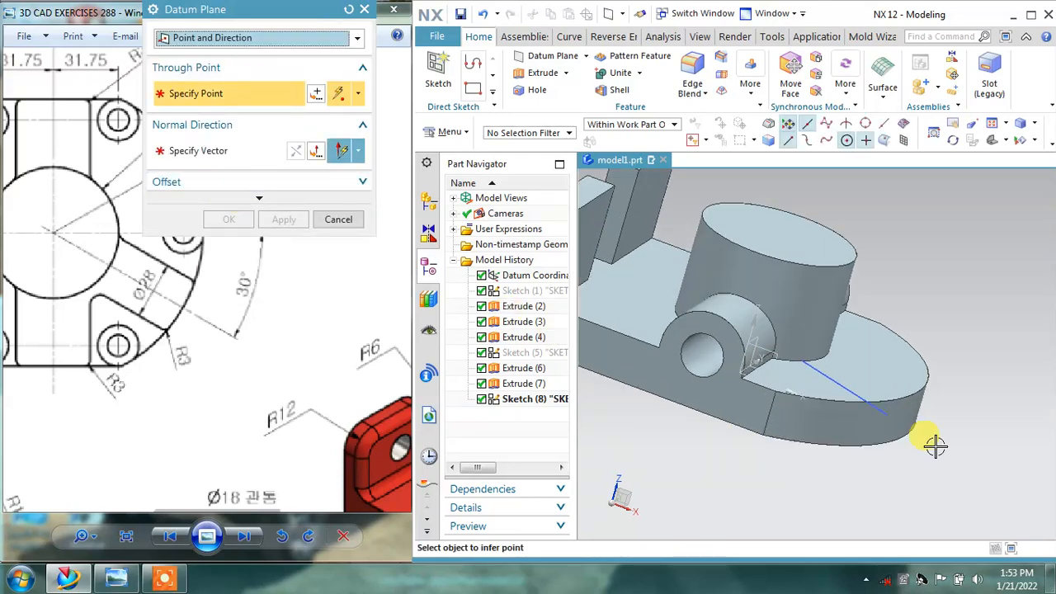
click(879, 405)
middle_drag(910, 447, 775, 384)
click(285, 217)
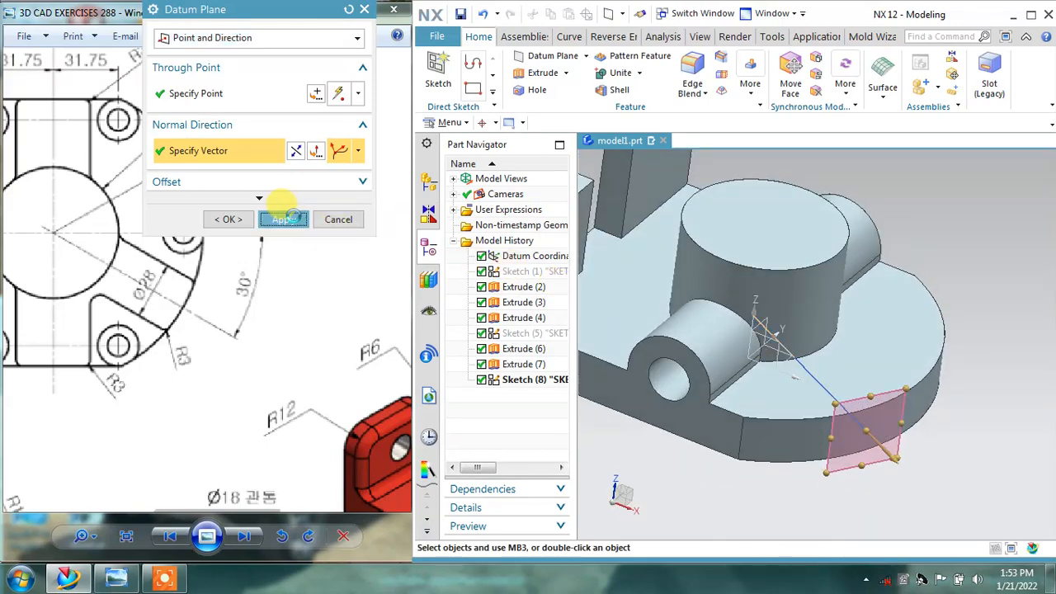
click(338, 219)
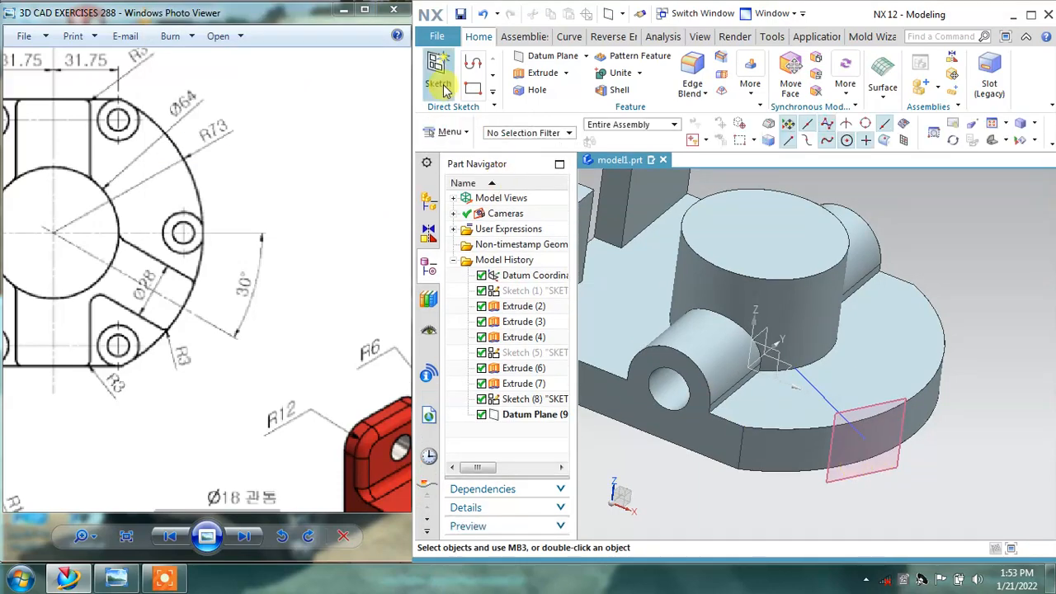
Step: Create a sketch on the new datum plane with a 28 mm diameter circle centred on the slanted line's end
click(897, 452)
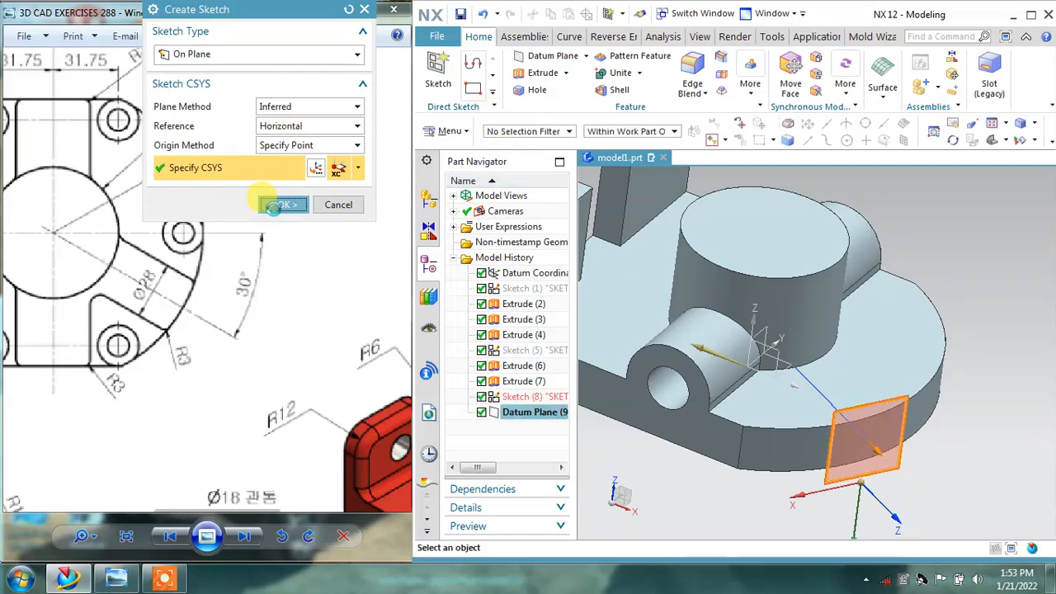
click(283, 204)
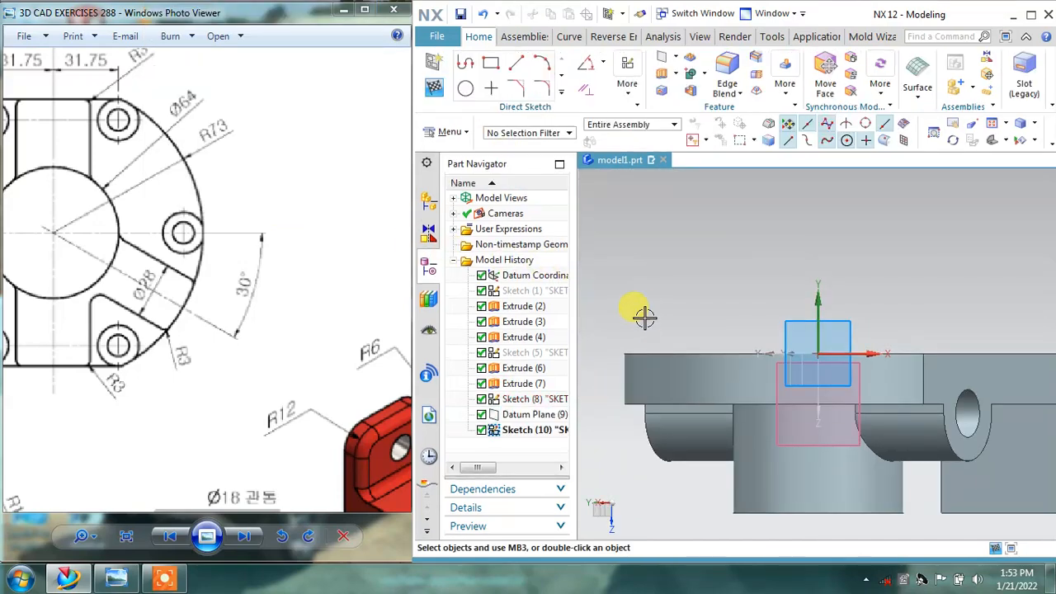
middle_drag(862, 385, 866, 382)
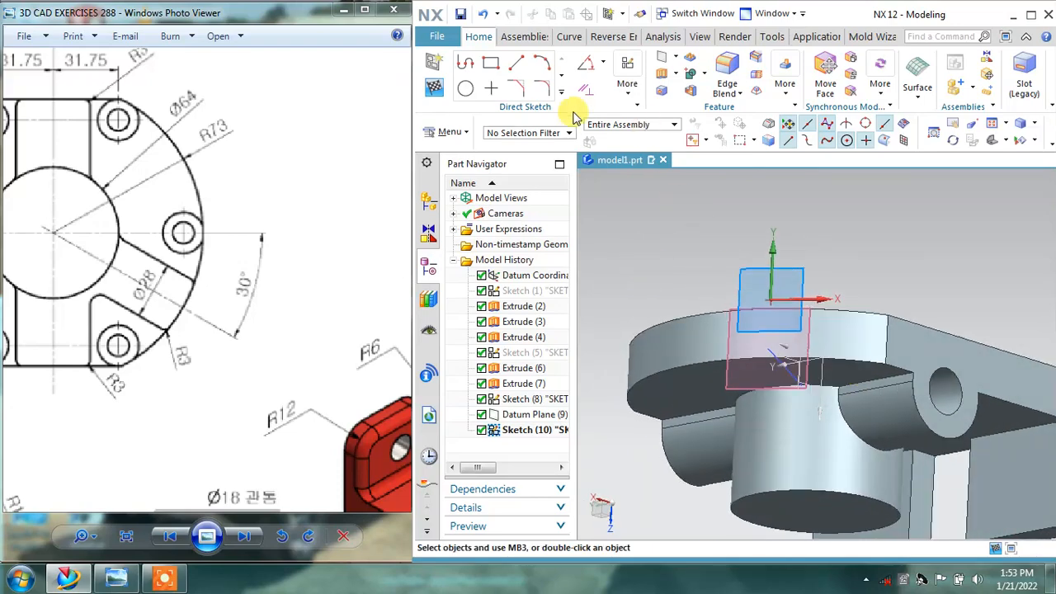
click(466, 91)
scroll(775, 346, up, 3)
click(775, 348)
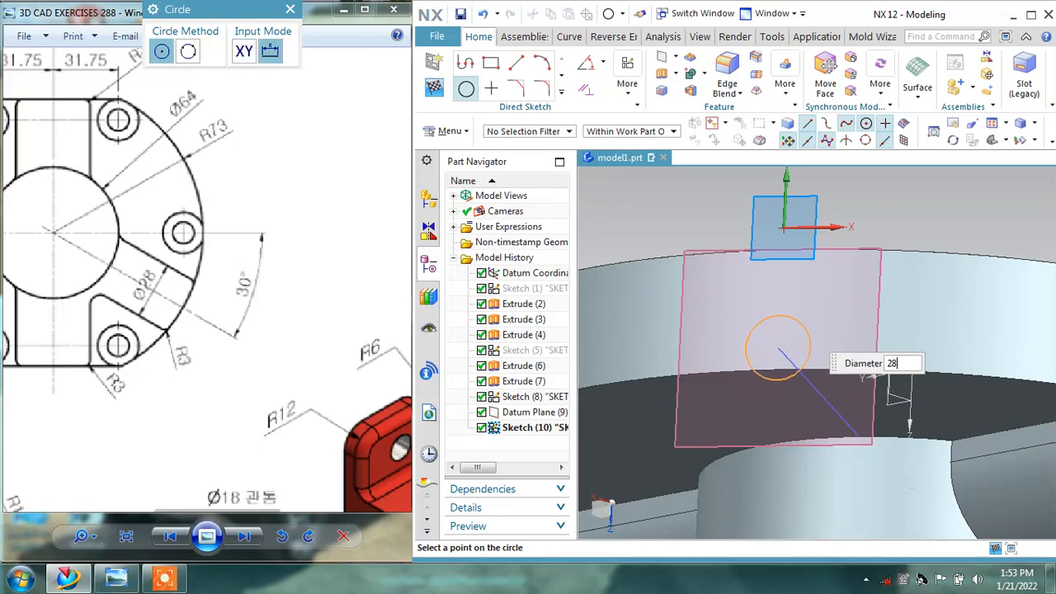
key(Return)
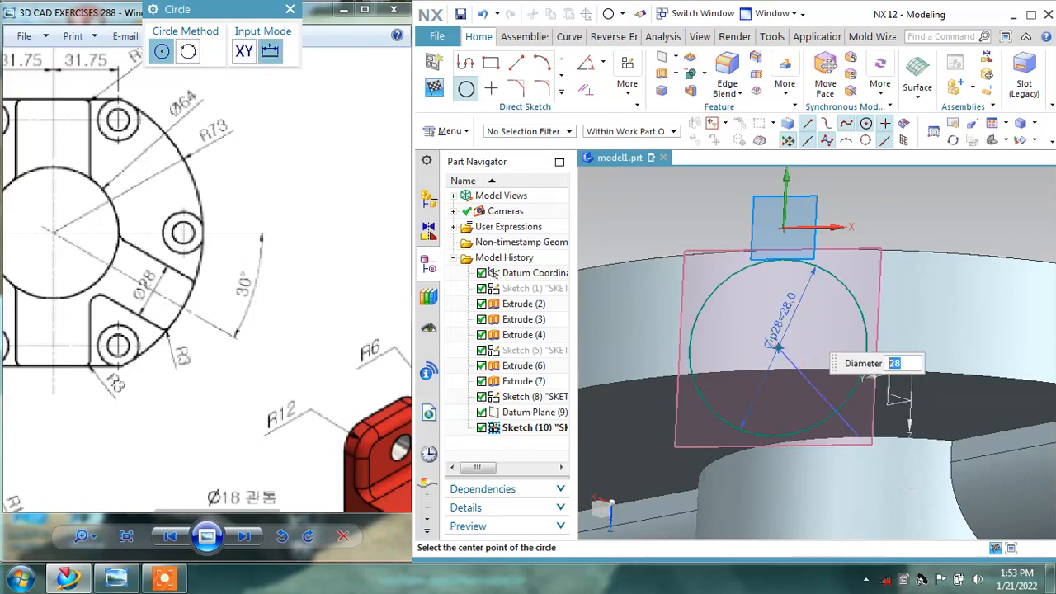
click(434, 88)
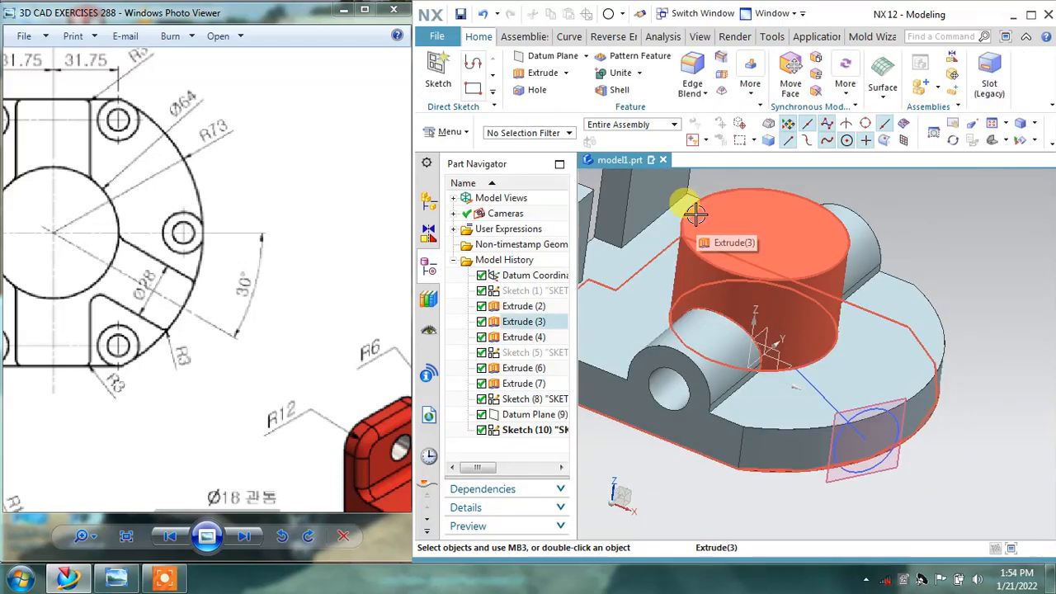
Step: Set up a Sweep Along Guide with the 28 mm circle as section and the slanted line as guide
middle_drag(910, 228, 937, 154)
click(883, 89)
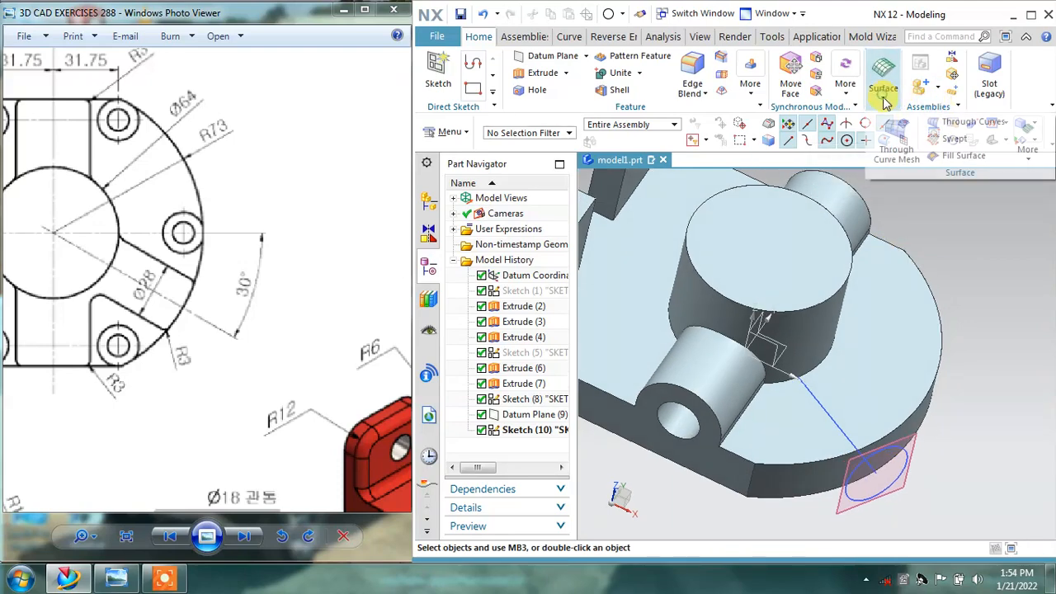
click(1026, 152)
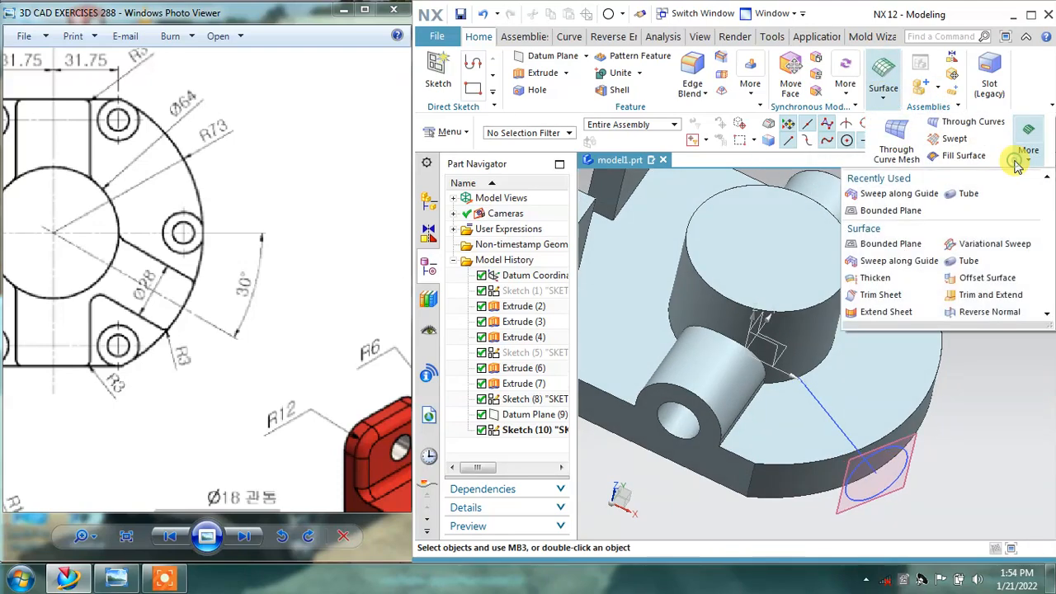
click(881, 260)
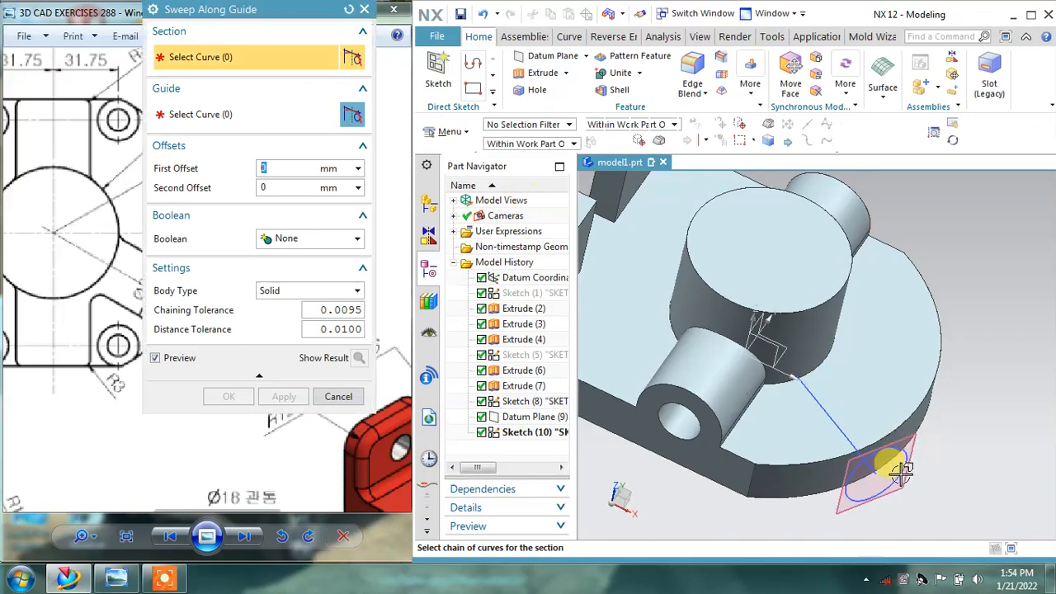
click(841, 518)
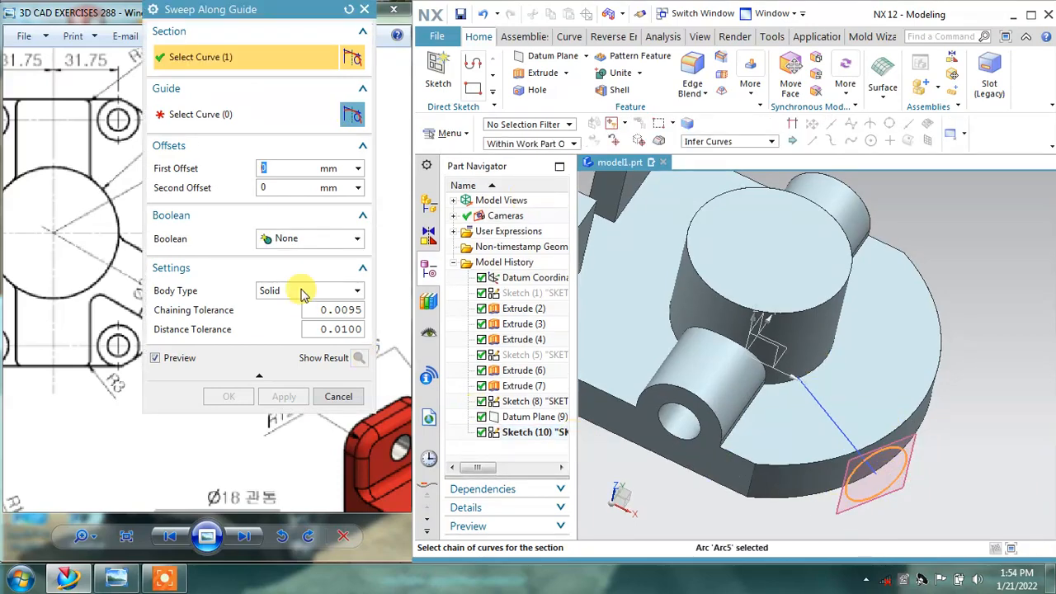
click(813, 400)
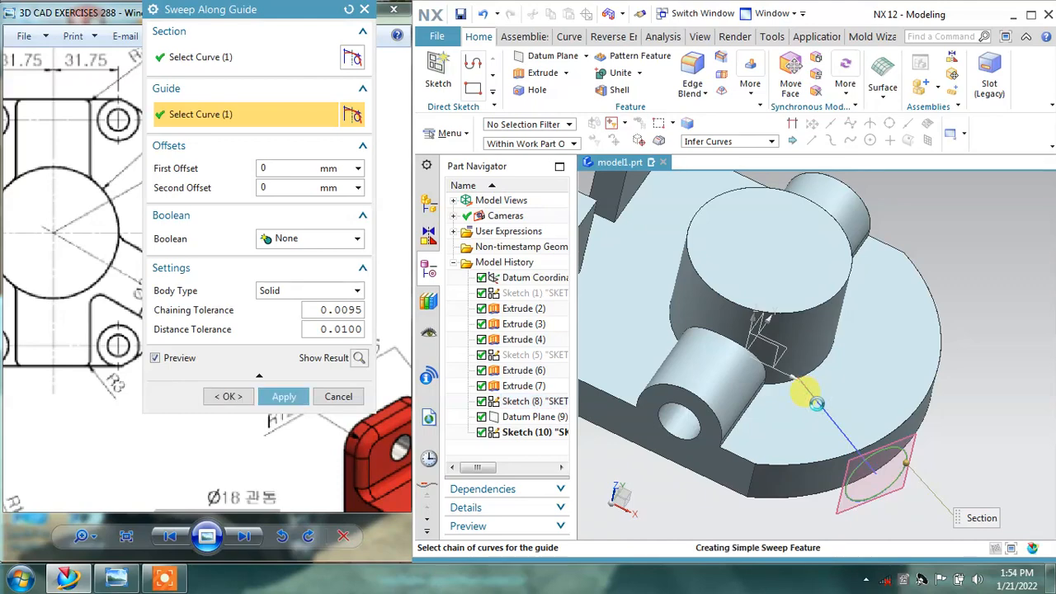
Step: Check the sweep preview where it meets the cylinder, set its Boolean to Unite and create the angled arm
middle_drag(781, 293, 744, 294)
scroll(750, 372, up, 4)
scroll(745, 379, up, 5)
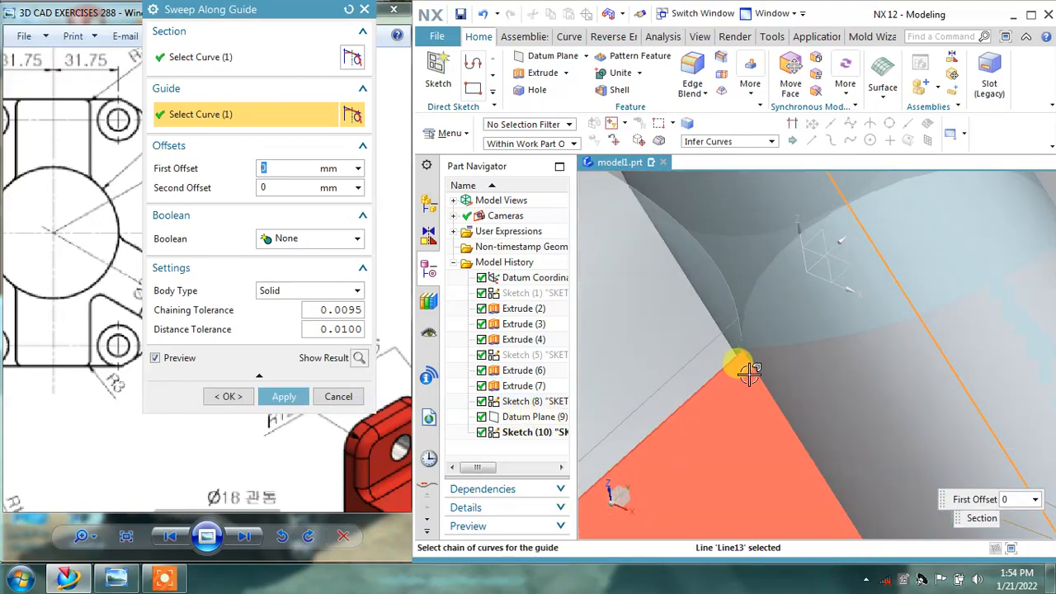
scroll(750, 286, down, 5)
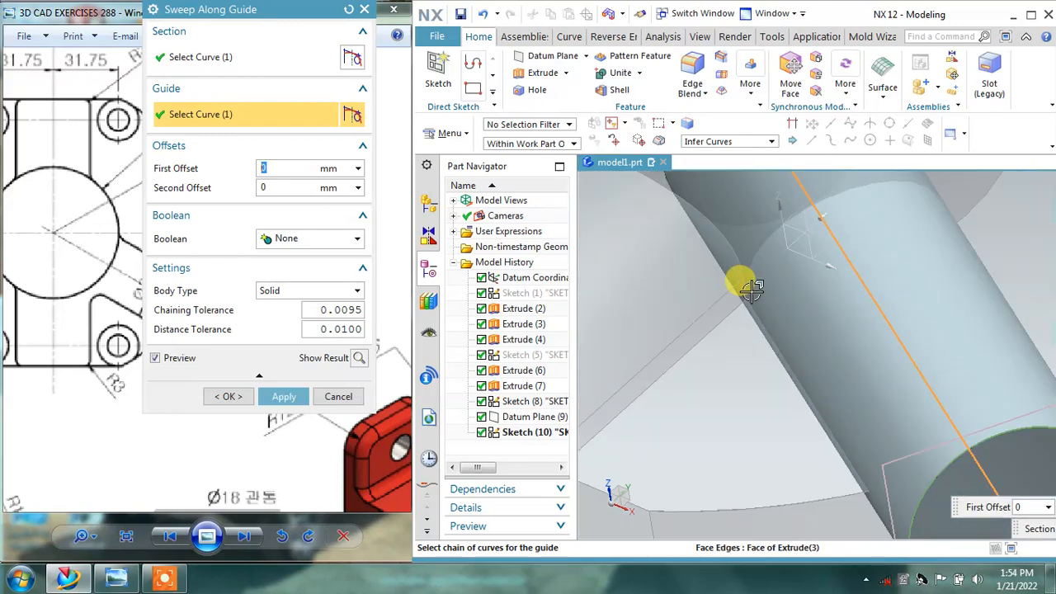
click(309, 238)
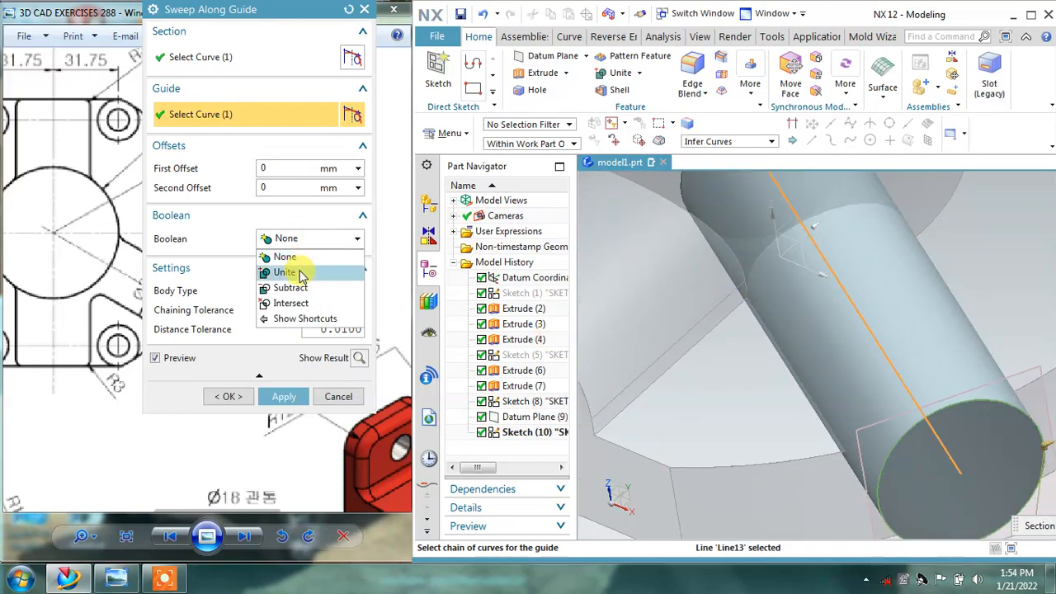
click(291, 272)
click(289, 423)
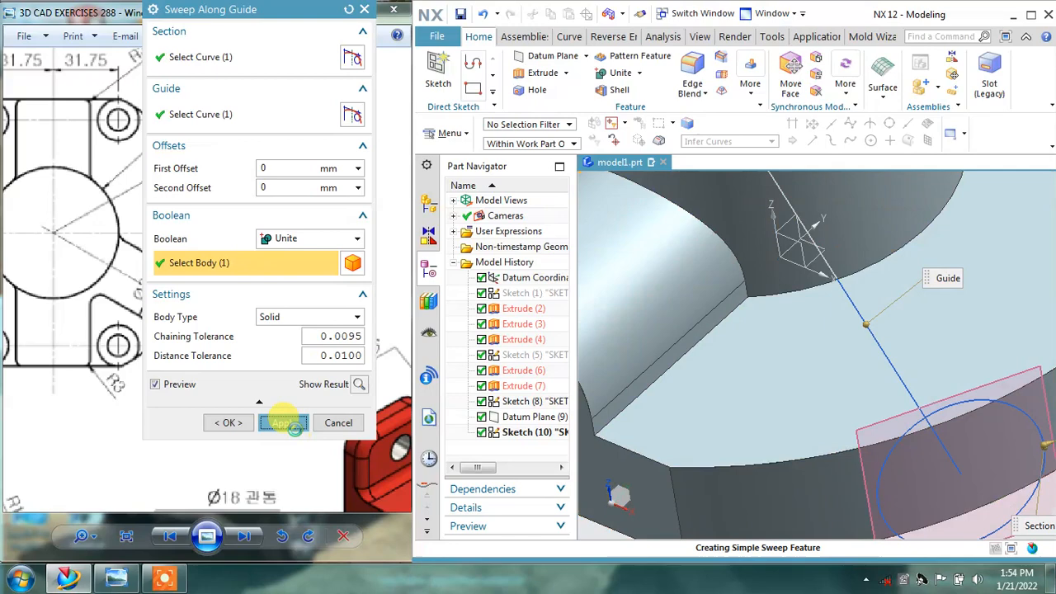
click(338, 422)
Step: Examine the swept arm's junction with the neighbouring geometry and compare its shape with the drawing's top and isometric views
scroll(745, 285, up, 8)
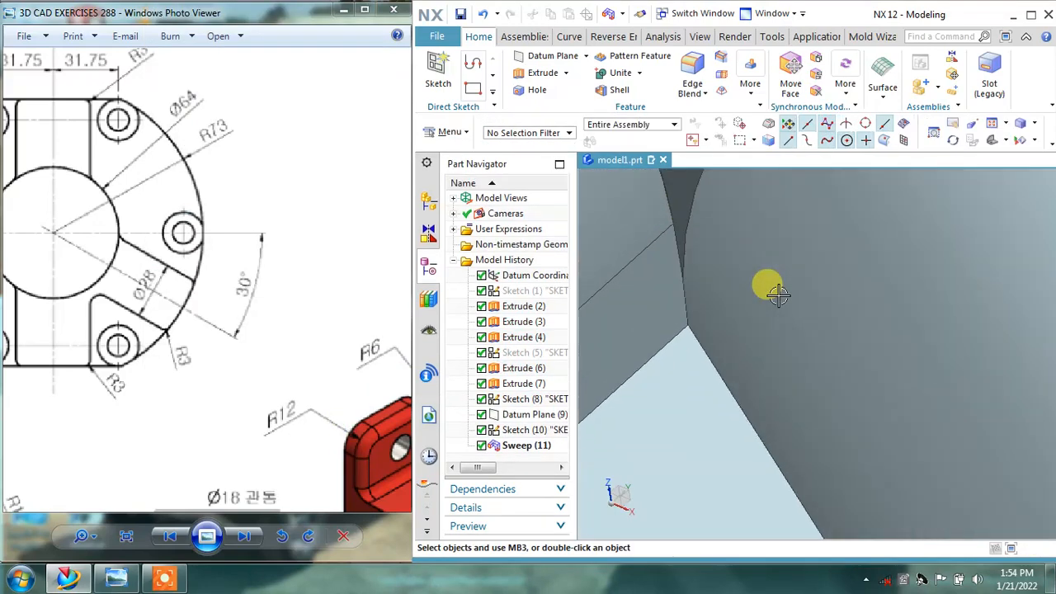
scroll(660, 277, down, 8)
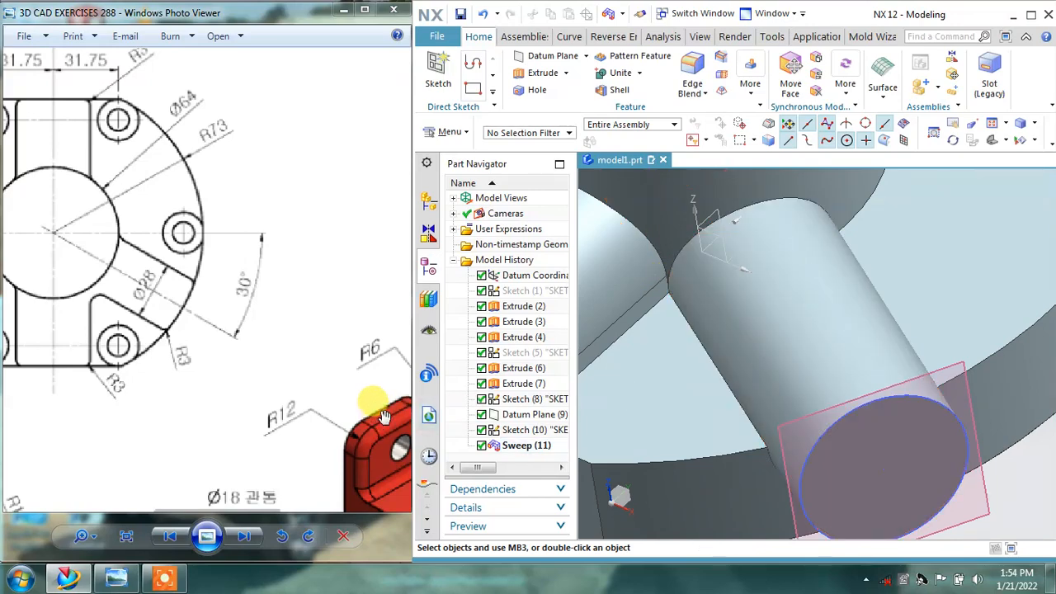
scroll(382, 416, down, 1)
middle_drag(806, 330, 815, 363)
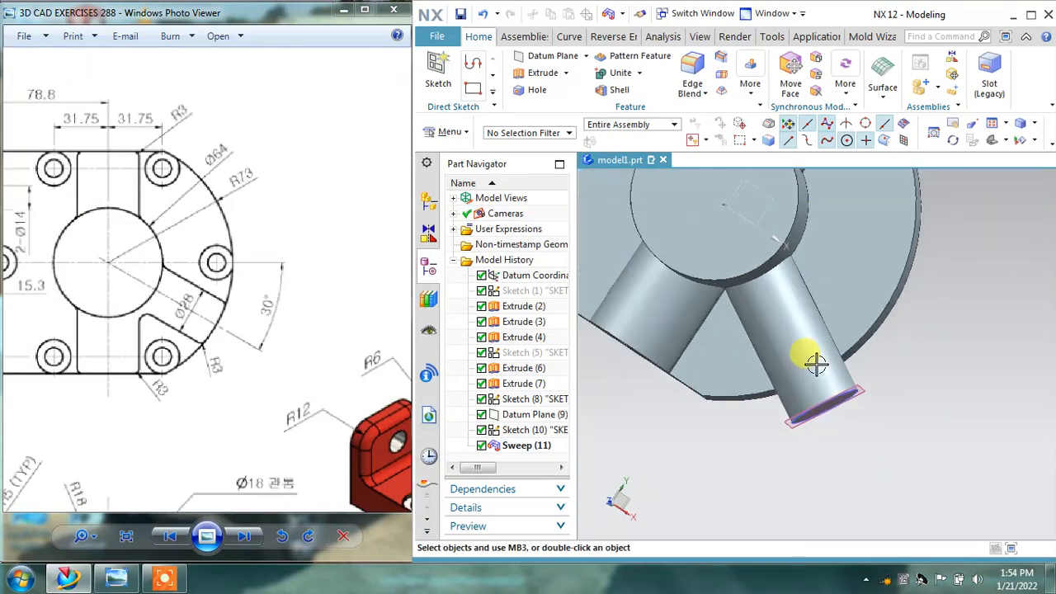
scroll(817, 363, down, 1)
scroll(825, 365, up, 2)
mouse_move(257, 332)
mouse_down()
mouse_move(134, 175)
mouse_move(144, 189)
mouse_up()
drag(313, 349, 127, 315)
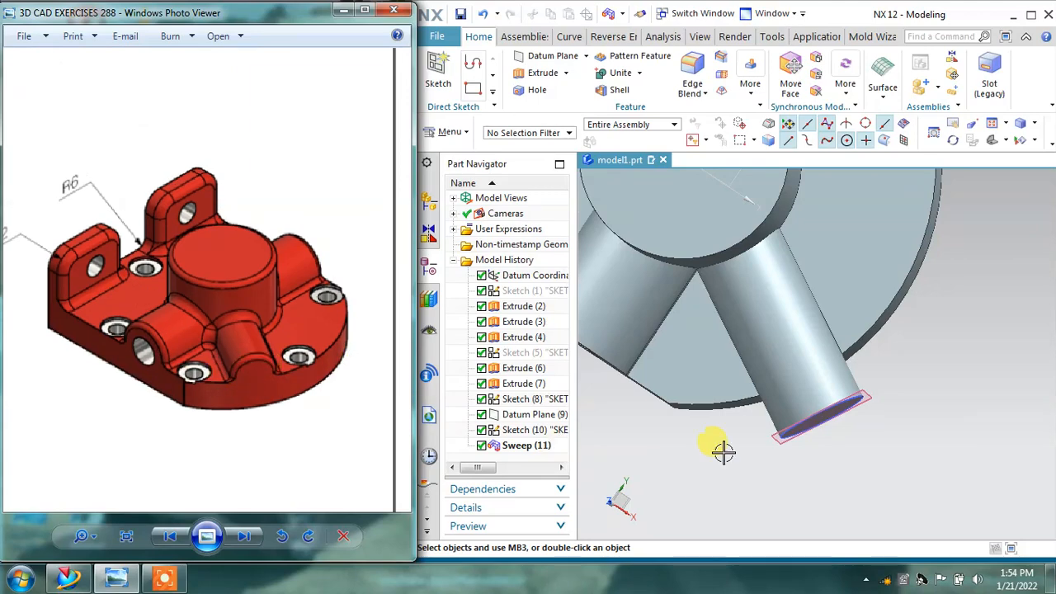
Step: Replace the angled arm's circular end face with the base plate's curved side face at 0 mm offset
middle_drag(715, 437, 744, 377)
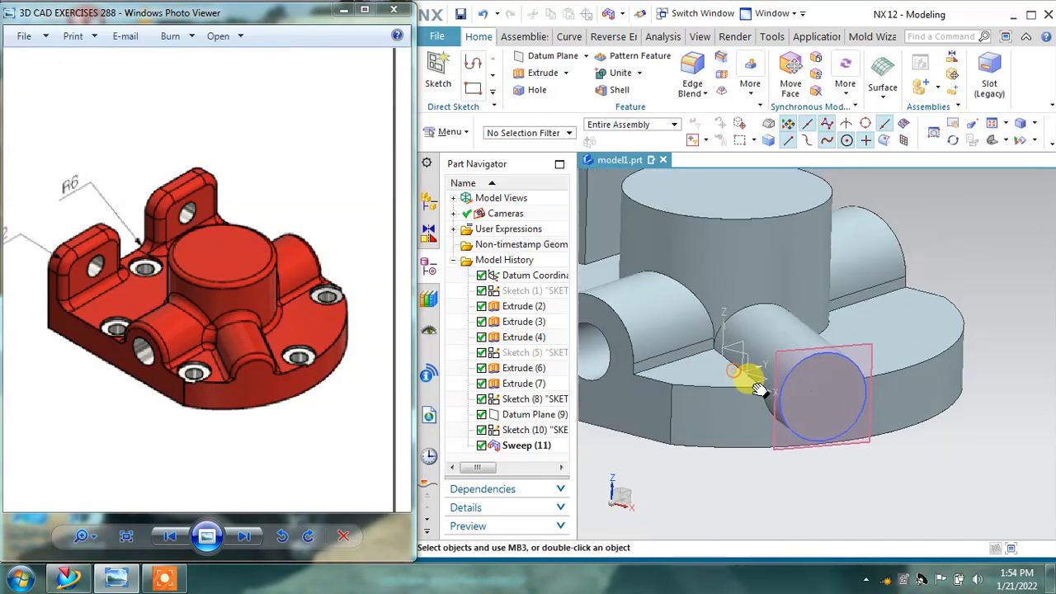
click(817, 76)
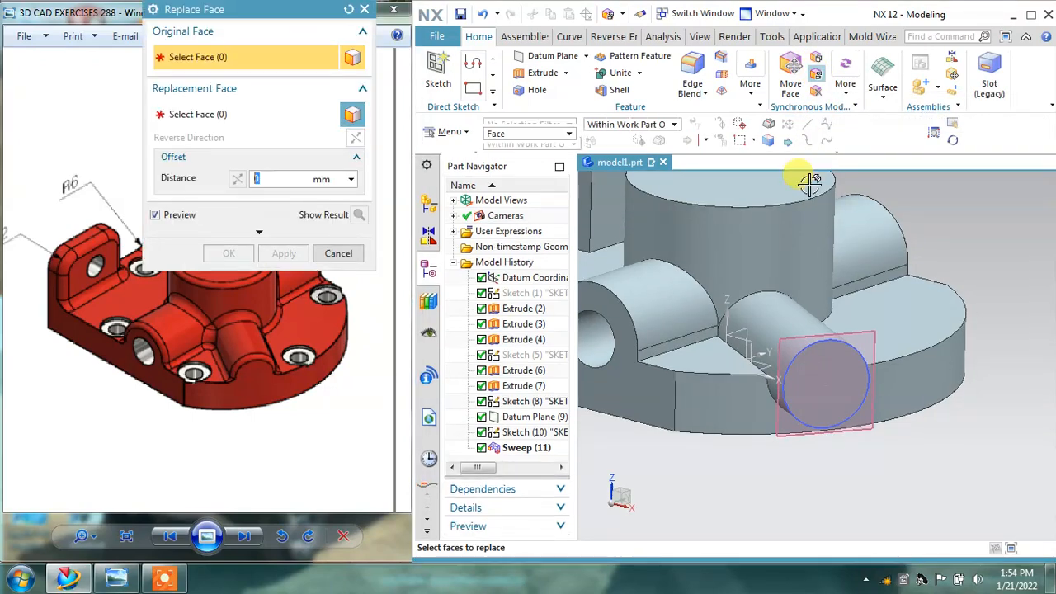
click(827, 369)
click(216, 113)
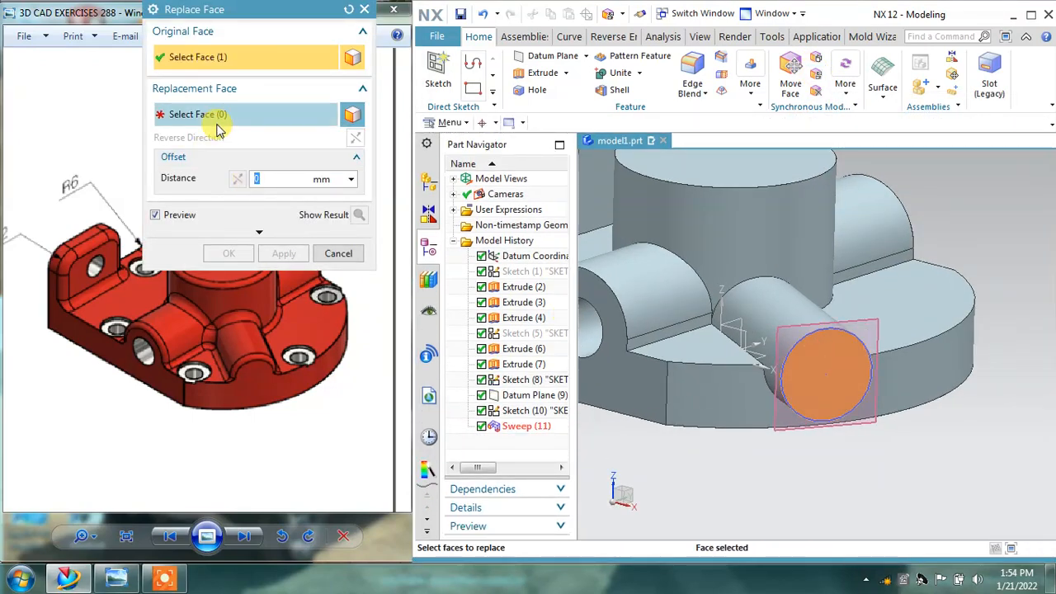
click(716, 404)
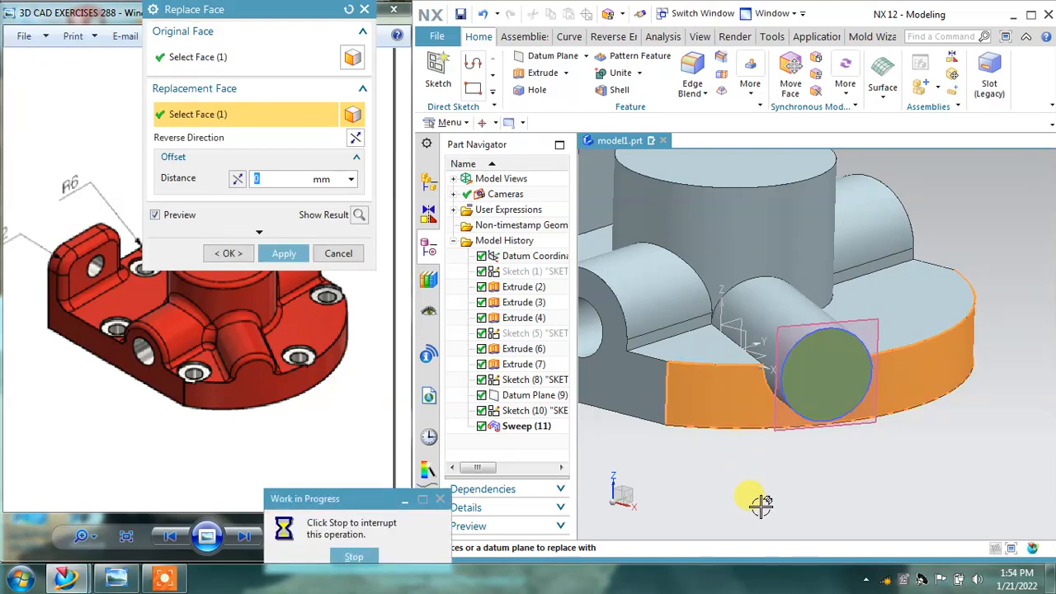
click(277, 254)
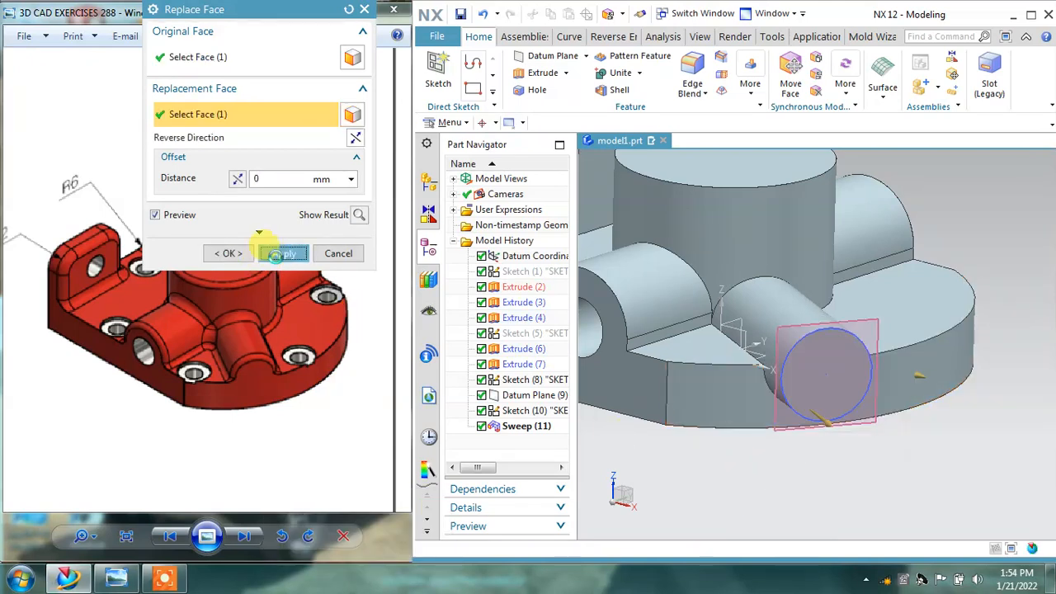
middle_drag(666, 448, 723, 386)
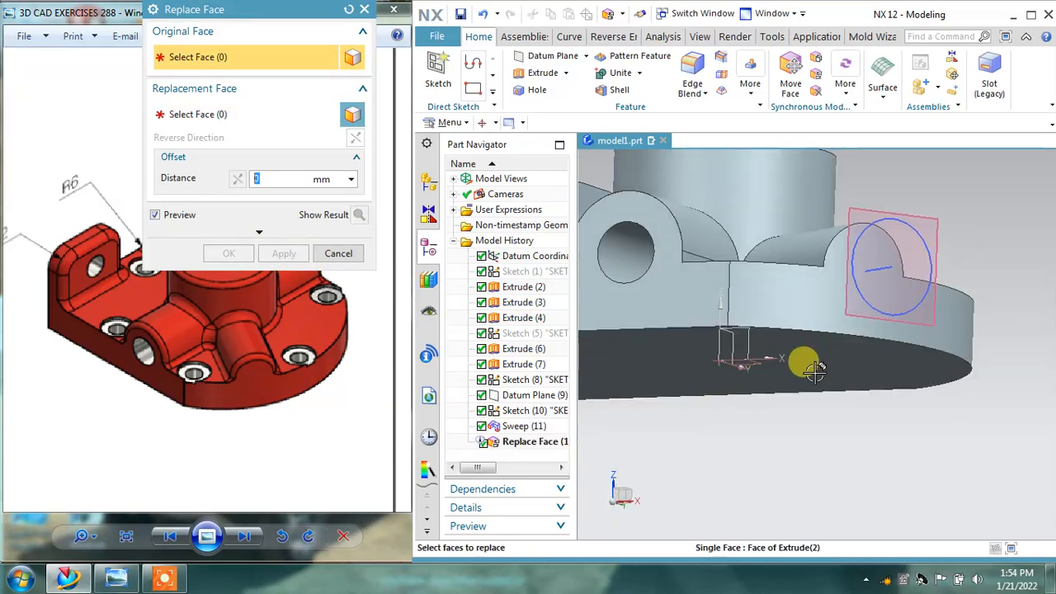
middle_drag(814, 371, 820, 372)
right_click(891, 368)
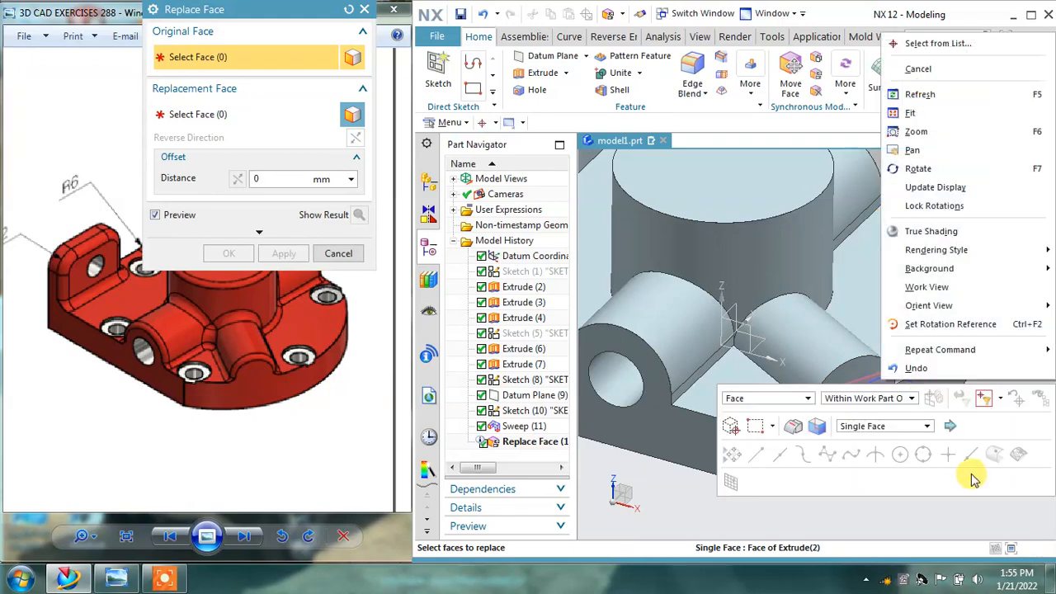
click(673, 466)
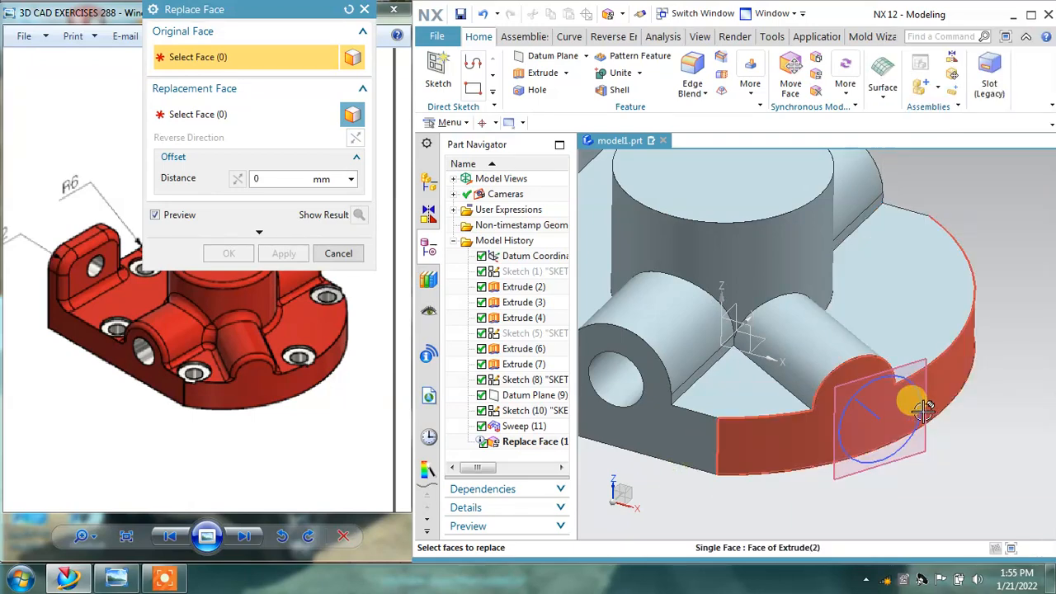
right_click(897, 371)
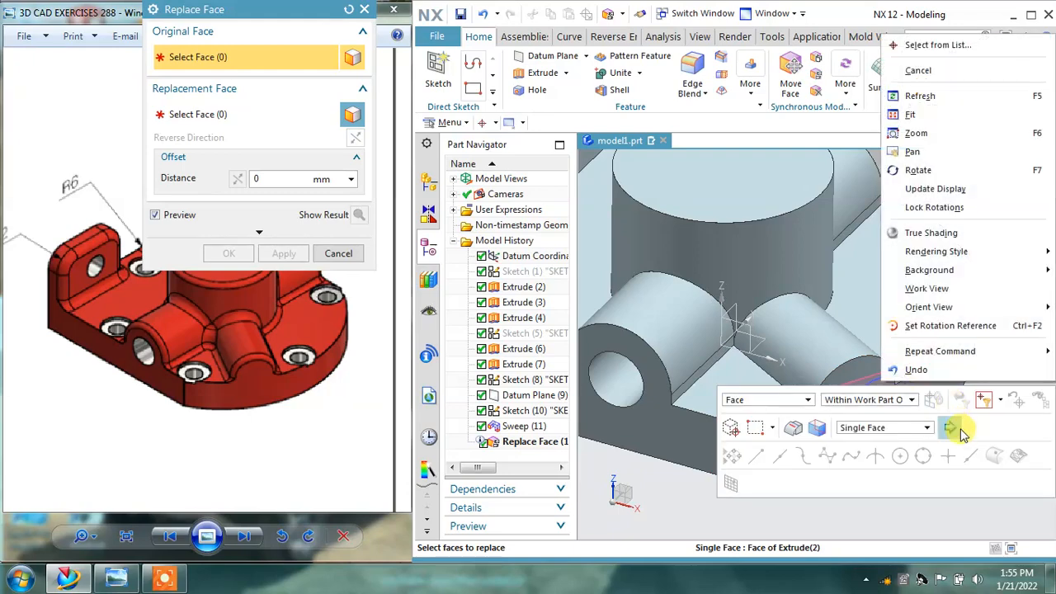
click(852, 293)
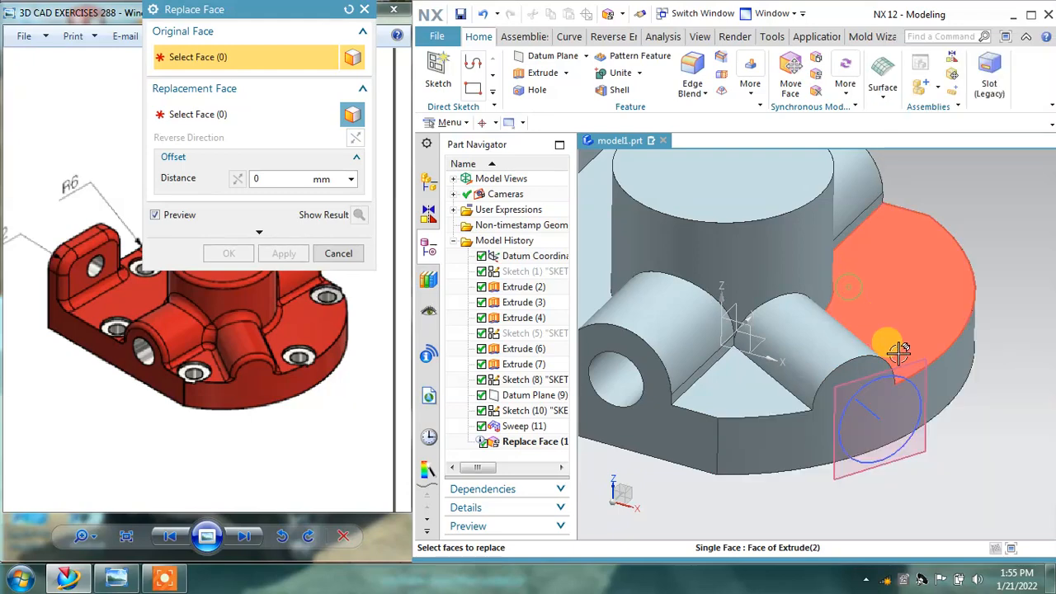
right_click(923, 447)
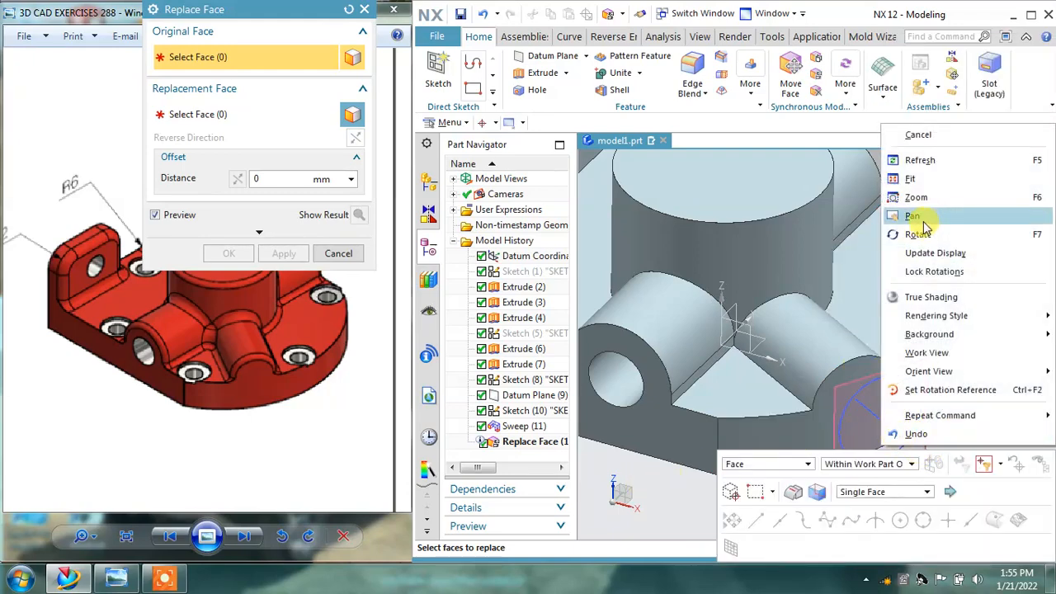
click(688, 494)
right_click(879, 461)
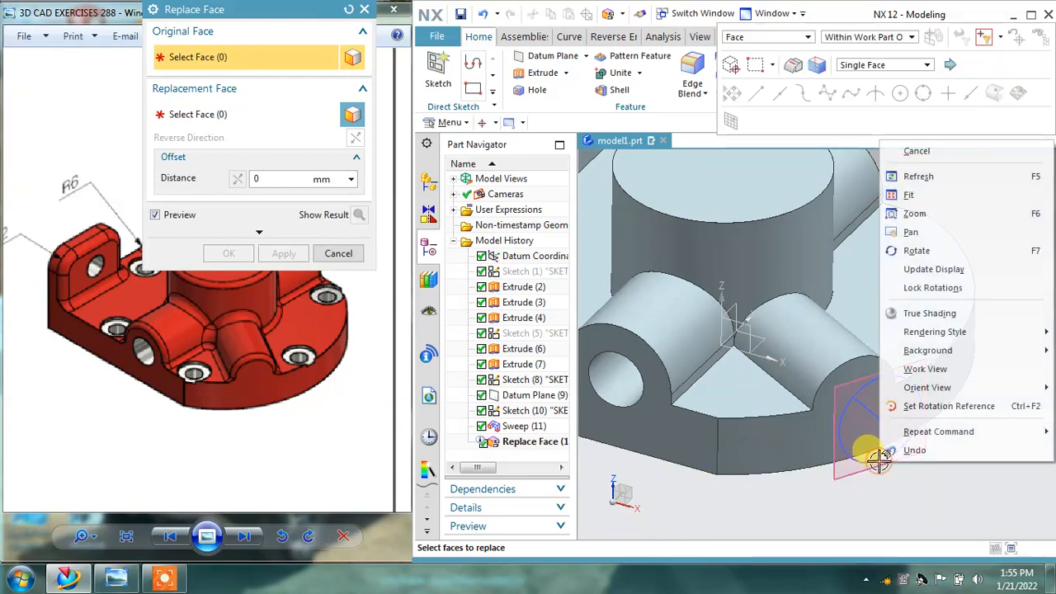
click(936, 488)
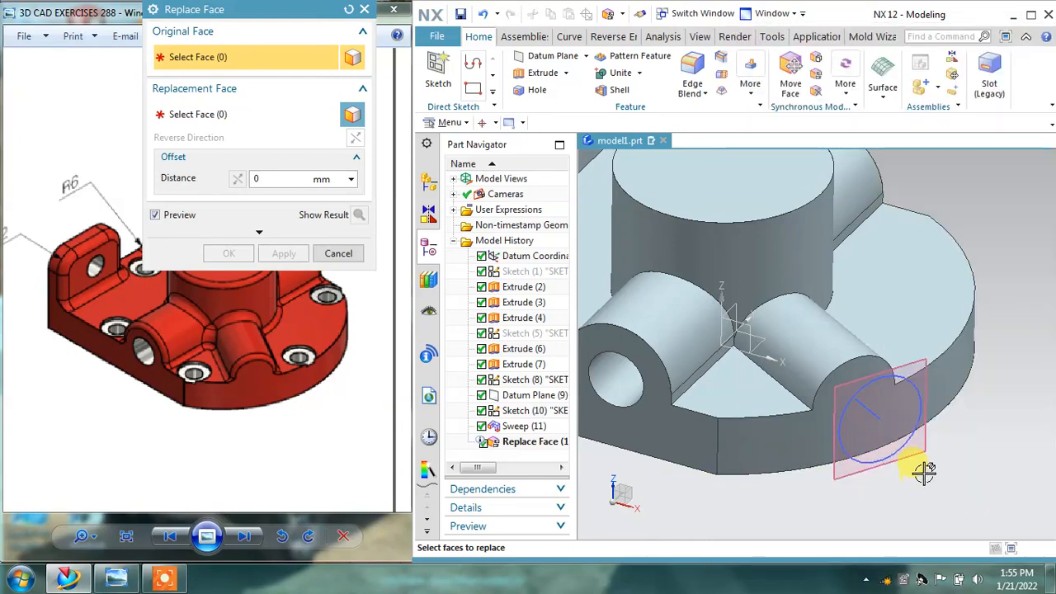
key(Escape)
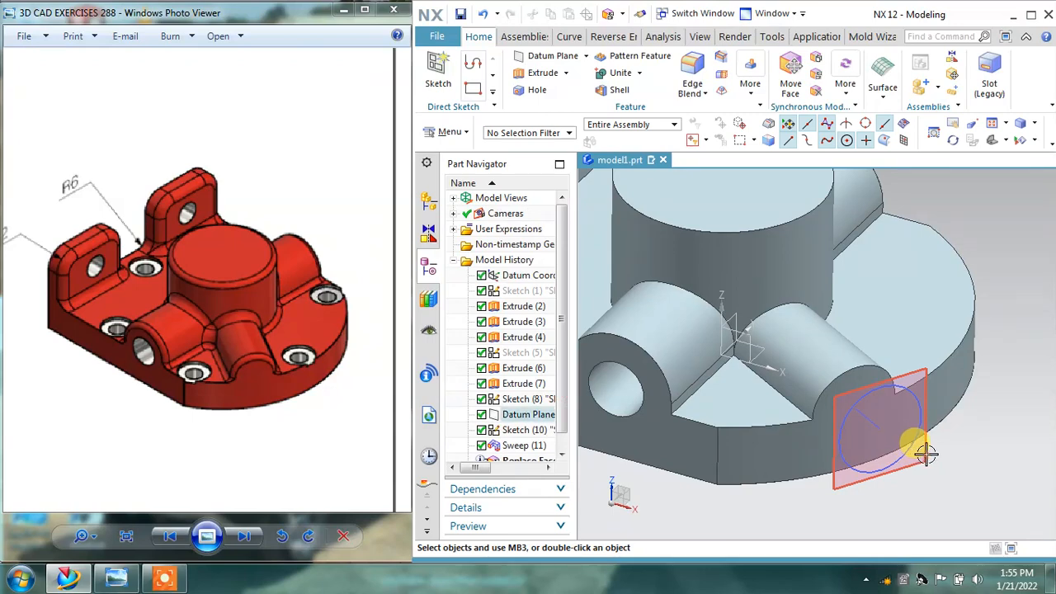
Step: Hide the datum plane at the arm's end, the 28 mm circle sketch and the slanted guide line sketch
right_click(925, 452)
click(929, 74)
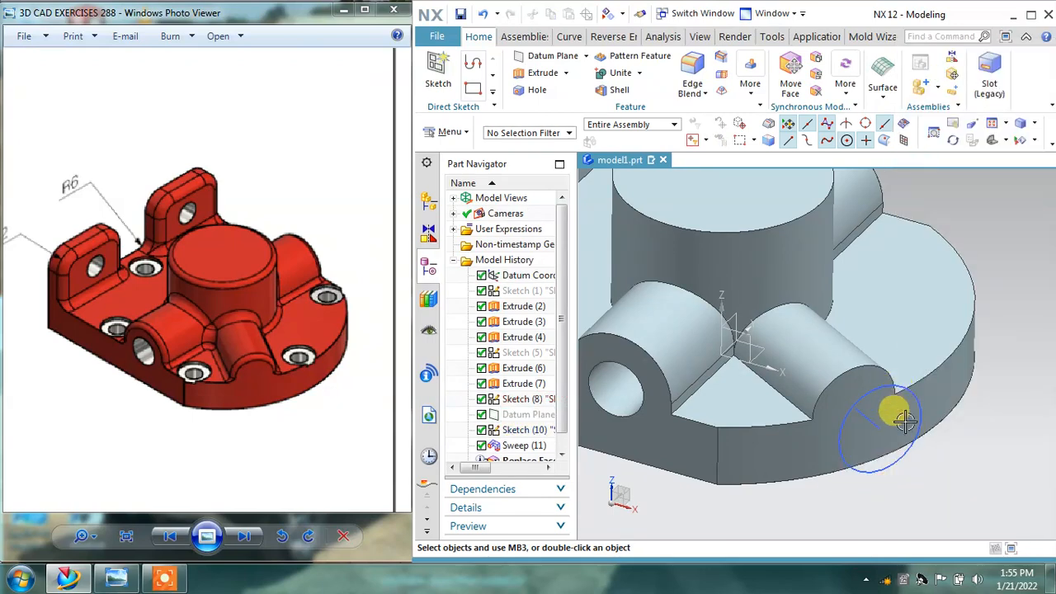
right_click(903, 459)
click(902, 470)
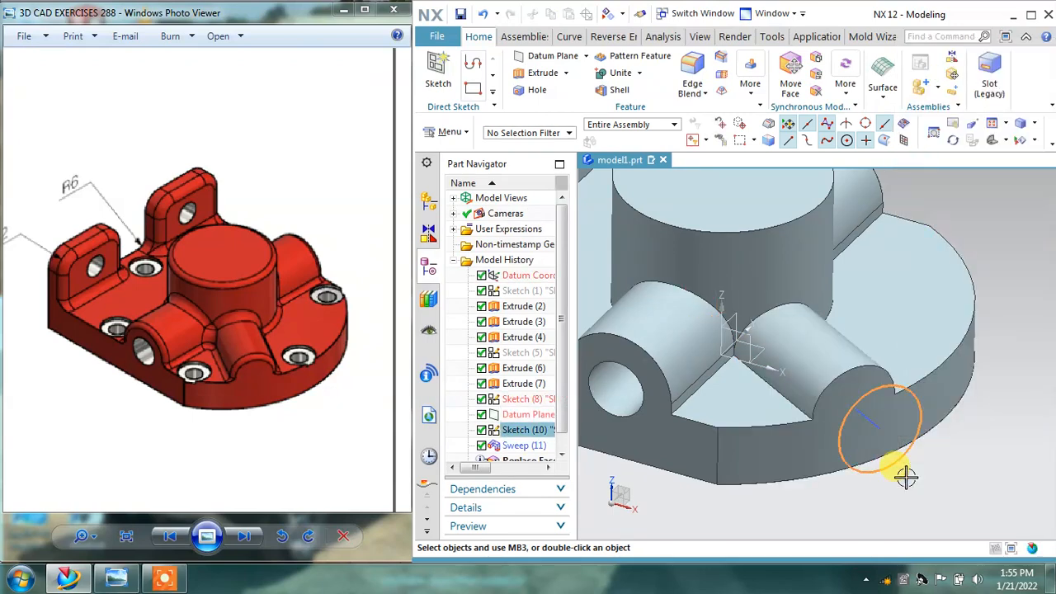
right_click(866, 427)
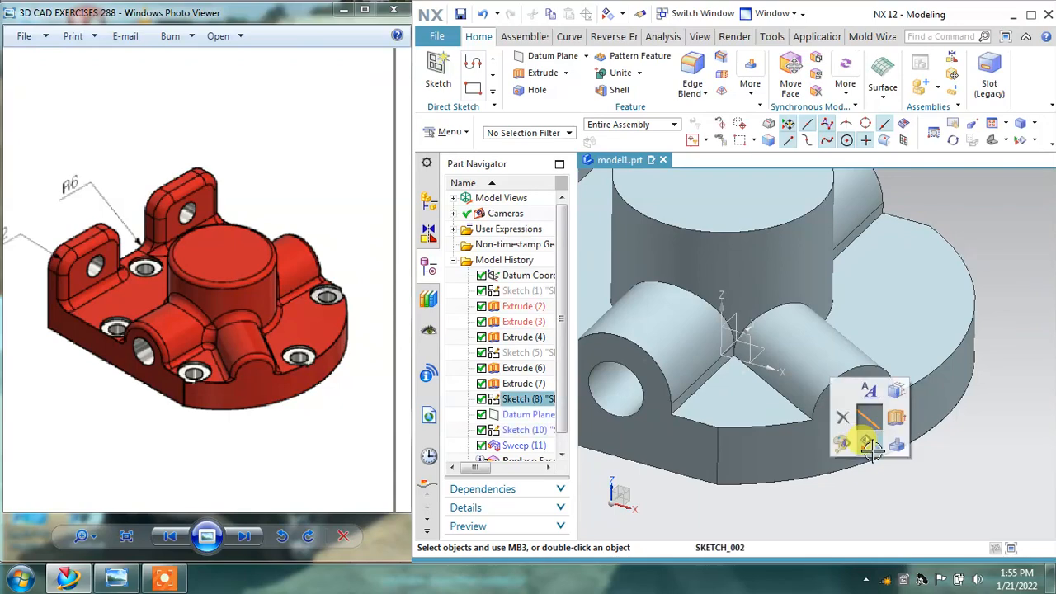
click(863, 437)
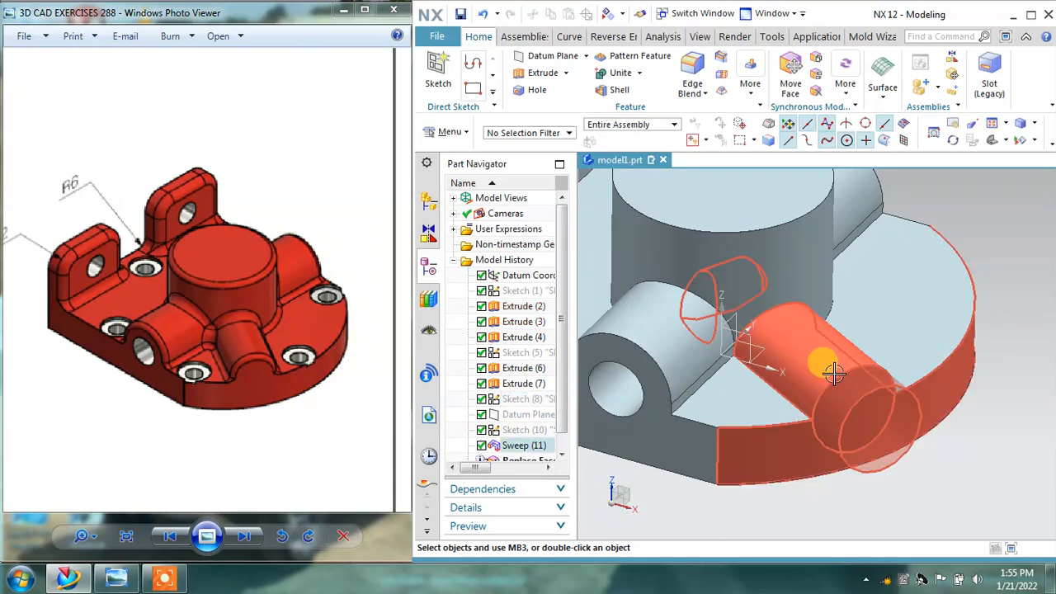
Step: Examine the drawing's top view for the counterbored hole positions on the base plate
key(Home)
shift+middle_drag(677, 320, 773, 375)
mouse_move(246, 278)
mouse_down()
mouse_move(355, 439)
mouse_move(347, 433)
mouse_up()
drag(116, 223, 297, 266)
drag(26, 216, 100, 203)
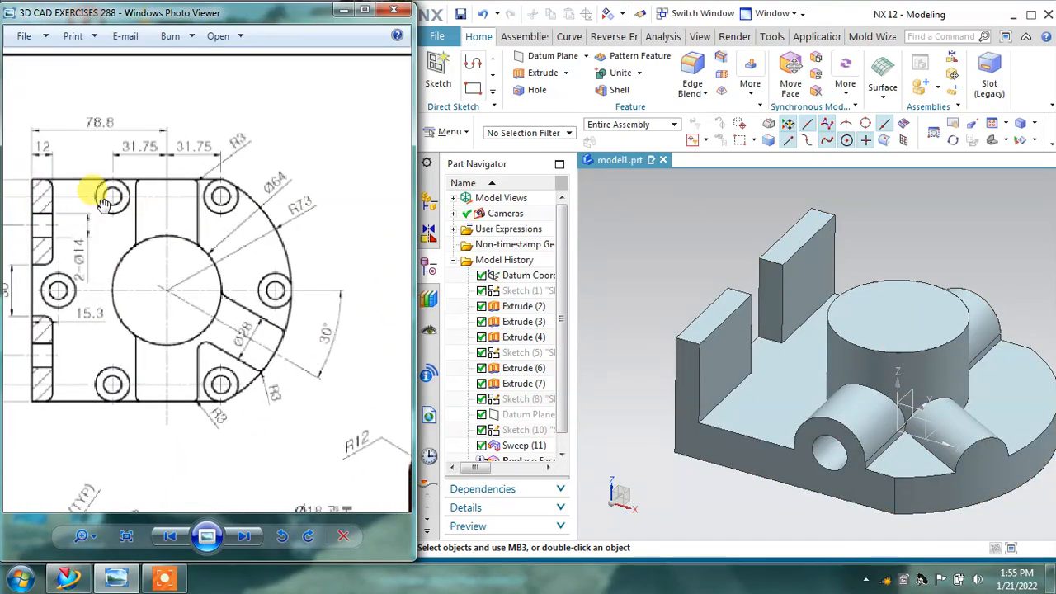
middle_drag(812, 237, 743, 334)
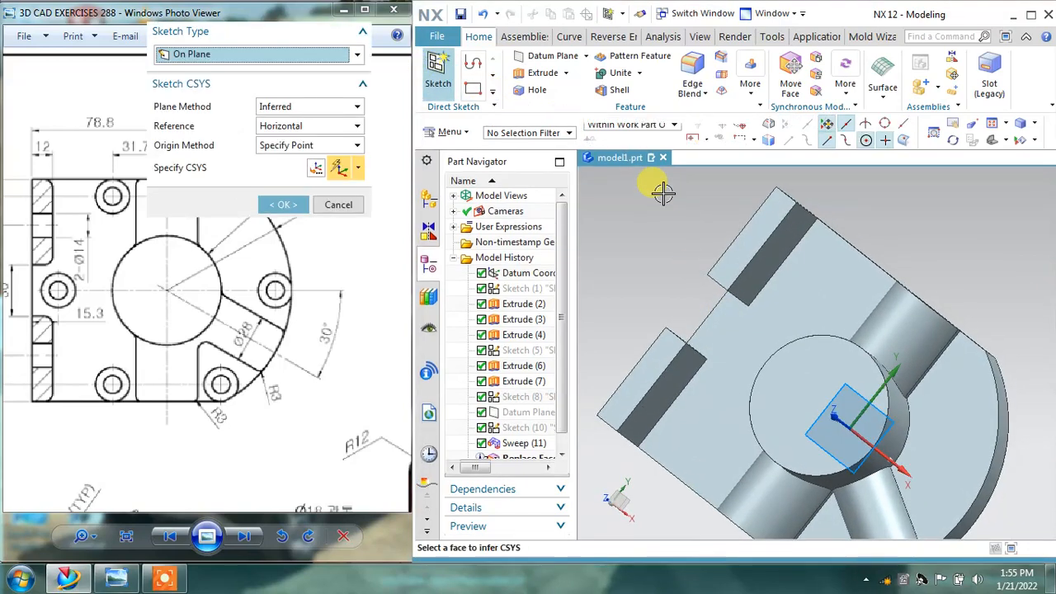
click(800, 266)
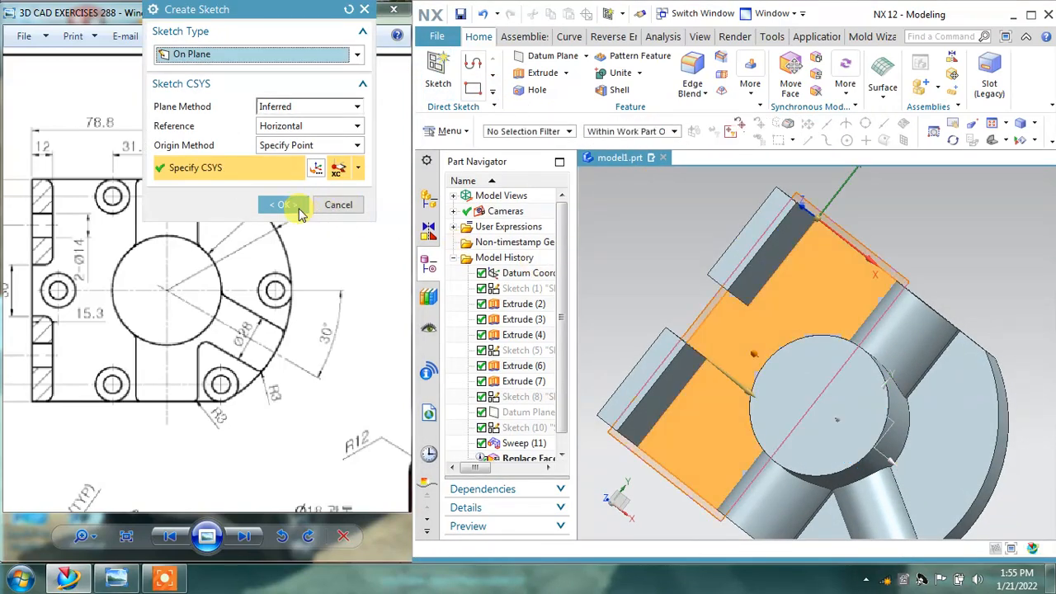
click(305, 203)
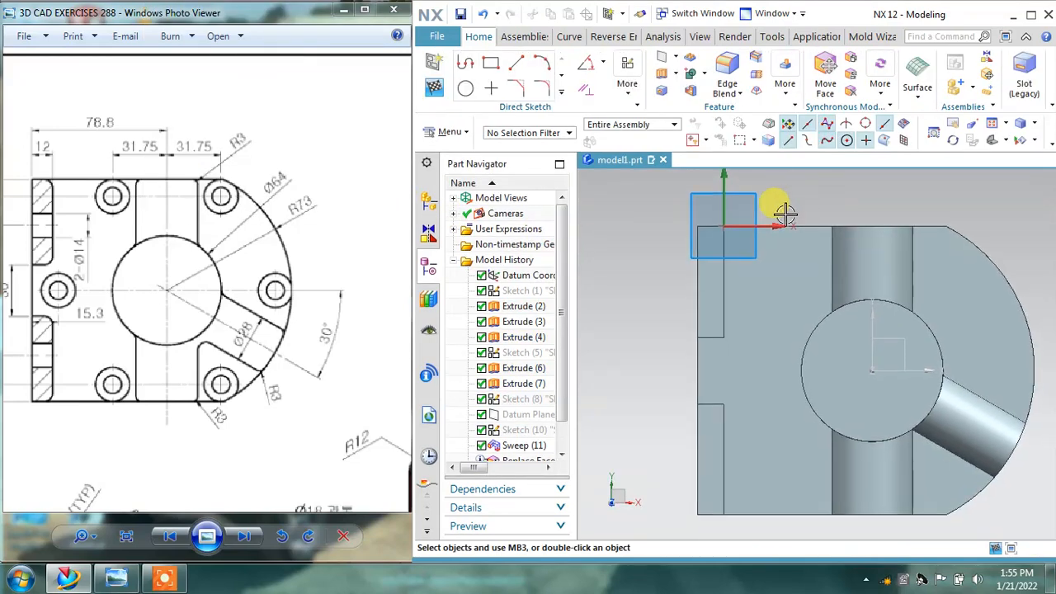
drag(104, 221, 164, 232)
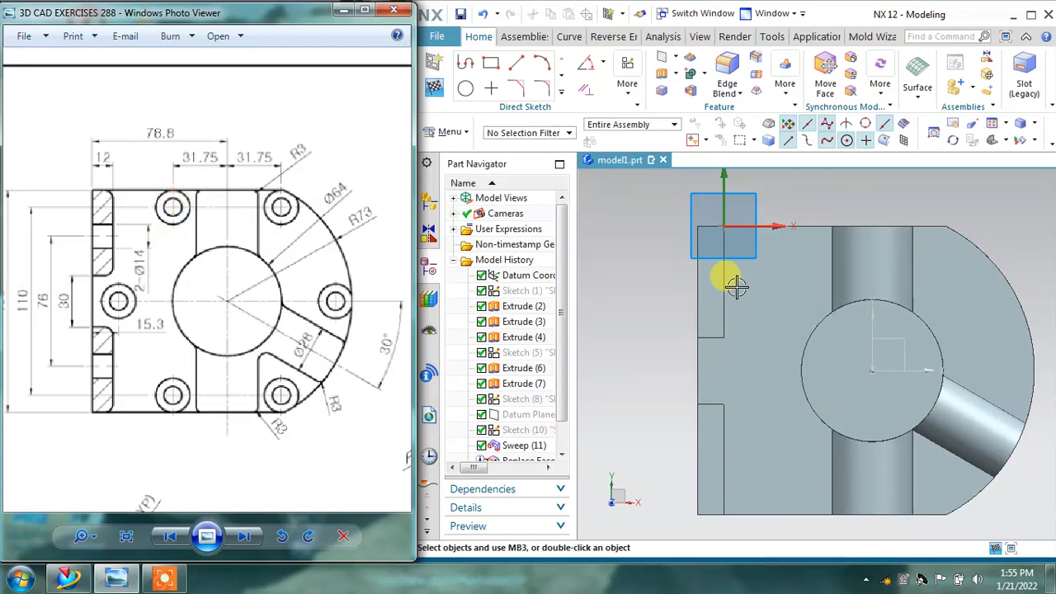
shift+middle_drag(786, 273, 757, 261)
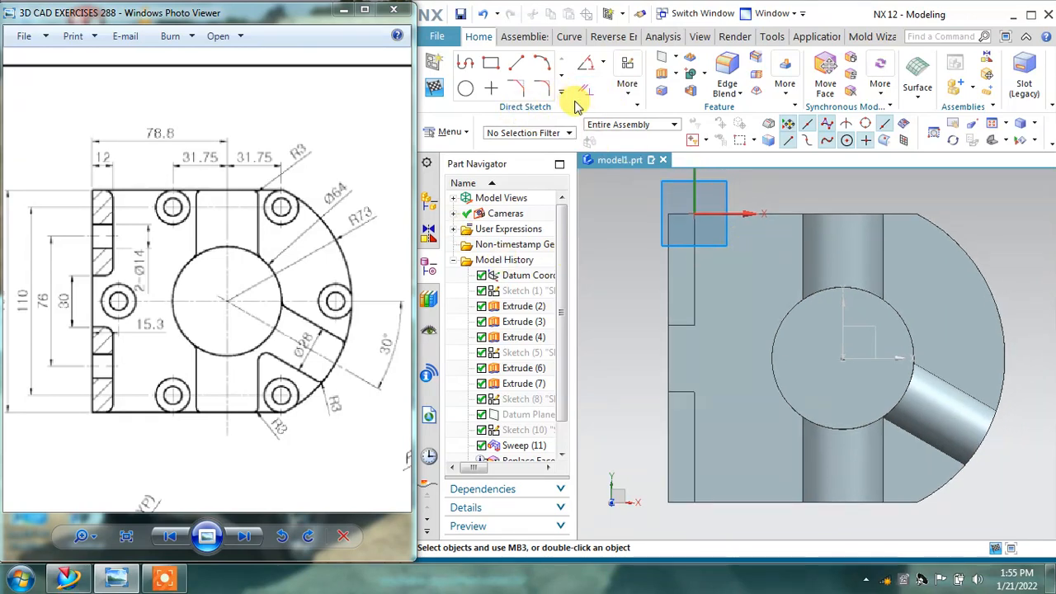
click(434, 87)
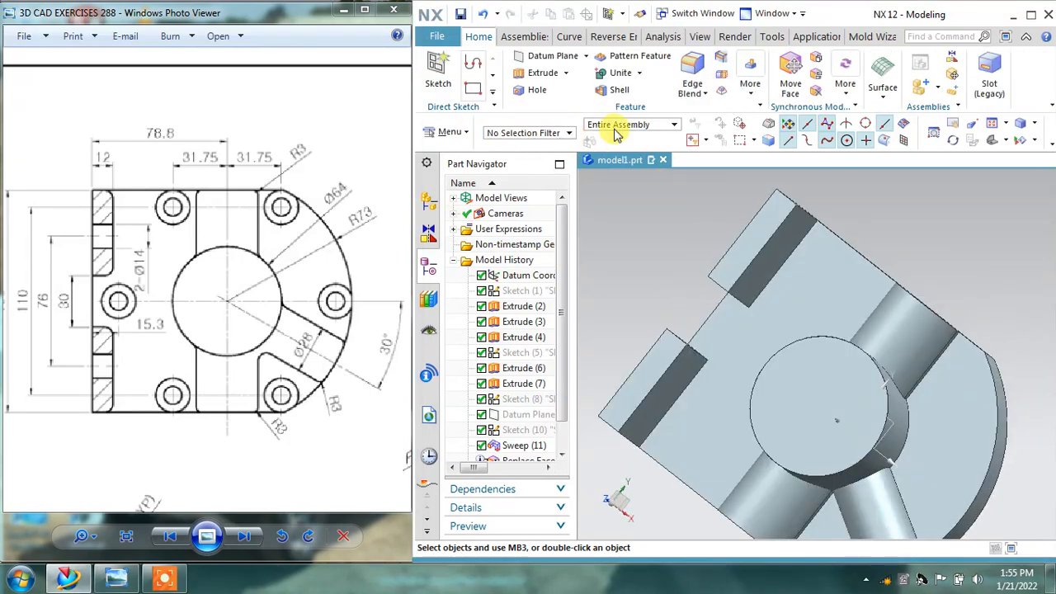
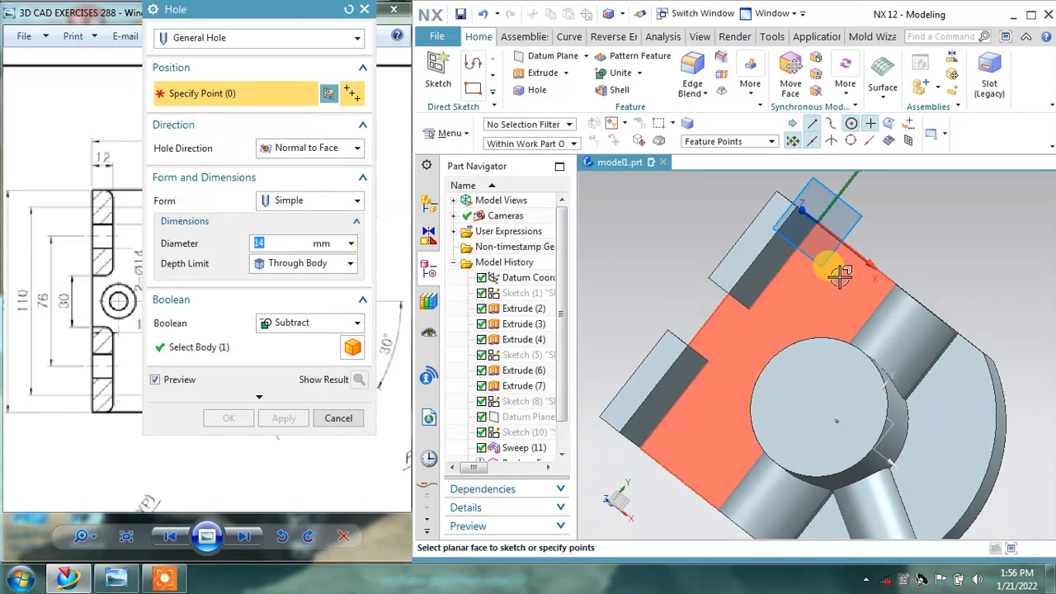
Step: Sketch a Hole position point on the base plate's top face and dimension it 55 mm vertically from the central cylinder's centre
key(Escape)
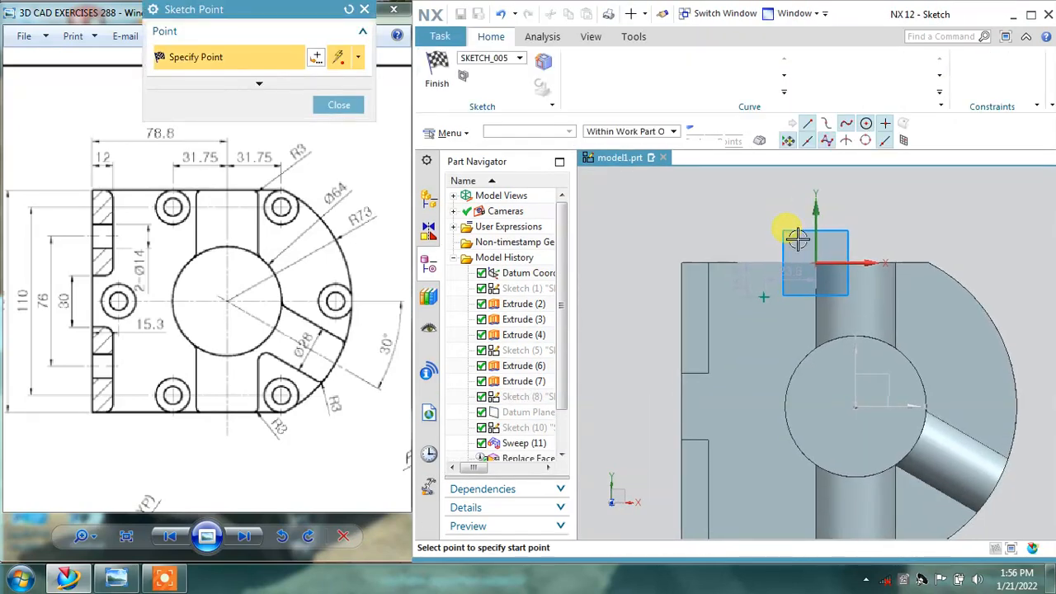
shift+middle_drag(759, 327, 751, 265)
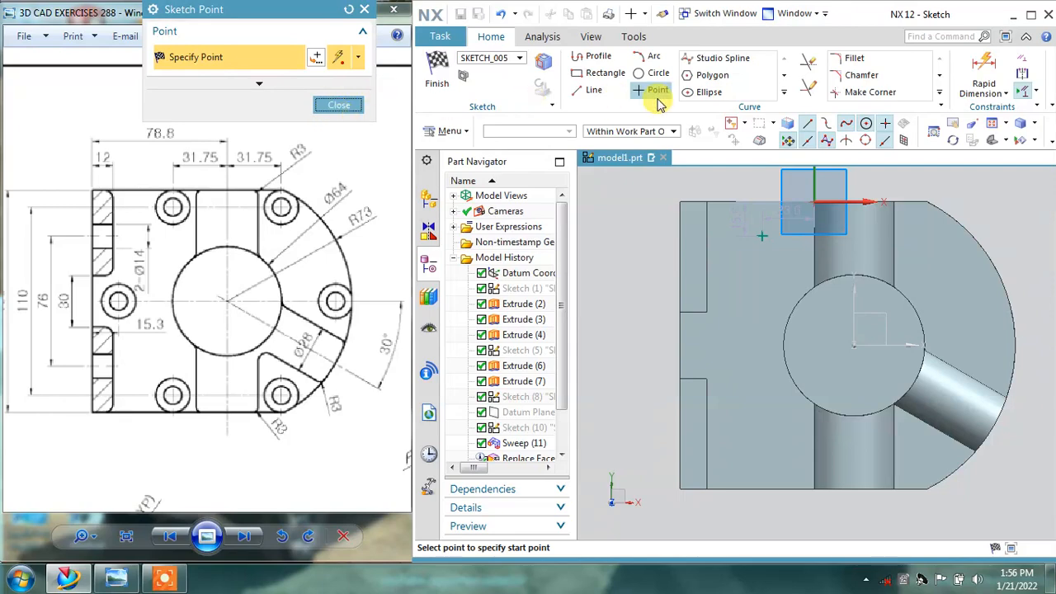
click(1005, 93)
click(994, 108)
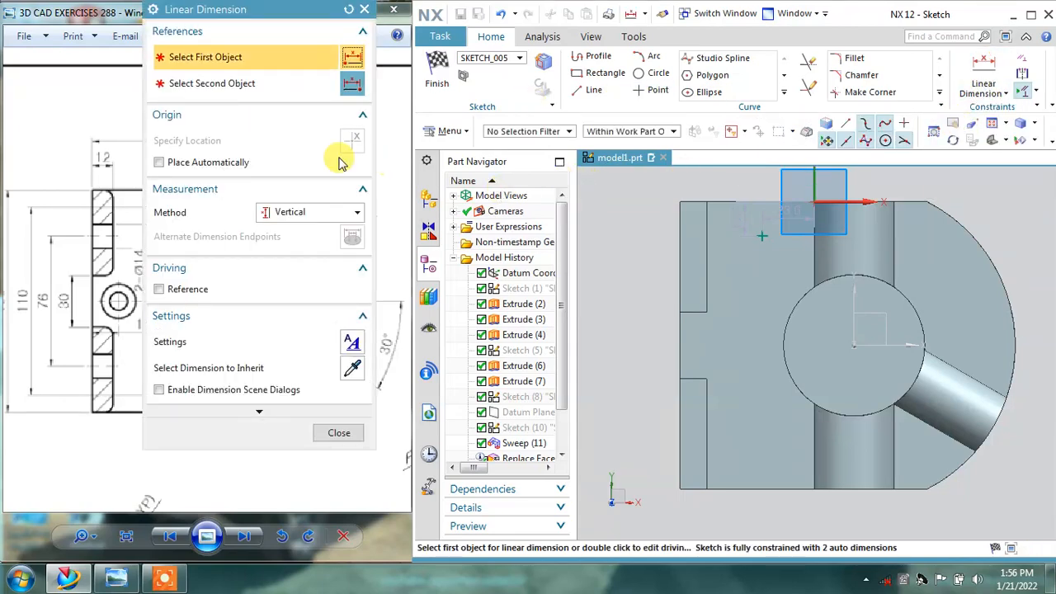
click(306, 212)
click(289, 261)
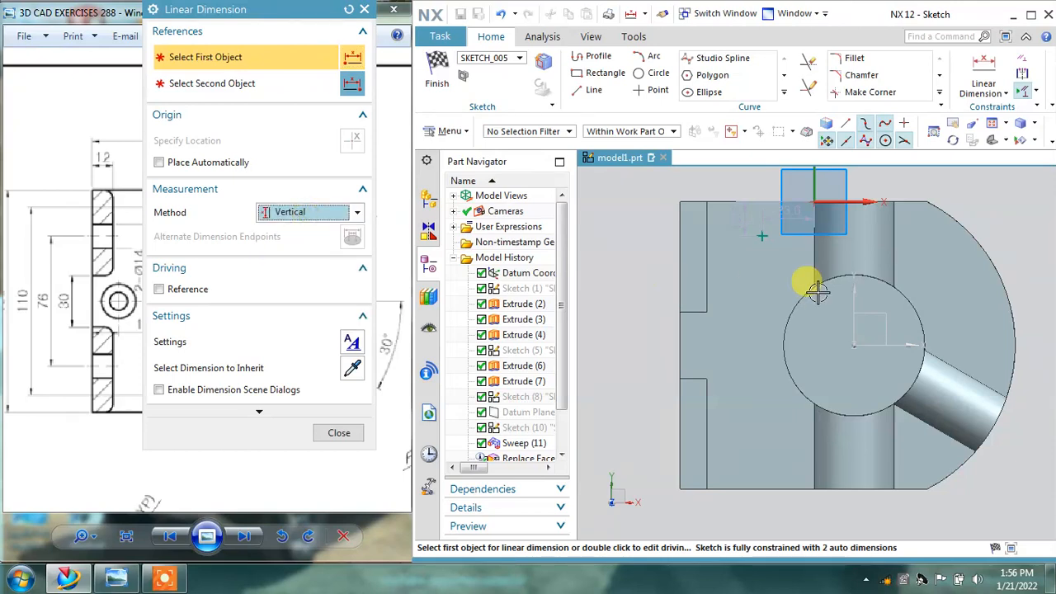
click(762, 236)
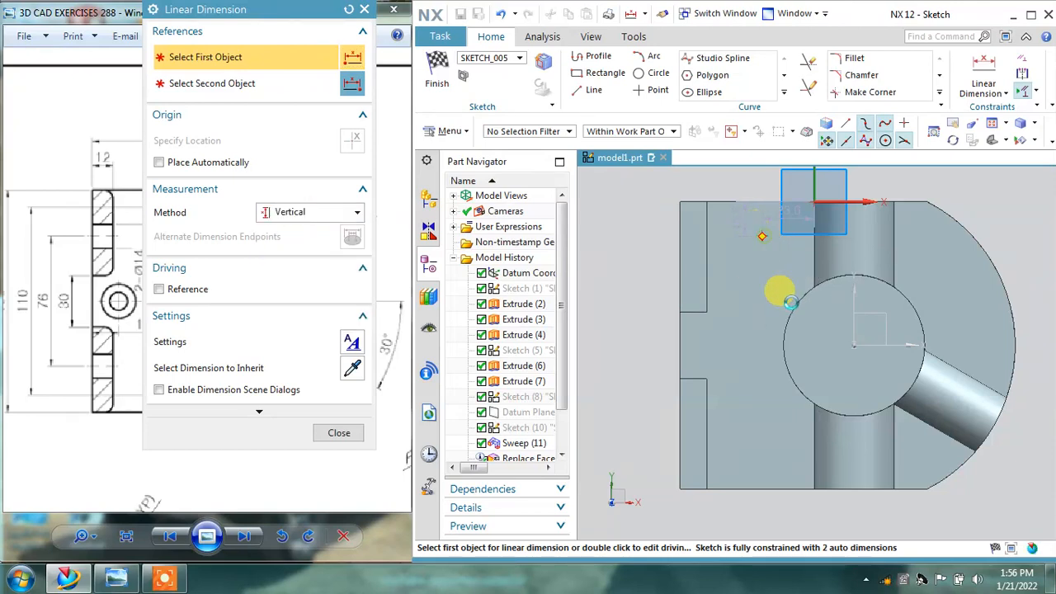
click(855, 345)
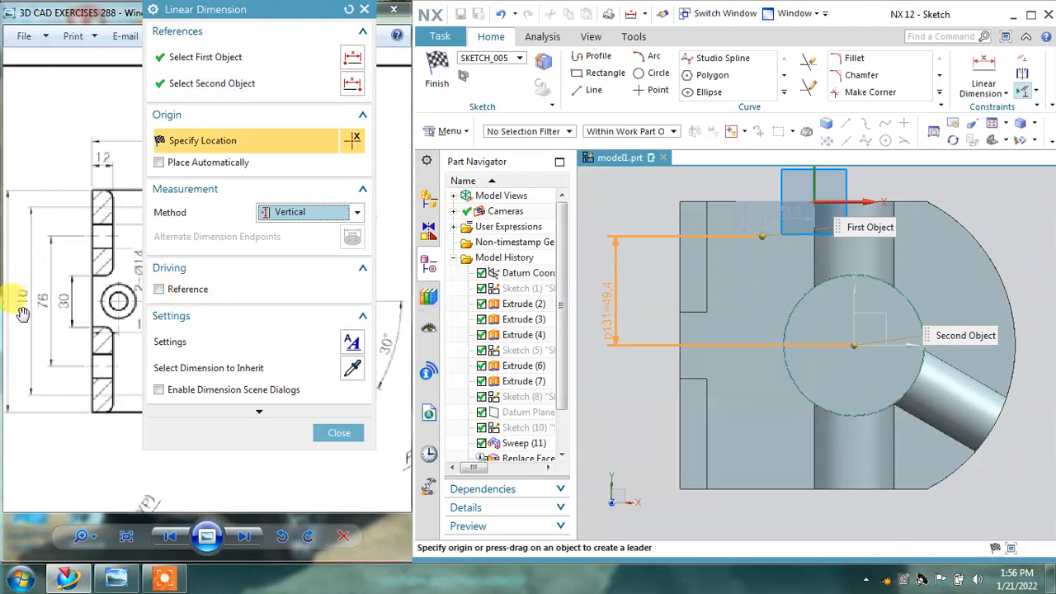
click(637, 299)
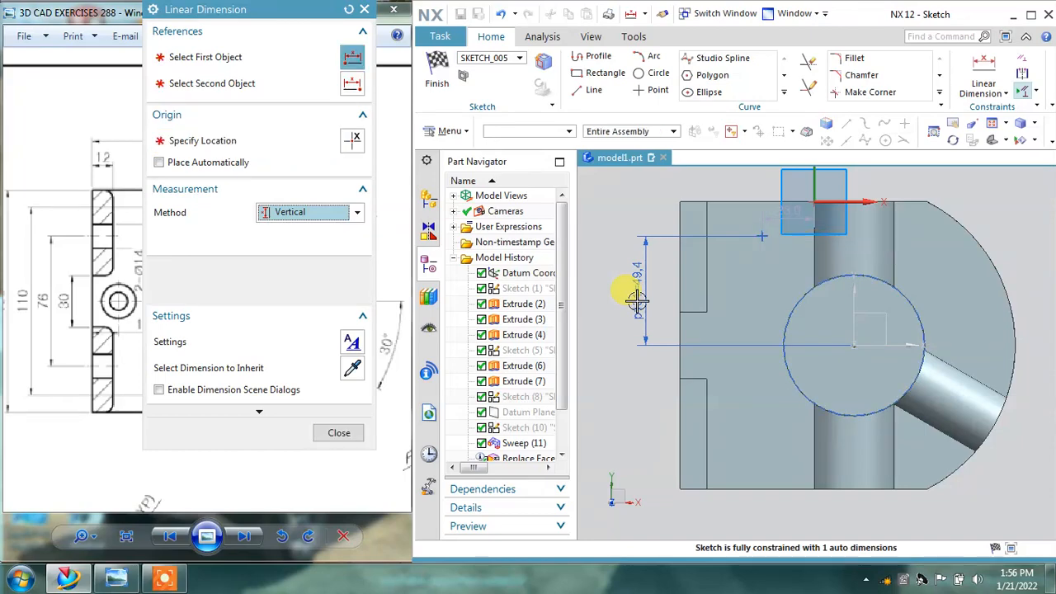
text(55)
key(Return)
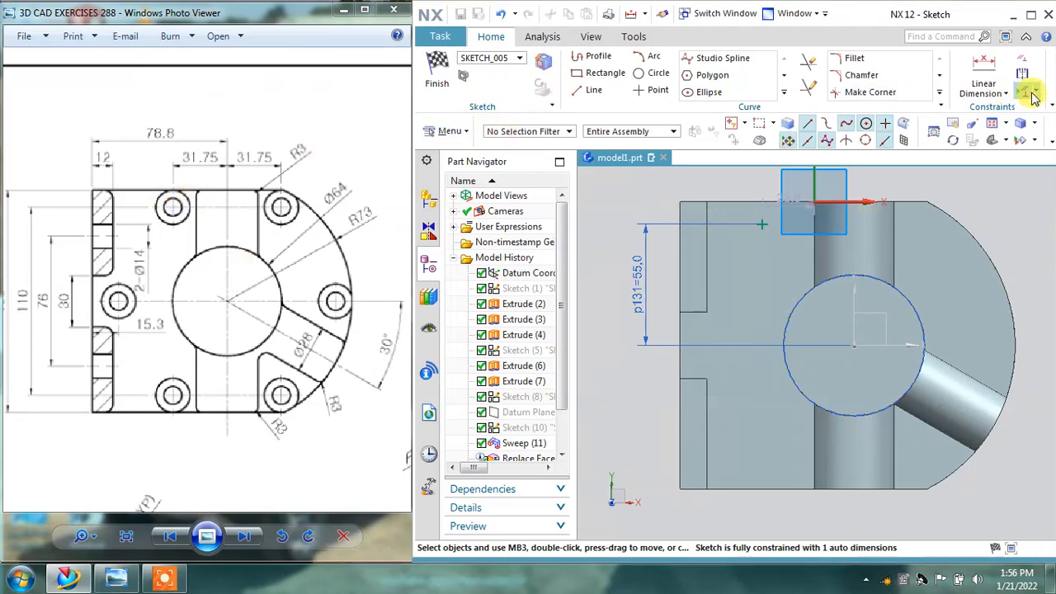
Step: Add a horizontal linear dimension between the hole position point and the central cylinder's centre
click(985, 97)
click(952, 135)
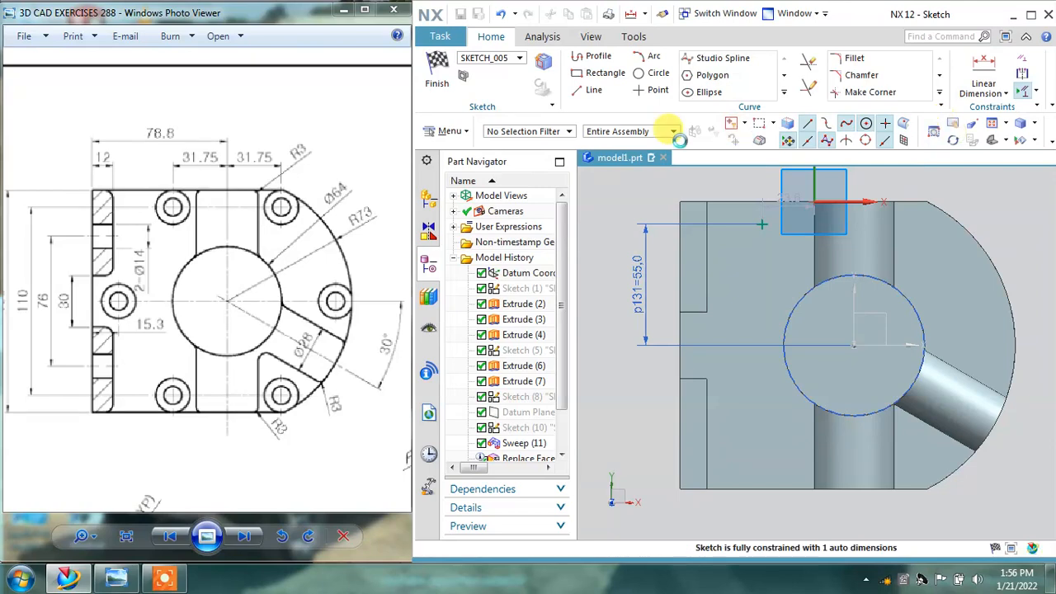
click(309, 212)
click(326, 232)
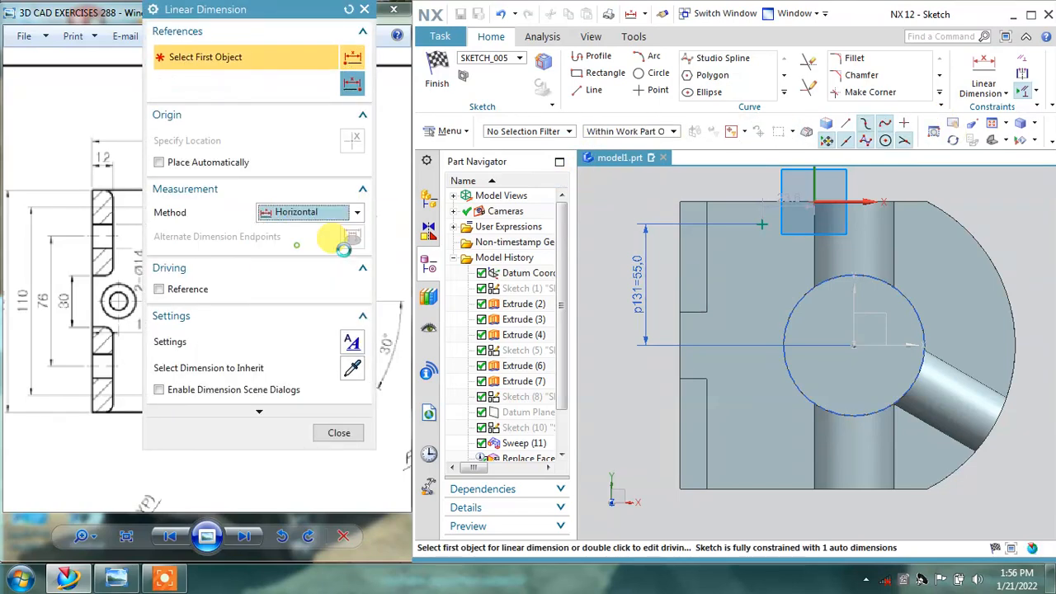
click(780, 222)
click(762, 224)
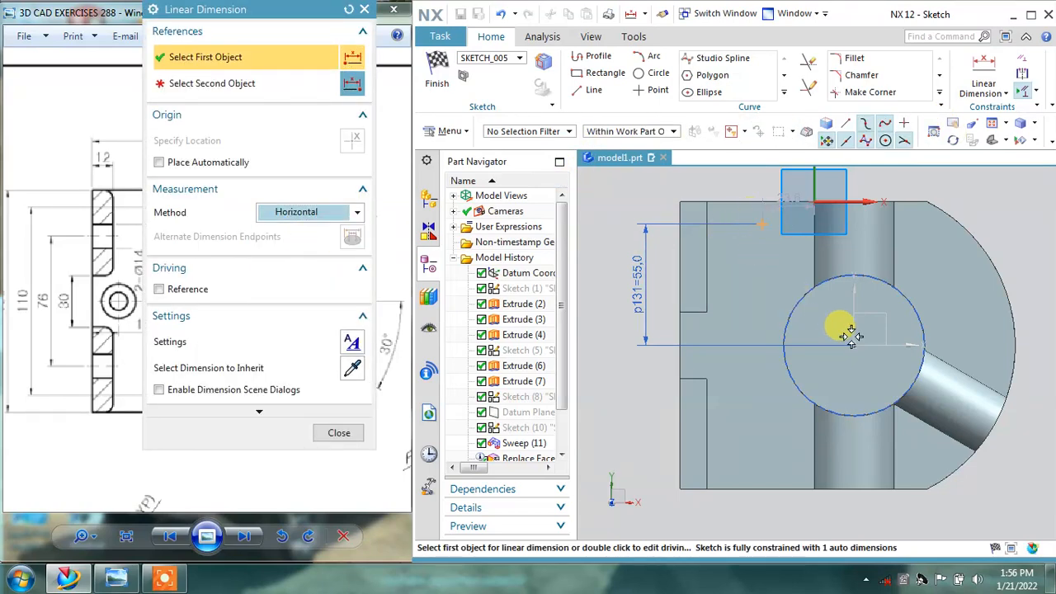
click(854, 345)
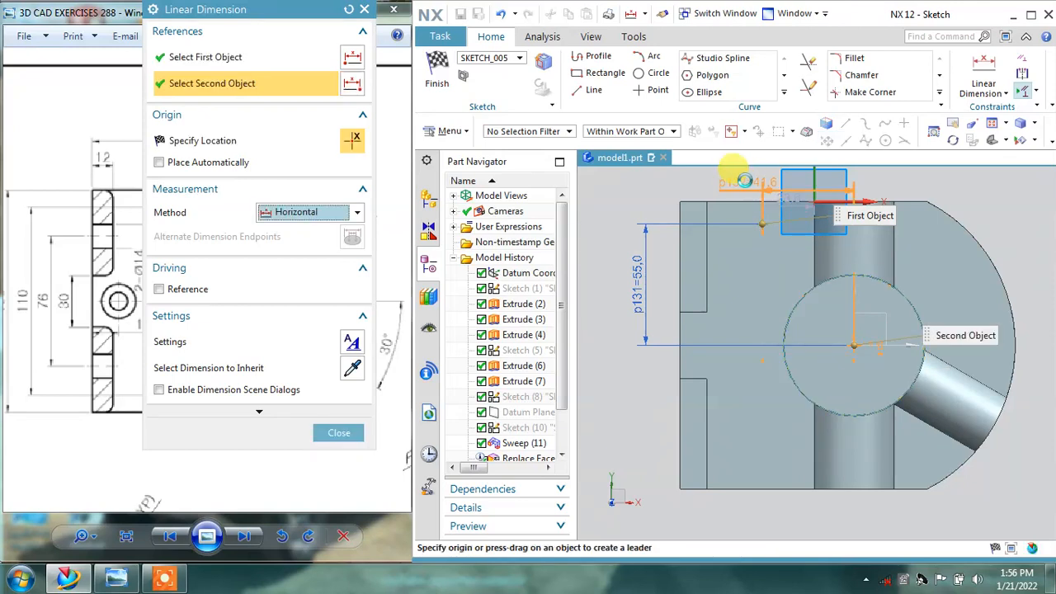
click(745, 180)
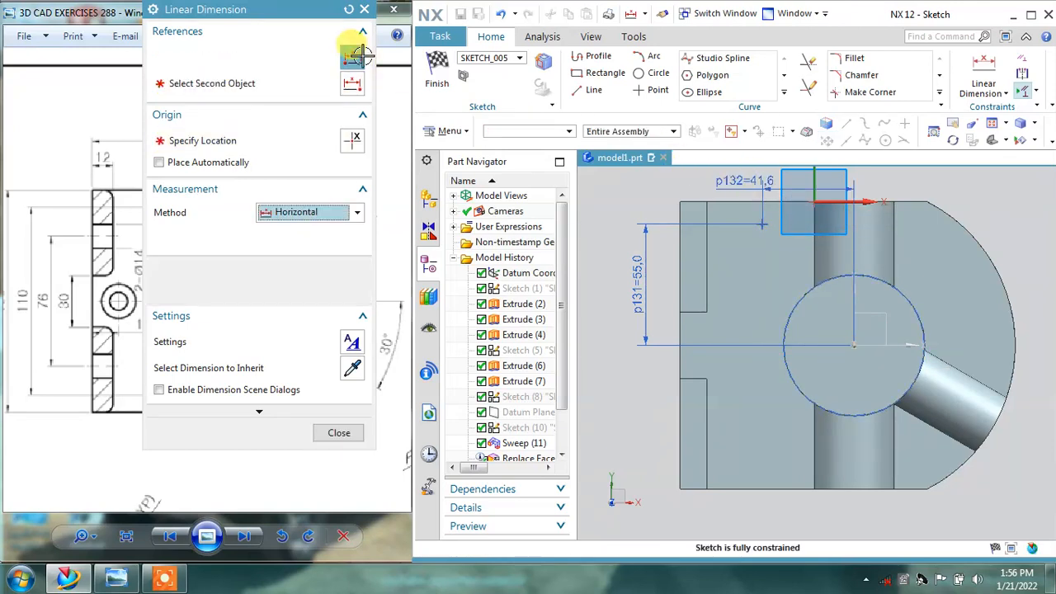
mouse_move(302, 15)
mouse_down()
mouse_move(470, 12)
mouse_move(428, 29)
mouse_up()
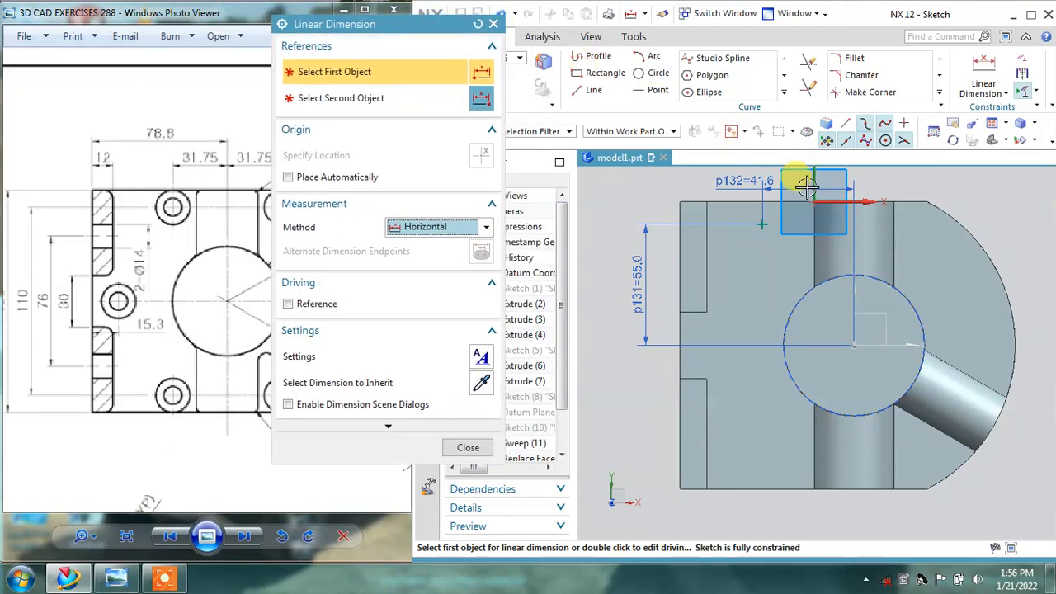
click(724, 182)
click(731, 182)
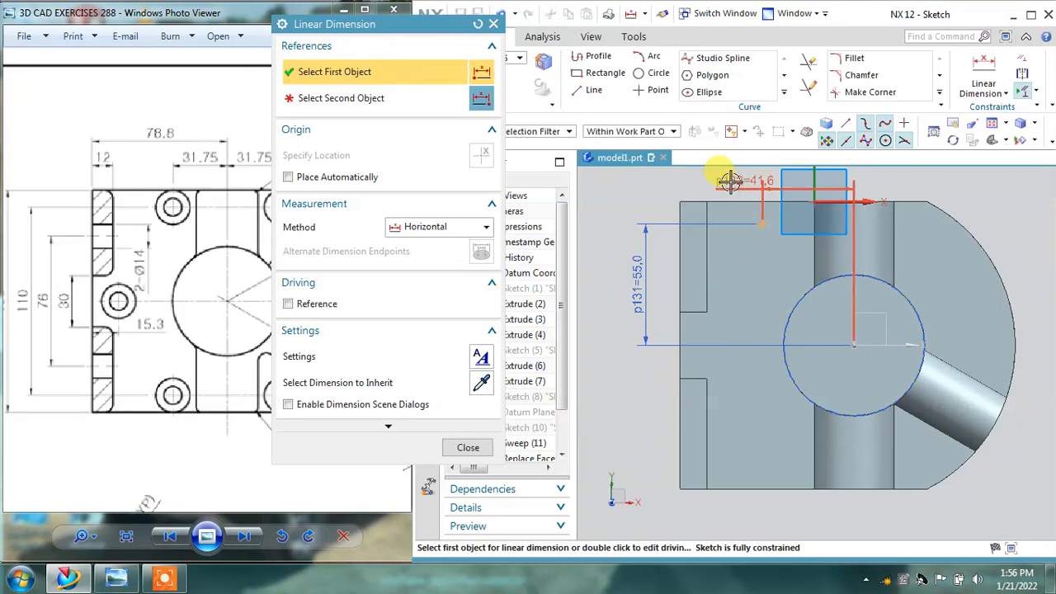
scroll(742, 219, up, 2)
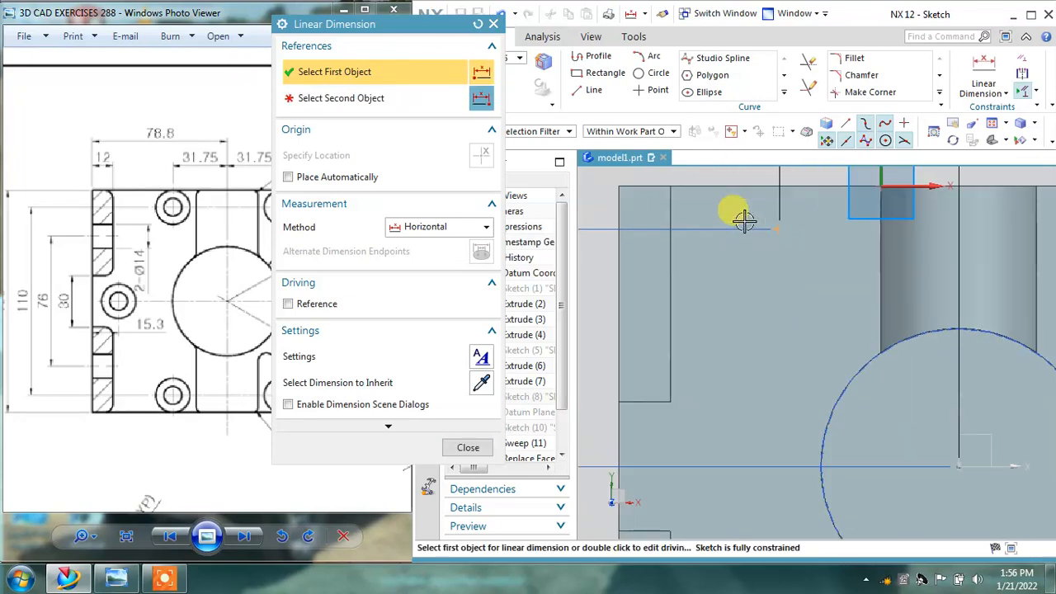
scroll(749, 245, down, 3)
shift+middle_drag(742, 195, 746, 271)
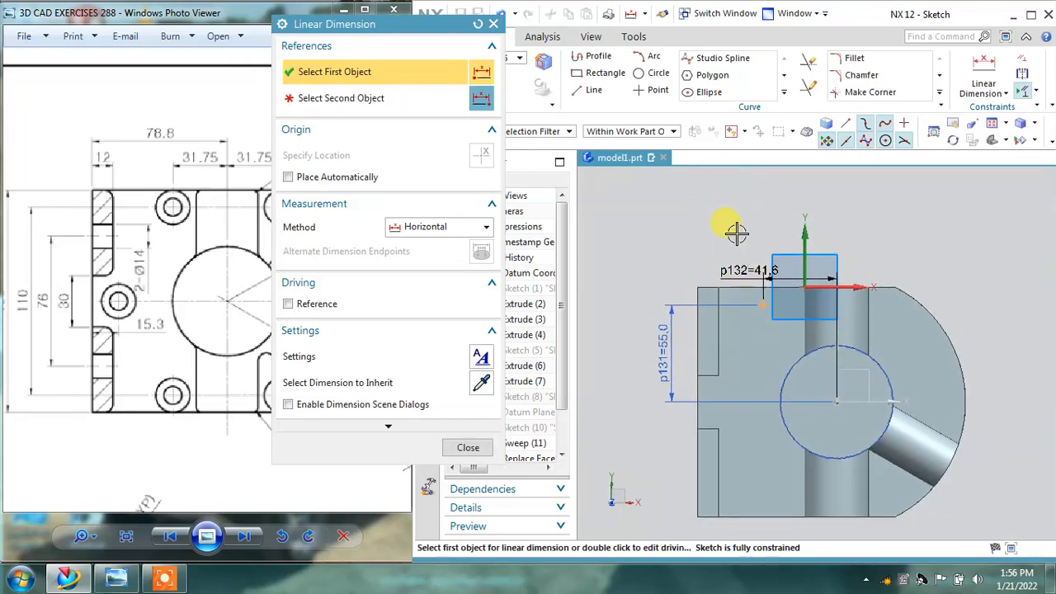
click(467, 447)
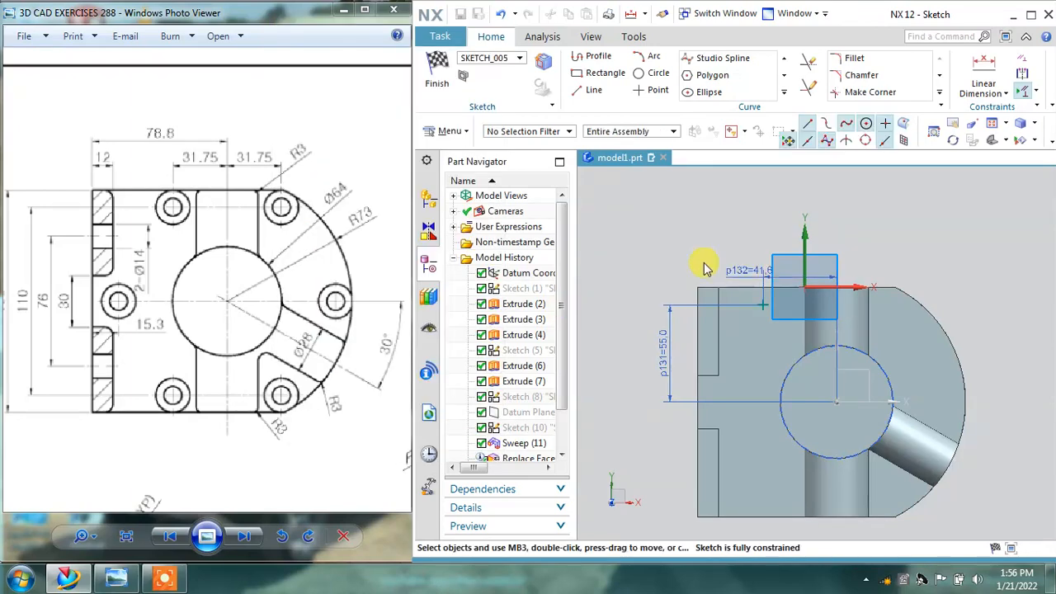
Step: Set the hole point's horizontal dimension to 31.75 mm and finish the sketch
click(740, 271)
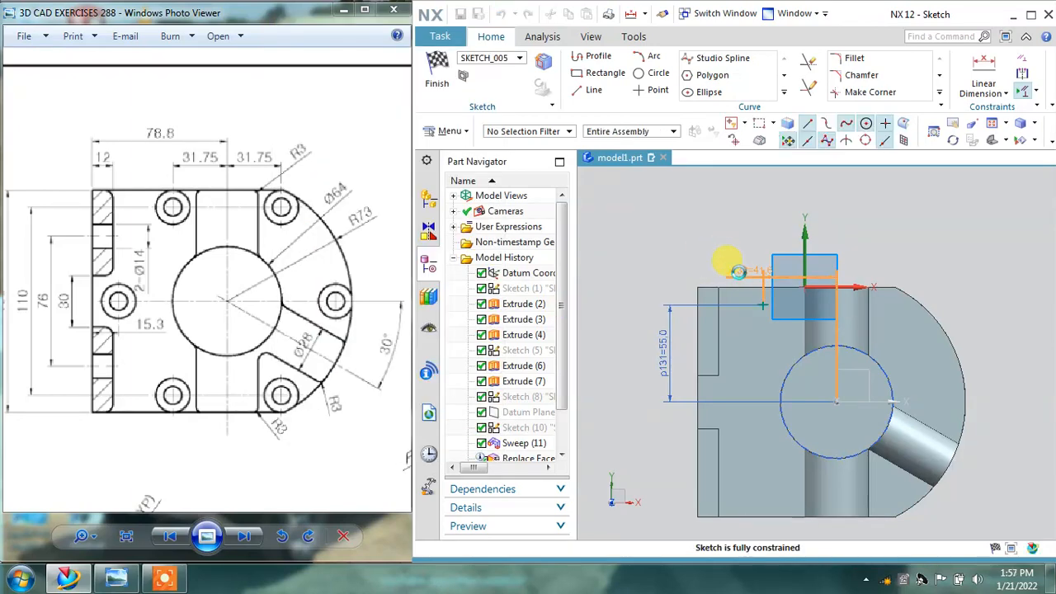
double_click(738, 271)
text(31)
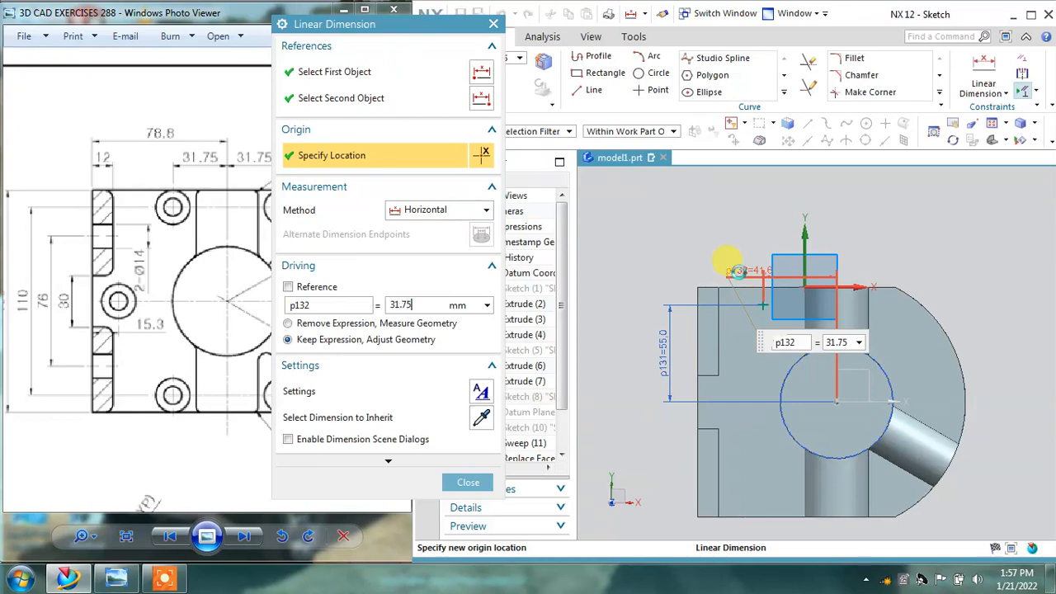
text(.75)
click(463, 483)
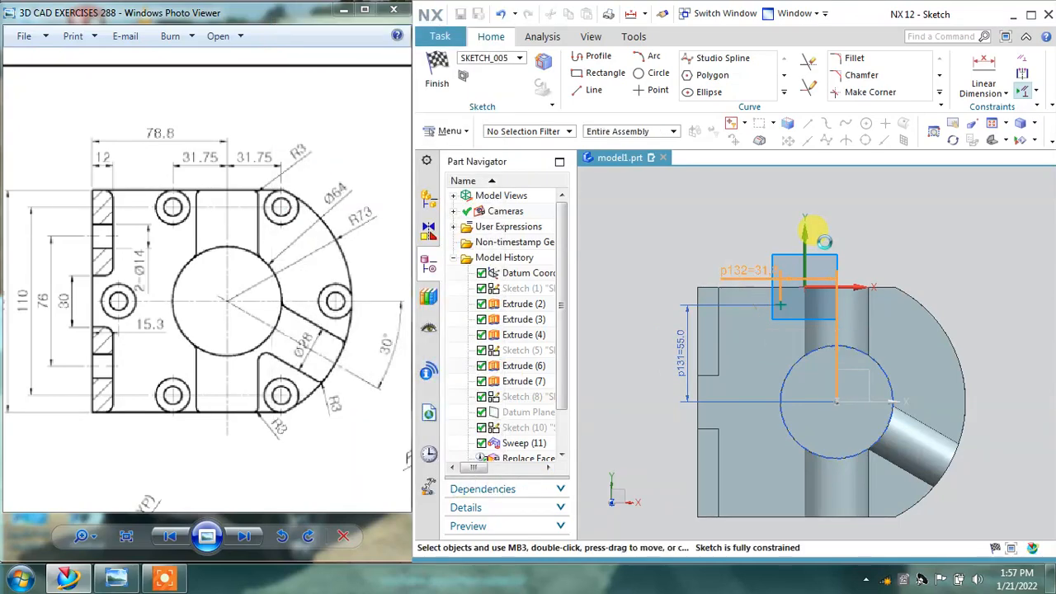
shift+middle_drag(846, 392, 842, 342)
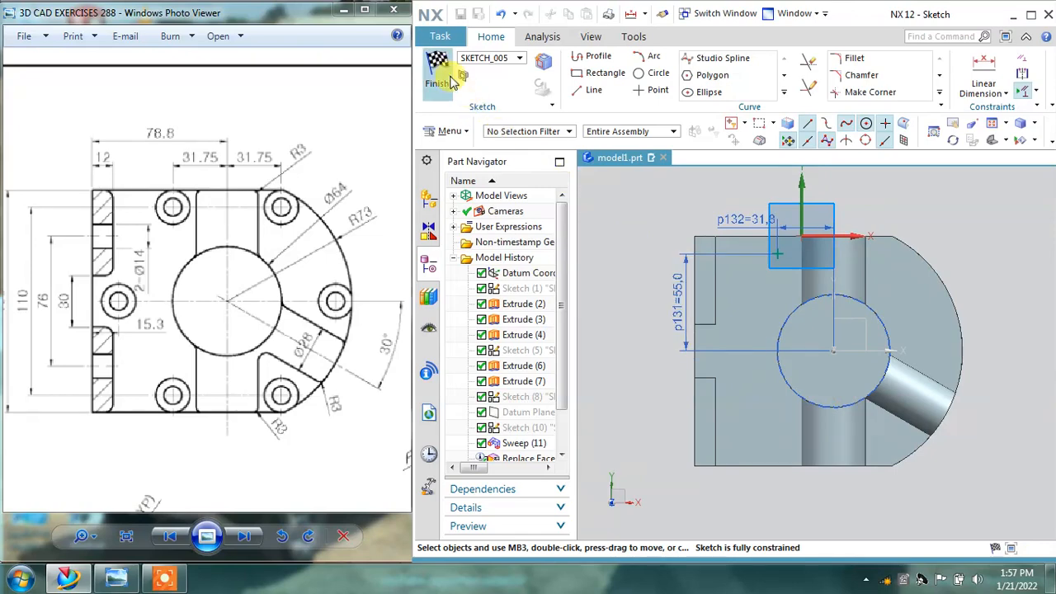
click(451, 82)
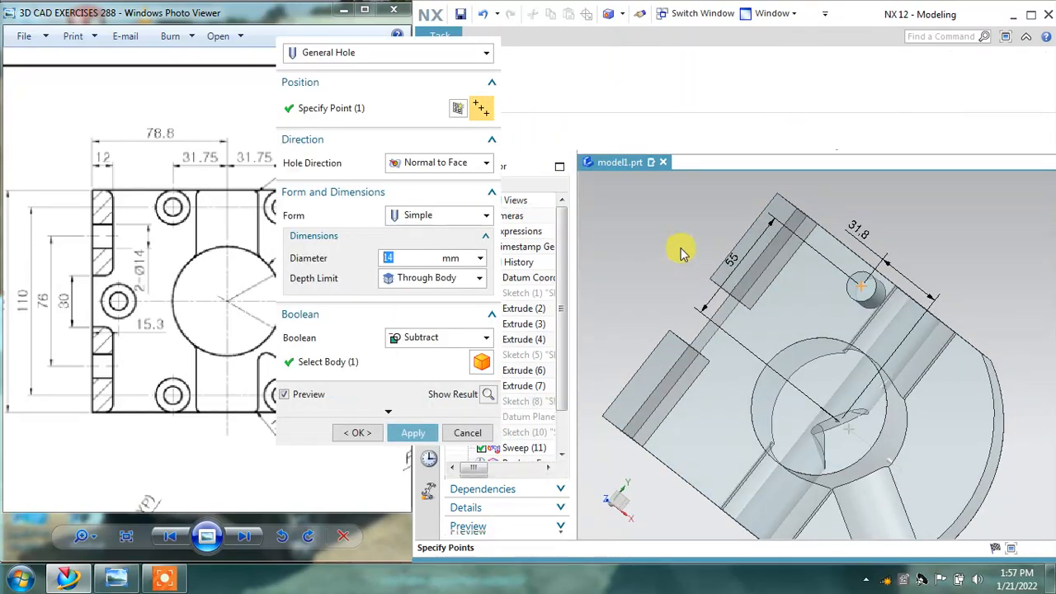
Step: Change the hole form to Counterbored with a 20 mm counterbore diameter, 3 mm counterbore depth and 10 mm hole diameter
shift+middle_drag(684, 250, 677, 212)
click(413, 214)
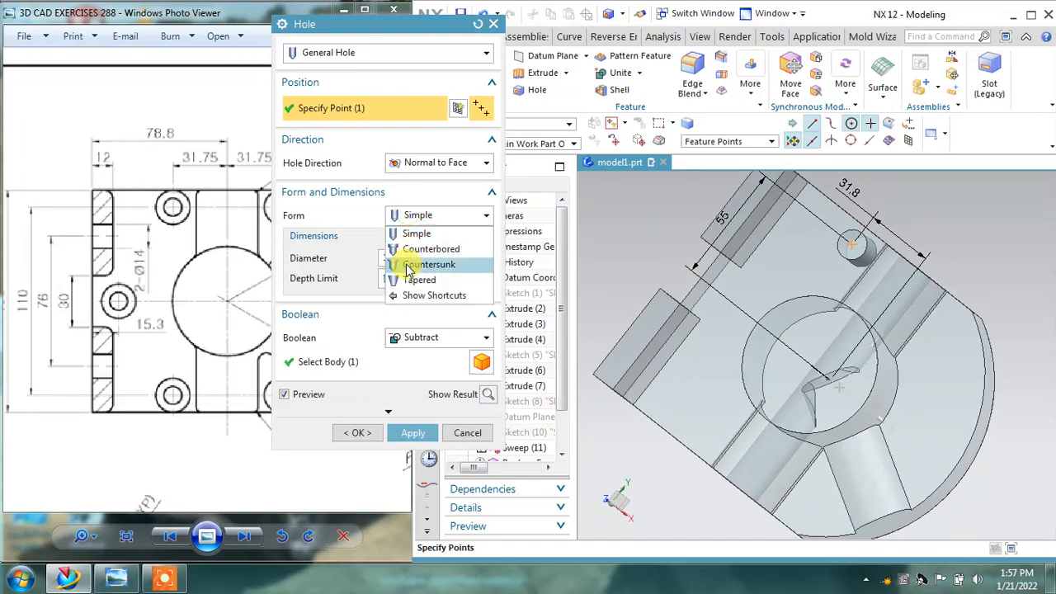
click(412, 249)
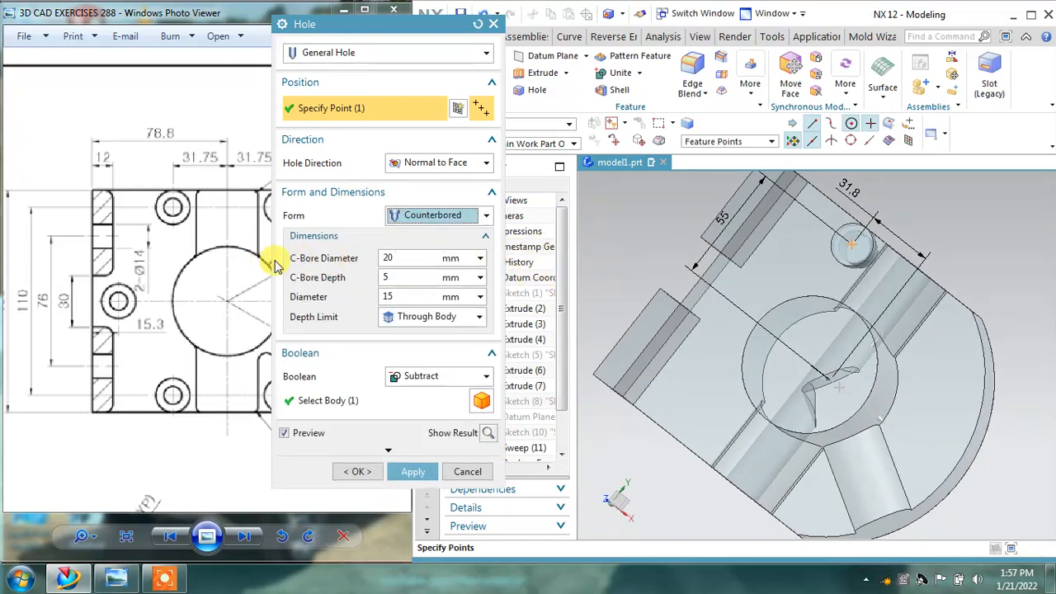
click(403, 257)
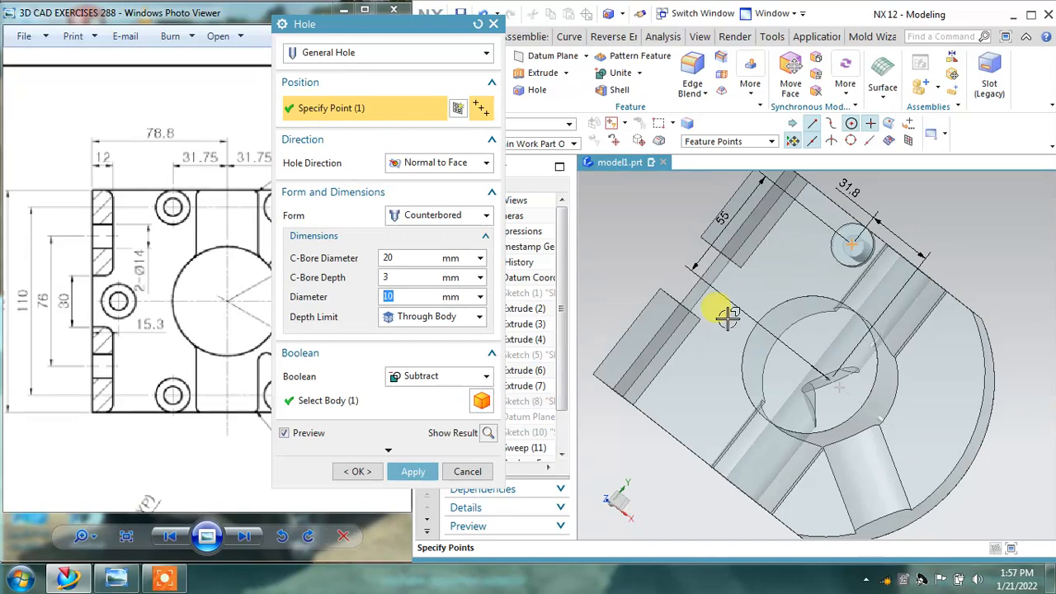
mouse_move(738, 318)
middle_down()
mouse_move(744, 324)
mouse_move(736, 316)
middle_up()
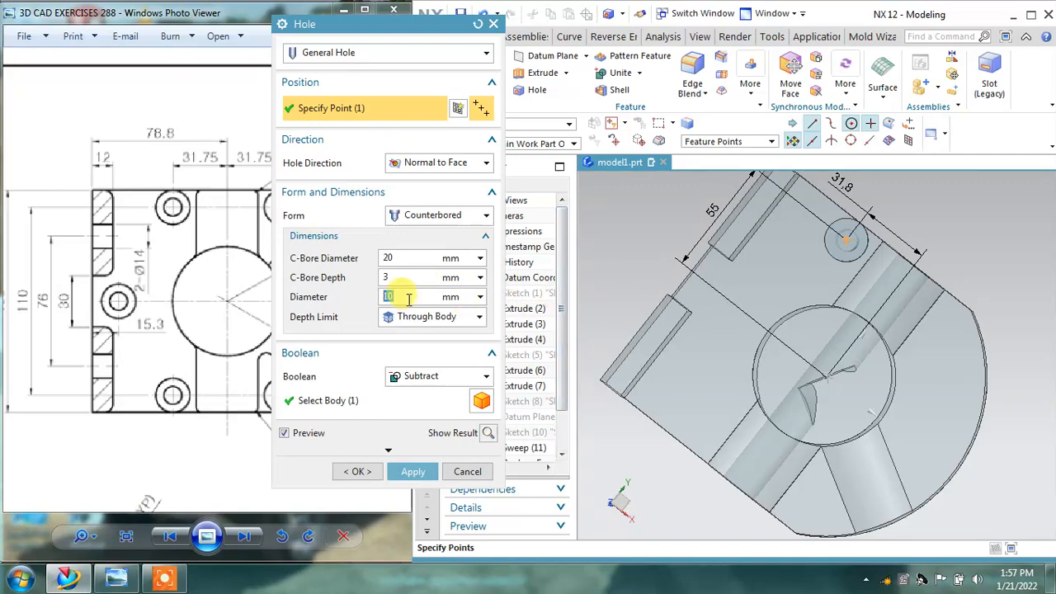
middle_drag(872, 349, 595, 356)
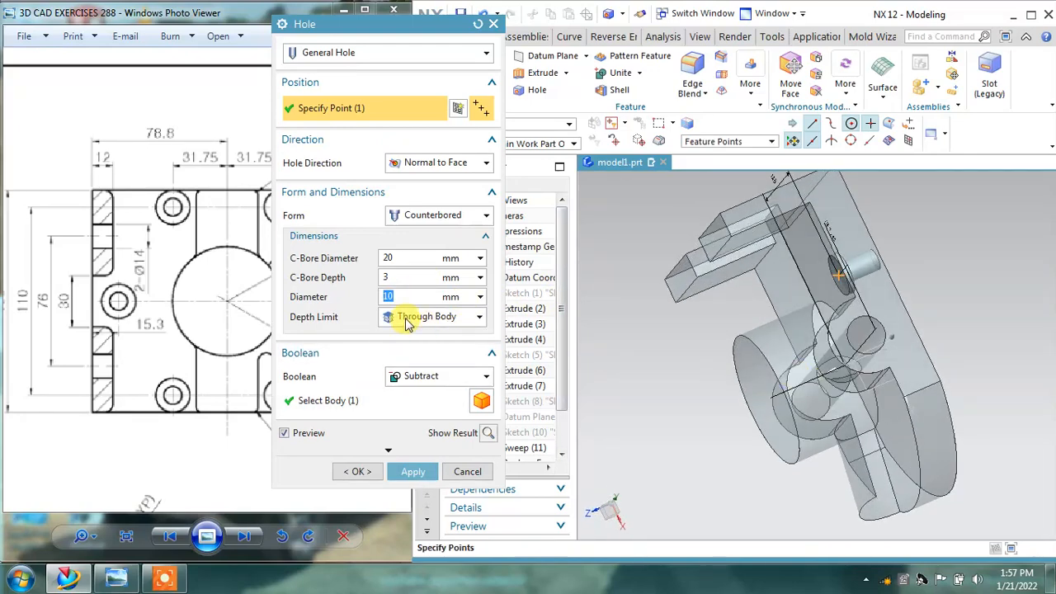
Step: Try to cut the counterbored hole through the base plate at the sketched point
click(412, 471)
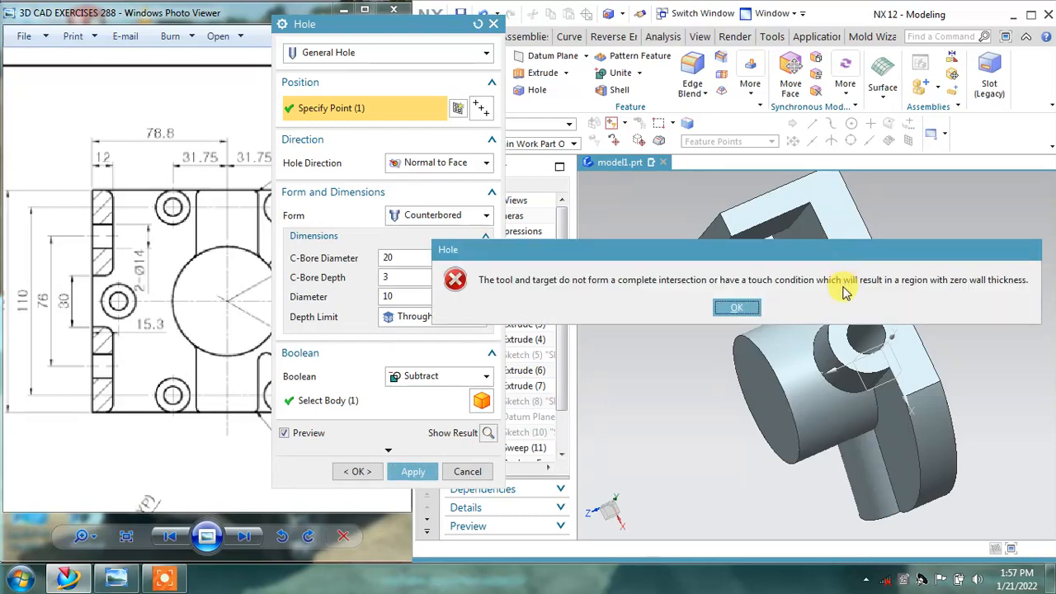
click(733, 309)
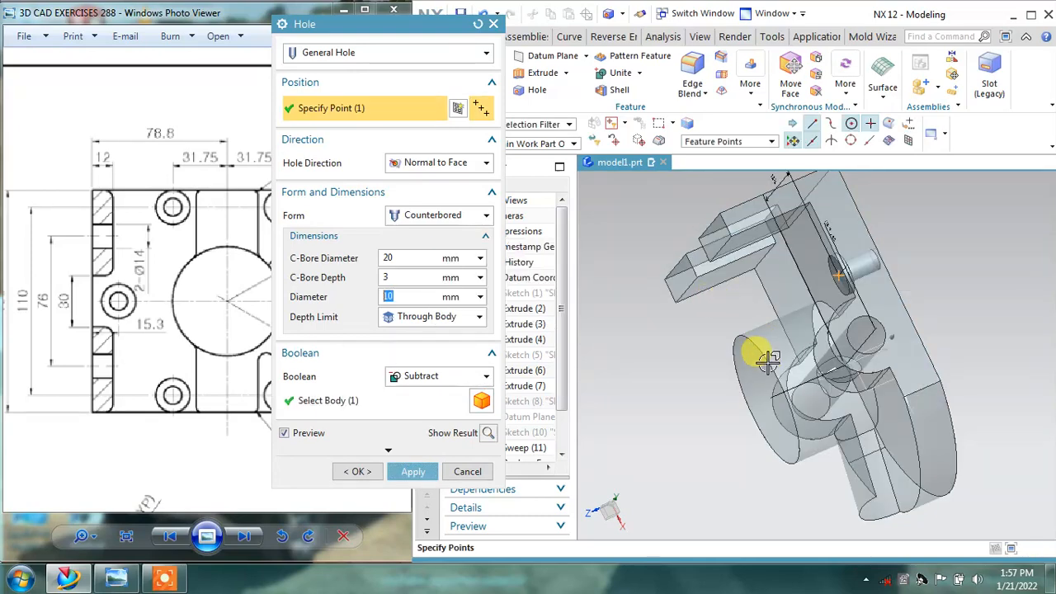
middle_drag(702, 349, 717, 313)
click(412, 470)
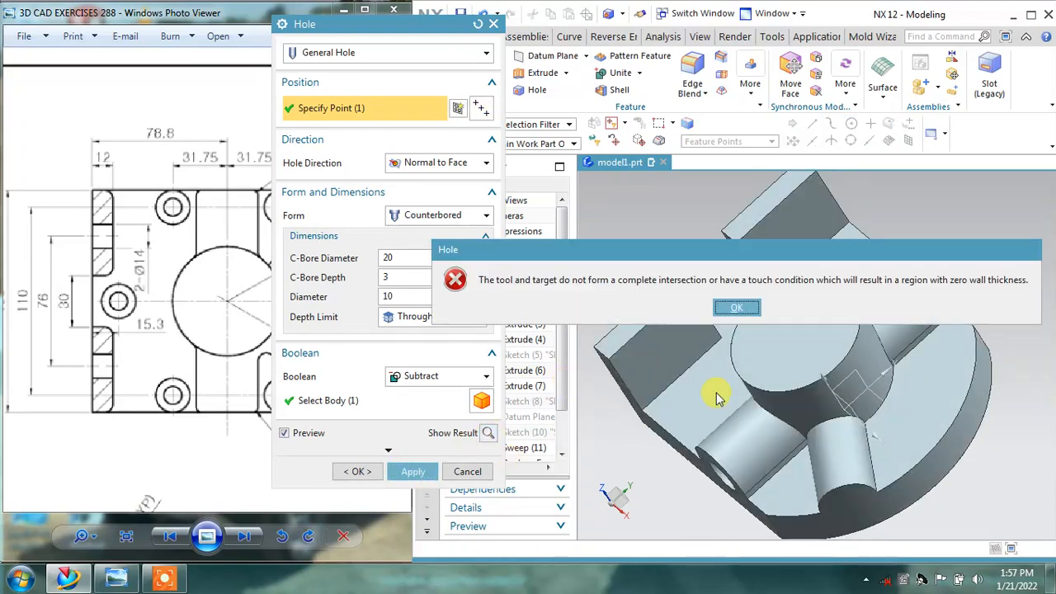
Step: Cancel the counterbored hole with 20 mm counterbore and 10 mm diameter, dismissing its error and answering the sketch prompt
click(736, 308)
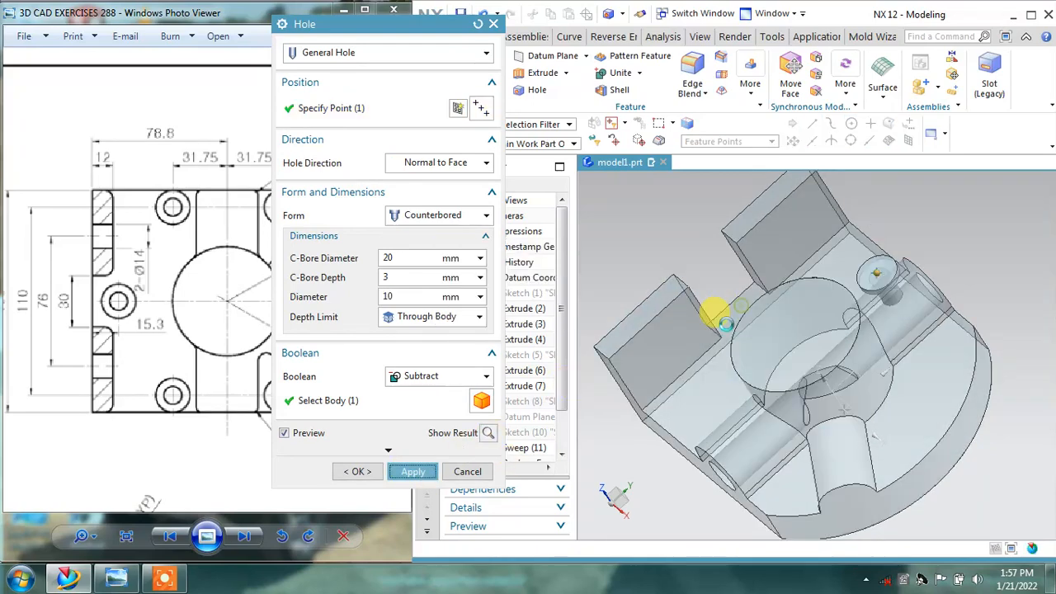
click(467, 472)
click(612, 306)
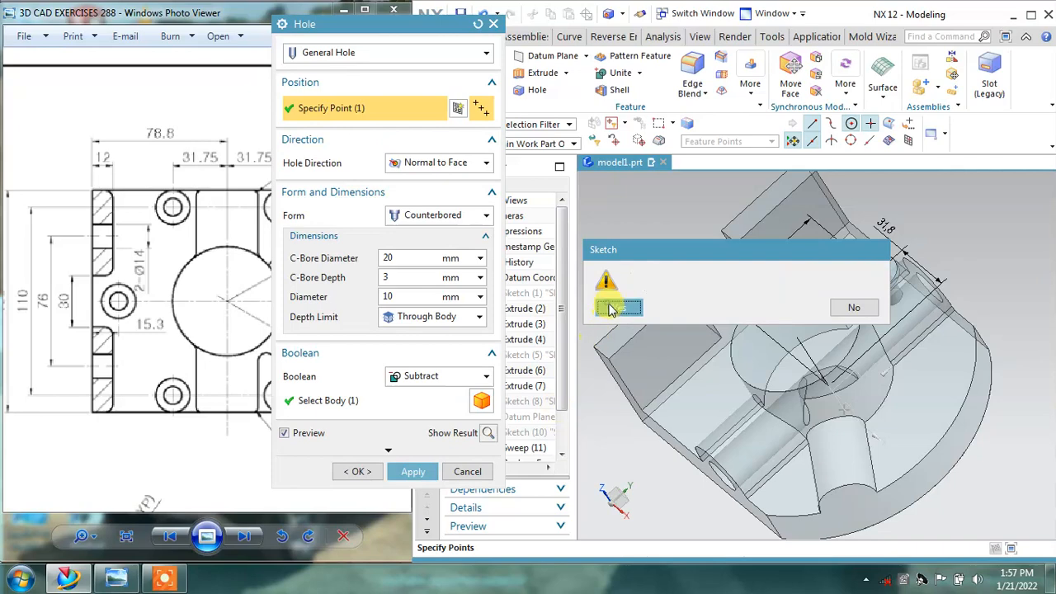
Step: Move the plate's side face at the open end of the horizontal cylindrical boss outward by 8 mm
mouse_move(917, 294)
middle_down()
mouse_move(933, 317)
mouse_move(913, 364)
mouse_move(828, 425)
middle_up()
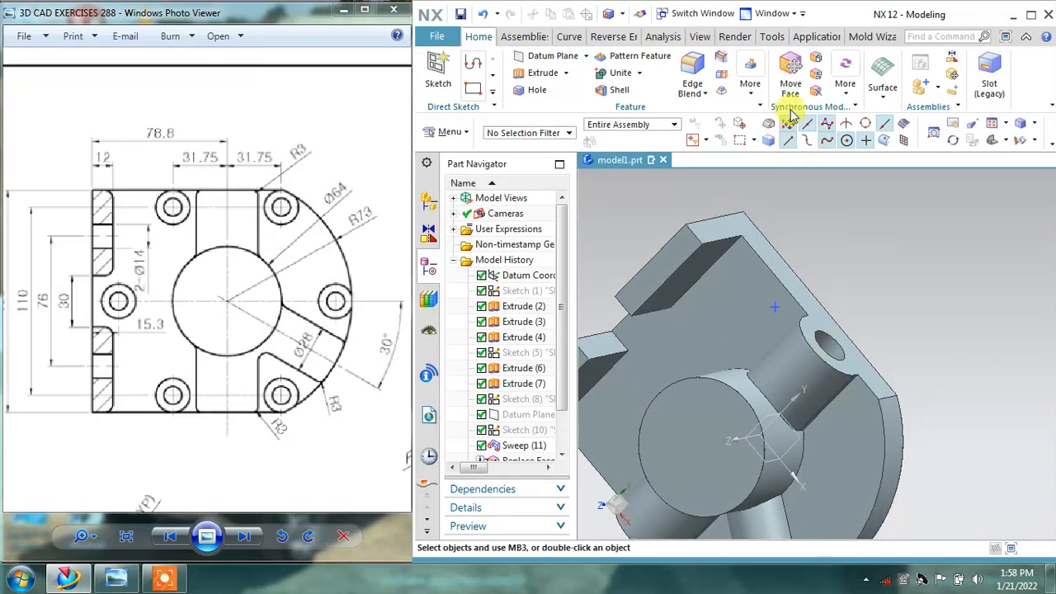
click(791, 66)
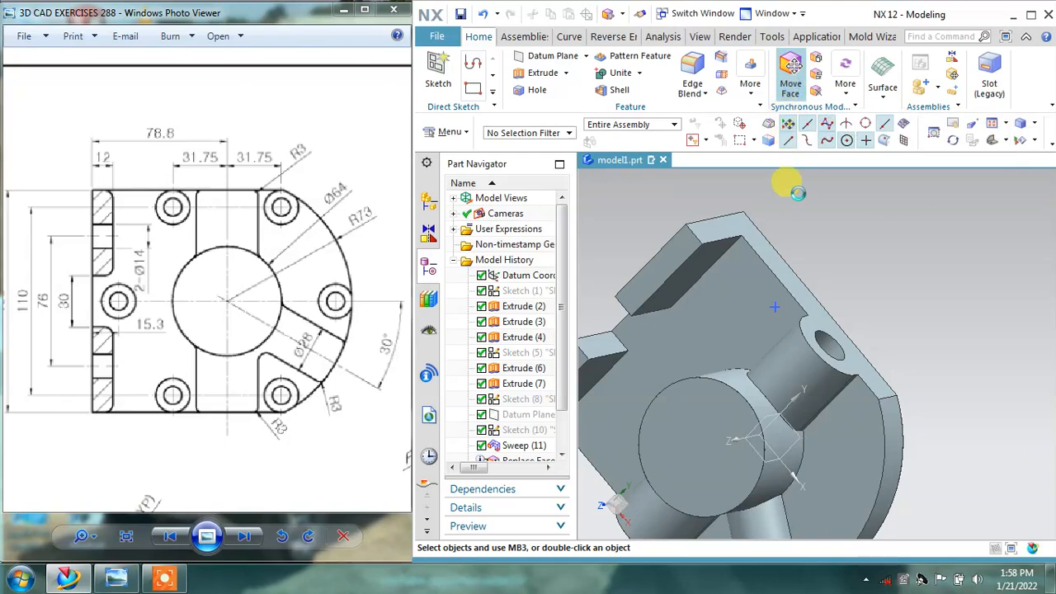
click(783, 258)
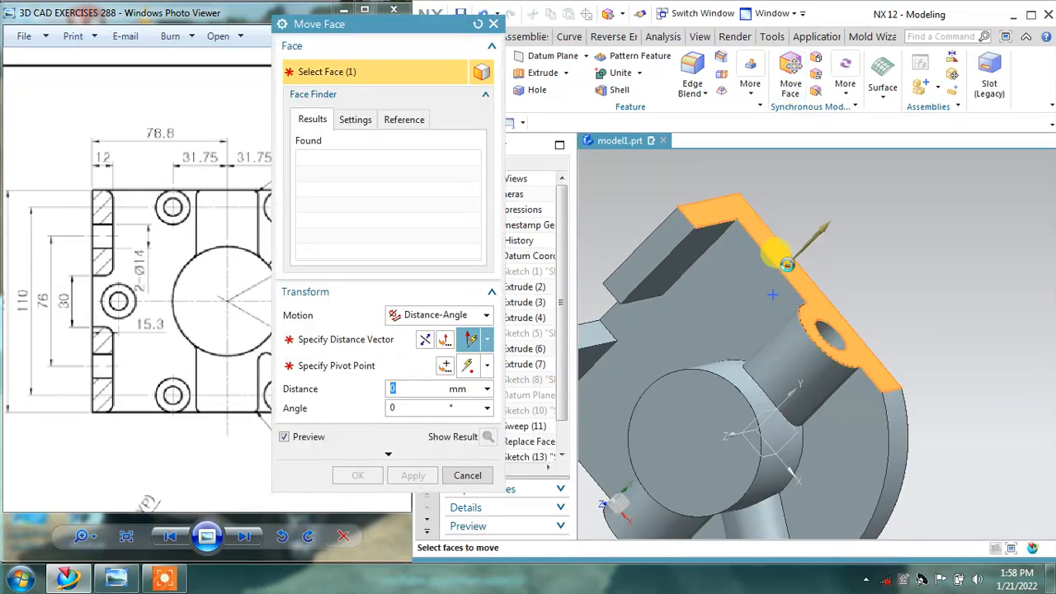
click(787, 260)
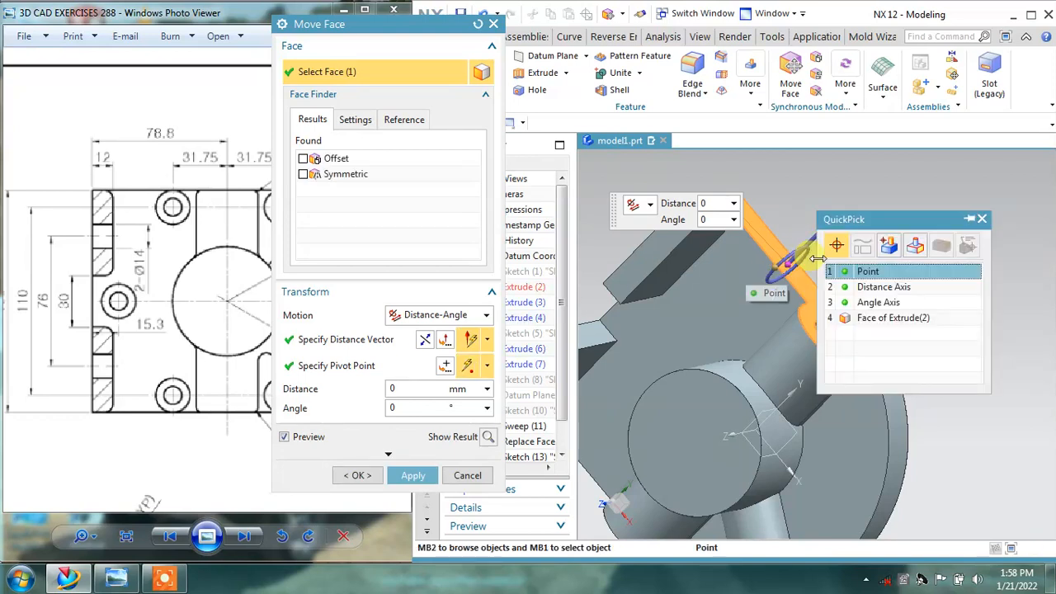
click(981, 220)
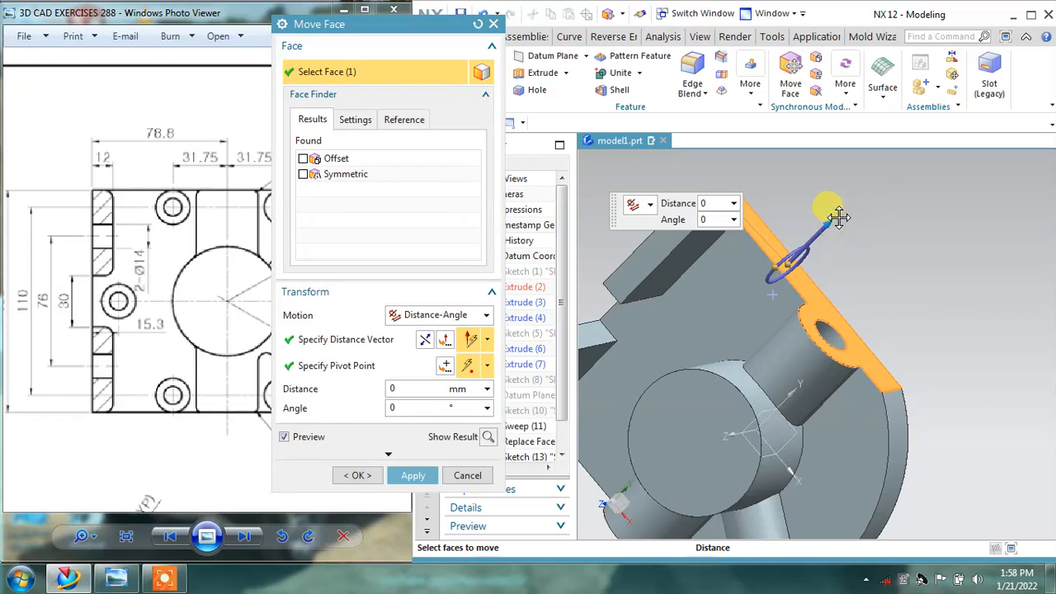
drag(838, 216, 843, 210)
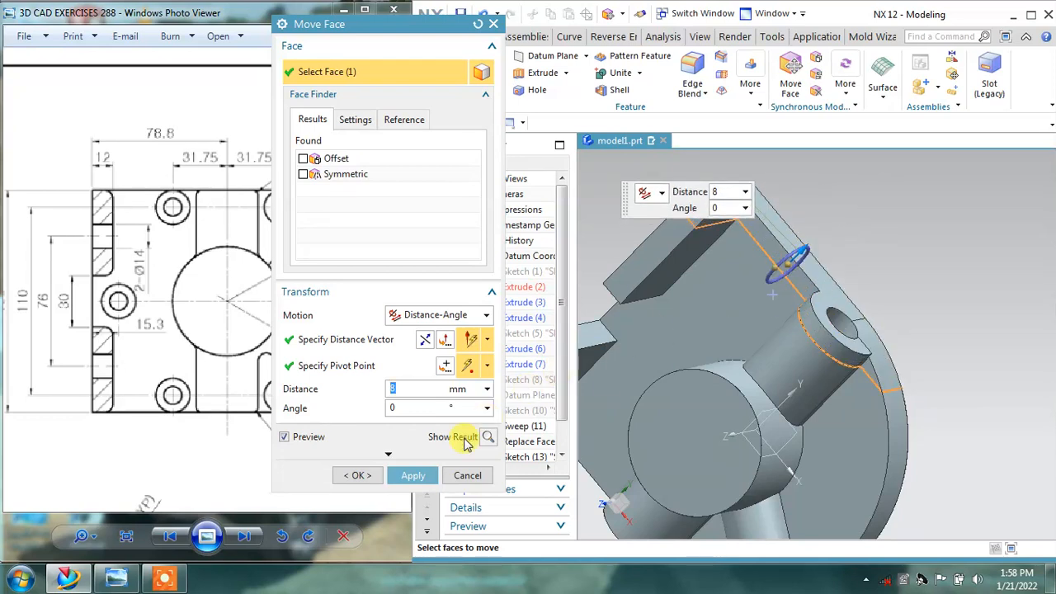
click(413, 476)
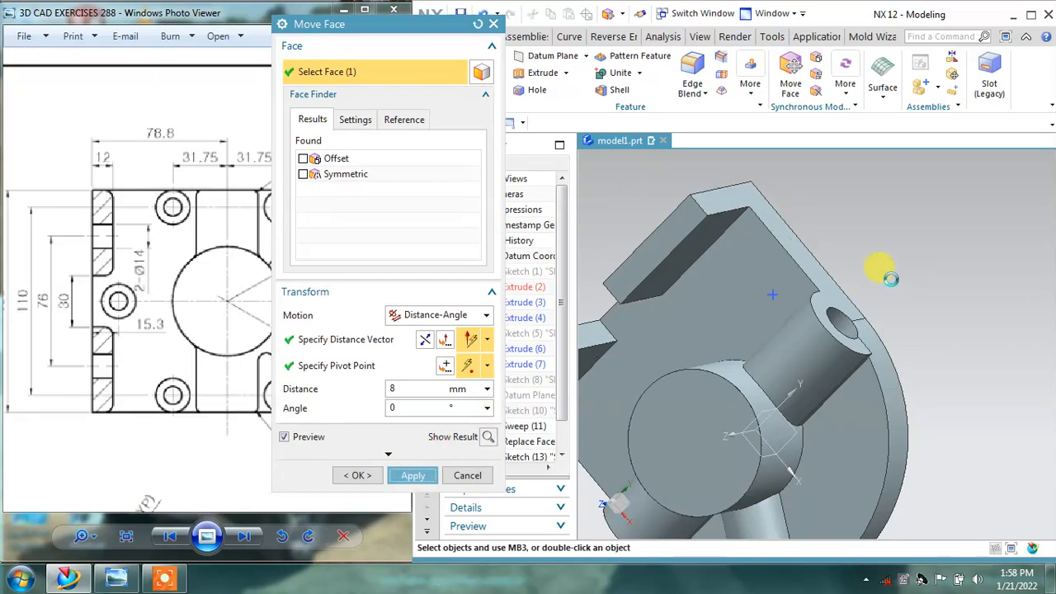
middle_drag(891, 276, 884, 258)
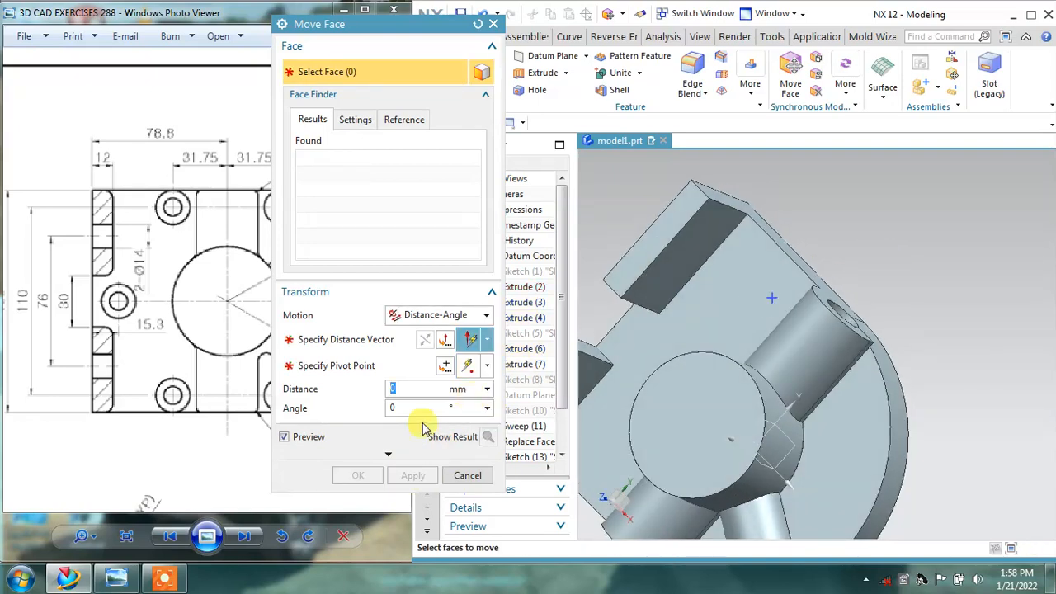
click(466, 476)
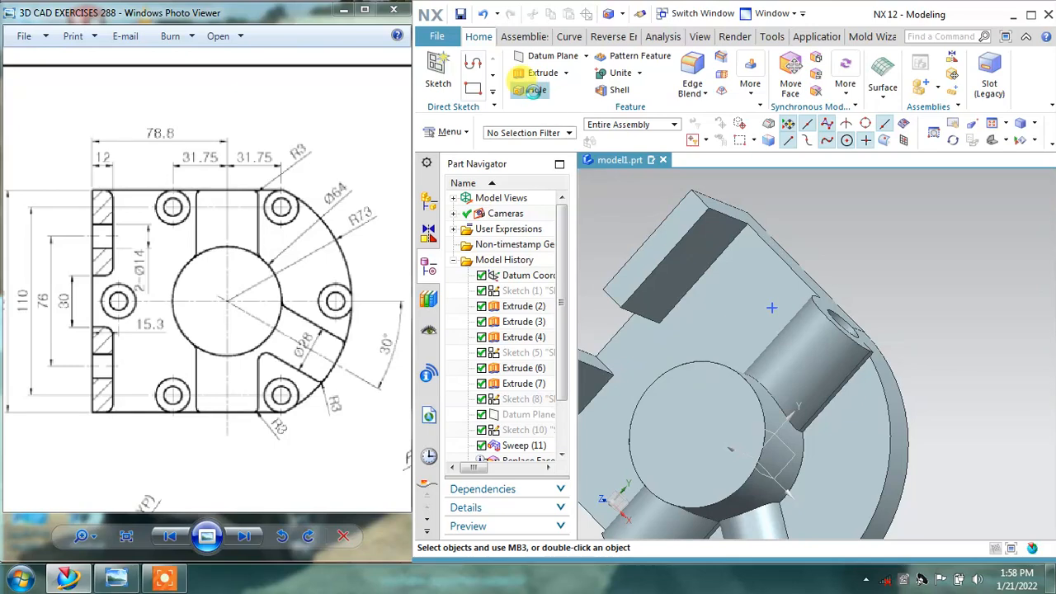
Step: Cut a counterbored through-body hole at the sketch point with 20 mm counterbore diameter, 5 mm counterbore depth and 12 mm diameter
click(534, 90)
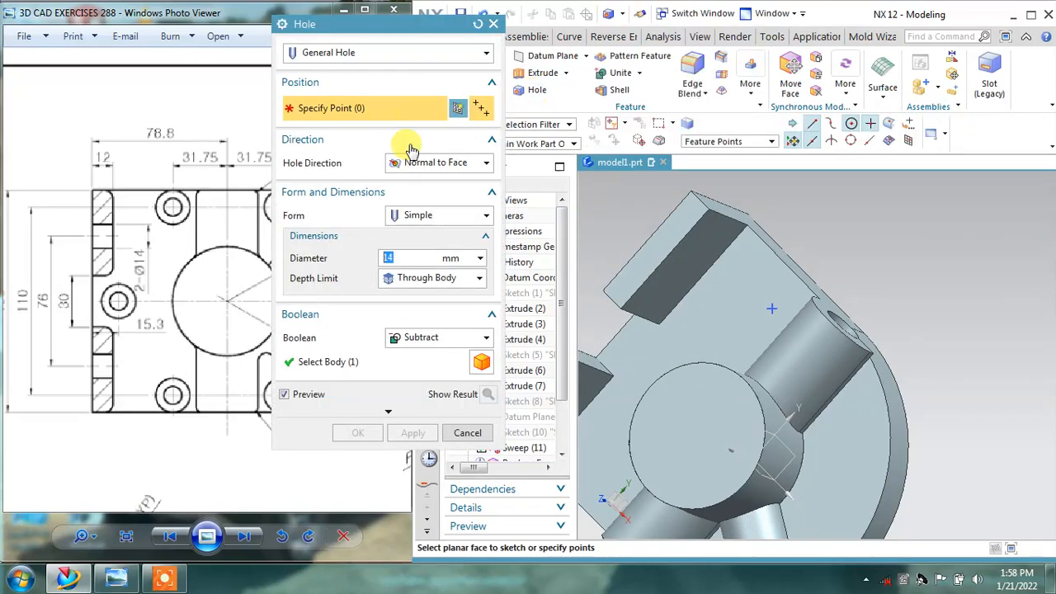
click(434, 211)
click(420, 247)
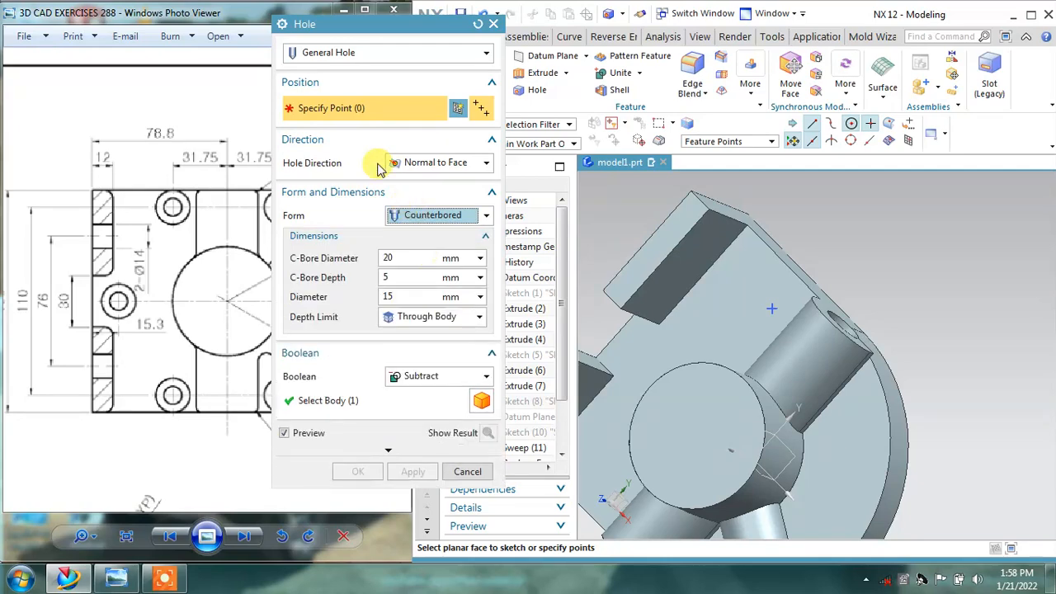
click(769, 308)
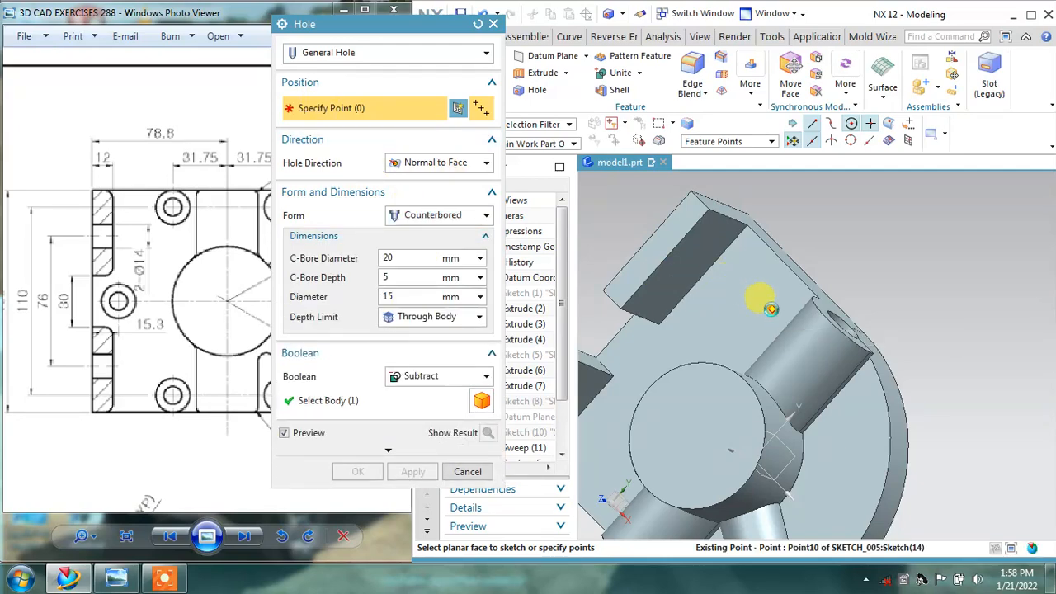
middle_drag(638, 342, 675, 330)
click(396, 295)
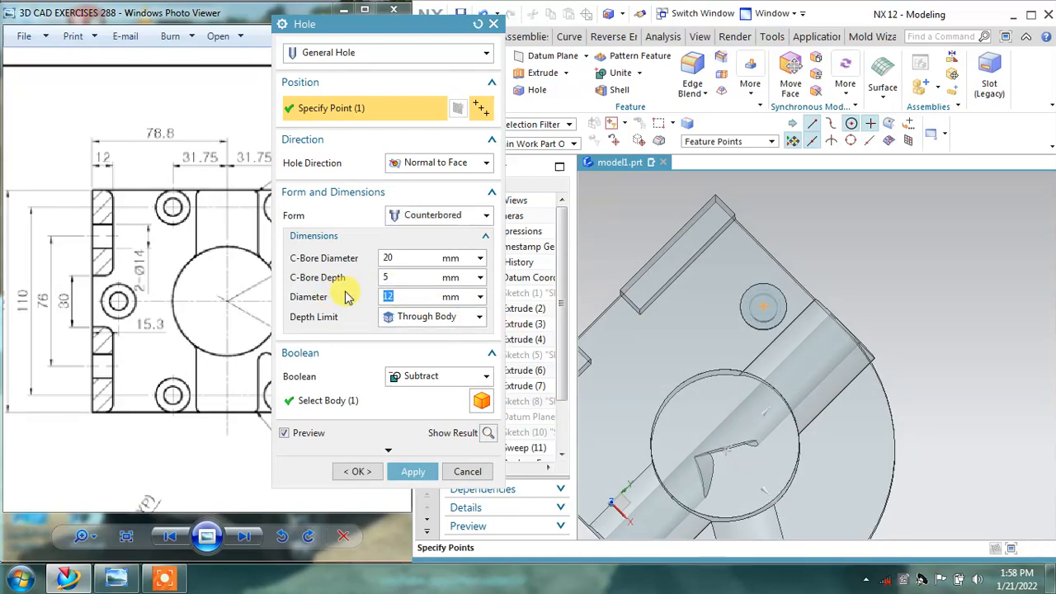
middle_drag(768, 311, 620, 383)
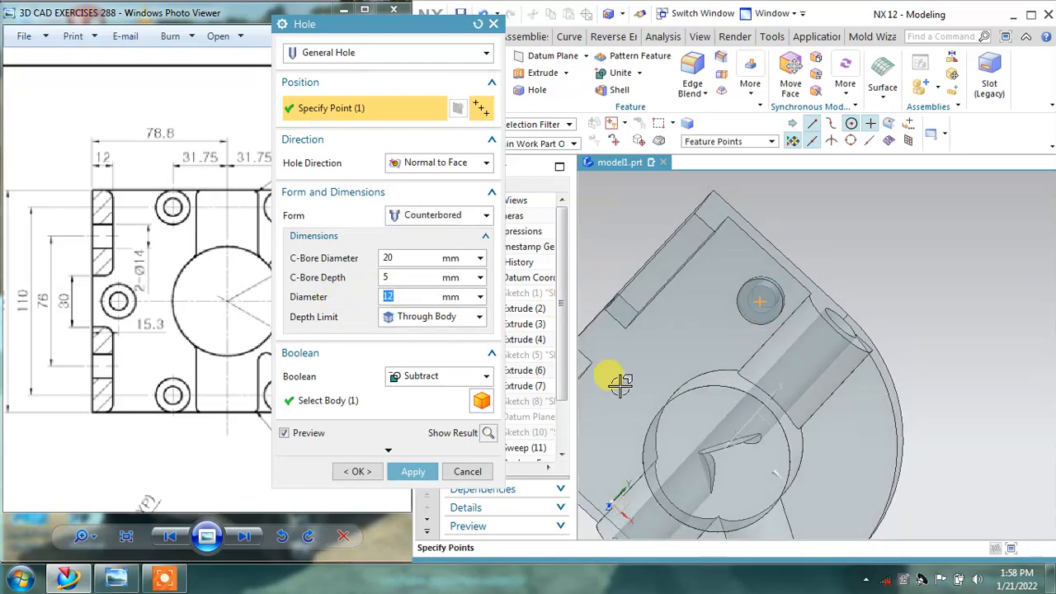
click(415, 473)
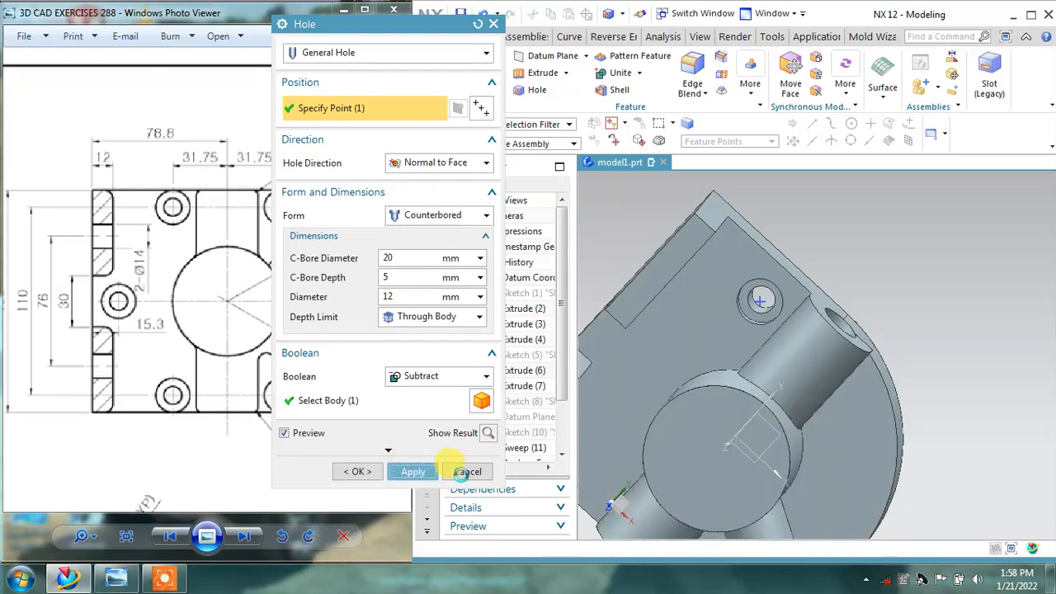
click(462, 471)
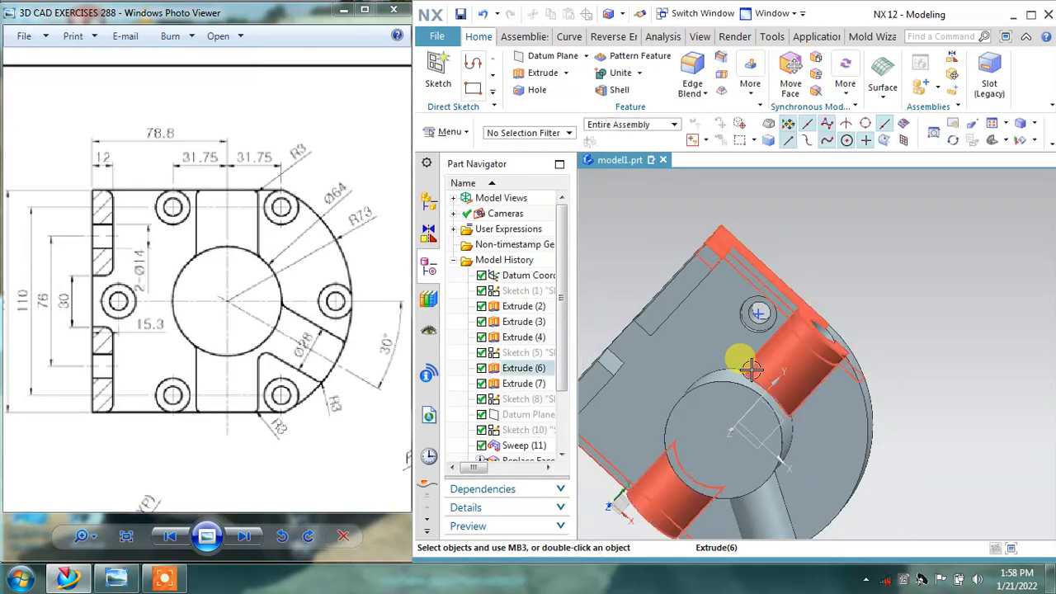
mouse_move(753, 363)
middle_down()
mouse_move(732, 353)
mouse_move(763, 360)
middle_up()
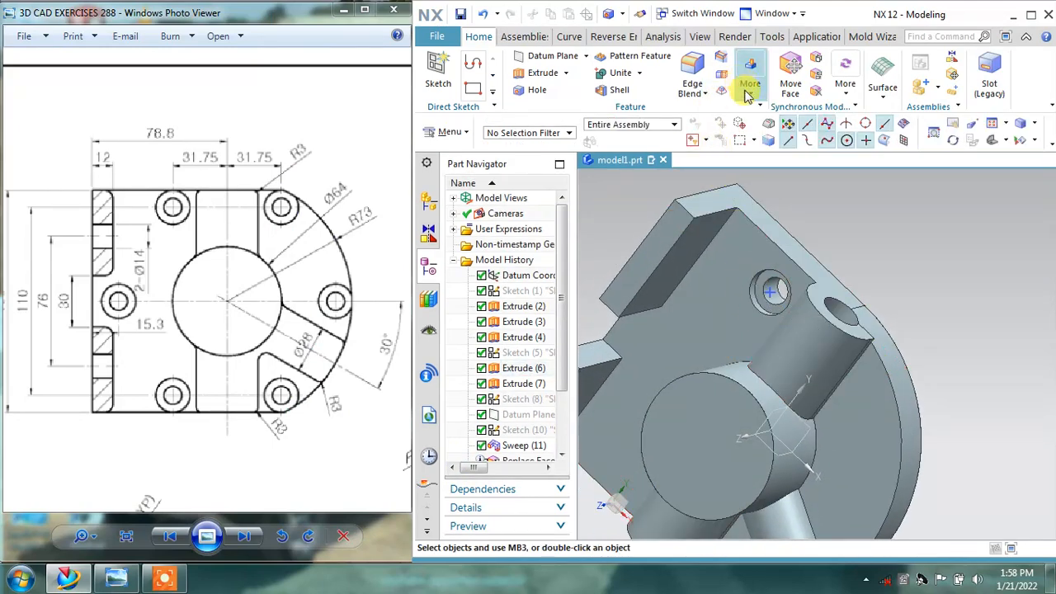
Step: Try to move the plate's side face beside the counterbored hole back inward by 8 mm
click(790, 79)
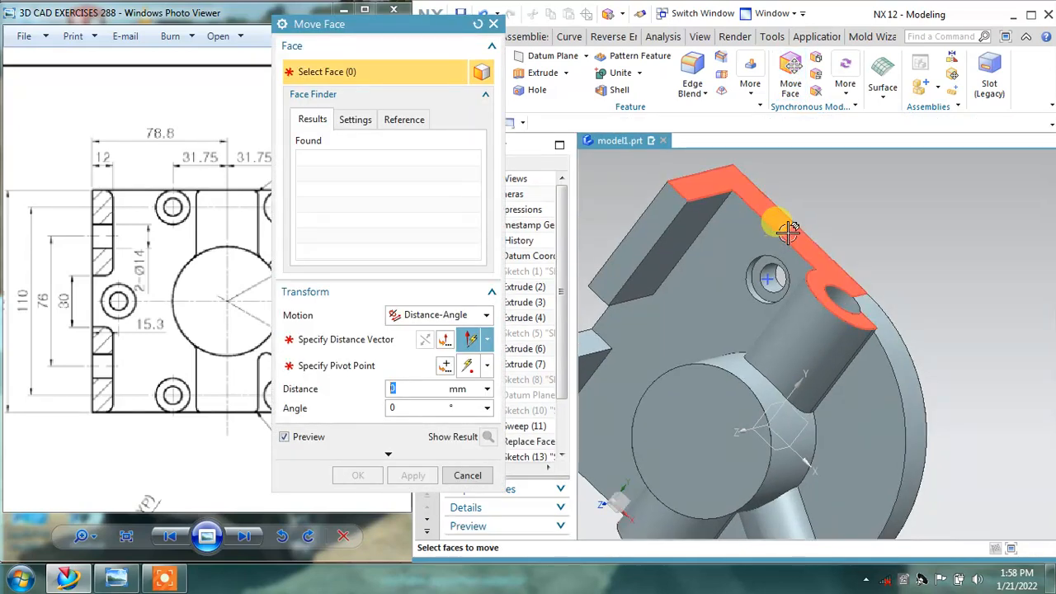
click(788, 231)
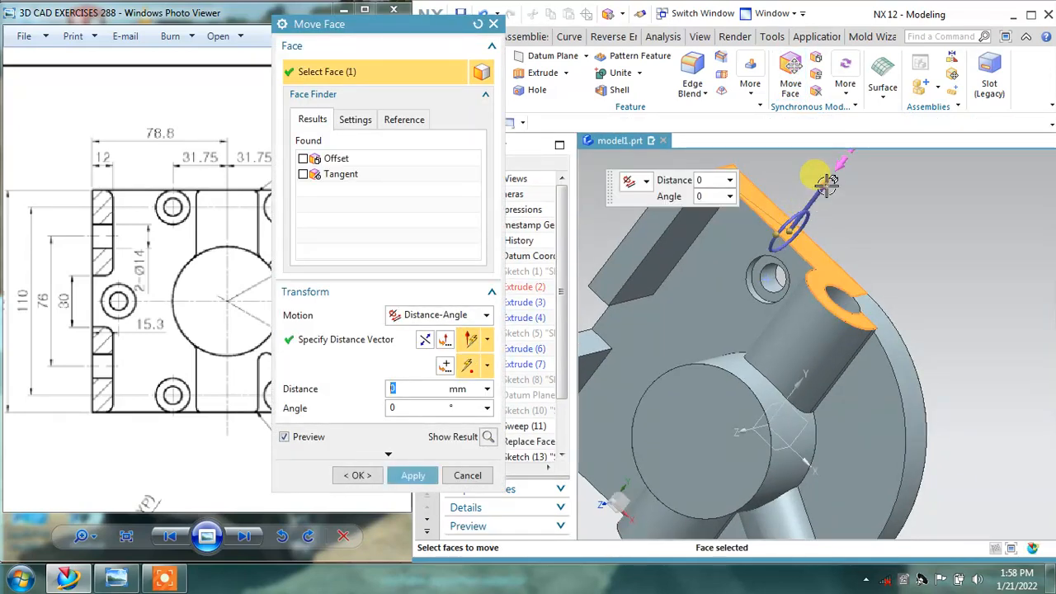
drag(813, 188, 817, 214)
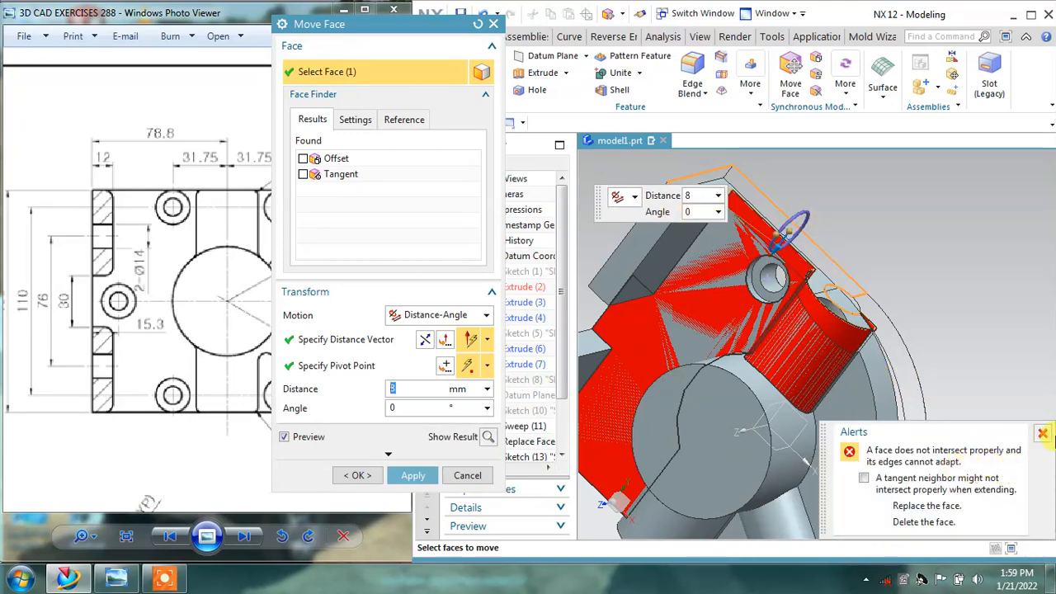
click(1043, 434)
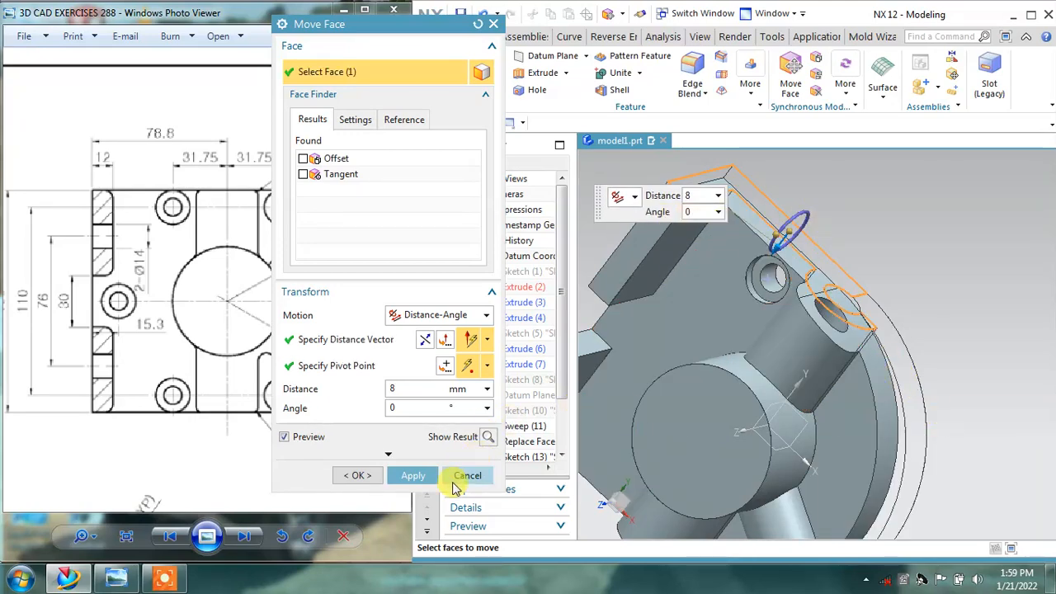
click(413, 475)
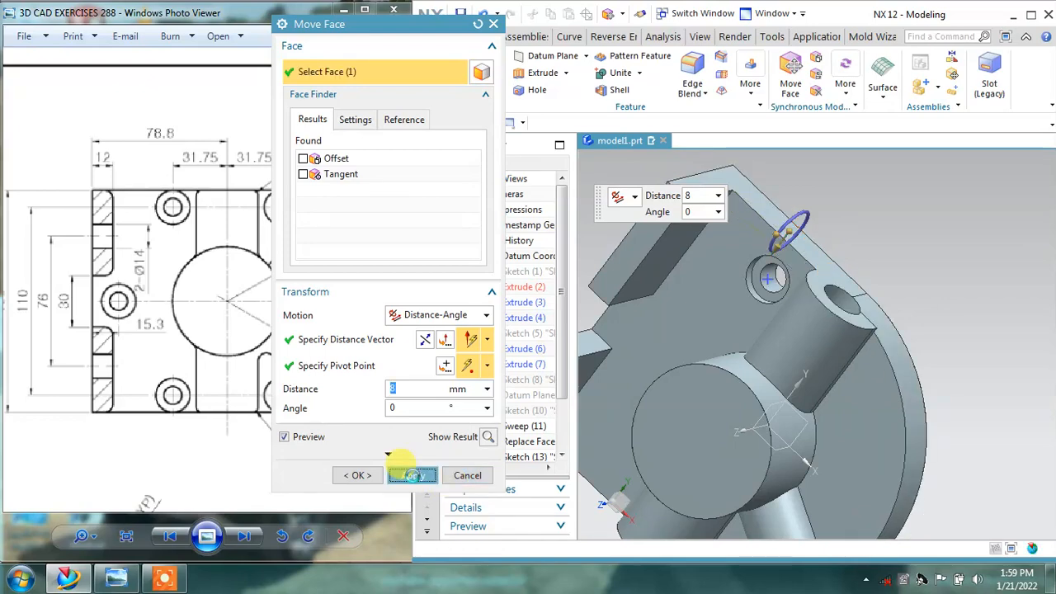
click(752, 310)
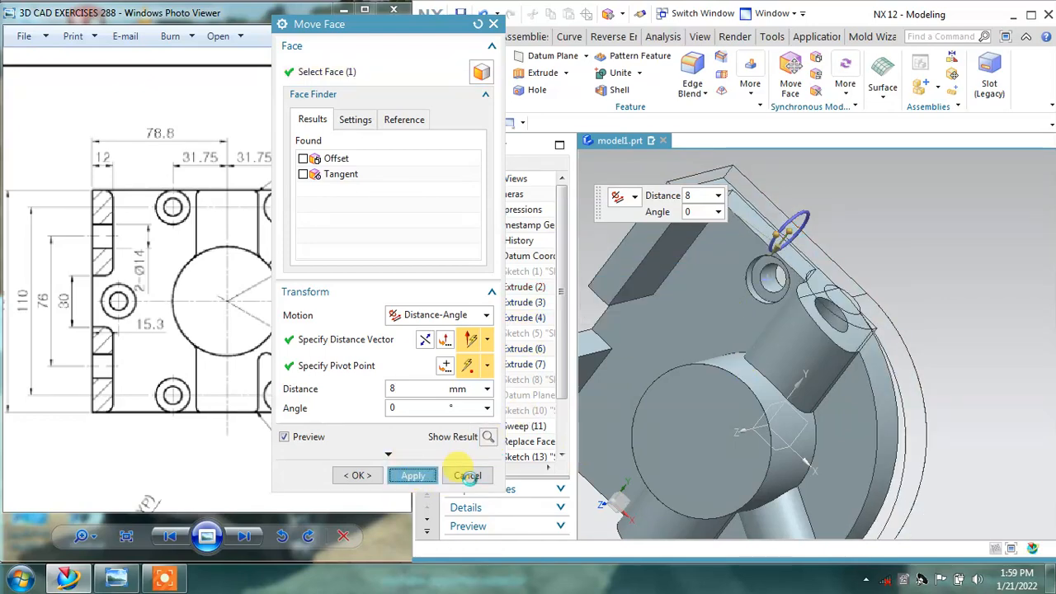
click(467, 475)
Step: Undo the counterbored hole and the outward move of the plate's side face
middle_drag(886, 395, 879, 326)
click(483, 15)
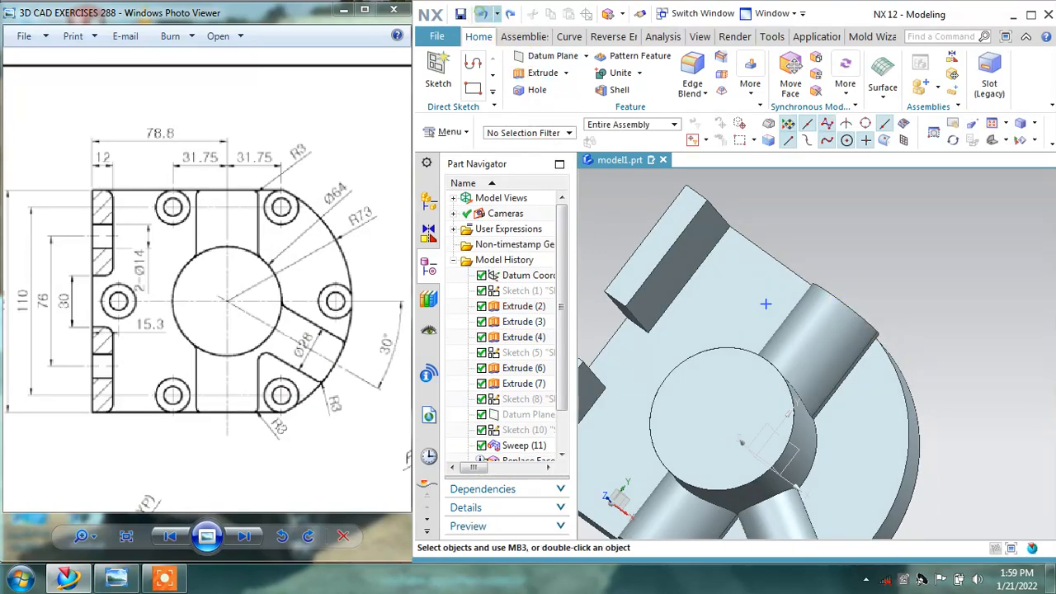
mouse_move(732, 288)
middle_down()
mouse_move(744, 283)
mouse_move(684, 312)
mouse_move(672, 302)
mouse_move(750, 297)
middle_up()
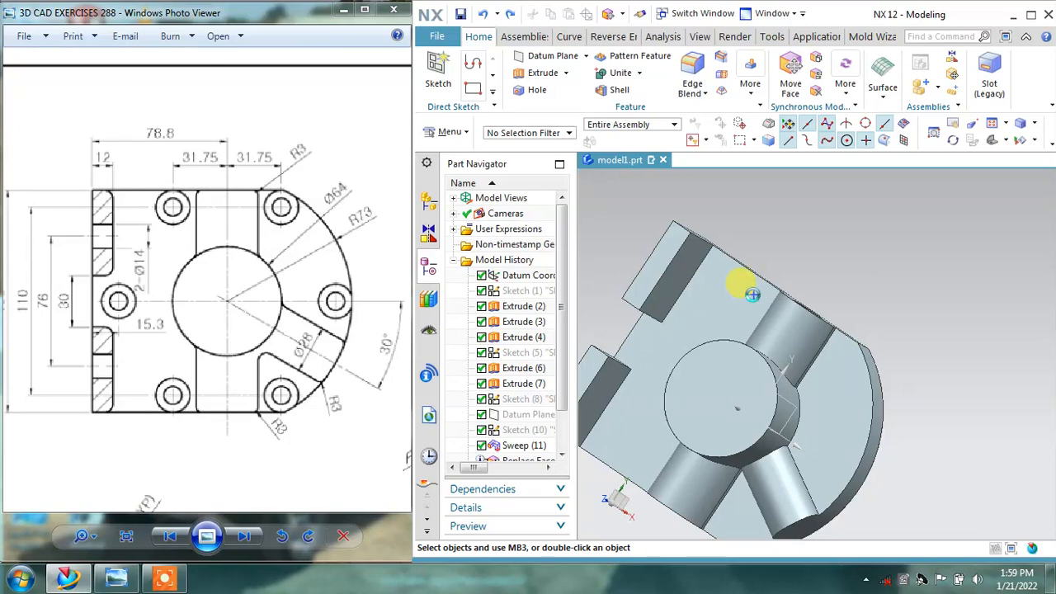
Step: Edit the hole-position sketch, set the point's vertical distance from the central circle's centre to 54 mm, and finish the sketch
double_click(751, 294)
shift+middle_drag(665, 364, 655, 315)
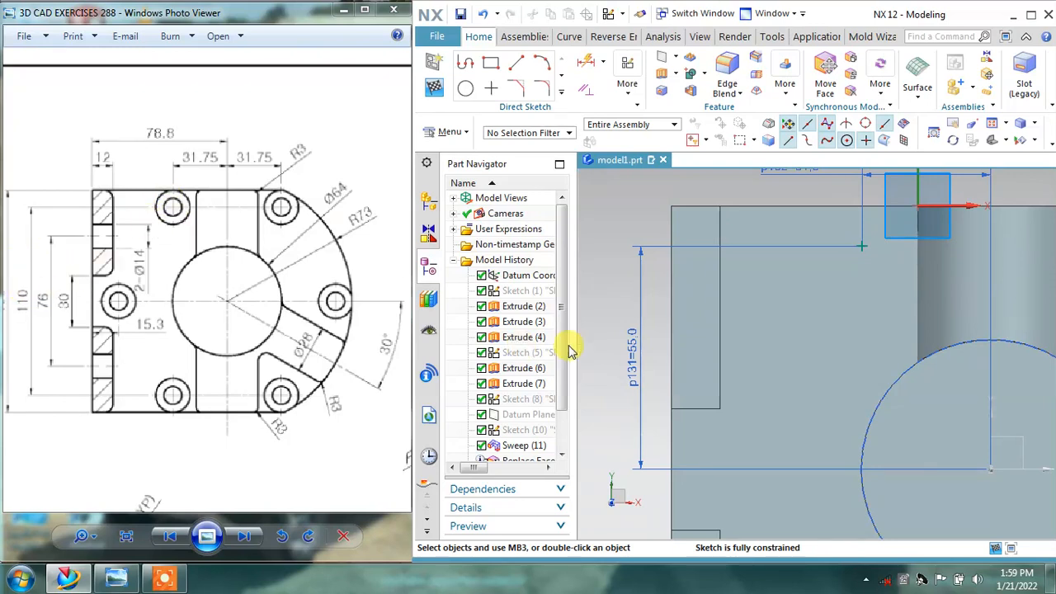
click(636, 348)
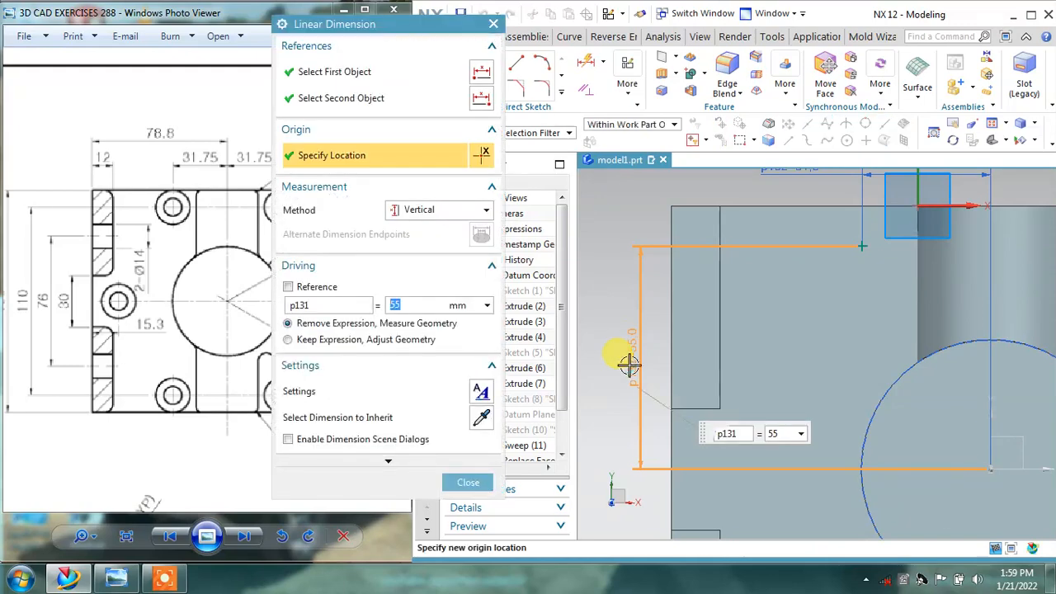
text(5)
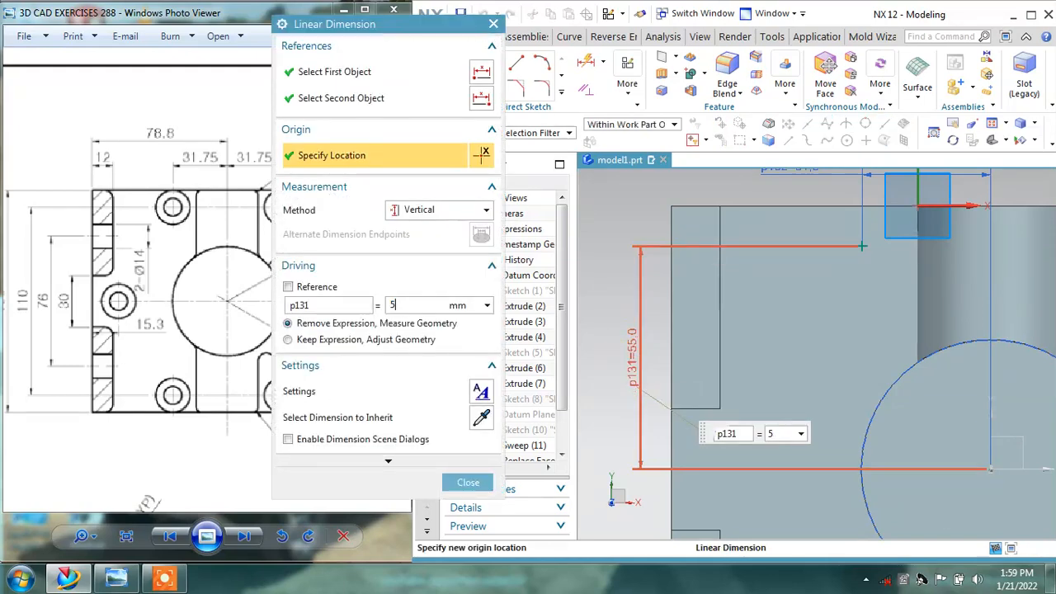
key(Return)
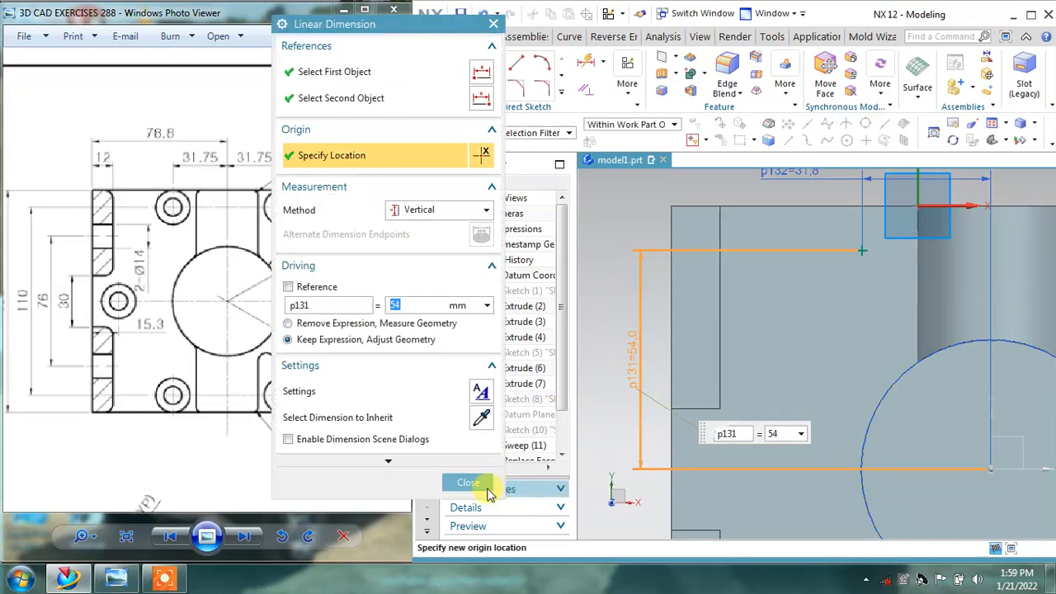
click(468, 481)
scroll(718, 304, down, 1)
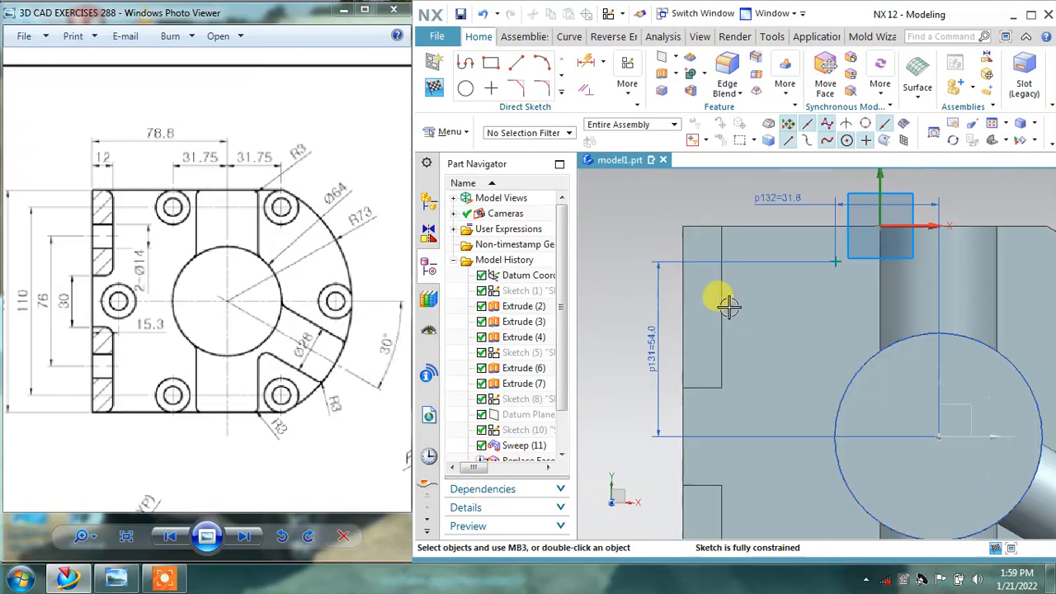
click(433, 87)
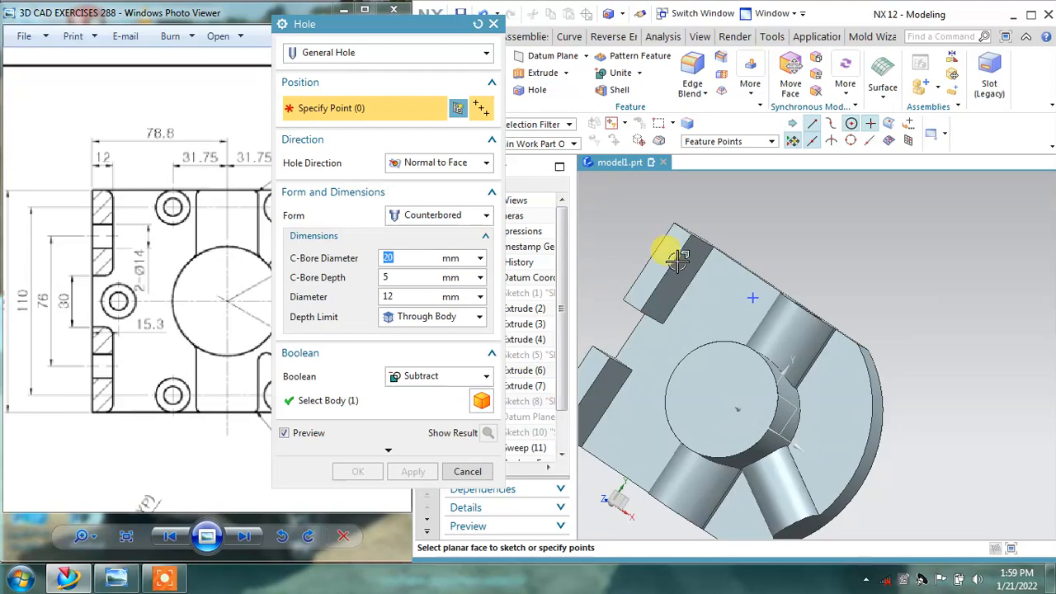
Step: Cut a counterbored through-body hole at the repositioned point with 20 mm counterbore diameter, 5 mm counterbore depth and 12 mm diameter
click(752, 297)
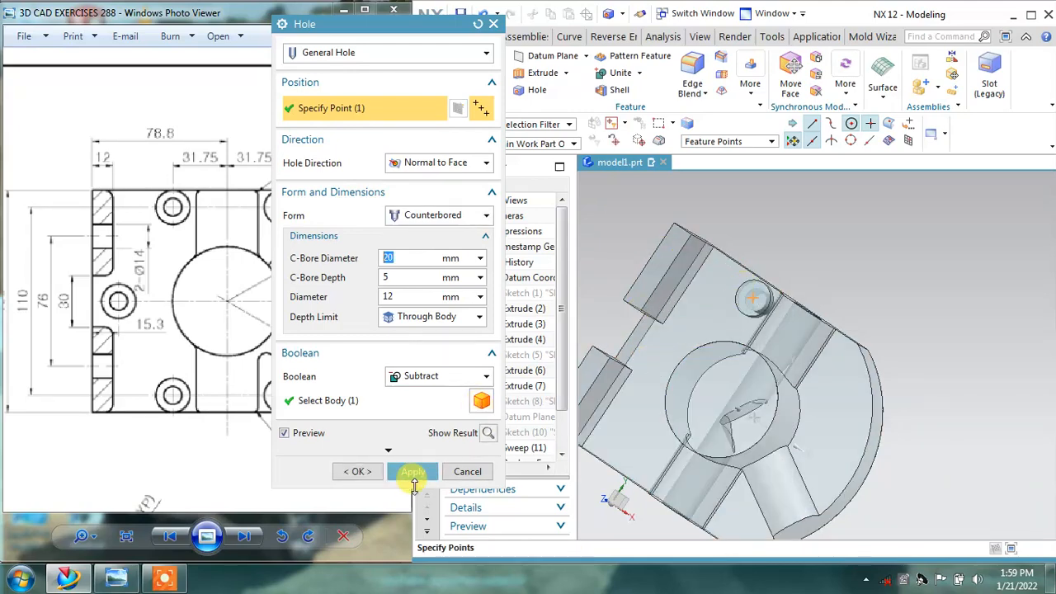
click(412, 473)
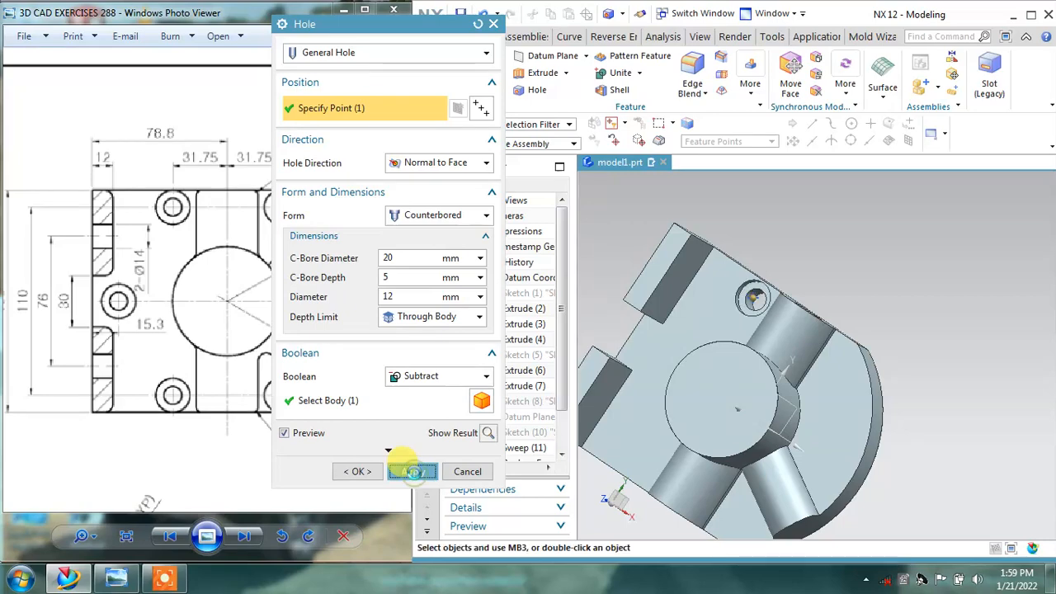
Step: Reopen the counterbored hole for editing, revise its counterbore depth, and accept the updated hole
click(467, 472)
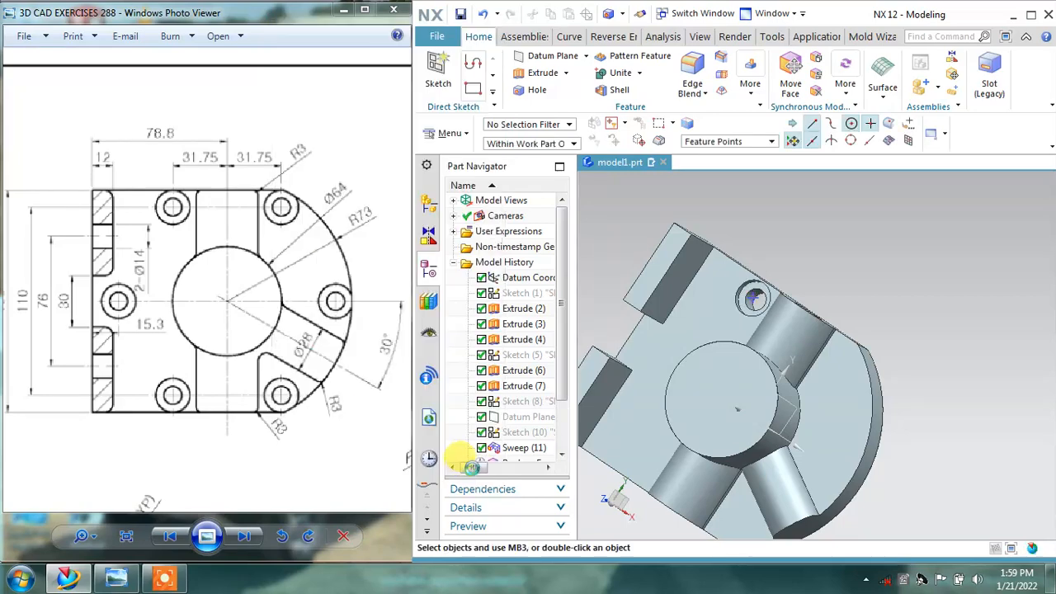
mouse_move(733, 302)
middle_down()
mouse_move(806, 258)
mouse_move(735, 292)
middle_up()
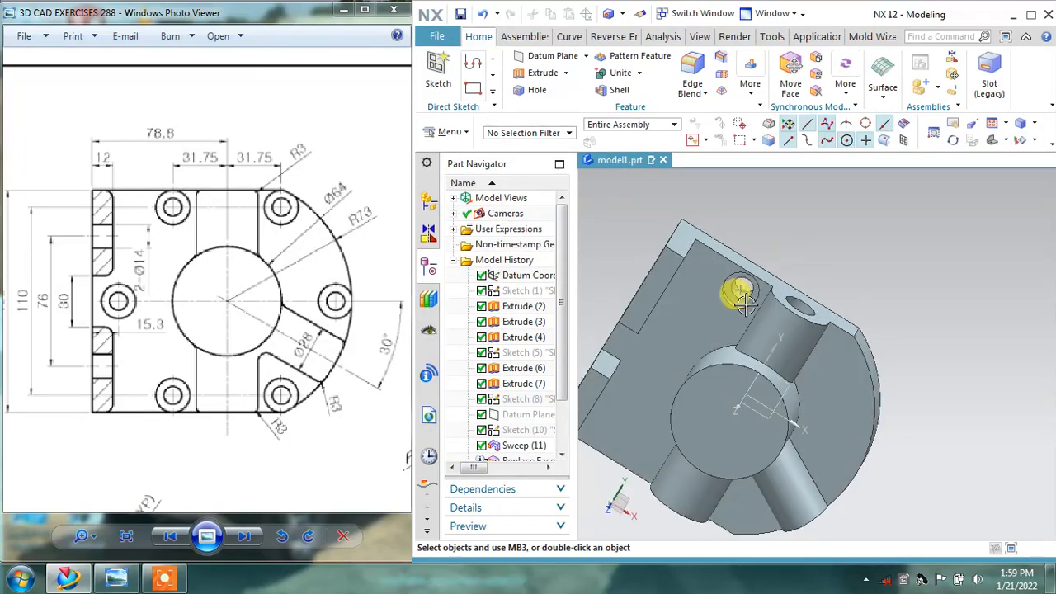
scroll(734, 290, up, 4)
click(739, 305)
key(Delete)
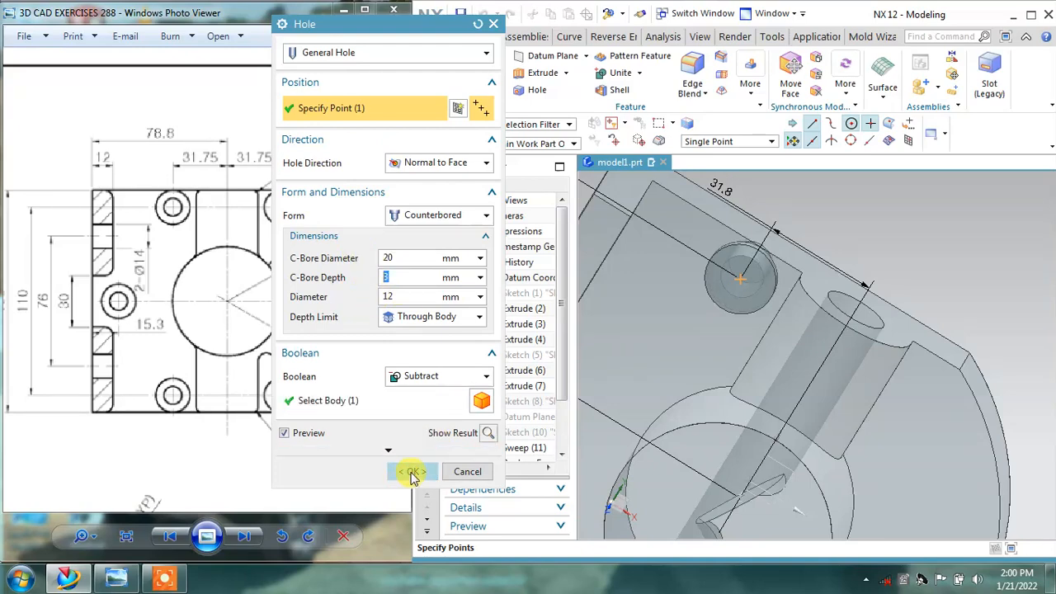
click(411, 473)
scroll(875, 203, down, 2)
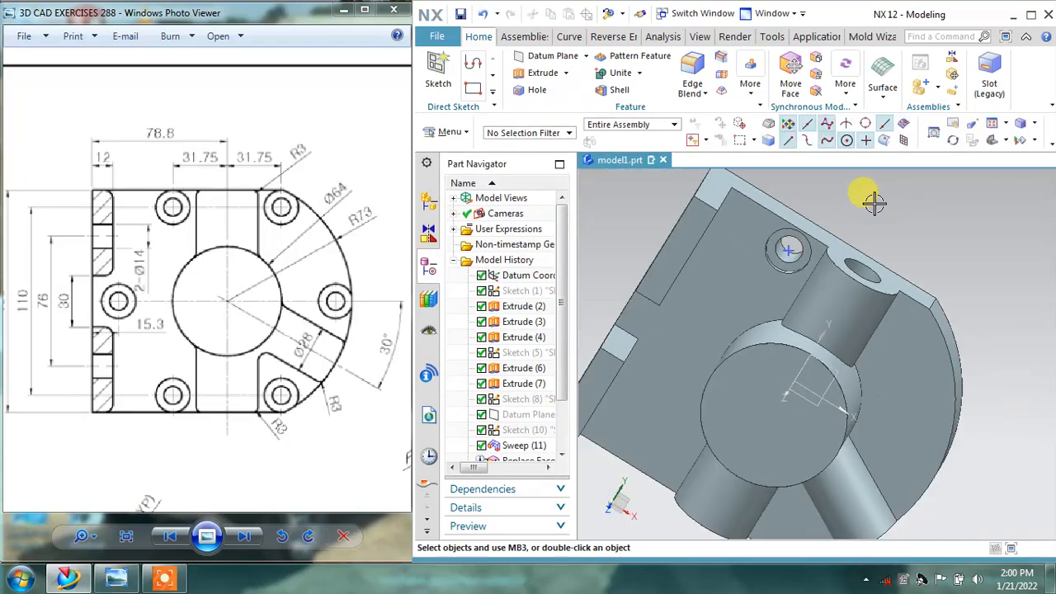
middle_drag(874, 203, 850, 202)
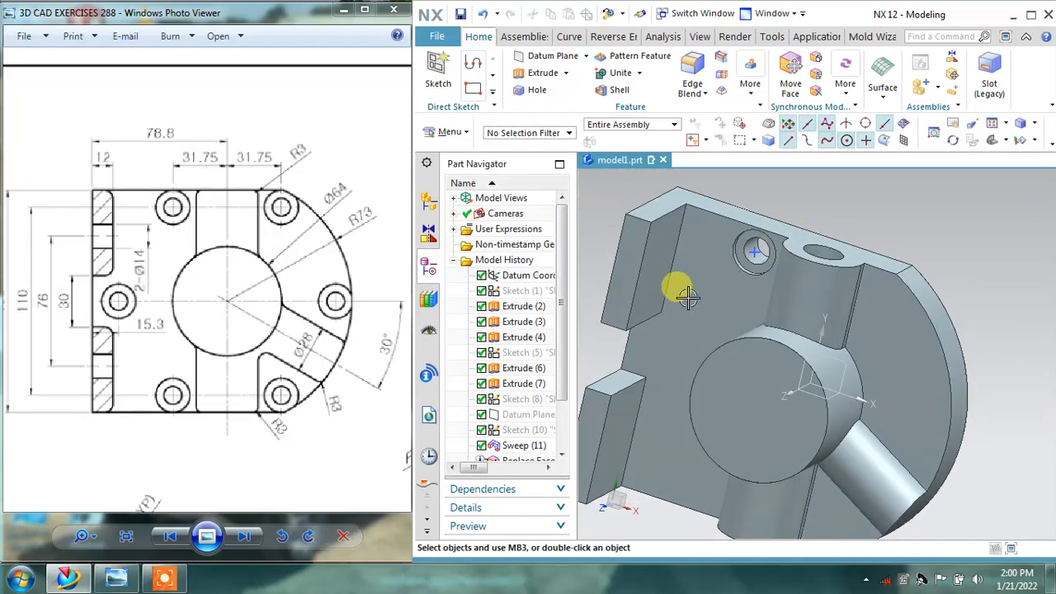
Step: Mirror the counterbored hole about the YZ plane of the datum coordinate system with Mirror Feature
drag(575, 281, 590, 281)
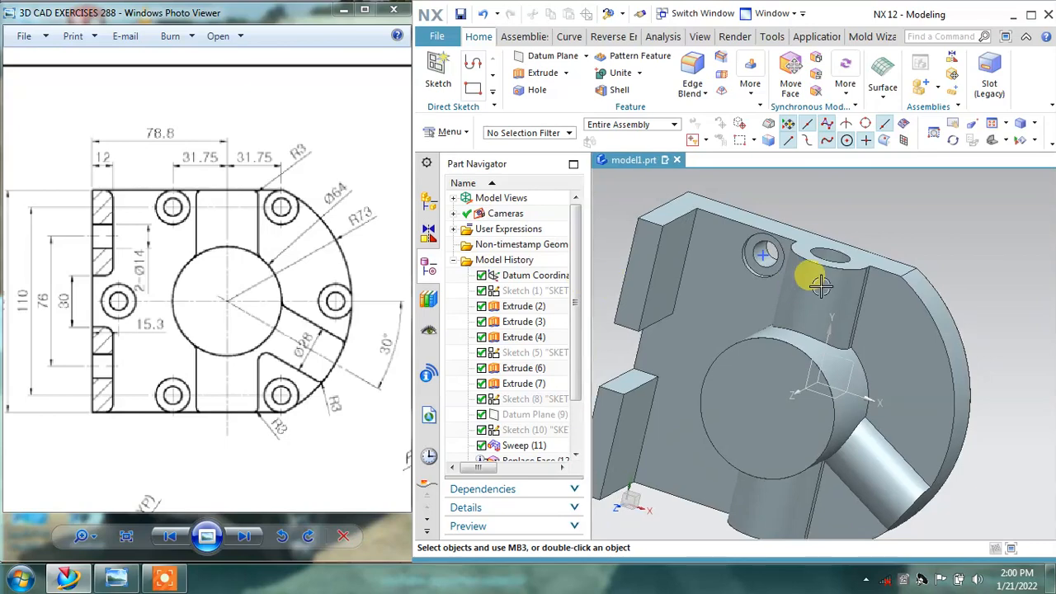
click(767, 240)
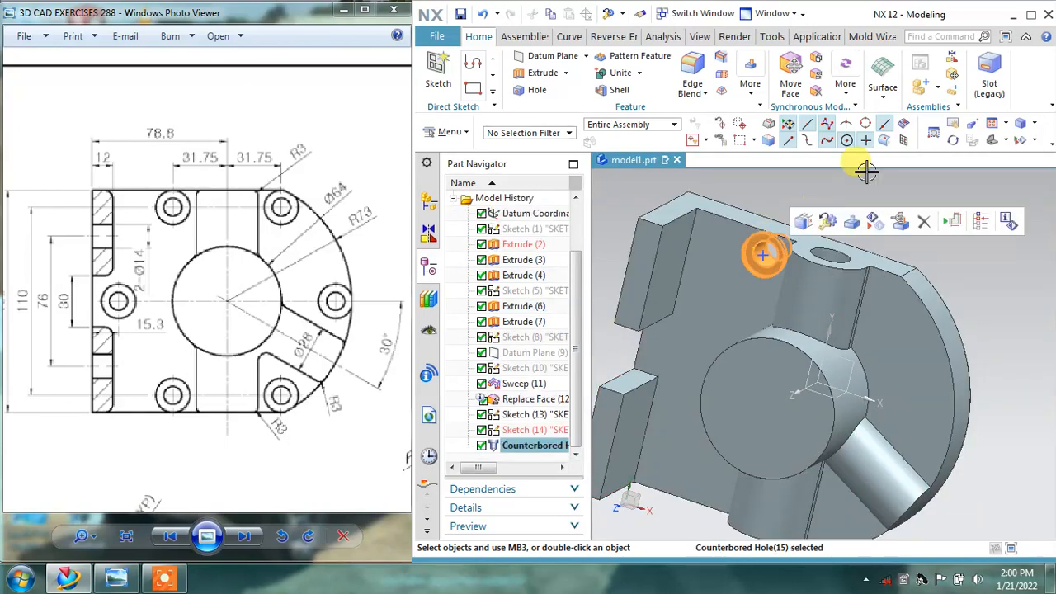
click(758, 89)
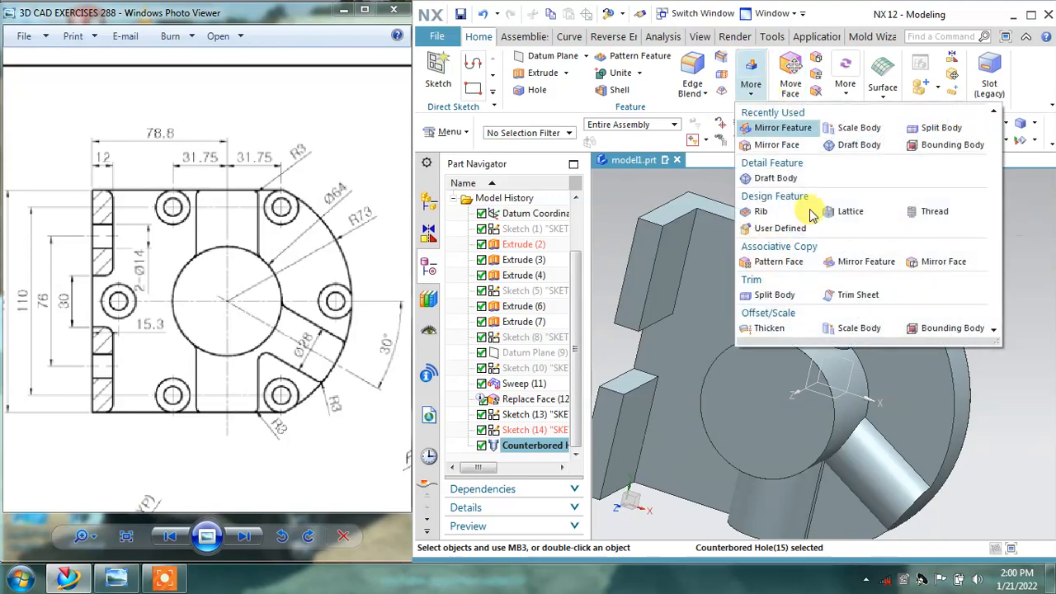
click(874, 261)
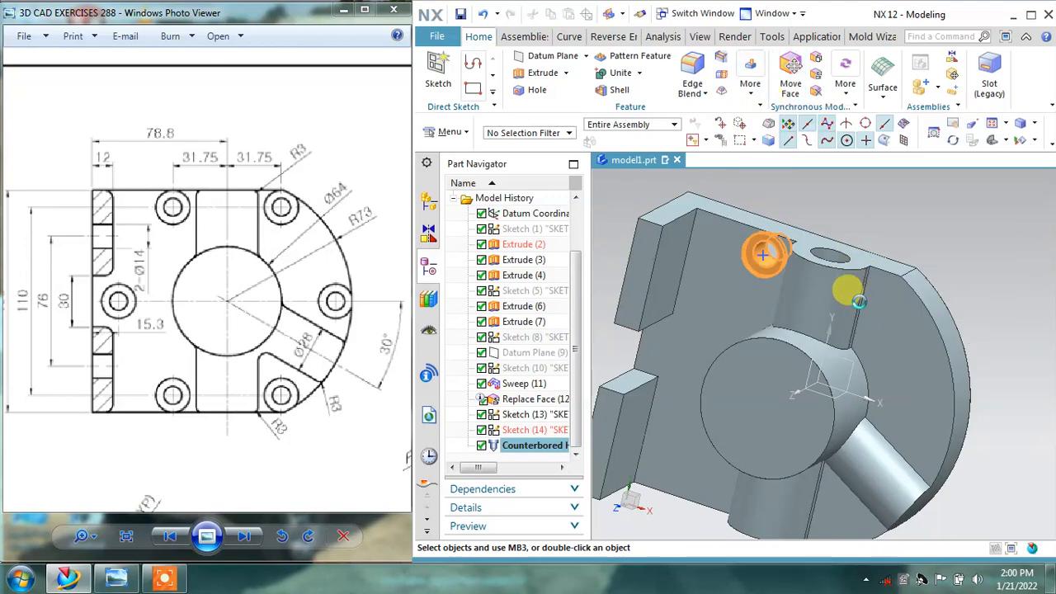
middle_drag(858, 302, 808, 353)
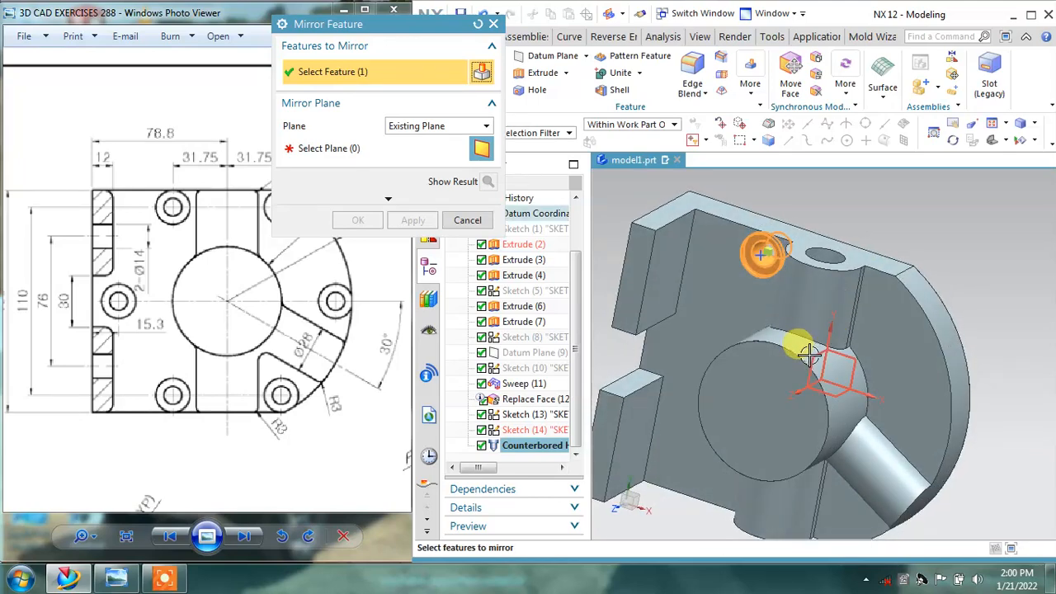
click(380, 150)
click(814, 356)
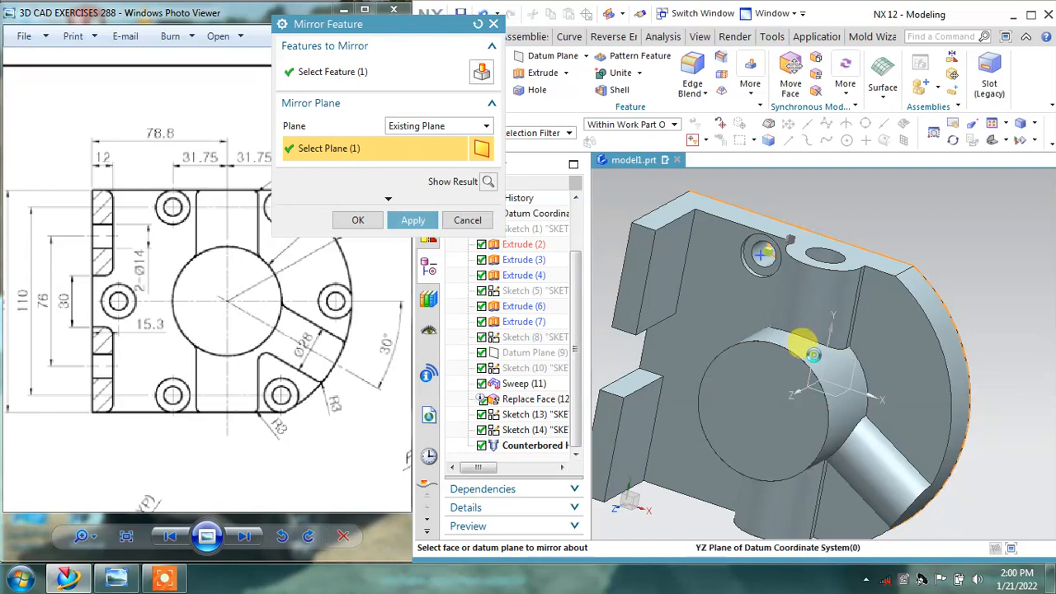
click(813, 354)
click(401, 220)
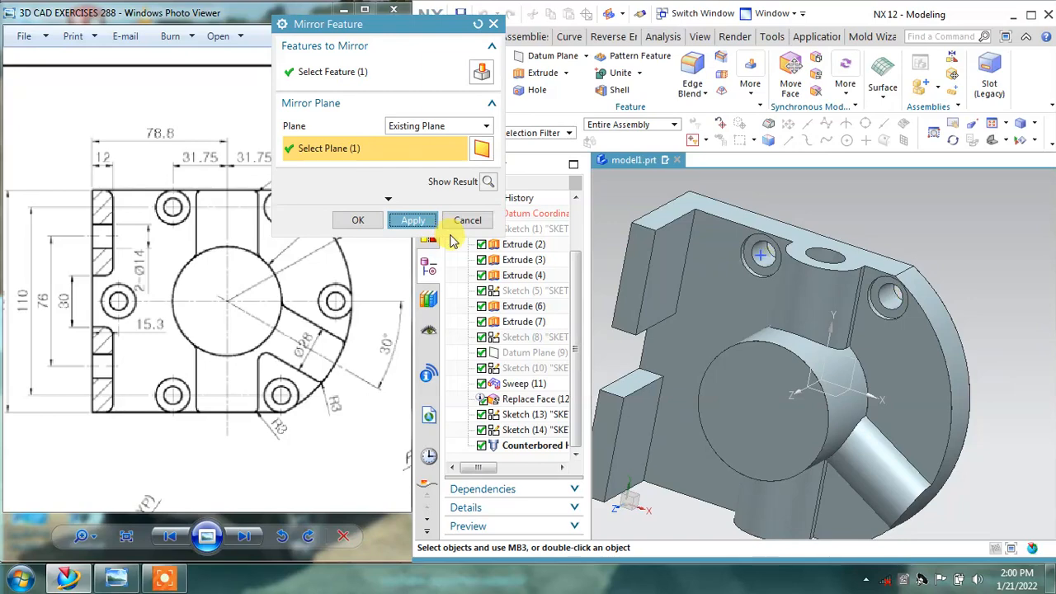
click(412, 220)
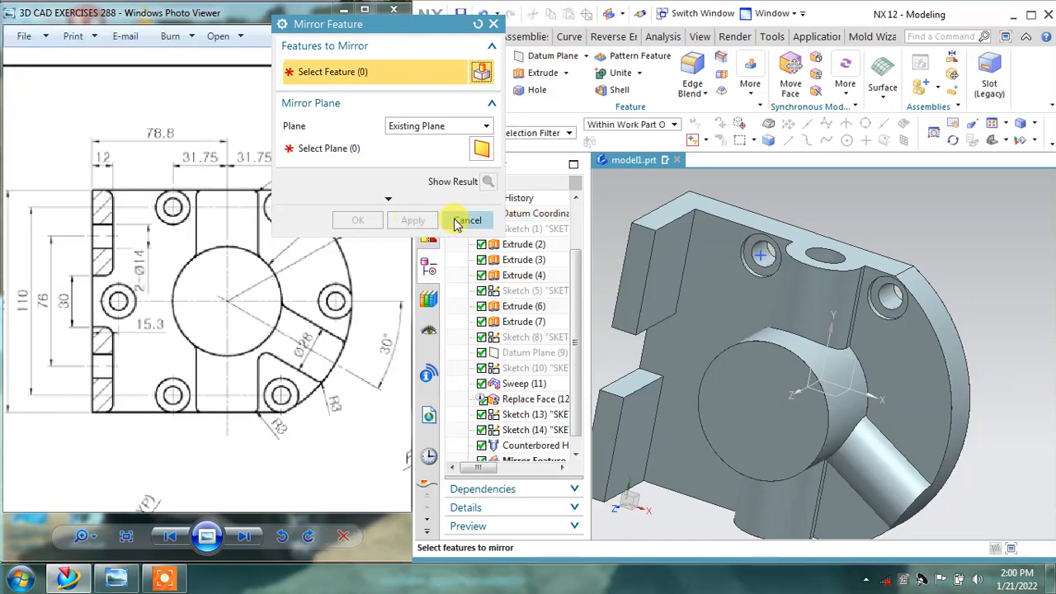
click(457, 223)
Step: Edit the hole-position sketch, set the point's vertical distance from the central circle's centre to 54.5 mm, and finish the sketch
middle_drag(910, 283, 926, 254)
scroll(905, 297, up, 5)
scroll(910, 262, down, 5)
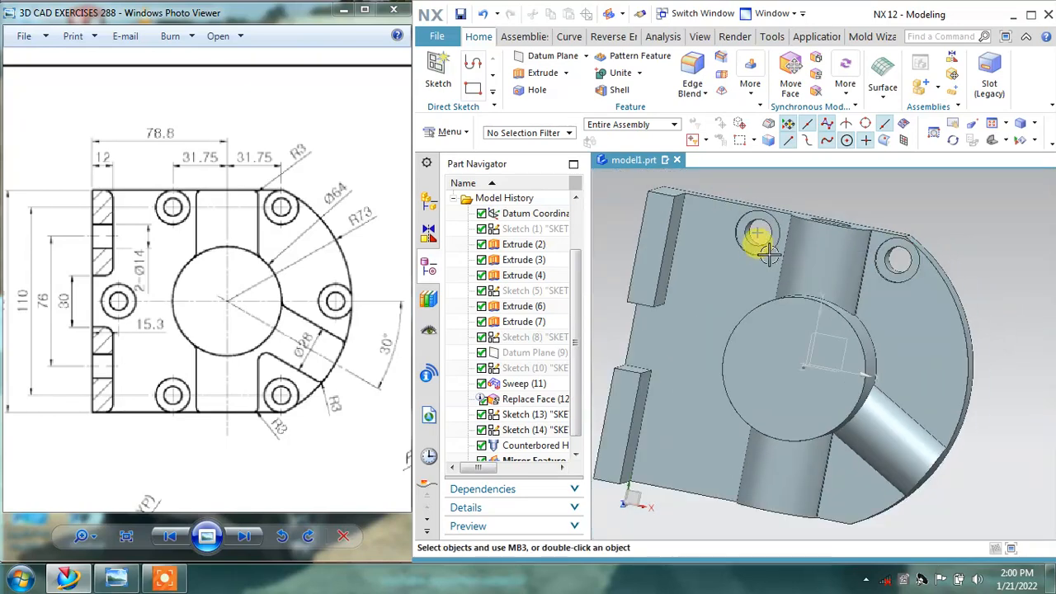
double_click(757, 233)
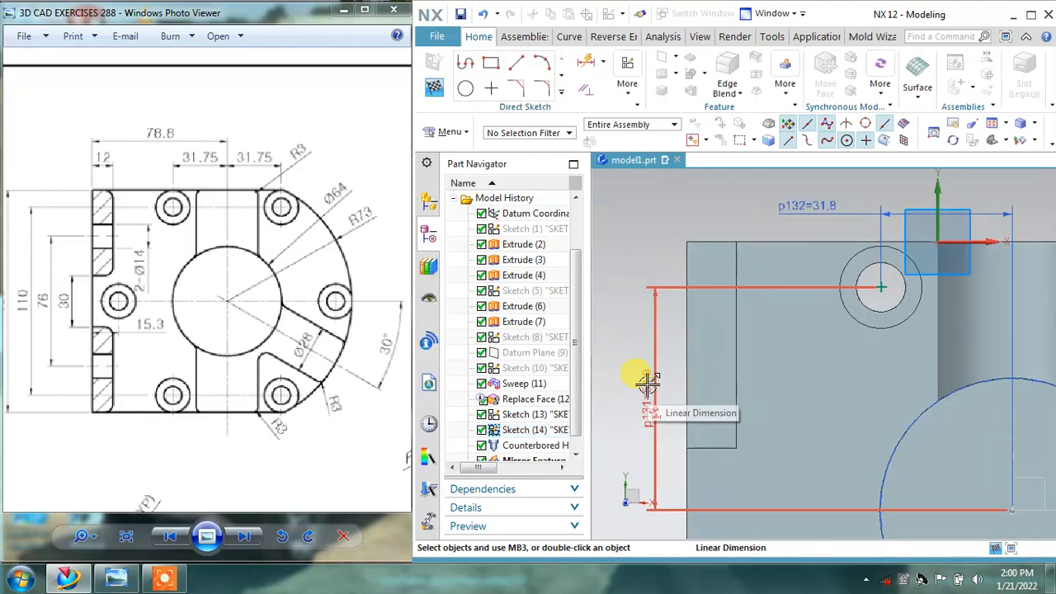
click(647, 381)
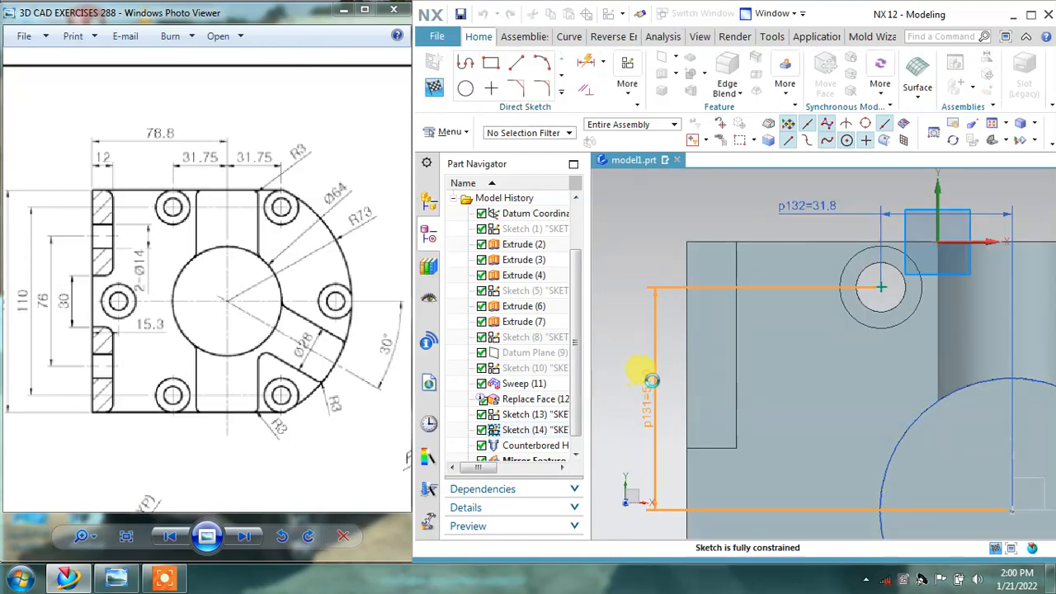
double_click(652, 381)
text(54.5)
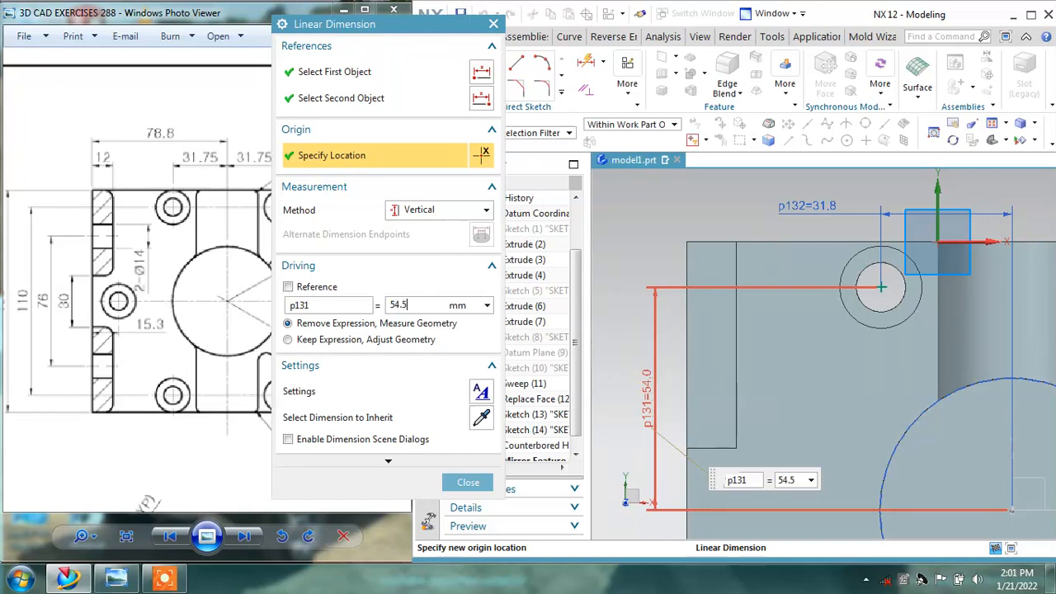
key(Return)
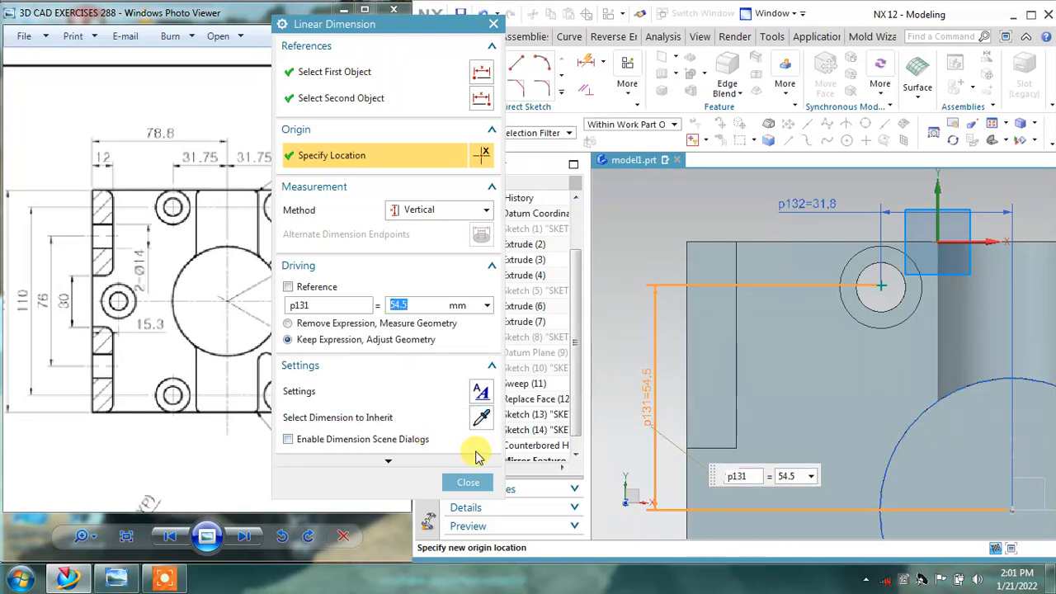
click(467, 483)
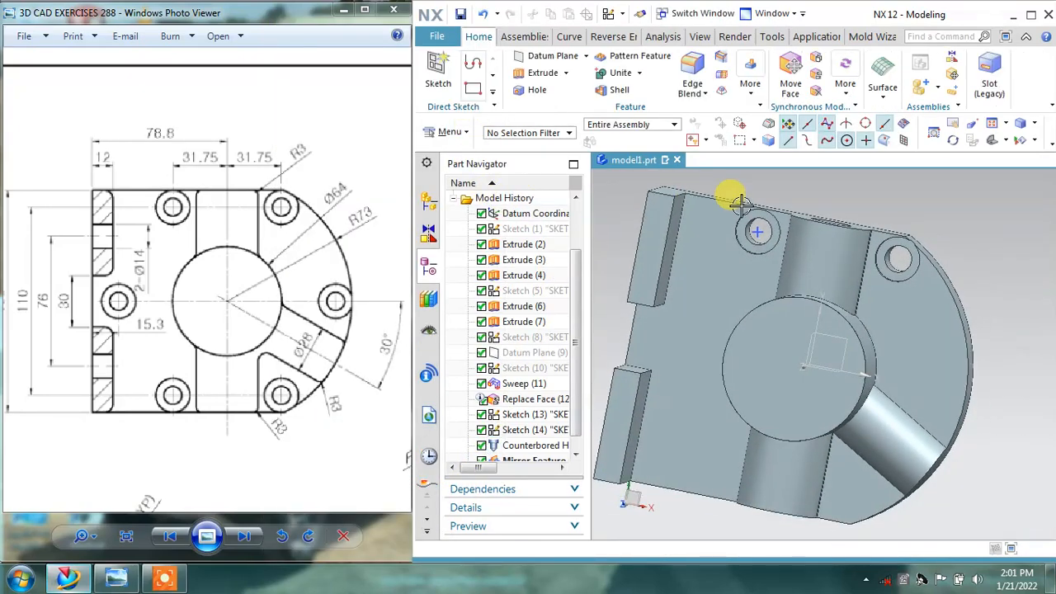
Step: Examine where the mirrored counterbore meets the plate's edge and compare it with the isometric view in the reference drawing
middle_drag(951, 229, 927, 264)
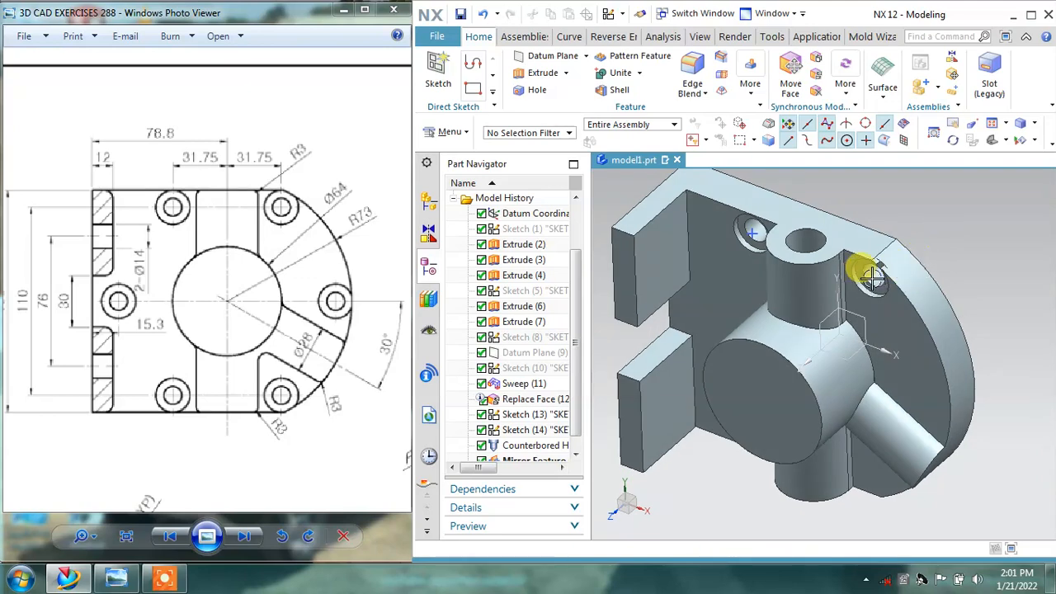
scroll(888, 260, up, 3)
scroll(227, 326, down, 6)
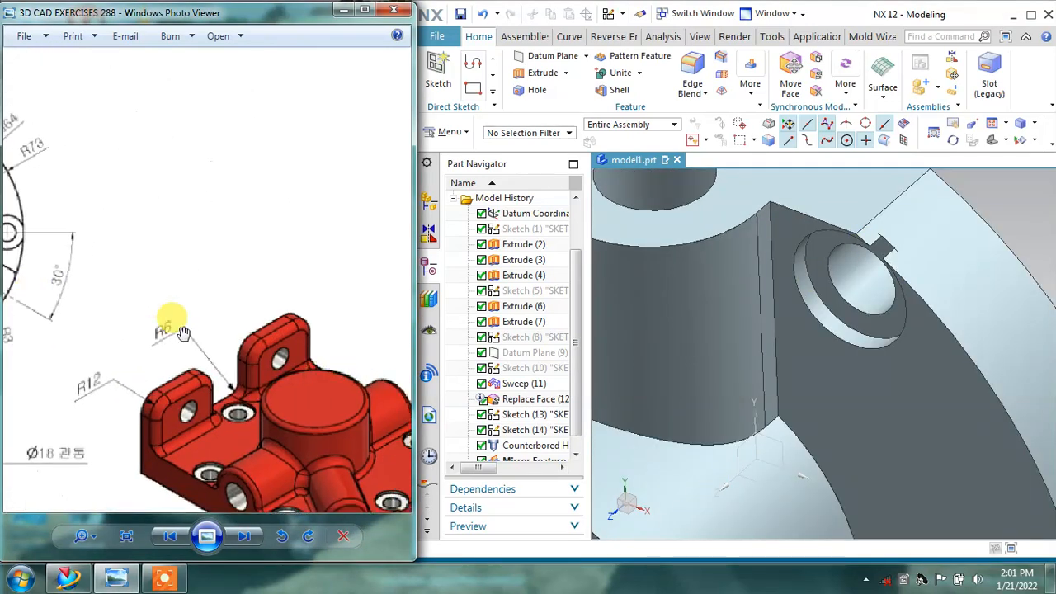
scroll(238, 360, up, 4)
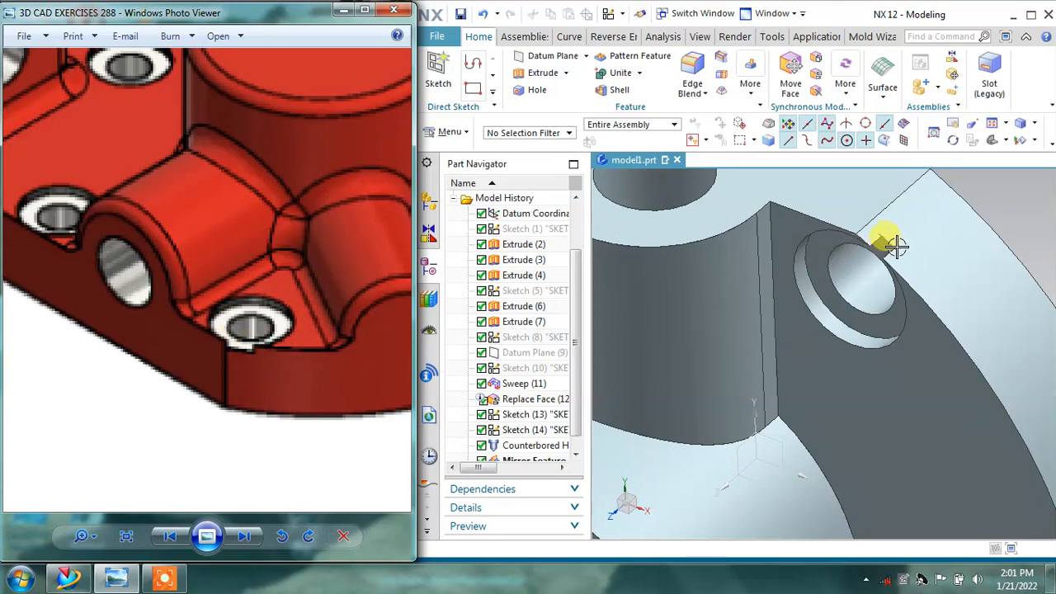
middle_drag(889, 249, 853, 242)
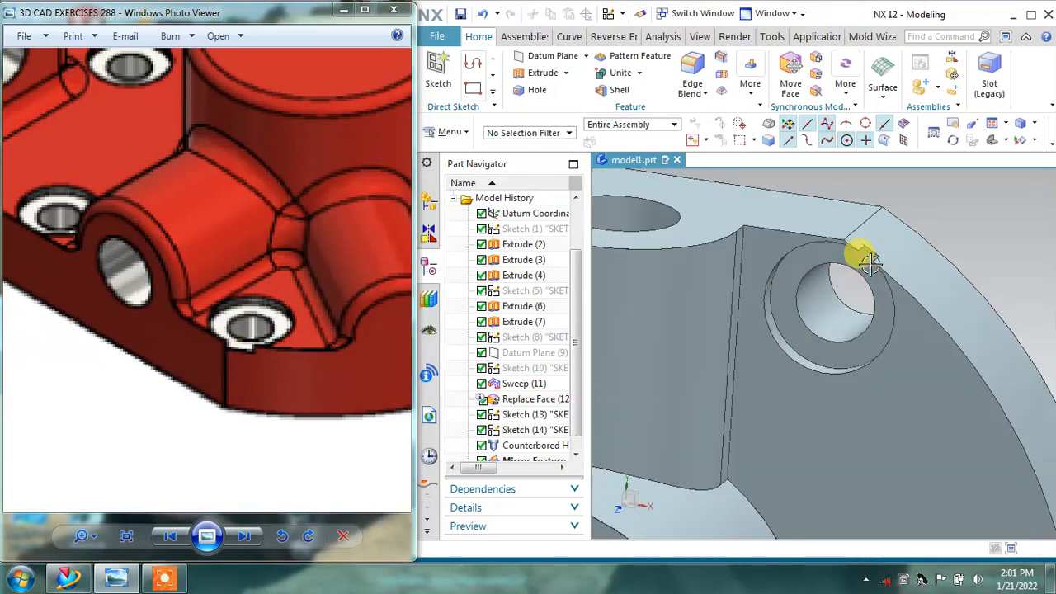
scroll(289, 301, down, 5)
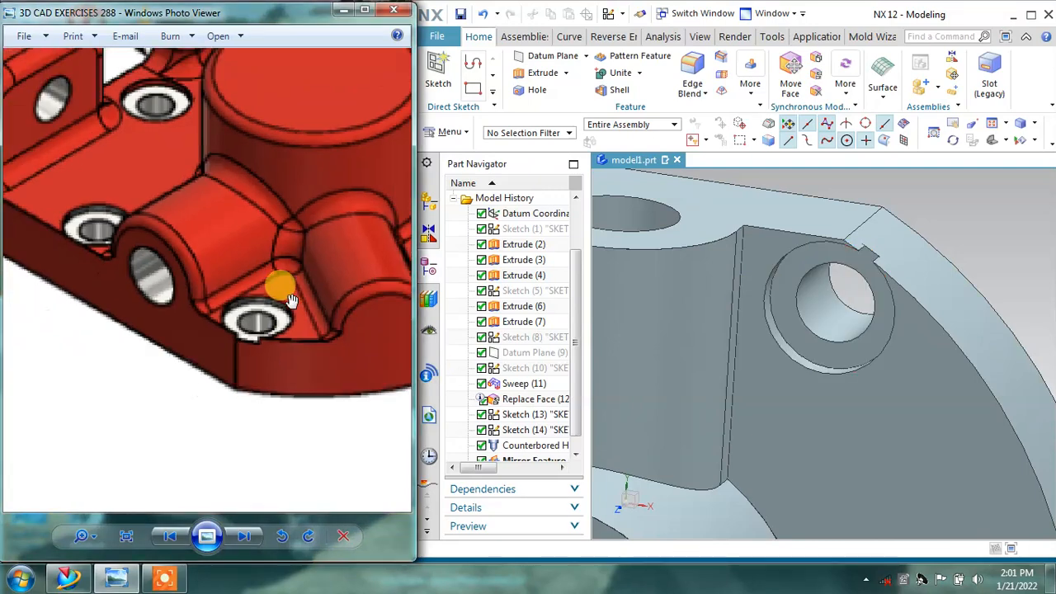
drag(257, 229, 296, 229)
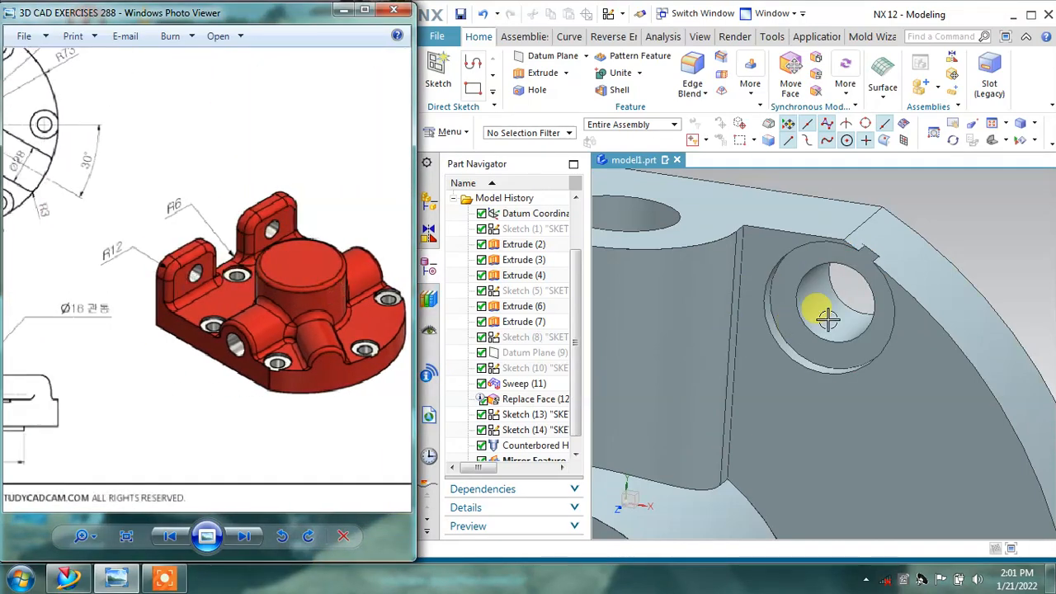
middle_drag(827, 318, 784, 271)
right_click(785, 272)
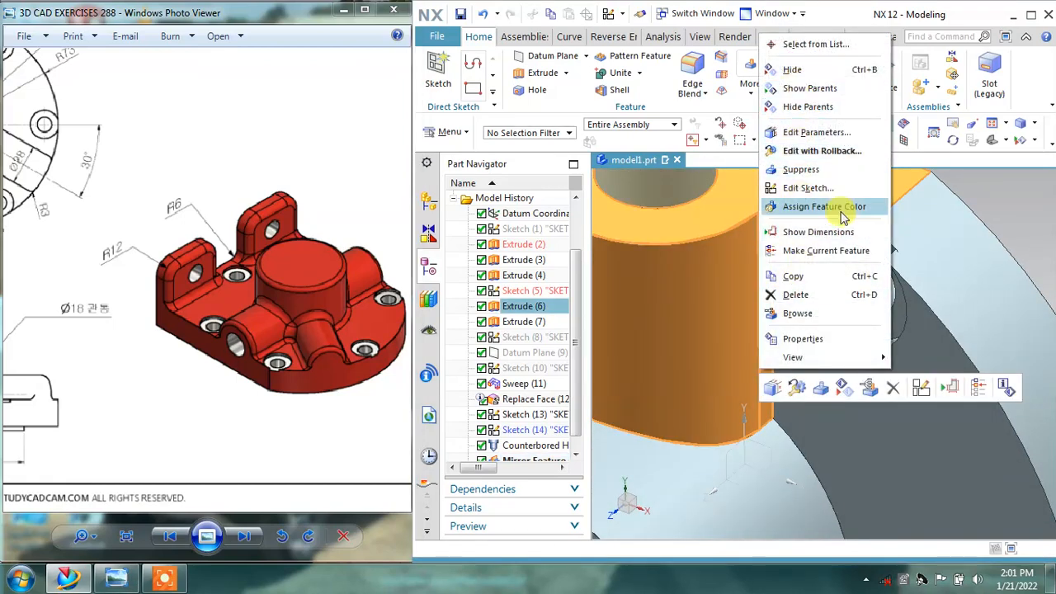
click(995, 212)
scroll(886, 252, down, 4)
middle_drag(868, 284, 895, 254)
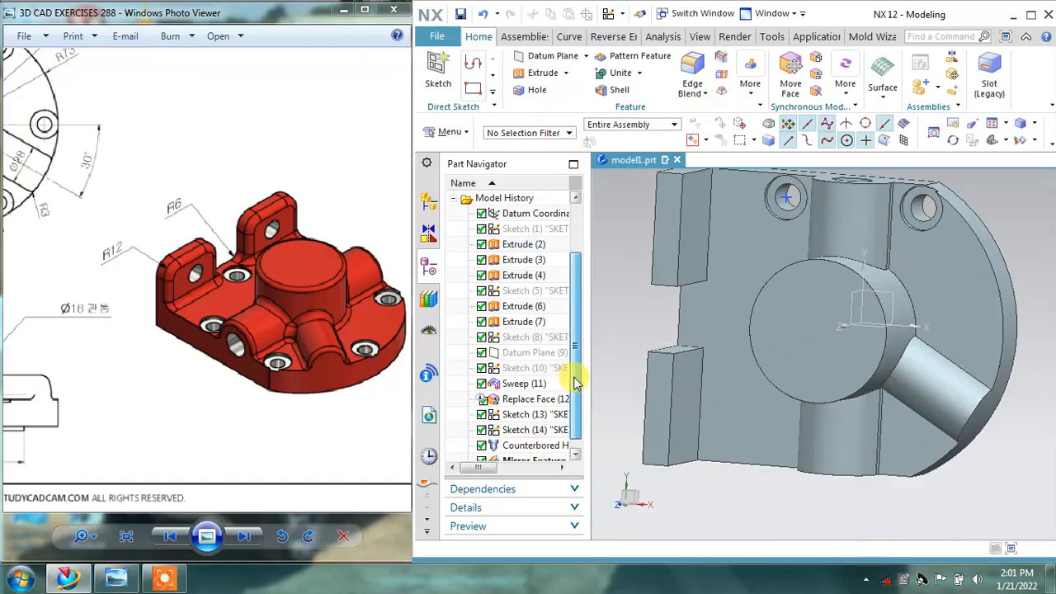
Step: Mirror the counterbored hole and its mirrored copy together about the XZ plane of the datum coordinate system
scroll(575, 382, down, 1)
click(536, 446)
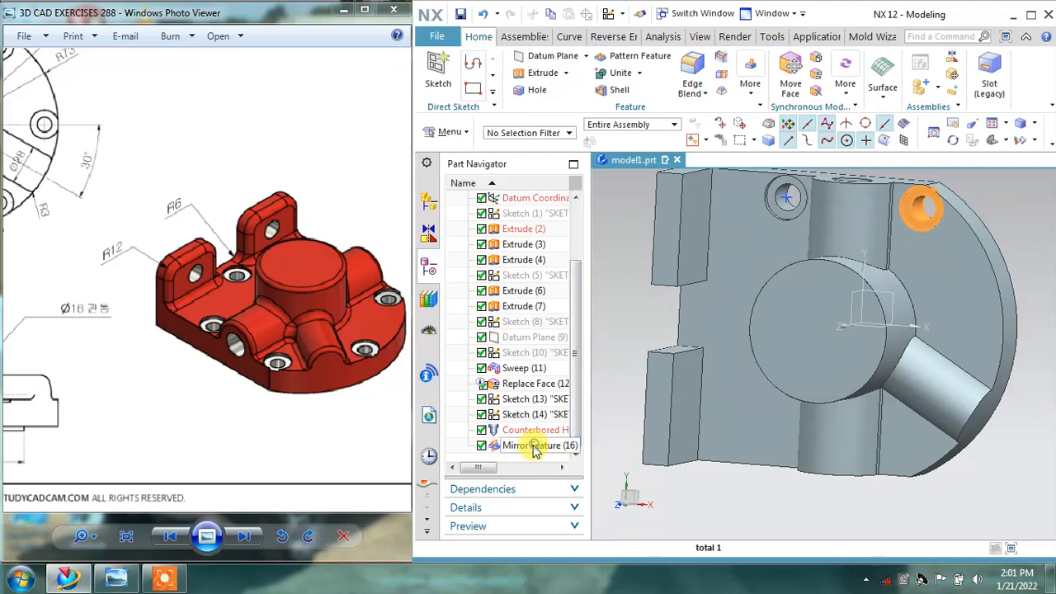
ctrl+click(523, 432)
click(752, 90)
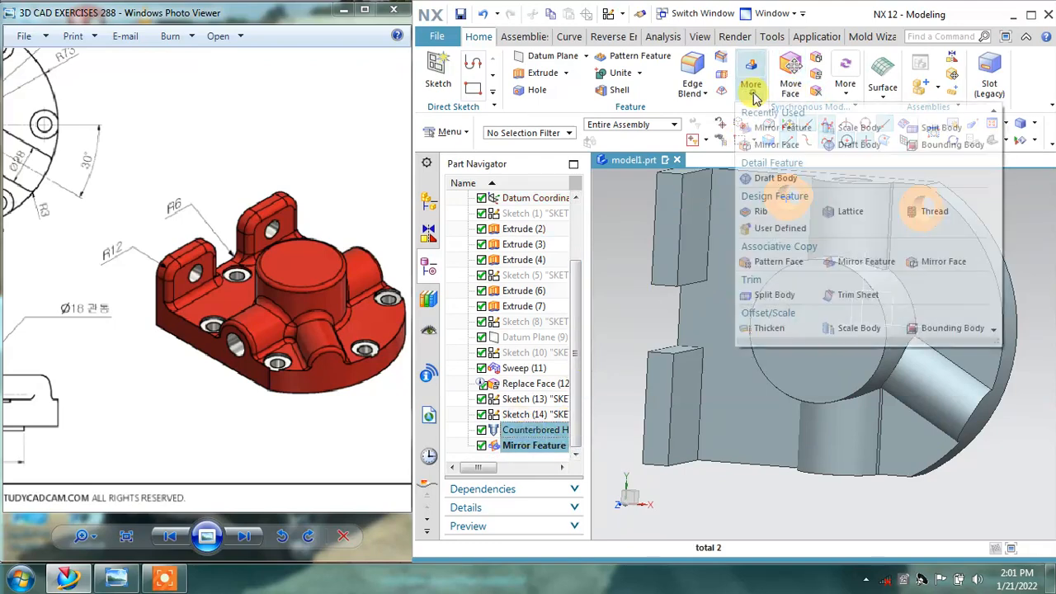
click(850, 273)
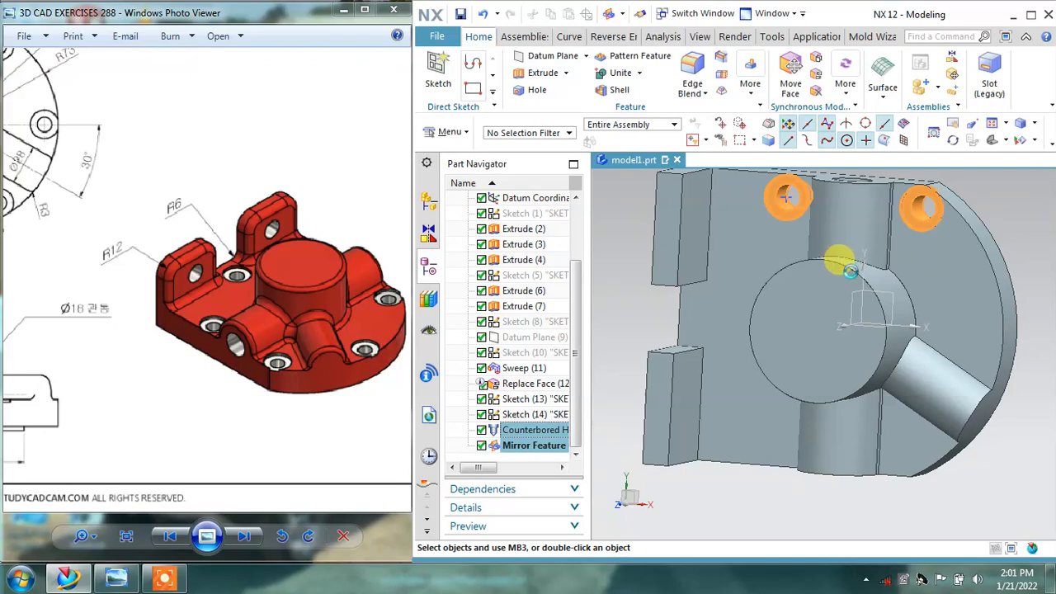
middle_drag(841, 276, 822, 285)
click(326, 148)
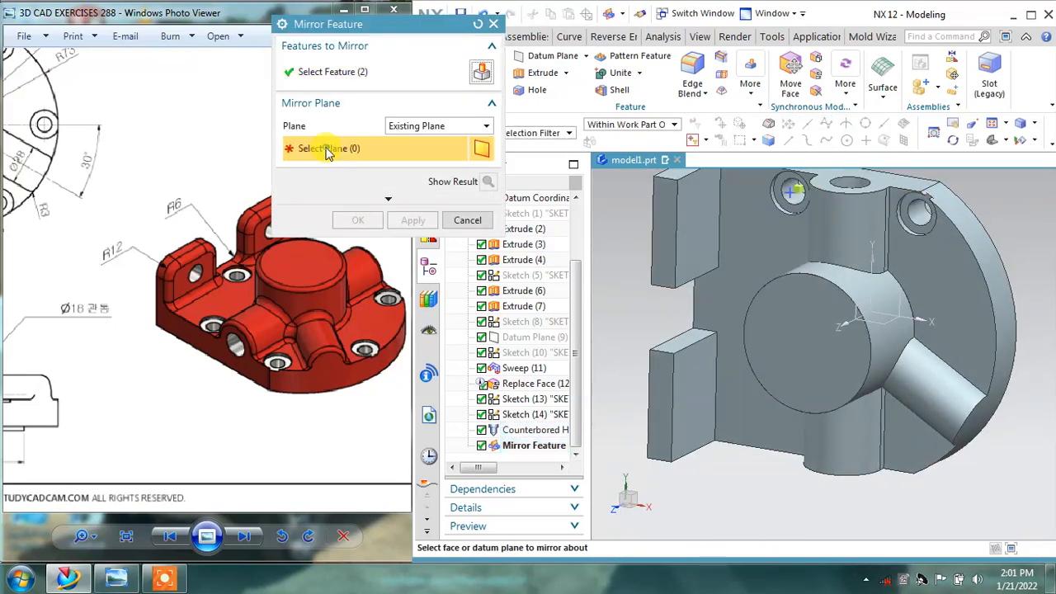
click(882, 323)
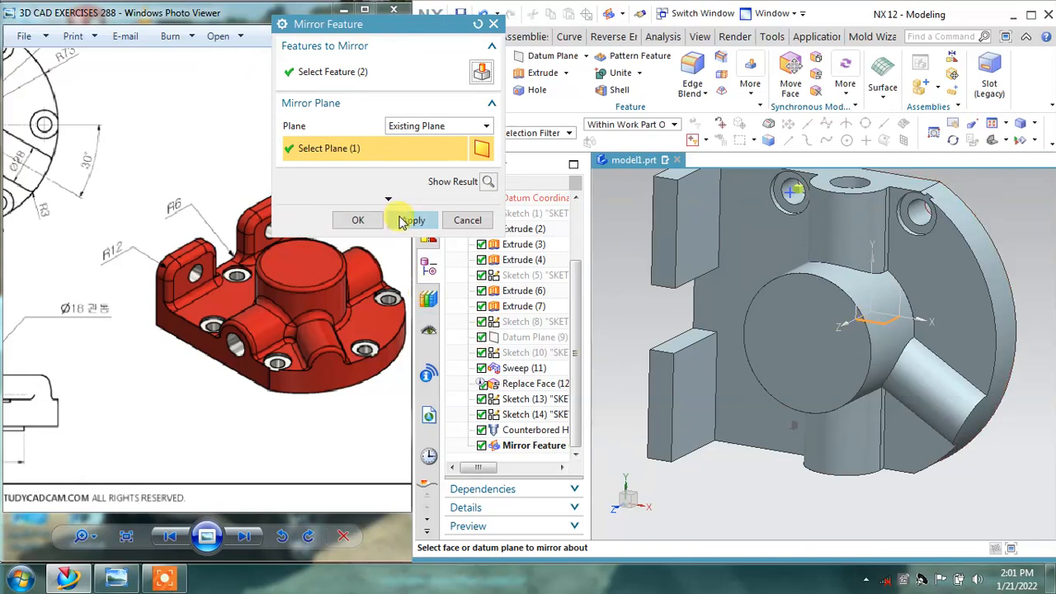
click(404, 220)
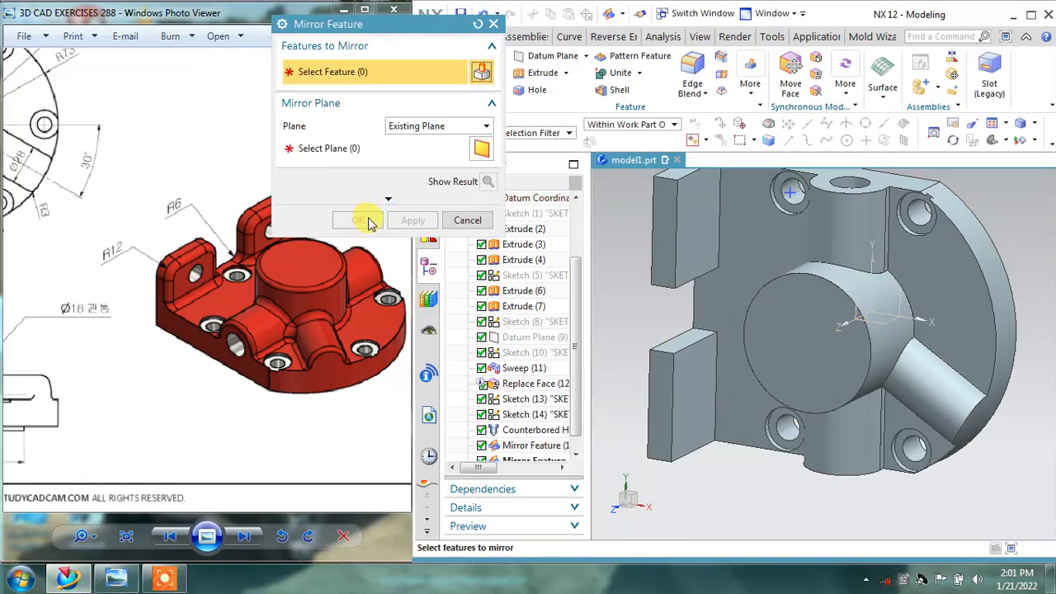
click(467, 221)
middle_drag(896, 432, 891, 338)
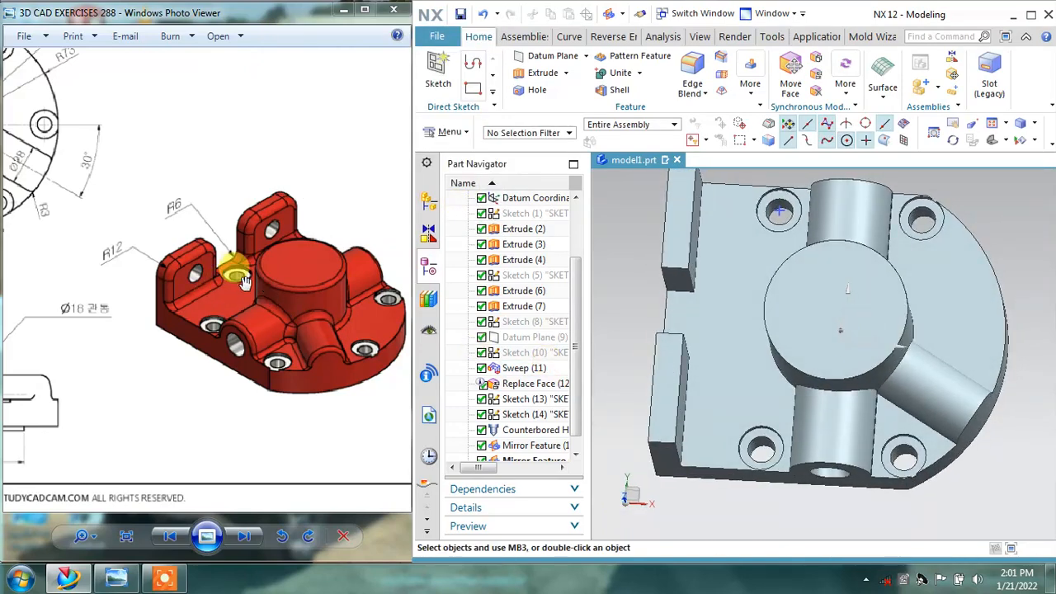
drag(87, 294, 278, 358)
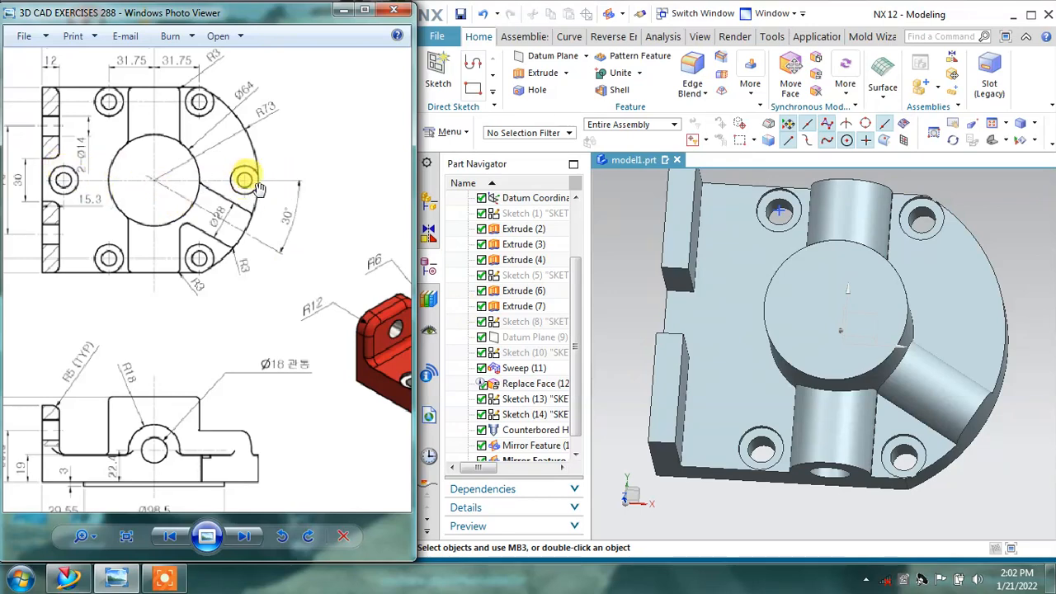
Step: Start a counterbored hole on the base plate's top face, placing its sketch point near the gap between the two upright walls
middle_drag(841, 326, 817, 330)
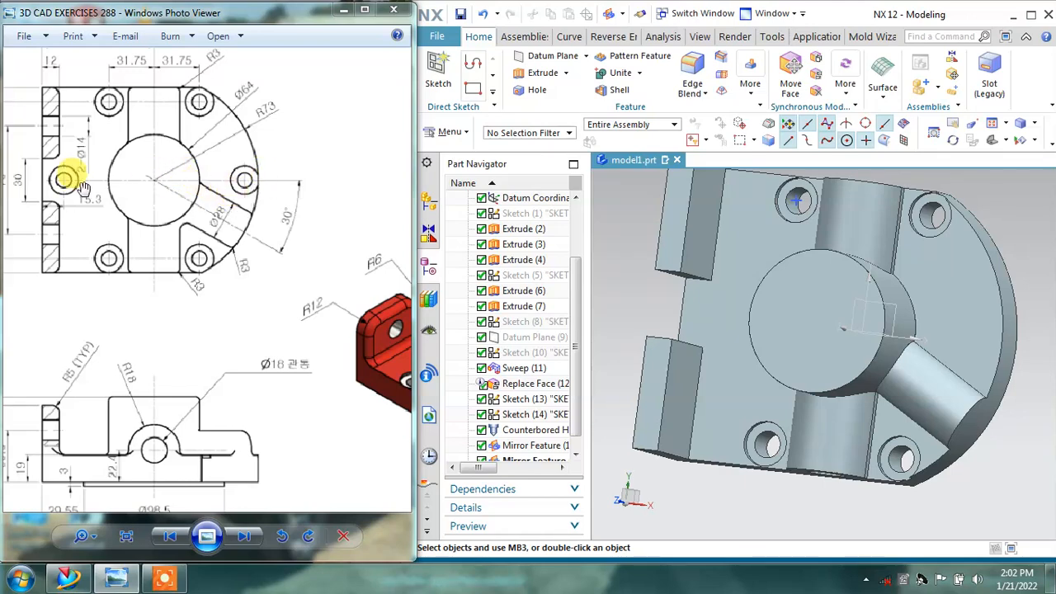
mouse_move(61, 192)
mouse_down()
mouse_move(113, 195)
mouse_move(151, 217)
mouse_up()
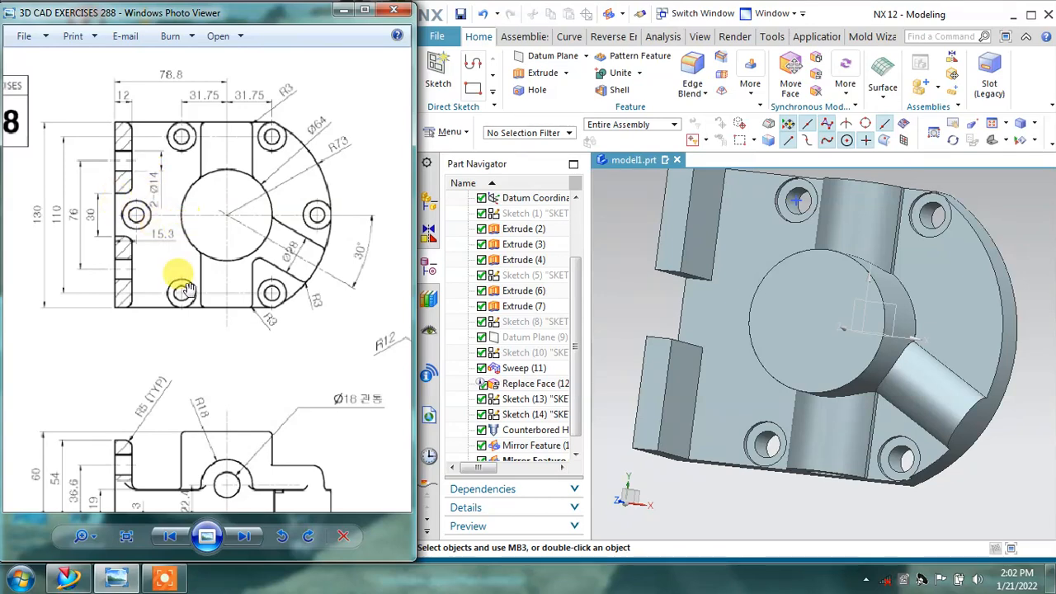
mouse_move(191, 289)
mouse_down()
mouse_move(180, 194)
mouse_move(186, 249)
mouse_up()
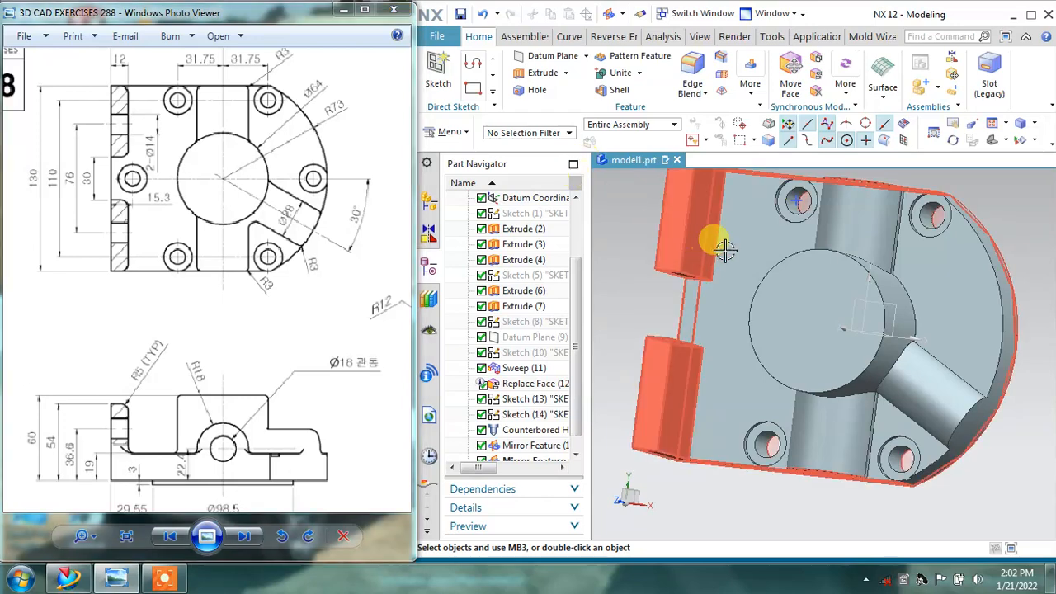
middle_drag(697, 248, 707, 228)
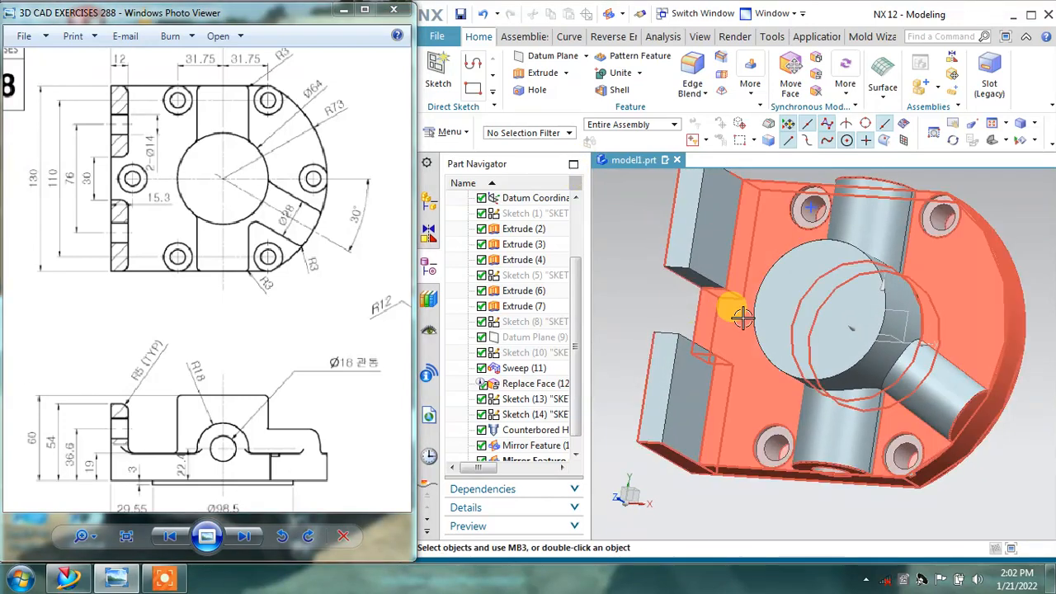
click(534, 91)
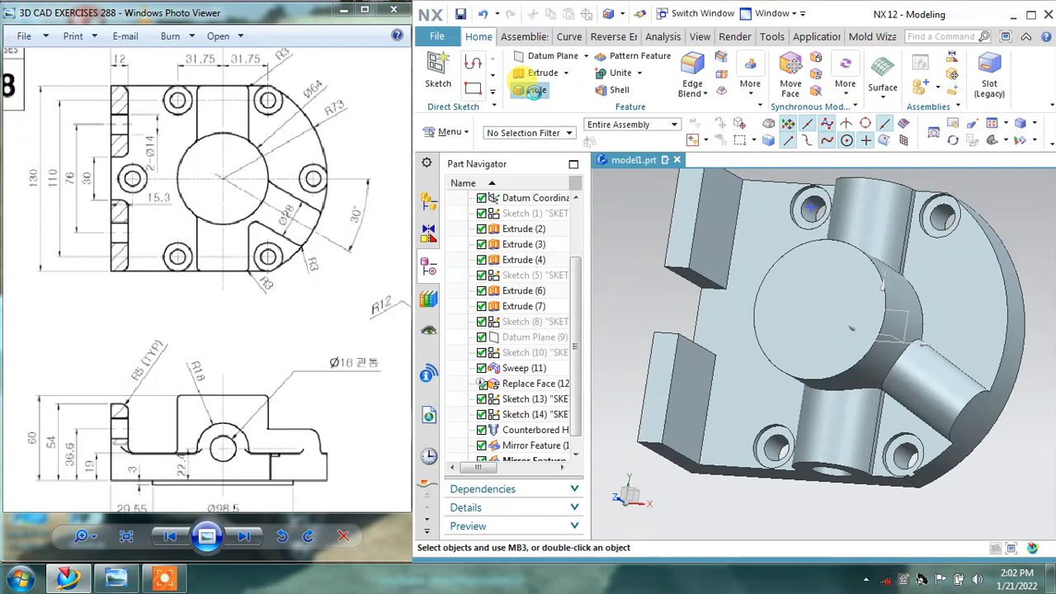
click(736, 324)
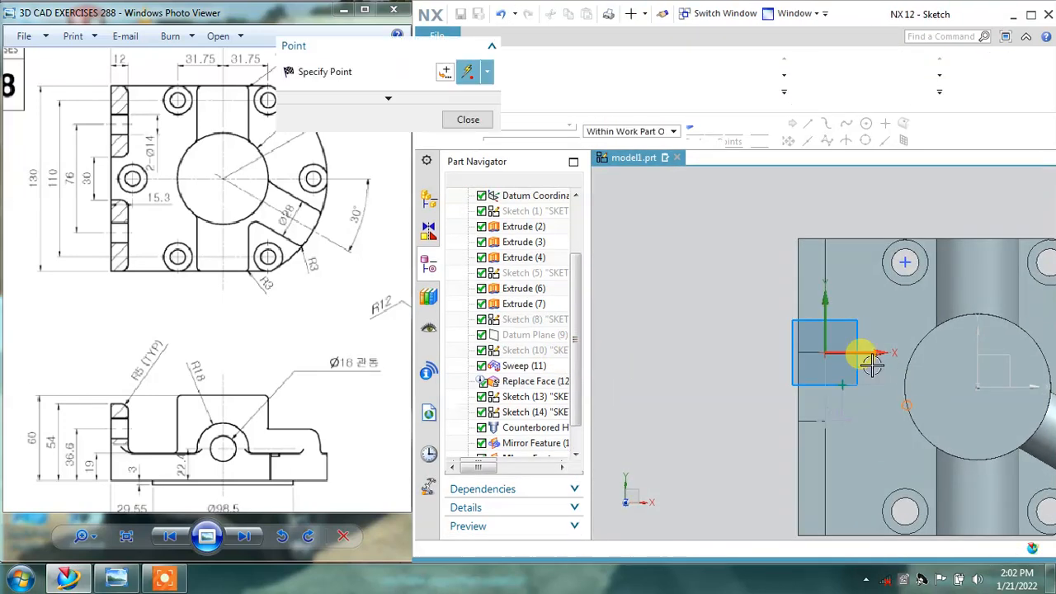
click(467, 120)
Step: Set the point's vertical distance from the upper edge of the gap between the walls to 15 mm
click(990, 98)
click(970, 130)
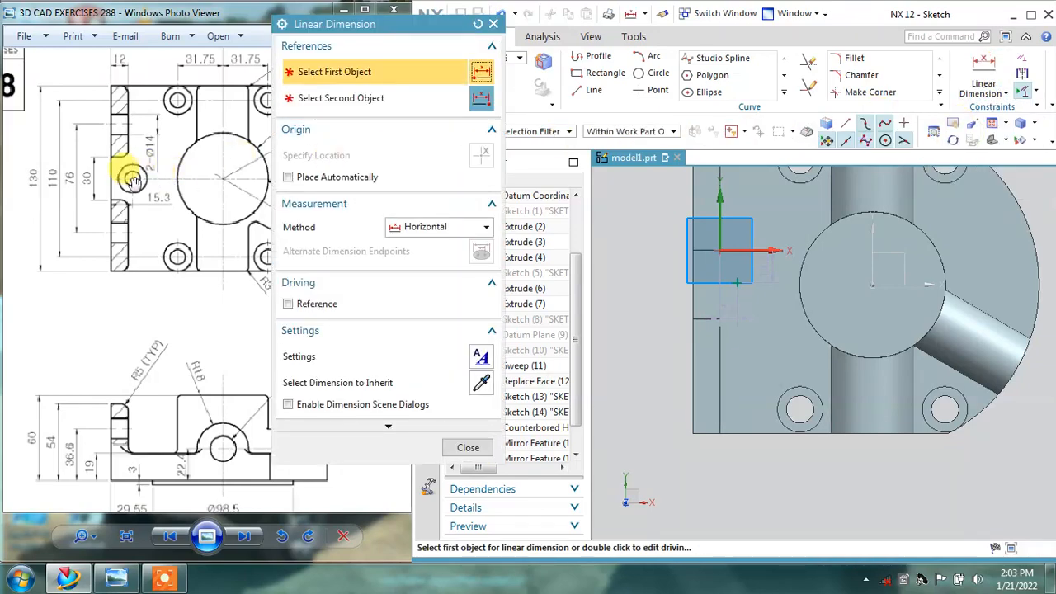
scroll(721, 262, up, 2)
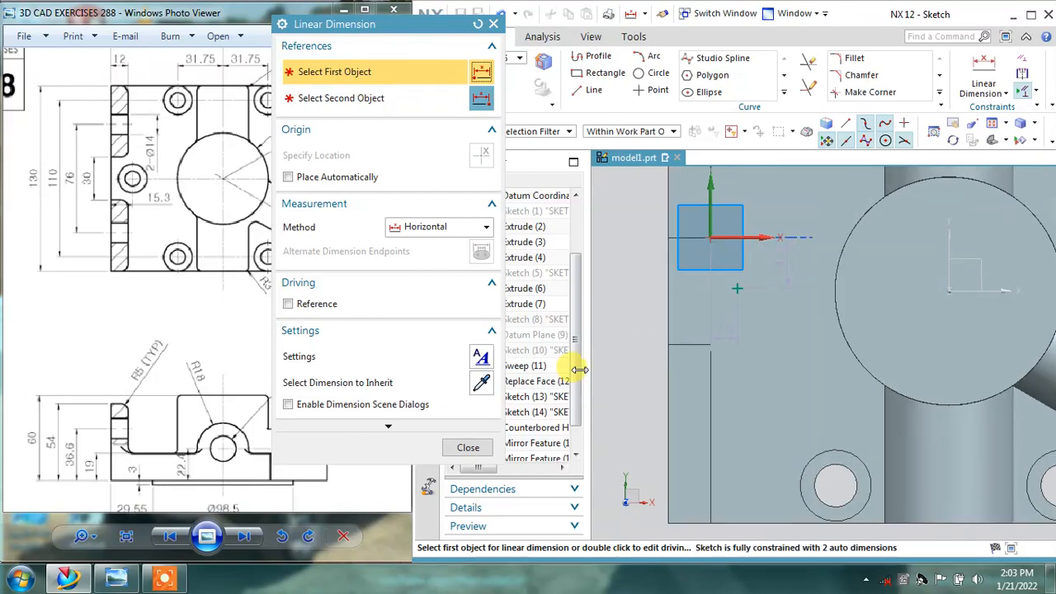
click(783, 271)
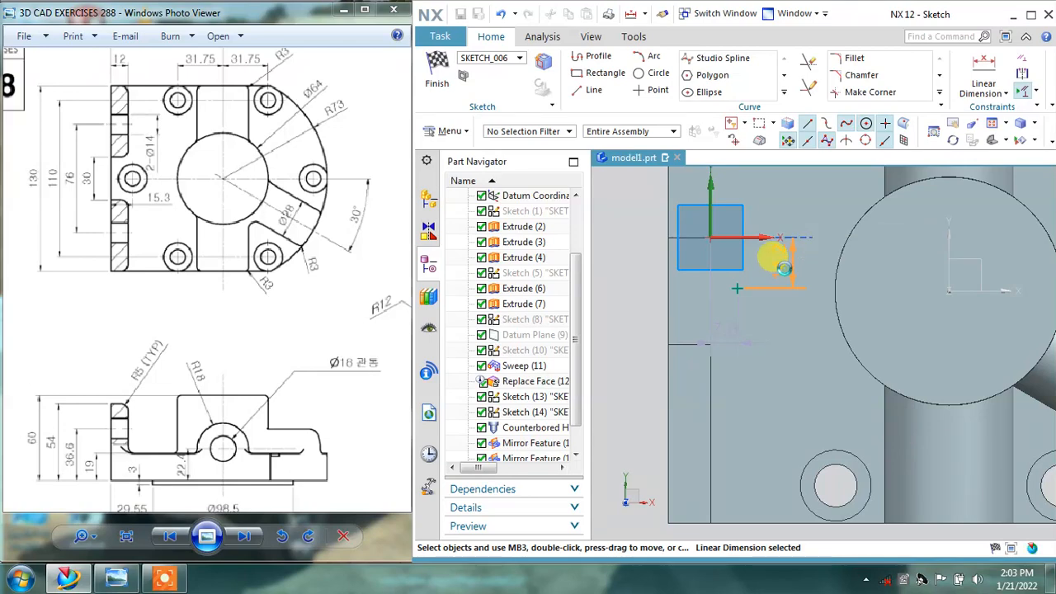
double_click(784, 270)
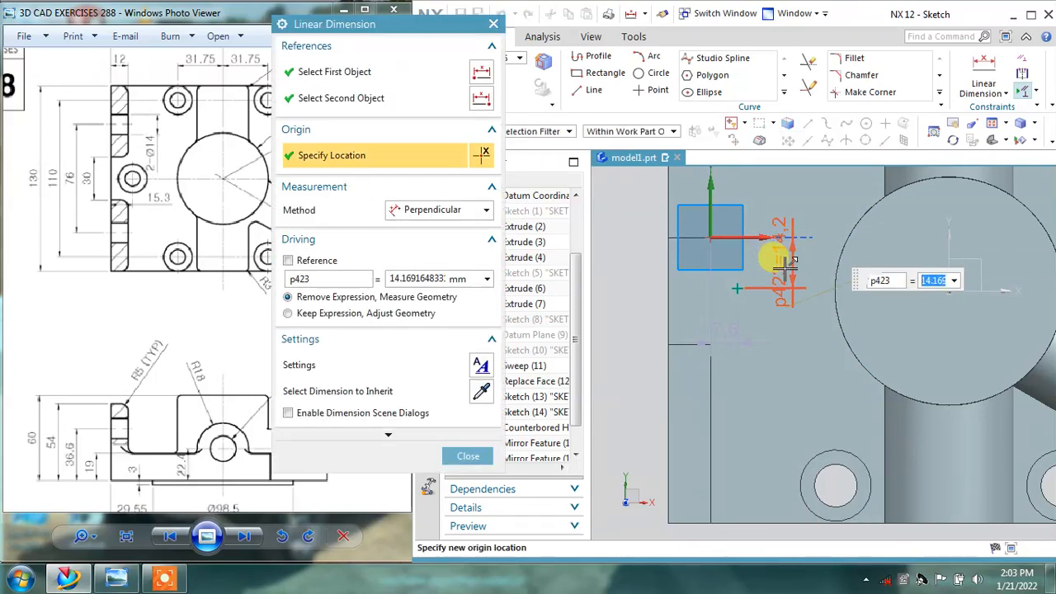
text(15)
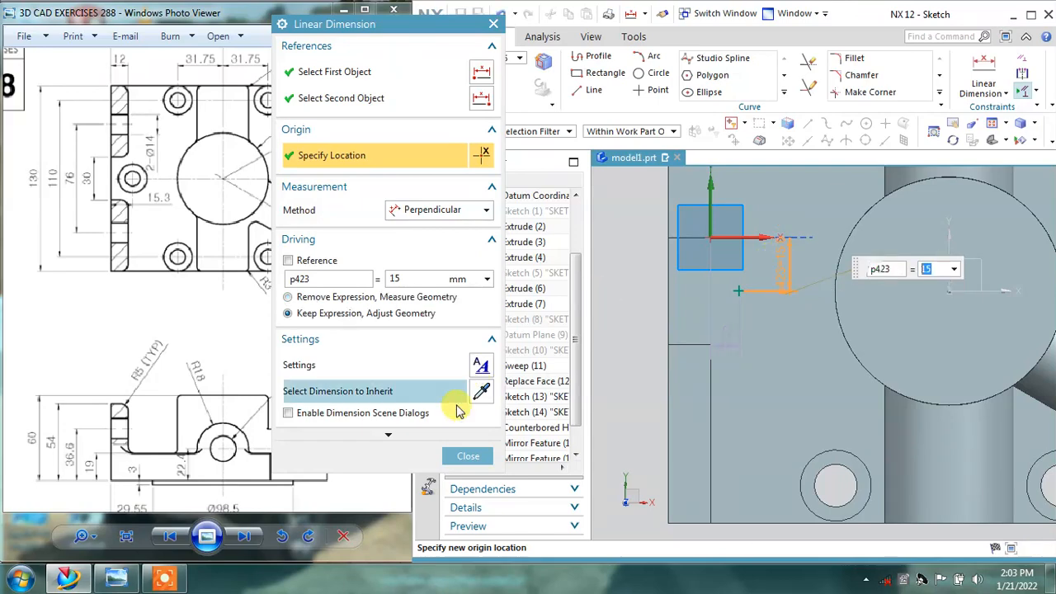
click(467, 456)
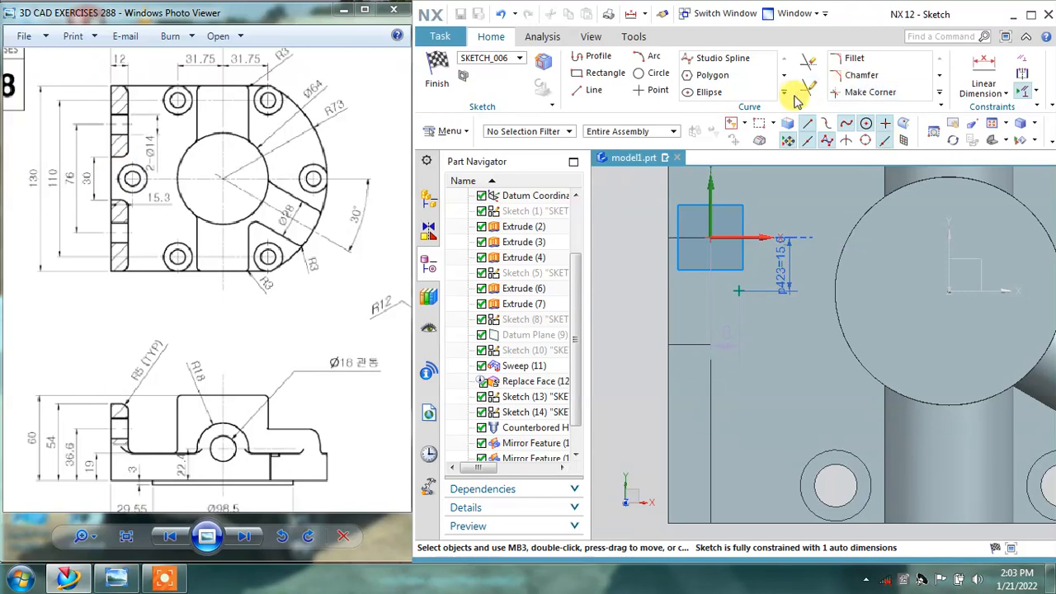
Step: Dimension the point 15.3 mm horizontally from the plate's straight outer edge and finish the sketch
click(987, 94)
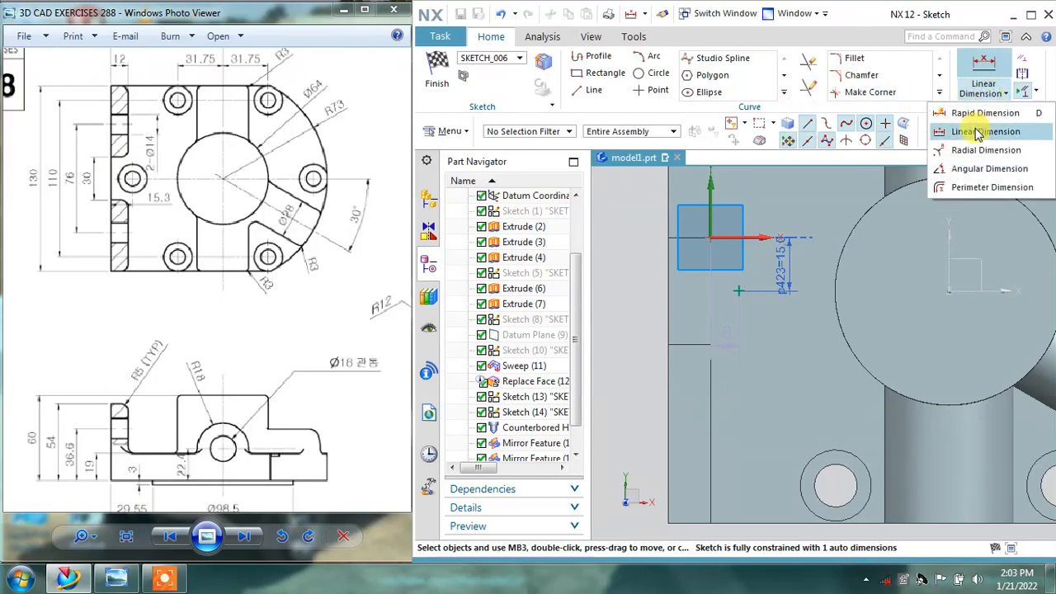
click(974, 130)
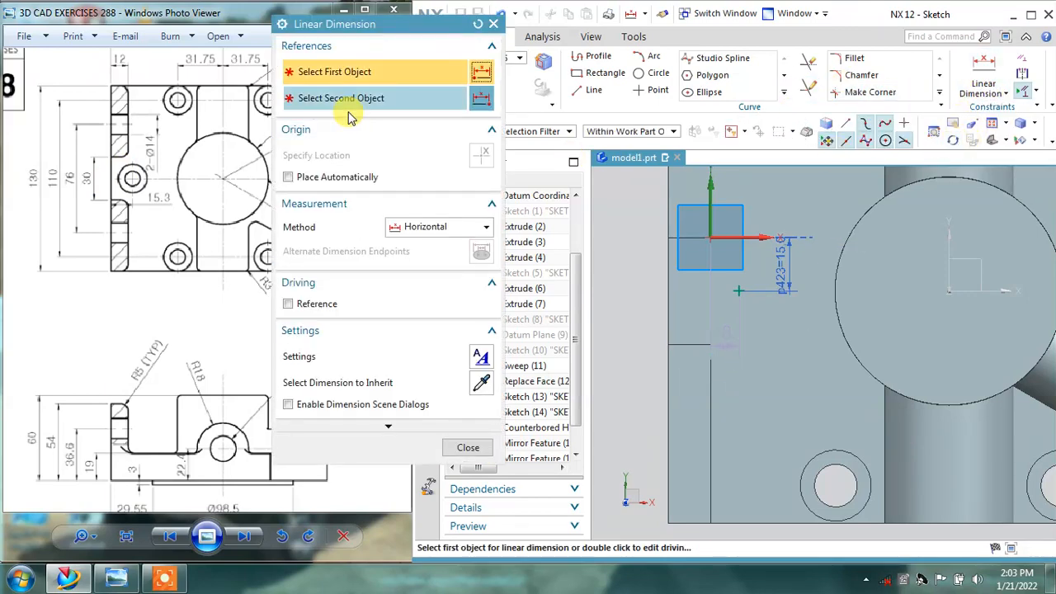
click(739, 292)
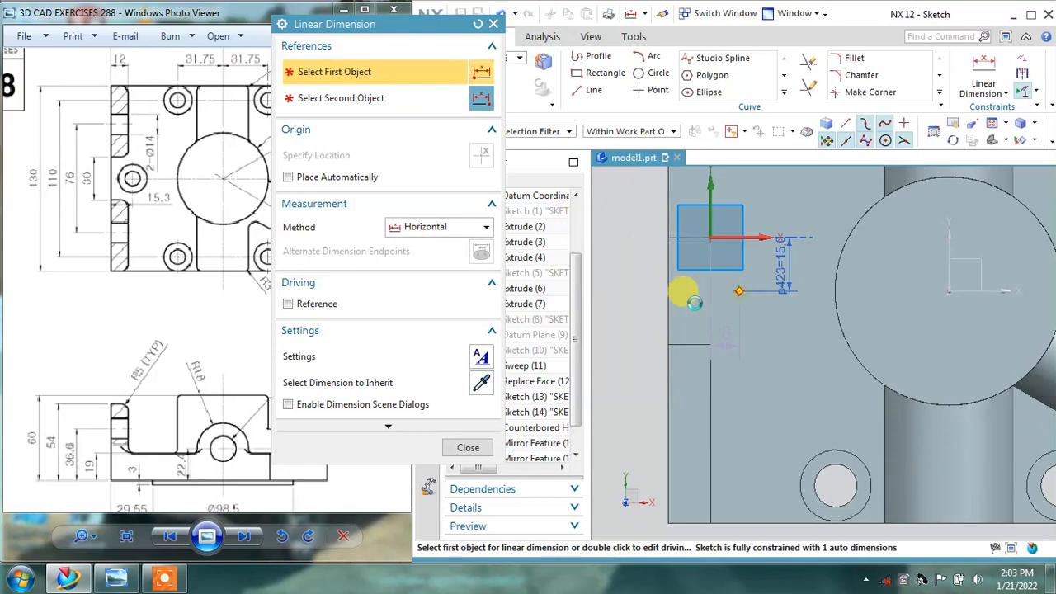
click(685, 305)
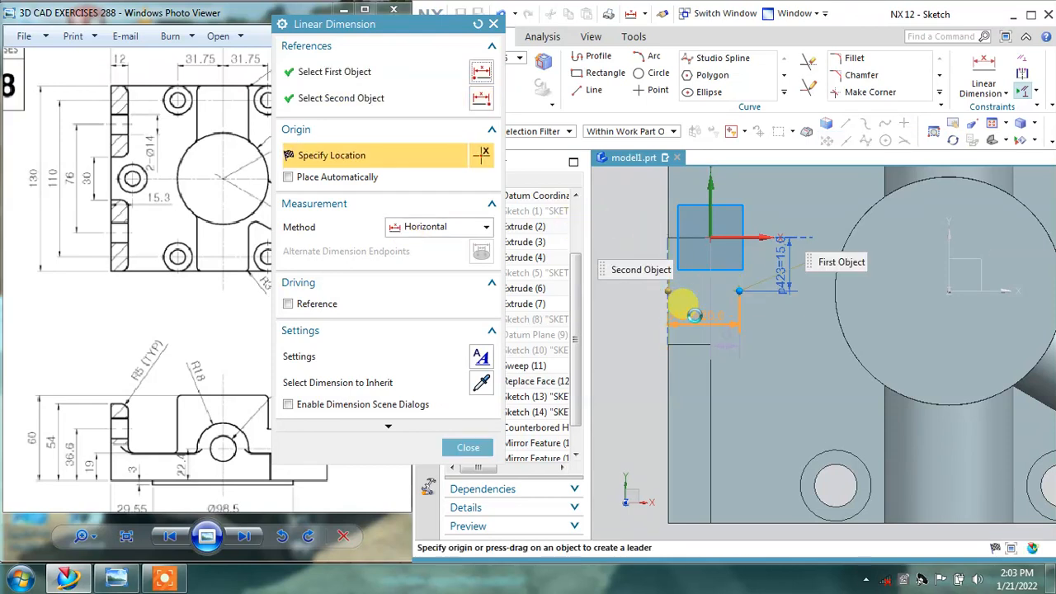
click(695, 315)
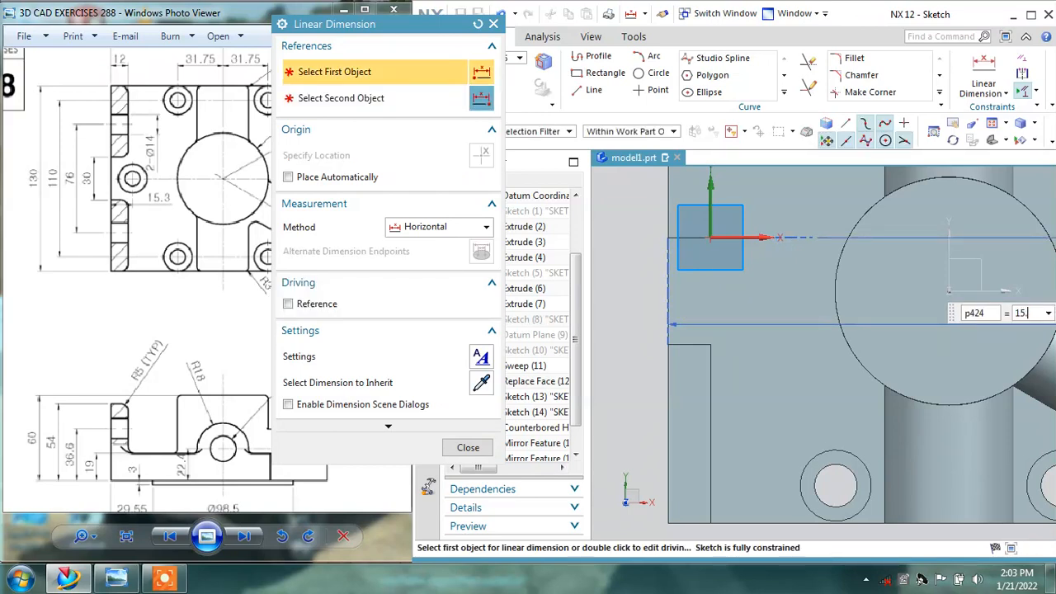
key(Return)
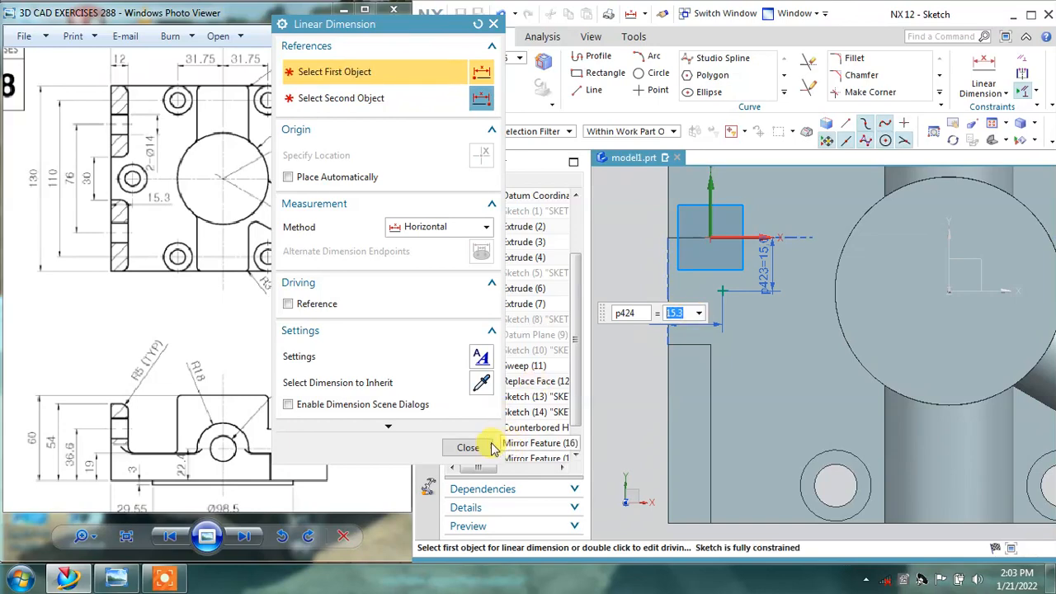
click(467, 447)
click(438, 75)
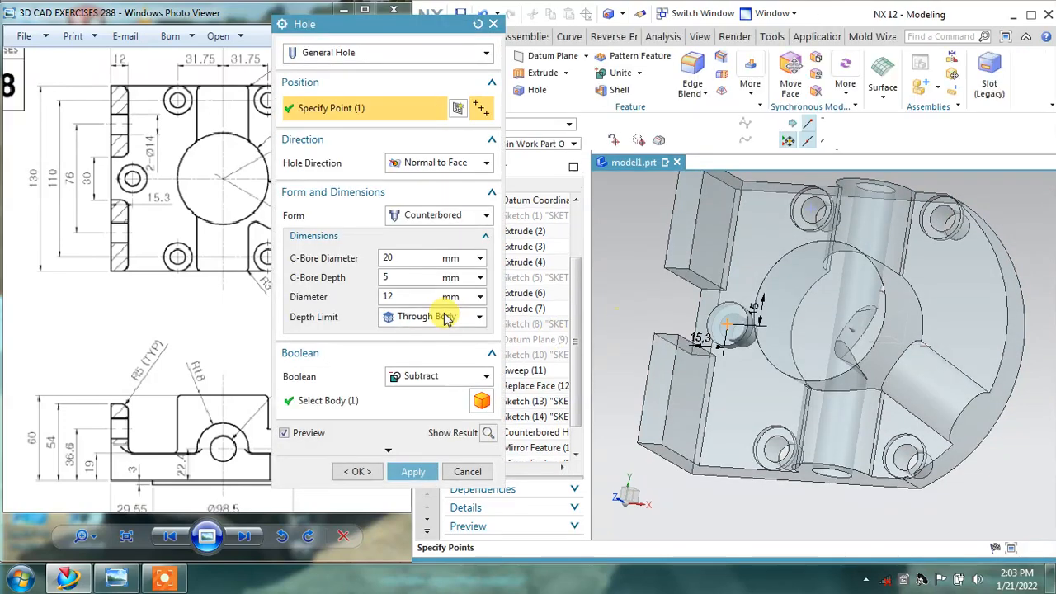
Step: Create the through-body counterbored hole with a 20 mm counterbore diameter, 5 mm counterbore depth and 12 mm hole diameter, subtracted from the body
middle_drag(793, 281, 787, 256)
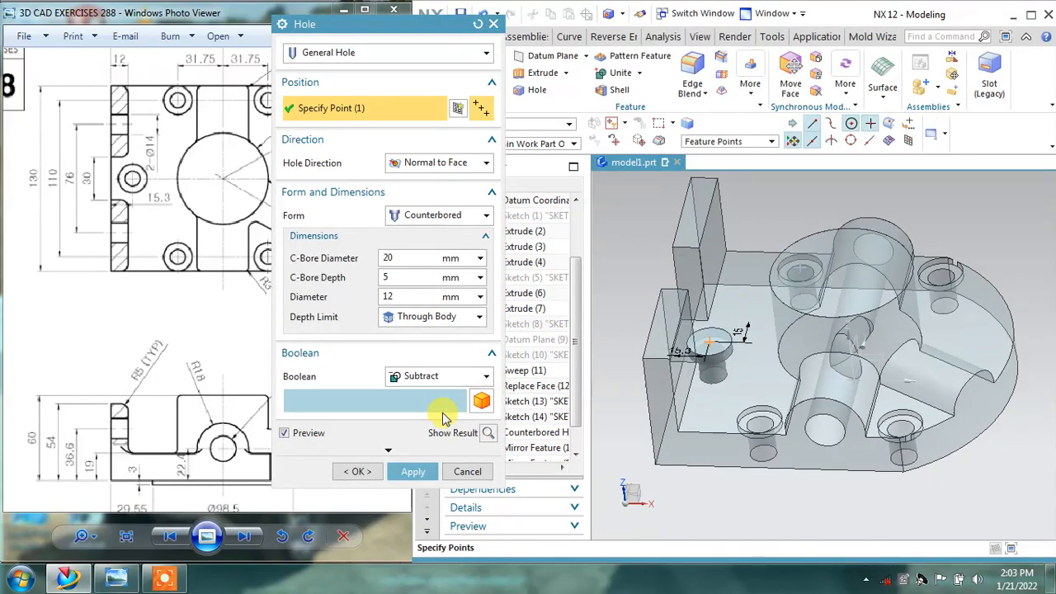
click(413, 471)
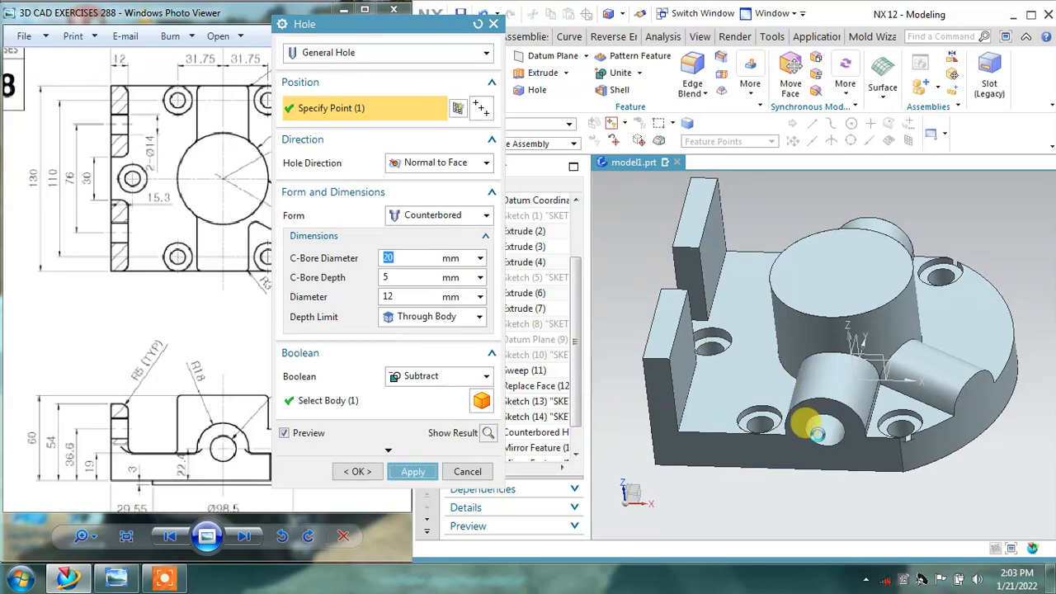
mouse_move(823, 436)
middle_down()
mouse_move(808, 432)
mouse_move(801, 405)
mouse_move(809, 432)
middle_up()
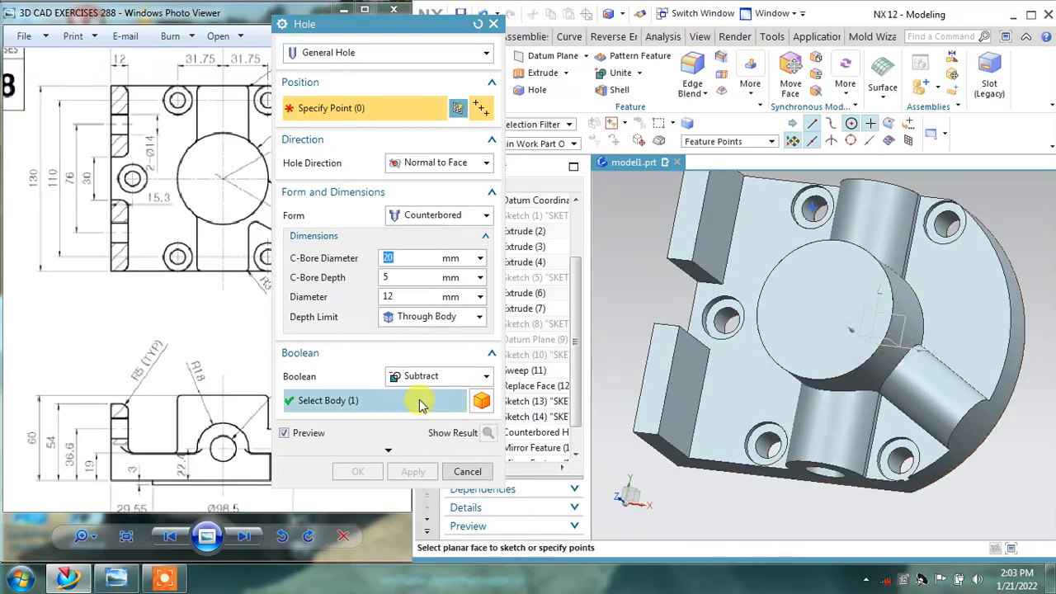
click(465, 474)
Step: Mirror the new counterbored hole about the YZ plane of the datum coordinate system with Mirror Feature
scroll(536, 388, down, 1)
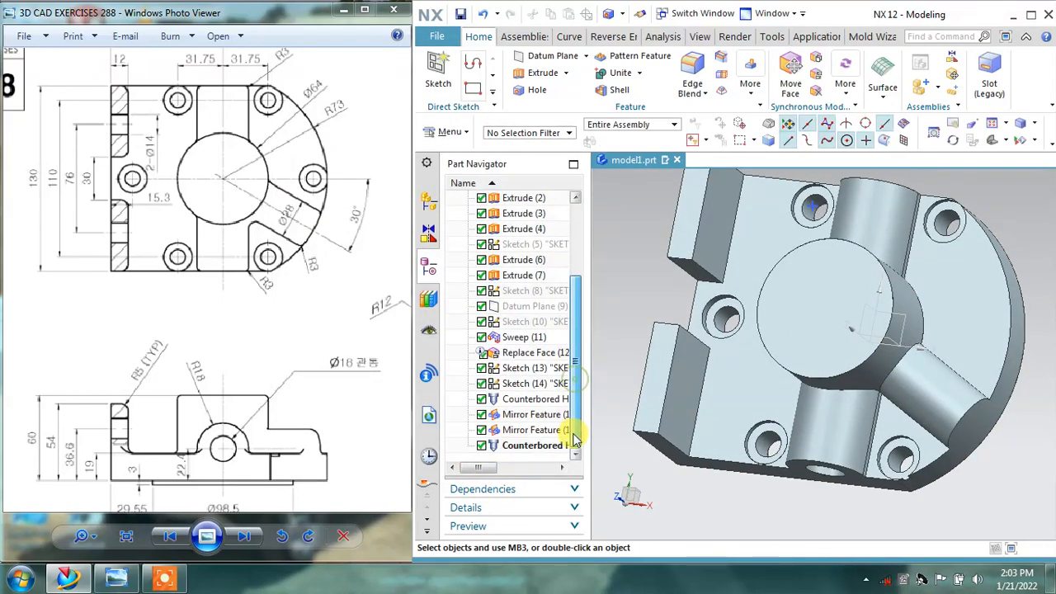
click(540, 446)
click(750, 83)
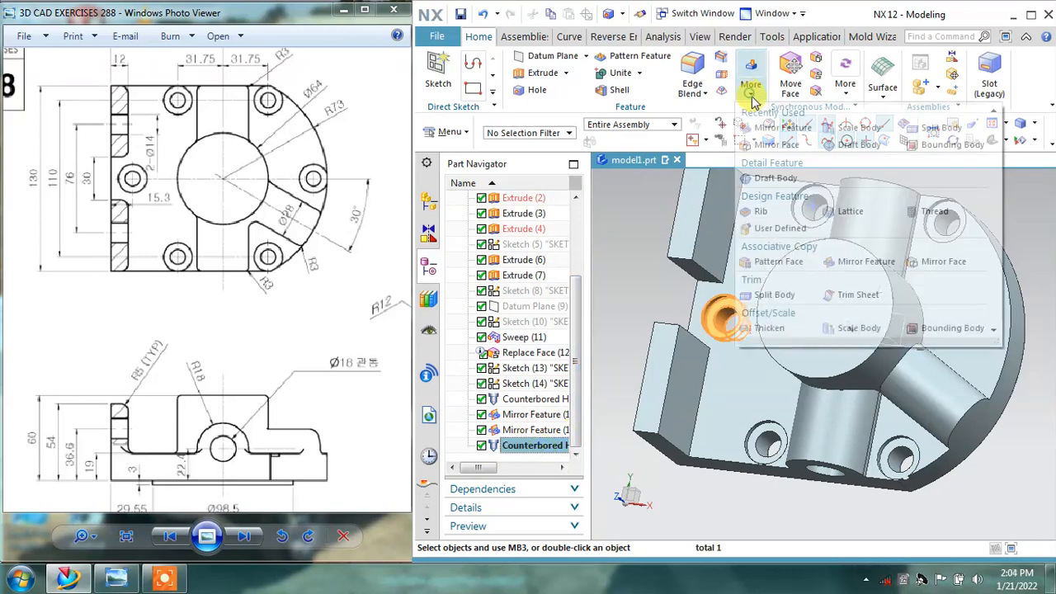
click(829, 260)
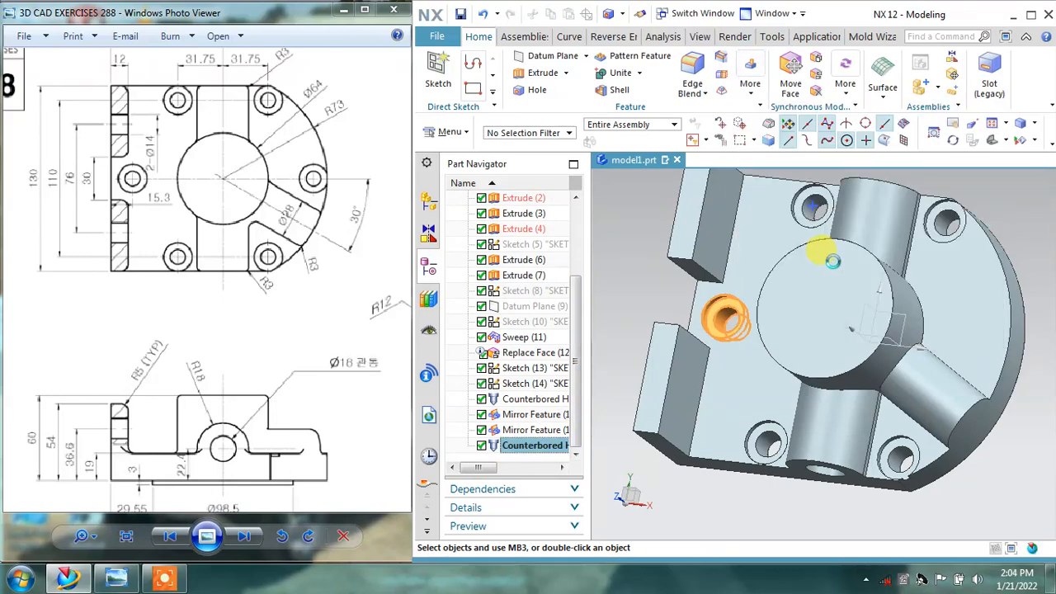
middle_click(863, 308)
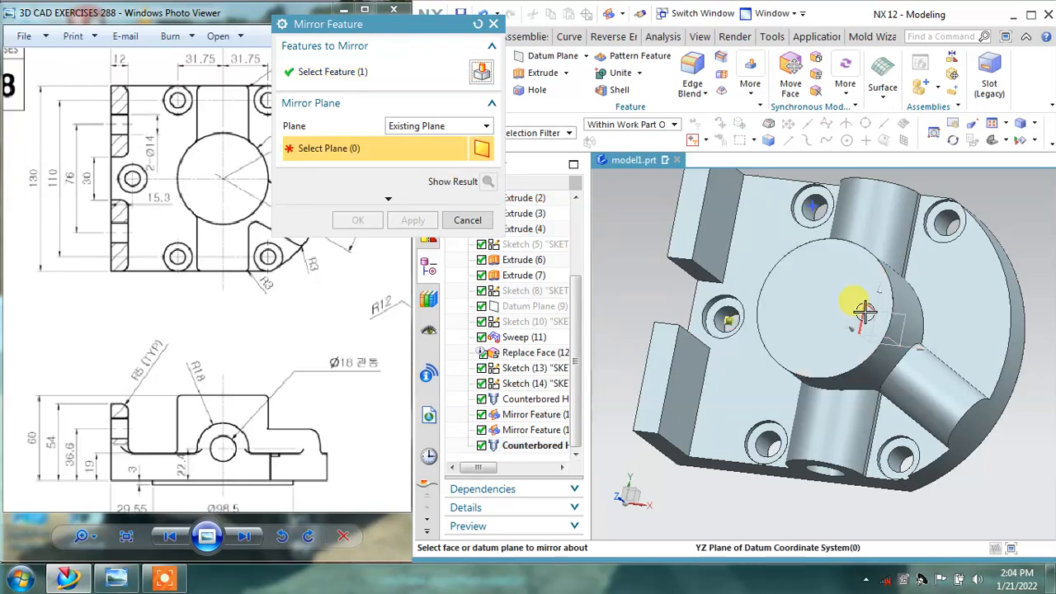
click(862, 307)
click(412, 219)
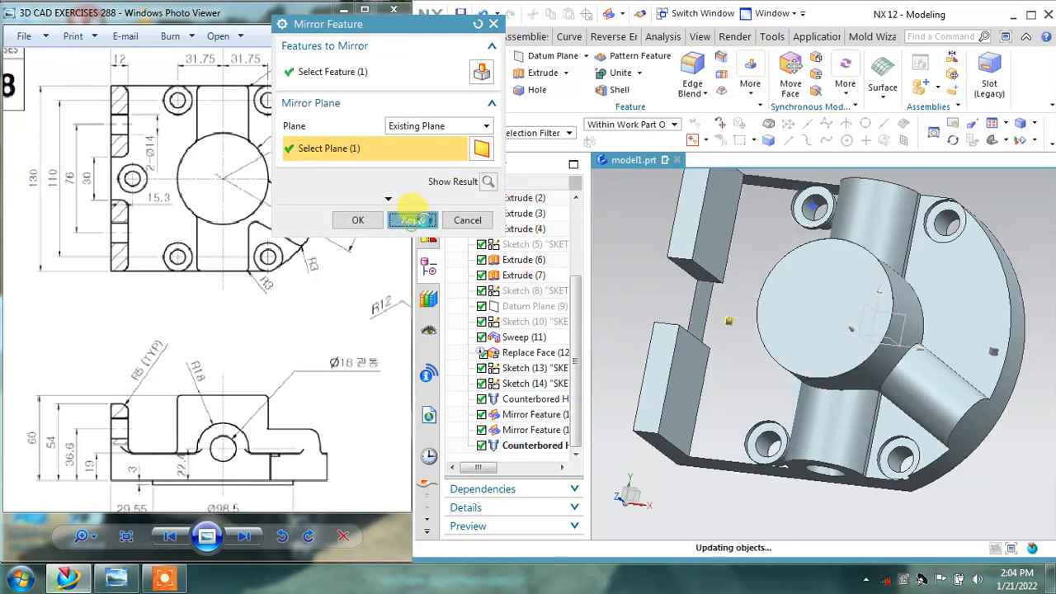
click(467, 219)
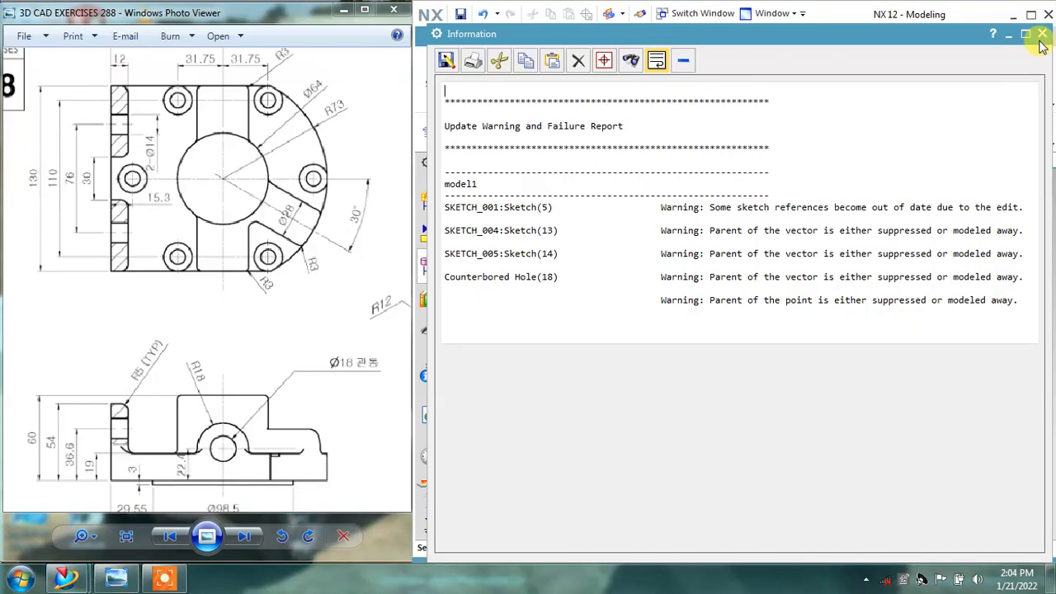
Step: Close the update report and undo the accidental suppression of the upright walls' extrusion
click(1041, 35)
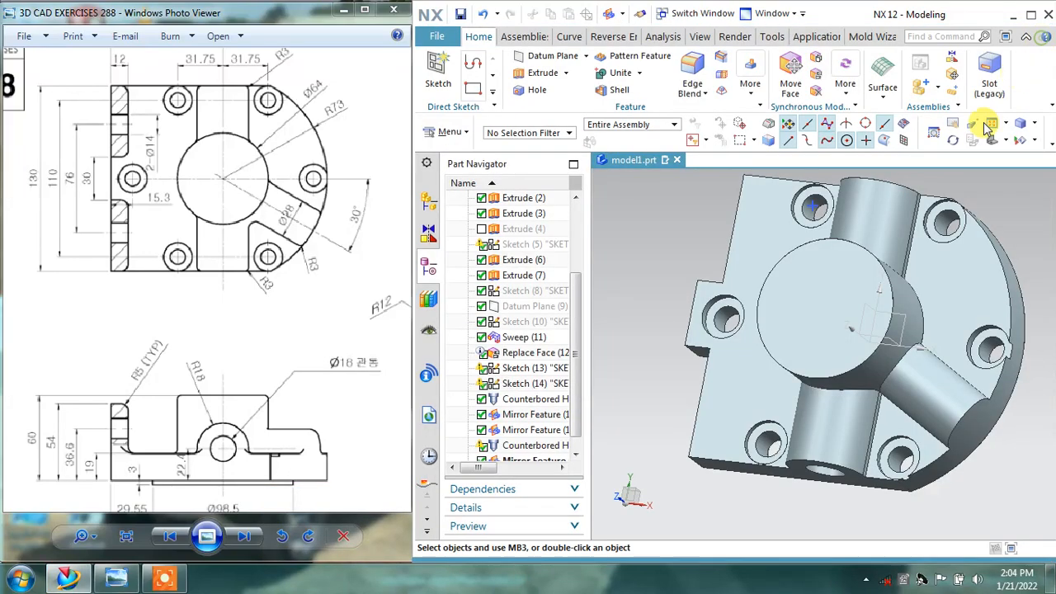
middle_drag(903, 288, 1010, 269)
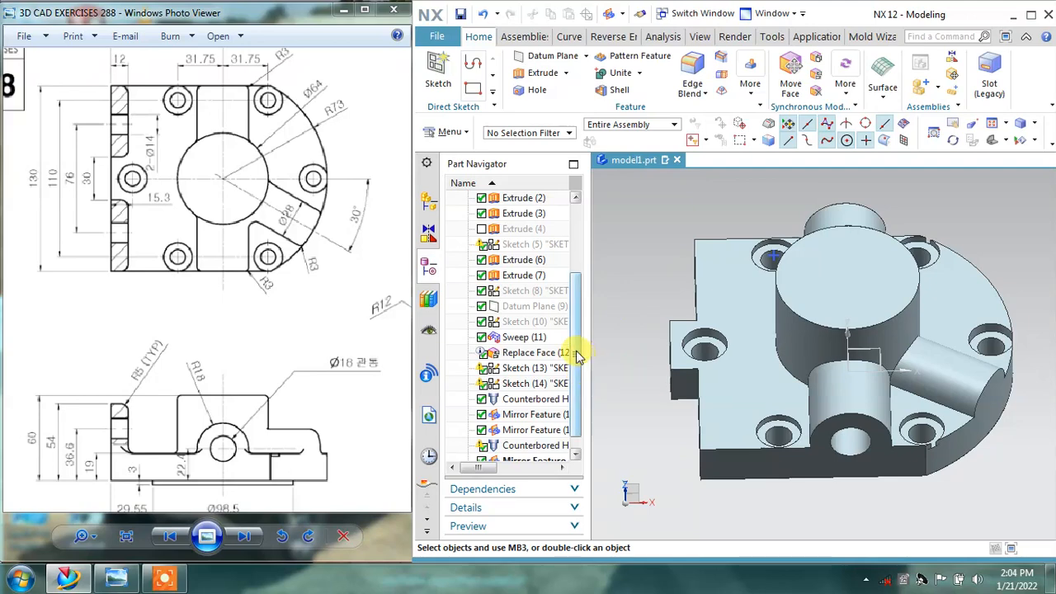
scroll(577, 355, down, 1)
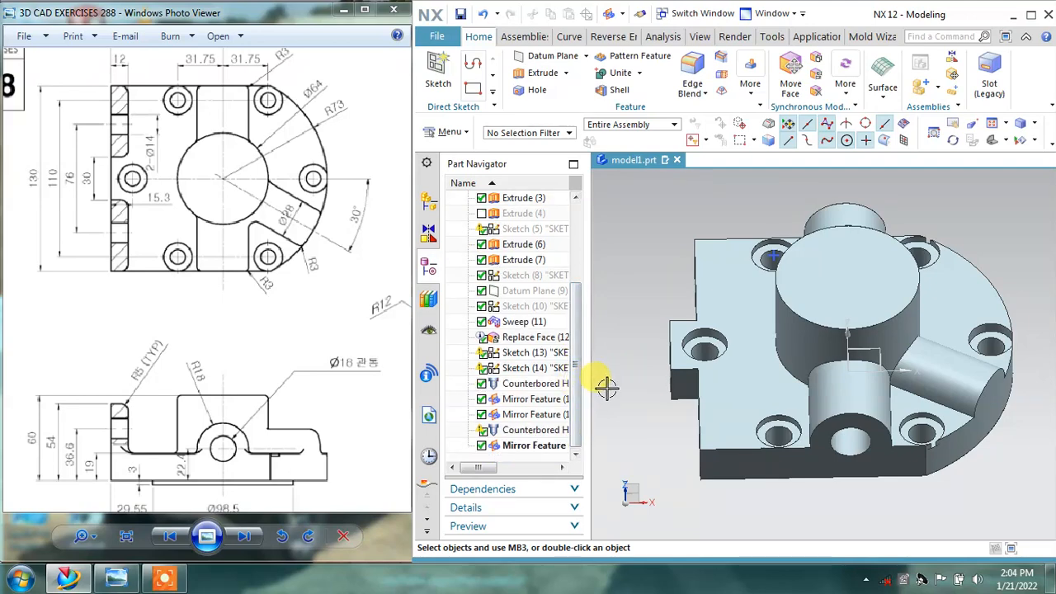
key(ctrl+z)
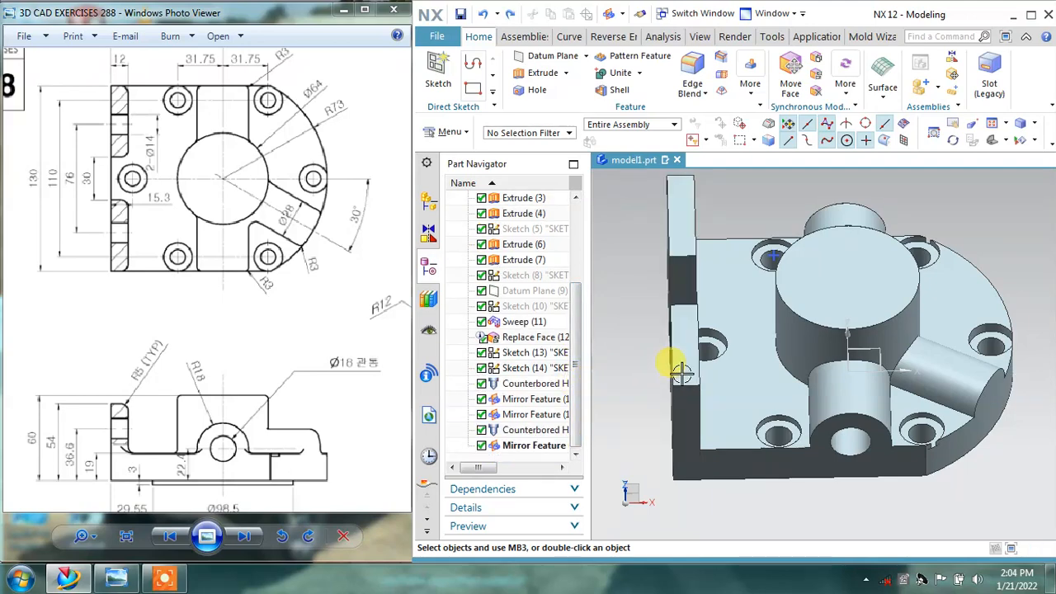
Step: Start a simple-form general hole and place its sketch point on the inner face of the upright wall
middle_drag(681, 371, 936, 368)
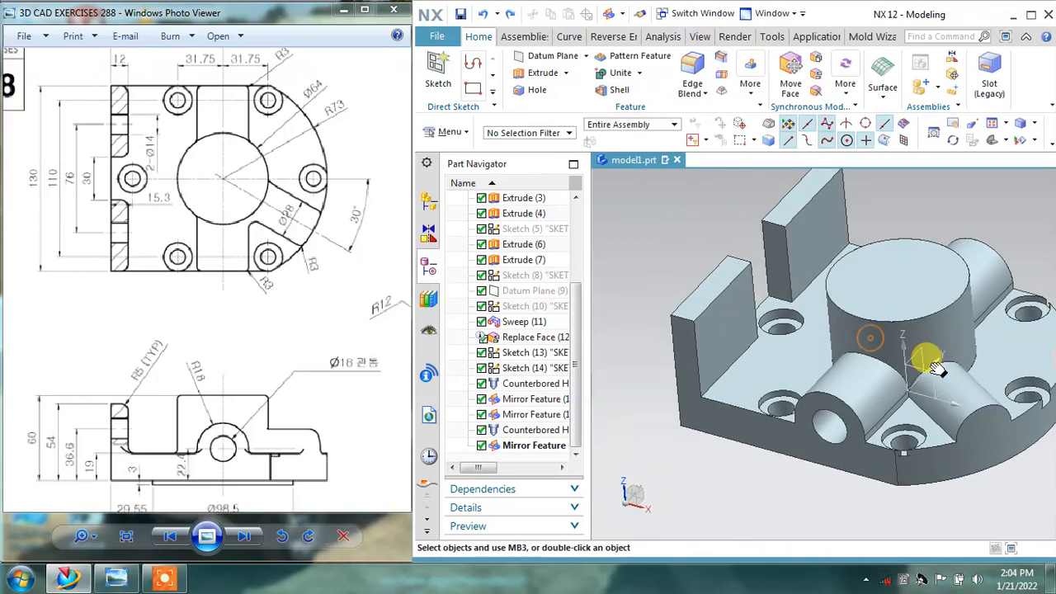
drag(211, 333, 220, 368)
click(528, 96)
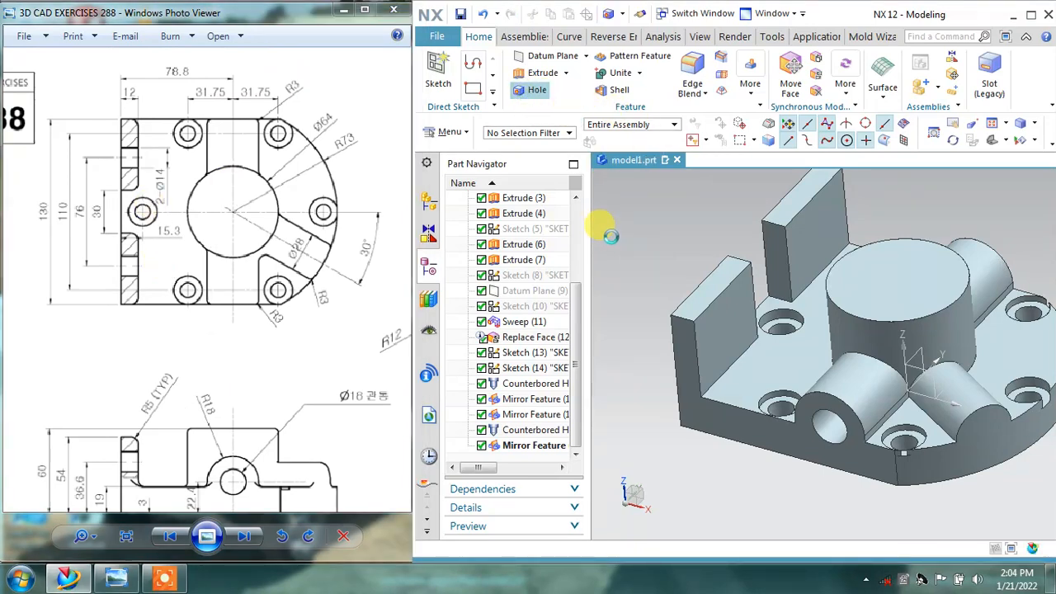
click(437, 215)
click(414, 229)
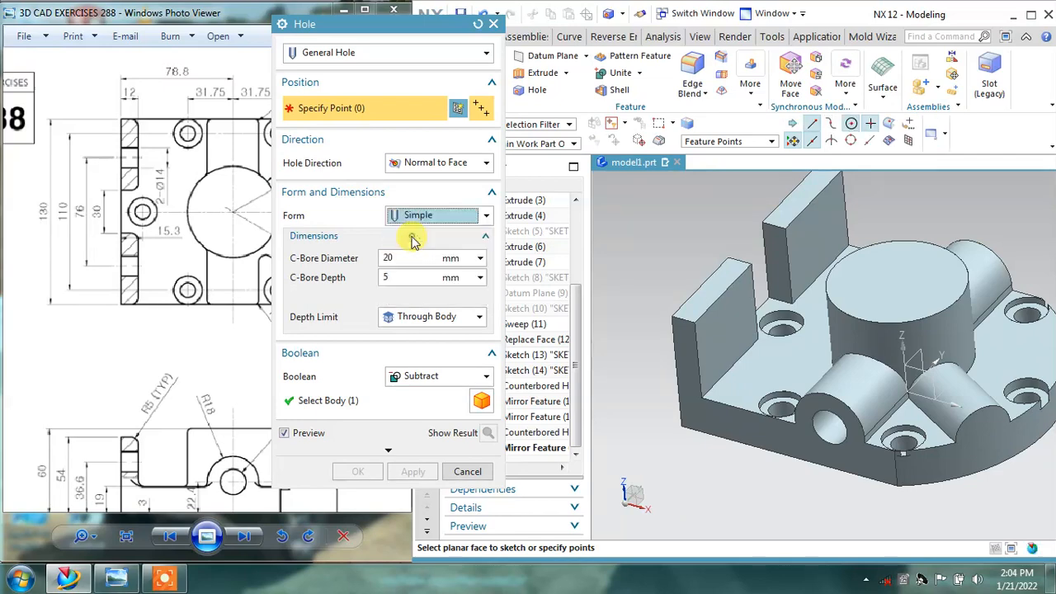
click(719, 328)
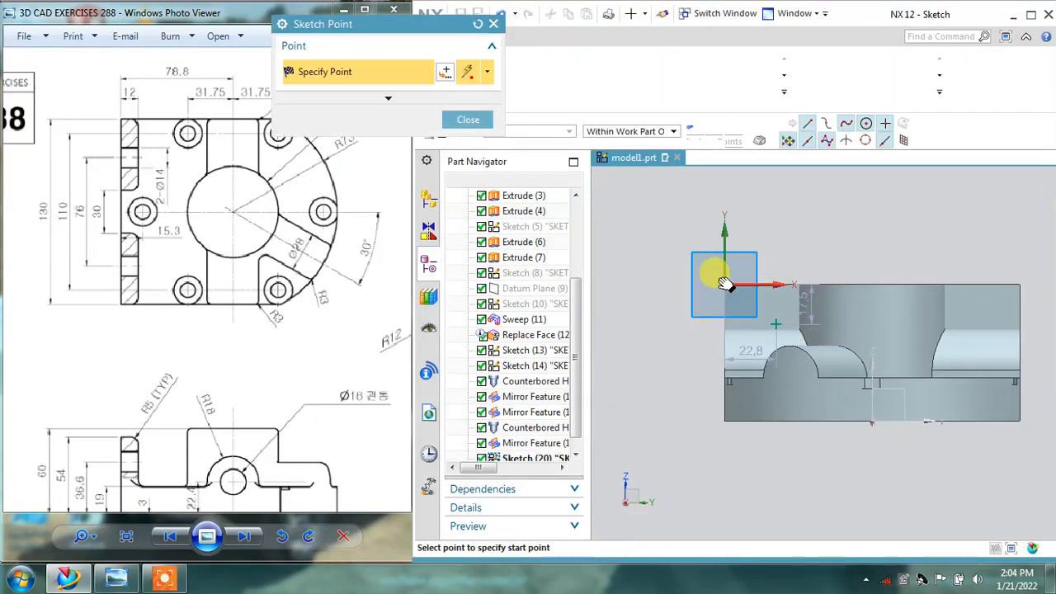
shift+middle_drag(724, 283, 688, 264)
mouse_move(270, 365)
mouse_down()
mouse_move(264, 277)
mouse_move(254, 300)
mouse_move(305, 204)
mouse_up()
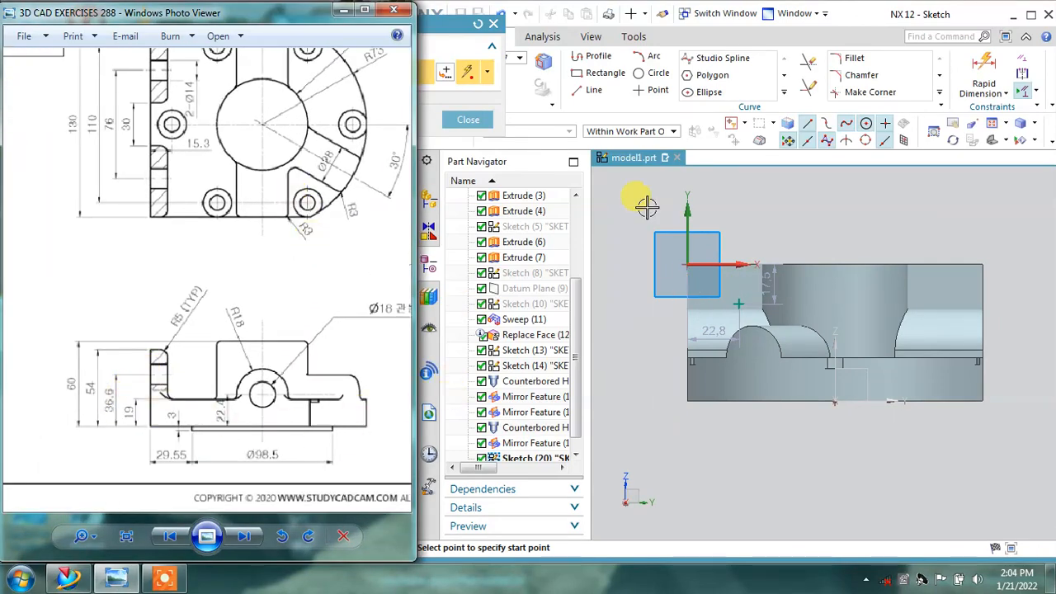
click(468, 120)
Step: Dimension the hole point 36.6 mm vertically from the base plate's bottom corner
click(990, 92)
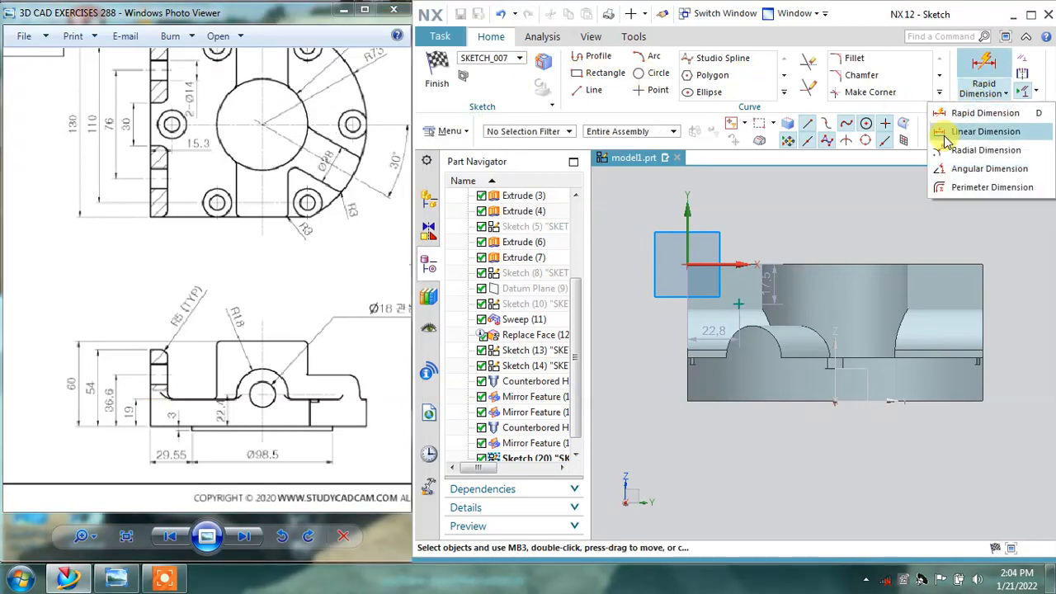
click(946, 139)
scroll(707, 346, up, 1)
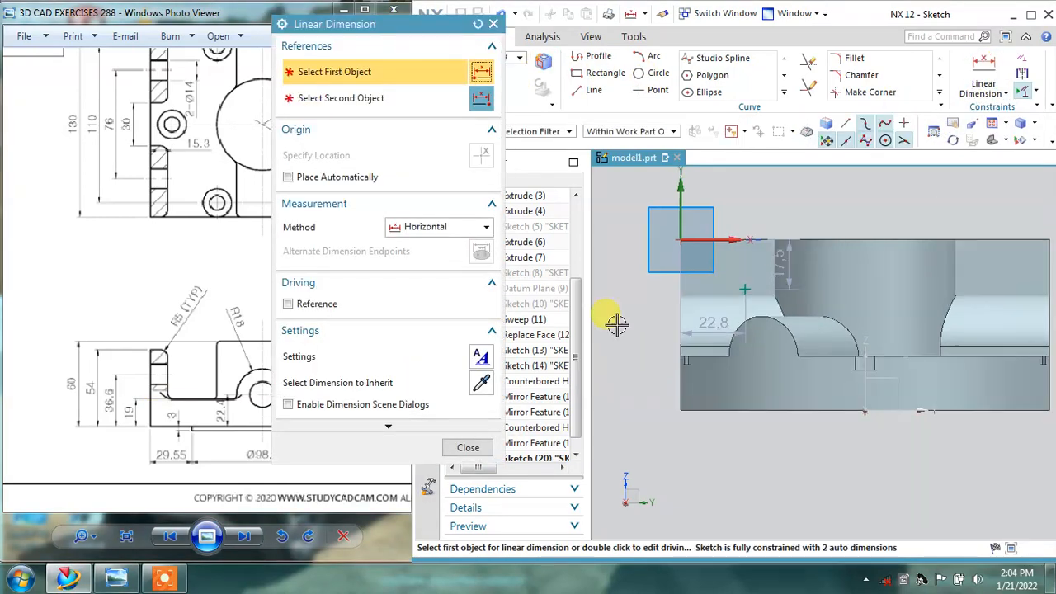
click(437, 226)
click(423, 275)
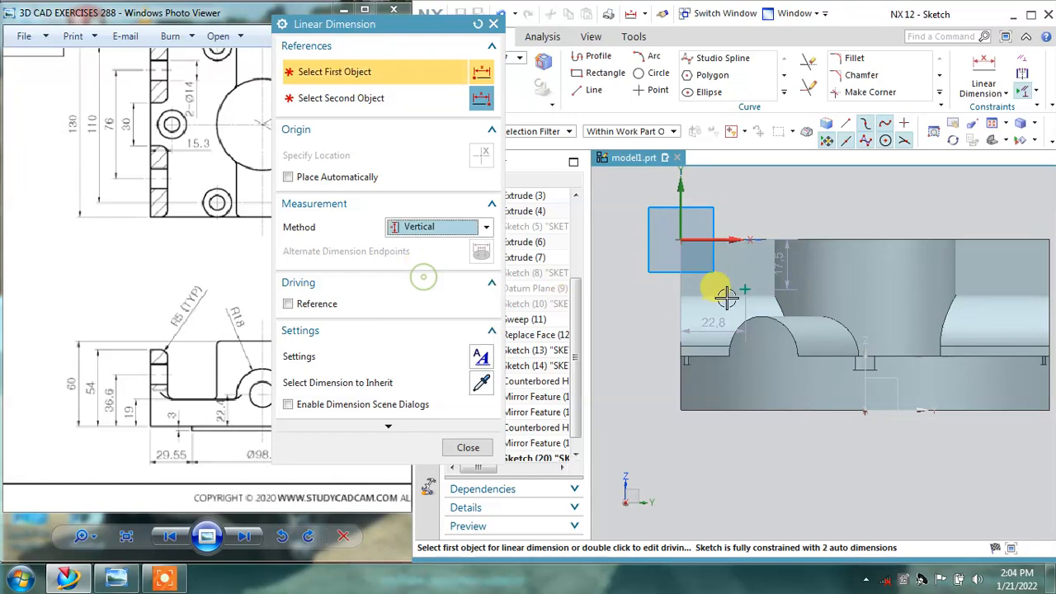
click(745, 288)
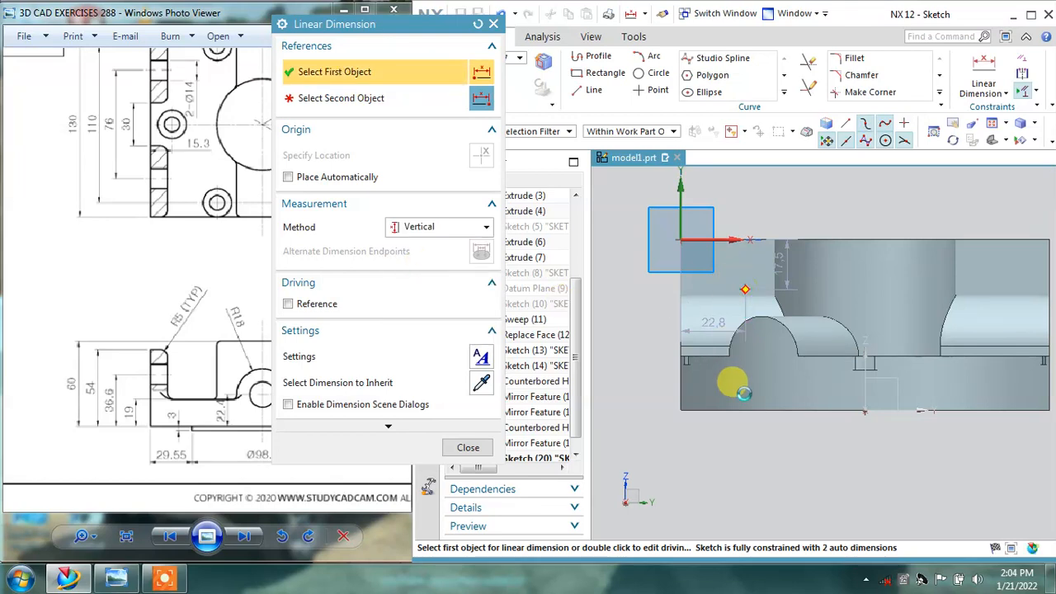
click(680, 409)
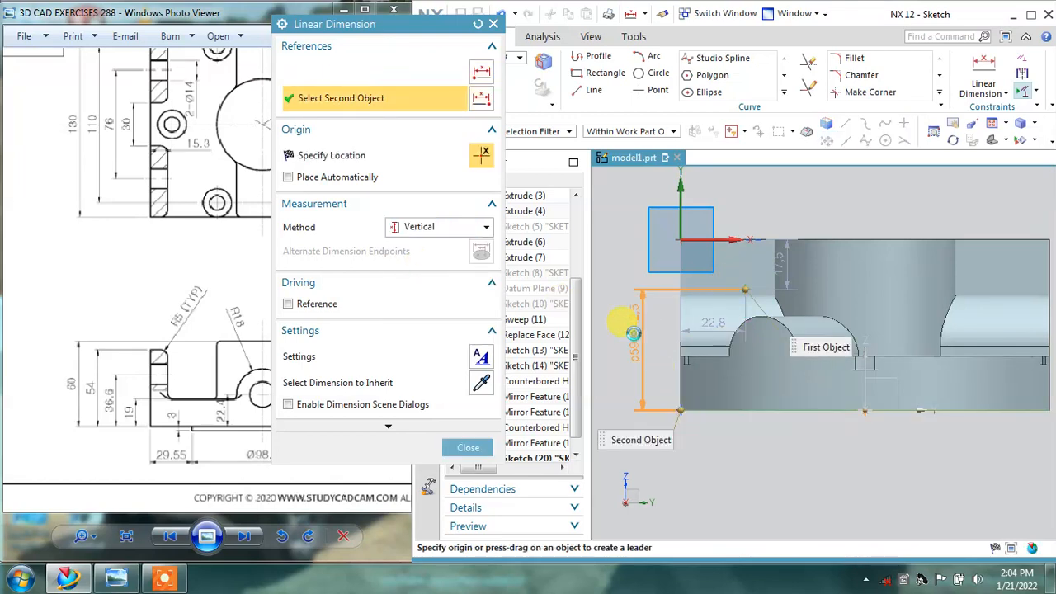
click(633, 333)
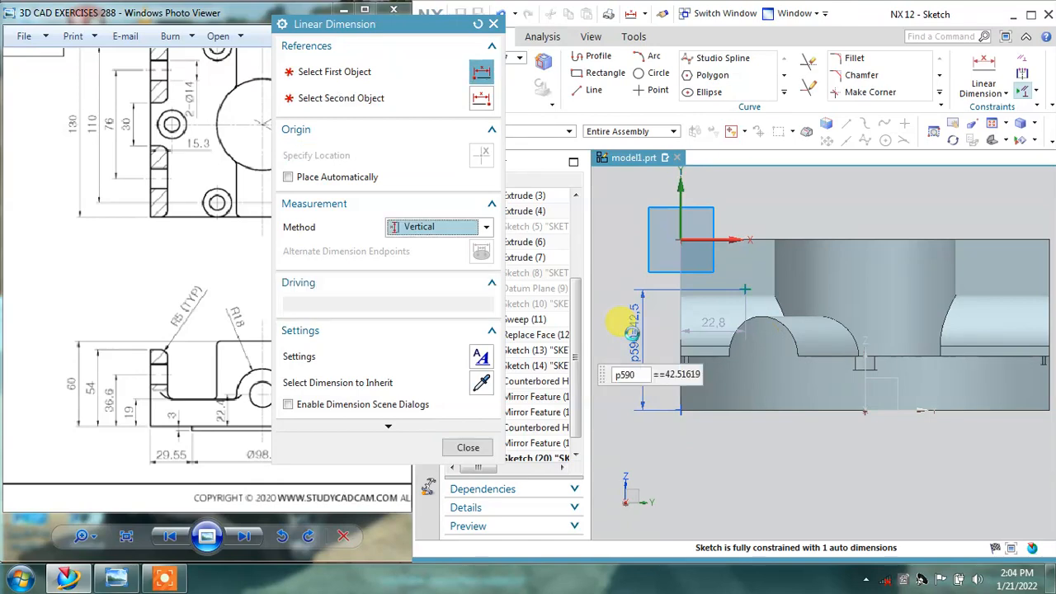
text(36.6)
key(Return)
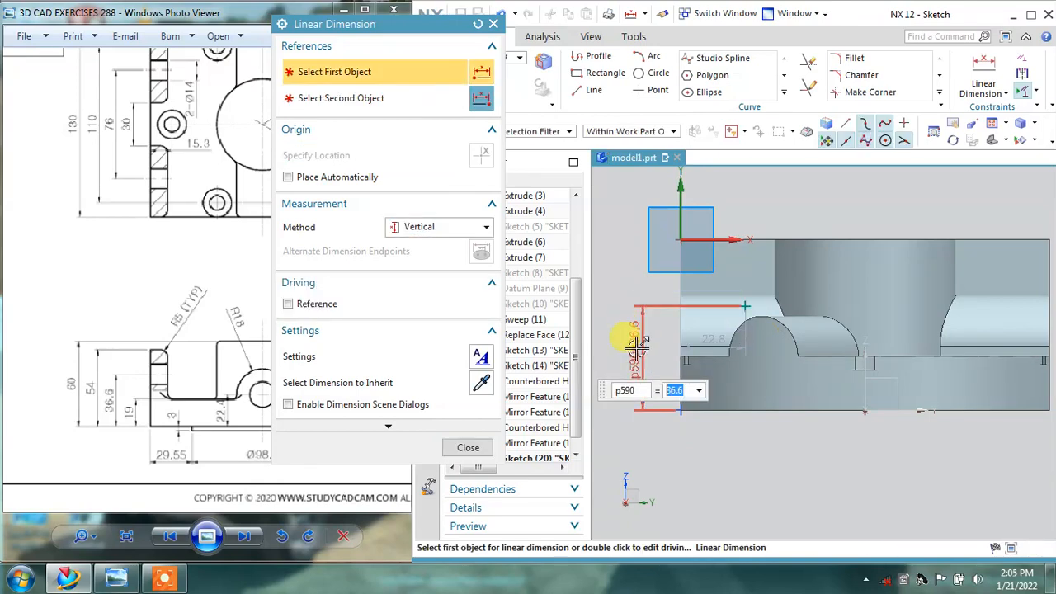
click(468, 447)
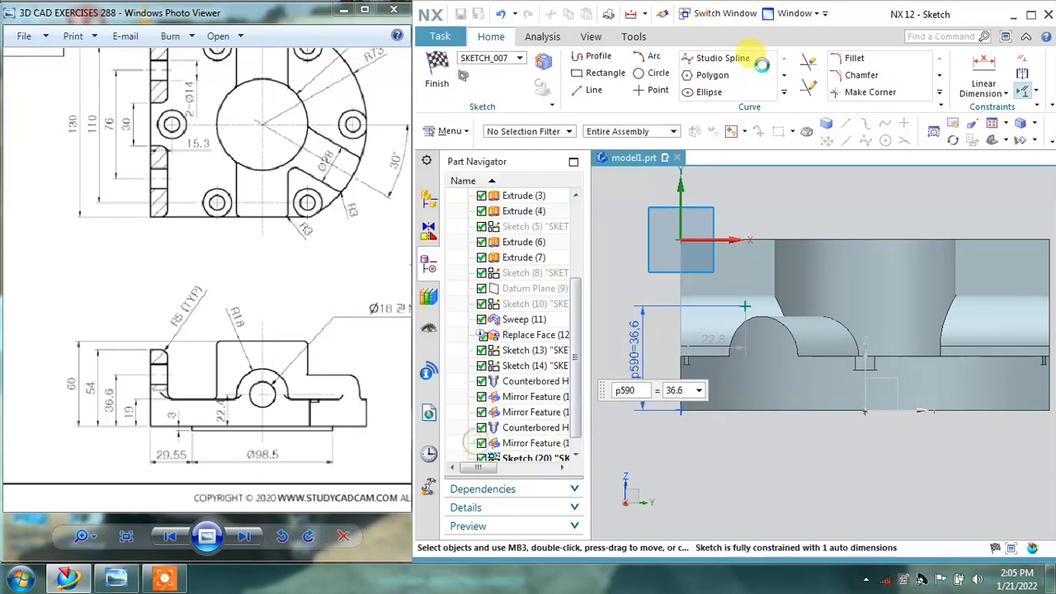
Step: Dimension the hole point horizontally from the datum origin with the value 76/2
click(982, 89)
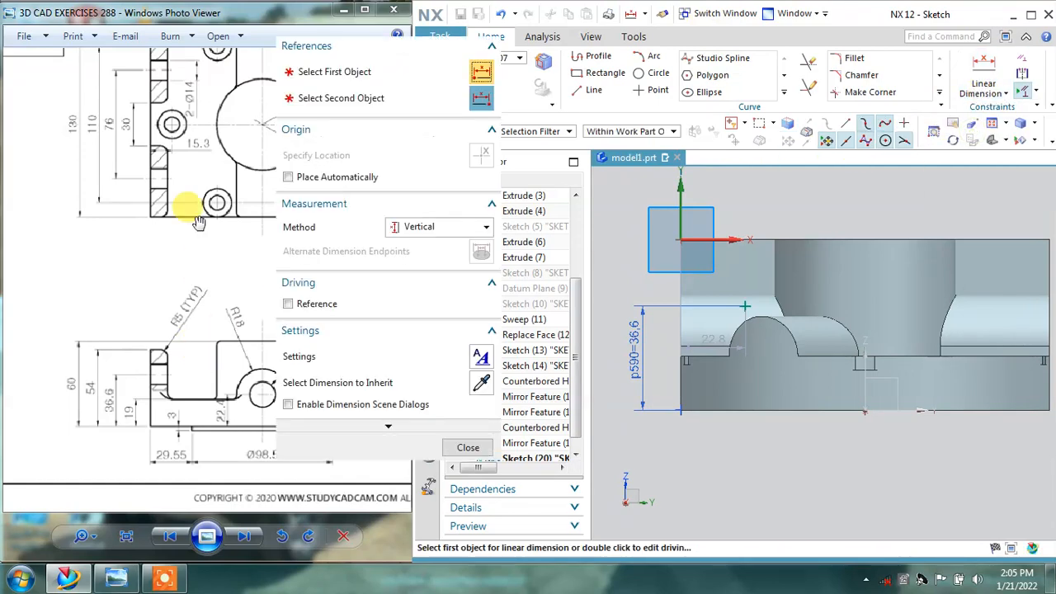
drag(195, 197, 204, 261)
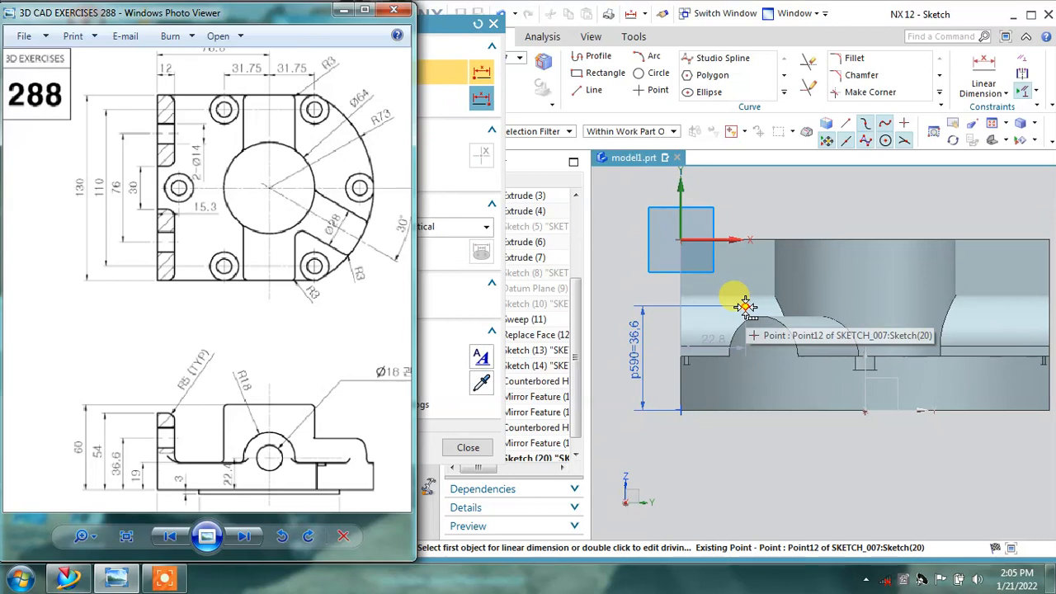
click(744, 307)
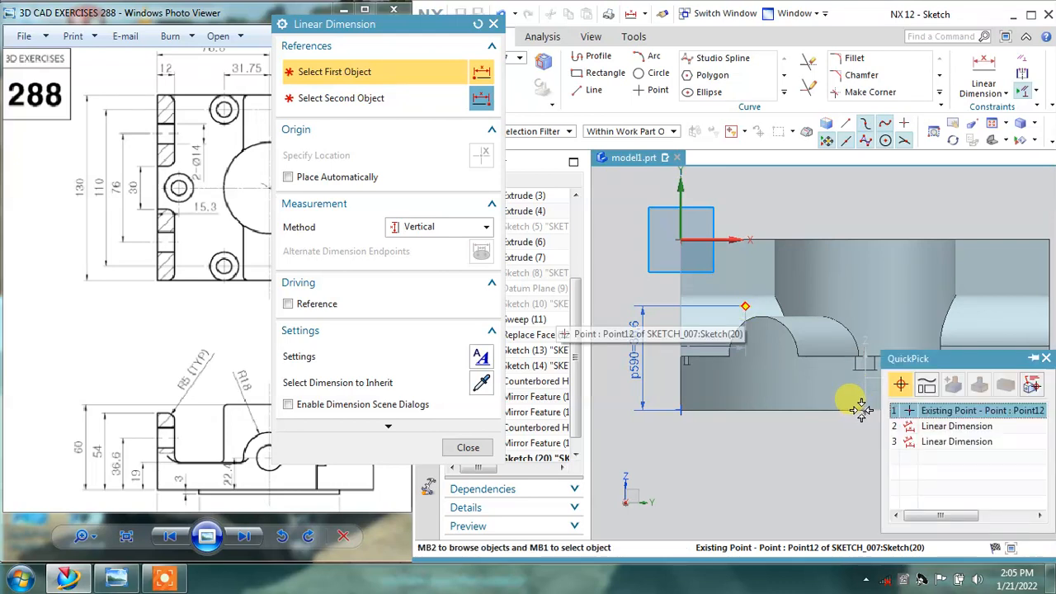
click(931, 410)
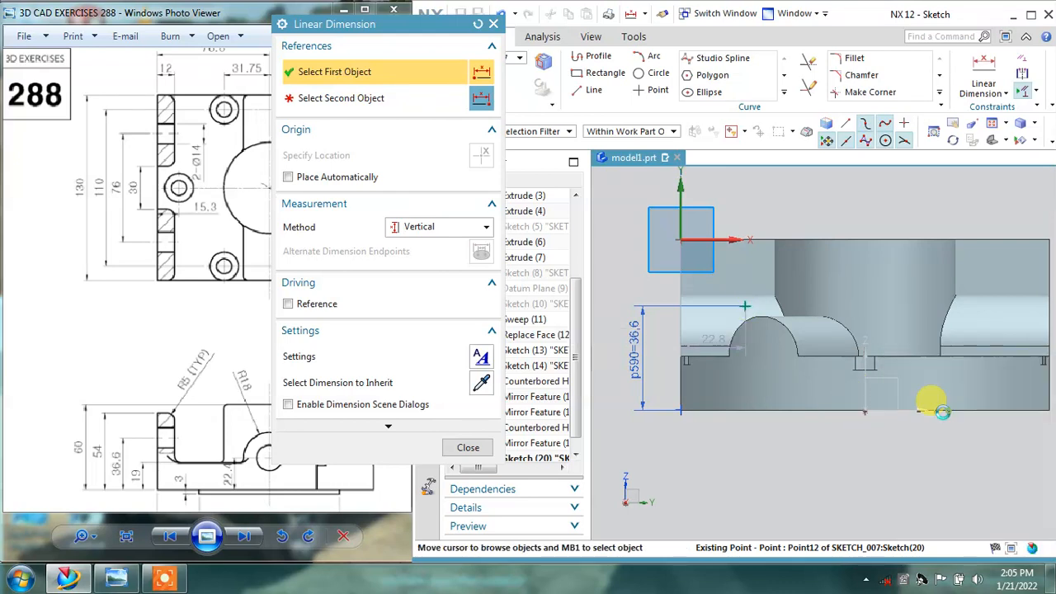
click(864, 407)
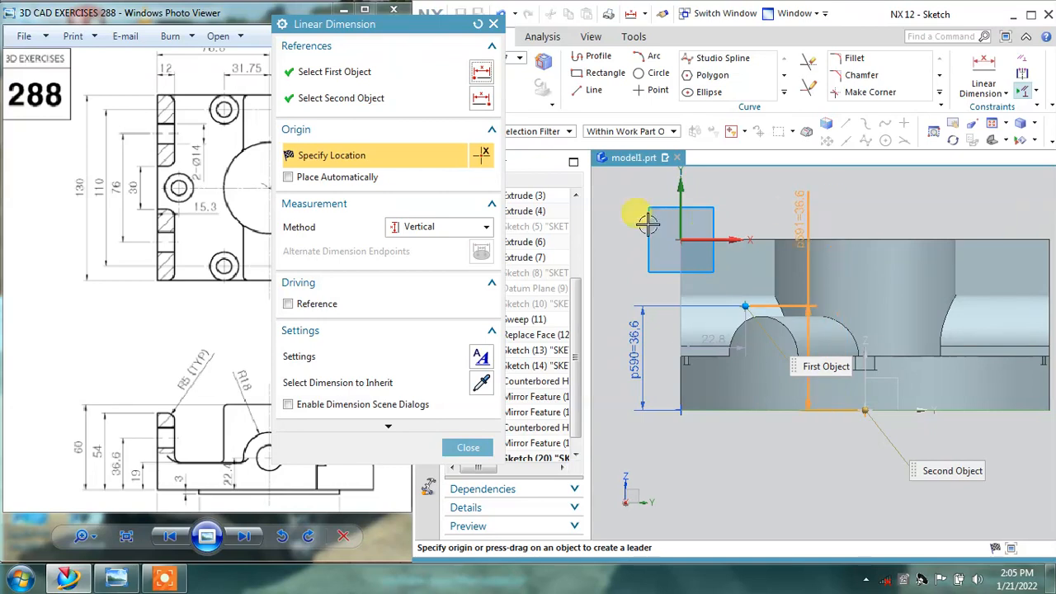
click(446, 226)
click(433, 258)
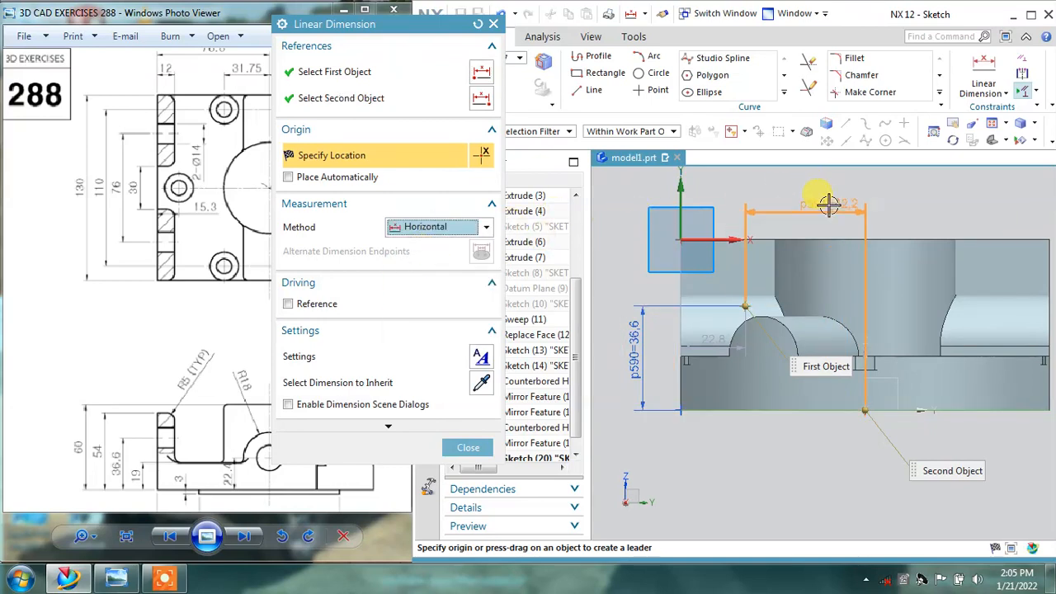
click(826, 205)
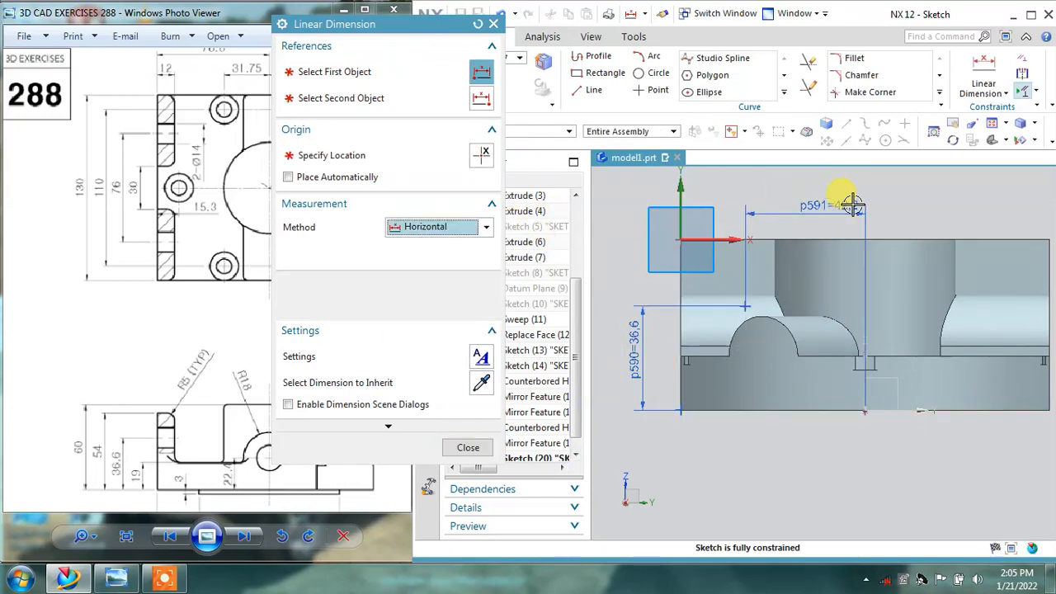
text(1)
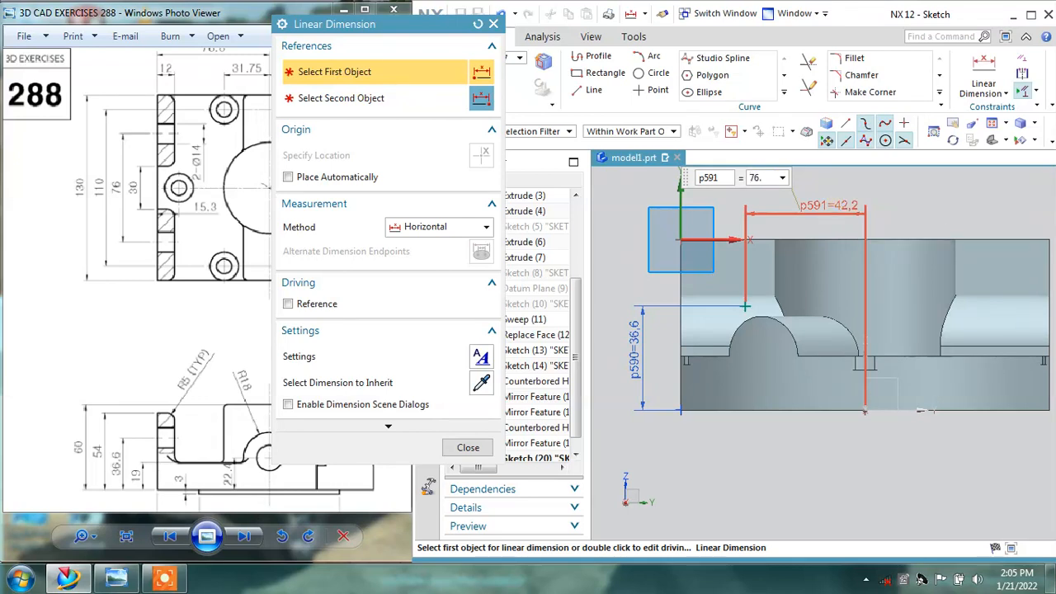
double_click(853, 204)
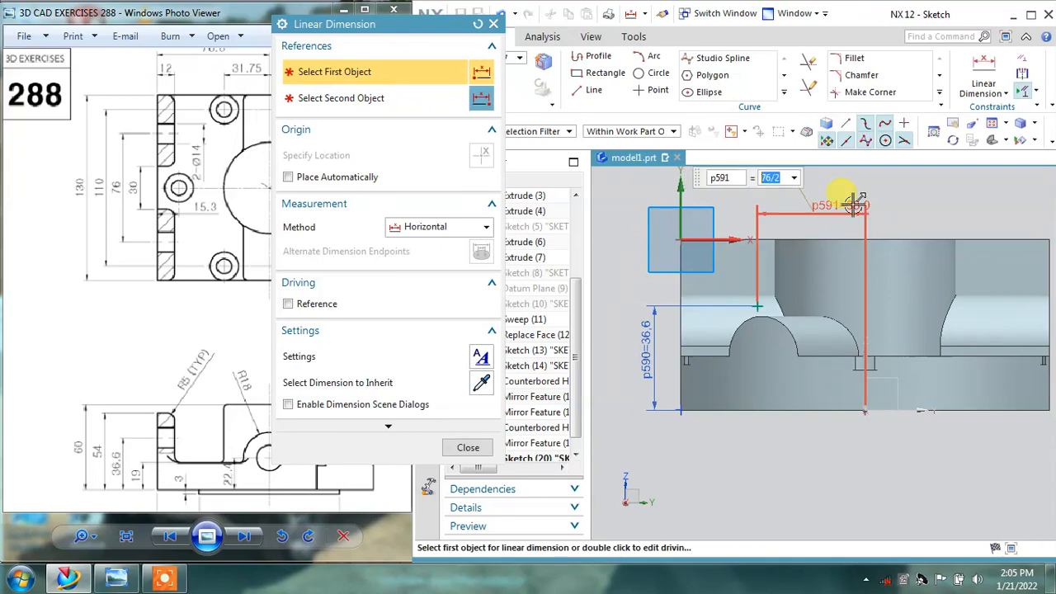
click(468, 449)
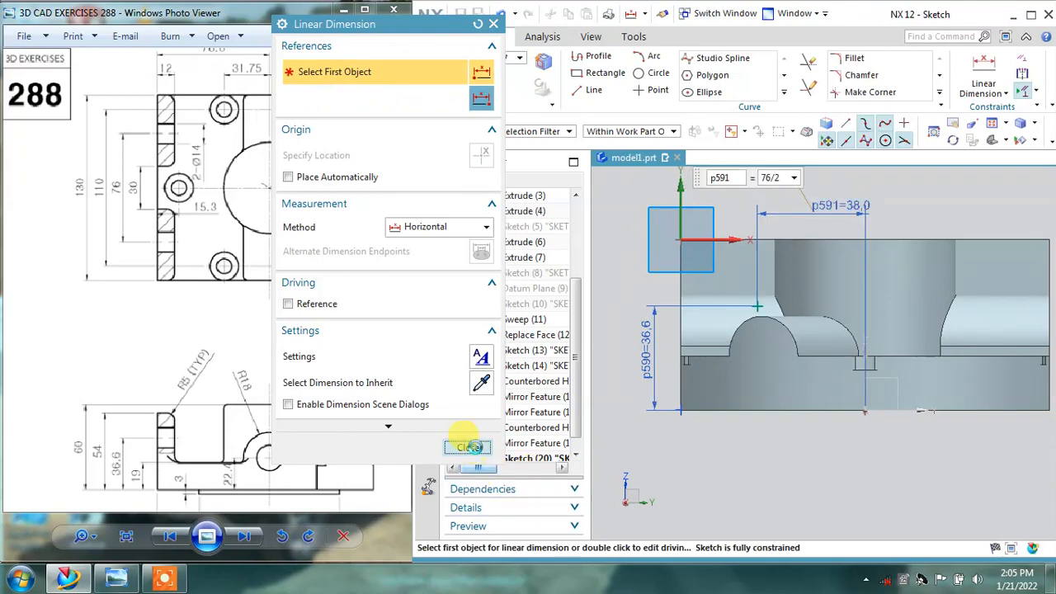
Step: Finish the sketch and create the 14 mm diameter simple hole through the body, subtracted from the upright wall
middle_drag(714, 387, 748, 420)
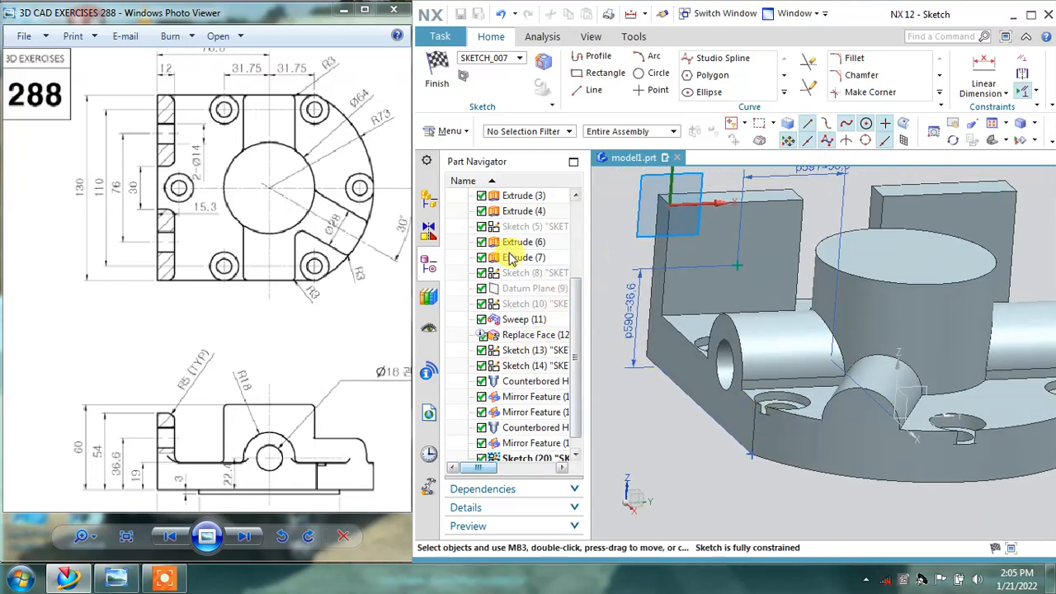
mouse_move(323, 243)
mouse_down()
mouse_move(283, 255)
mouse_move(71, 202)
mouse_up()
drag(270, 258, 363, 252)
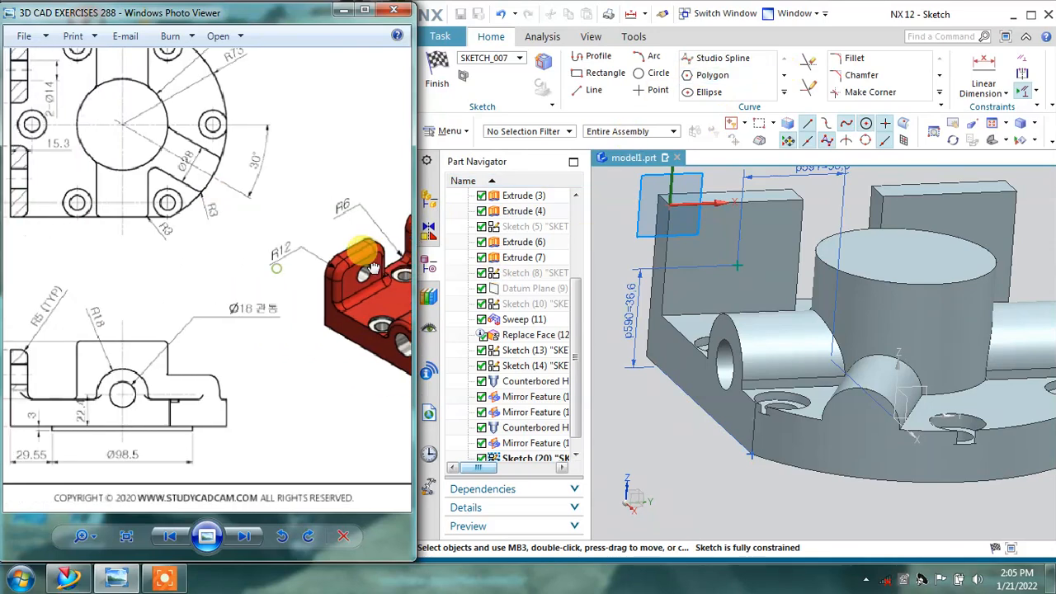
drag(149, 275, 299, 255)
mouse_move(200, 114)
mouse_down()
mouse_move(191, 103)
mouse_move(194, 155)
mouse_up()
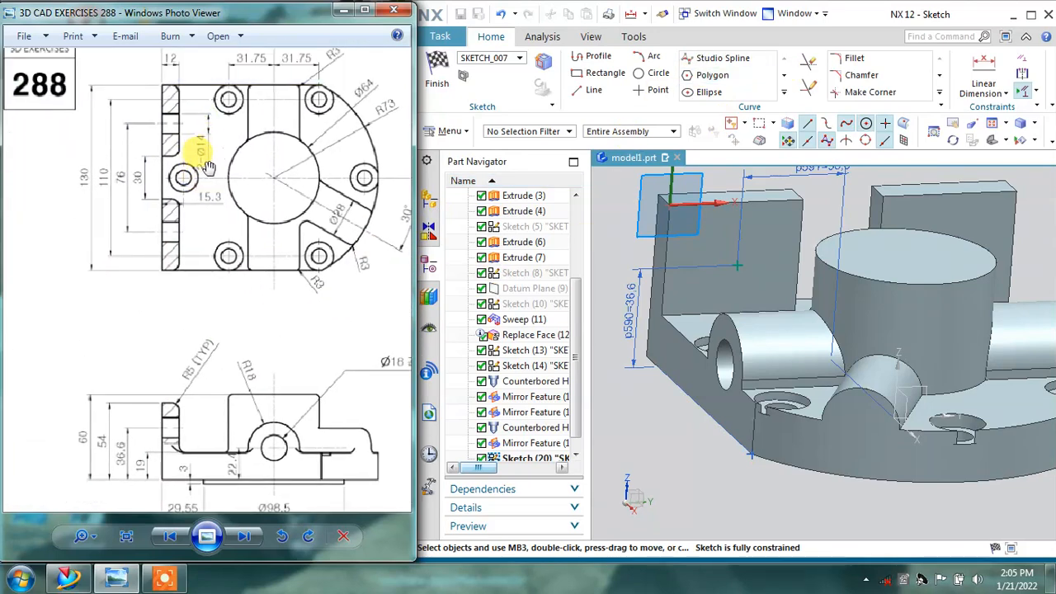
click(692, 243)
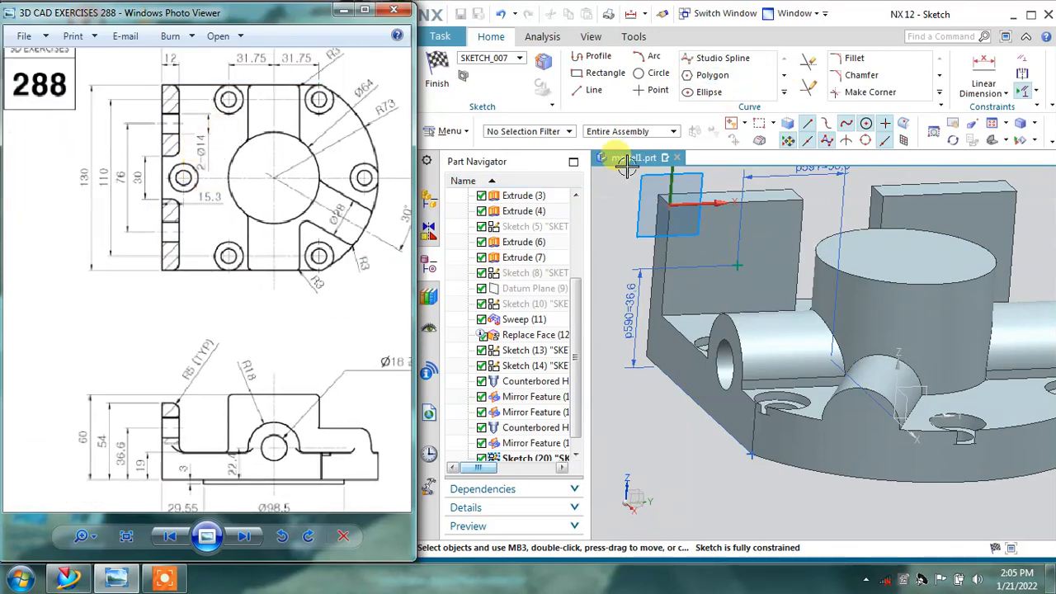
click(441, 72)
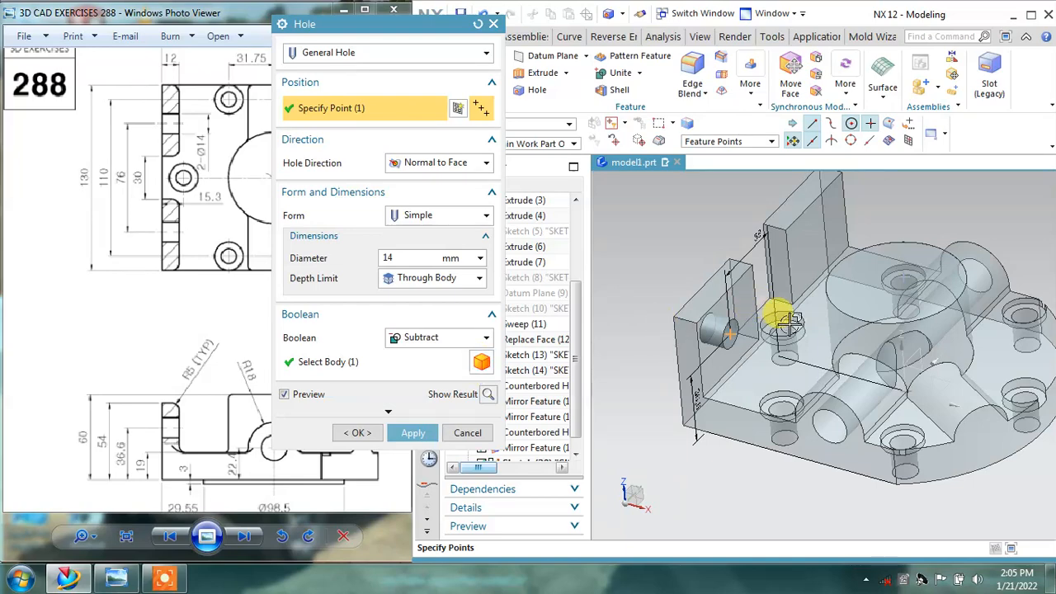
middle_drag(778, 302, 627, 388)
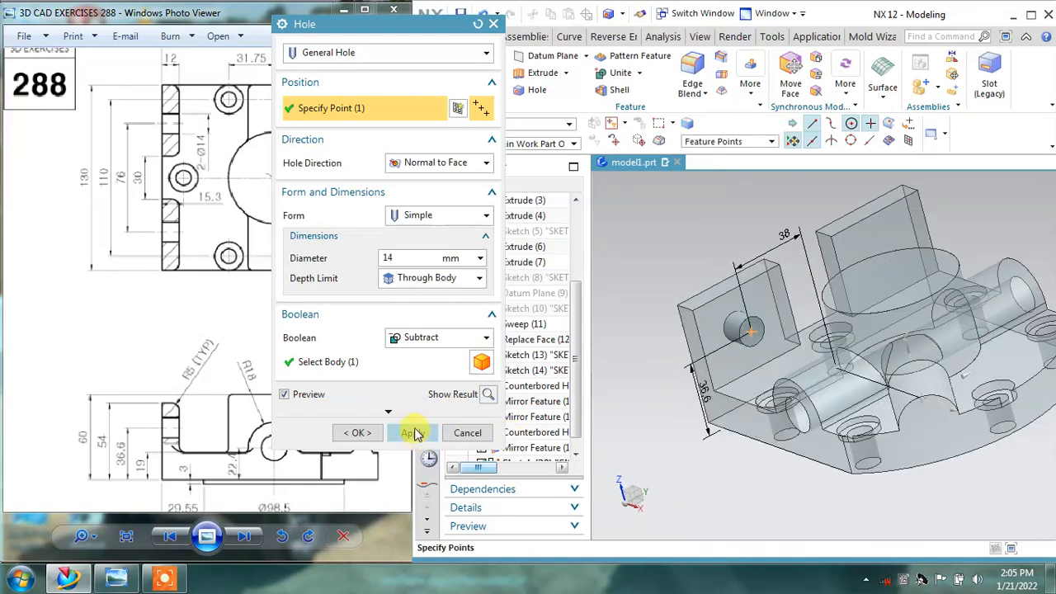
click(412, 433)
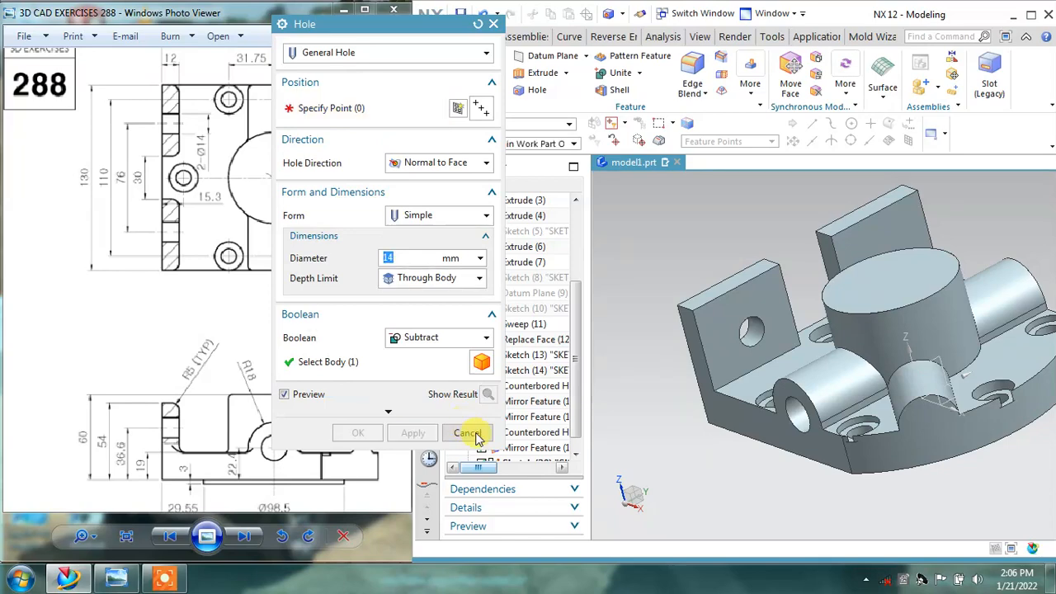
click(468, 432)
Step: Mirror the 14 mm simple hole across the XZ datum plane onto the other upright wall
mouse_move(667, 302)
middle_down()
mouse_move(641, 337)
mouse_move(660, 322)
middle_up()
click(757, 307)
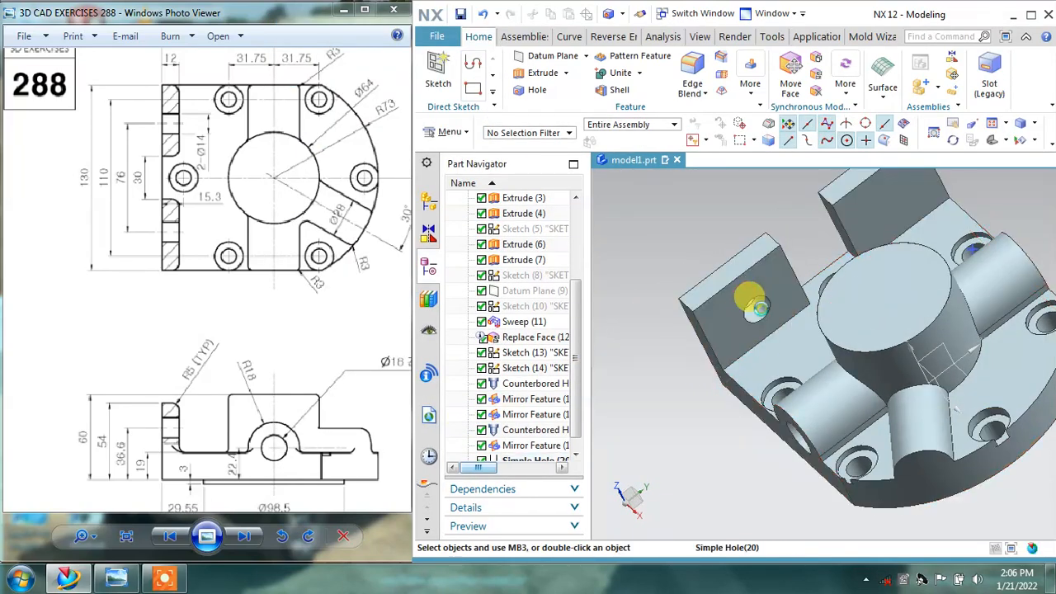
key(Escape)
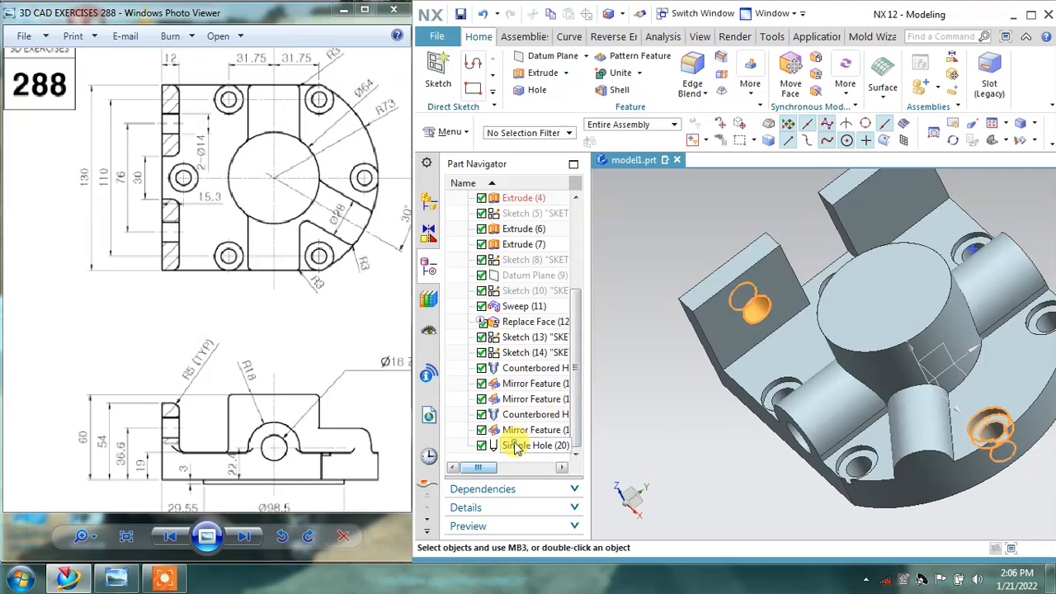
middle_drag(788, 445, 820, 420)
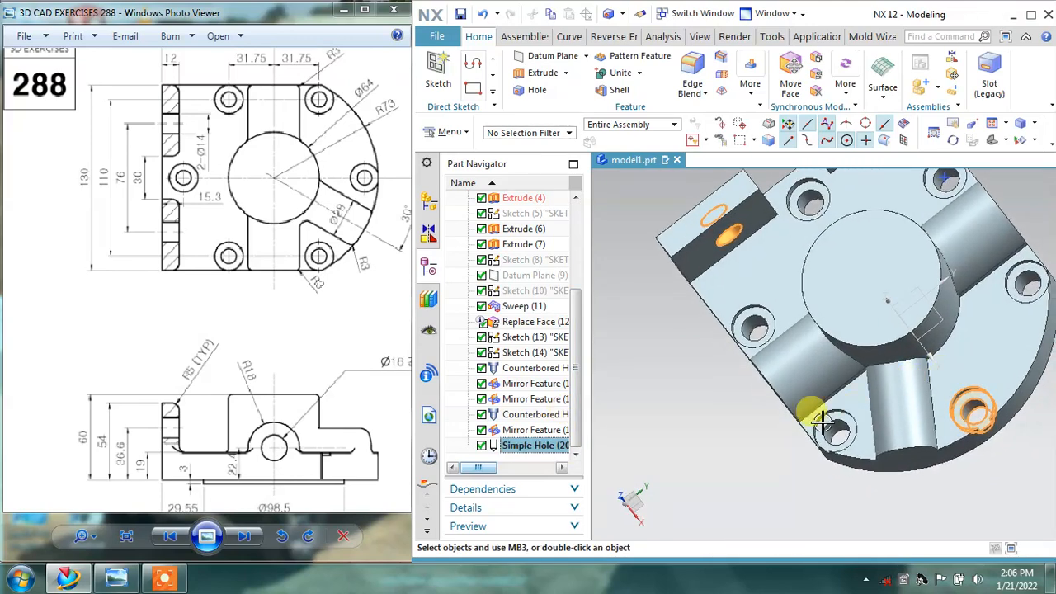
click(528, 445)
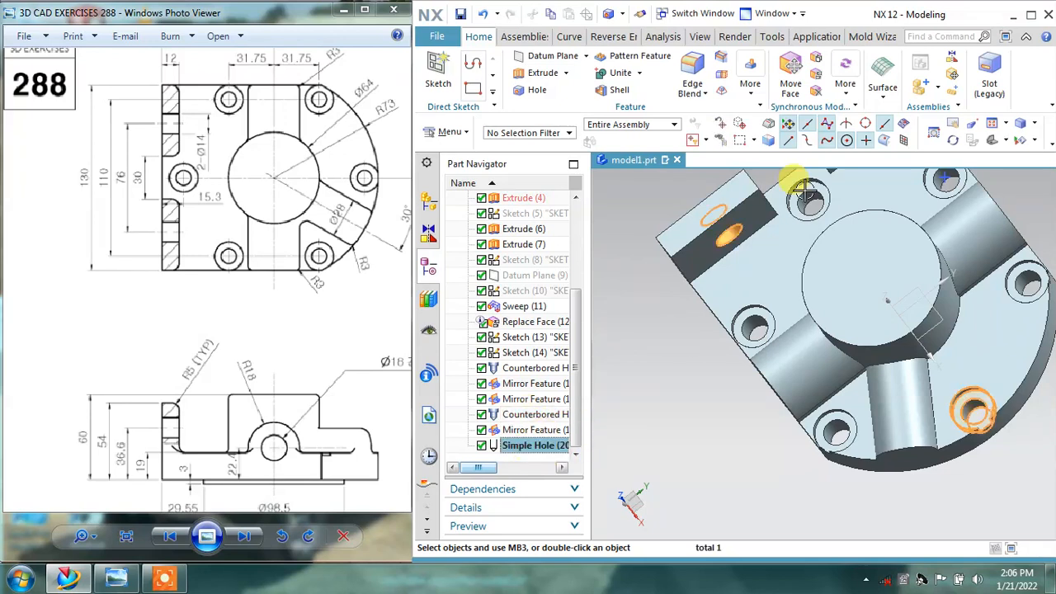
click(750, 81)
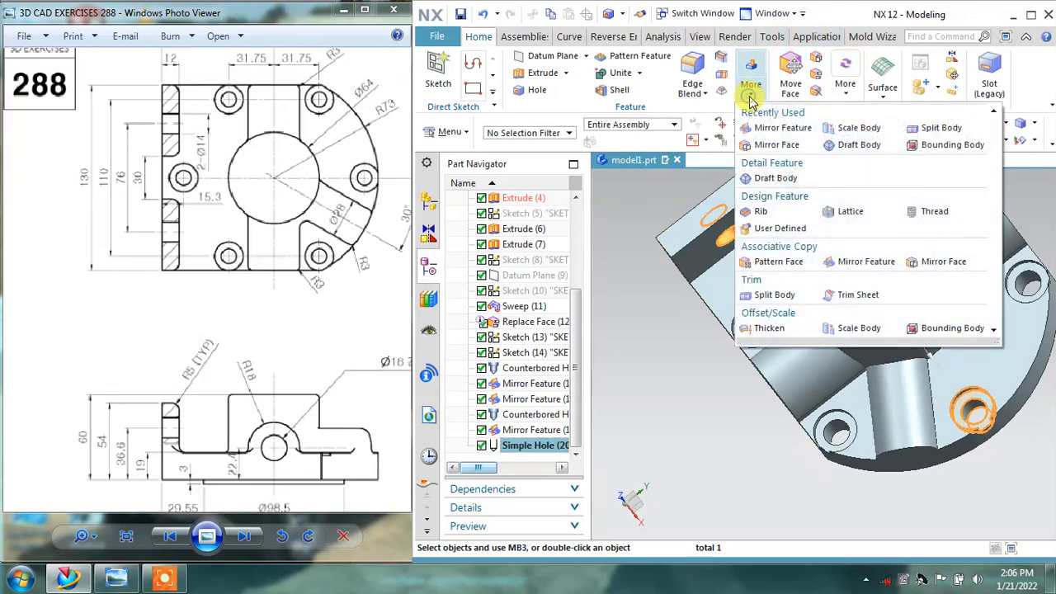
click(782, 146)
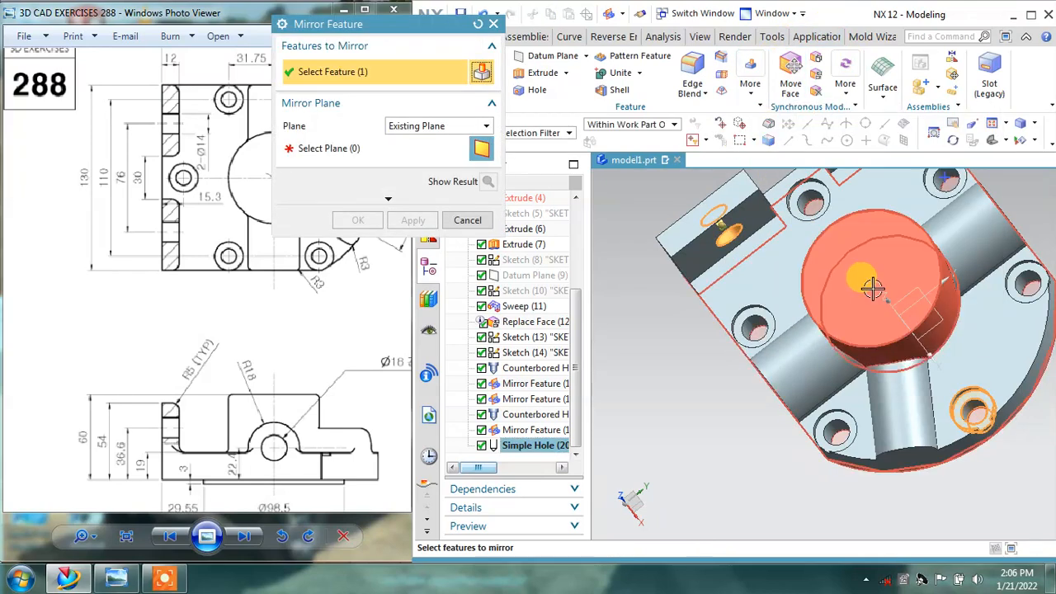
middle_drag(869, 286, 824, 272)
click(433, 150)
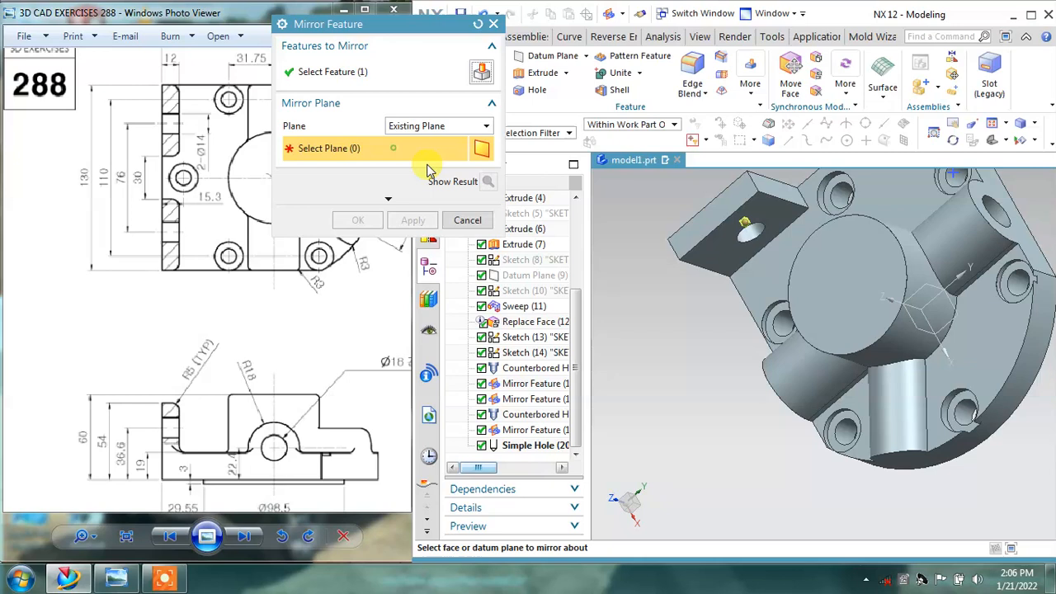
click(917, 324)
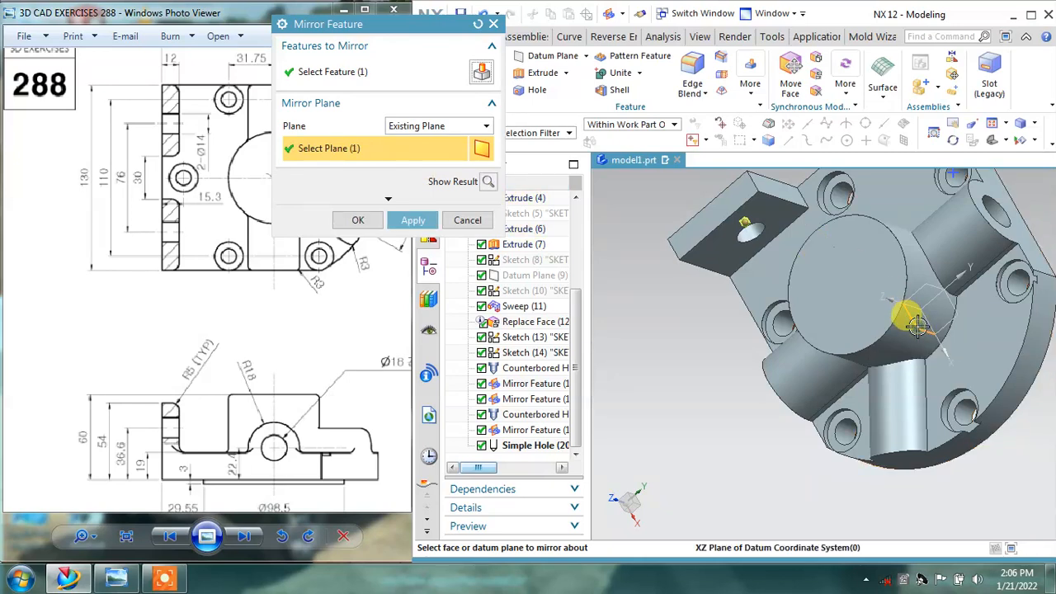
click(412, 221)
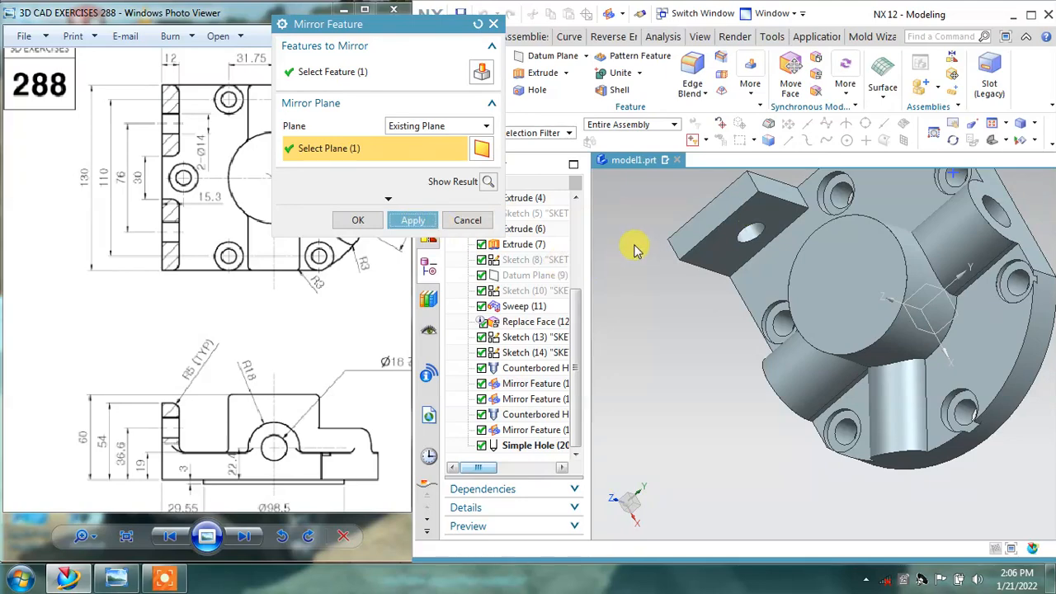
middle_drag(636, 223, 624, 278)
mouse_move(731, 245)
middle_down()
mouse_move(750, 248)
mouse_move(734, 225)
mouse_move(771, 212)
mouse_move(812, 220)
mouse_move(753, 236)
middle_up()
click(456, 222)
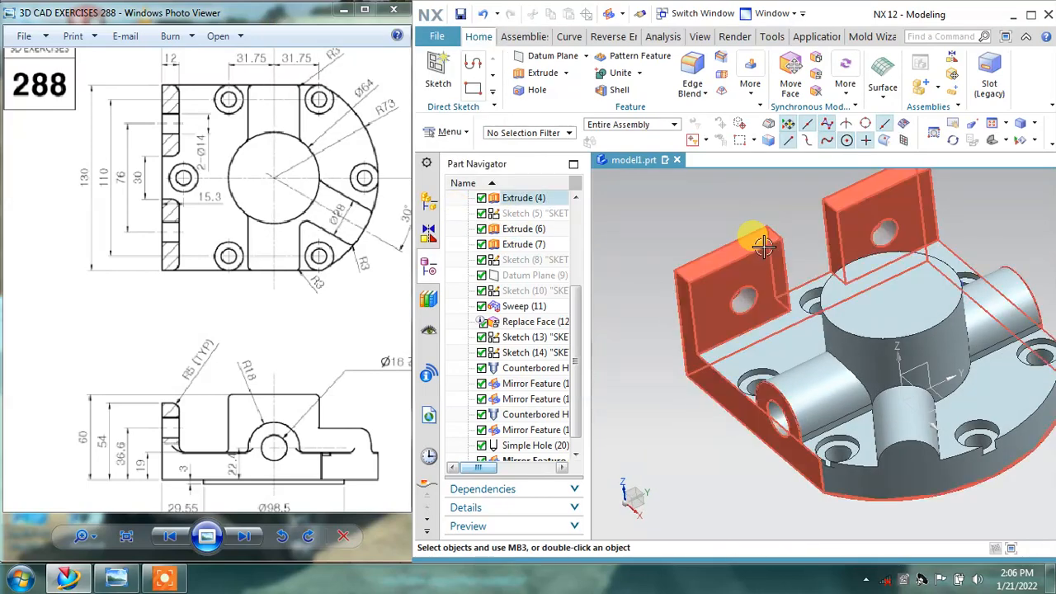
Step: Switch to the exercise drawing in Windows Photo Viewer and examine the isometric view's radius callouts for the upright walls
drag(142, 308, 47, 295)
drag(162, 343, 110, 329)
mouse_move(273, 277)
mouse_down()
mouse_move(253, 271)
mouse_move(171, 289)
mouse_up()
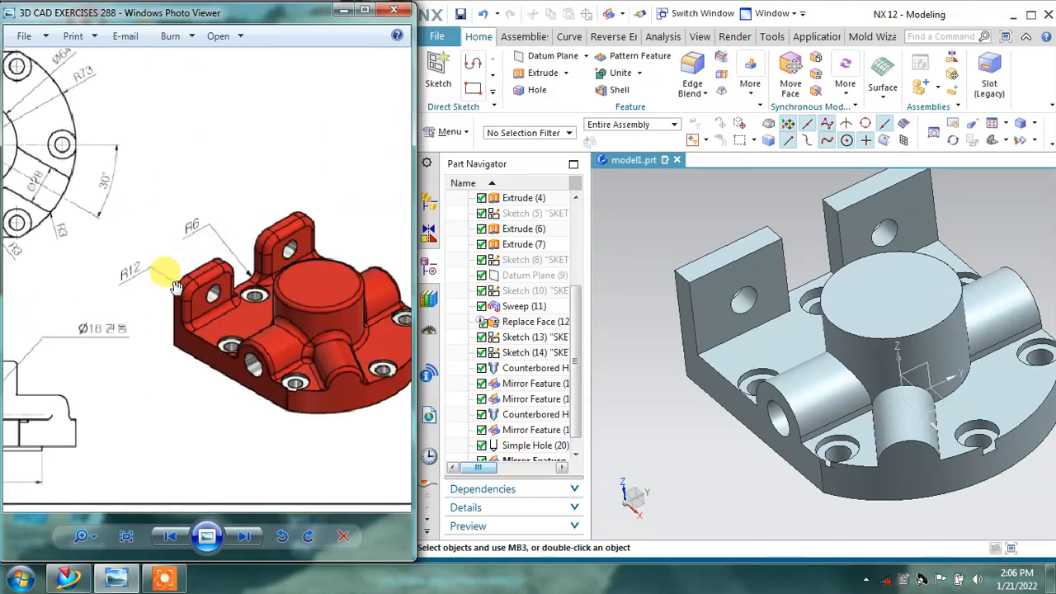
click(693, 69)
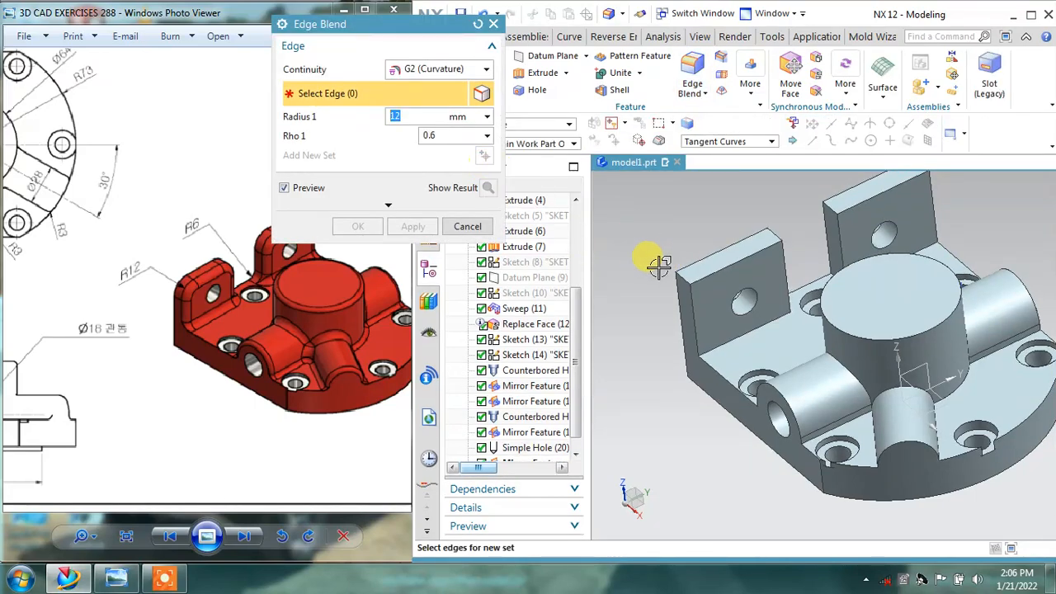
click(685, 277)
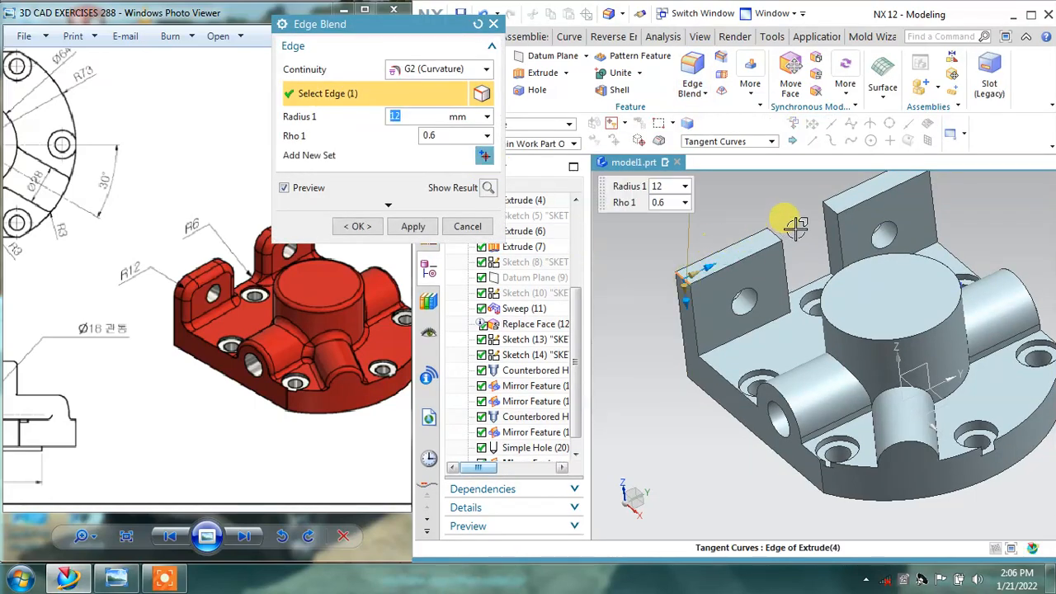
click(776, 235)
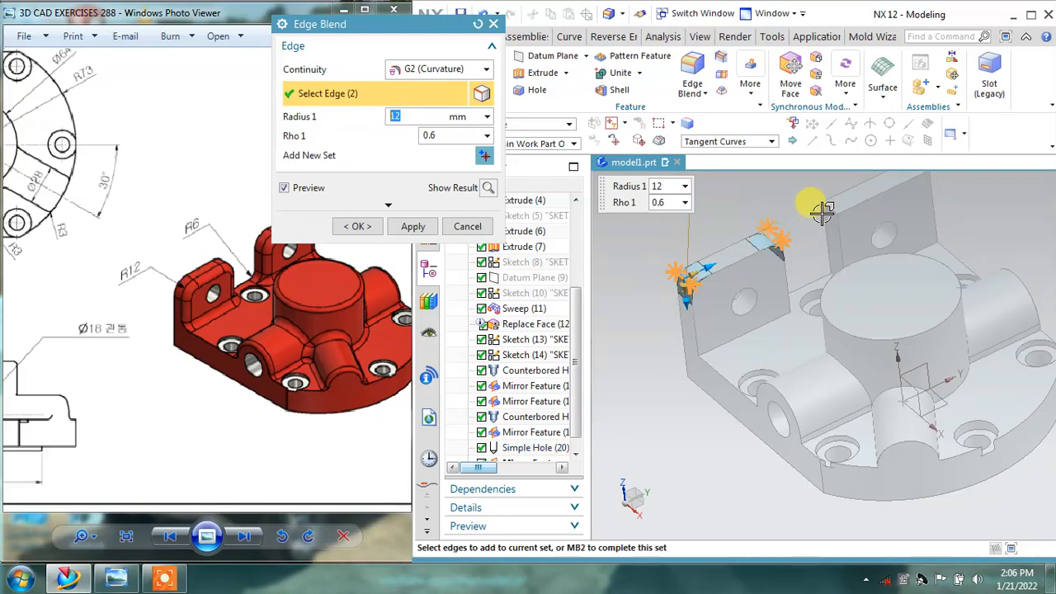
click(828, 209)
shift+middle_drag(874, 195, 849, 250)
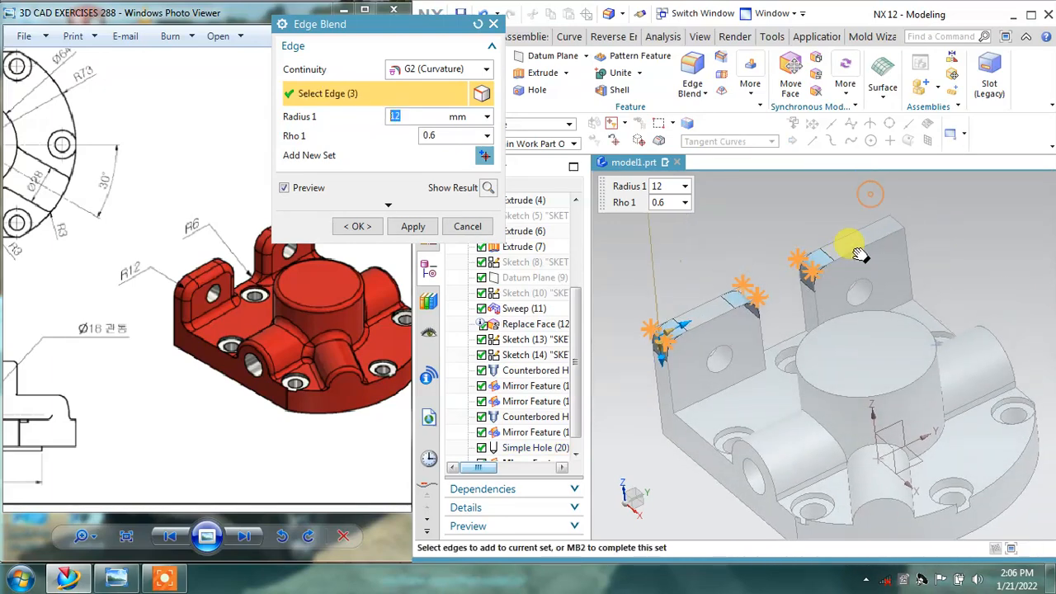
click(897, 219)
shift+middle_drag(797, 304, 808, 244)
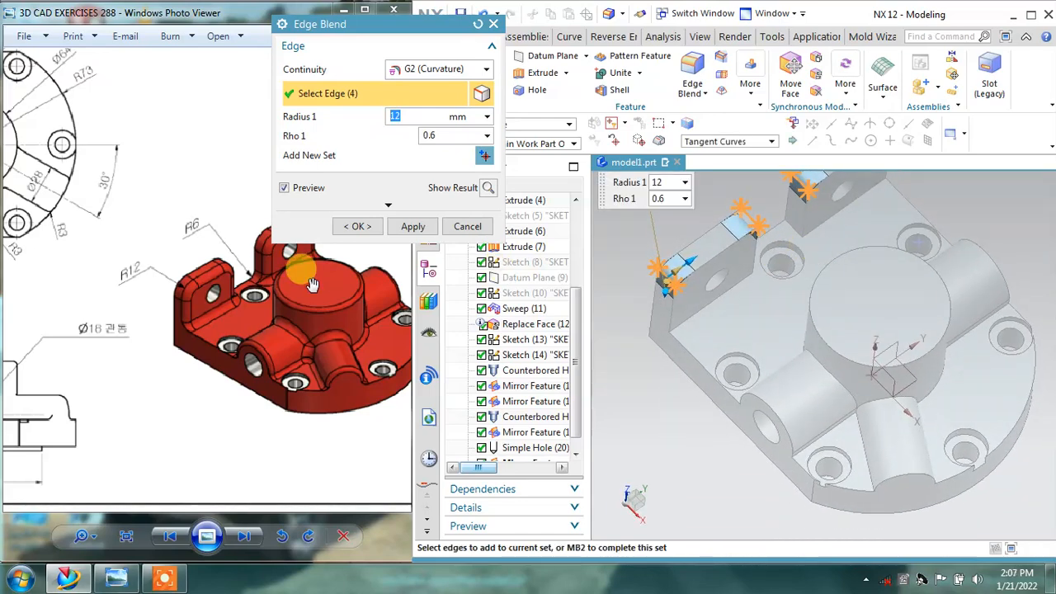
click(484, 157)
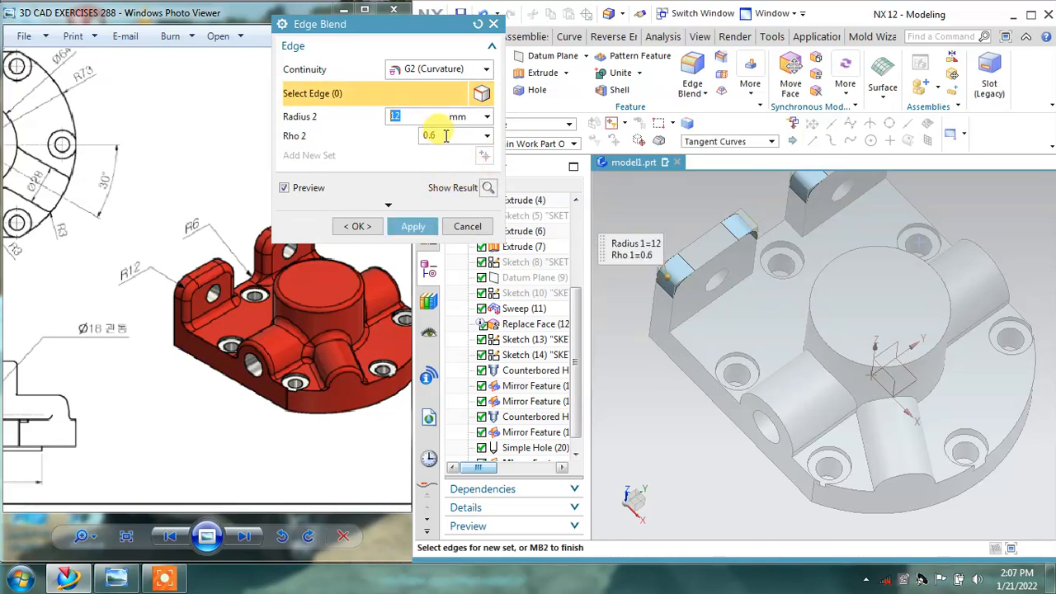
middle_drag(687, 262, 684, 239)
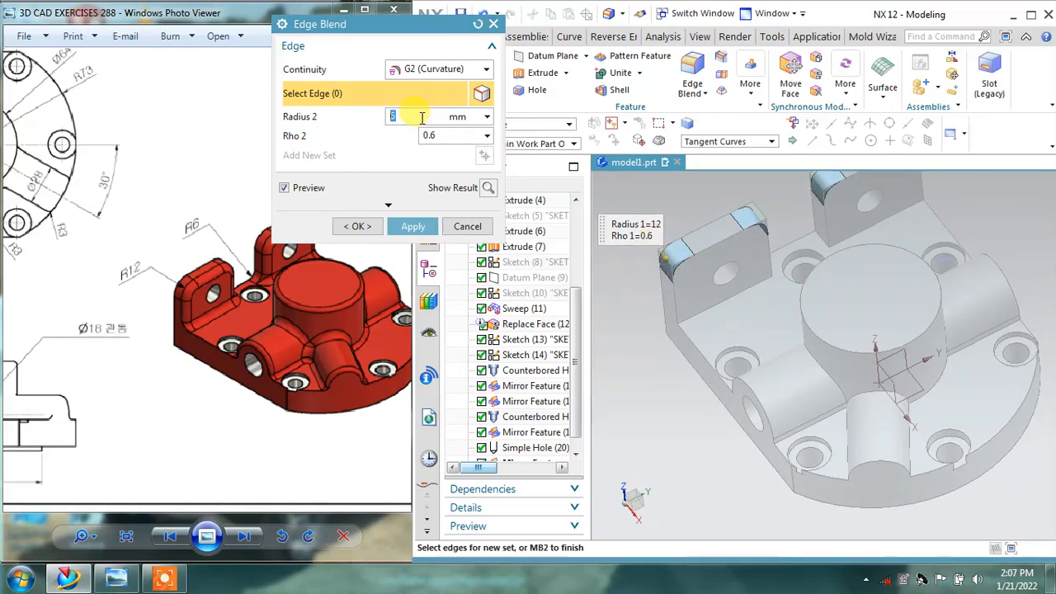
click(456, 70)
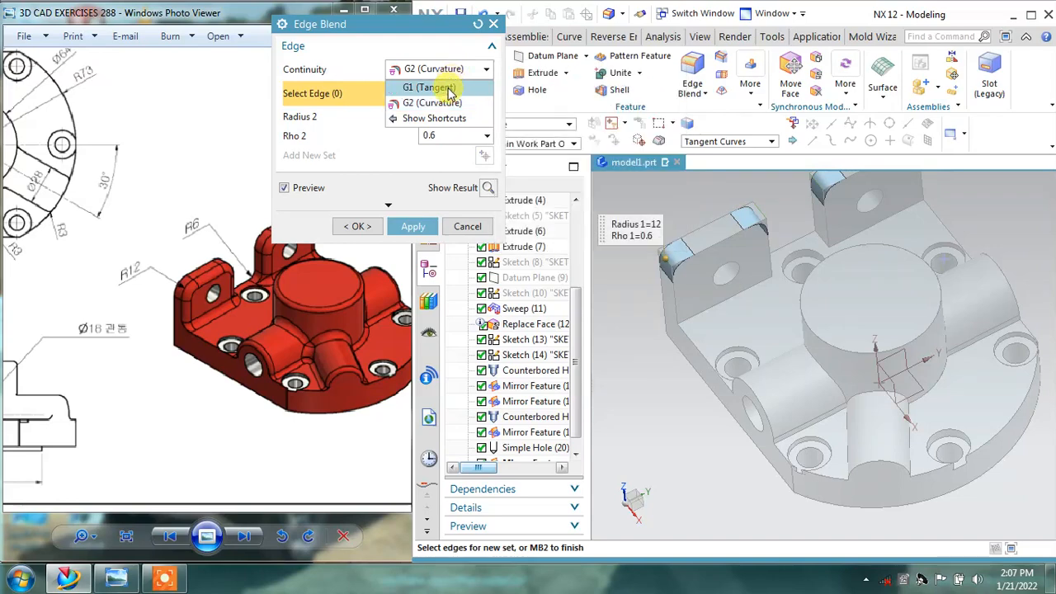
click(449, 85)
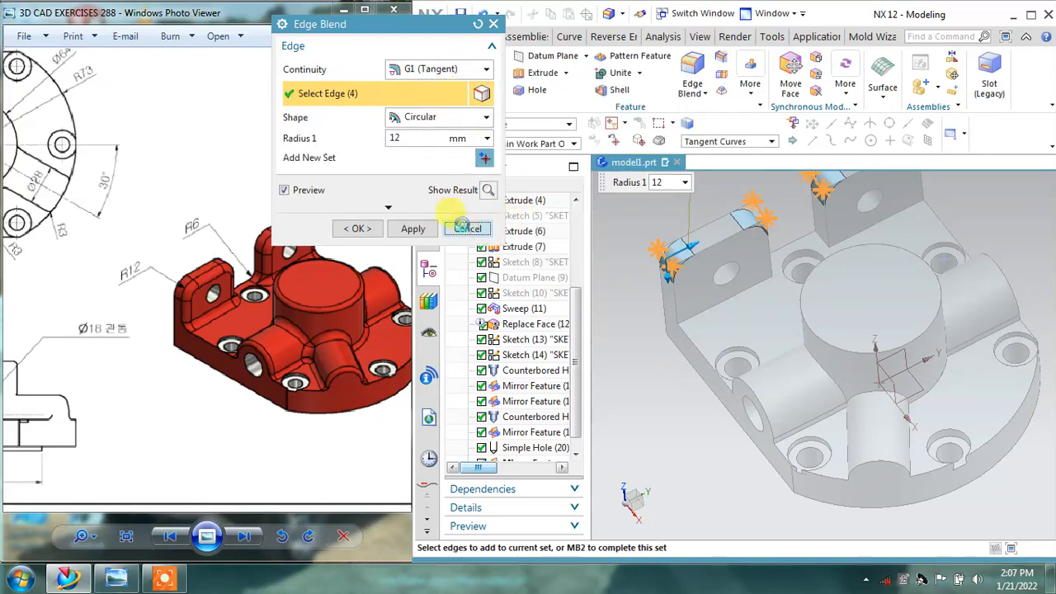
click(465, 228)
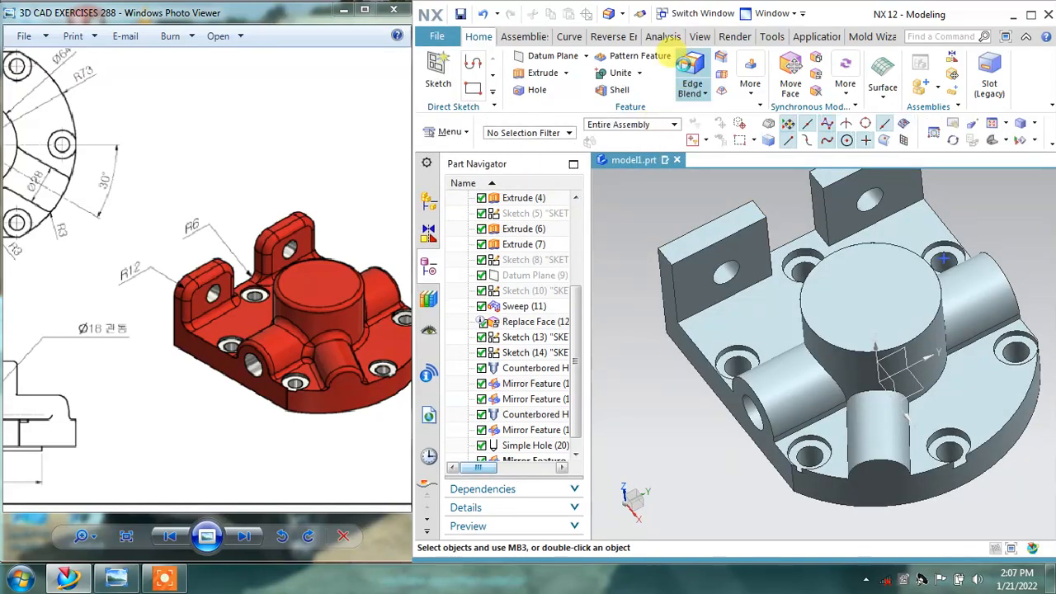
Step: Set up a G1 (Tangent) edge blend with a 12 mm radius on the four upper corner edges of both upright walls
click(691, 70)
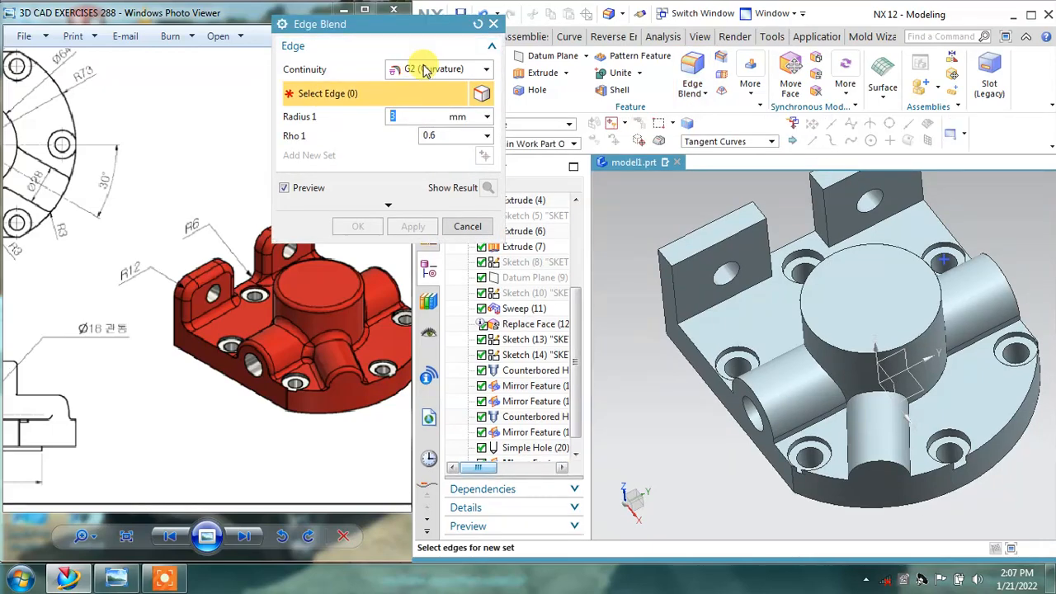
click(423, 70)
click(430, 87)
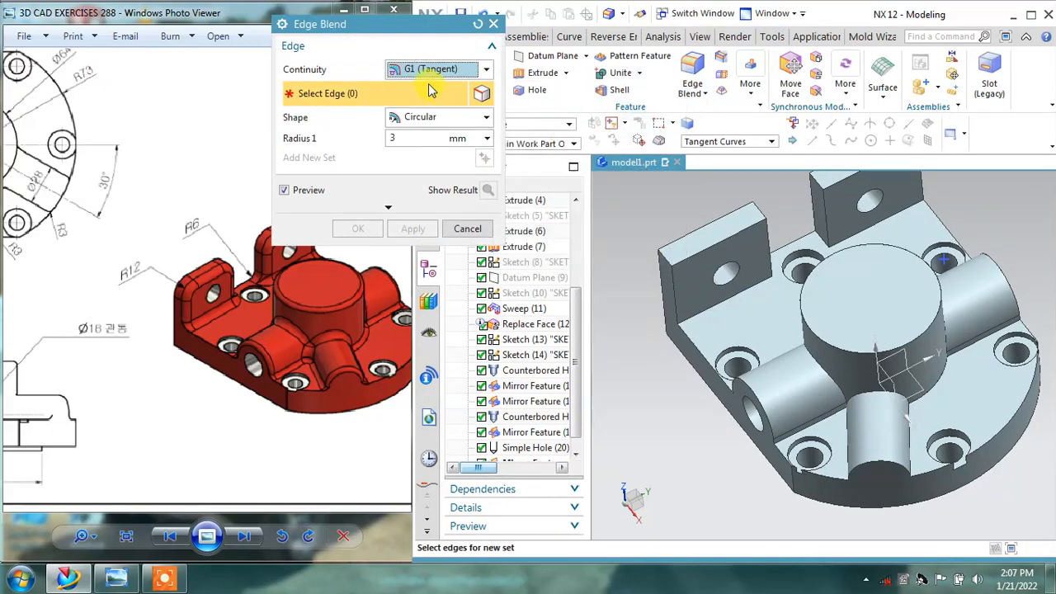
double_click(408, 137)
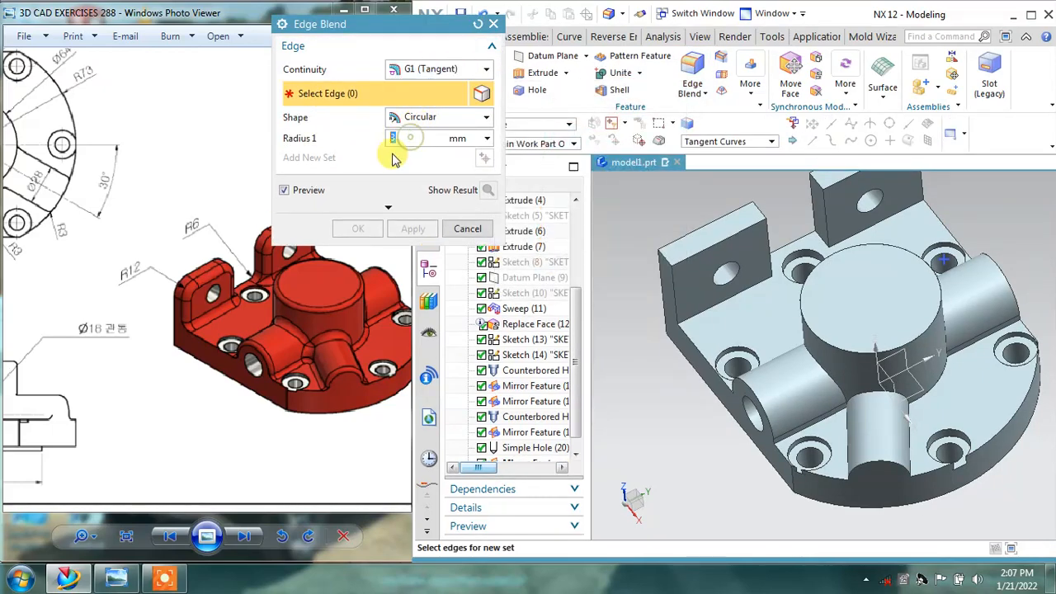
text(12)
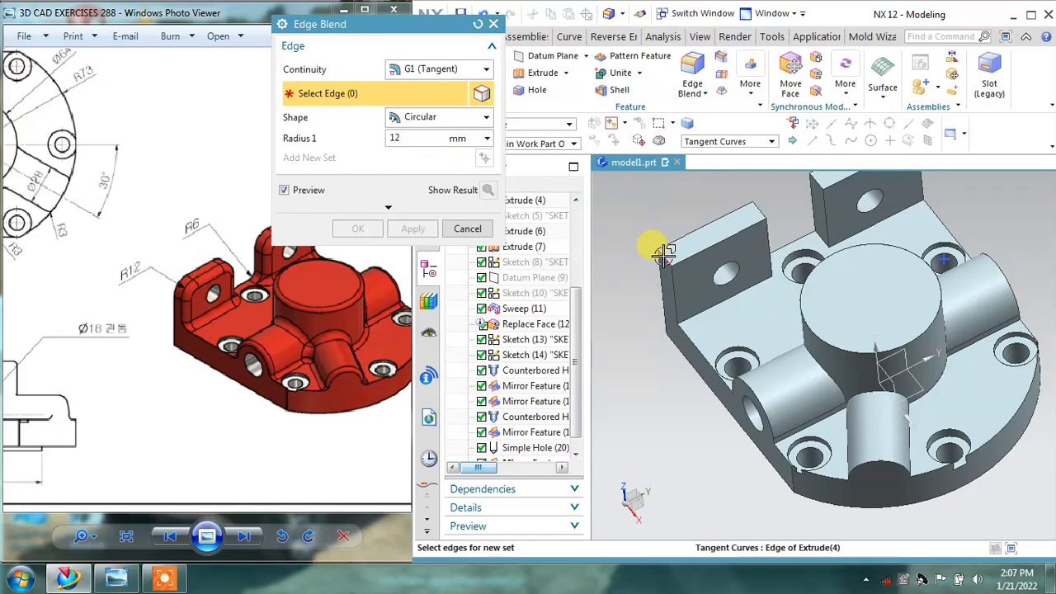
click(665, 254)
click(759, 205)
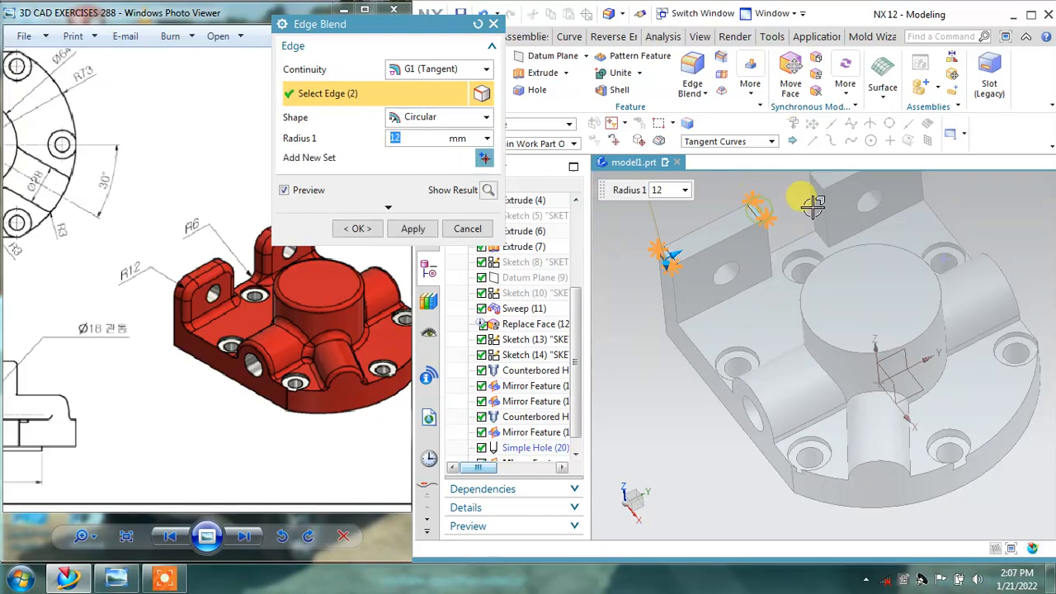
shift+middle_drag(808, 185, 805, 264)
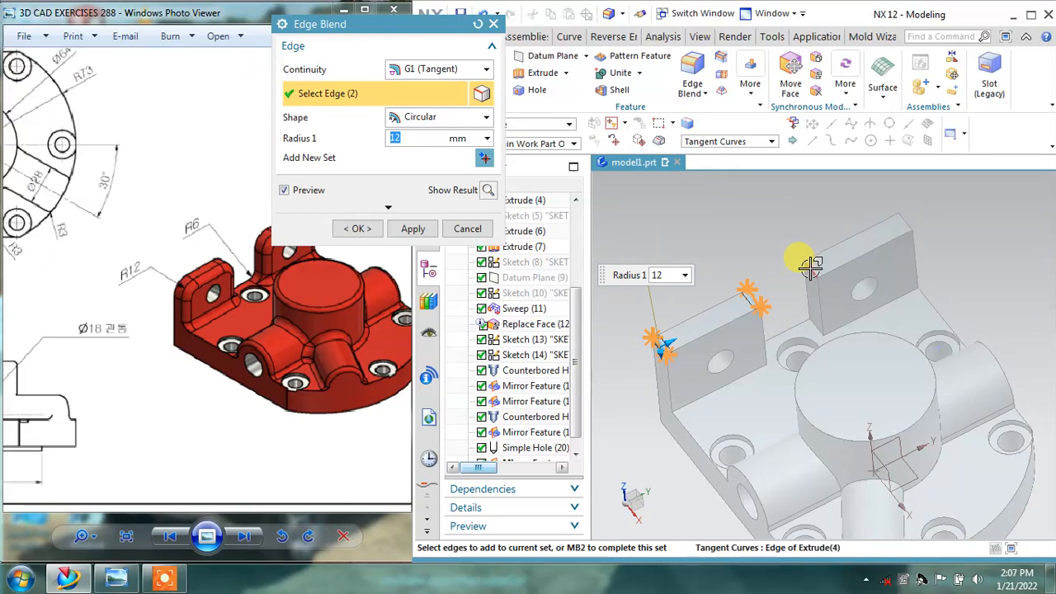
click(810, 266)
click(901, 215)
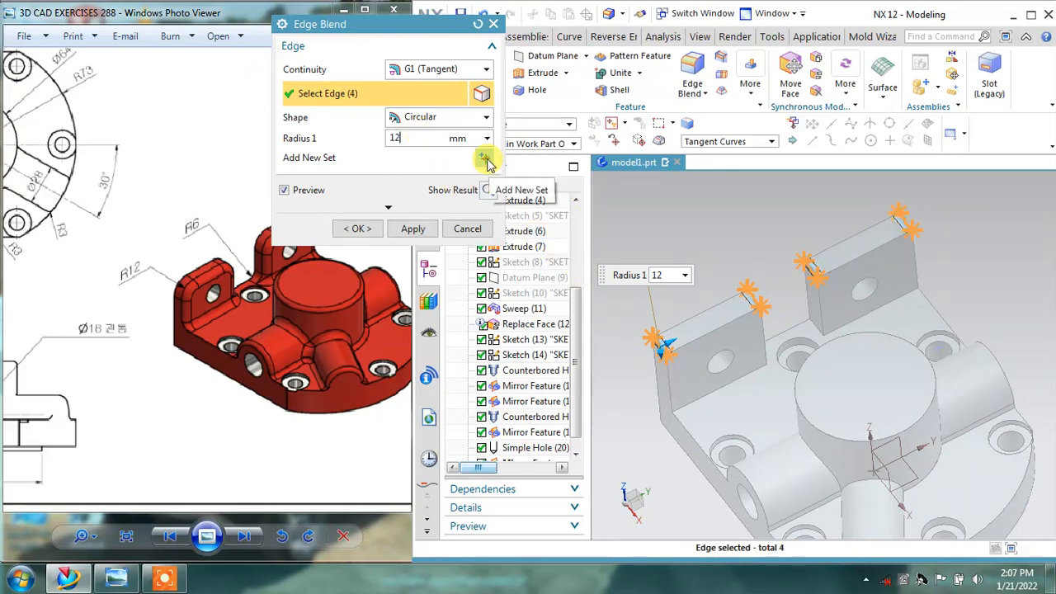
Step: Add a 6 mm radius set for the two inner corners between the upright walls and the base, and create the edge blend
click(485, 159)
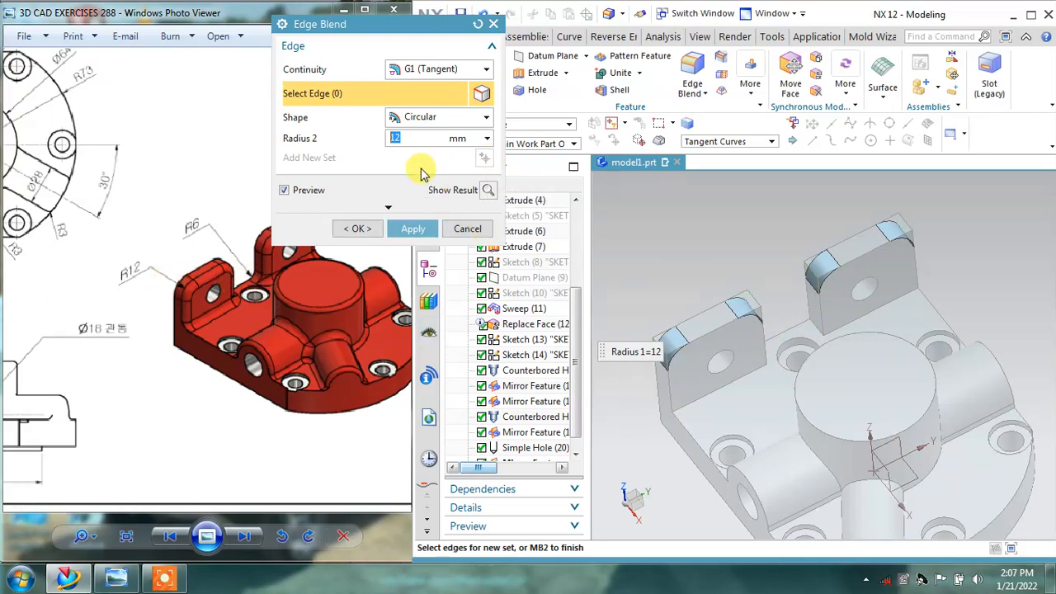
click(816, 325)
middle_drag(766, 358, 822, 302)
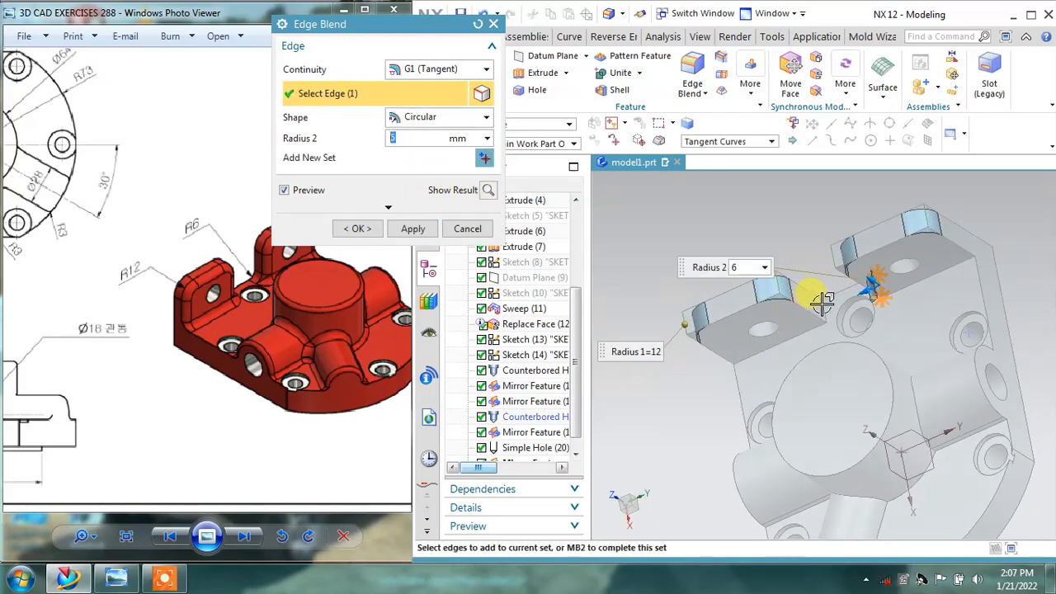
click(825, 310)
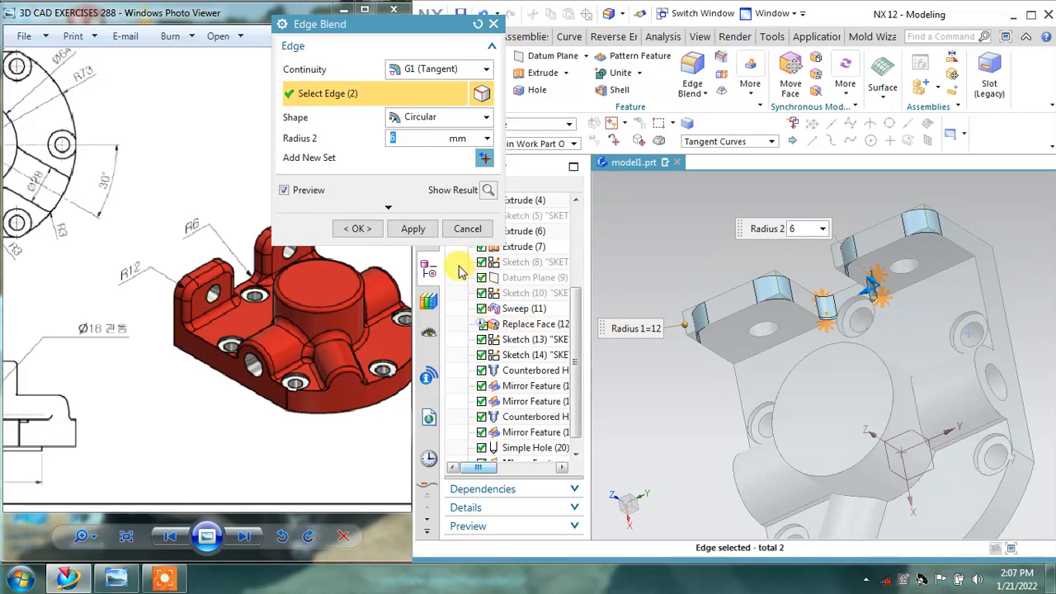
click(428, 230)
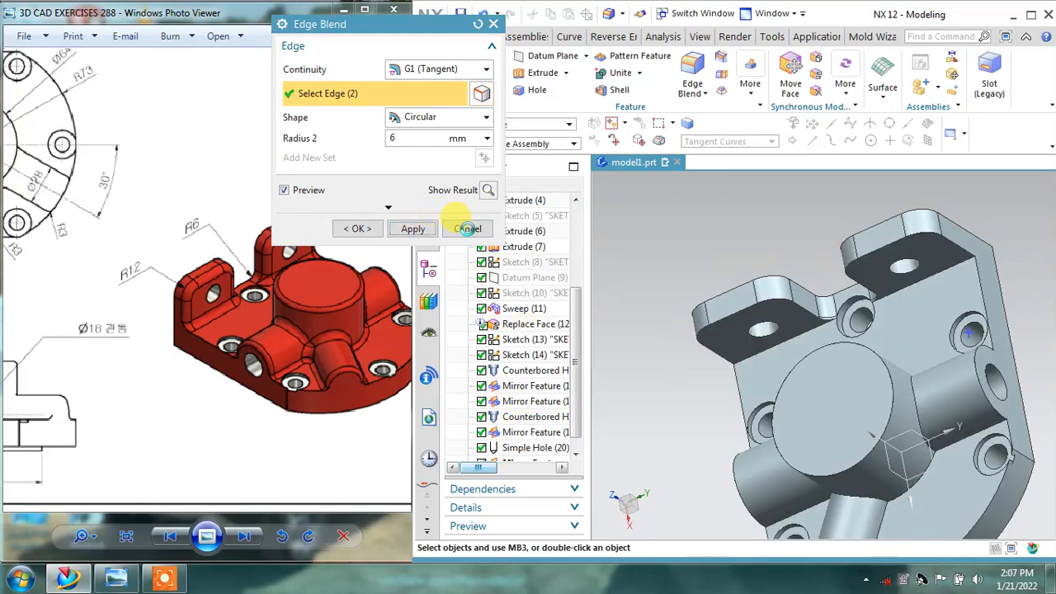
click(468, 229)
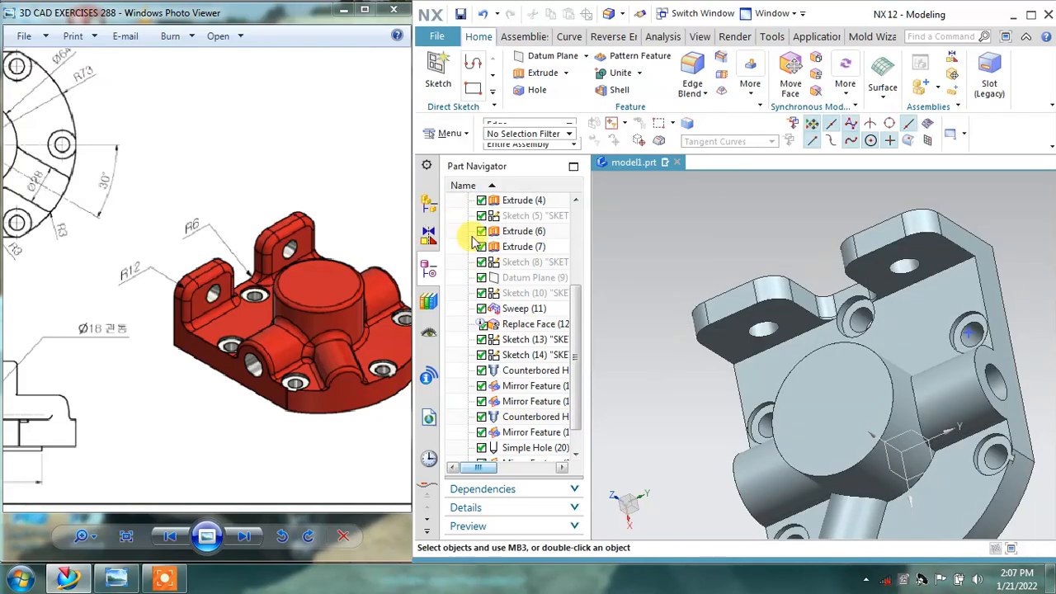
middle_drag(666, 320, 721, 297)
scroll(743, 376, up, 5)
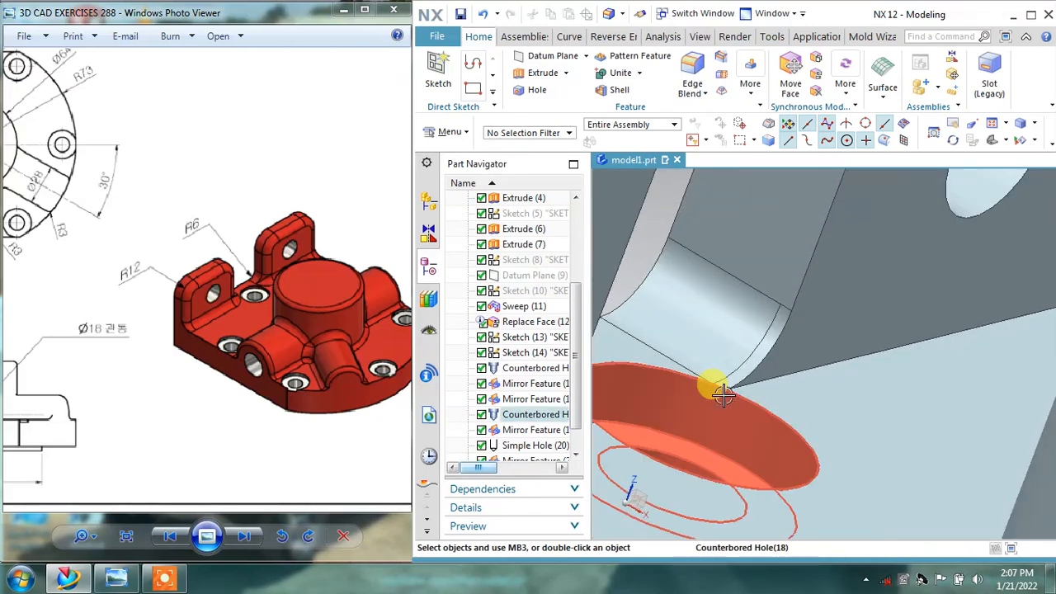
scroll(725, 393, down, 5)
middle_drag(783, 337, 849, 311)
shift+middle_drag(848, 310, 815, 282)
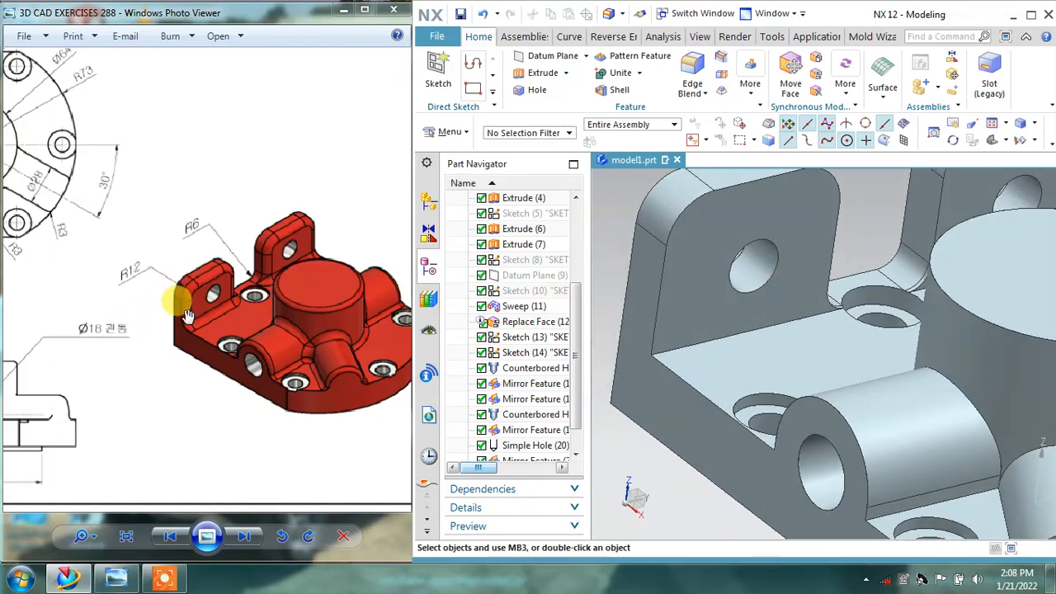
Step: Add a 5 mm edge blend around the inner-face outlines of both upright walls, following the drawing's R5 (TYP) callout
scroll(192, 286, down, 3)
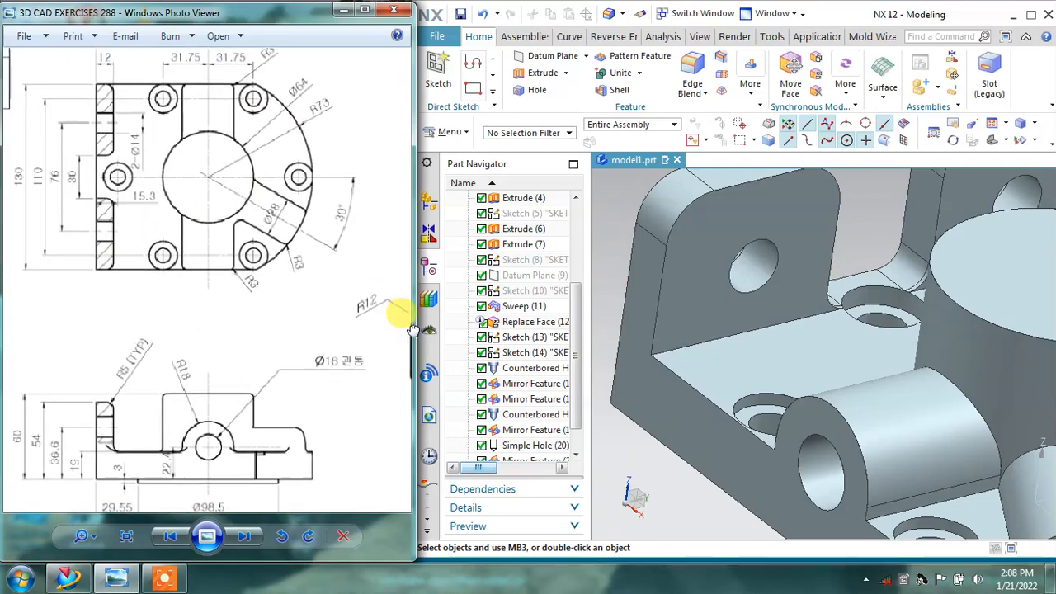
scroll(132, 256, up, 3)
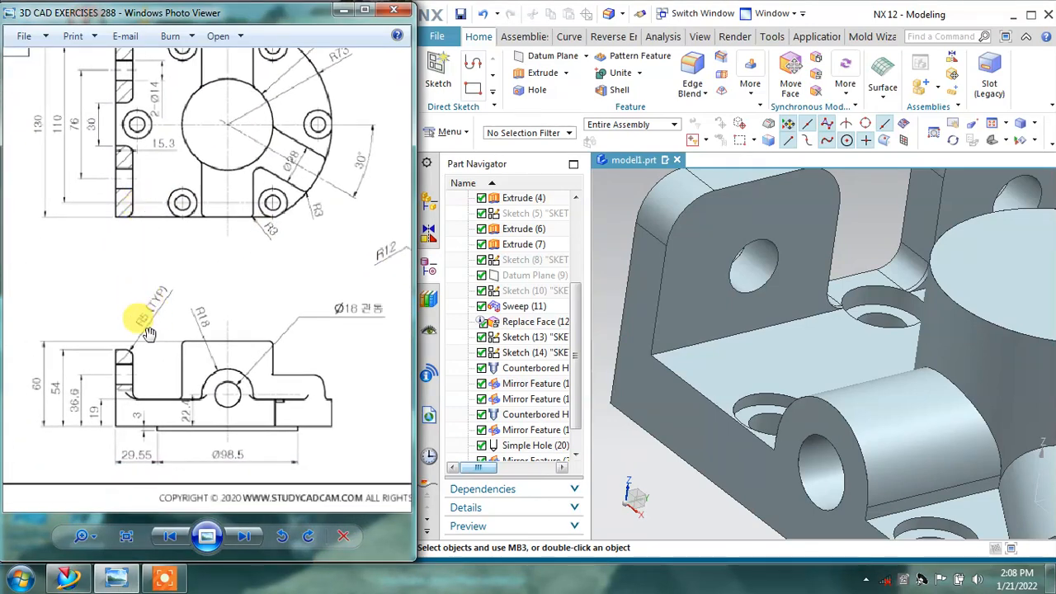
click(692, 76)
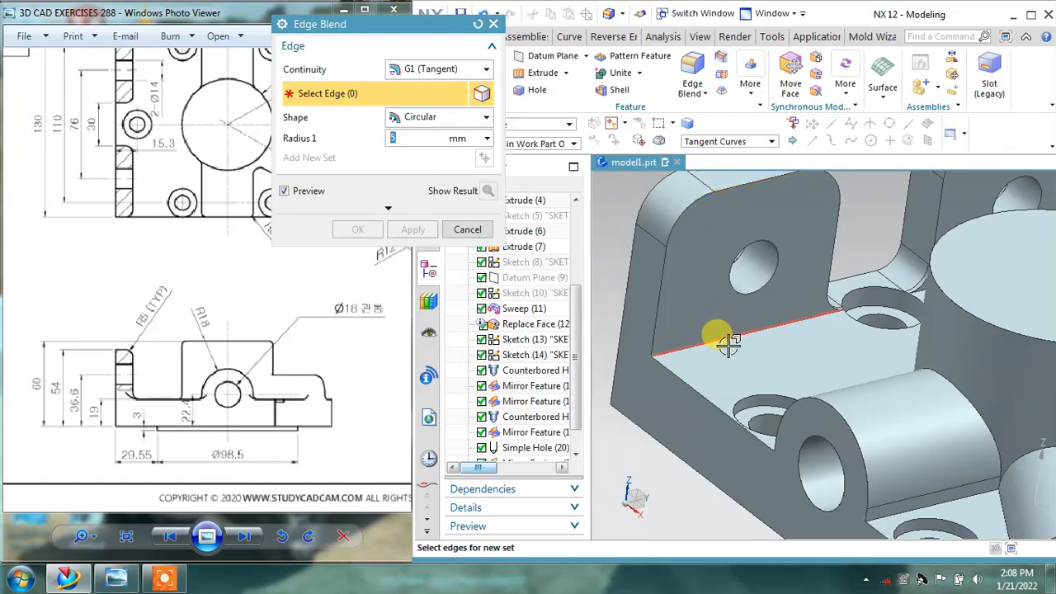
click(653, 308)
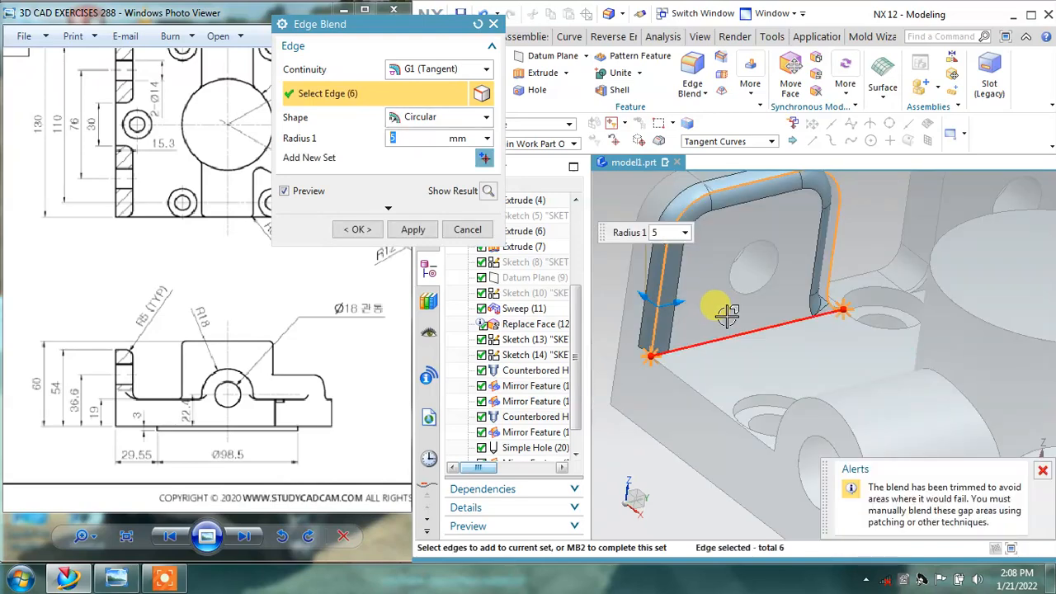
middle_drag(726, 313, 752, 340)
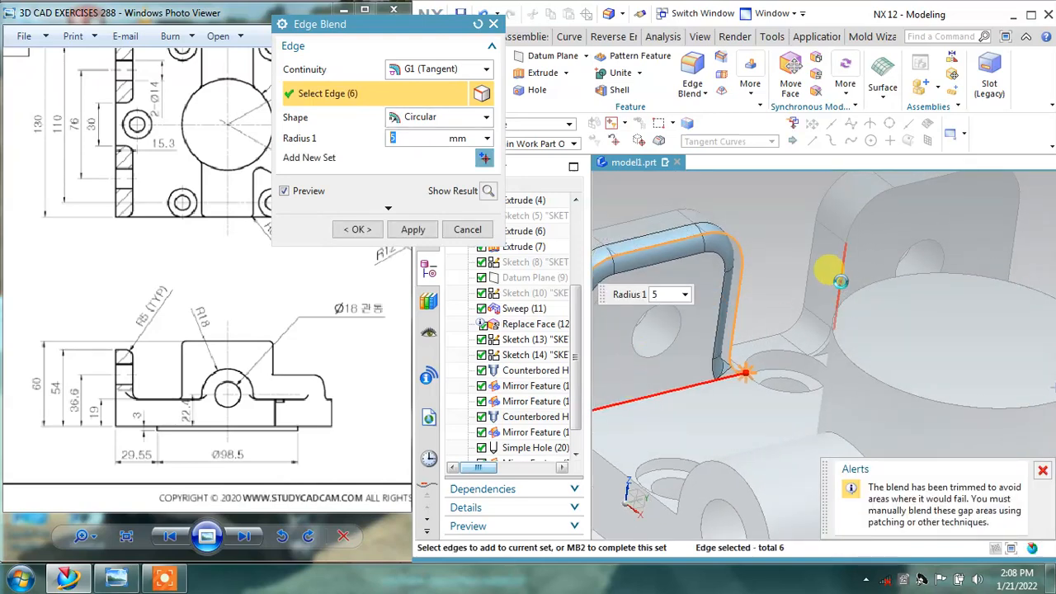
click(840, 281)
click(413, 229)
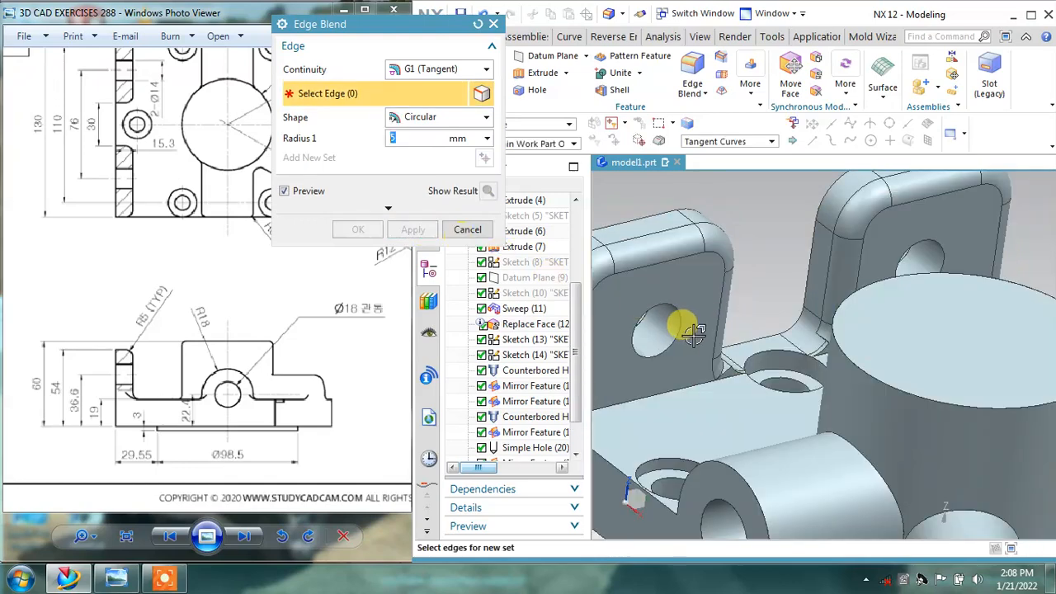
middle_drag(681, 328, 657, 358)
key(Escape)
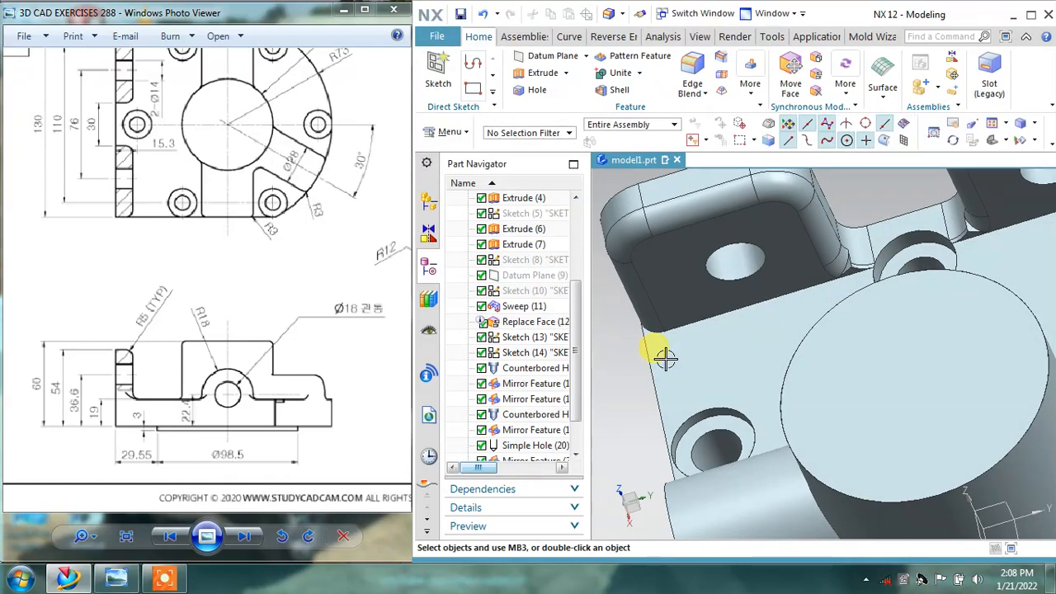
Step: Undo the edge blends on both upright walls back to their square corners, and enlarge the model viewing area
key(ctrl+z)
middle_drag(725, 349, 731, 345)
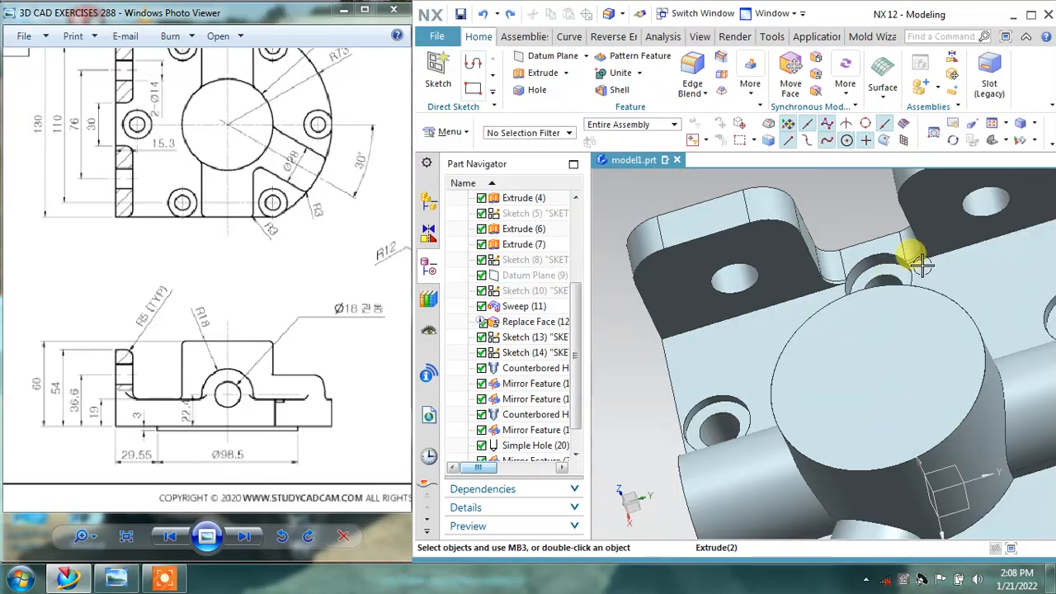
middle_drag(808, 253, 908, 227)
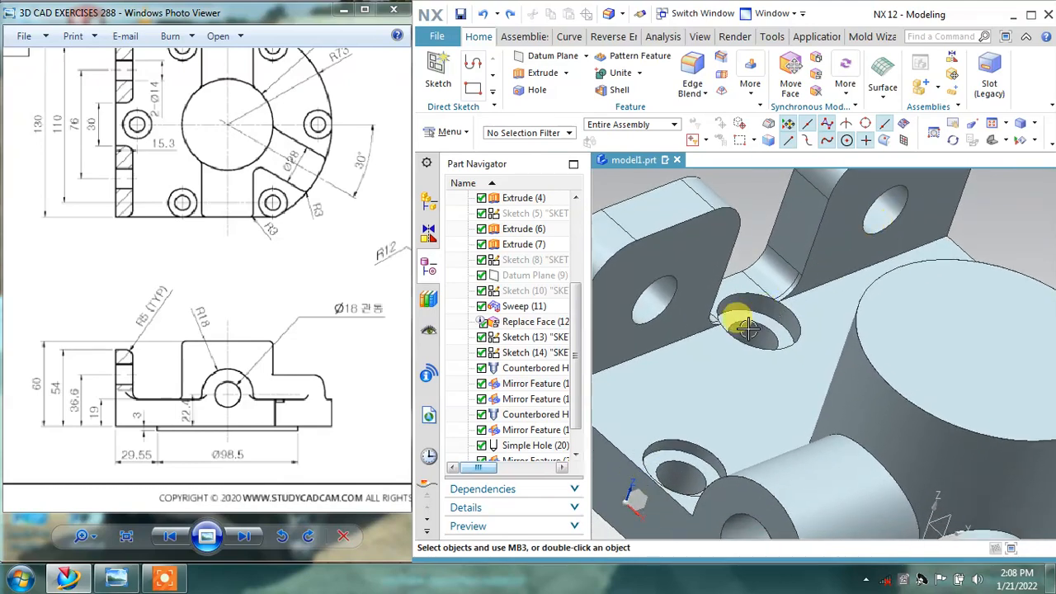
middle_drag(737, 330, 782, 283)
scroll(784, 293, down, 8)
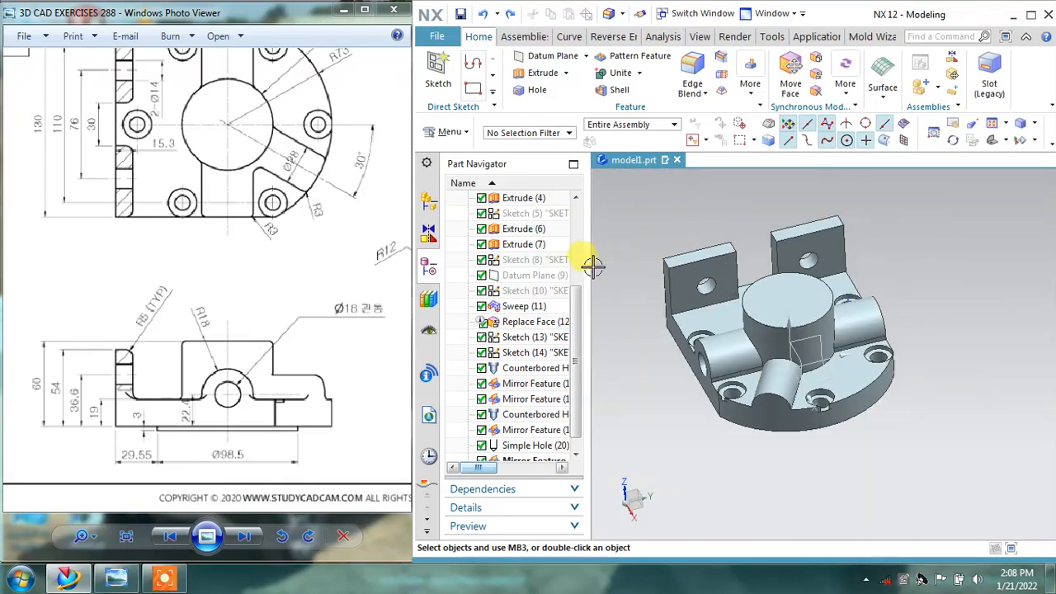
drag(589, 263, 558, 255)
Step: Blend the four upper corner edges of both upright walls with a 12 mm radius
scroll(725, 226, up, 4)
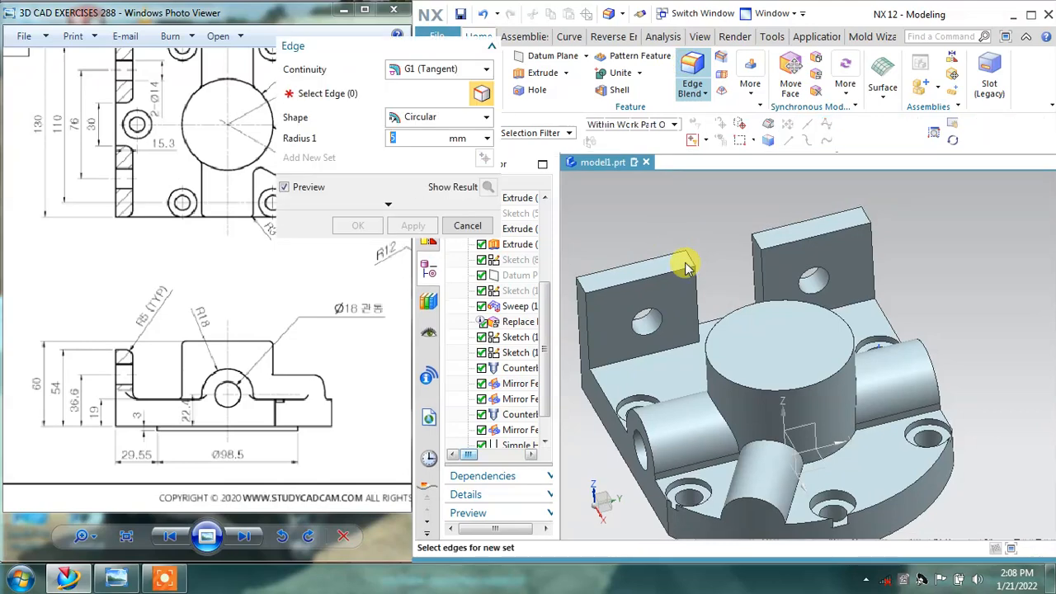
shift+middle_drag(686, 265, 805, 263)
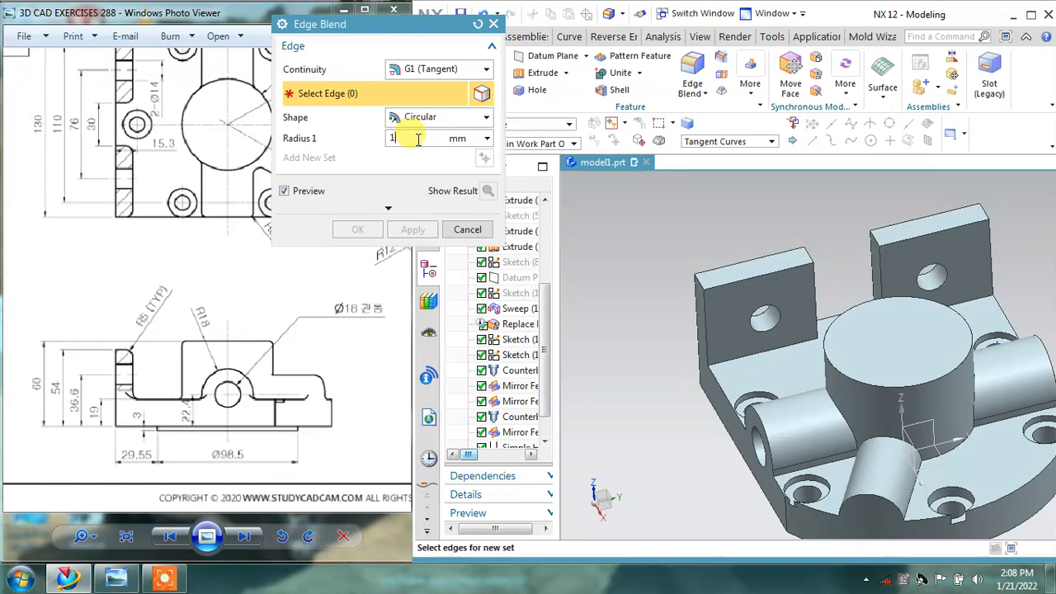
click(699, 277)
scroll(811, 247, up, 3)
click(808, 253)
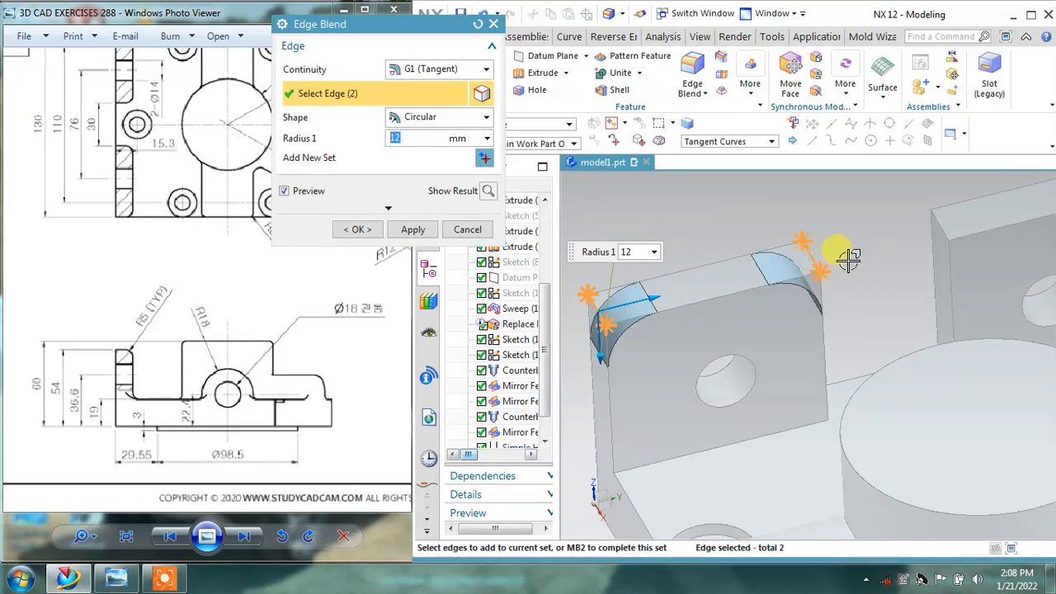
shift+middle_drag(848, 258, 702, 295)
click(735, 278)
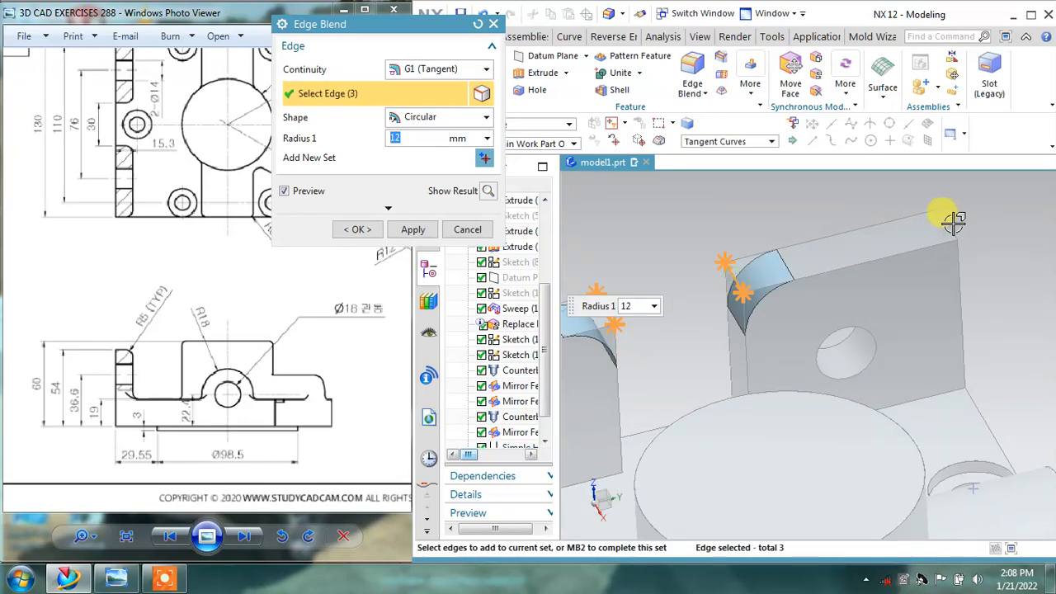
click(953, 221)
click(412, 230)
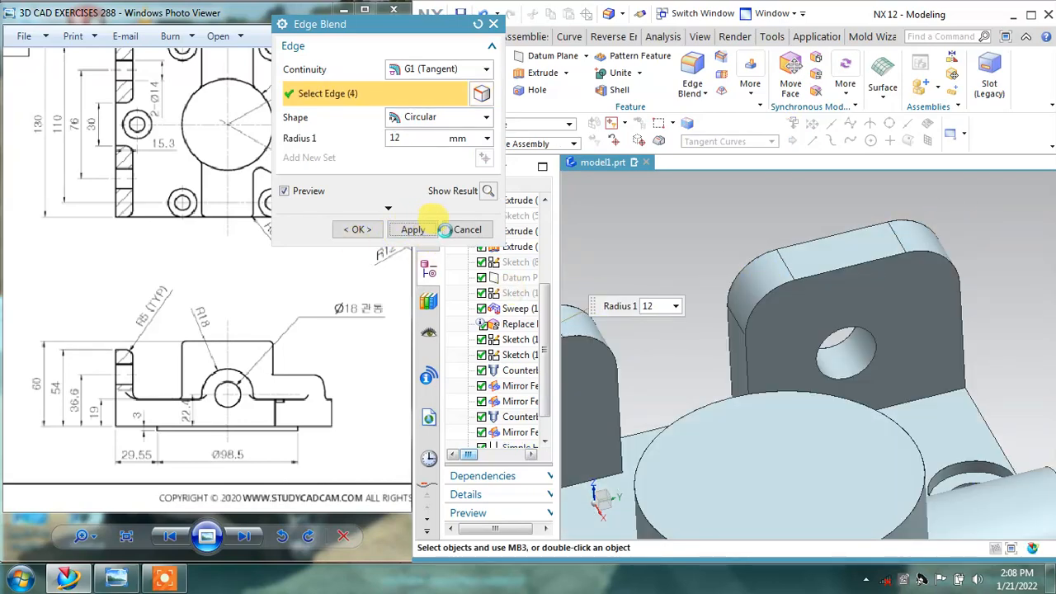
click(462, 230)
scroll(640, 265, down, 3)
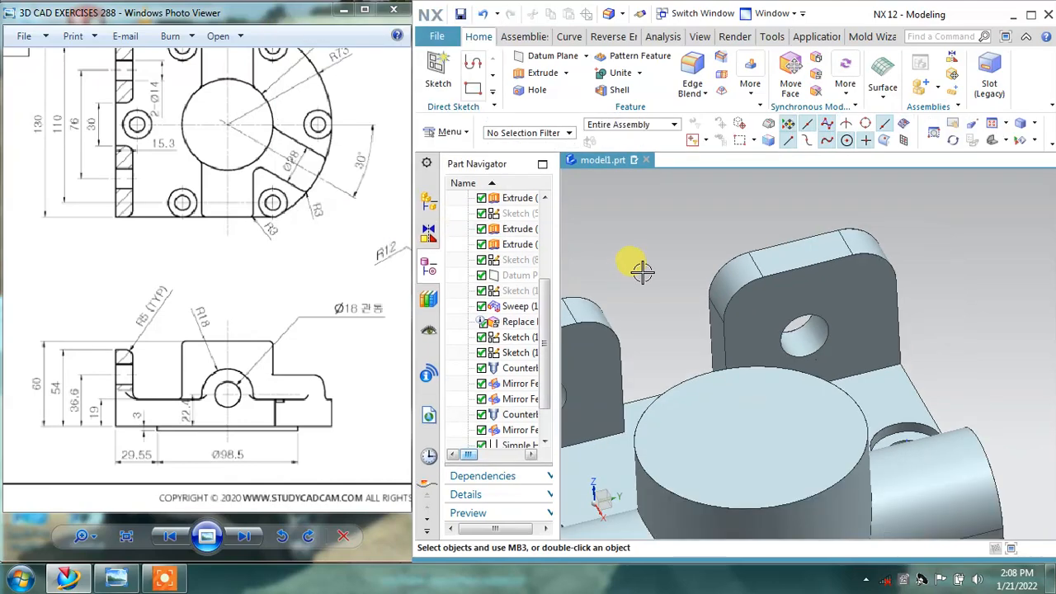
Step: Check the drawing's wall radii and add a 5 mm edge blend around the inner-face outlines of both upright walls
shift+middle_drag(645, 289, 764, 292)
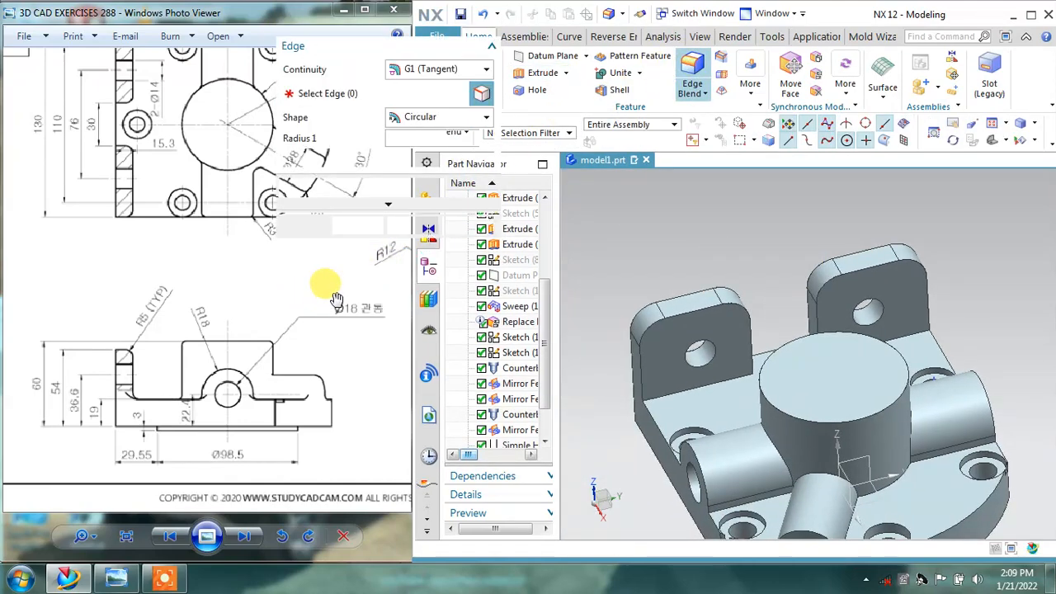
click(146, 283)
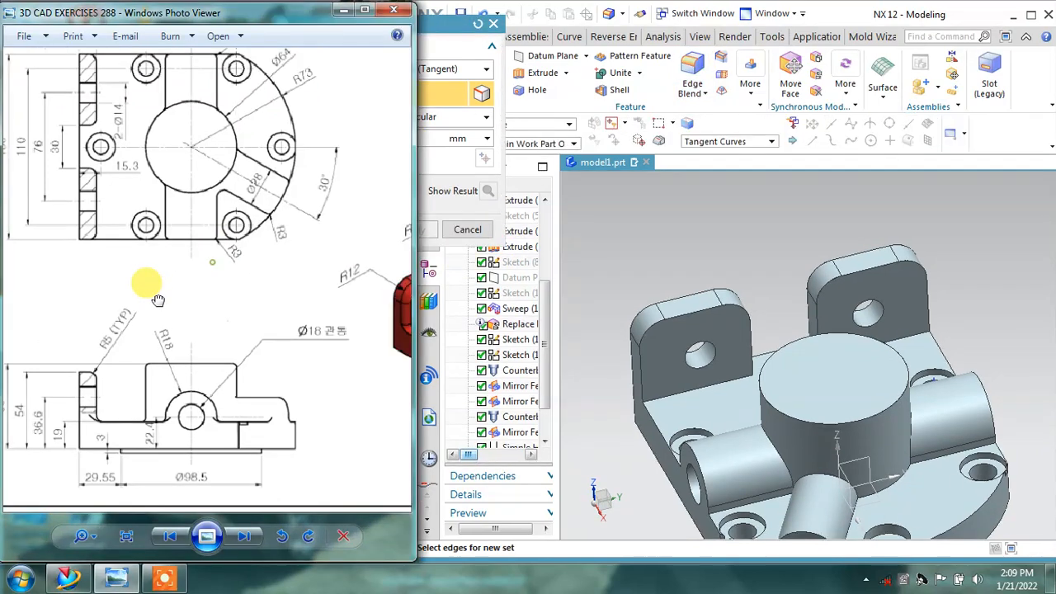
drag(146, 283, 41, 280)
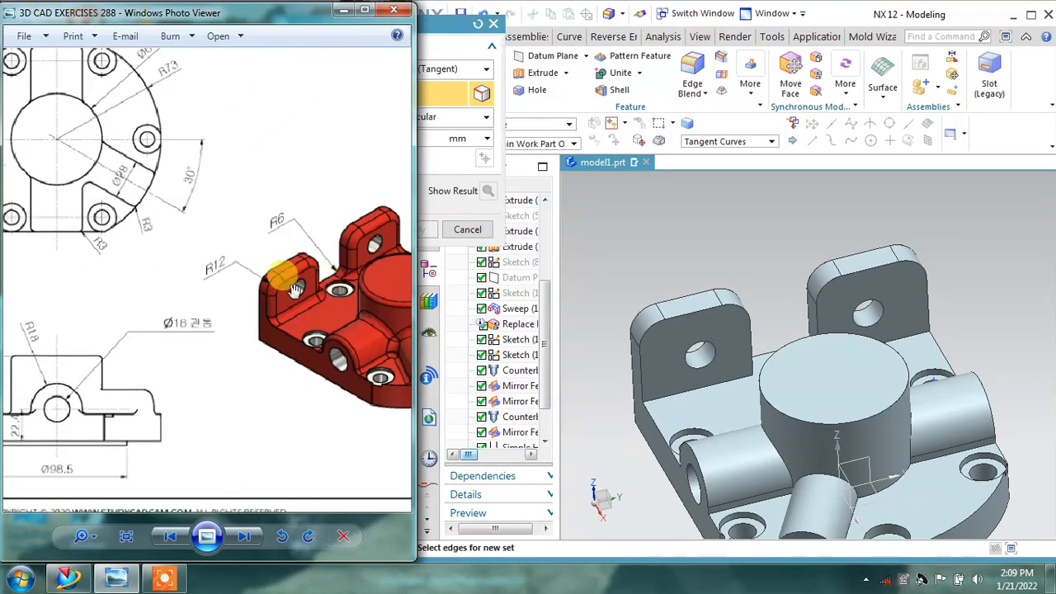
mouse_move(295, 288)
mouse_down()
mouse_move(325, 255)
mouse_move(665, 287)
mouse_up()
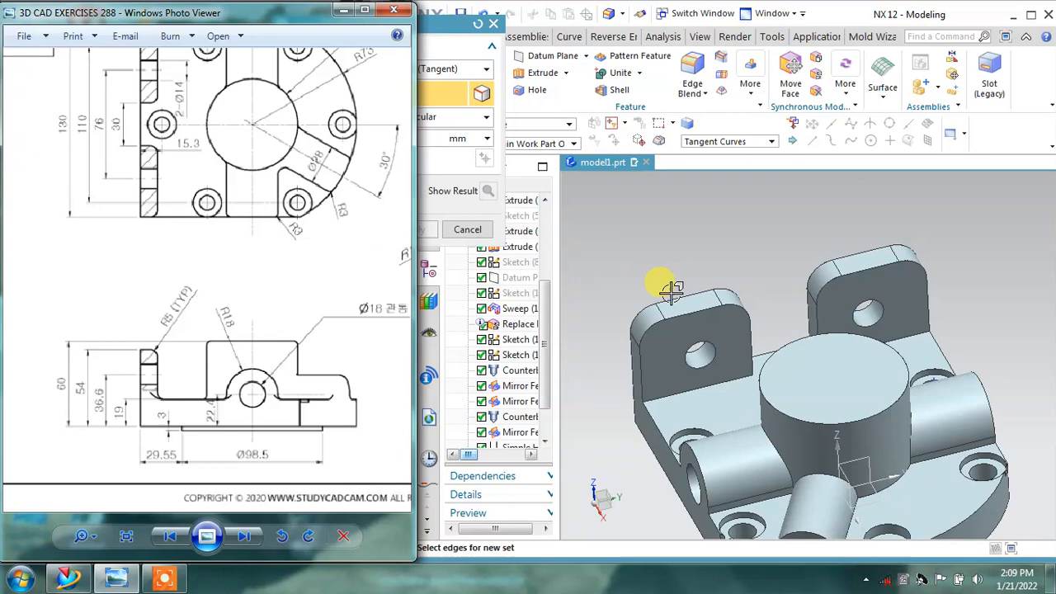
click(514, 146)
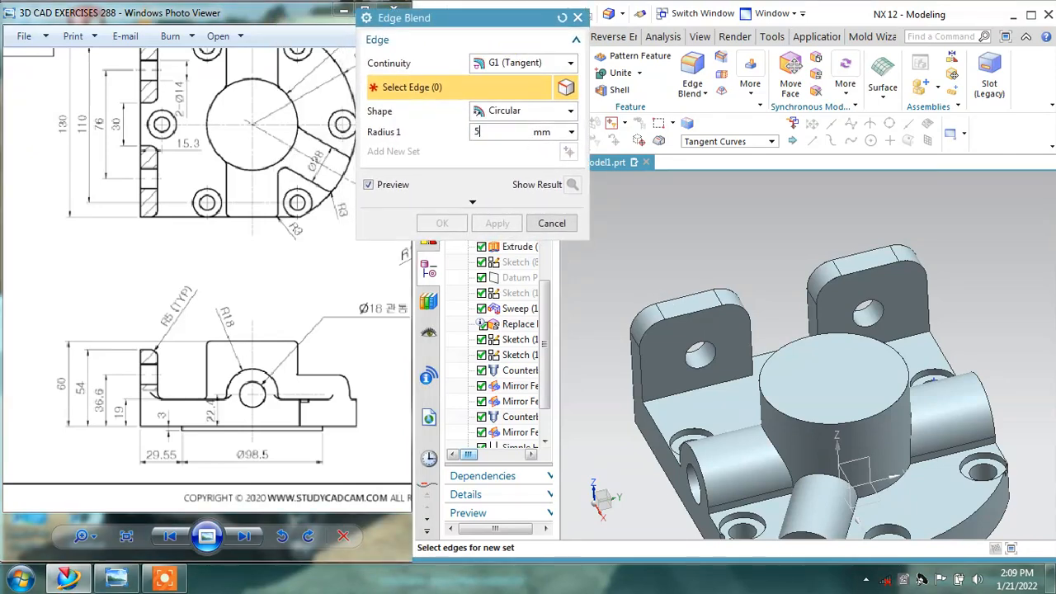
scroll(644, 402, down, 2)
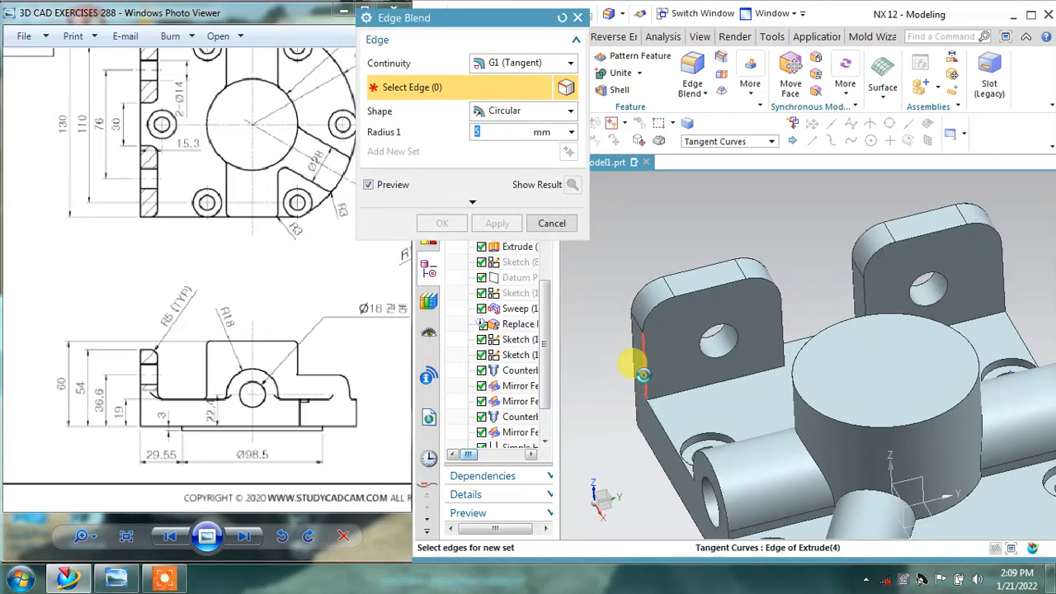
click(643, 374)
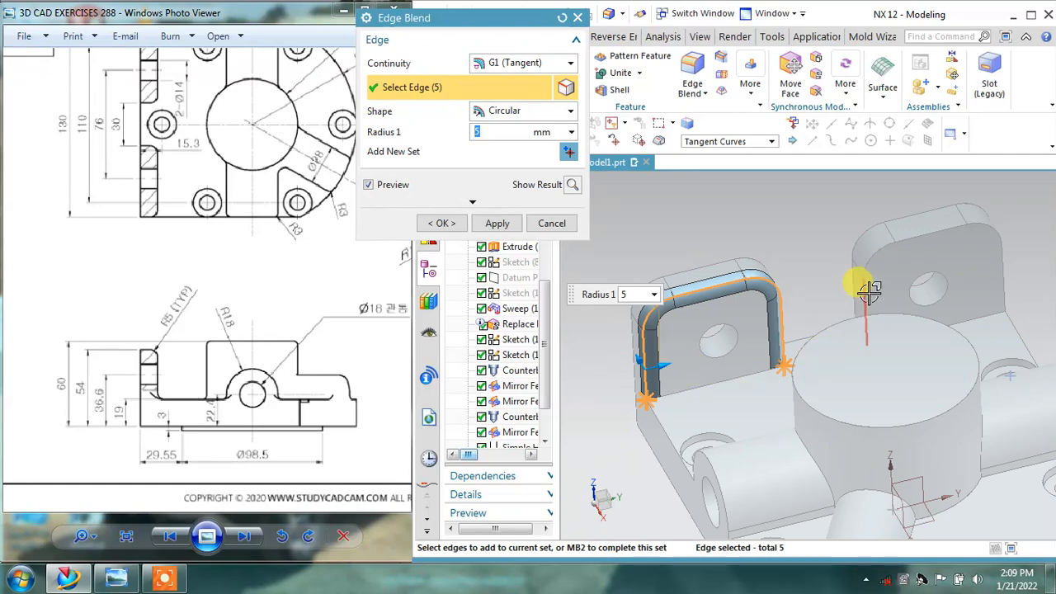
click(867, 290)
click(495, 225)
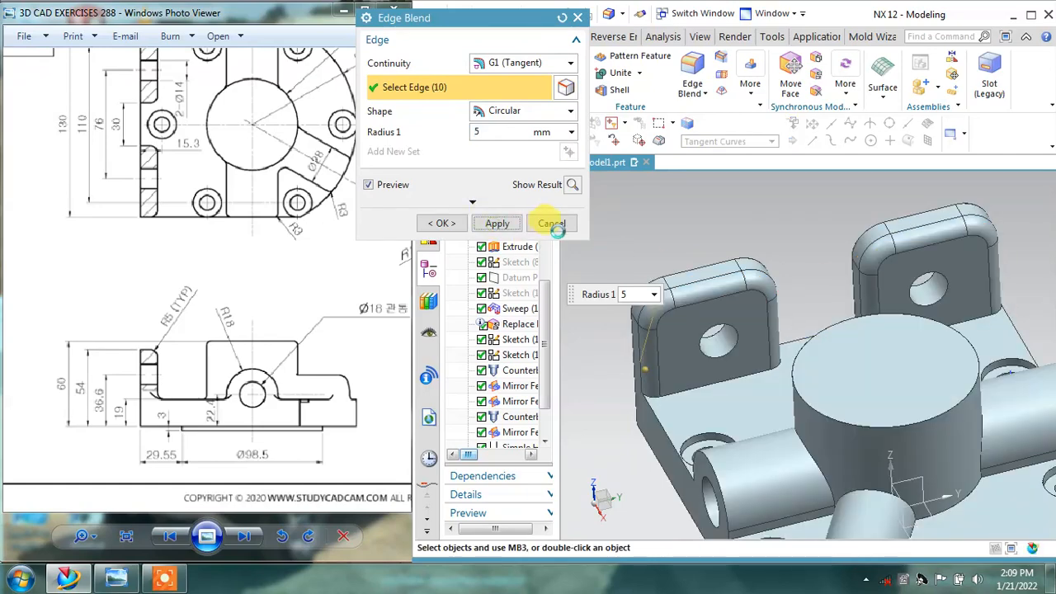
click(550, 222)
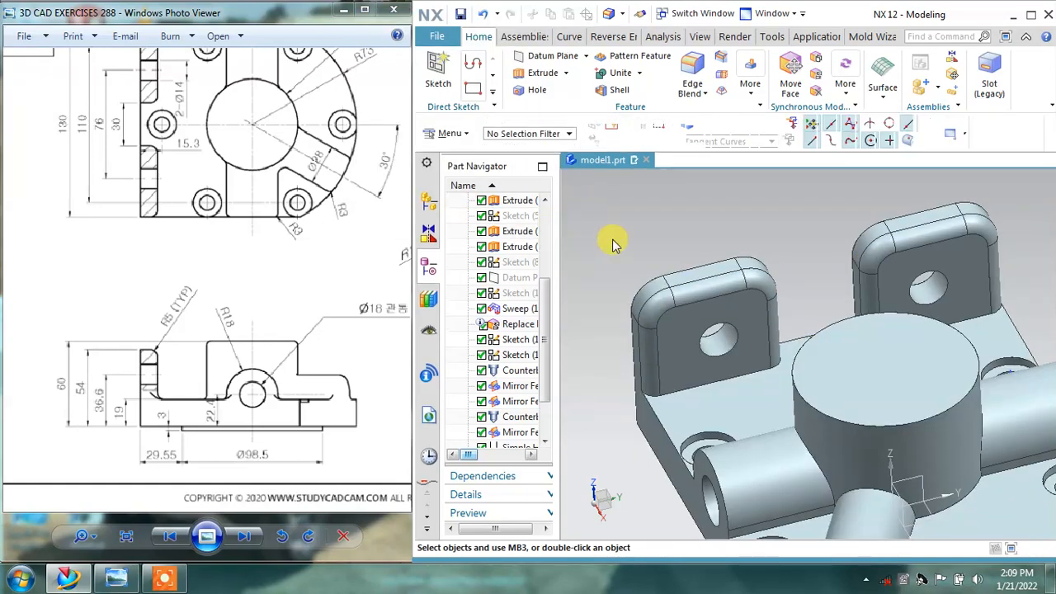
Step: Check the isometric view's R6 callout and blend the edges where both upright walls meet the base with a 6 mm radius
mouse_move(613, 243)
middle_down()
mouse_move(578, 250)
mouse_move(562, 237)
middle_up()
drag(288, 262, 54, 288)
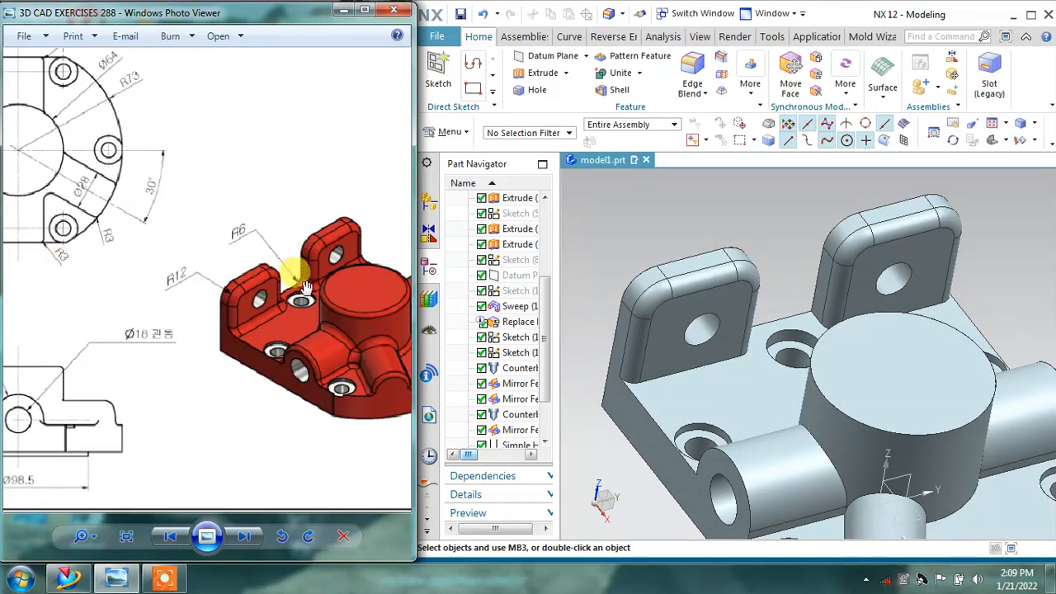
click(626, 210)
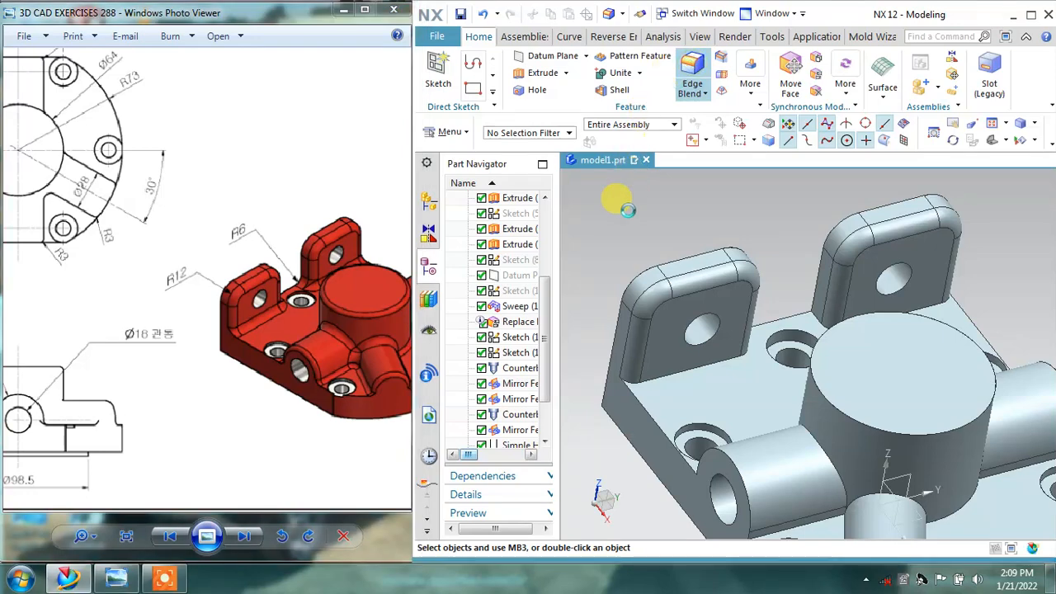
key(b)
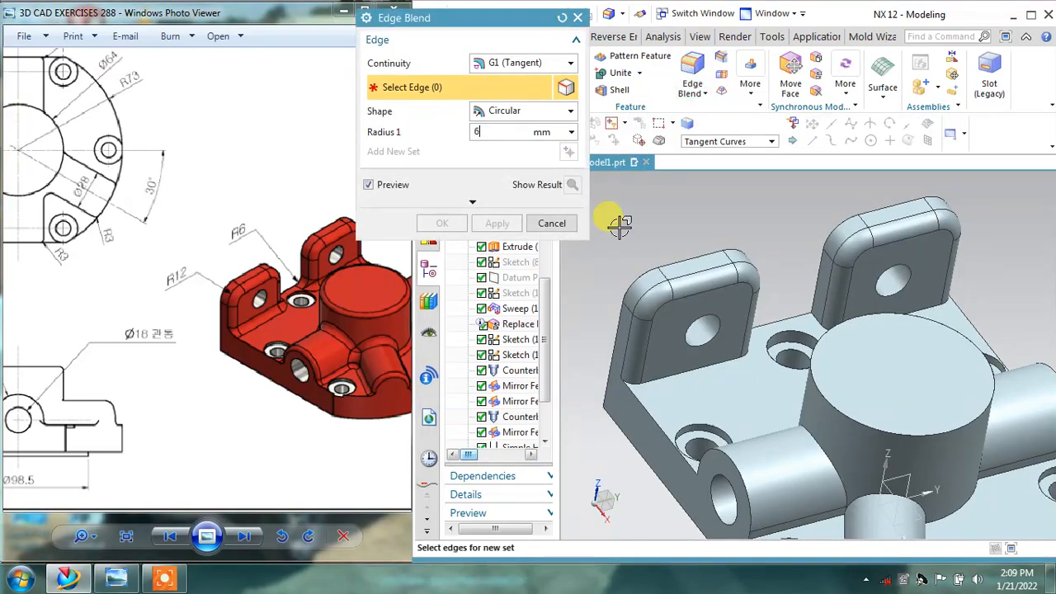
scroll(815, 321, up, 4)
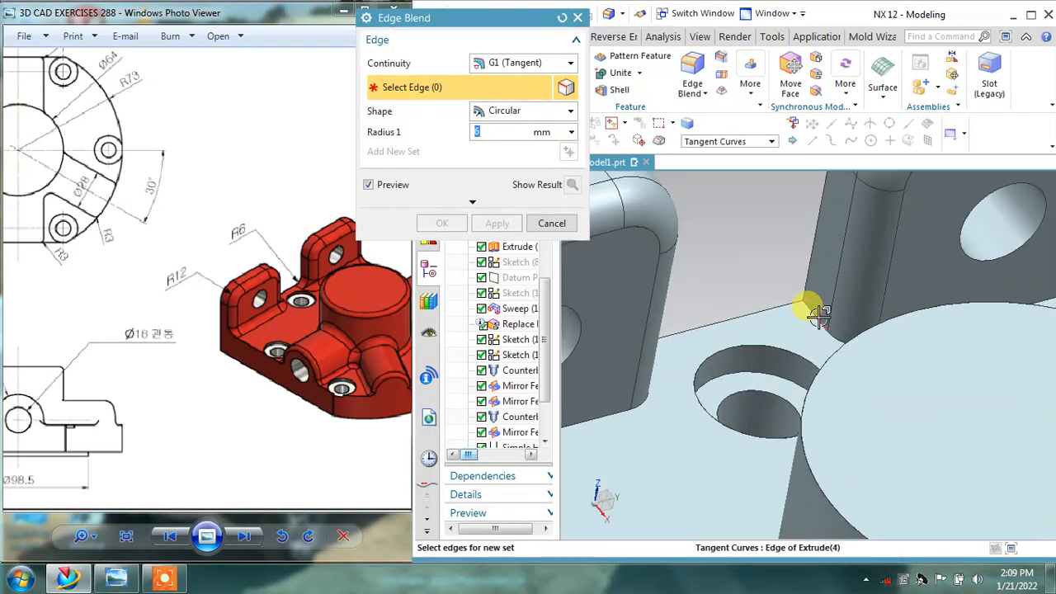
click(817, 318)
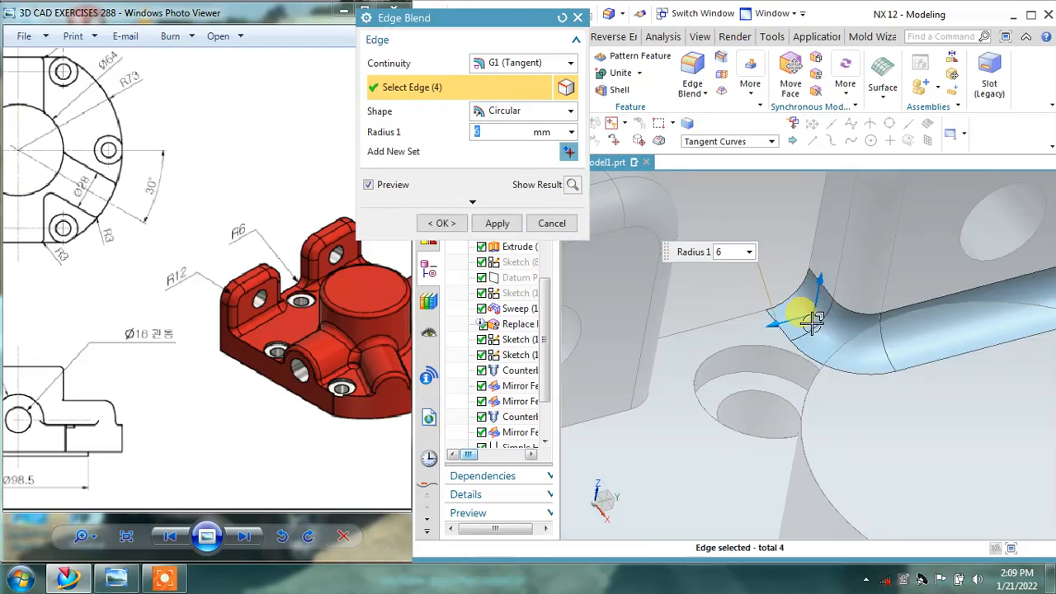
middle_drag(672, 369, 858, 322)
click(749, 261)
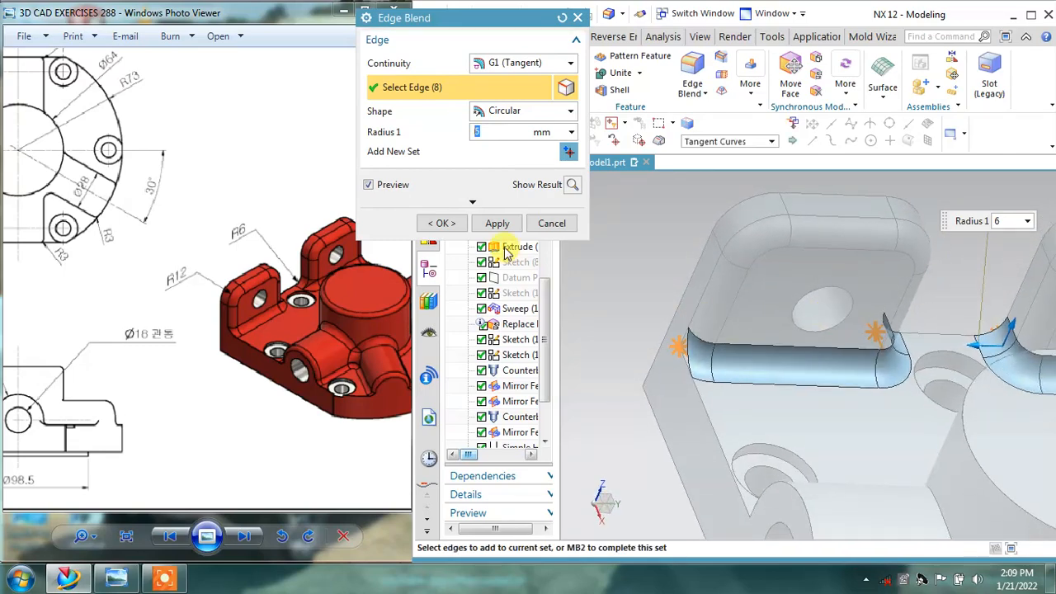
click(498, 222)
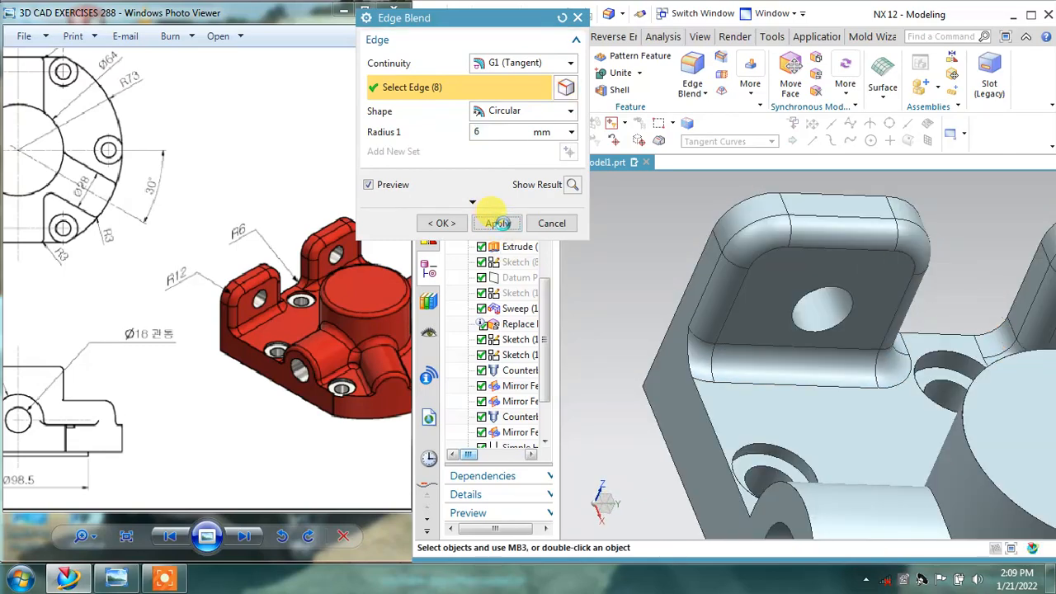
click(551, 223)
Step: Compare the model's boss area with the drawing and examine the blend radius callouts in its isometric and top views
key(Home)
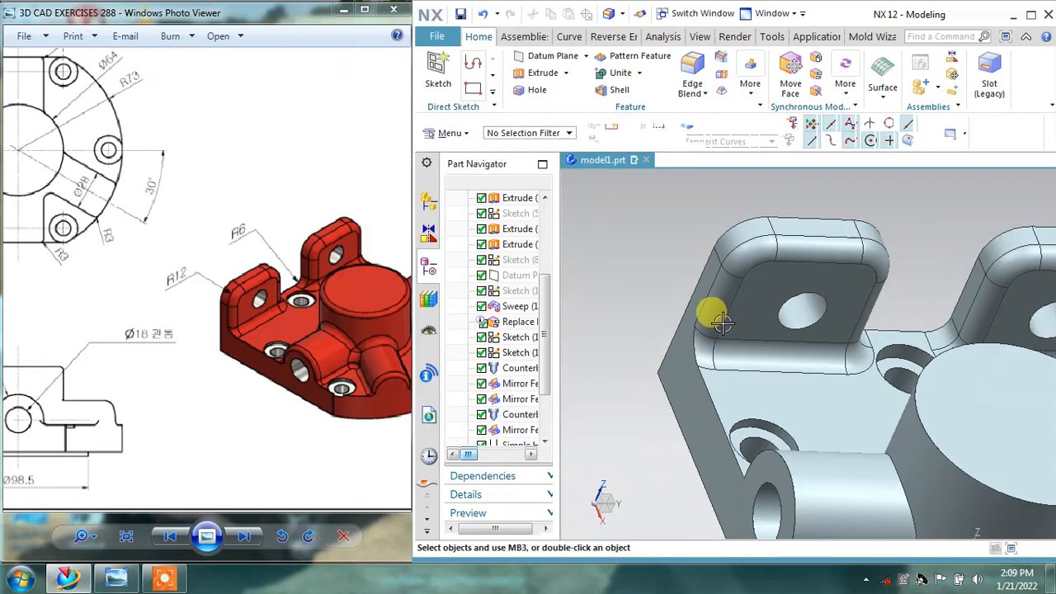
middle_drag(739, 326, 696, 425)
scroll(695, 425, down, 5)
click(228, 337)
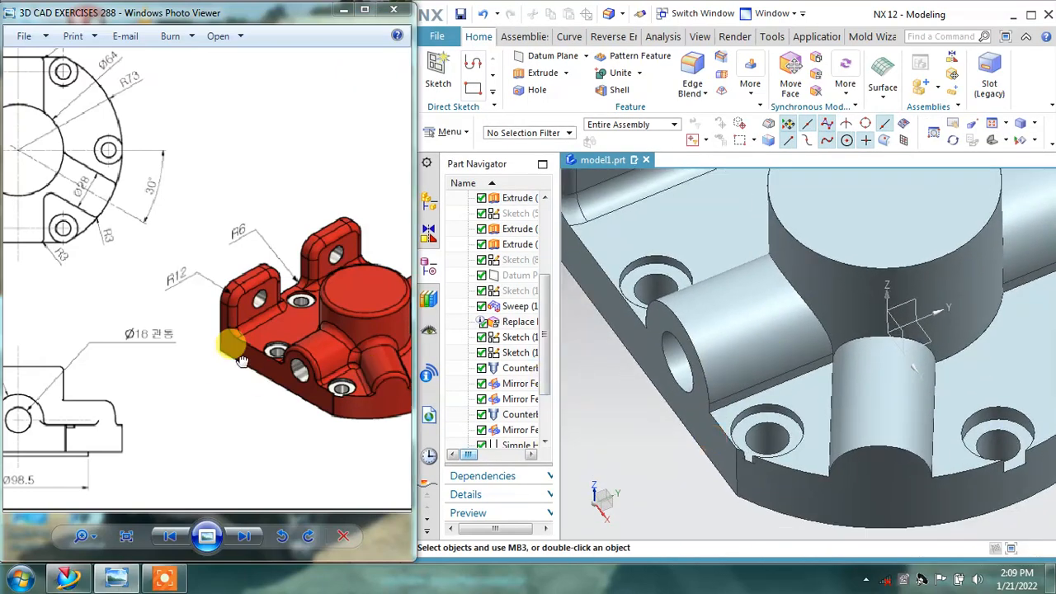
scroll(243, 362, up, 2)
mouse_move(236, 327)
mouse_down()
mouse_move(77, 377)
mouse_move(290, 349)
mouse_move(52, 254)
mouse_move(164, 225)
mouse_up()
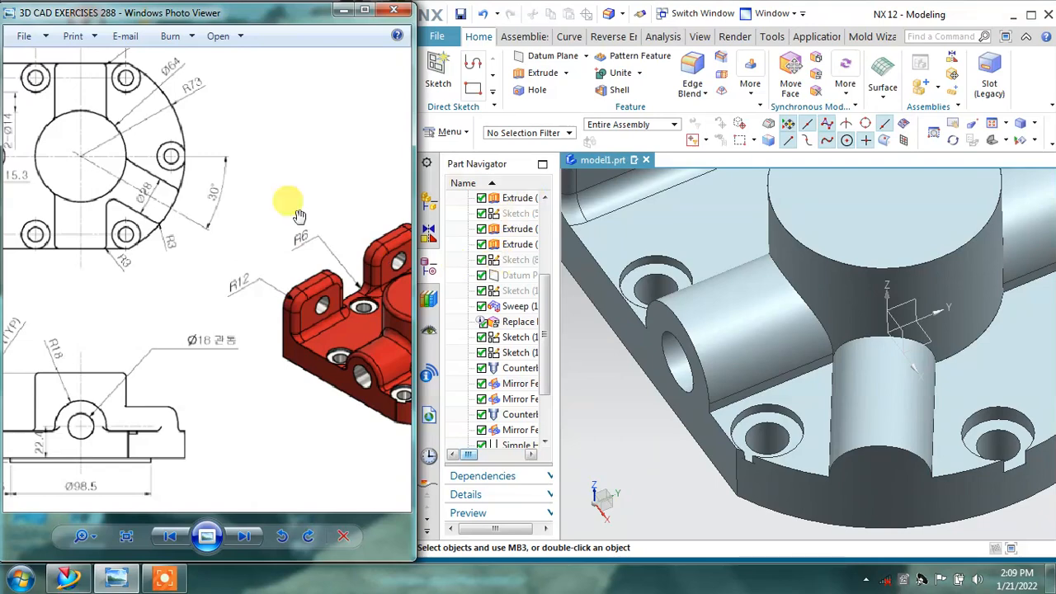
drag(276, 211, 298, 269)
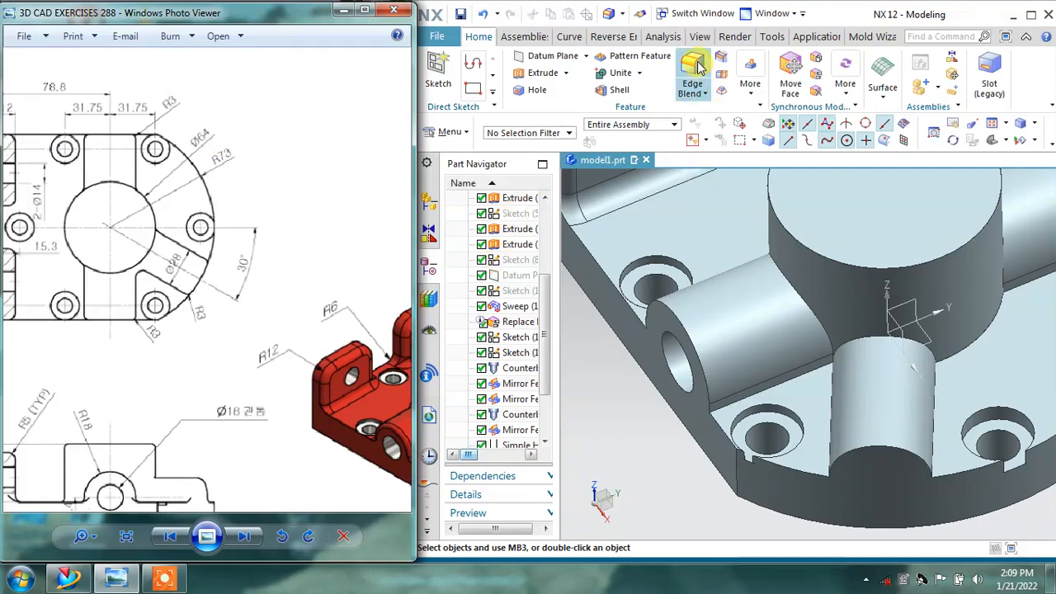
Step: Blend the short vertical edge where the horizontal bored boss meets the angled boss with a 3 mm radius
click(593, 246)
key(b)
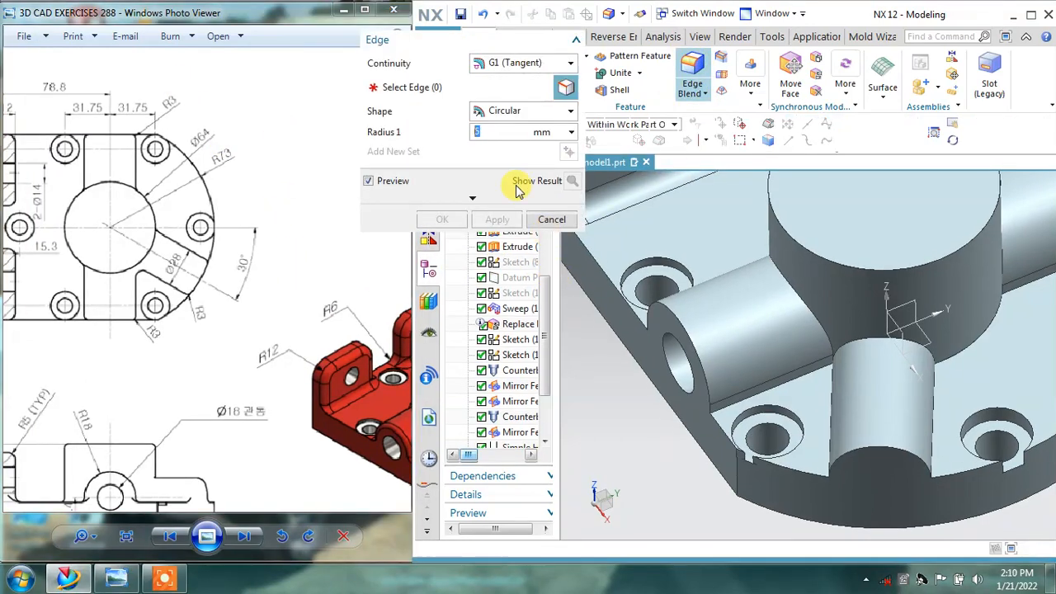
scroll(825, 363, up, 8)
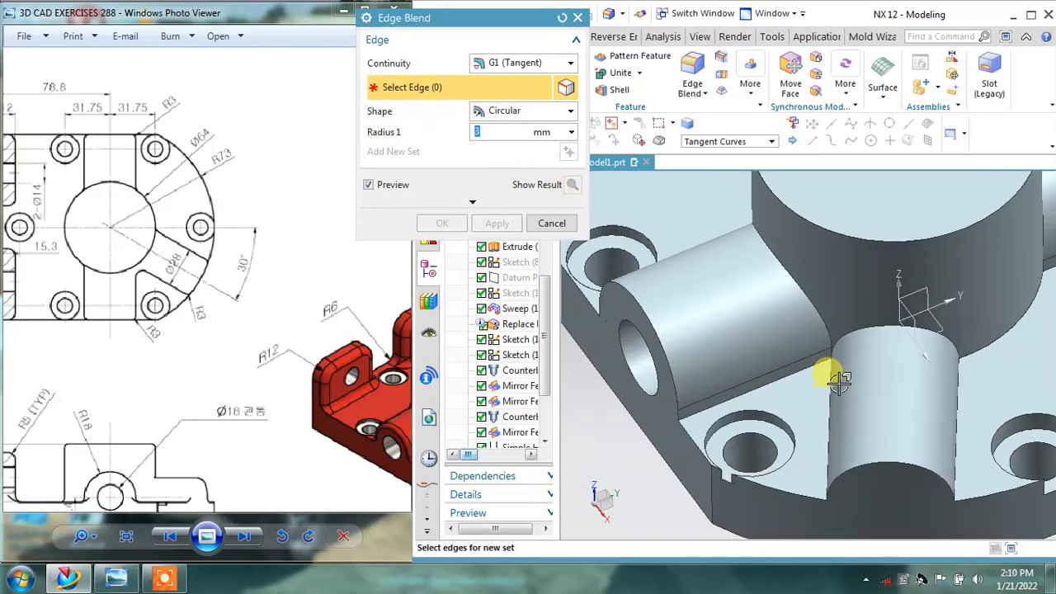
mouse_move(297, 424)
mouse_down()
mouse_move(143, 302)
mouse_move(330, 283)
mouse_move(320, 297)
mouse_move(332, 323)
mouse_move(329, 361)
mouse_move(173, 307)
mouse_move(148, 236)
mouse_up()
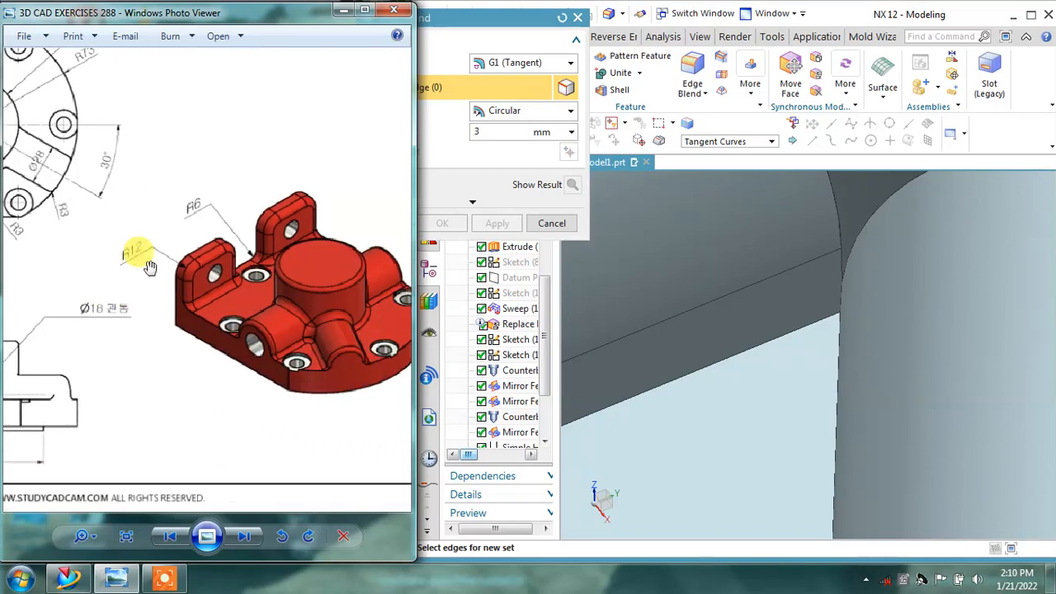
scroll(316, 326, up, 2)
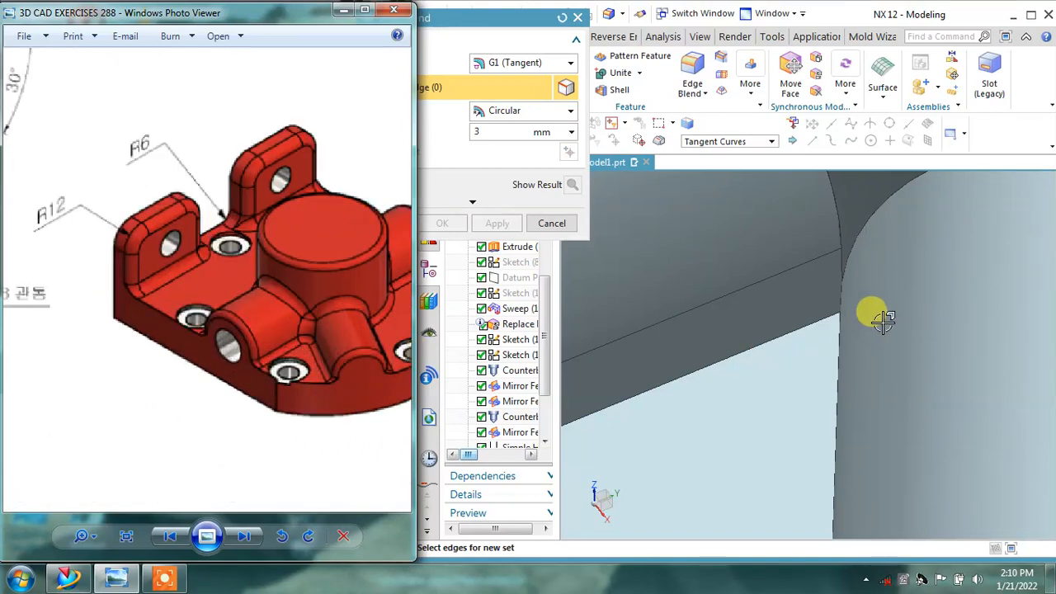
middle_drag(882, 321, 716, 379)
click(722, 381)
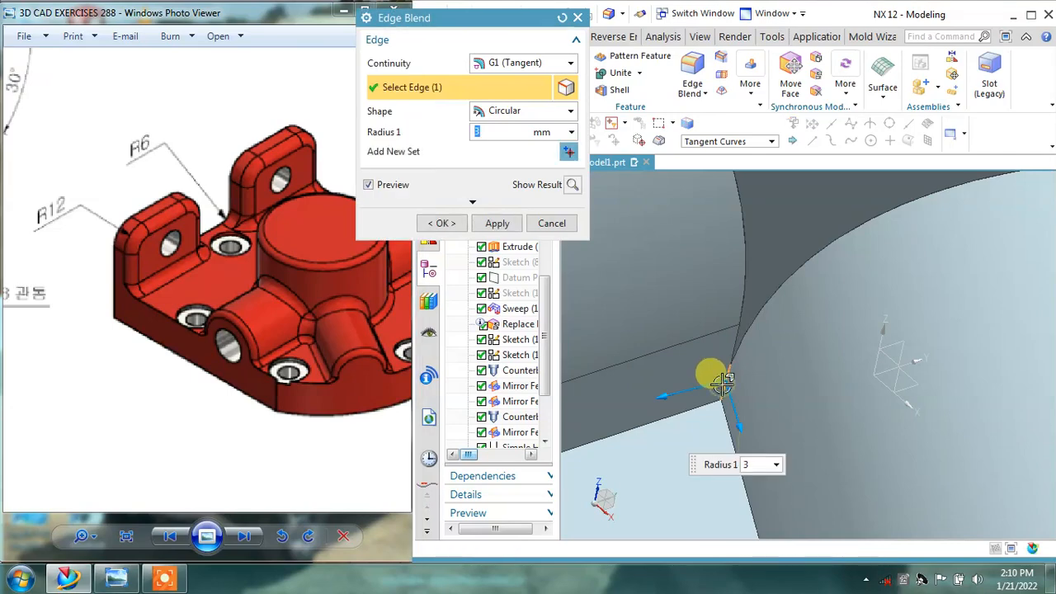
click(497, 225)
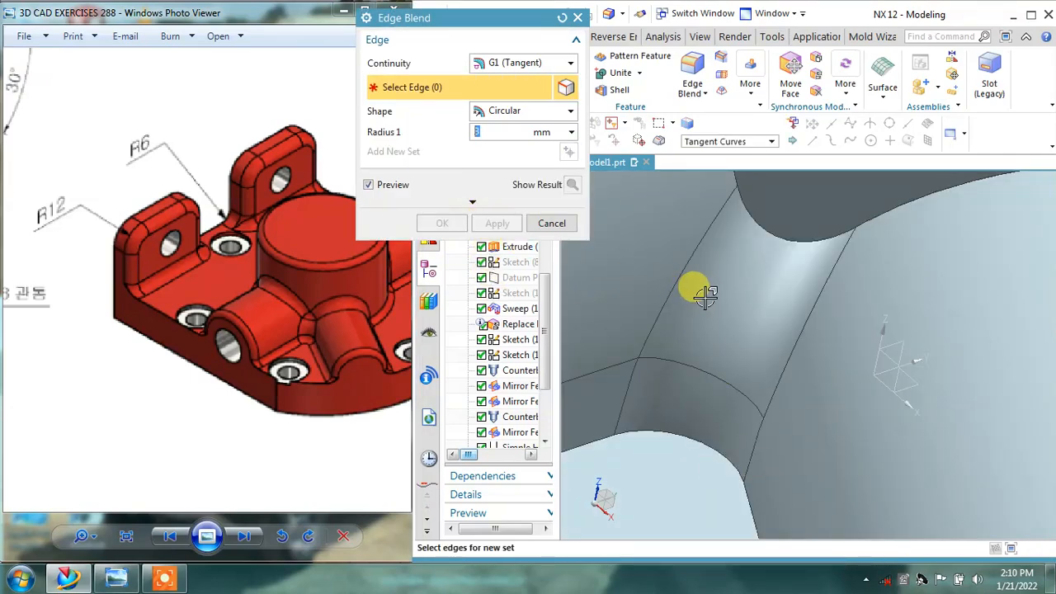
Step: Blend the edges where the bored boss and the angled boss join the central cylinder with a 3 mm radius
scroll(705, 295, up, 6)
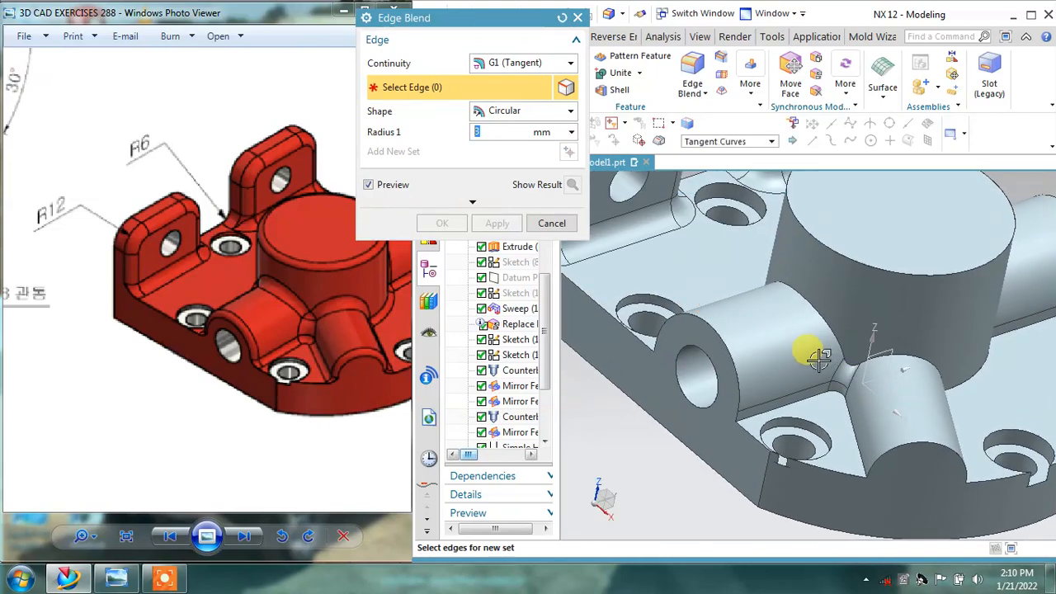
middle_drag(819, 356, 752, 304)
click(752, 330)
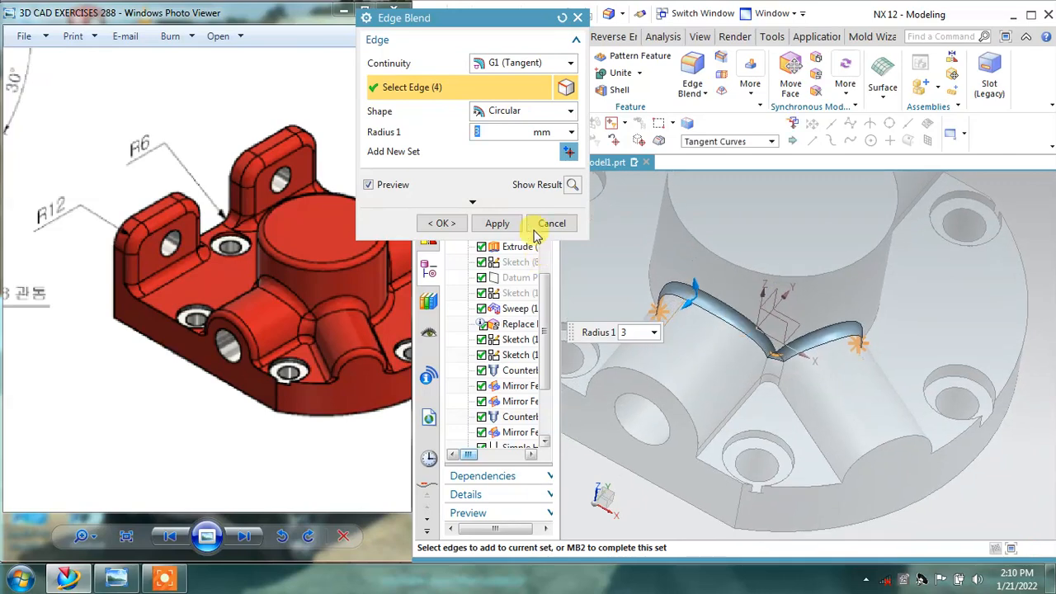
click(495, 222)
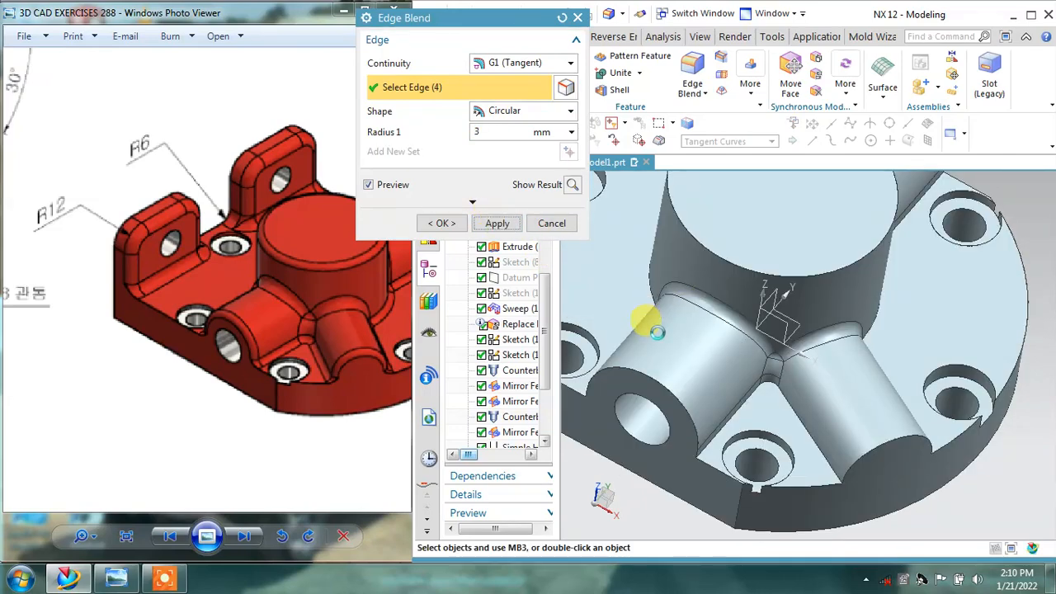
Step: Try to blend the edges where the bosses and central cylinder meet the base, plus one bored boss's outer arc, with a 3 mm radius
middle_drag(657, 333, 722, 389)
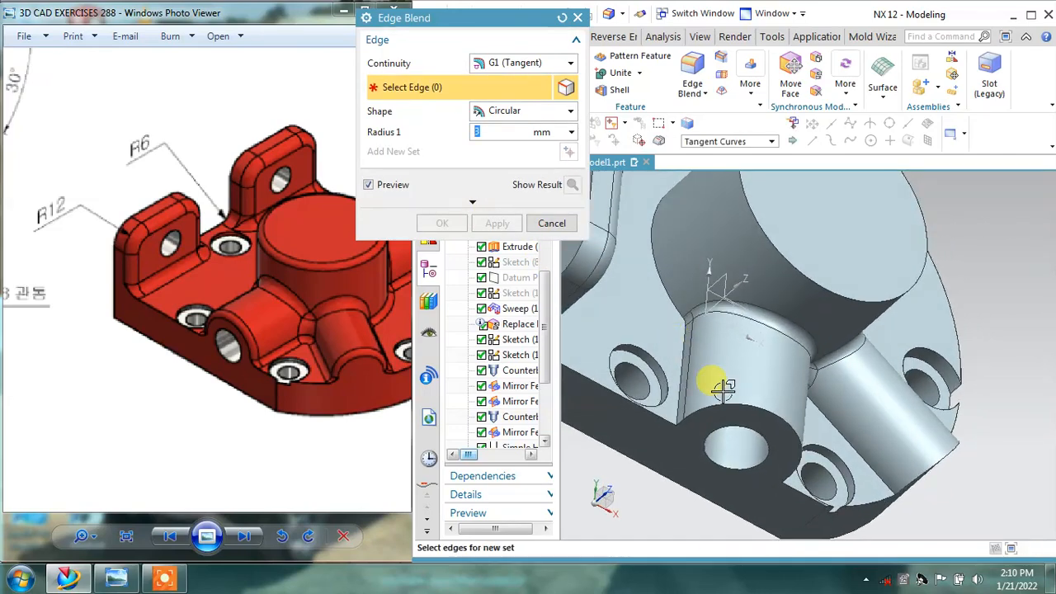
click(675, 377)
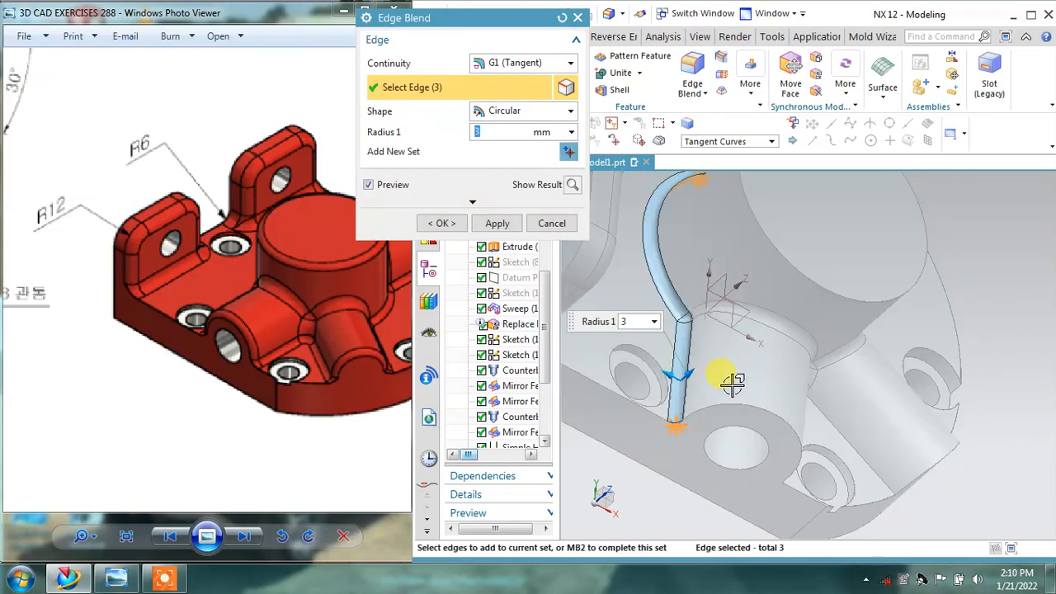
middle_drag(732, 385, 897, 402)
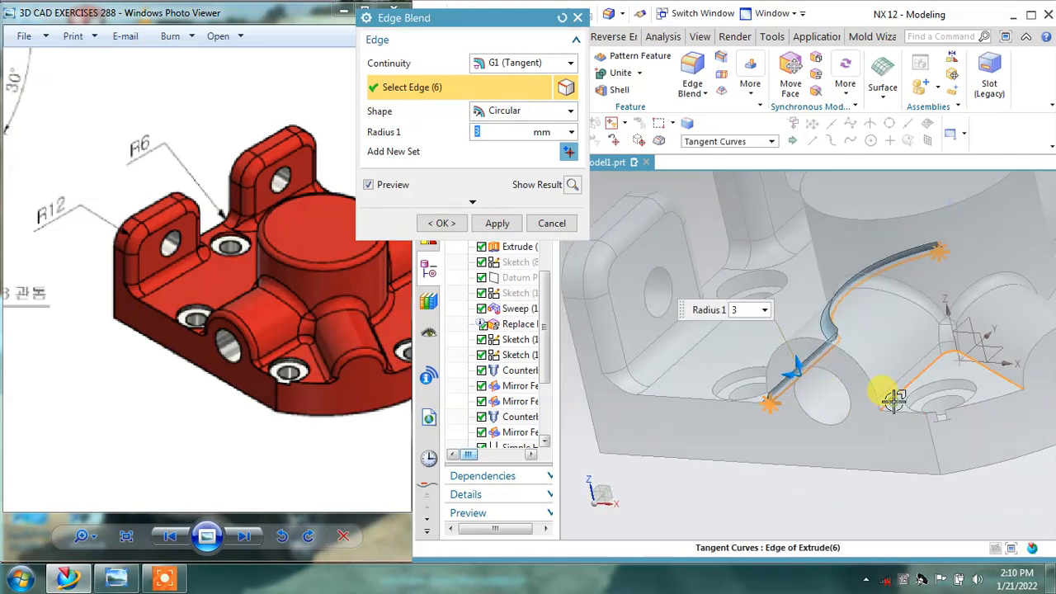
click(892, 397)
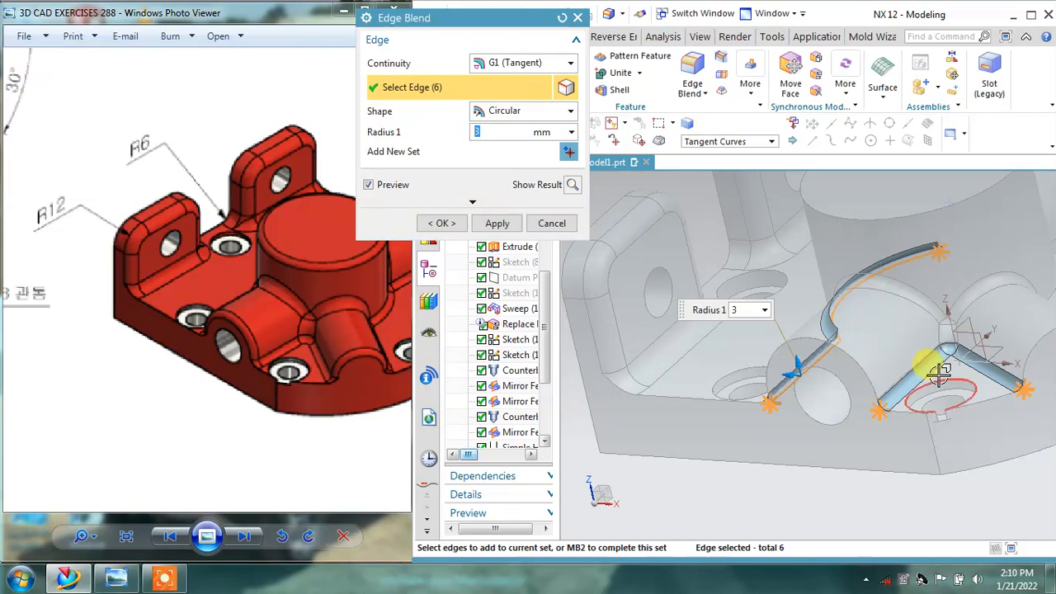
middle_drag(939, 373, 794, 370)
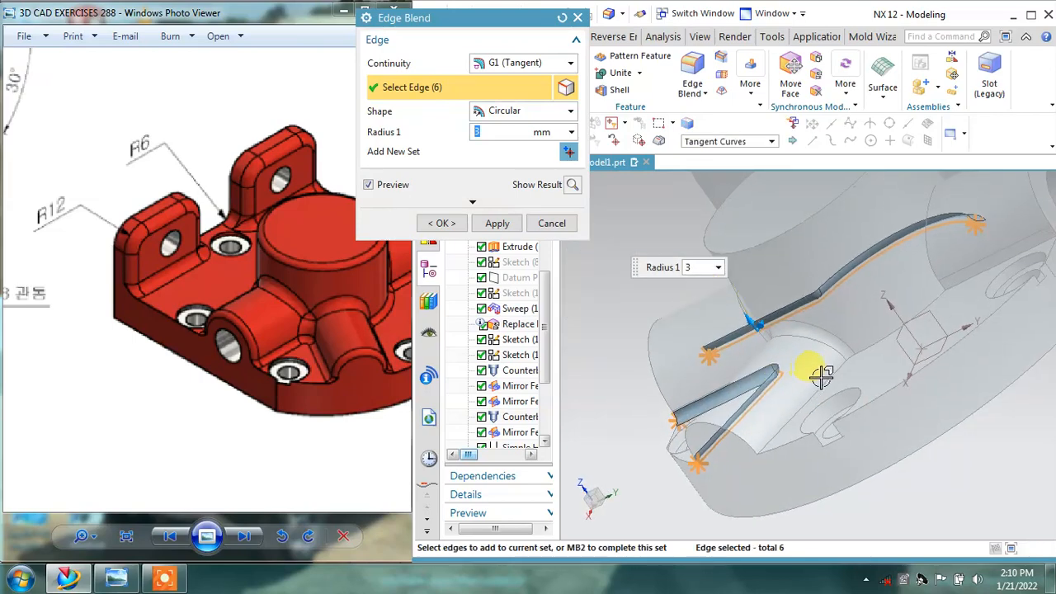
click(823, 375)
middle_drag(934, 318, 860, 337)
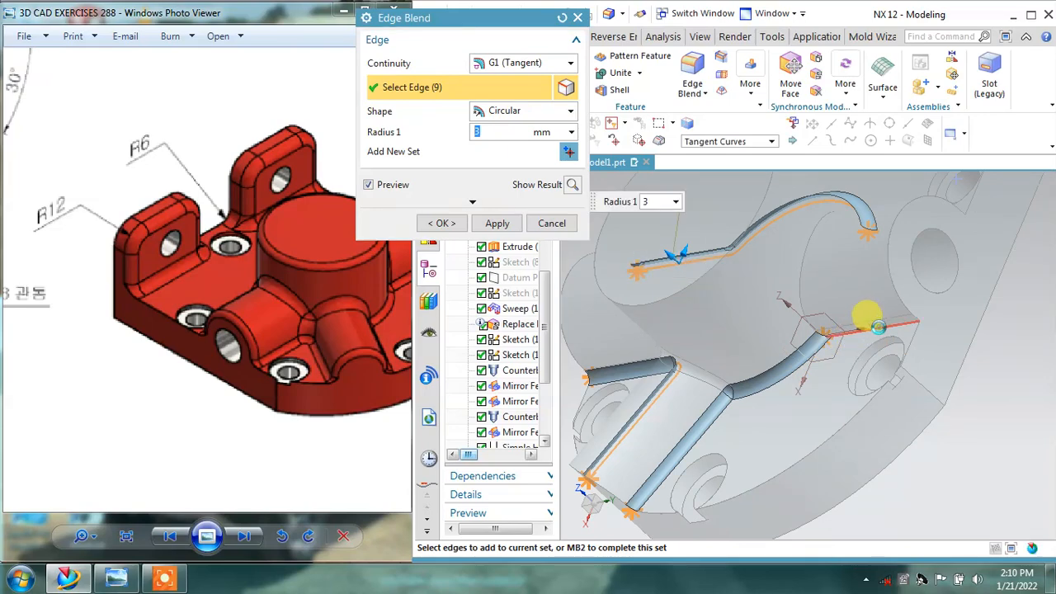
click(901, 303)
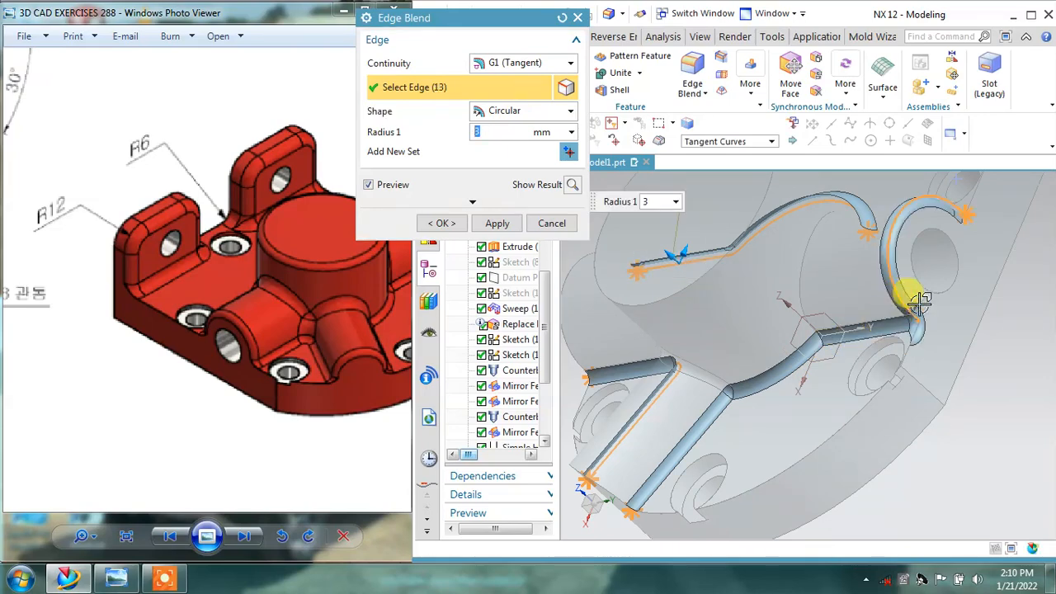
mouse_move(938, 294)
middle_down()
mouse_move(993, 305)
mouse_move(945, 336)
mouse_move(942, 313)
mouse_move(942, 342)
mouse_move(952, 318)
mouse_move(941, 284)
middle_up()
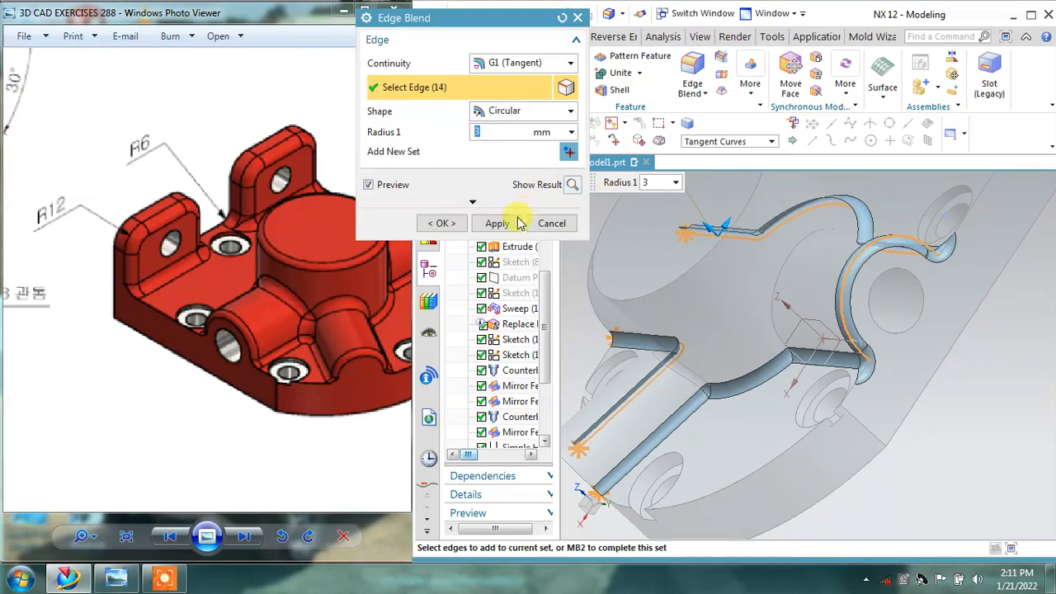
click(496, 223)
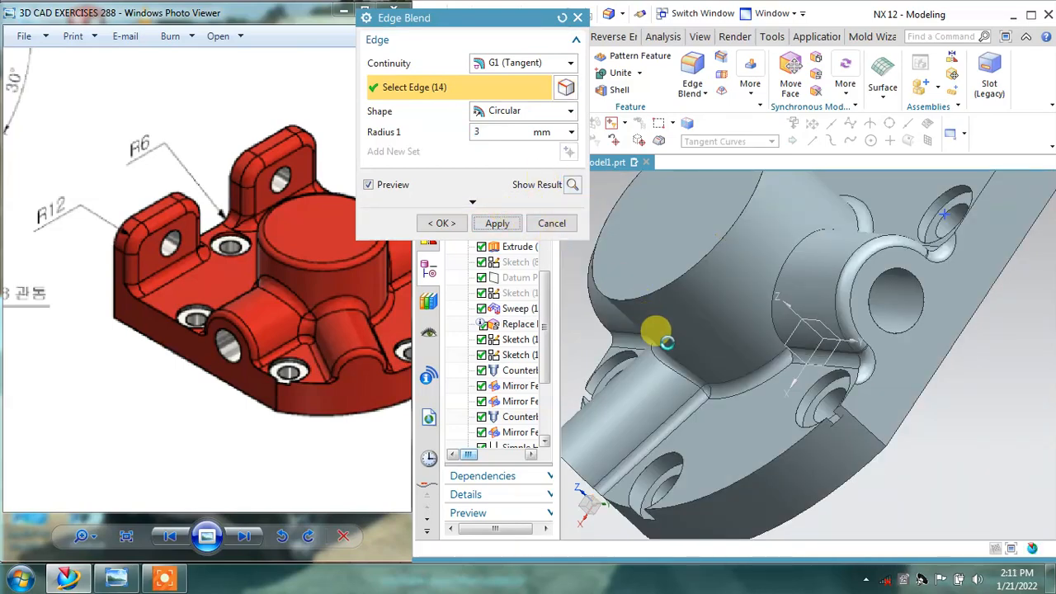
Step: View the feature information of the last edge blend, then close it and leave the Edge Blend command
middle_drag(728, 331, 770, 325)
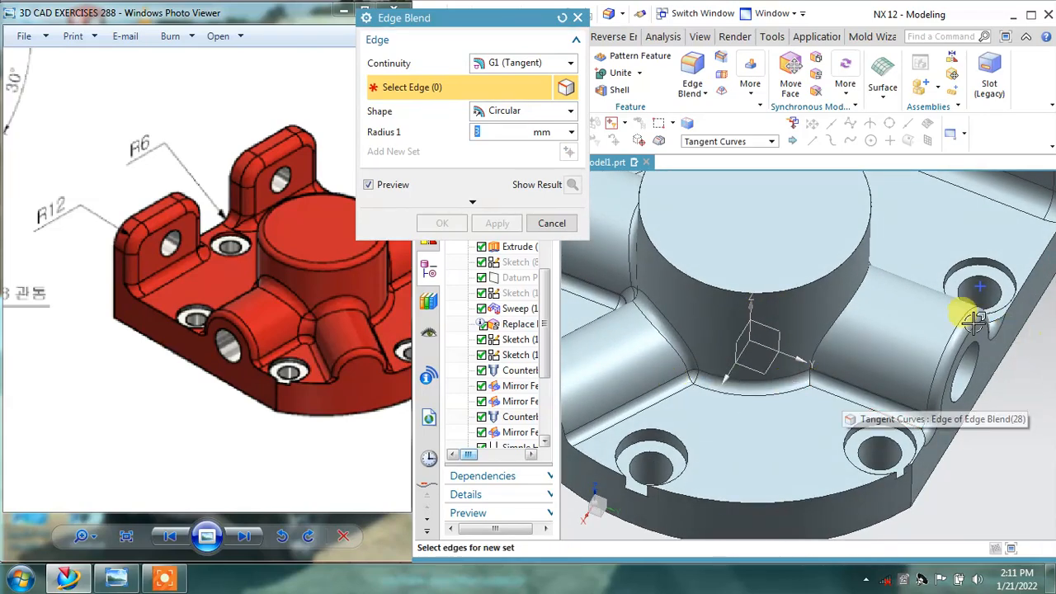
drag(546, 354, 524, 429)
double_click(518, 433)
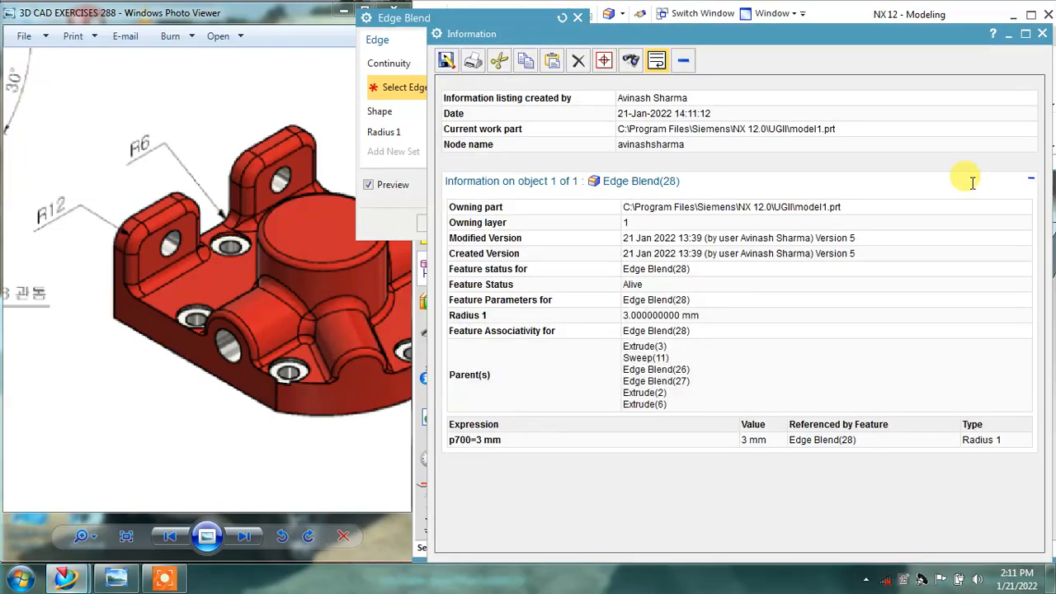
click(1042, 35)
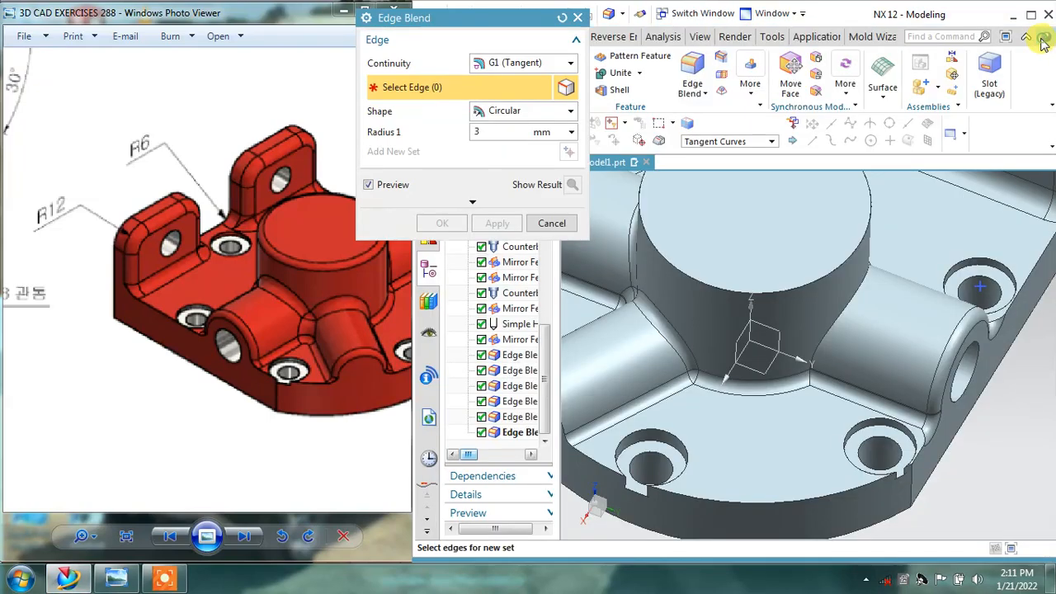
click(538, 219)
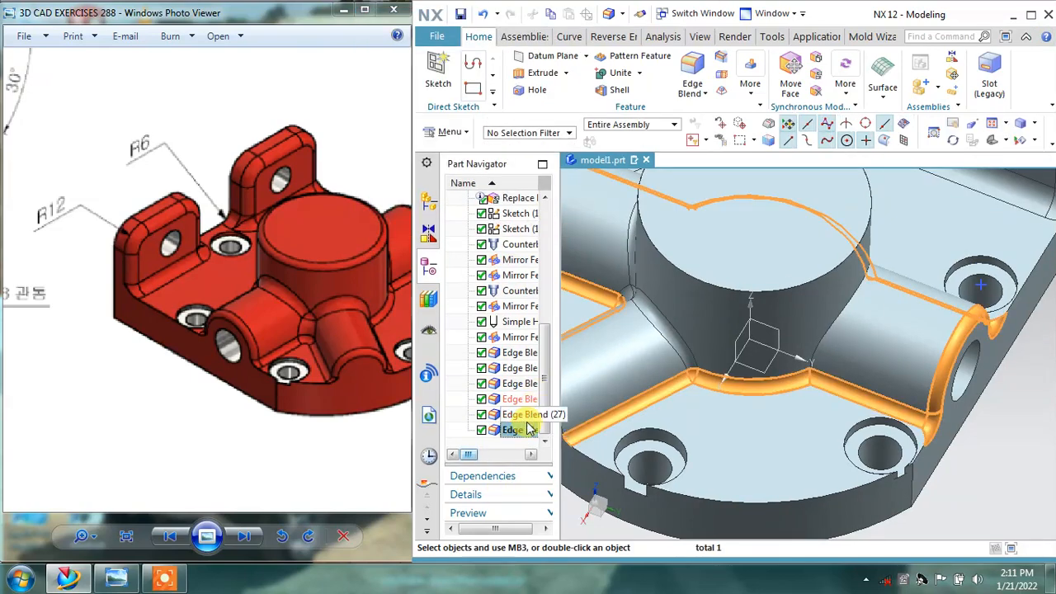
Step: Inspect the edge set of the last edge blend, cancel the edit, and undo that blend
right_click(521, 437)
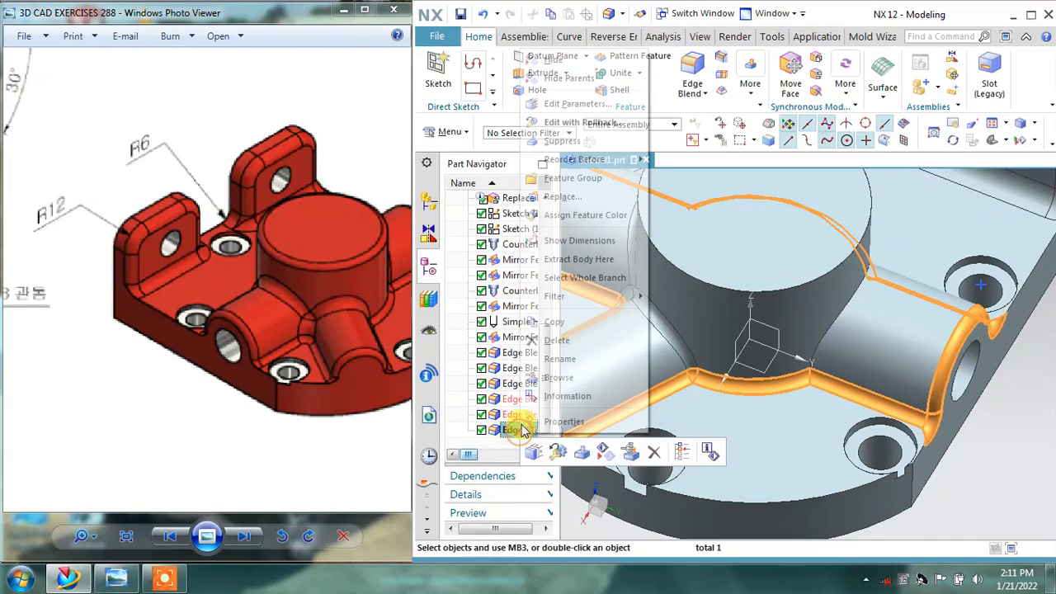
click(549, 103)
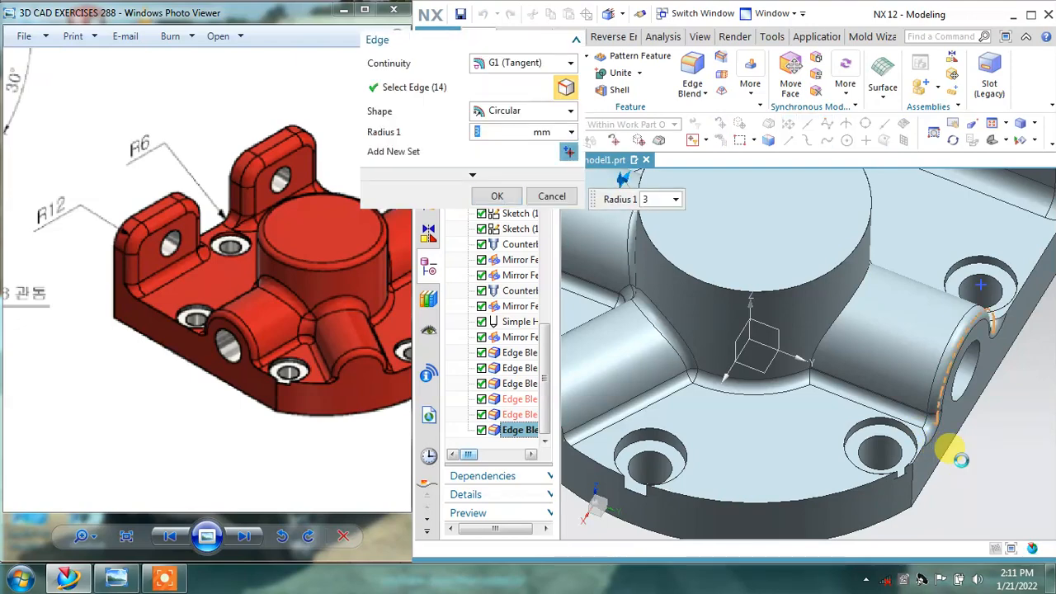
middle_drag(957, 455, 940, 428)
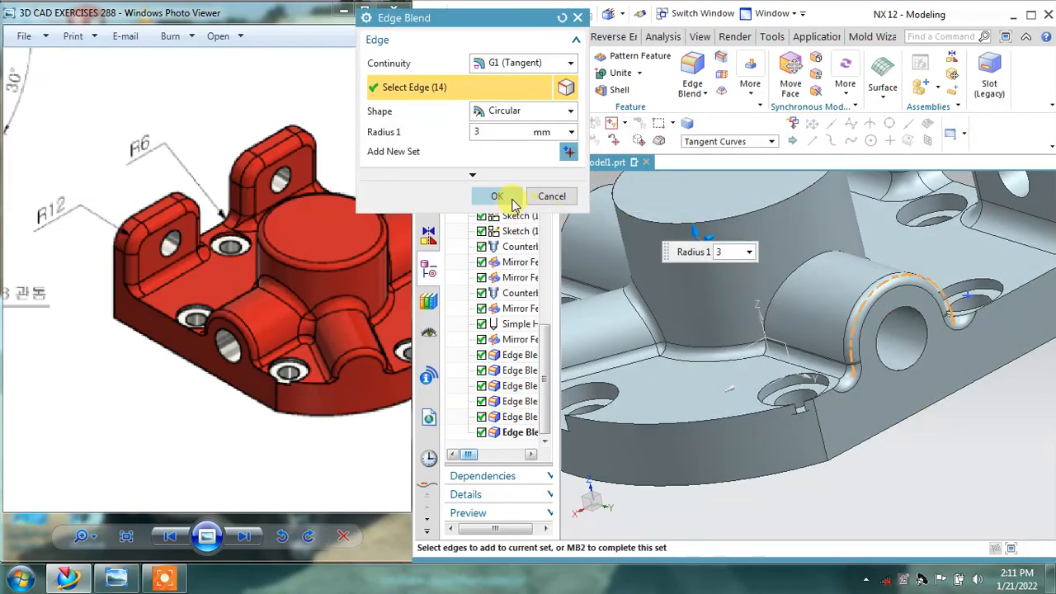
click(474, 174)
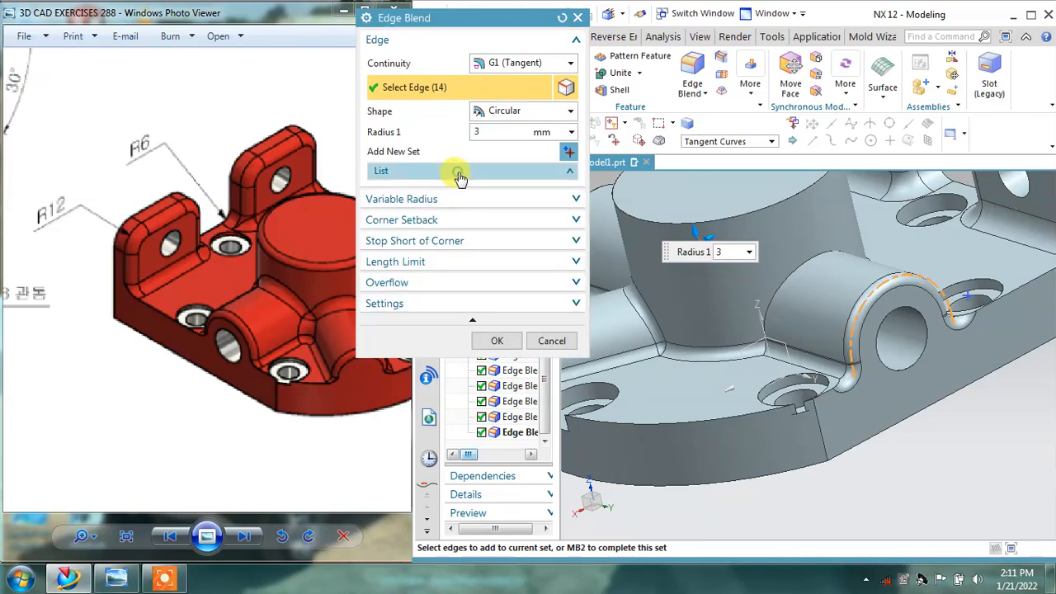
click(458, 173)
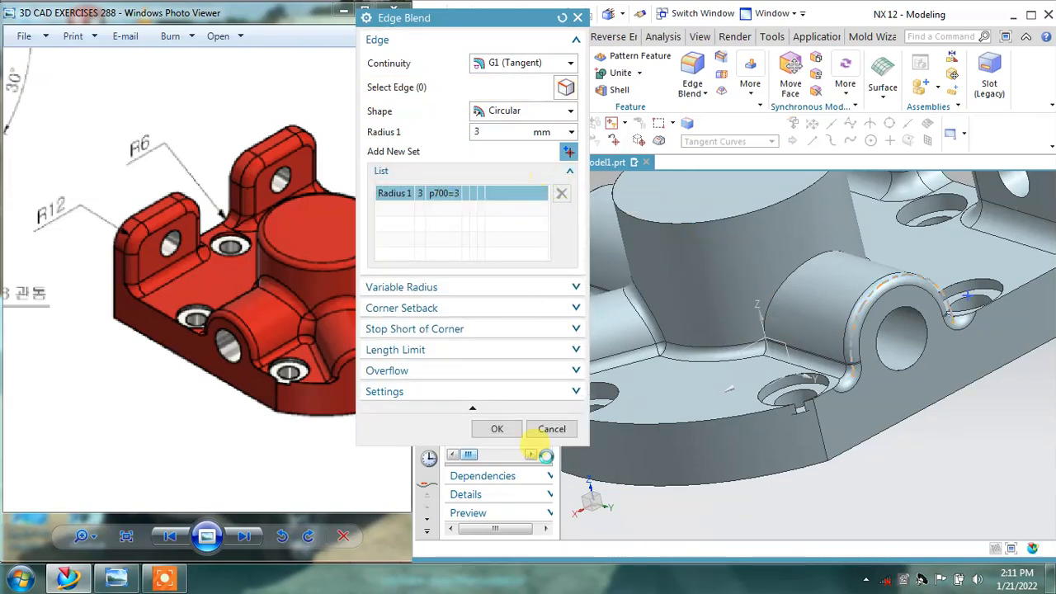
click(548, 427)
key(ctrl+z)
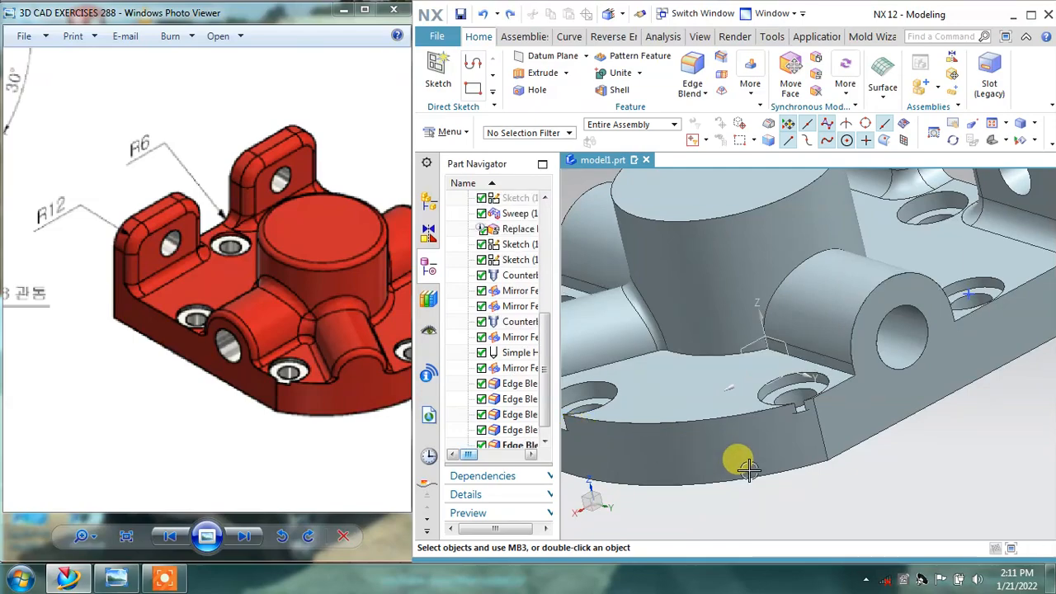
Step: Blend the edges where the bored bosses, angled boss and central cylinder meet the base with a 3 mm radius
middle_drag(777, 385, 734, 346)
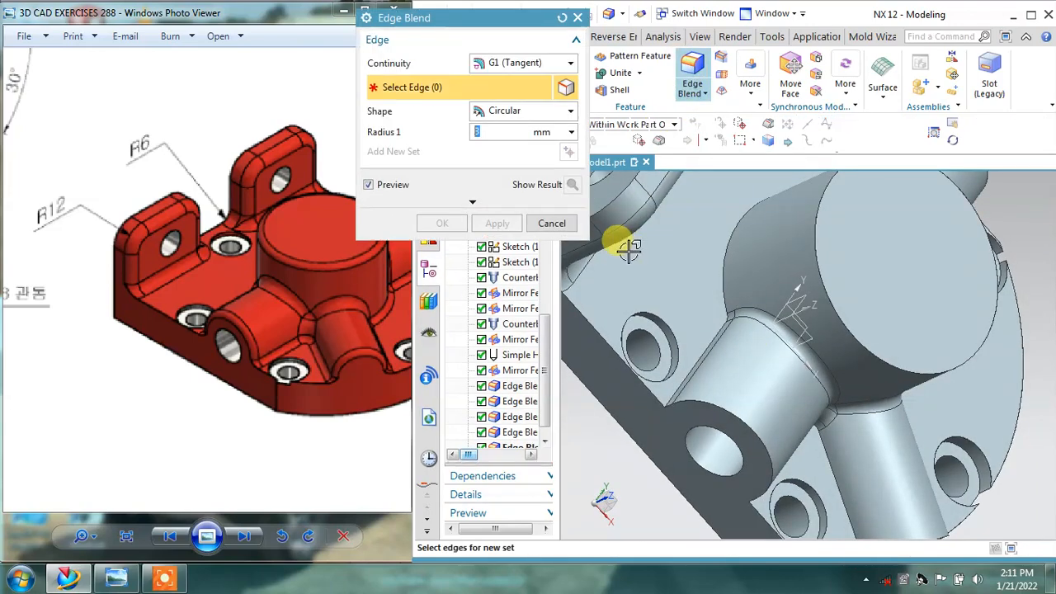
click(703, 348)
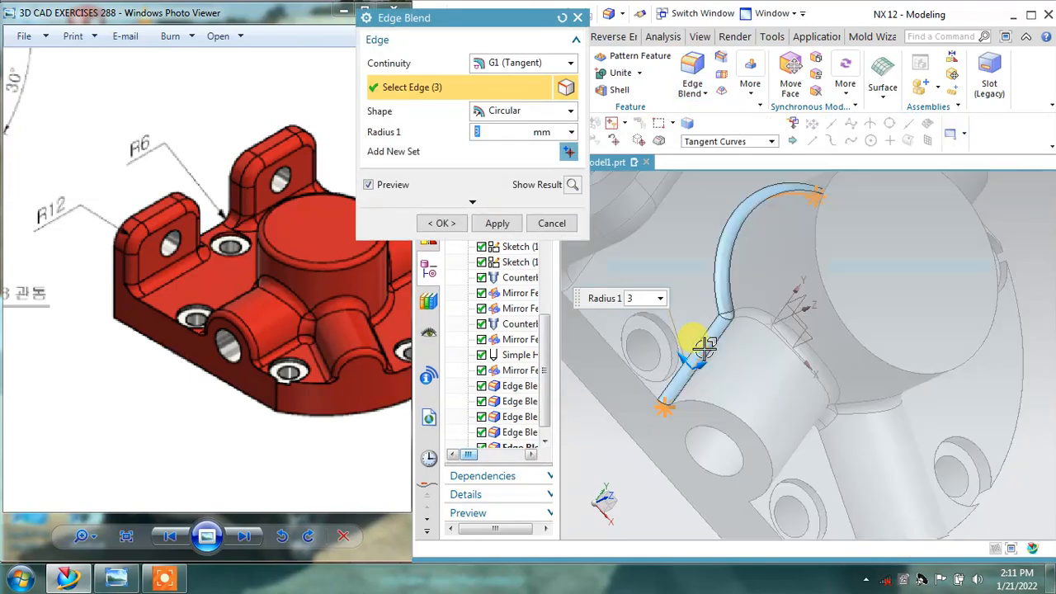
middle_drag(762, 354, 744, 401)
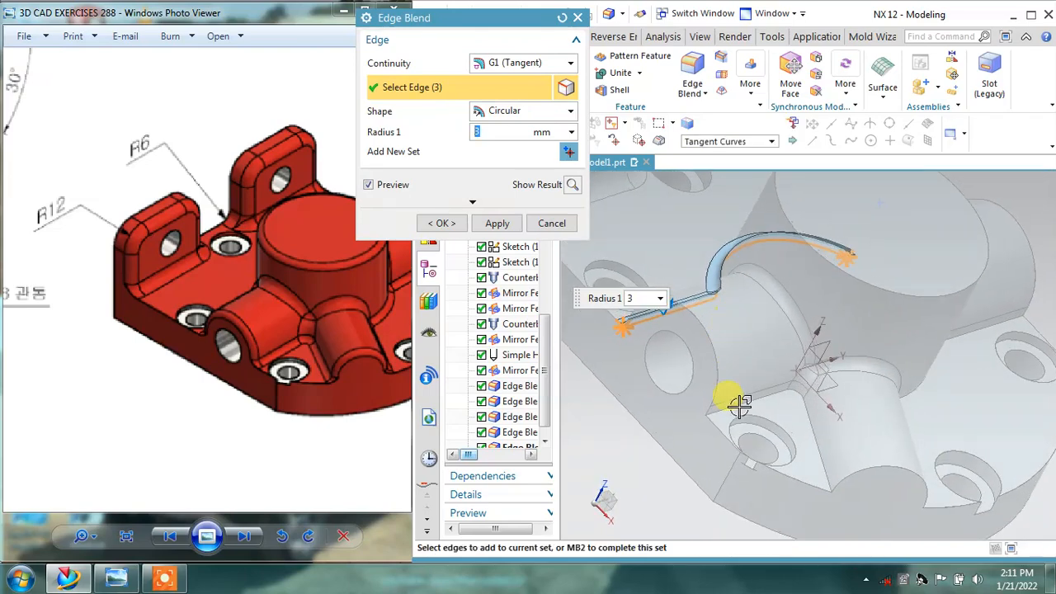
click(734, 404)
middle_drag(797, 429, 850, 445)
click(857, 435)
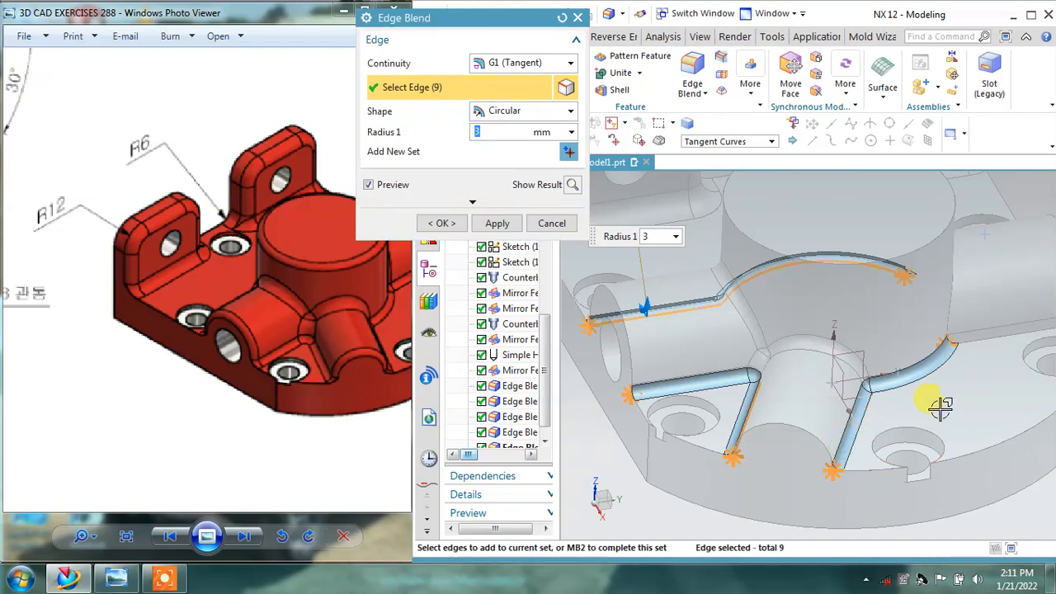
middle_drag(914, 339, 890, 347)
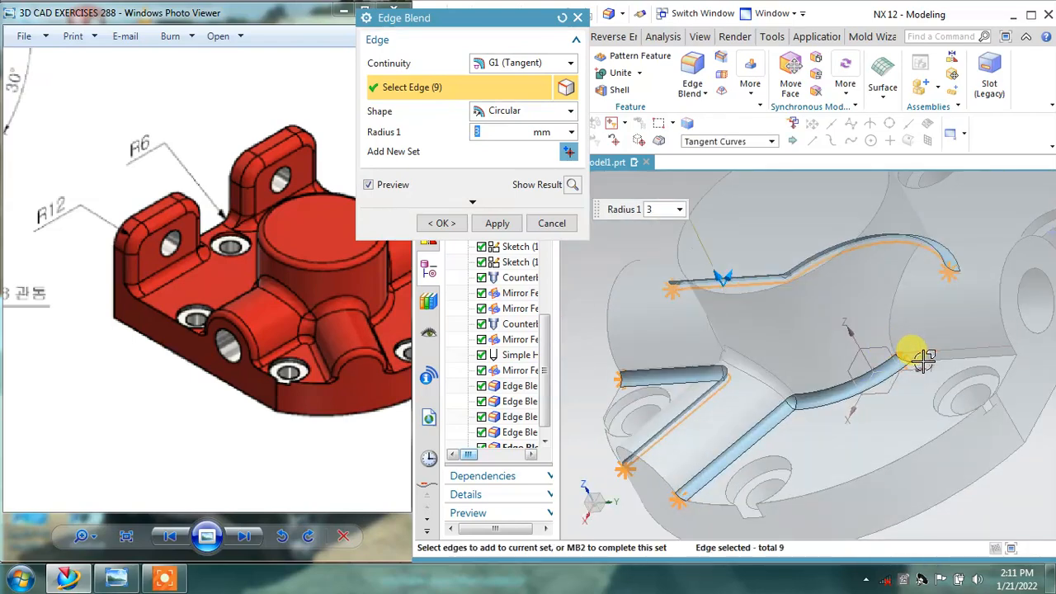
click(928, 360)
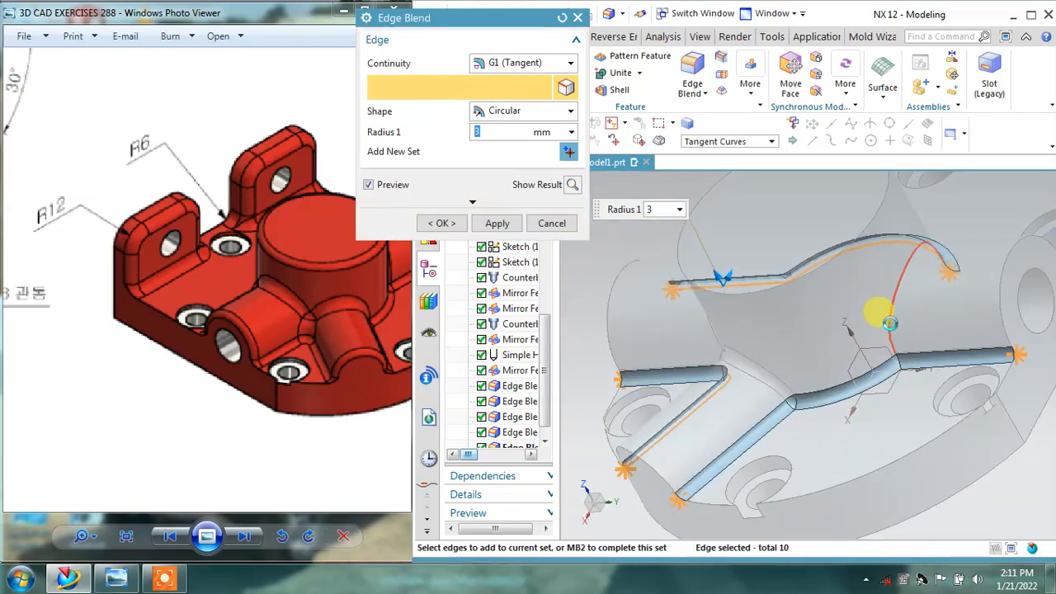
middle_drag(872, 299, 940, 348)
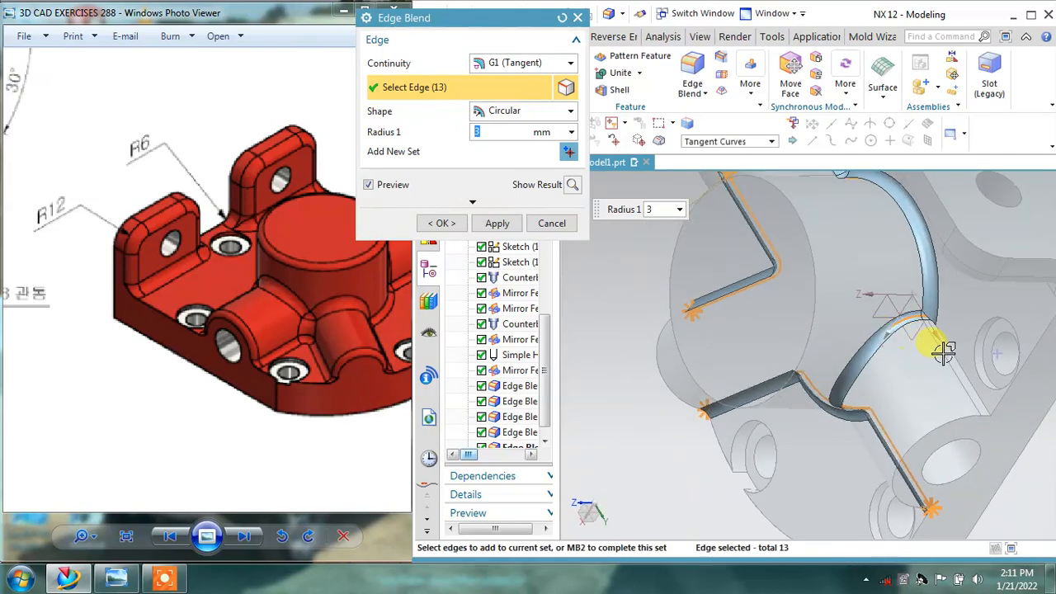
click(954, 351)
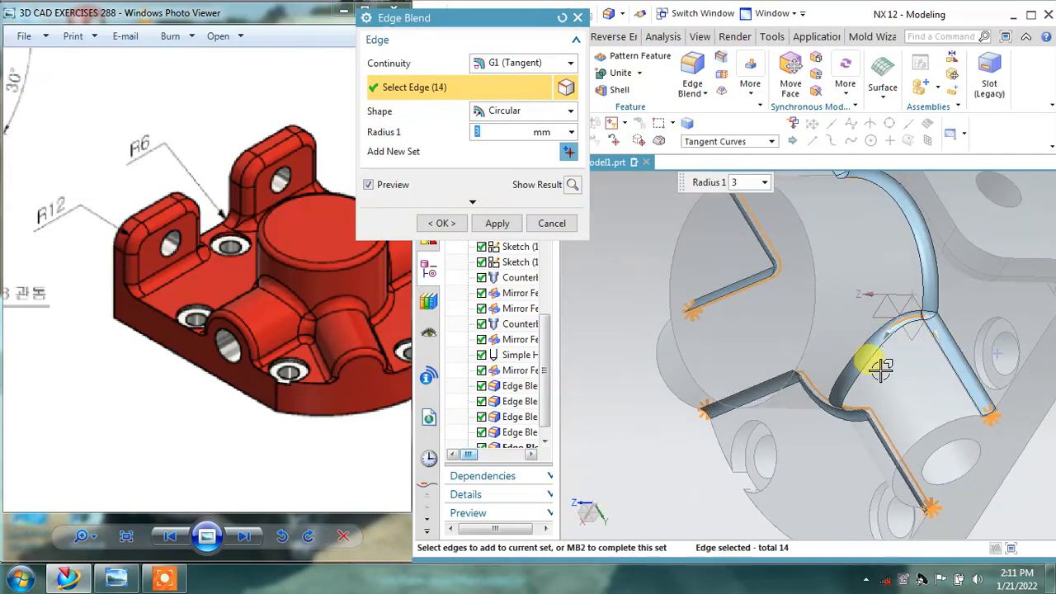
middle_drag(880, 370, 961, 346)
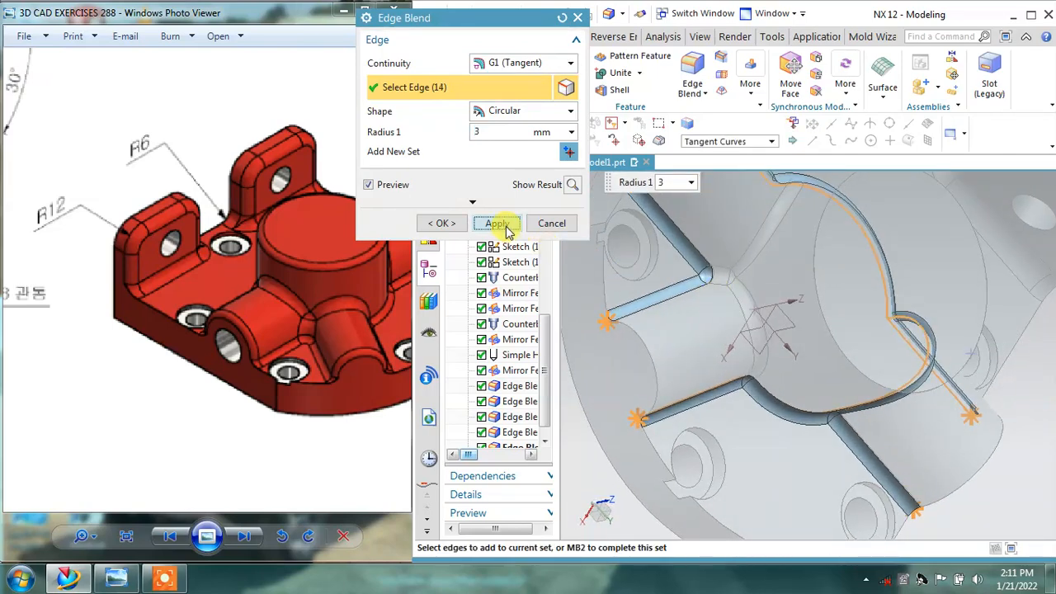
click(505, 229)
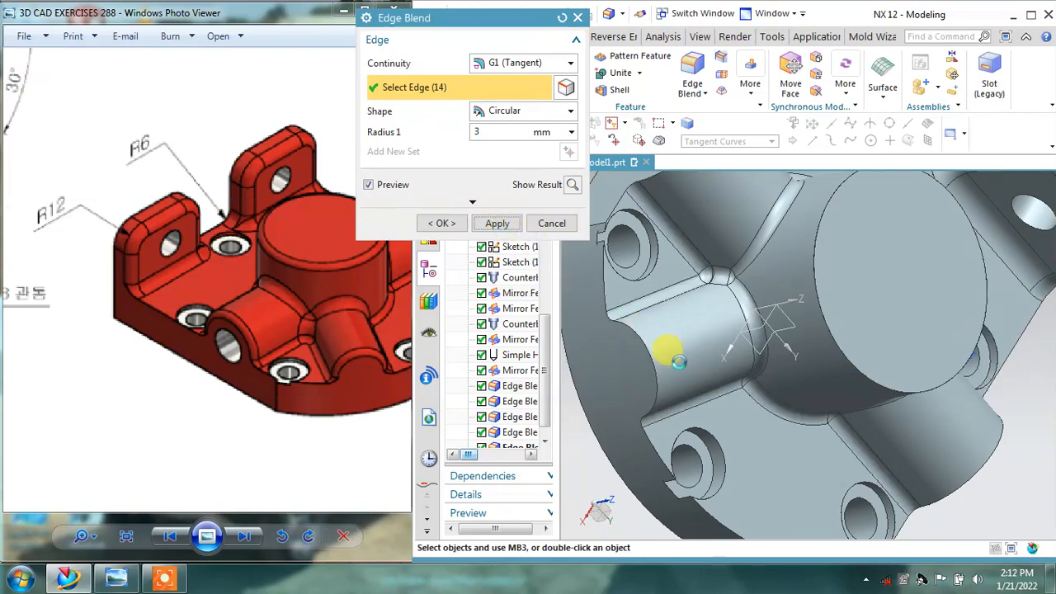
scroll(677, 357, up, 3)
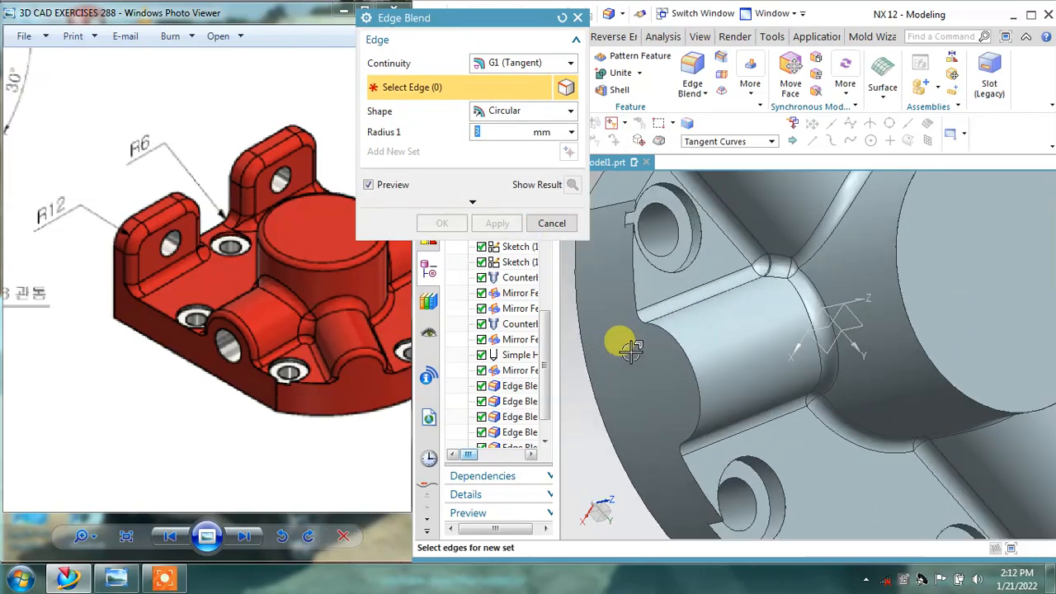
click(690, 357)
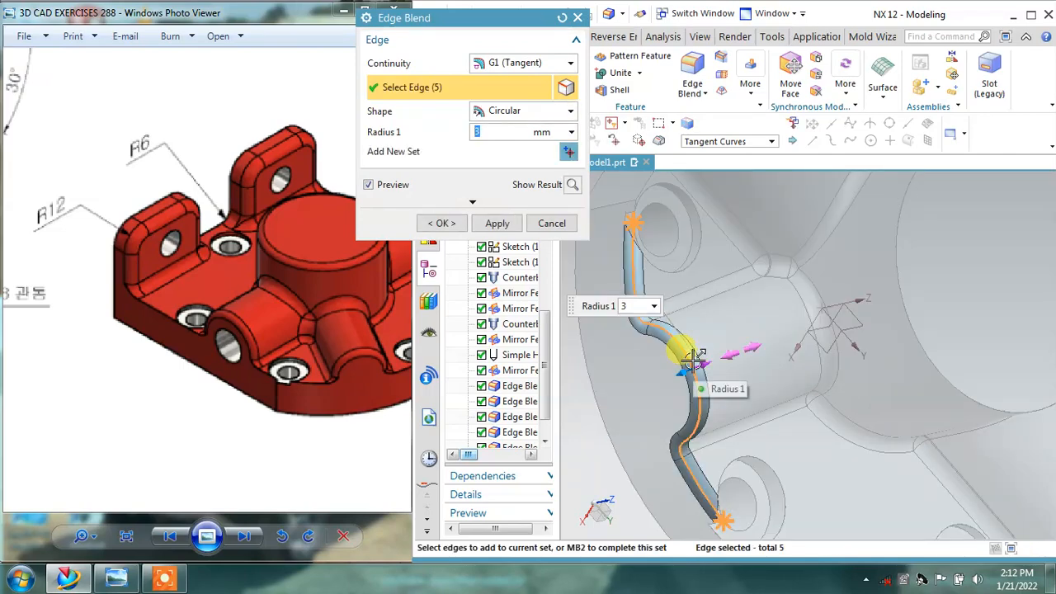
click(509, 63)
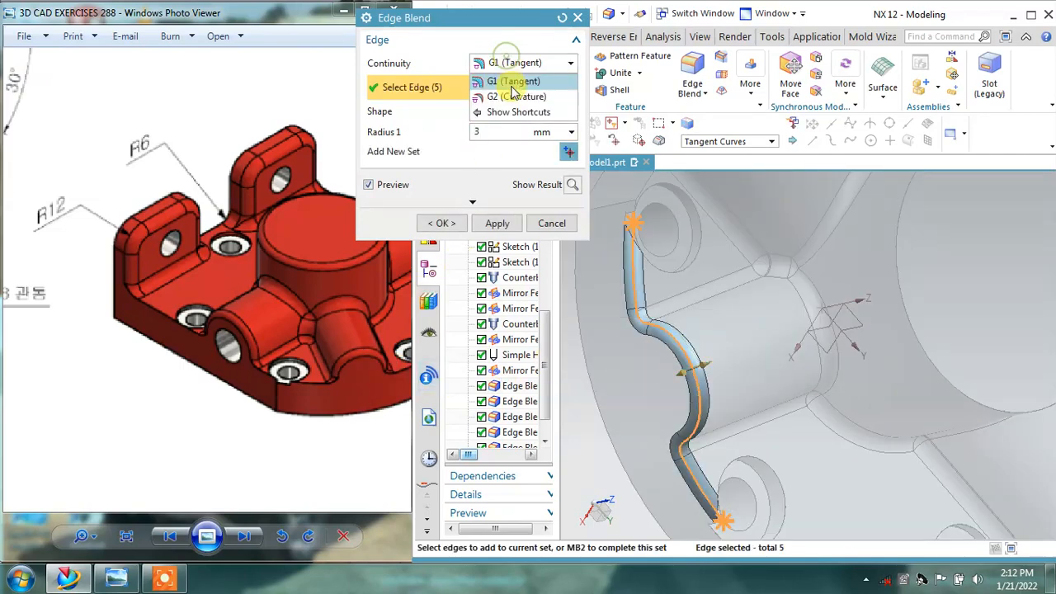
click(508, 82)
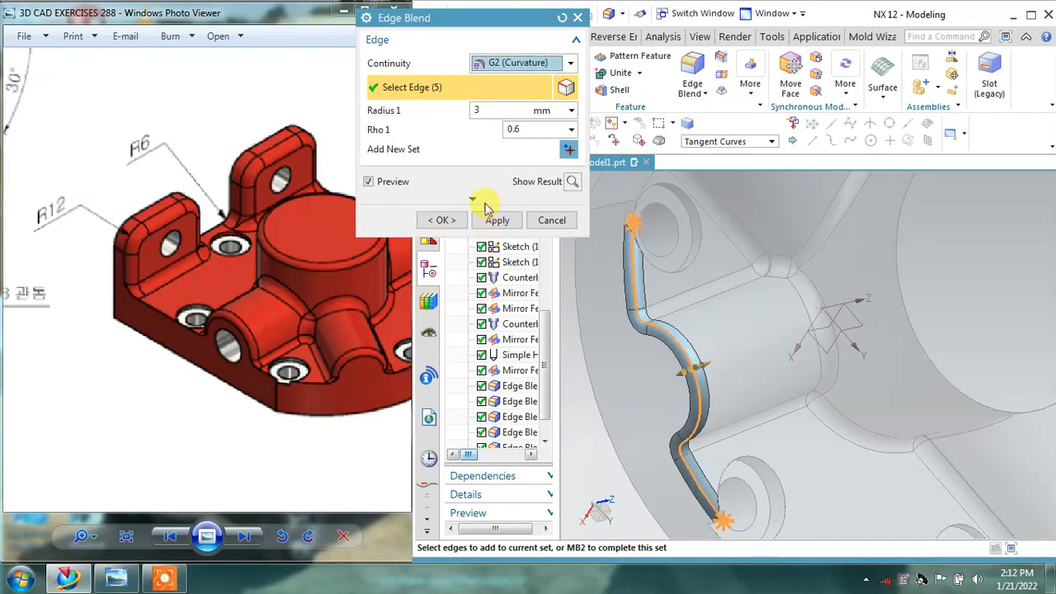
click(567, 219)
Step: Try to blend a bored boss's outer edge chain with G2 (Curvature) continuity, 3 mm radius and Rho 0.6, and undo the recent blends
middle_drag(605, 278, 639, 284)
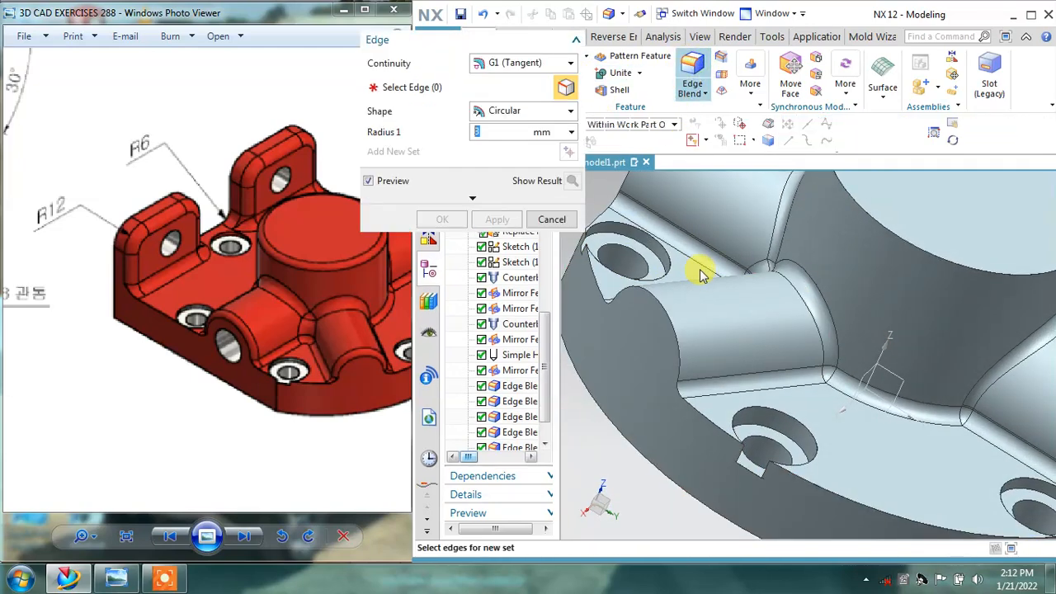
mouse_move(699, 267)
middle_down()
mouse_move(709, 321)
mouse_move(693, 268)
middle_up()
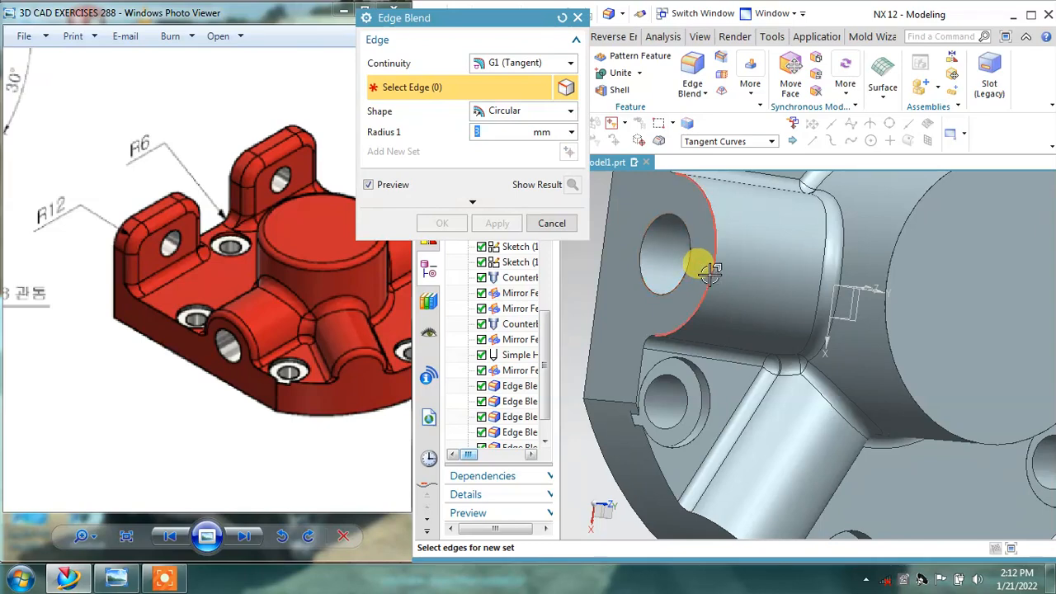
click(710, 275)
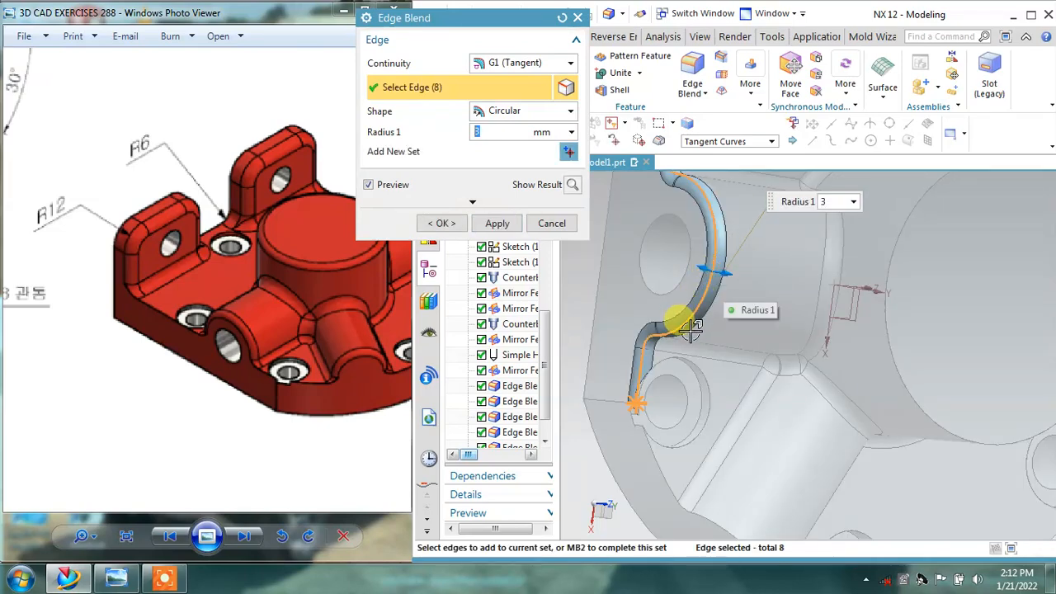
shift+middle_drag(728, 210, 731, 288)
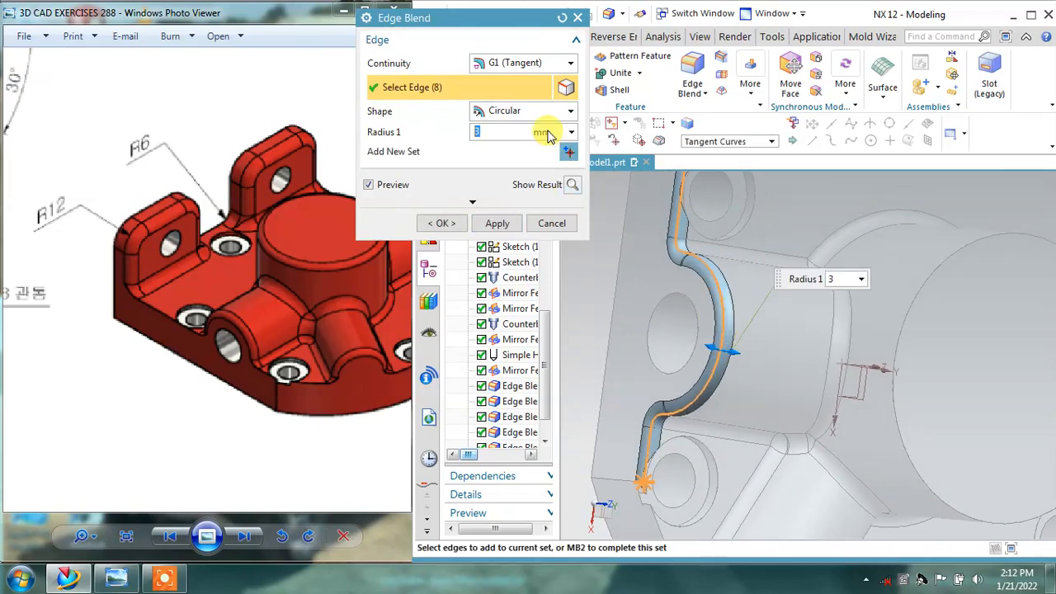
click(508, 115)
click(505, 126)
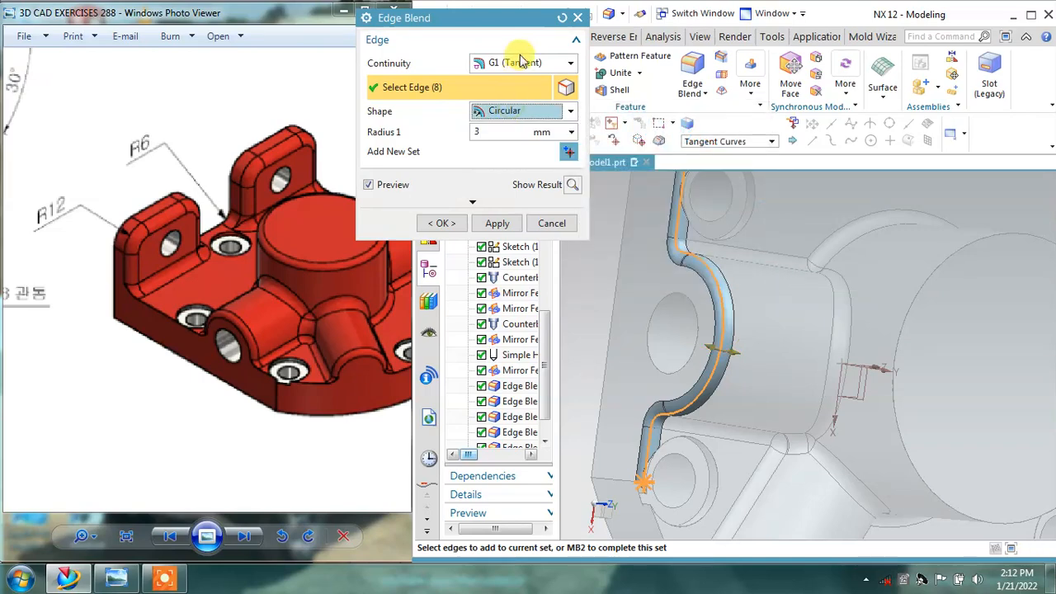
click(518, 63)
click(518, 98)
click(499, 220)
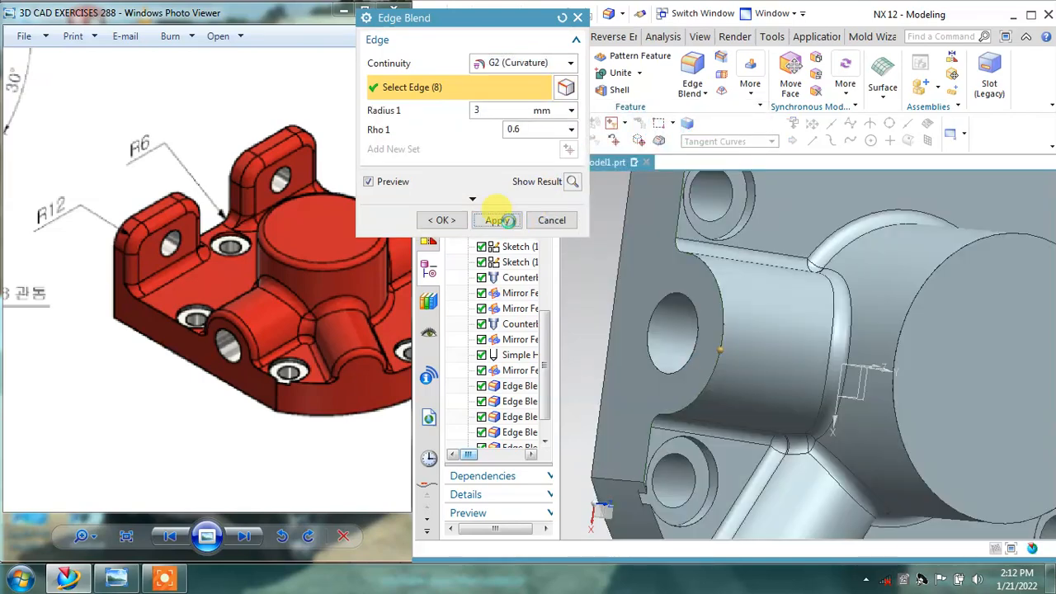
click(551, 219)
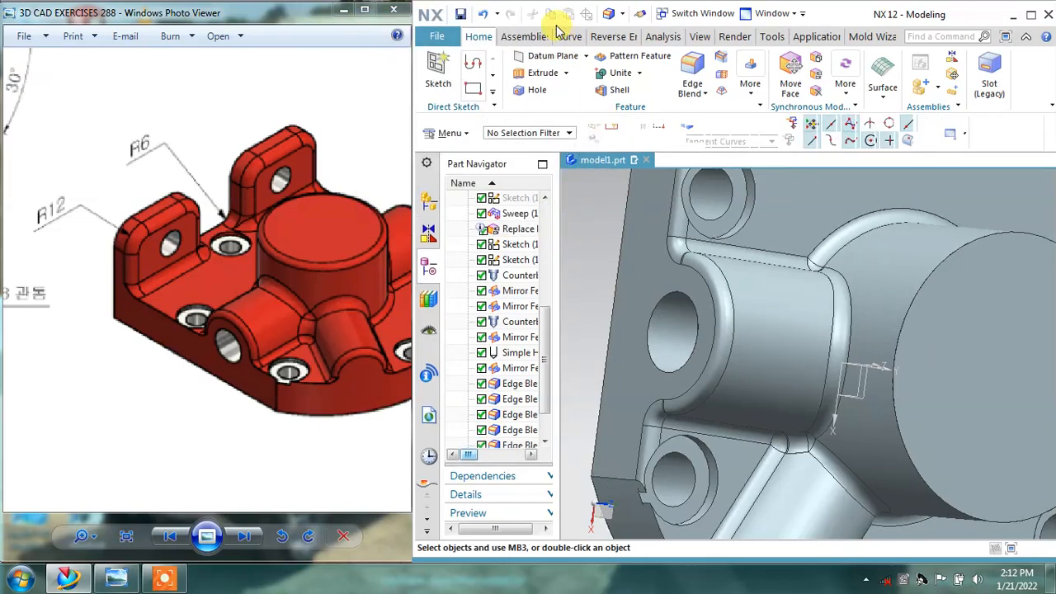
click(485, 16)
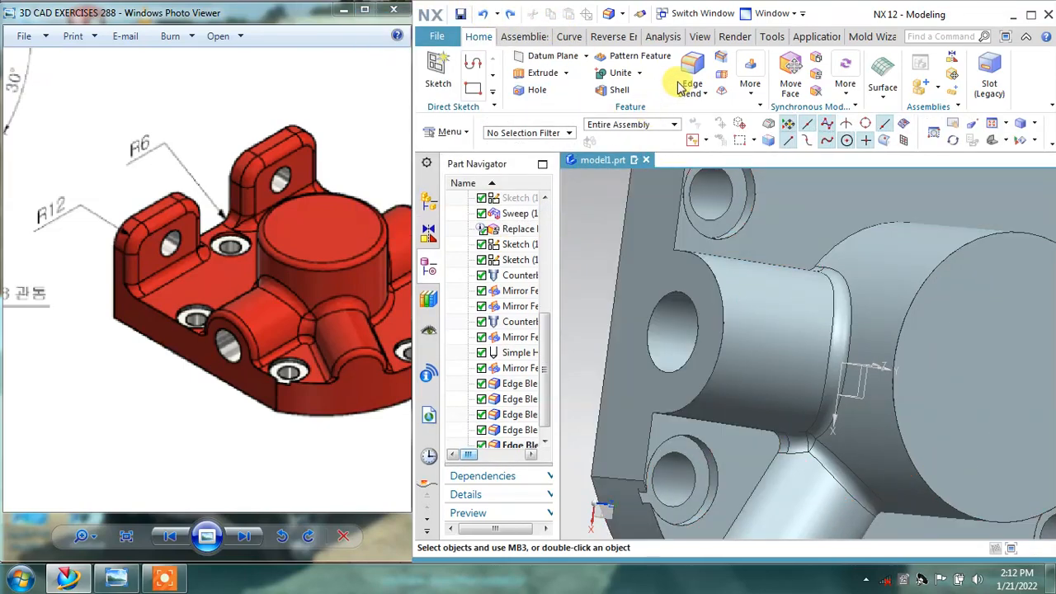
Step: Blend the outer arcs of both bored bosses and the angled boss with G2 (Curvature) continuity, 3 mm radius and Rho 0.6
click(719, 287)
scroll(754, 339, down, 3)
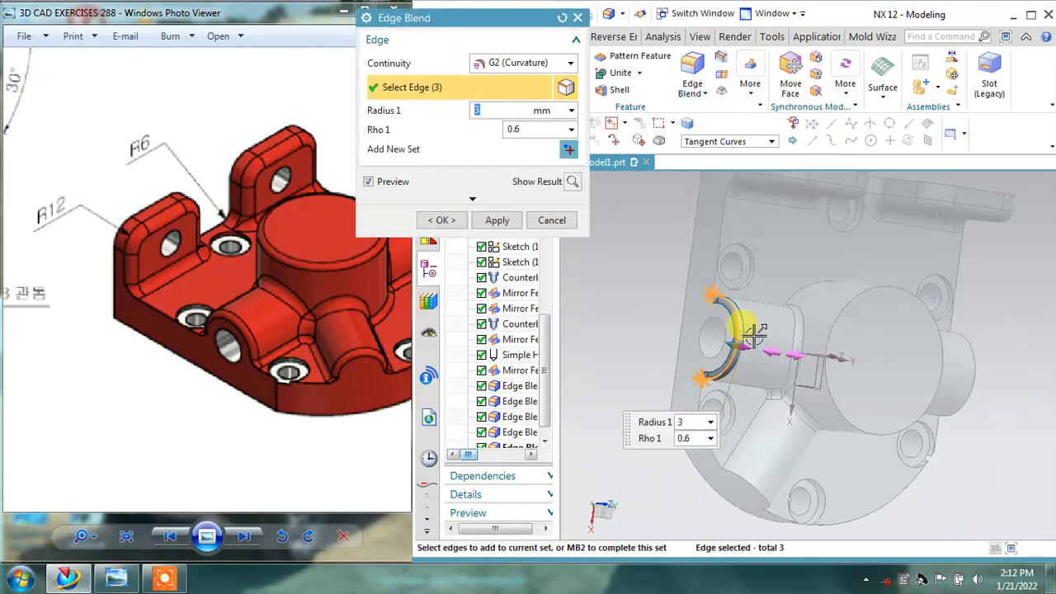
scroll(754, 500, up, 1)
click(761, 492)
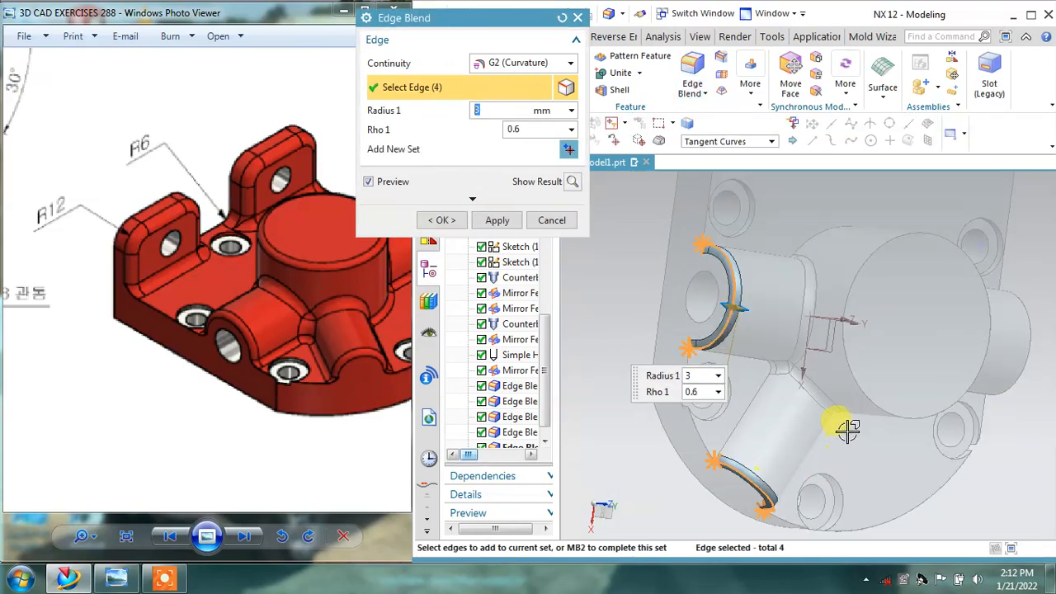
middle_drag(841, 424, 791, 272)
click(940, 363)
click(497, 220)
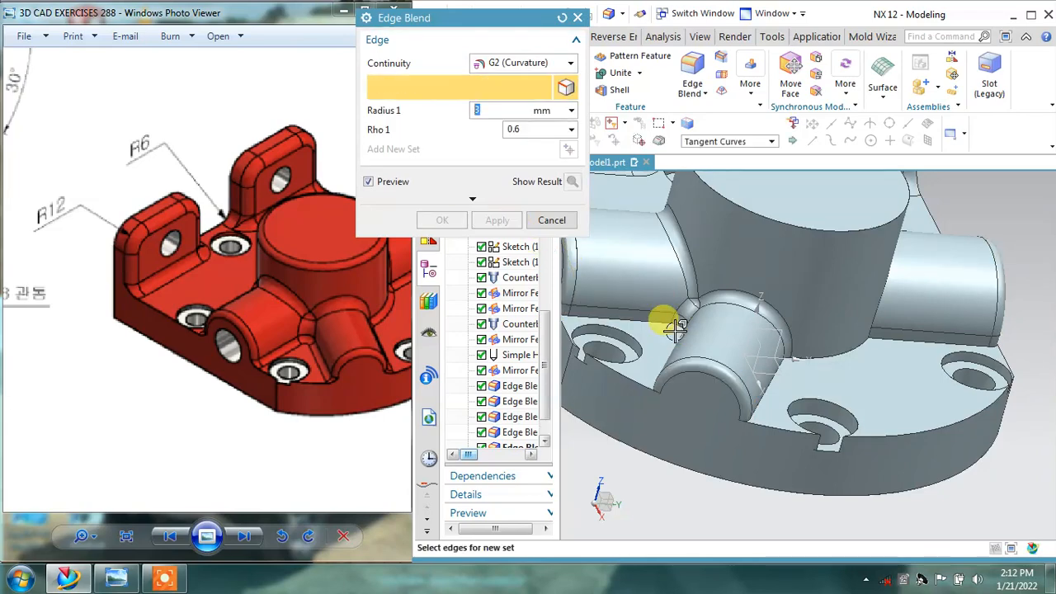
Step: Blend the base edges between one bored boss and the angled boss with a 3 mm radius and Rho 0.6
middle_drag(677, 322, 717, 373)
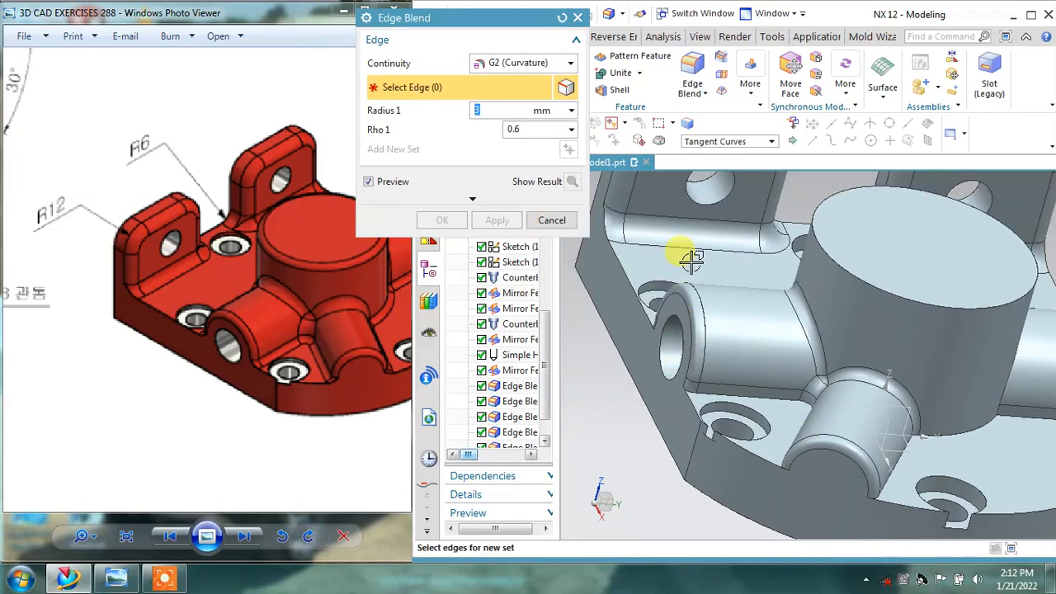
click(735, 396)
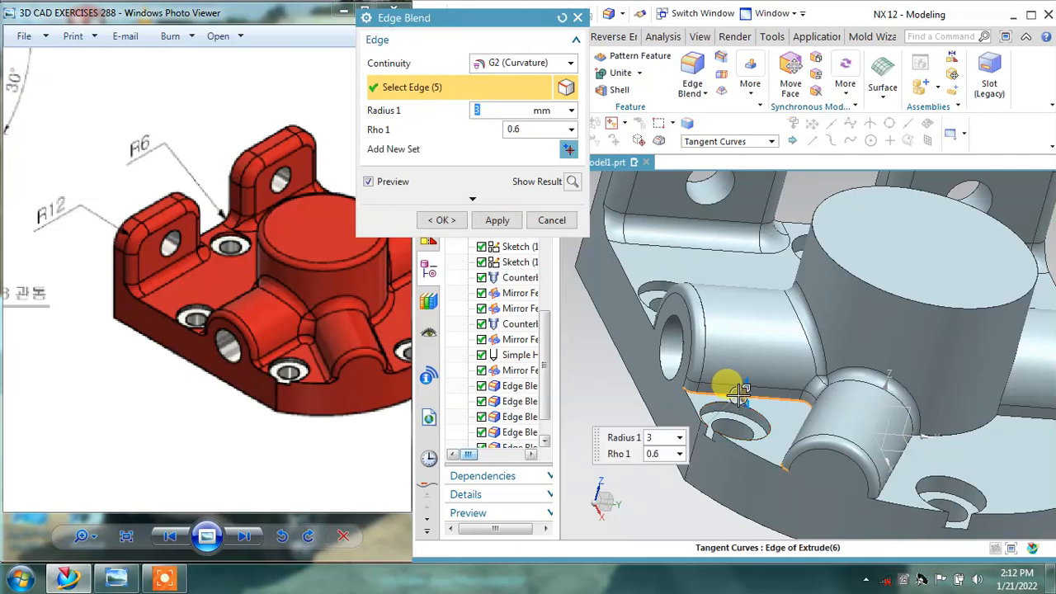
middle_drag(740, 396, 650, 369)
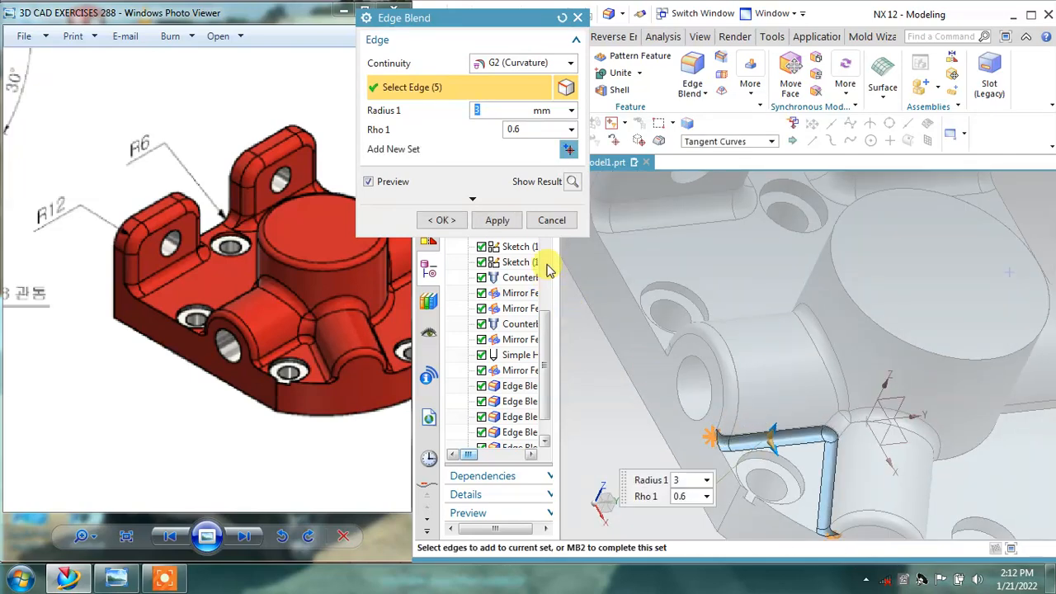
click(497, 221)
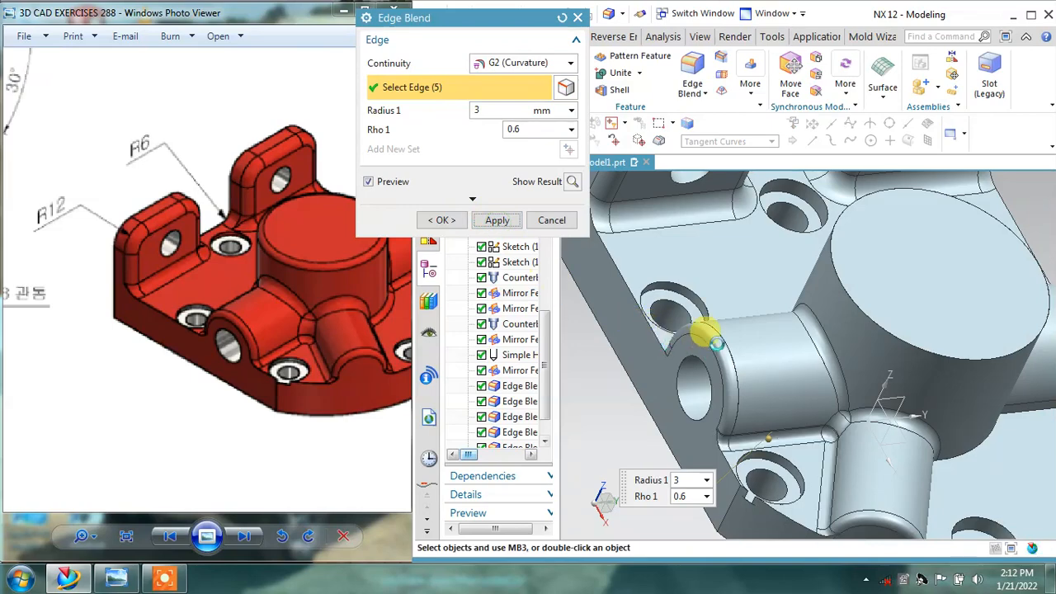
Step: Blend the remaining base edges of the bored bosses, central cylinder and angled boss with G2 (Curvature) continuity, 3 mm radius and Rho 0.6
middle_click(714, 349)
middle_drag(733, 370, 765, 401)
click(762, 401)
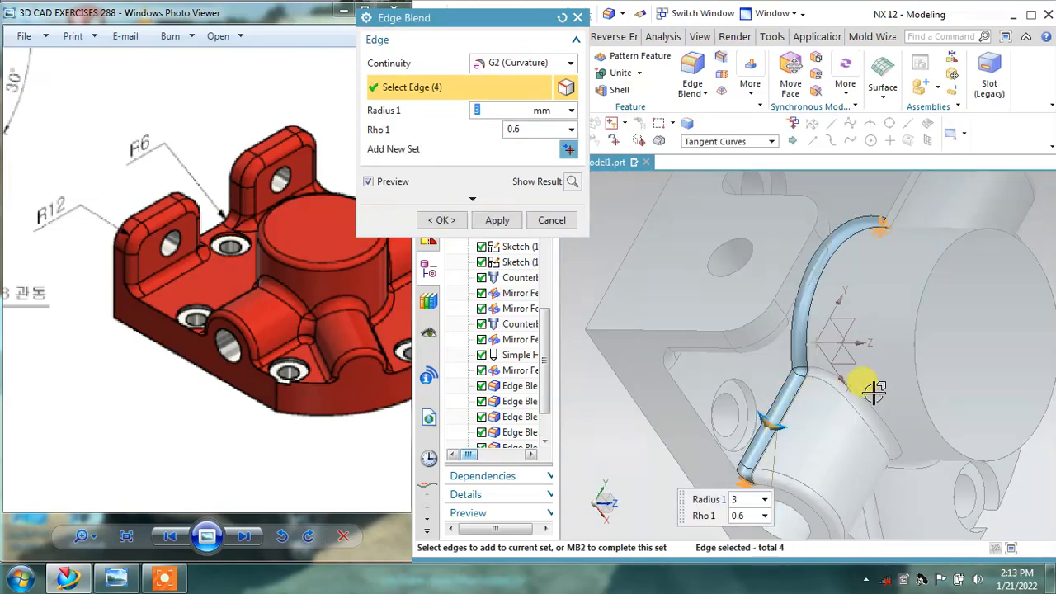
middle_drag(874, 392, 796, 287)
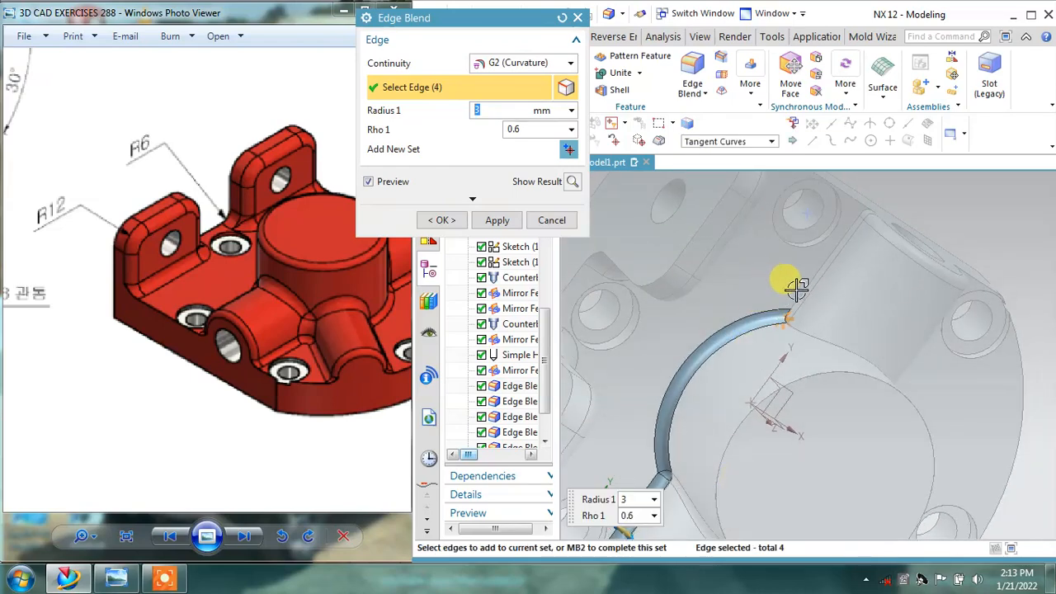
middle_drag(896, 341, 793, 236)
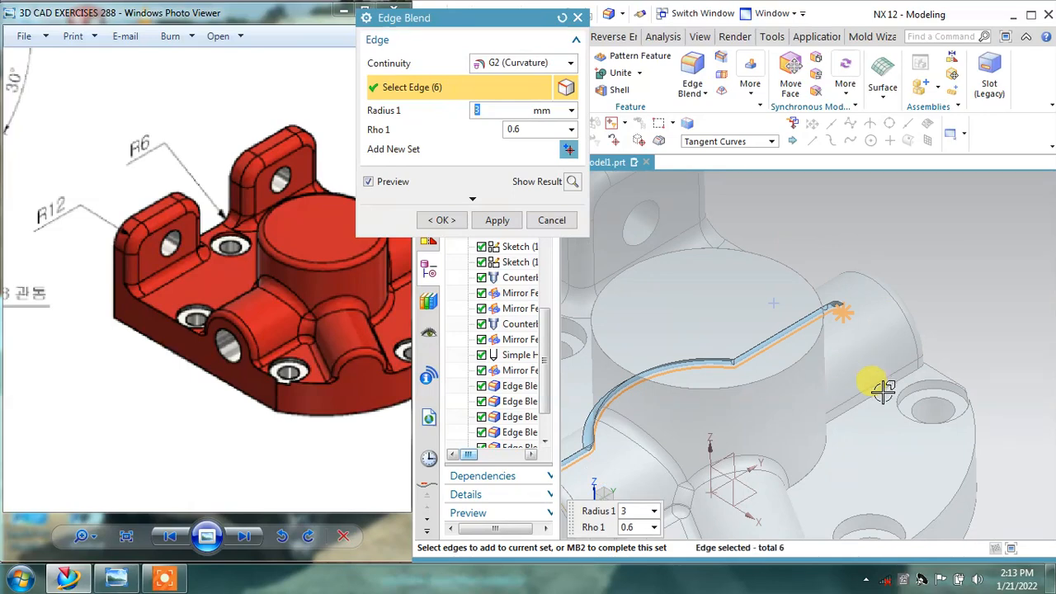
click(876, 397)
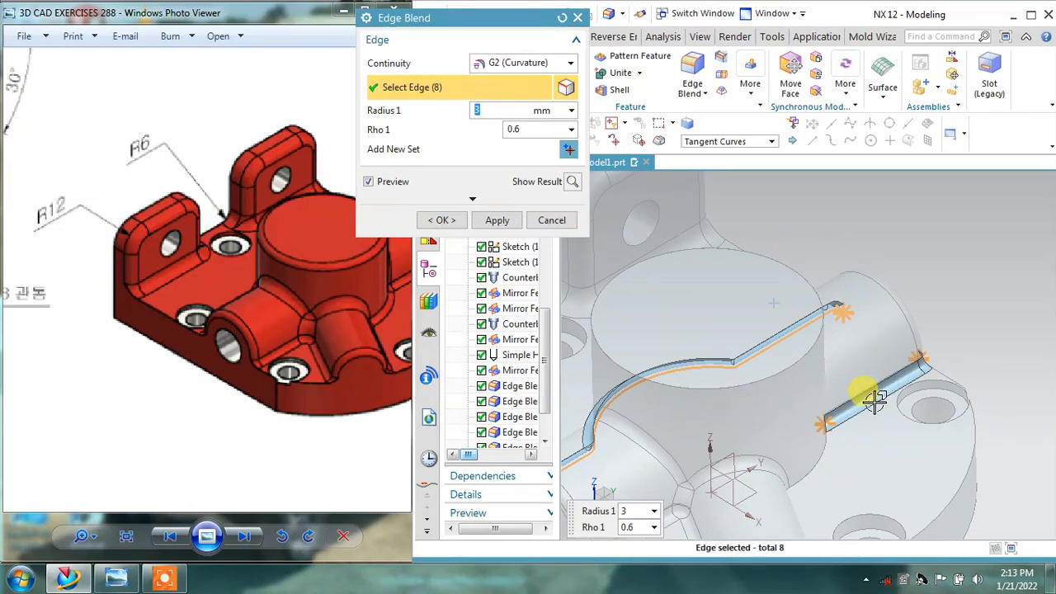
middle_drag(876, 399, 954, 272)
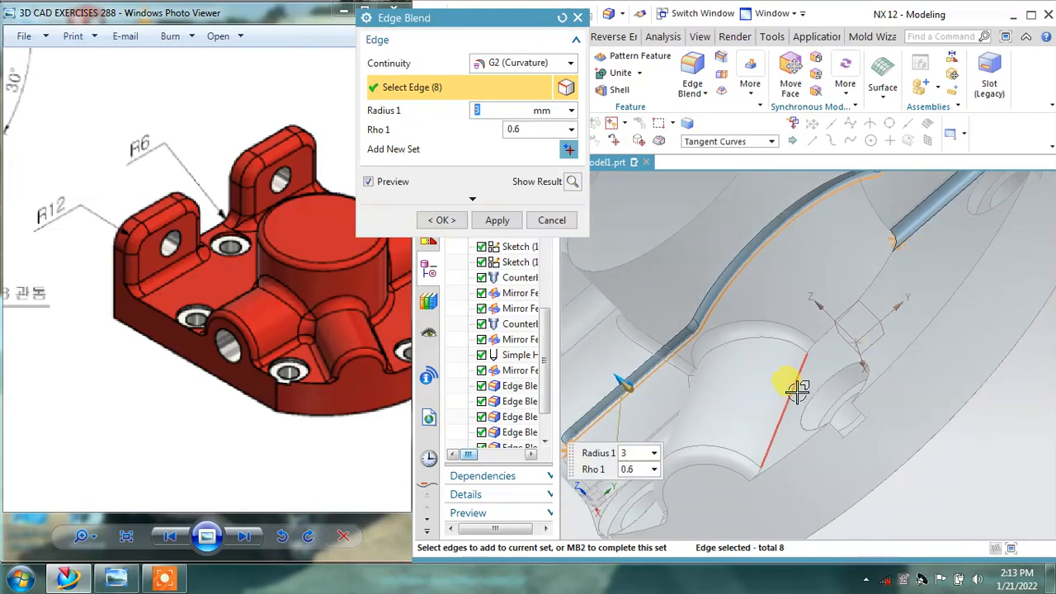
click(797, 392)
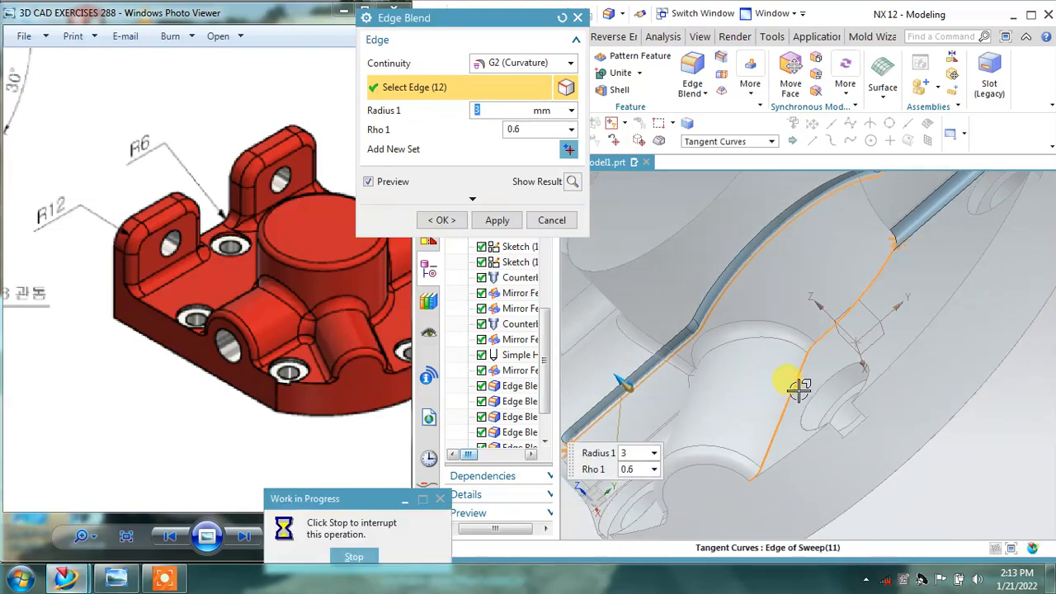
click(496, 220)
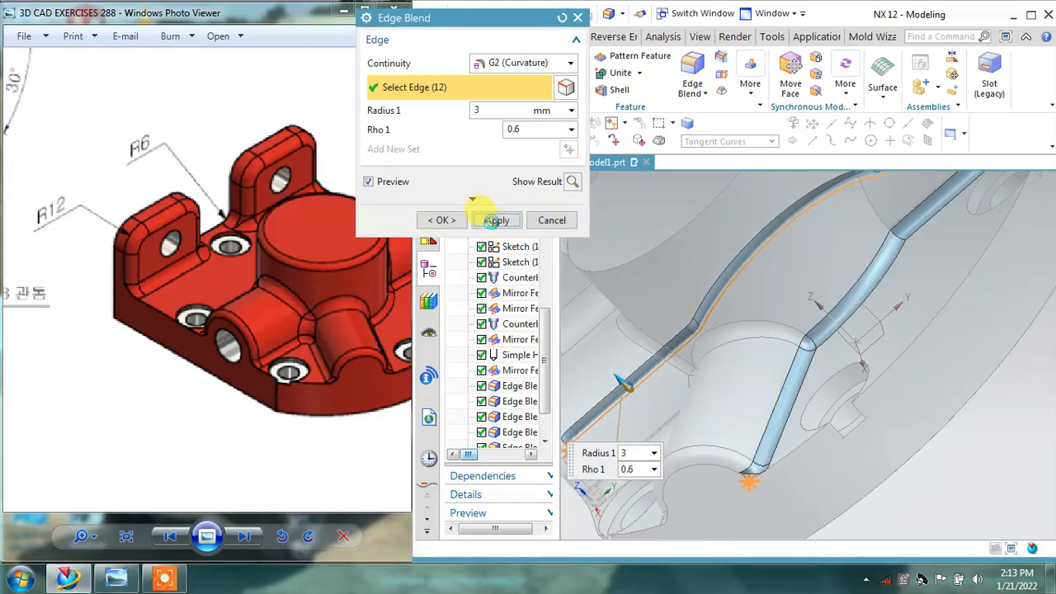
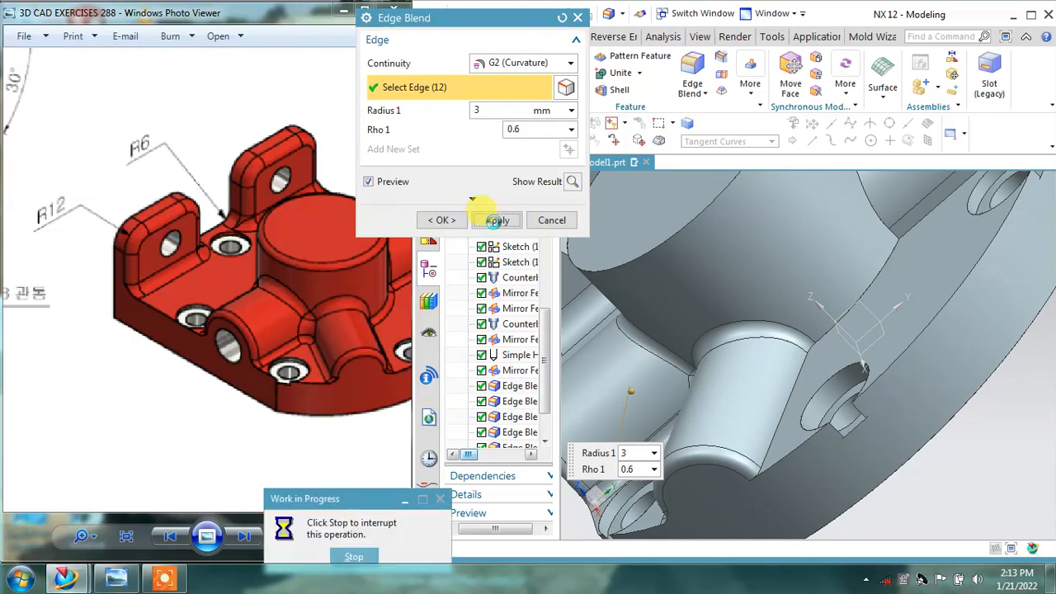
click(551, 220)
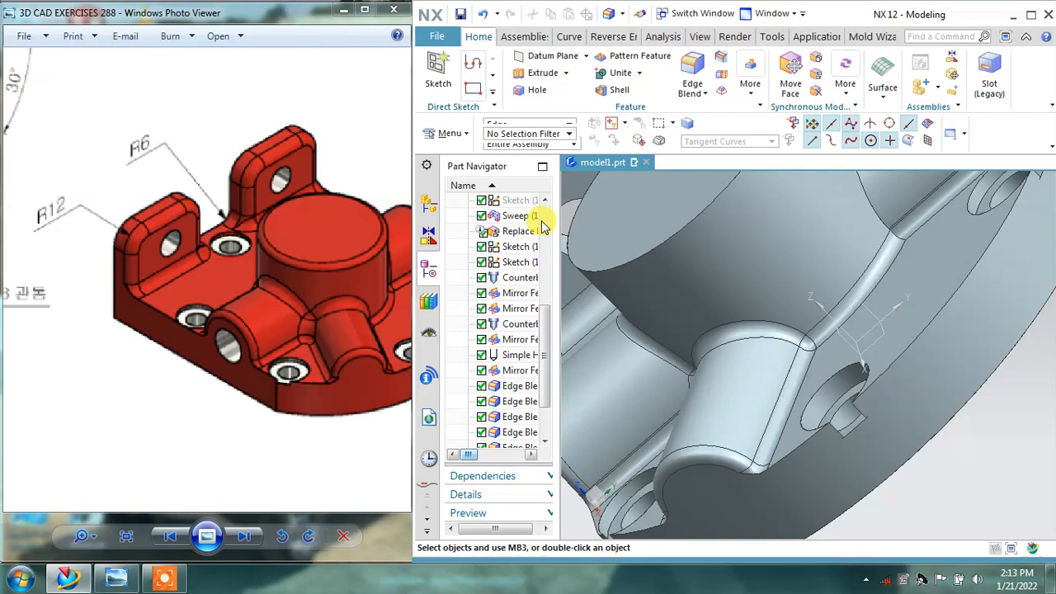
Step: Change the continuity of the last edge blend to G1 (Tangent)
scroll(528, 388, down, 2)
right_click(519, 431)
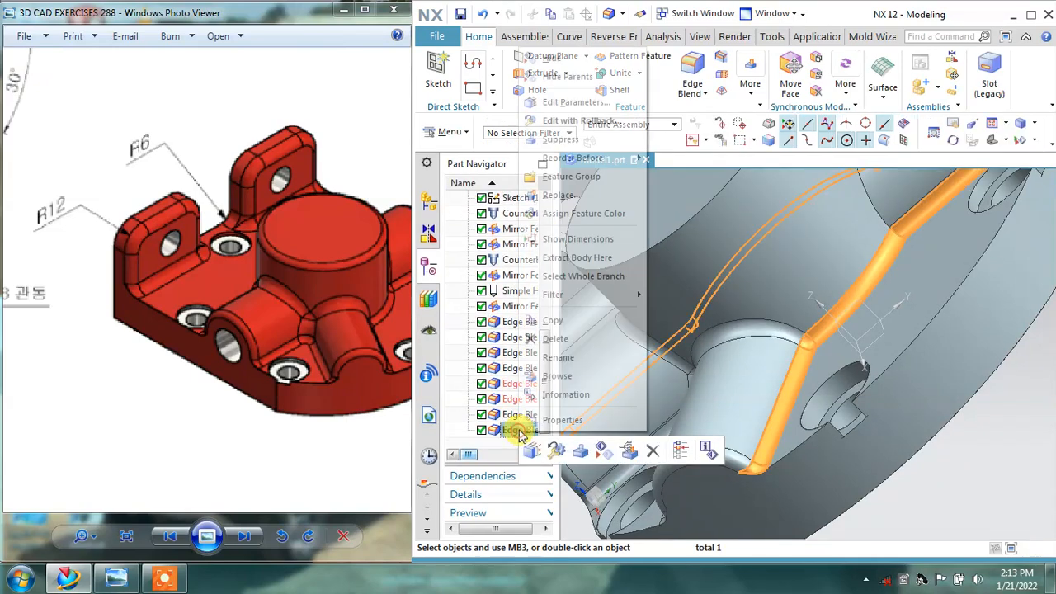
click(545, 105)
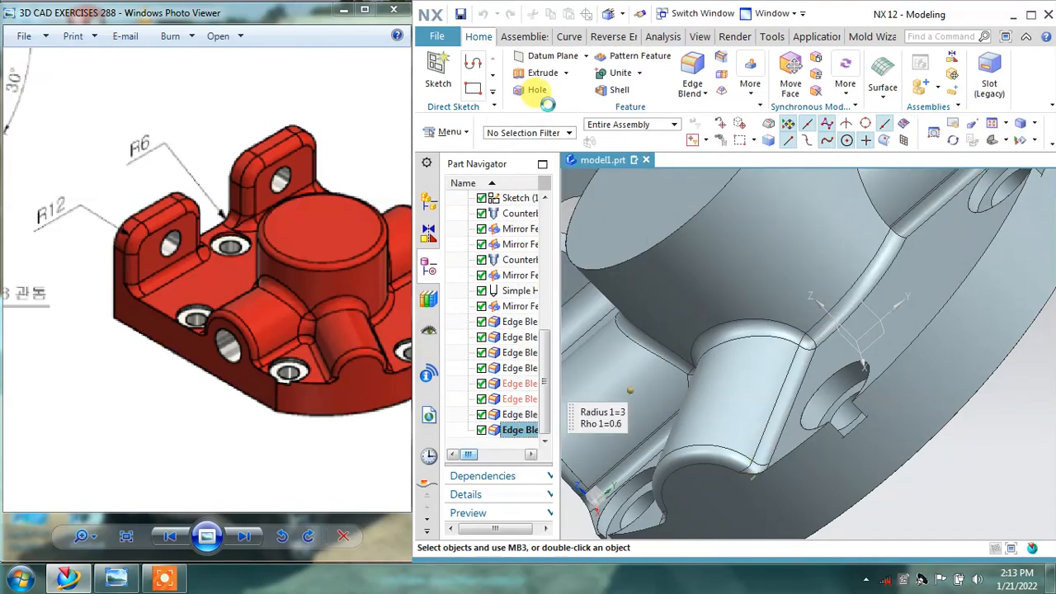
click(520, 62)
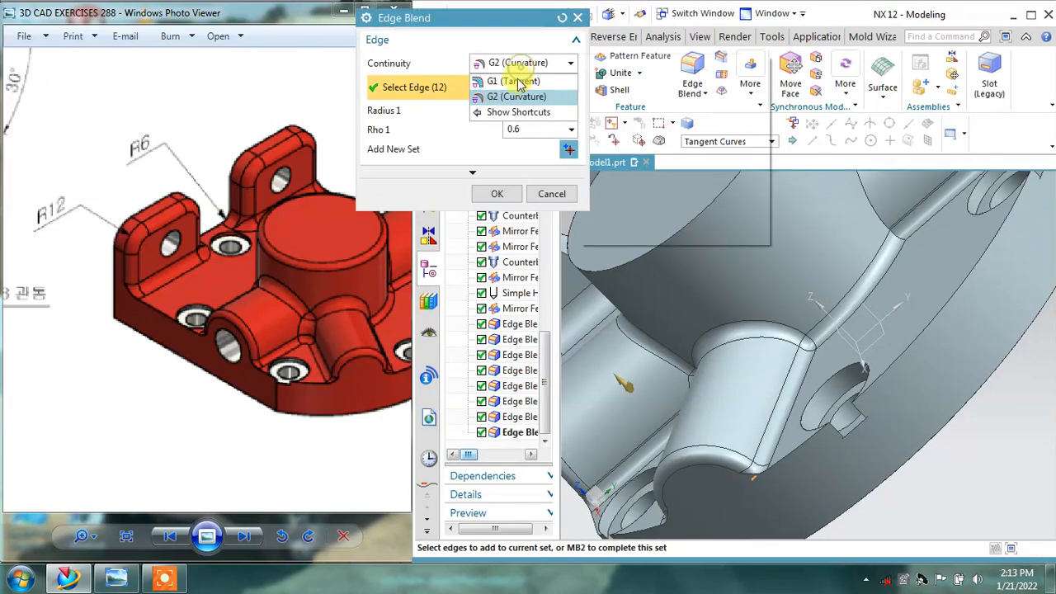
click(517, 81)
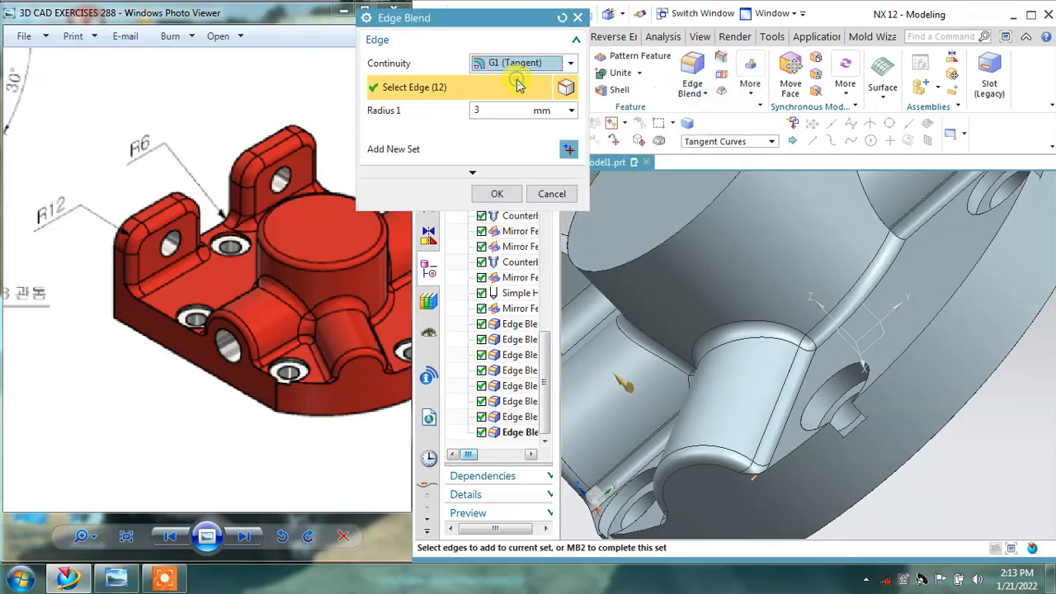
click(502, 198)
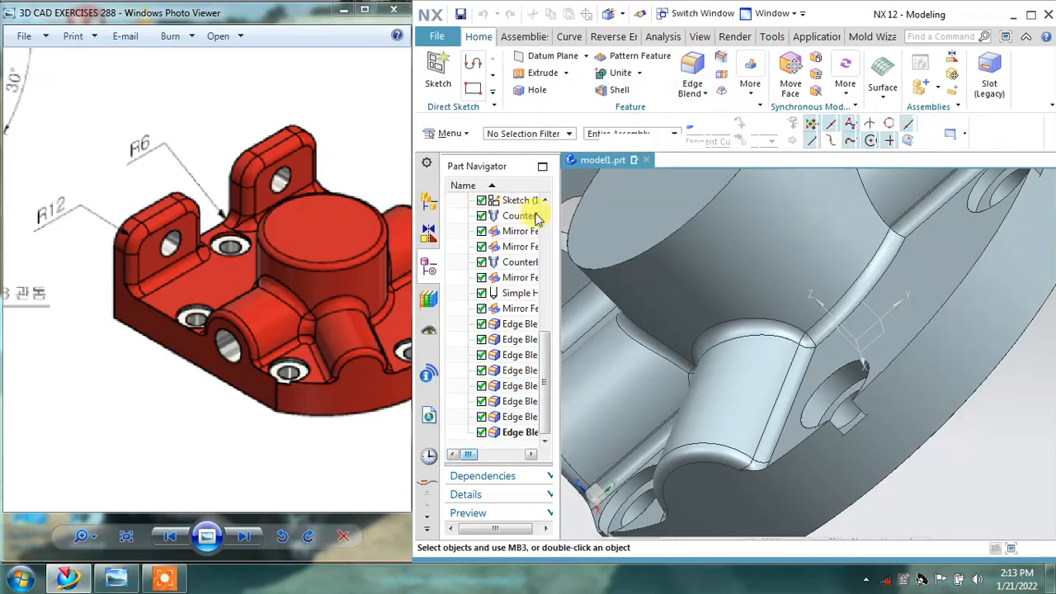
Step: Blend the top circular edge of the central cylinder with G1 (Tangent) continuity, circular shape and a 3 mm radius
scroll(667, 304, down, 3)
middle_drag(667, 304, 763, 301)
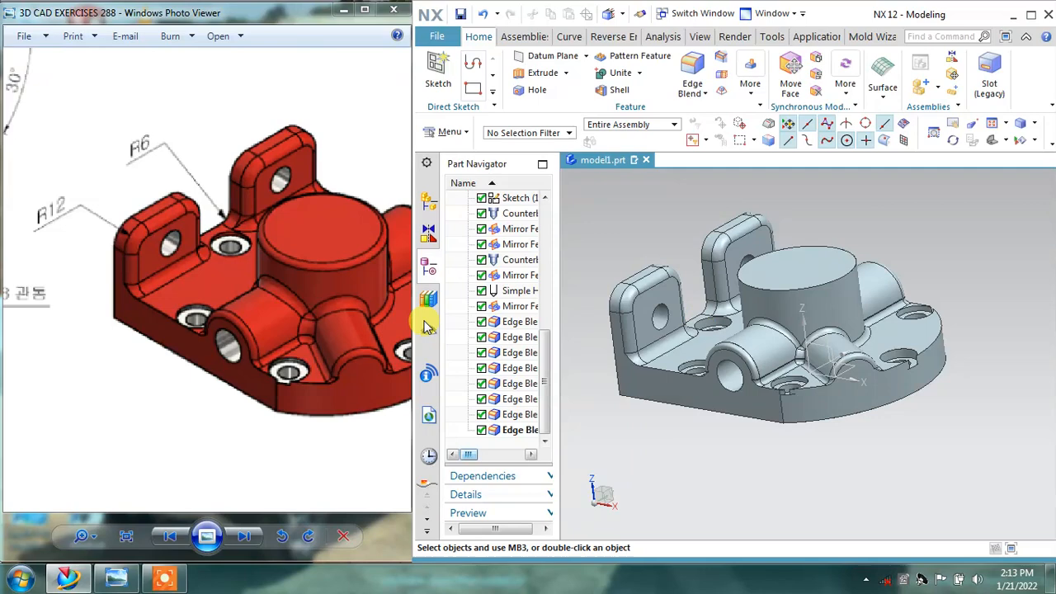
click(692, 66)
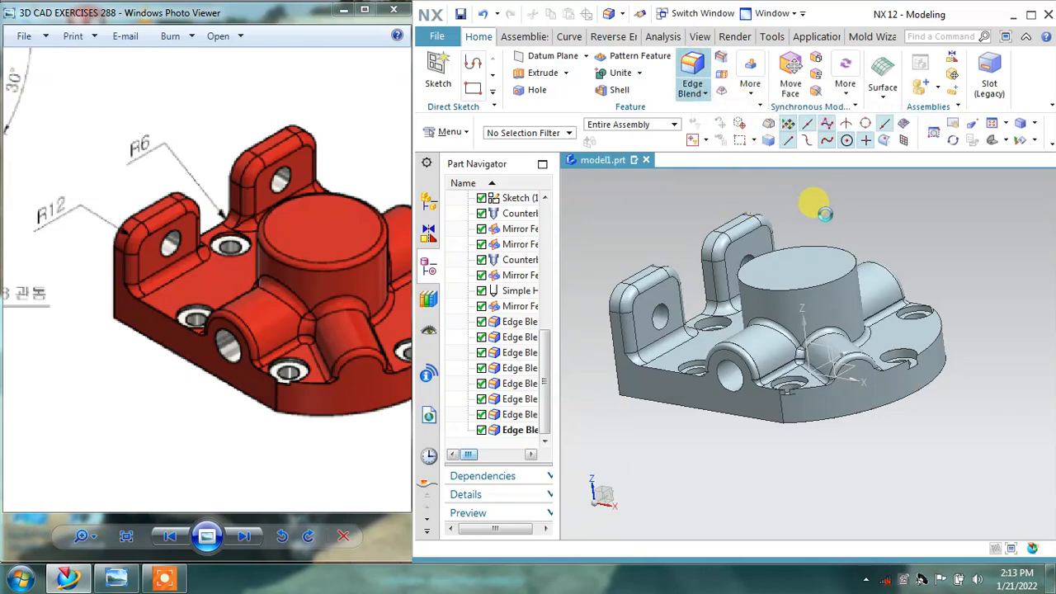
click(827, 249)
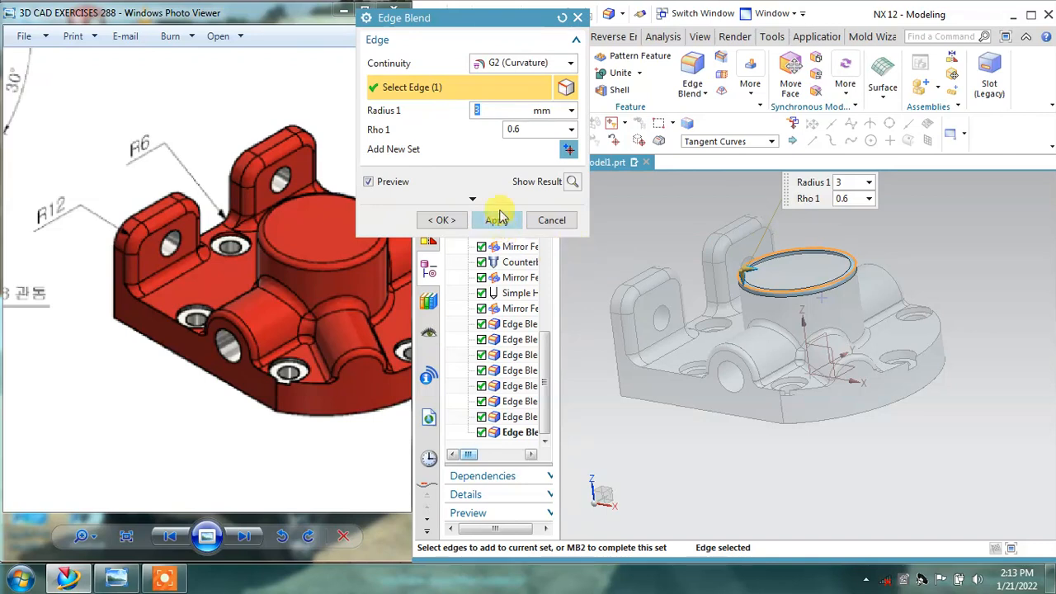
click(507, 66)
click(513, 75)
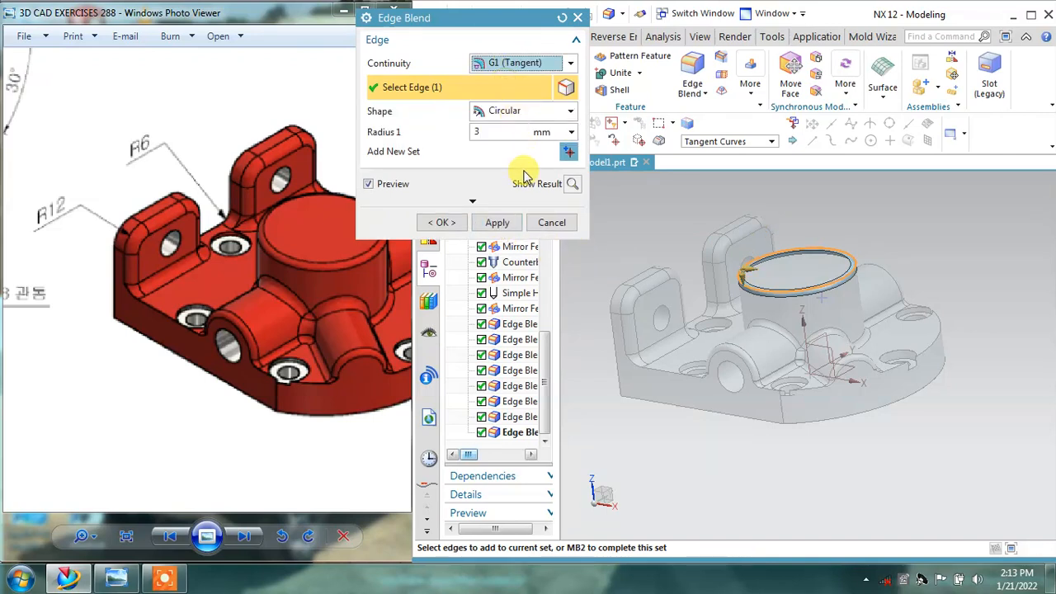
click(497, 223)
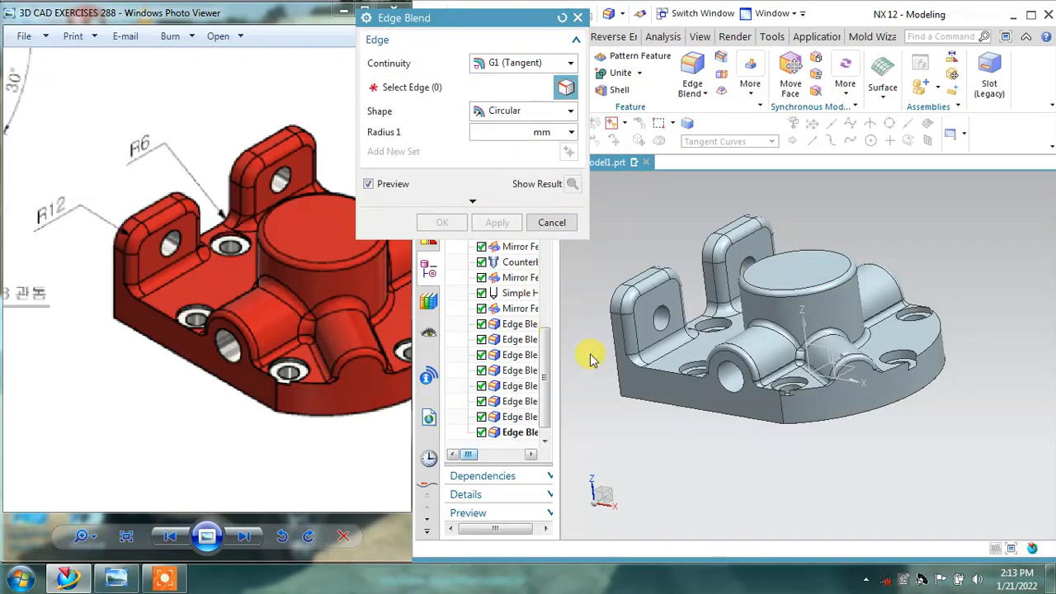
scroll(701, 396, up, 4)
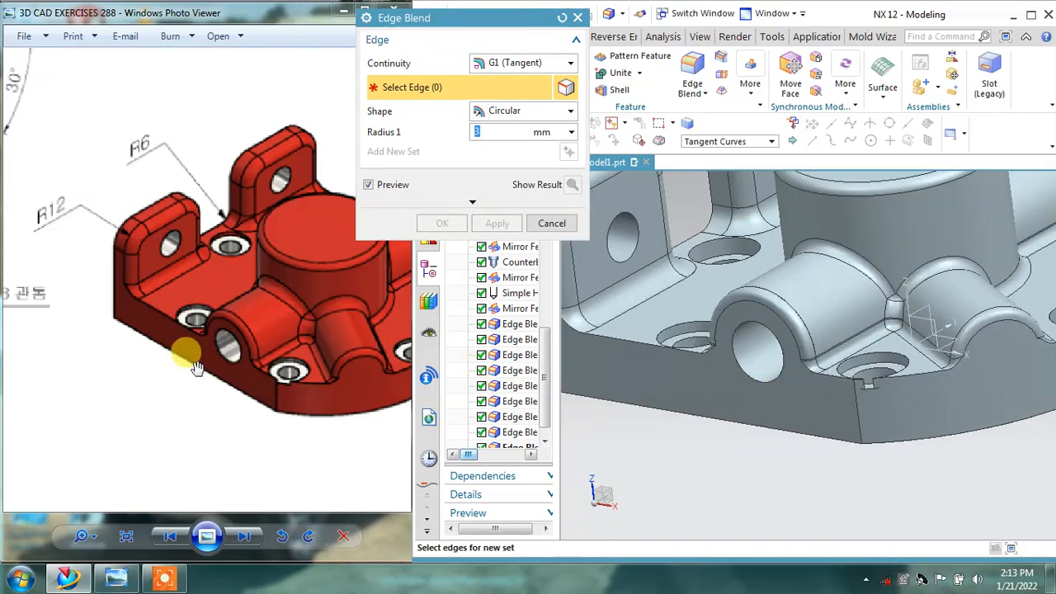
drag(239, 341, 125, 364)
middle_drag(878, 253, 847, 266)
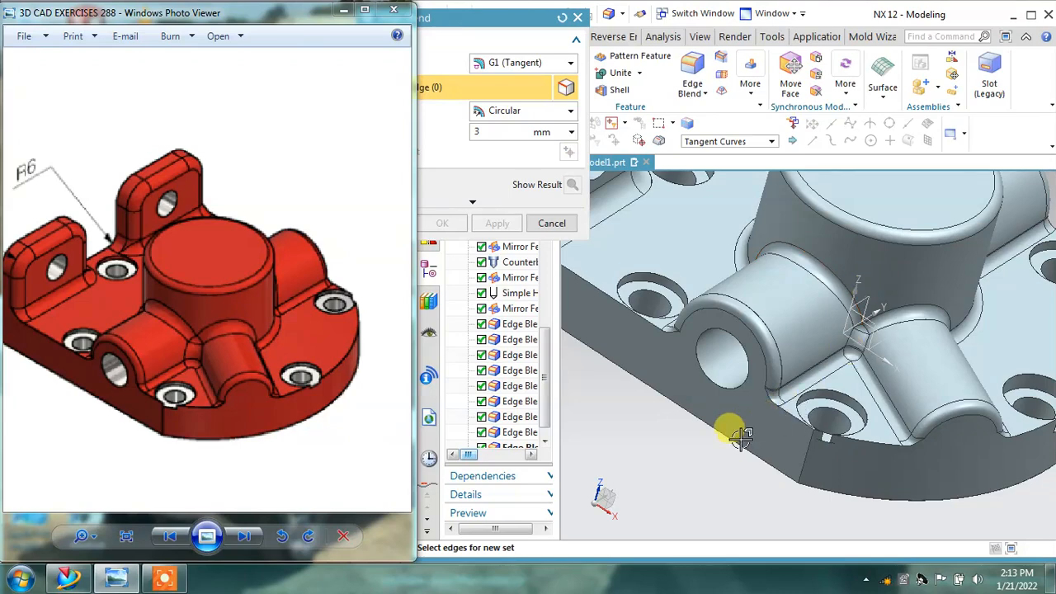
middle_drag(727, 418, 601, 282)
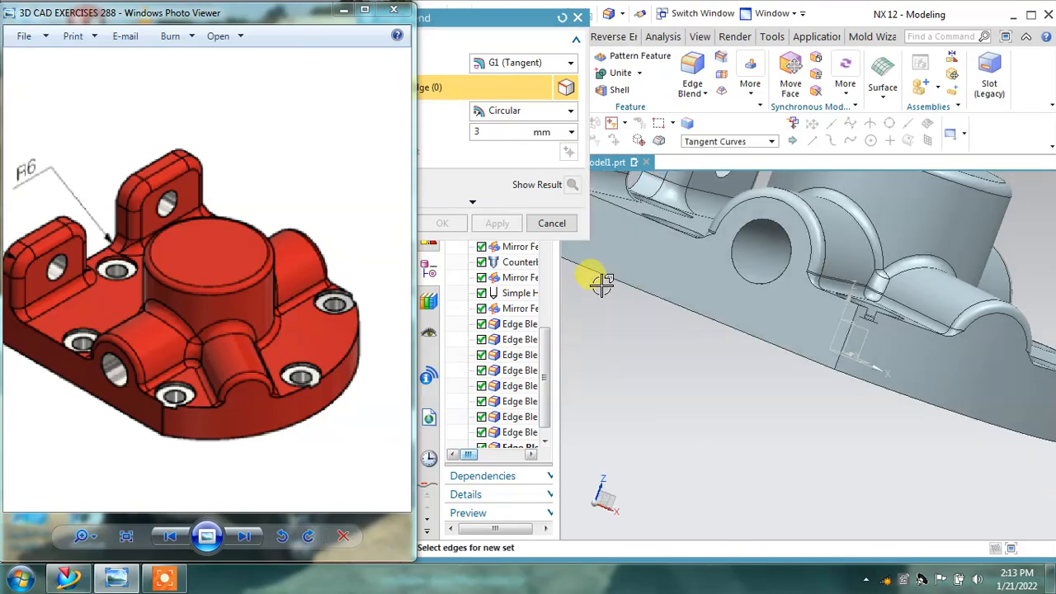
click(550, 224)
Step: Check the bottom disc's dimensions in the drawing's side view and start a sketch on the underside face of the base
scroll(198, 248, down, 5)
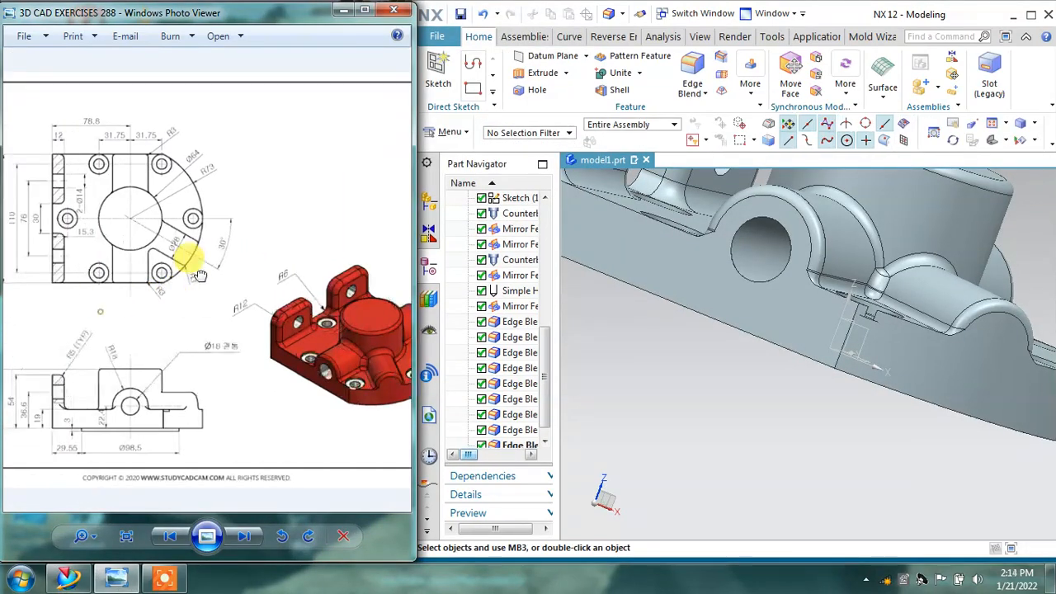
scroll(129, 436, up, 4)
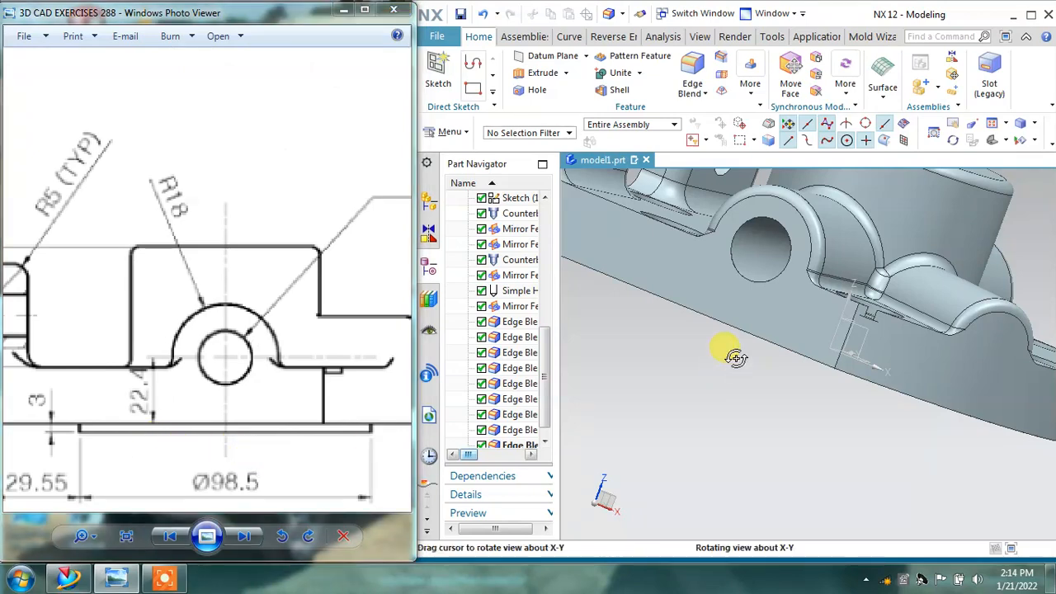
middle_drag(733, 354, 726, 335)
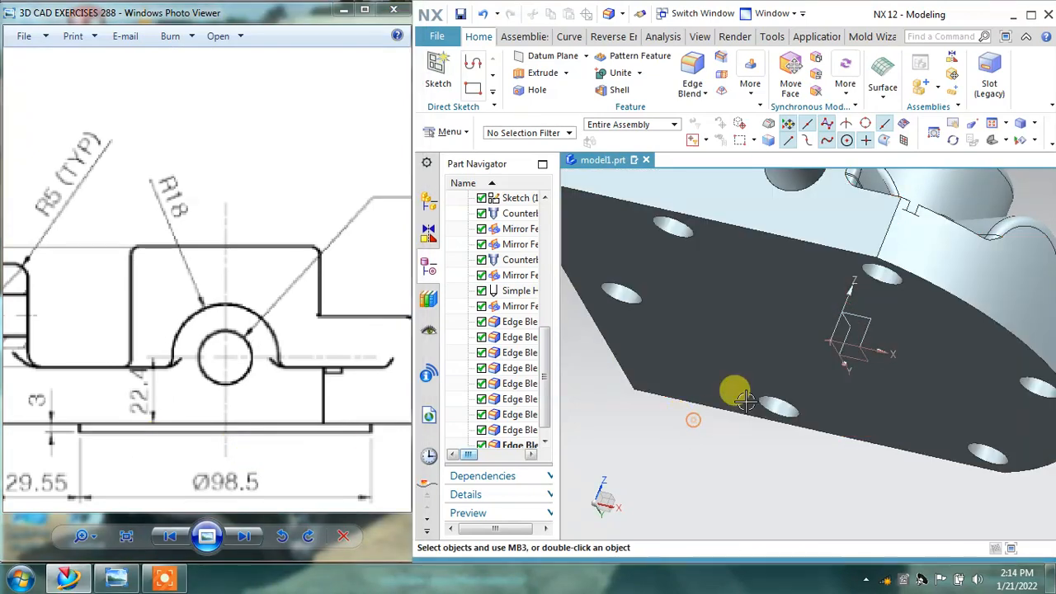
right_click(690, 425)
click(734, 142)
scroll(774, 356, down, 3)
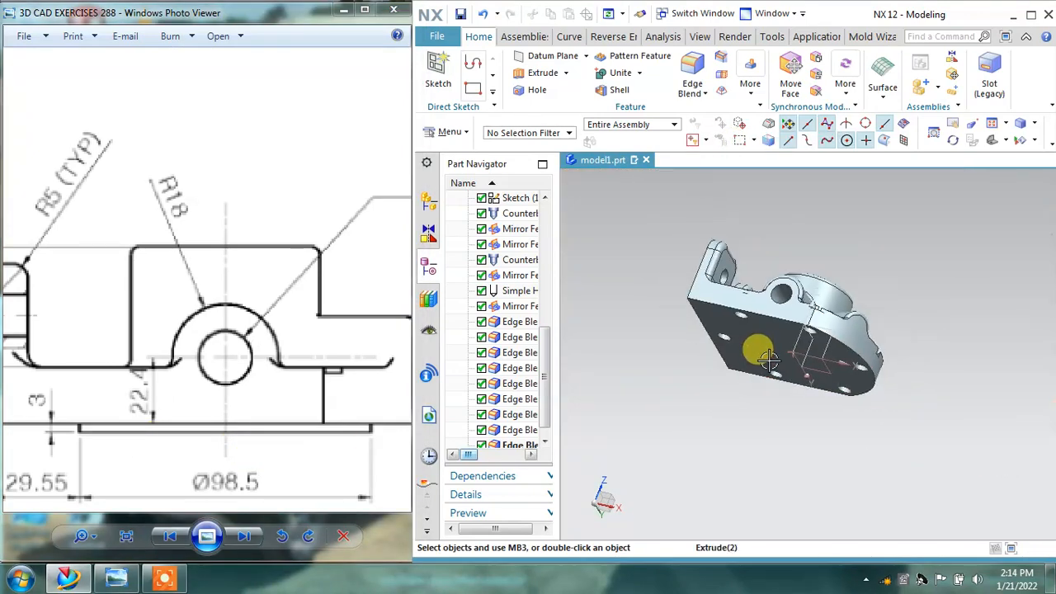
middle_drag(754, 349, 767, 327)
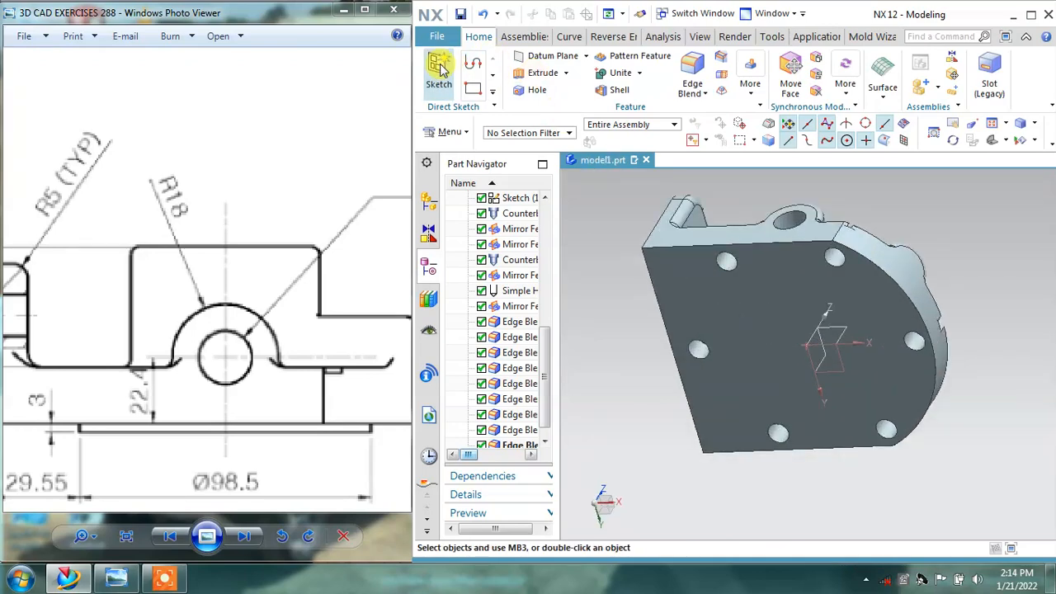
click(747, 323)
click(495, 212)
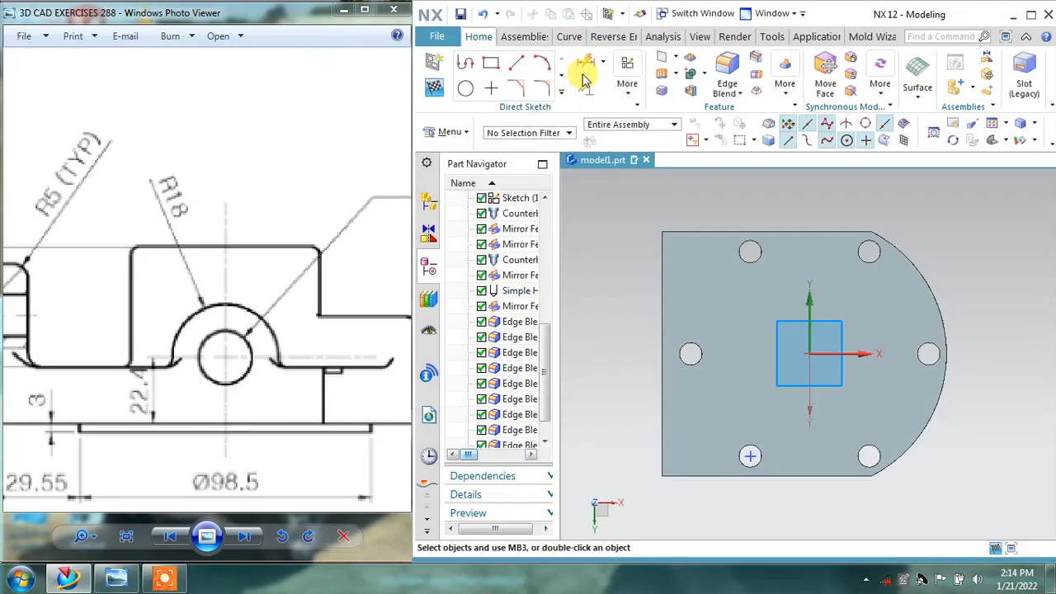
Step: Draw a 98.5 mm diameter circle centred on the sketch origin and finish the sketch
click(466, 91)
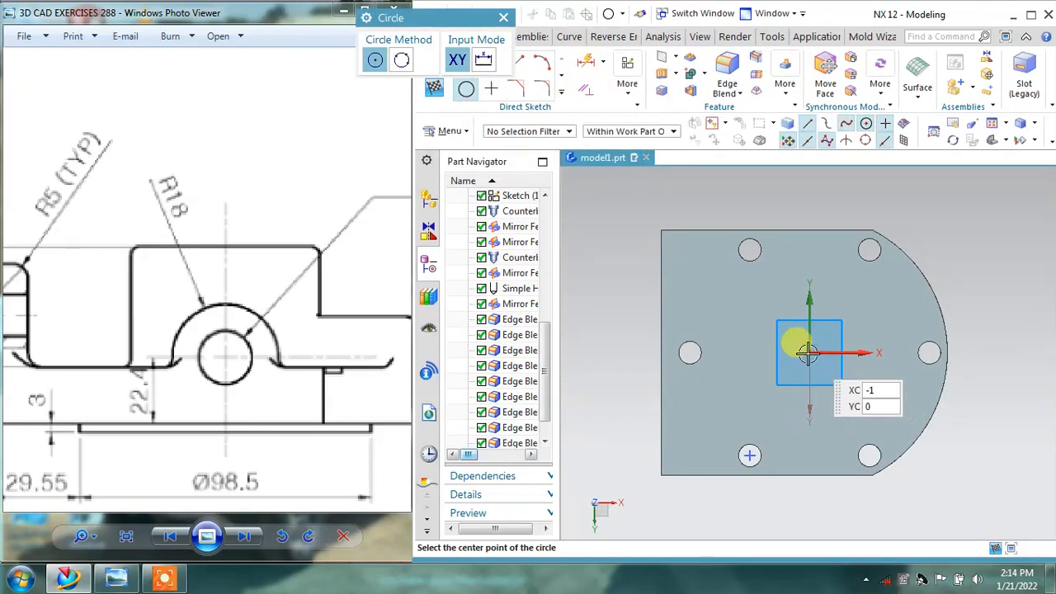
click(808, 353)
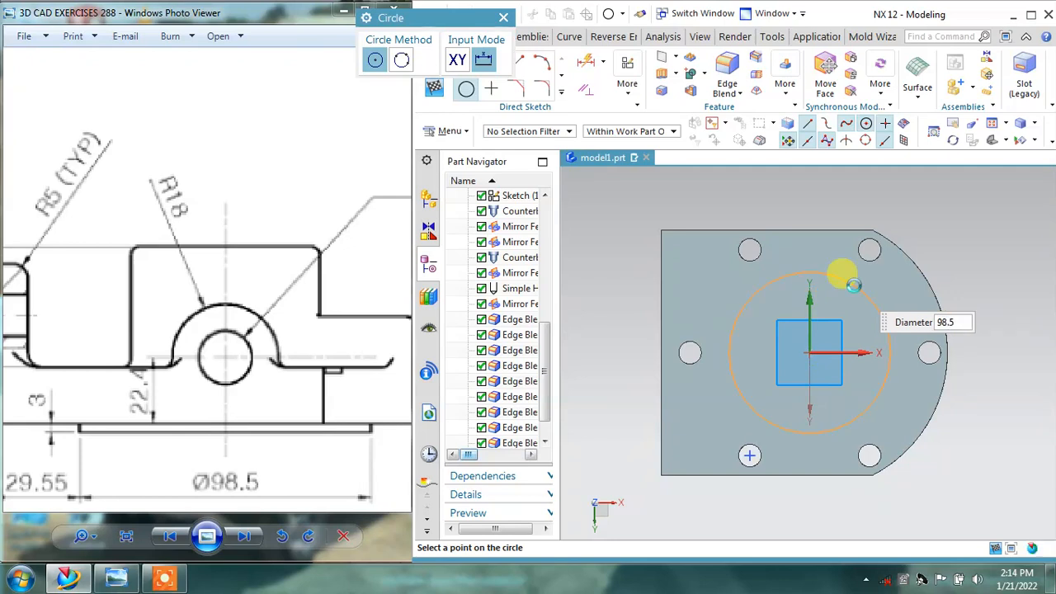
click(843, 277)
click(504, 18)
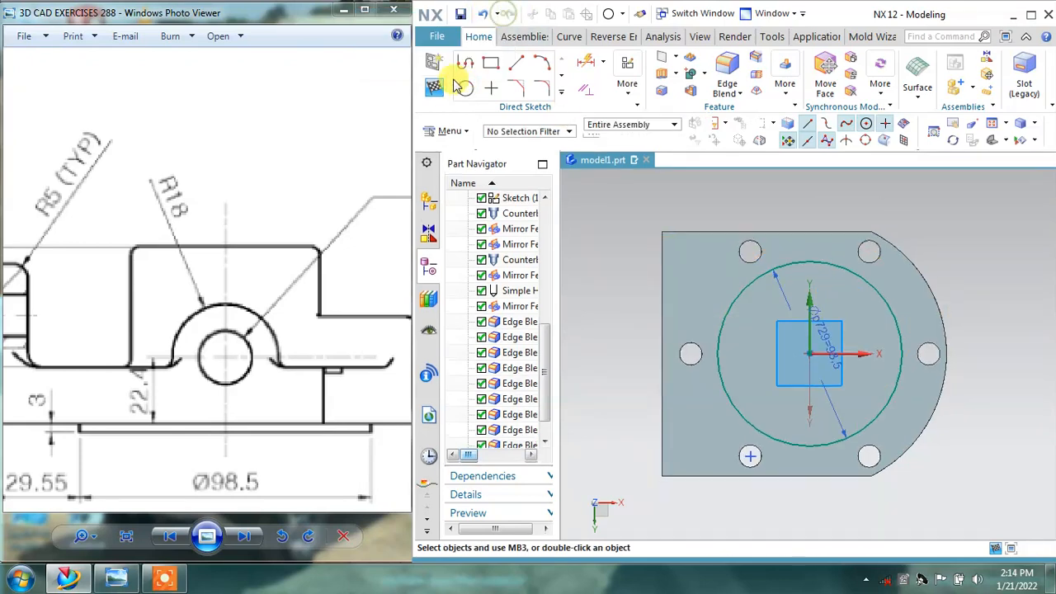
click(434, 87)
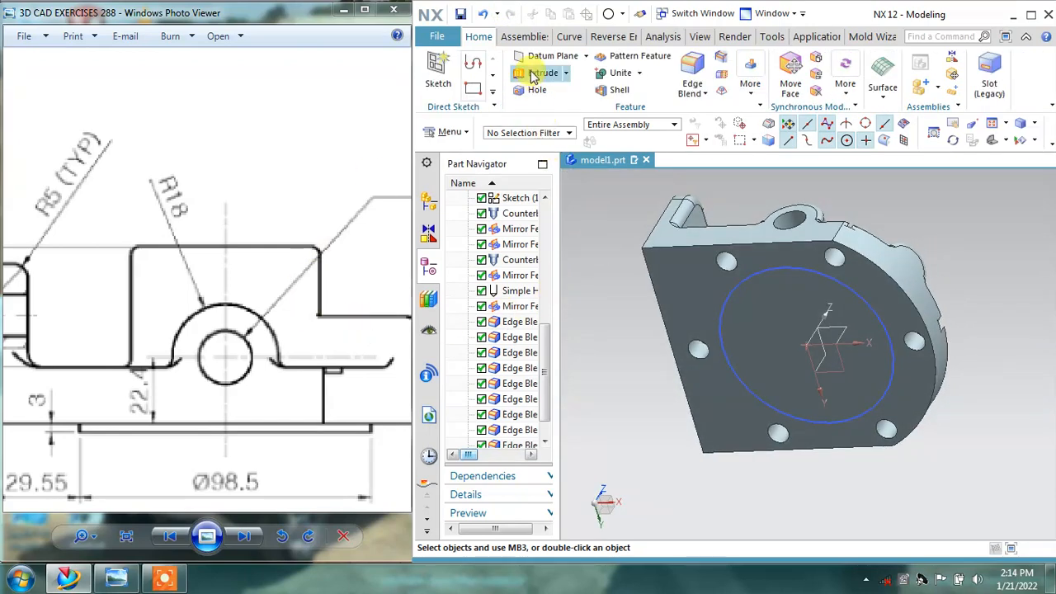
Step: Extrude the circle on the underside from 0 to 3 mm and unite it with the base body
click(721, 287)
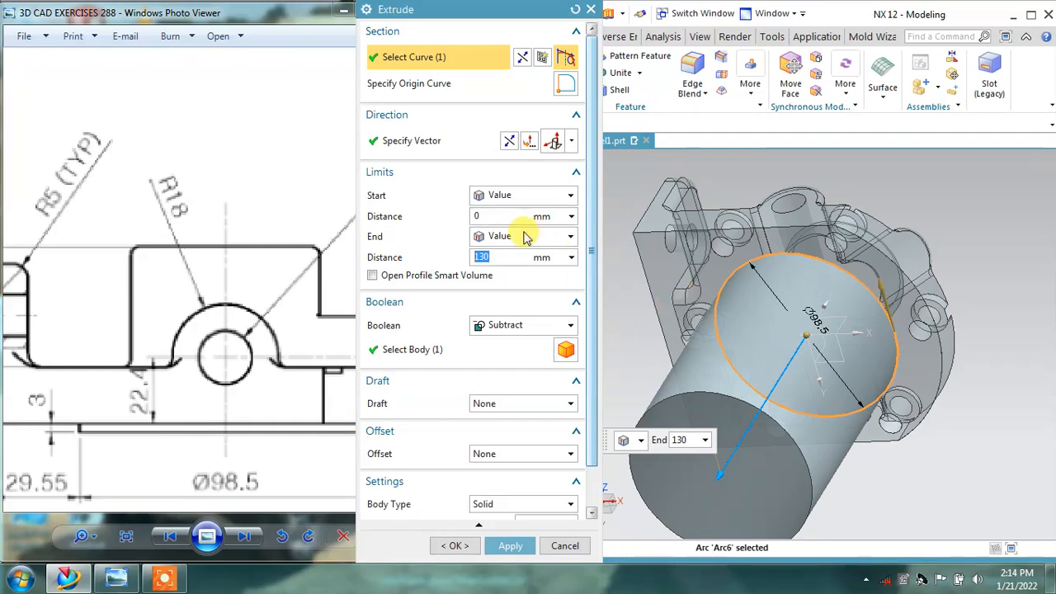
click(495, 325)
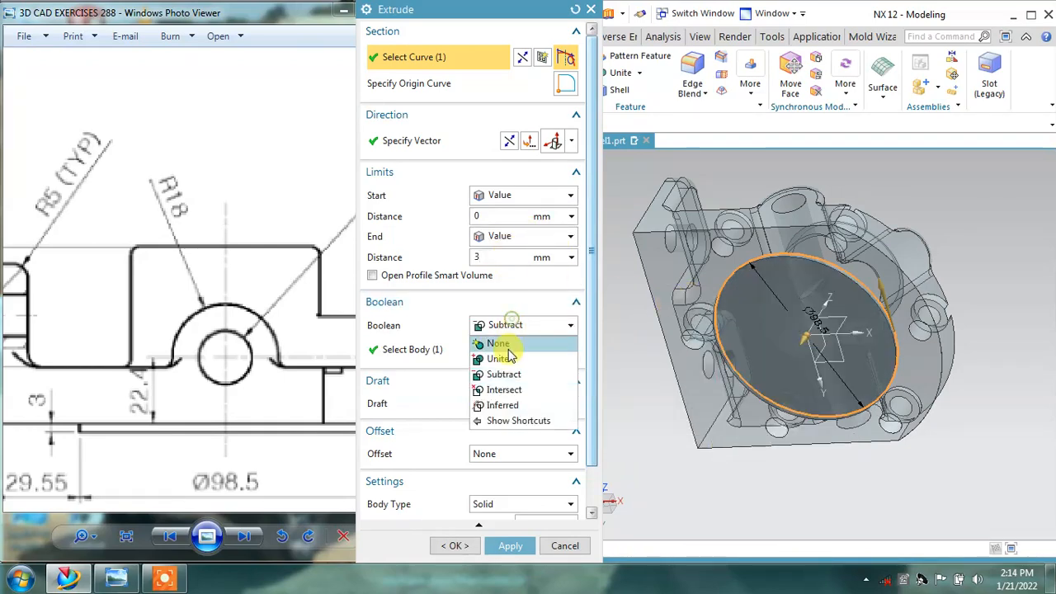
click(500, 354)
middle_click(502, 356)
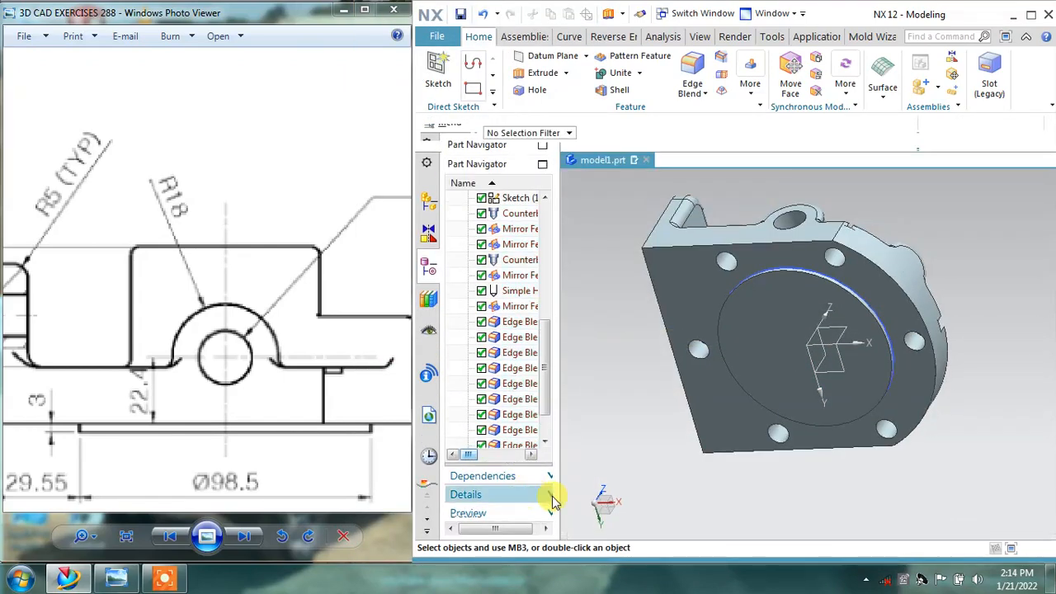
Step: Hide the Ø98.5 circle sketch on the underside of the base
click(860, 300)
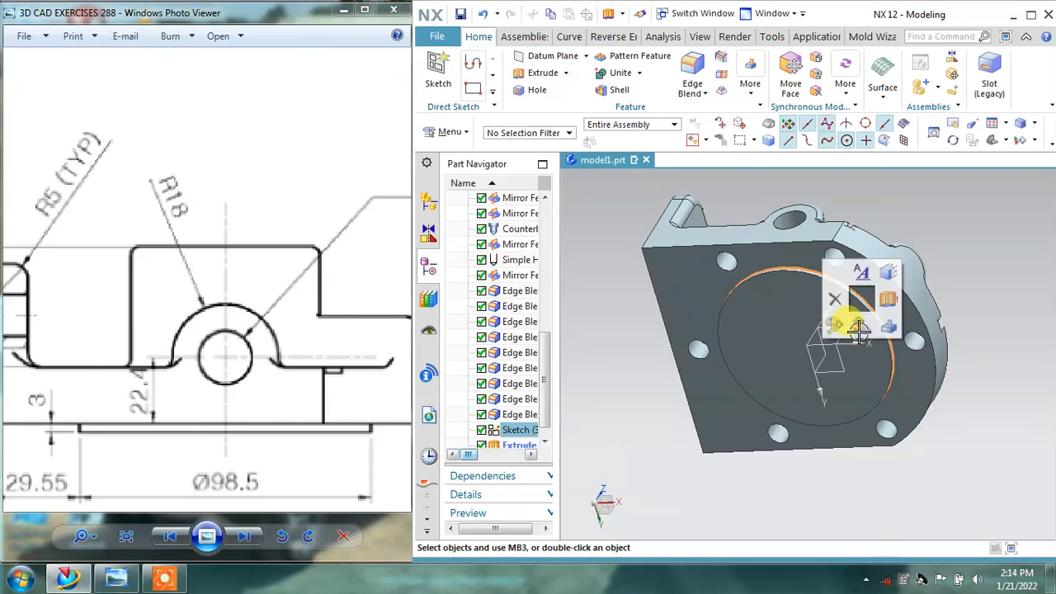
click(838, 318)
middle_drag(808, 212, 577, 262)
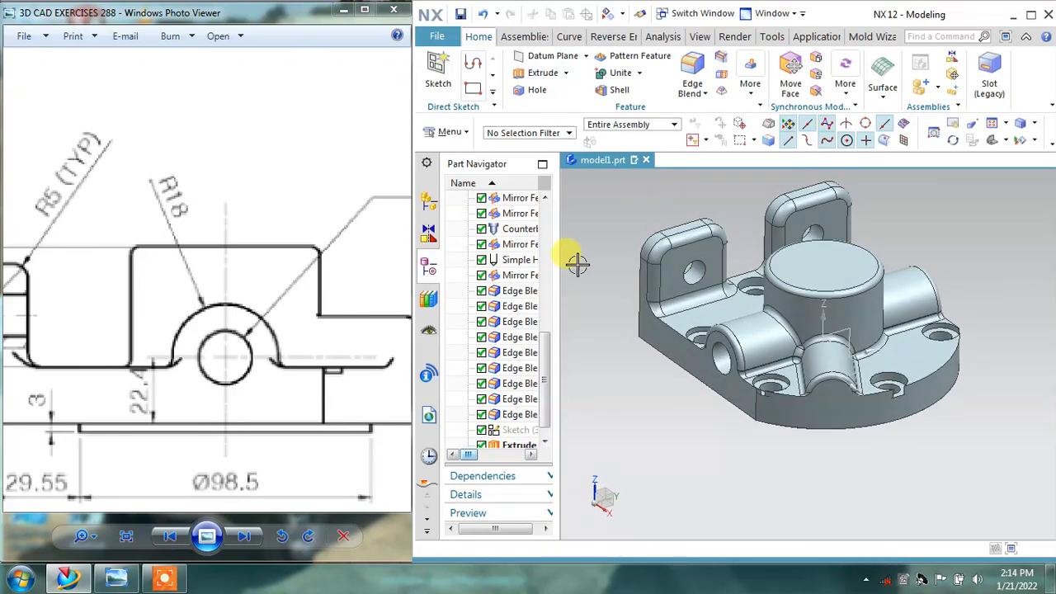
Step: Select Extrudes 2, 3, 4, 6 and 7, Sweep 11 and Replace Face 12 together in the model history
click(314, 224)
scroll(318, 223, down, 4)
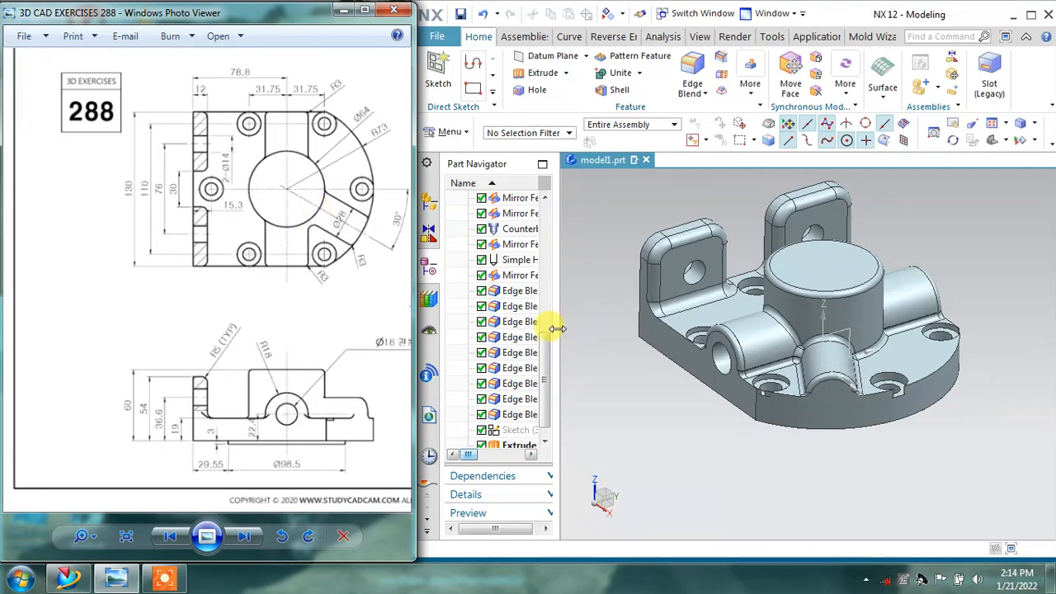
drag(556, 328, 620, 216)
drag(518, 312, 515, 362)
ctrl+click(518, 367)
ctrl+click(517, 383)
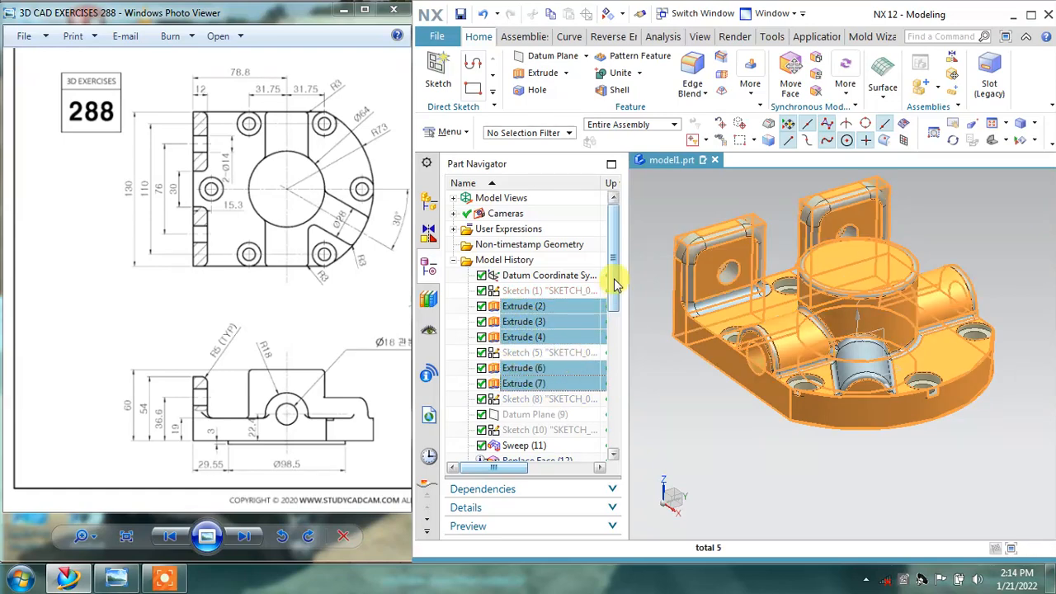
drag(613, 278, 611, 343)
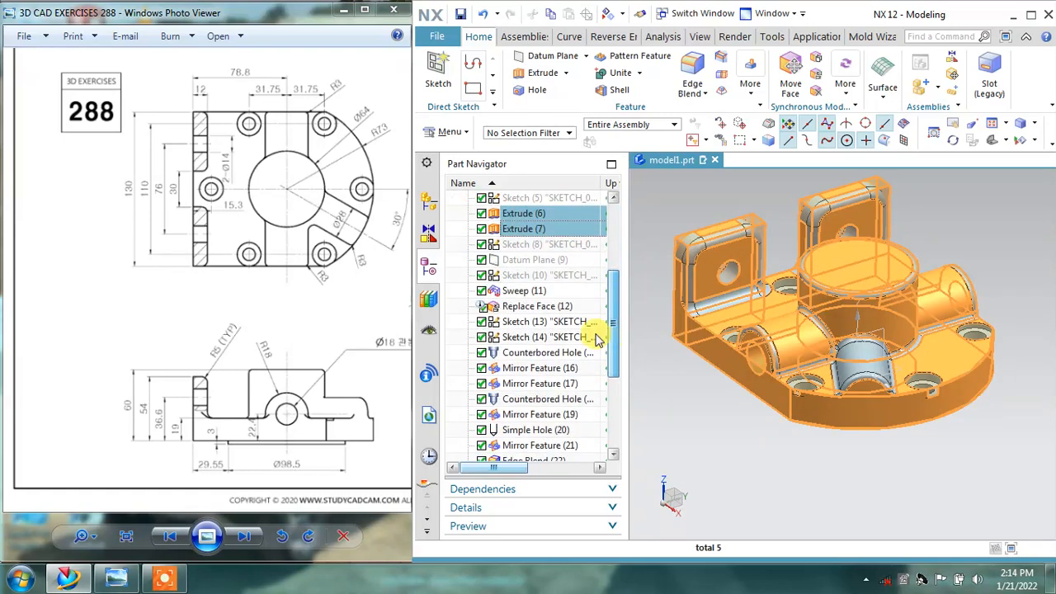
ctrl+click(538, 306)
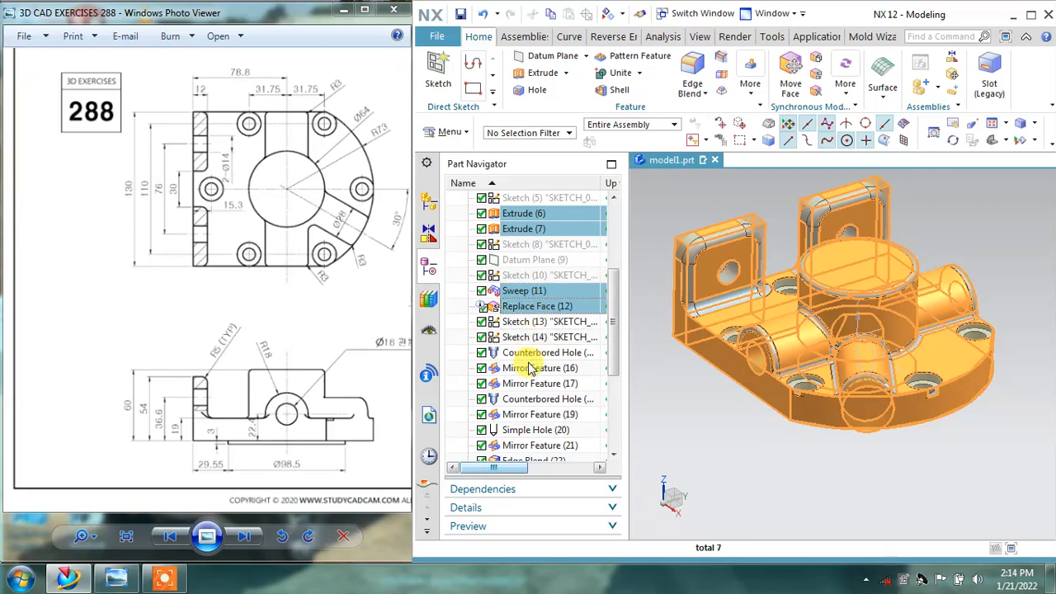
Step: Add Edge Blends 22 to 26 and Mirror Feature 21 to the feature selection
scroll(609, 373, down, 2)
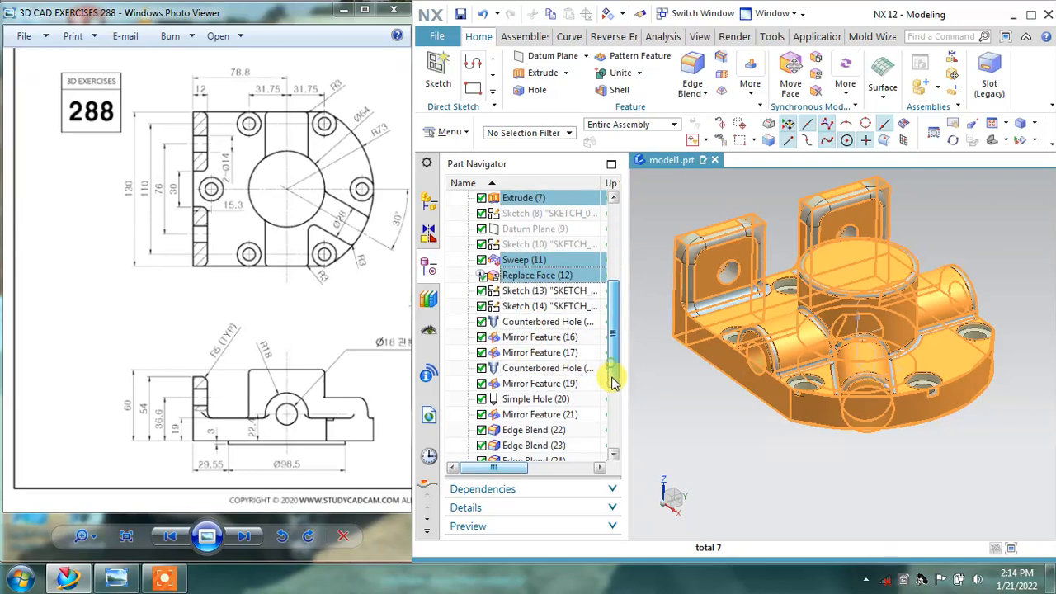
ctrl+click(526, 384)
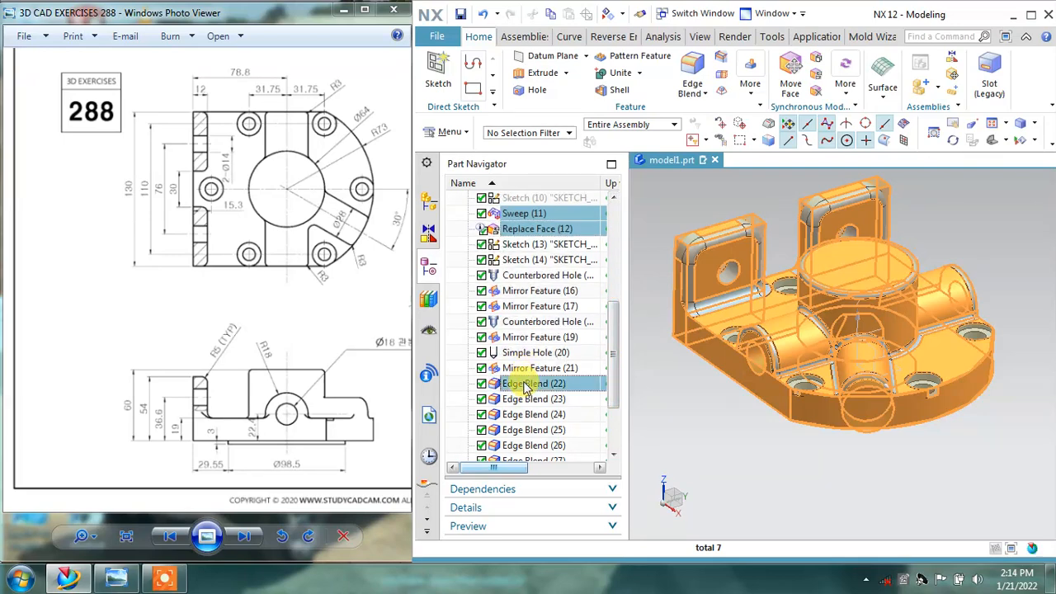
ctrl+click(522, 399)
ctrl+click(522, 415)
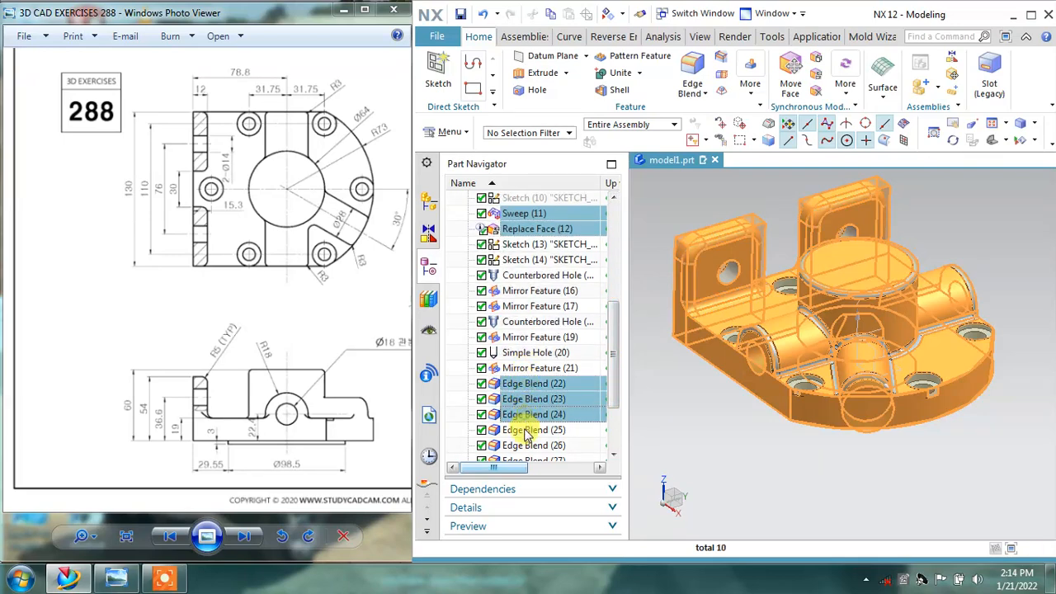
ctrl+click(522, 430)
ctrl+click(522, 446)
ctrl+click(533, 371)
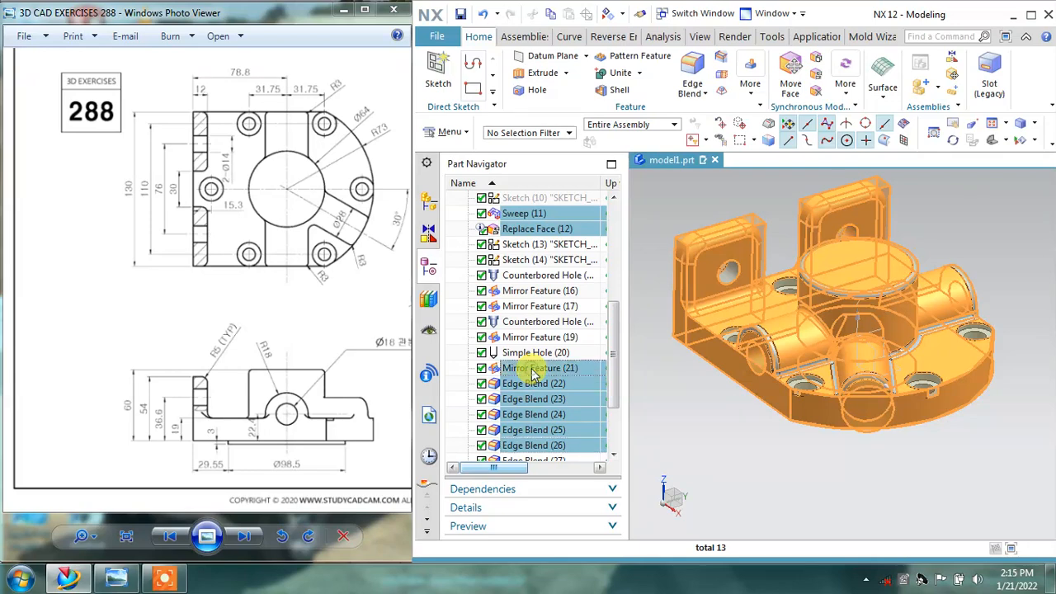
Step: Extend the feature selection with Edge Blends 27 to 30 and Extrude 32
scroll(716, 336, down, 2)
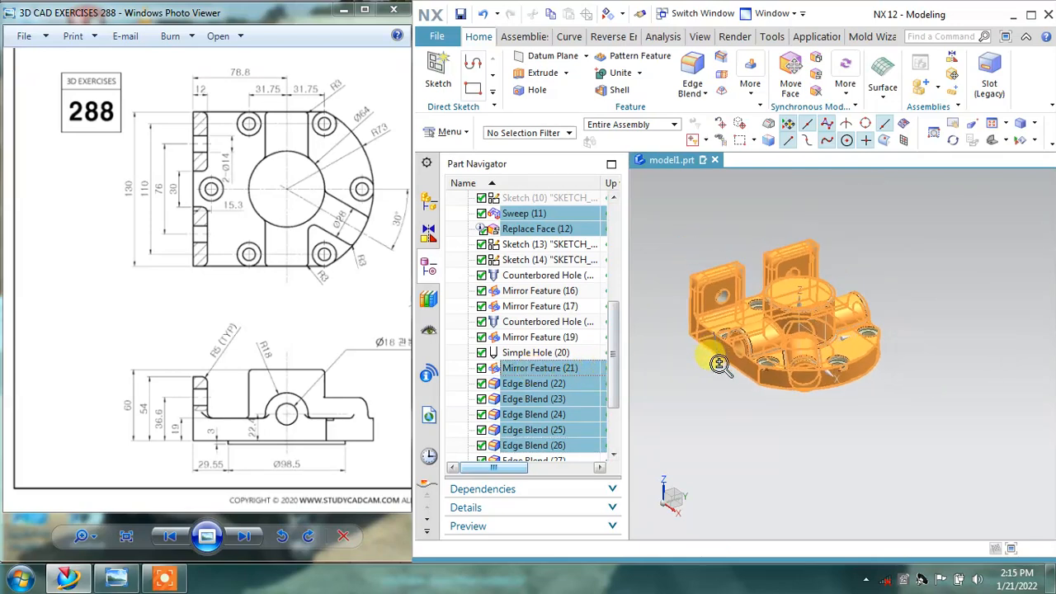
scroll(620, 340, down, 2)
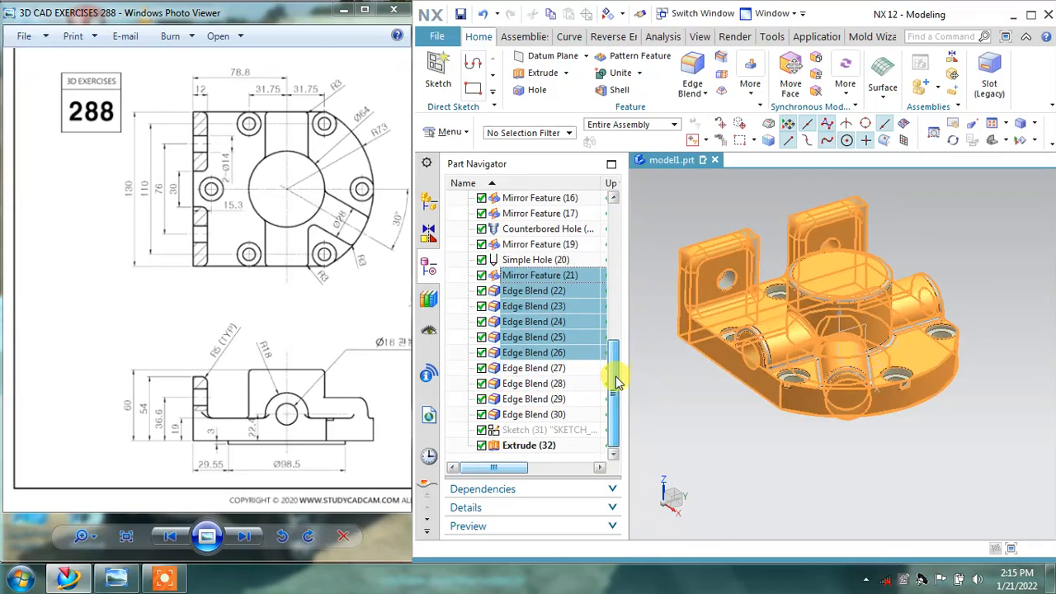
ctrl+click(532, 369)
ctrl+click(532, 383)
ctrl+click(532, 400)
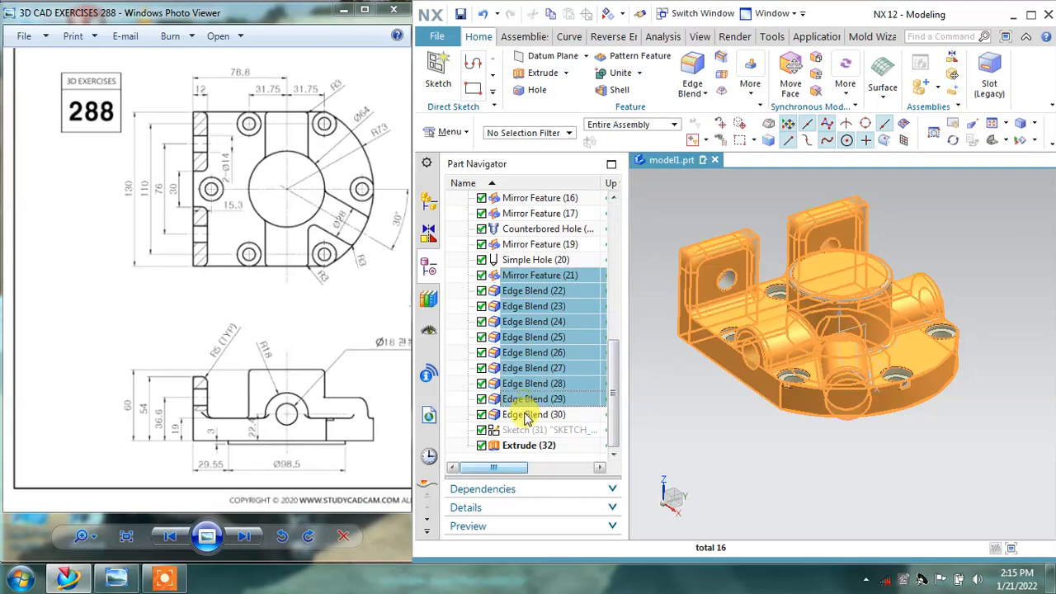
ctrl+click(532, 415)
ctrl+click(529, 445)
Step: Remove Mirror Feature 21 from the selection so that the hole features are left out
drag(621, 373, 618, 320)
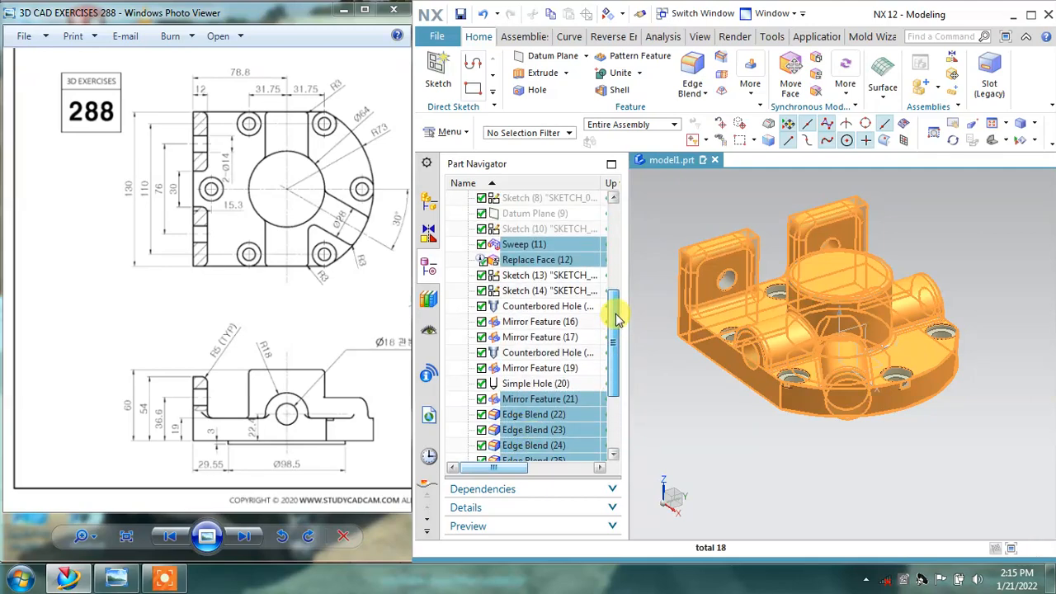
ctrl+click(544, 386)
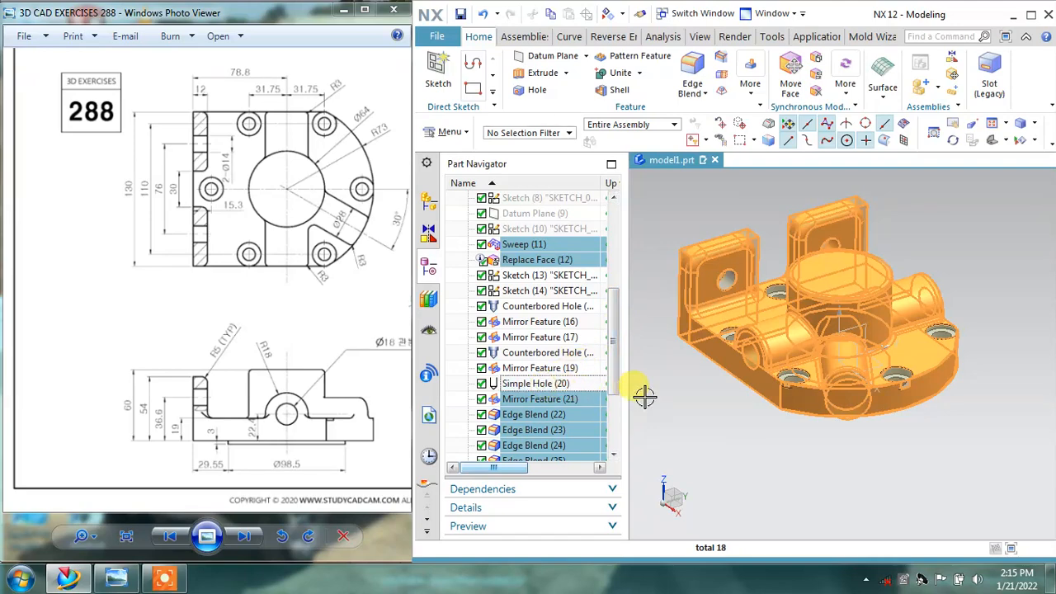
middle_drag(740, 341, 760, 318)
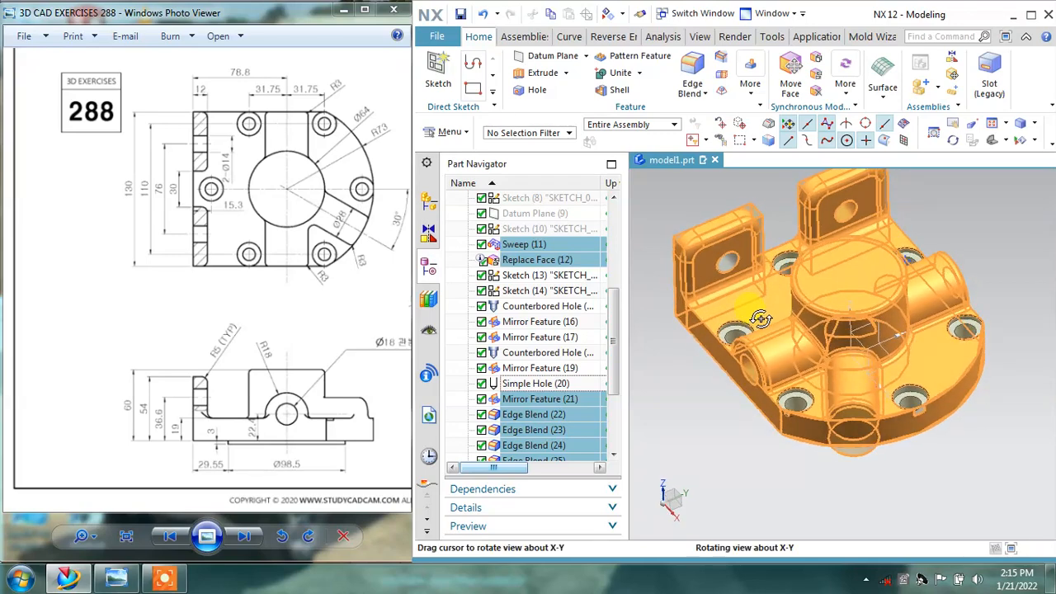
ctrl+click(584, 401)
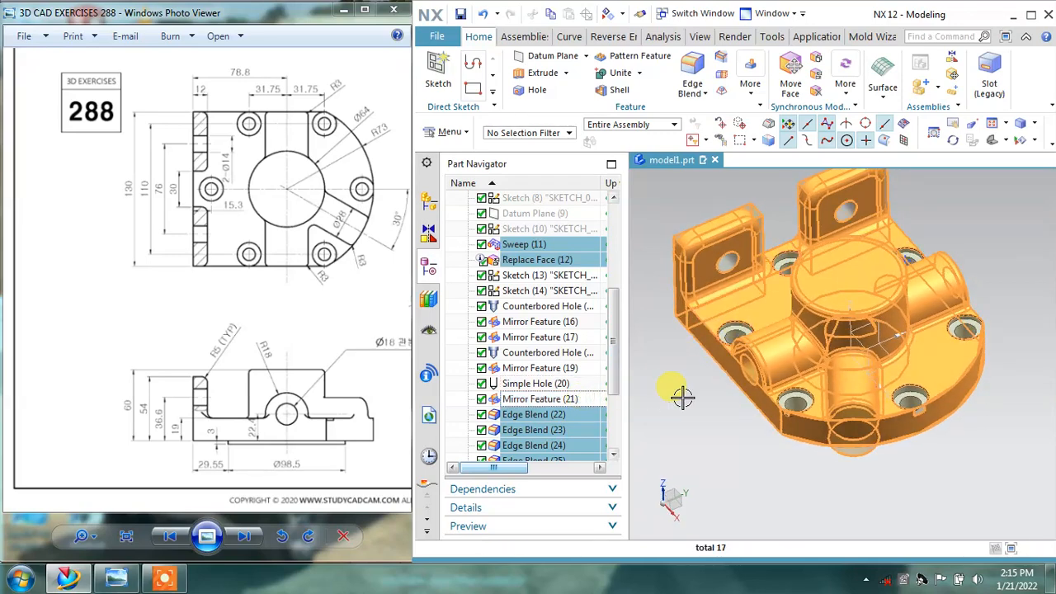
Step: Assign the face color Red (ID 186) to all the selected features and close the color assignment
right_click(577, 252)
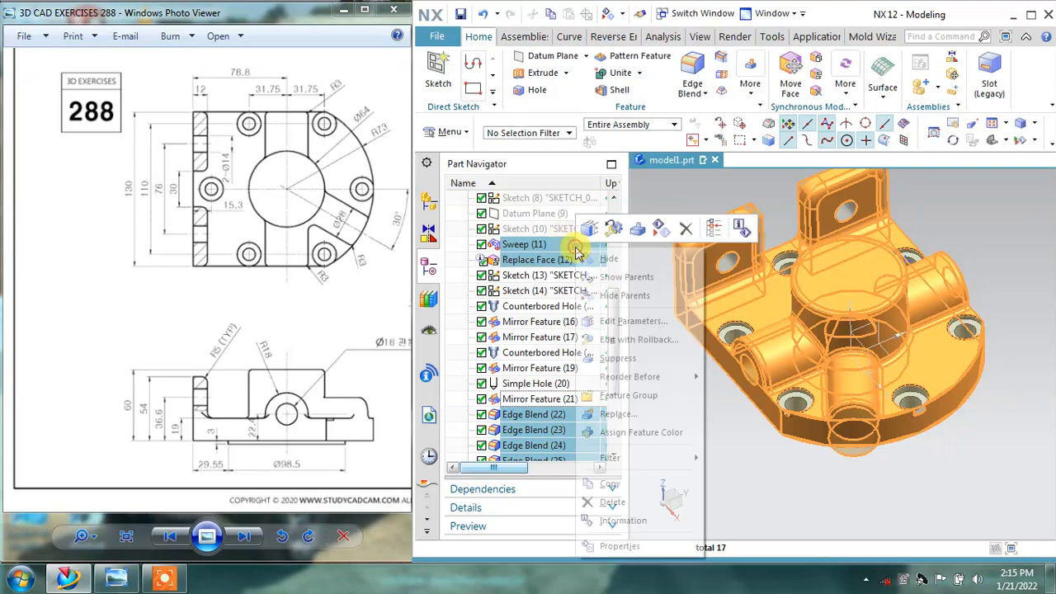
click(610, 431)
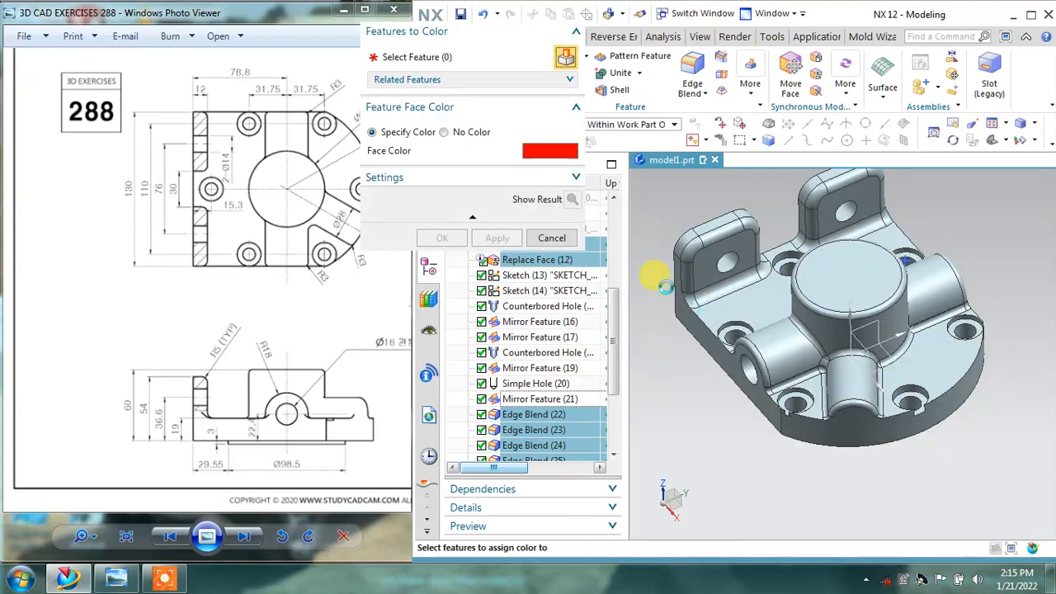
click(372, 132)
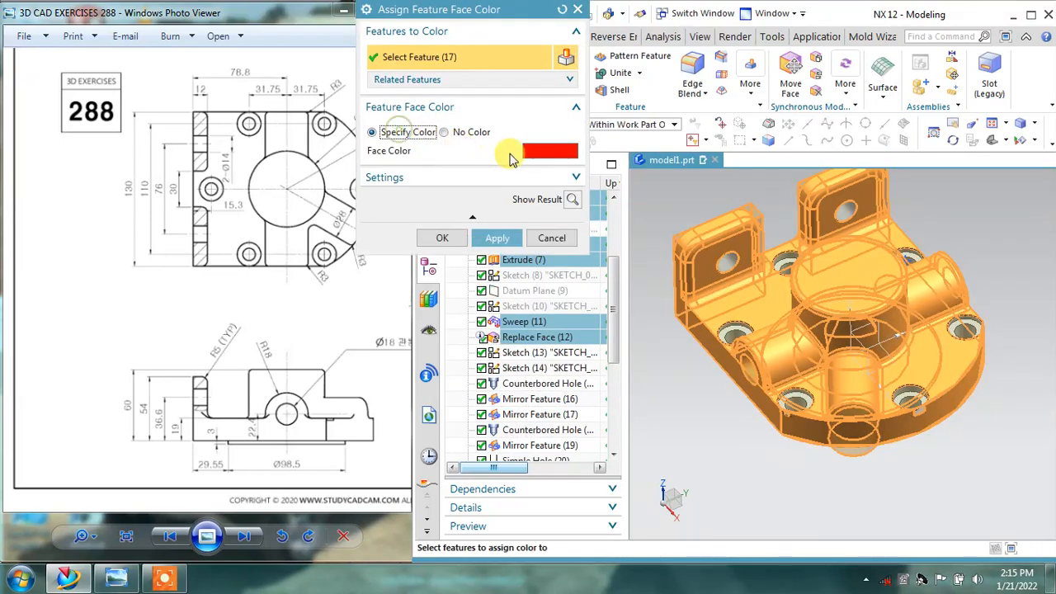
click(525, 196)
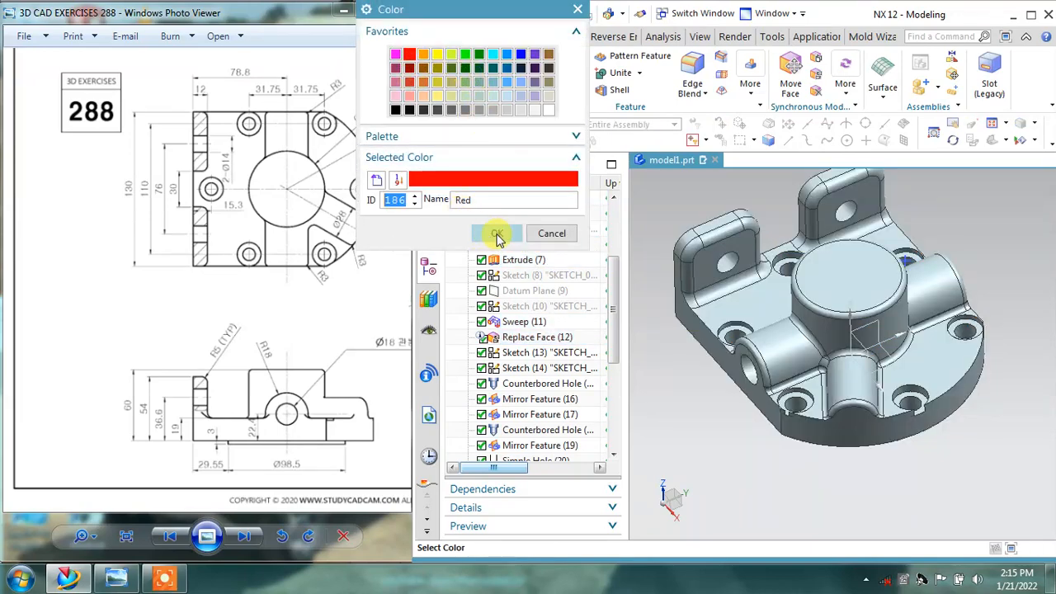
click(496, 235)
click(498, 239)
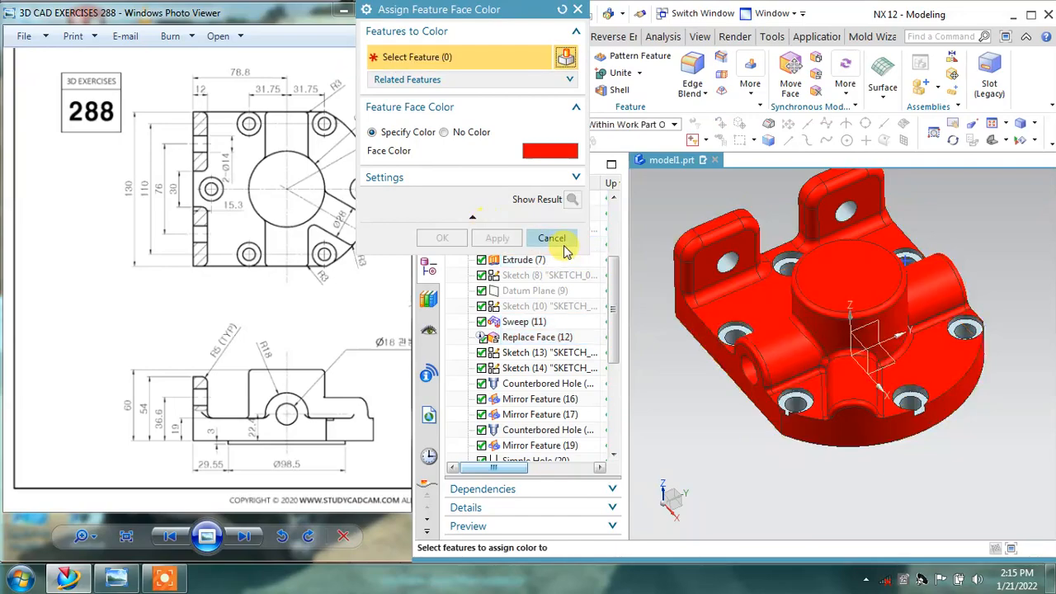
click(550, 237)
Step: Compare the coloured part with the drawing's isometric picture and switch the model display to Studio rendering
middle_drag(702, 306, 745, 350)
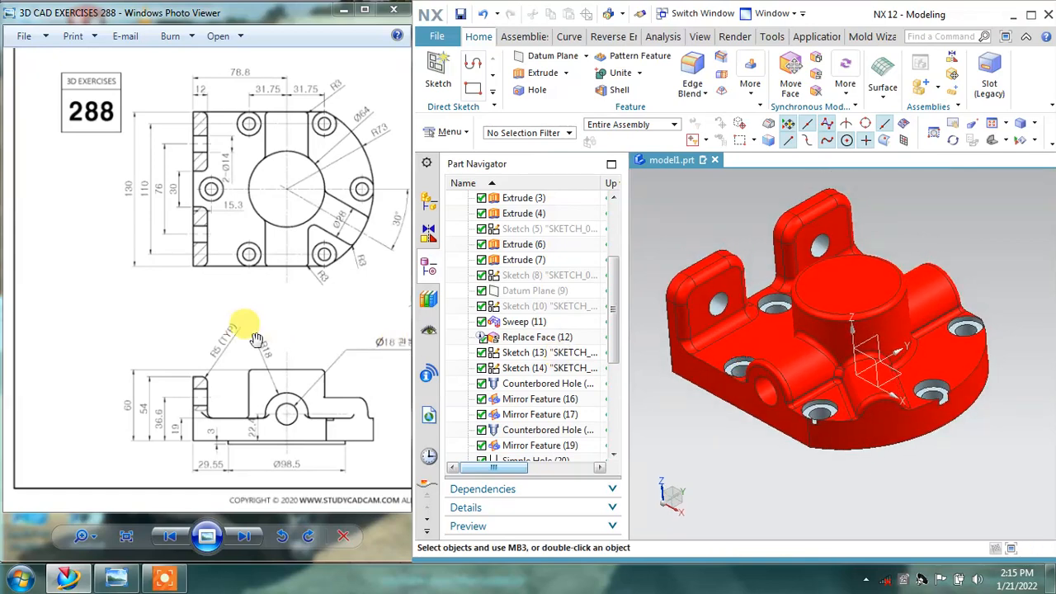
mouse_move(256, 338)
mouse_down()
mouse_move(243, 278)
mouse_move(146, 242)
mouse_move(148, 257)
mouse_up()
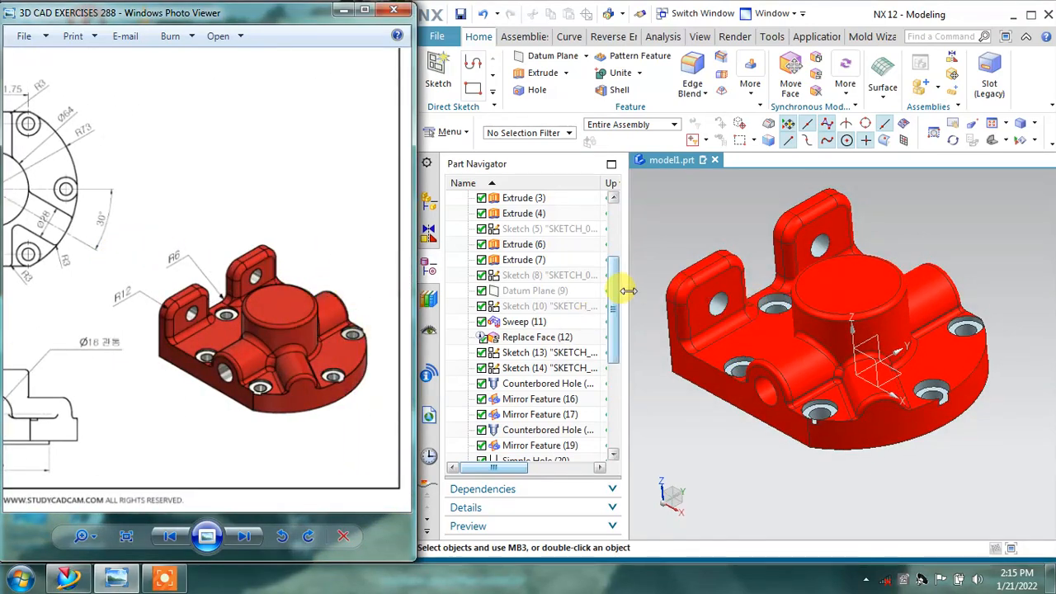
drag(627, 290, 513, 301)
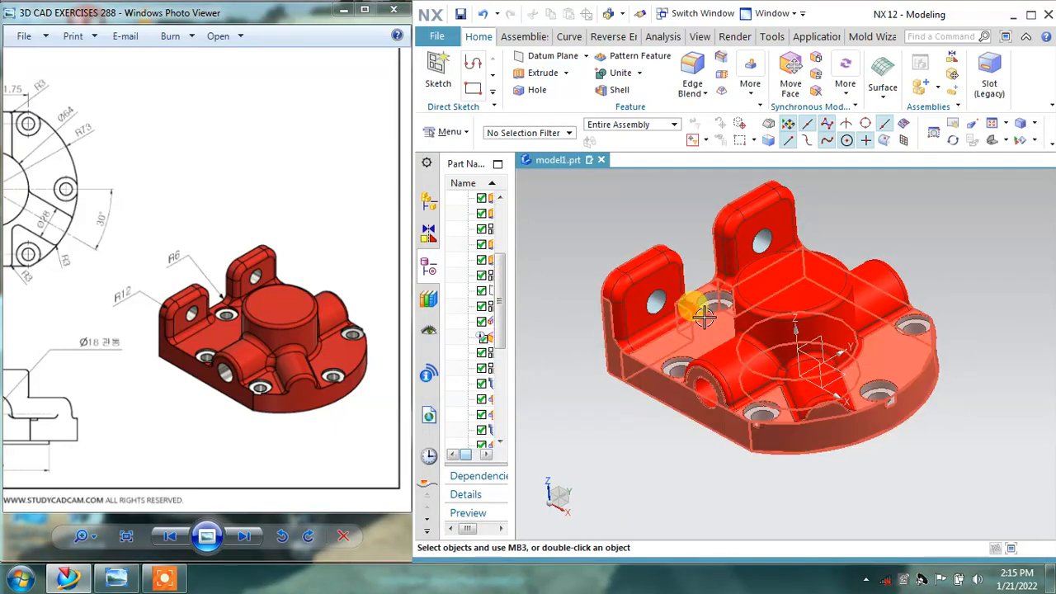
right_click(552, 238)
click(576, 385)
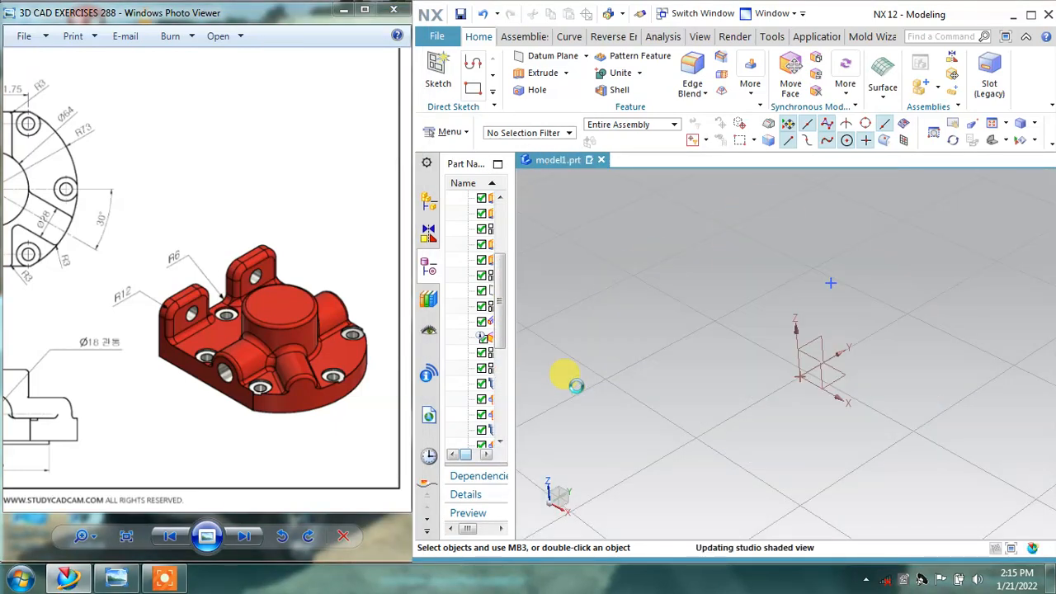
middle_drag(624, 325, 640, 335)
Step: Examine the studio-rendered model up close from a slightly different angle alongside the drawing's views
mouse_move(172, 302)
mouse_down()
mouse_move(266, 308)
mouse_move(351, 331)
mouse_move(170, 304)
mouse_up()
scroll(170, 303, up, 4)
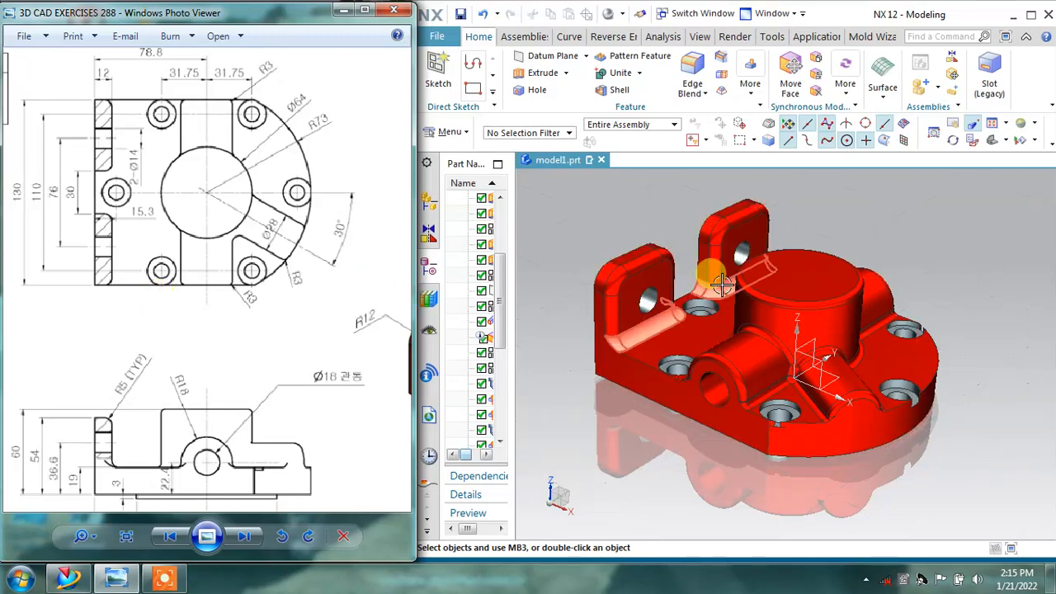
right_click(881, 239)
click(911, 246)
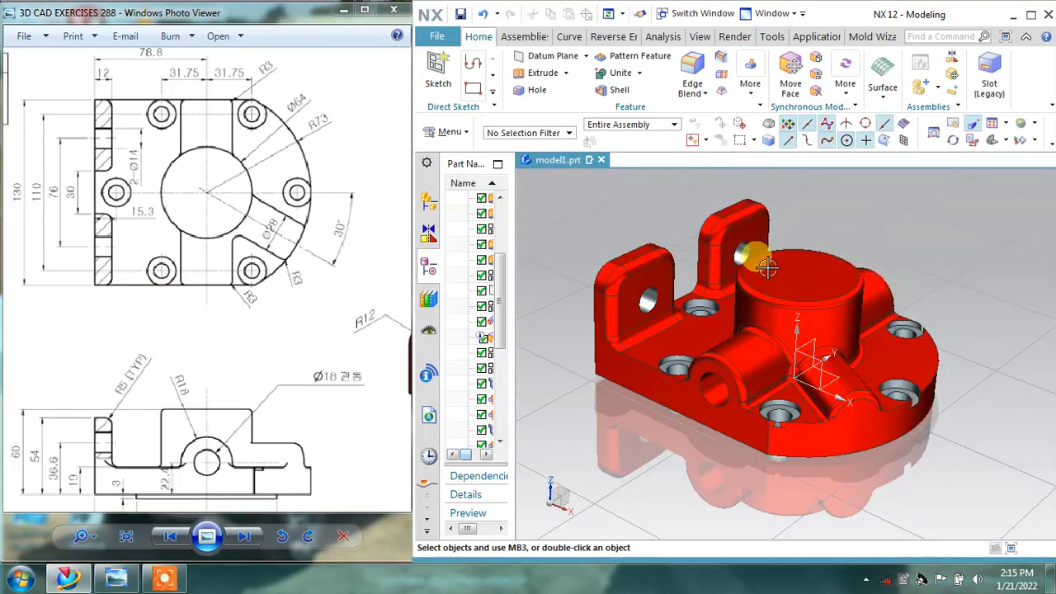
scroll(763, 265, up, 2)
scroll(764, 267, down, 2)
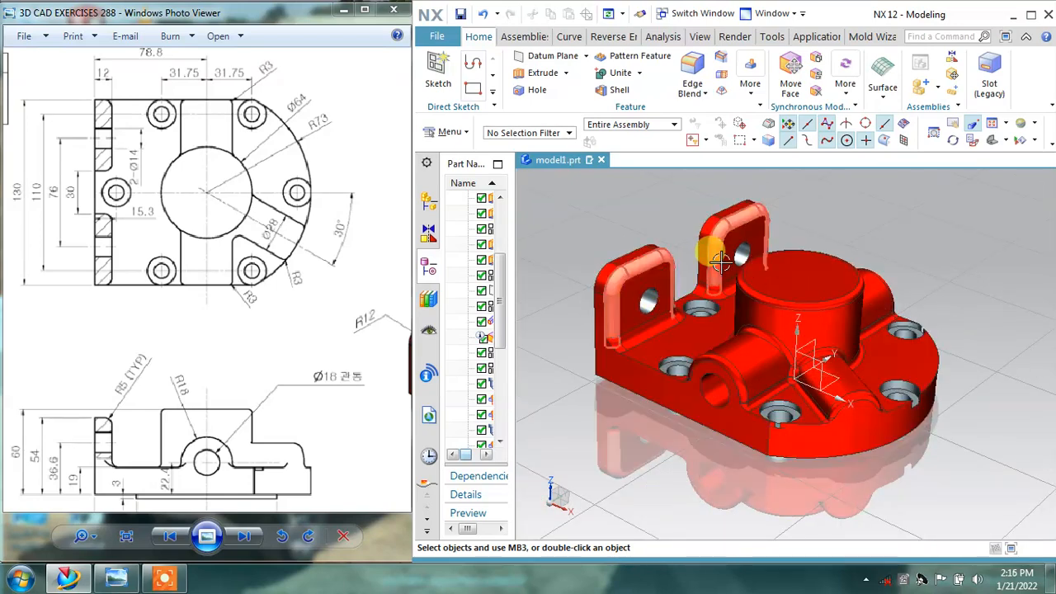
scroll(707, 243, up, 3)
scroll(714, 252, down, 2)
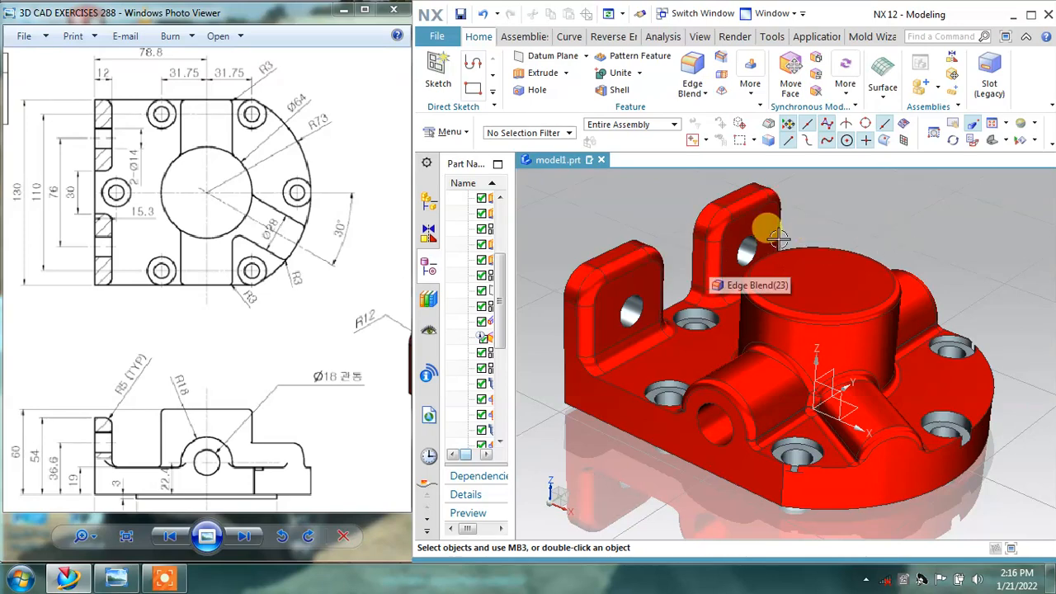
middle_drag(778, 238, 734, 219)
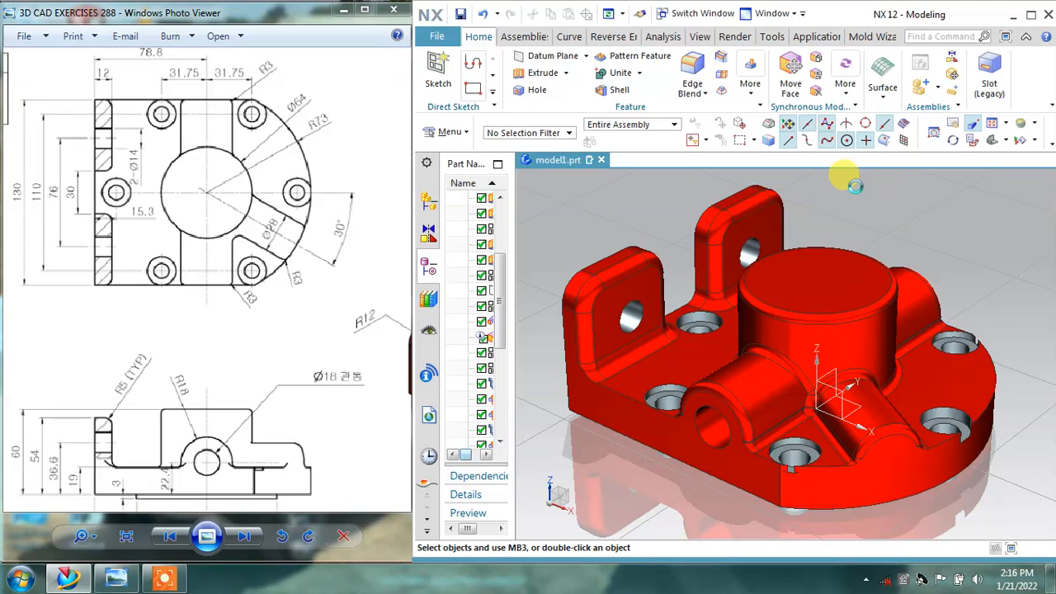
Step: Start saving model1.prt and browse to the computer's drives to choose the destination folder
key(ctrl+s)
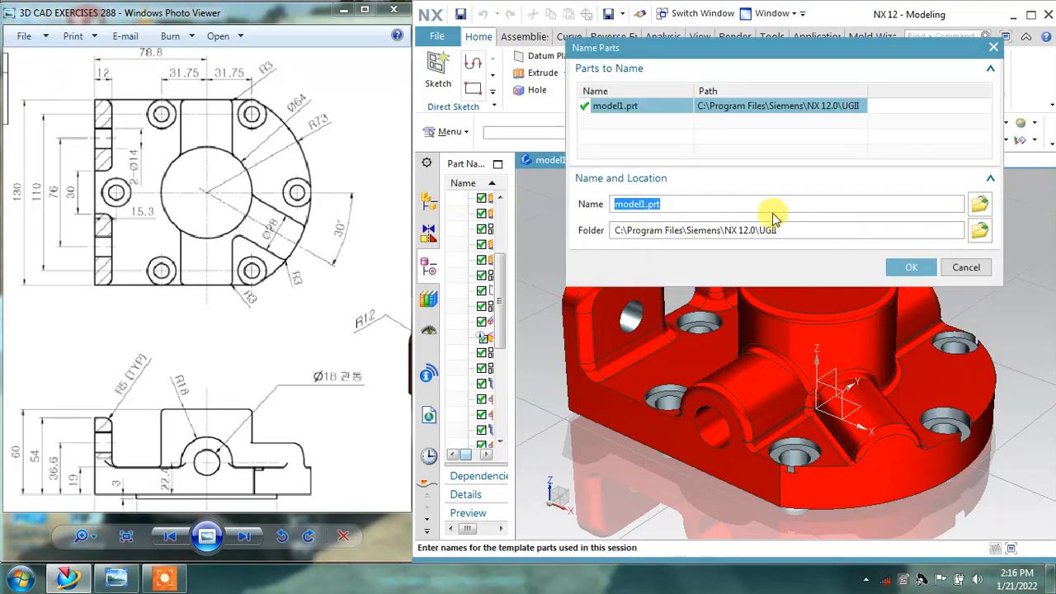
click(978, 233)
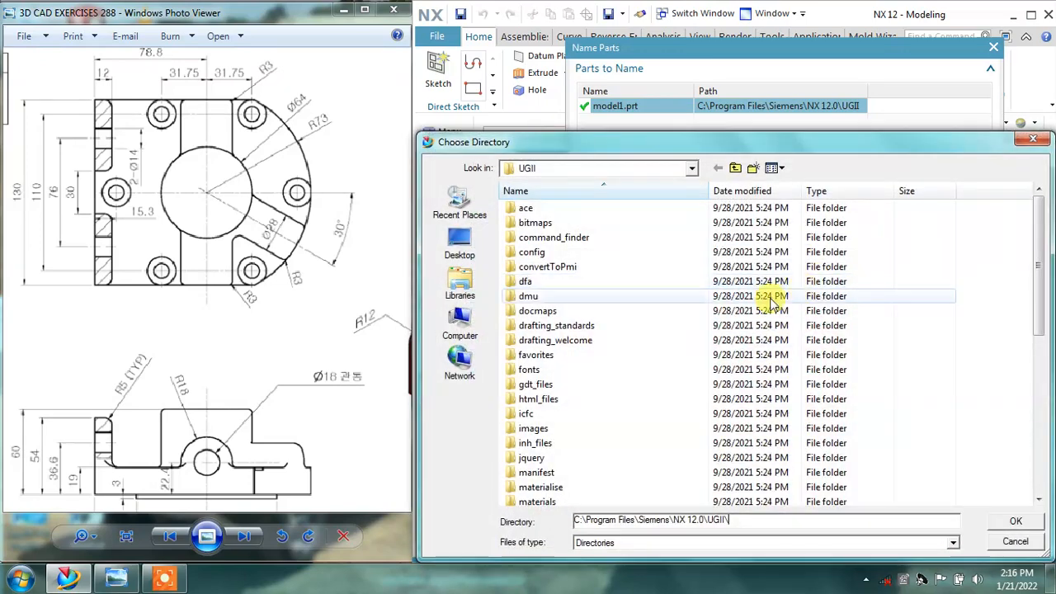
click(459, 321)
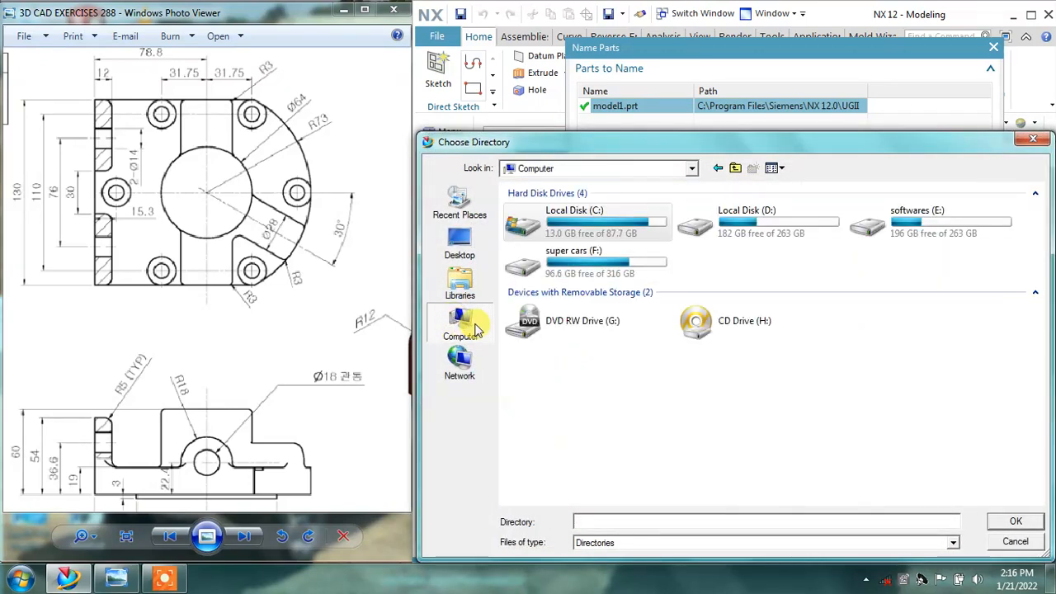